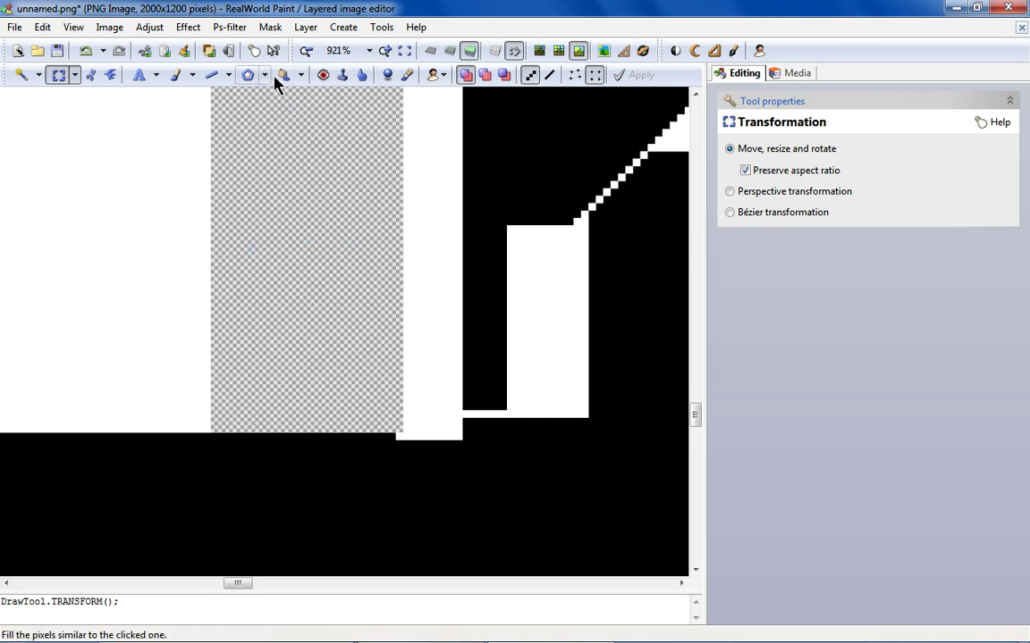
Flood fill the transparent area beside the lower bevelled plug with white.
left_click(286, 284)
scroll(286, 283, "down", 5)
scroll(284, 283, "down", 3)
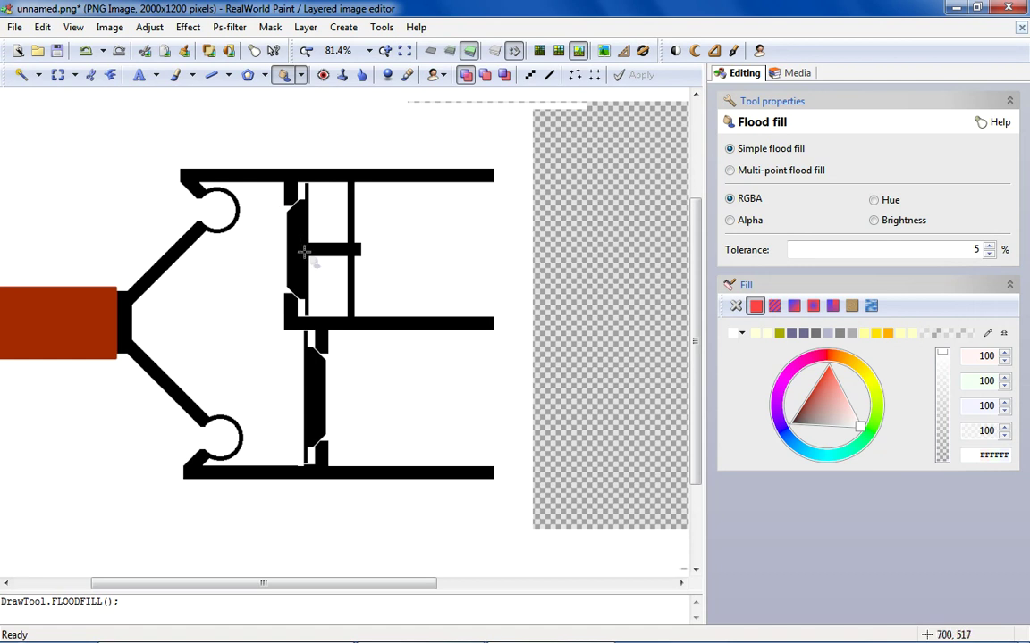
scroll(304, 460, "up", 6)
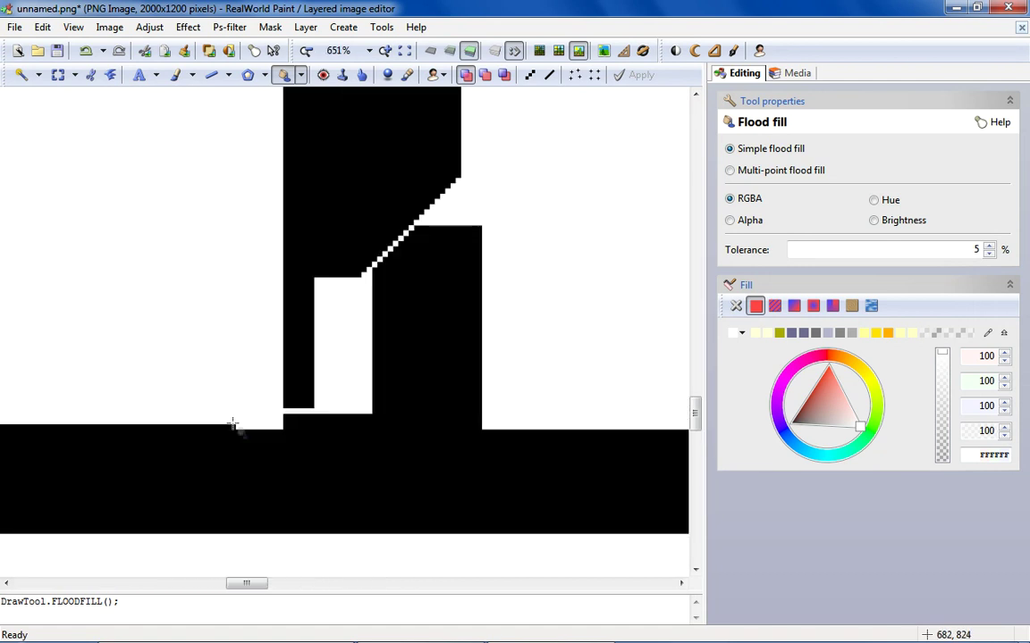
left_click(58, 74)
scroll(382, 465, "up", 3)
left_click_drag(490, 482, 352, 415)
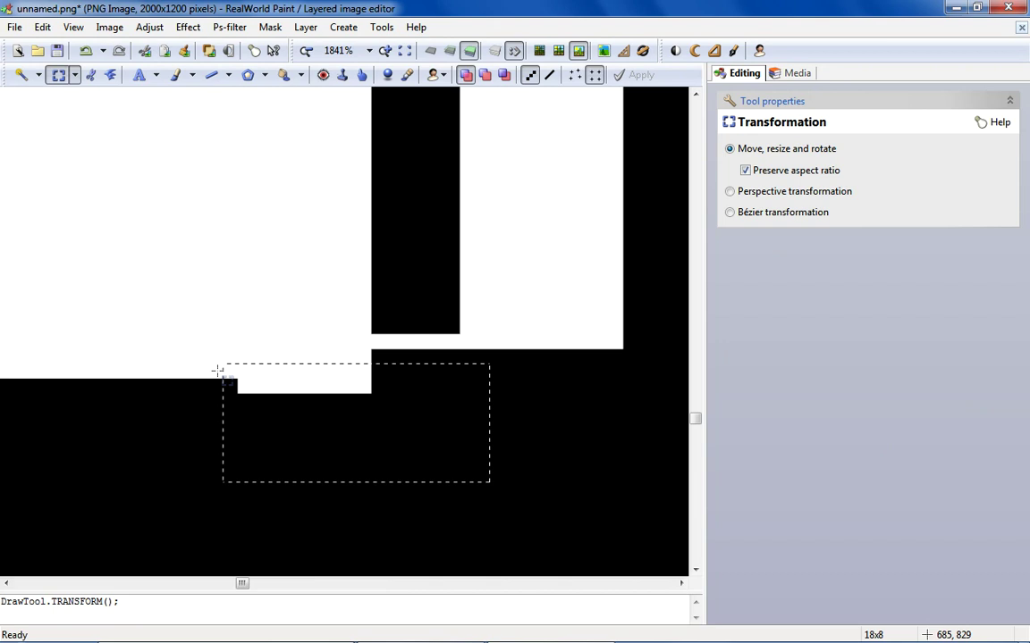
scroll(223, 371, "down", 3)
scroll(264, 269, "down", 2)
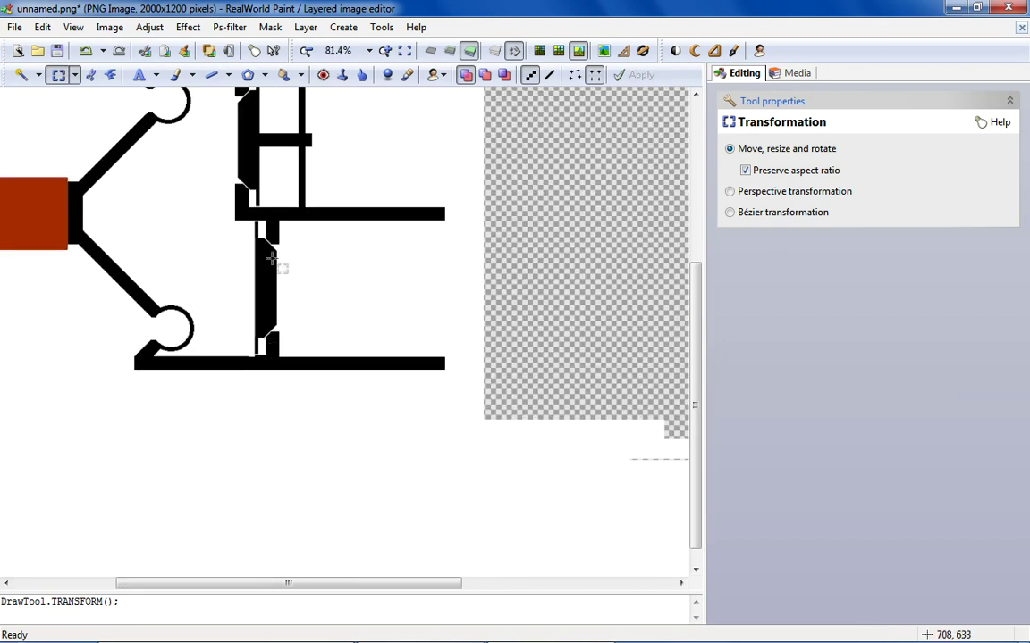
scroll(271, 259, "up", 2)
scroll(286, 348, "down", 2)
scroll(217, 353, "up", 2)
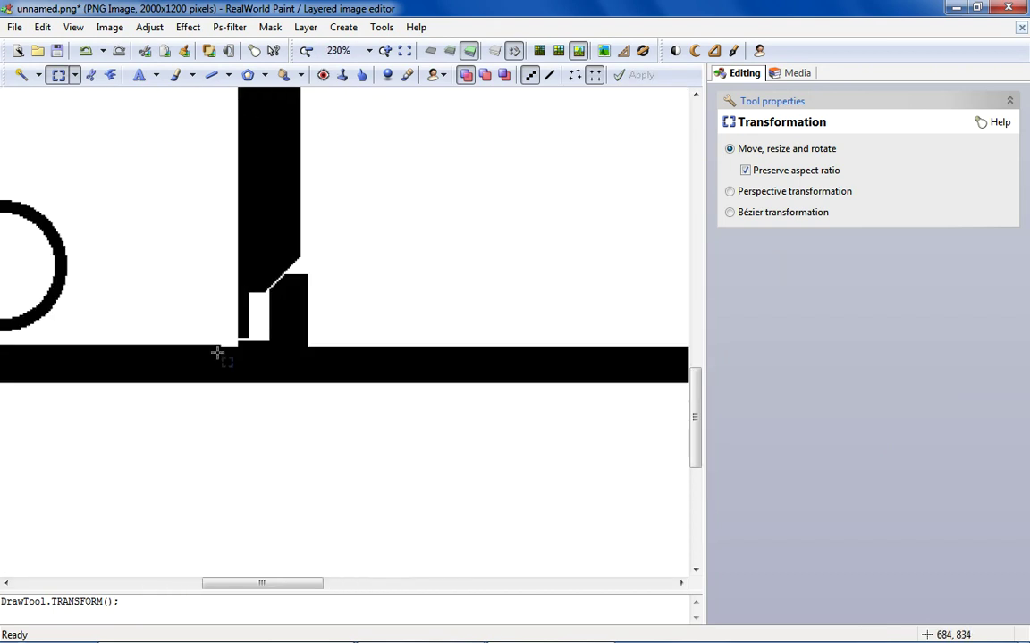
scroll(217, 353, "up", 4)
left_click_drag(151, 304, 458, 337)
scroll(426, 333, "down", 5)
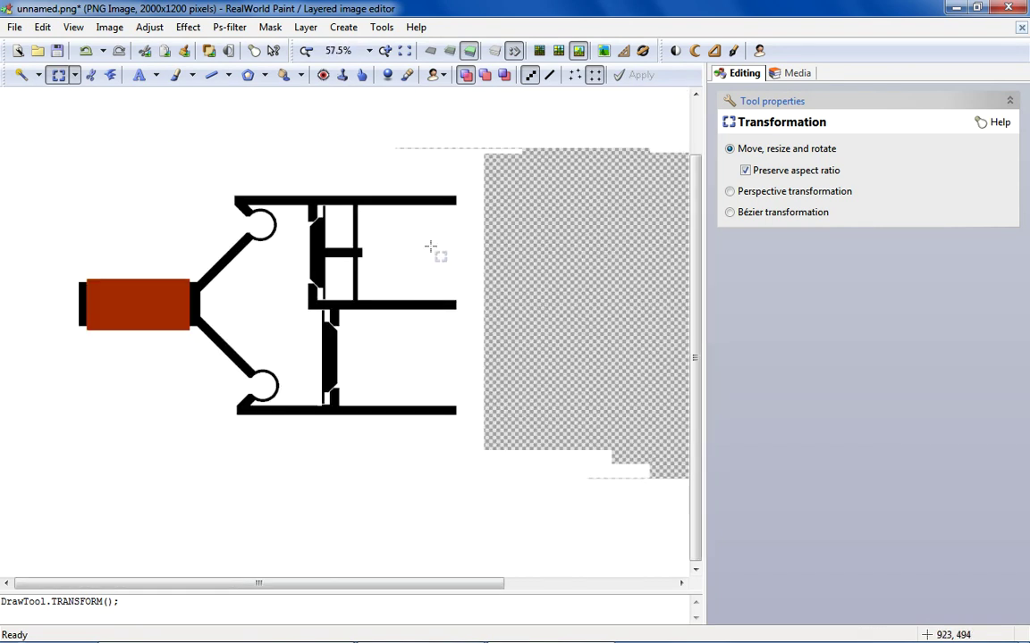
Try a roughly horizontal white line 10 pixels wide from the lower bevelled plug into its chamber, and undo it.
scroll(326, 268, "up", 1)
scroll(330, 265, "up", 2)
scroll(333, 269, "down", 2)
scroll(340, 420, "up", 1)
scroll(343, 431, "up", 1)
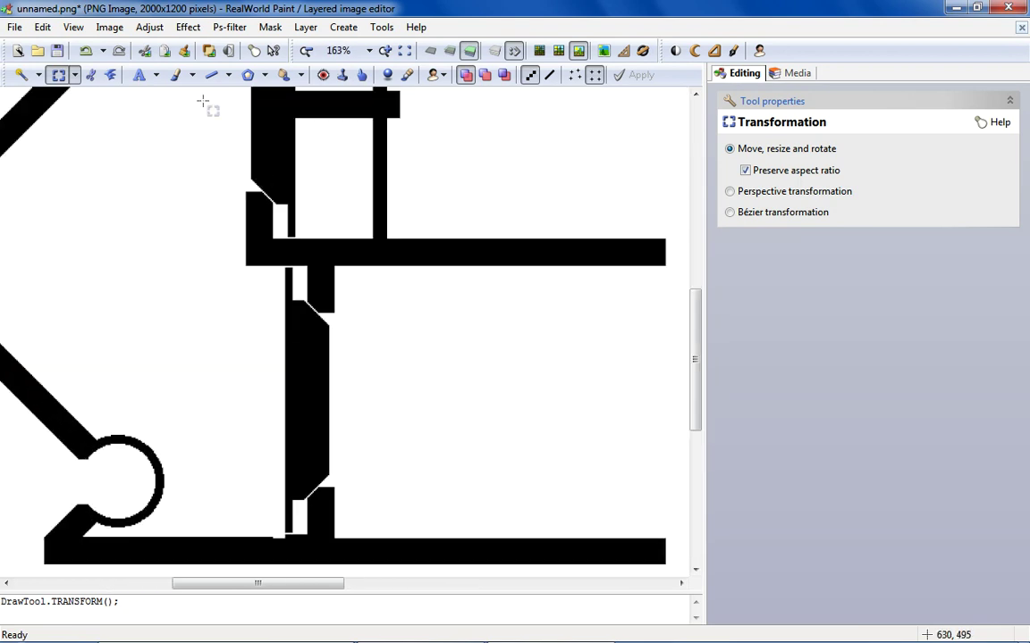
left_click(211, 76)
left_click_drag(312, 403, 467, 398)
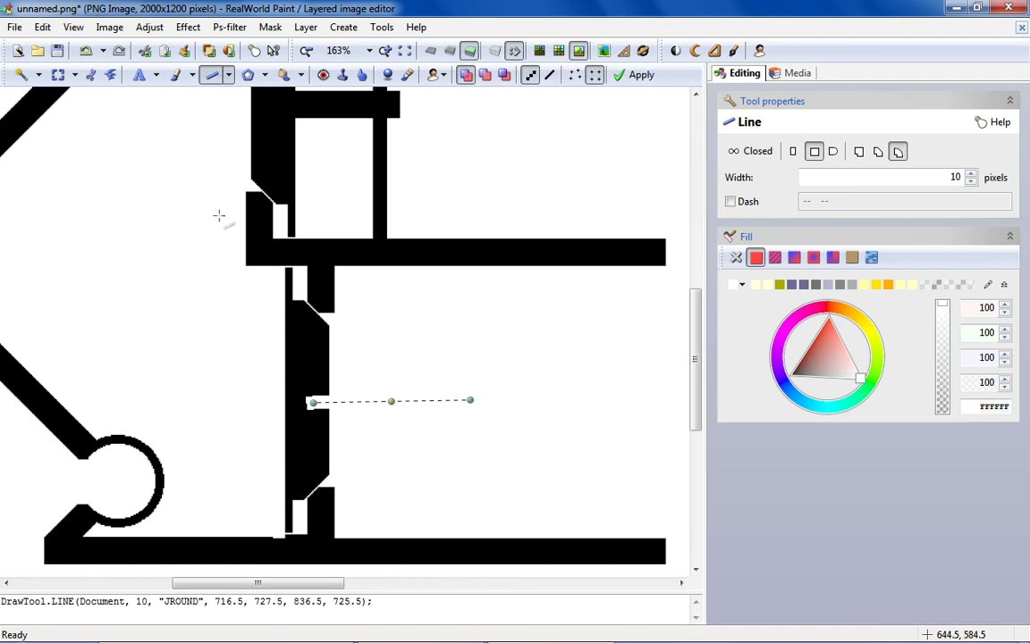
left_click(86, 50)
scroll(90, 89, "down", 2)
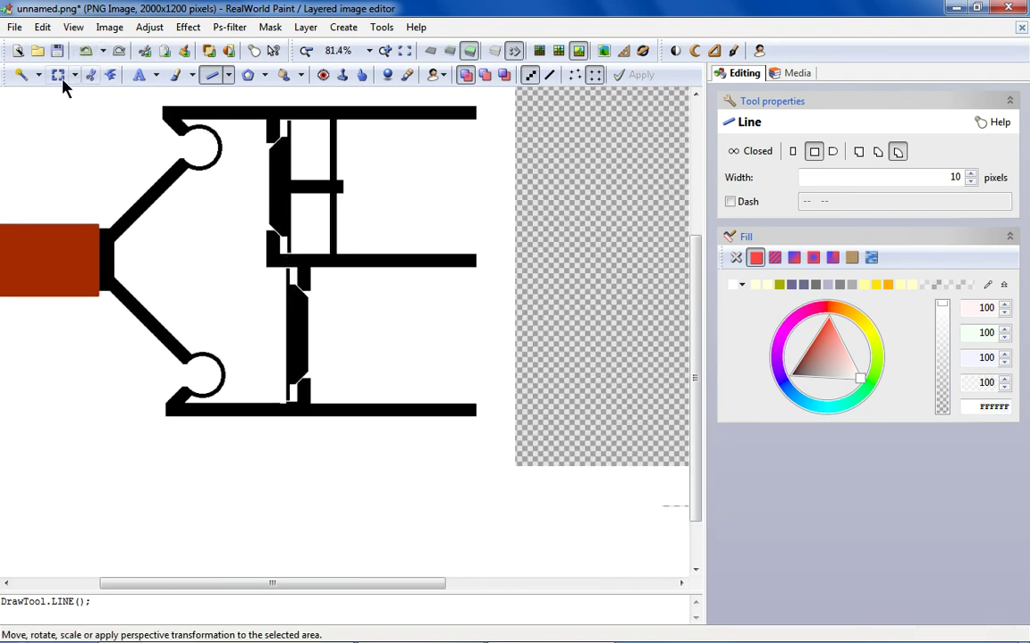
Copy the upper chamber's horizontal stem and vertical bar with a selection of about 96x216 pixels.
left_click(67, 76)
scroll(347, 118, "up", 2)
left_click_drag(366, 110, 228, 417)
scroll(267, 341, "up", 2)
right_click(309, 255)
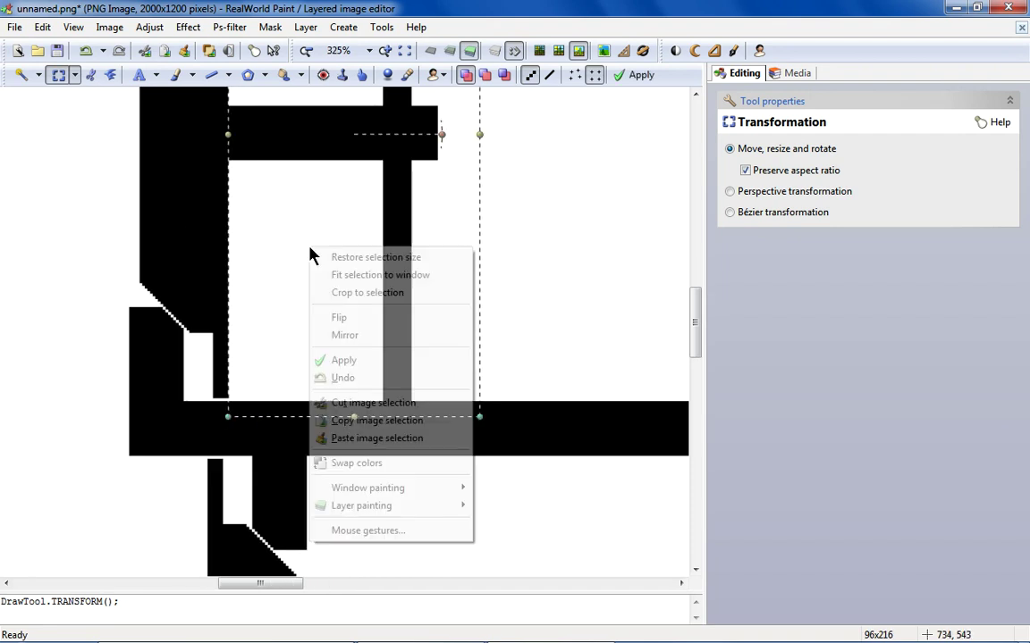
left_click(386, 420)
Paste the copied stem and bar into the lower chamber, just right of its bevelled plug, between the two walls.
scroll(334, 331, "down", 2)
scroll(344, 368, "up", 1)
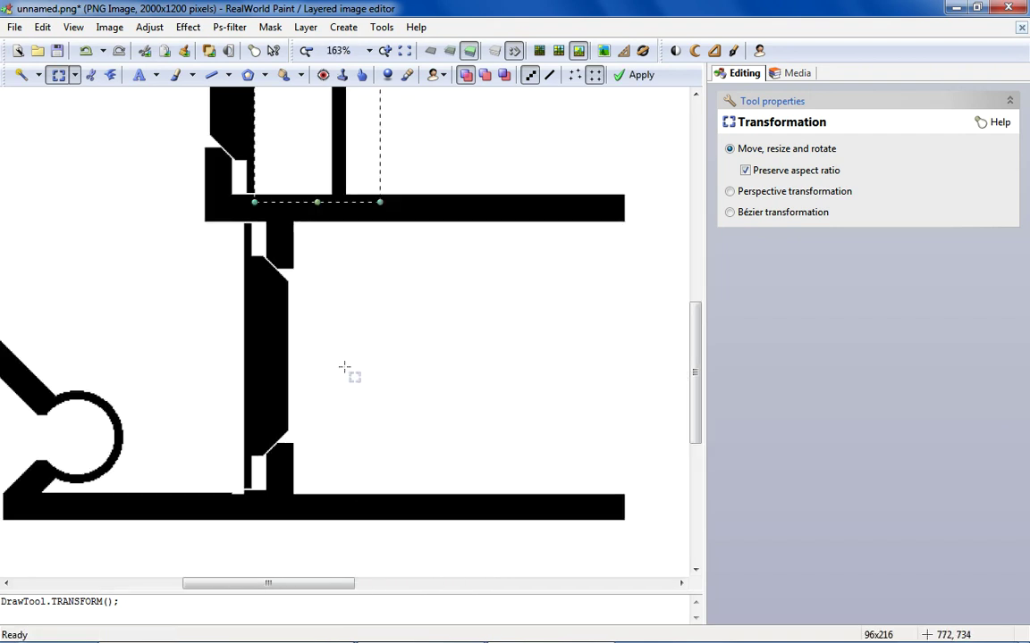
right_click(344, 368)
left_click(413, 266)
left_click_drag(28, 154, 339, 287)
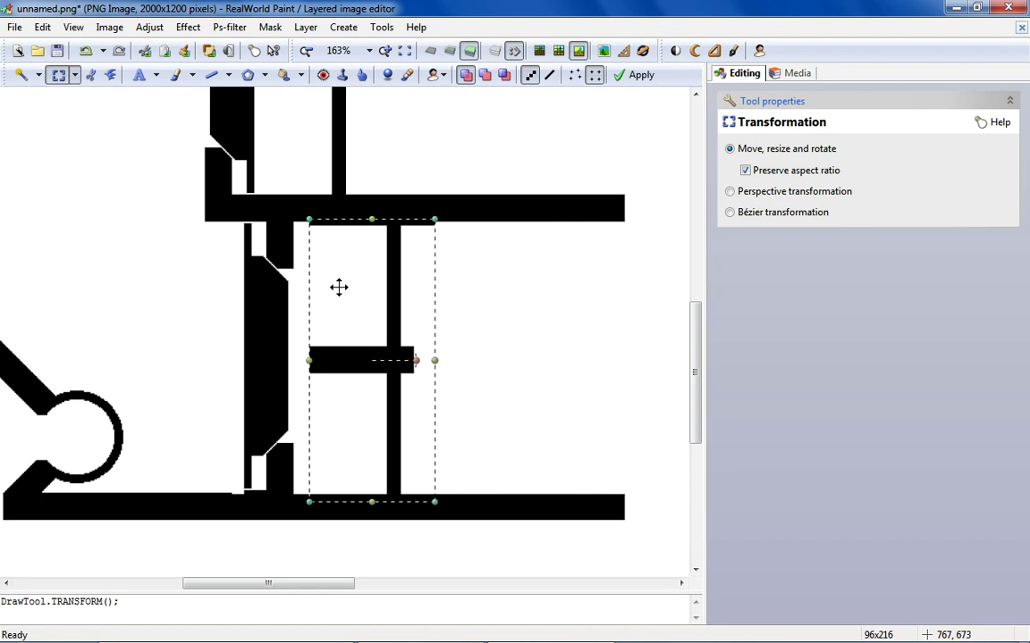
scroll(339, 287, "down", 3)
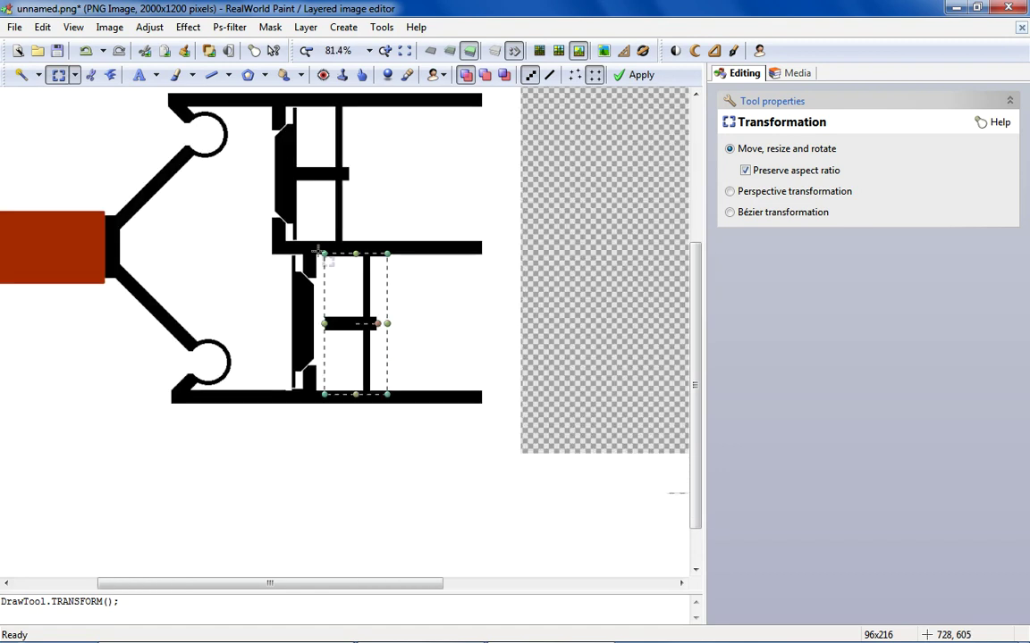
Try extending the upper bevelled plug outward beneath its upper seat with a horizontal black line 10 pixels wide.
scroll(273, 151, "up", 3)
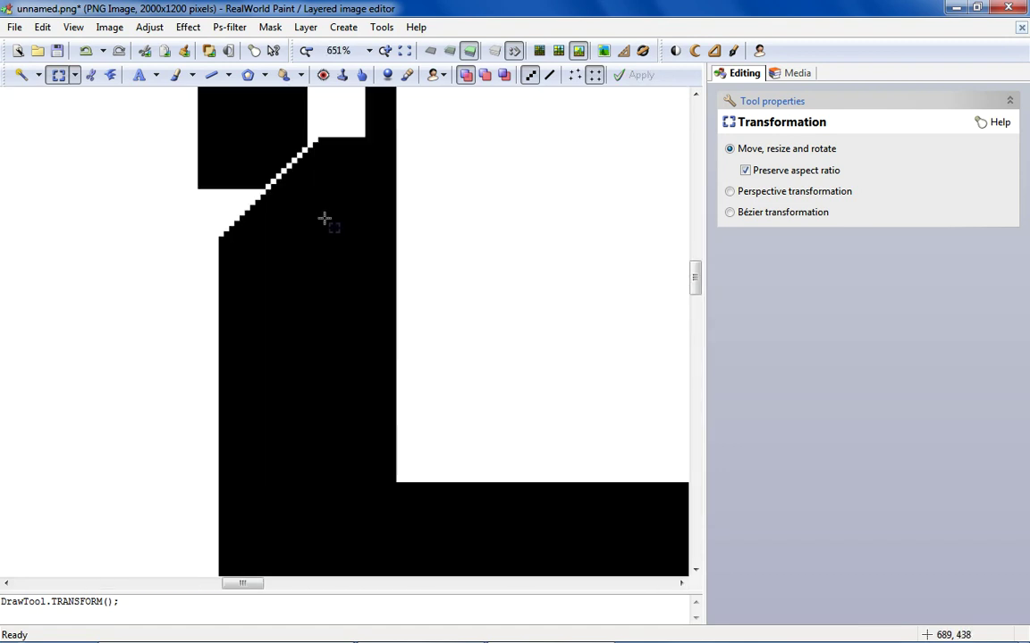
left_click(212, 75)
scroll(274, 201, "up", 1)
left_click_drag(298, 207, 167, 208)
left_click_drag(240, 204, 243, 225)
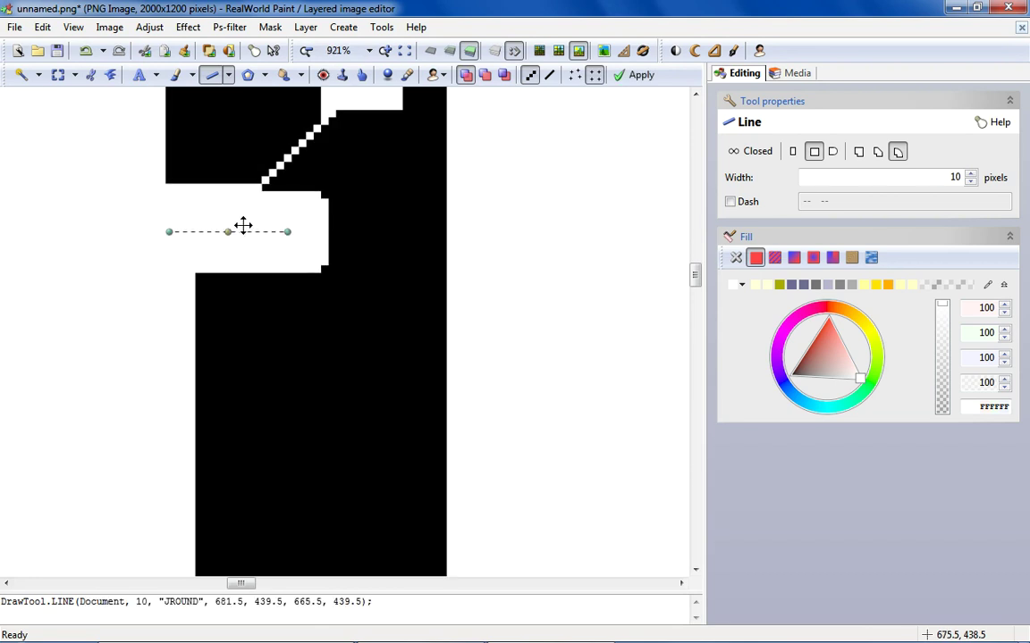
left_click(734, 259)
left_click(733, 322)
left_click(362, 248)
scroll(356, 242, "down", 2)
scroll(317, 260, "up", 2)
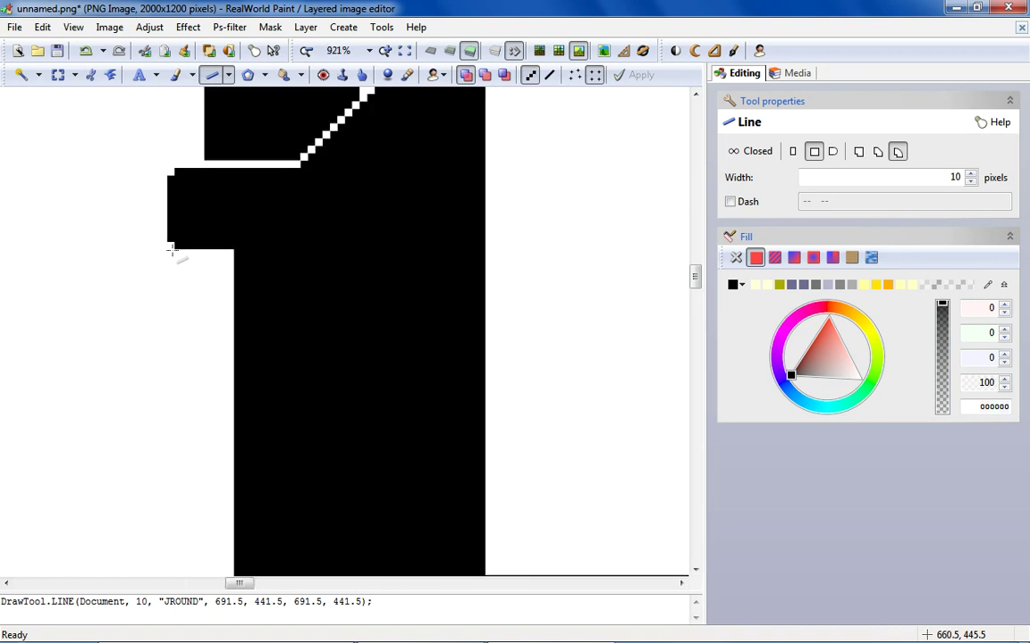
Try cutting a horizontal slot into the upper plug under the black extension with a white line 6 pixels wide.
left_click_drag(215, 245, 400, 225)
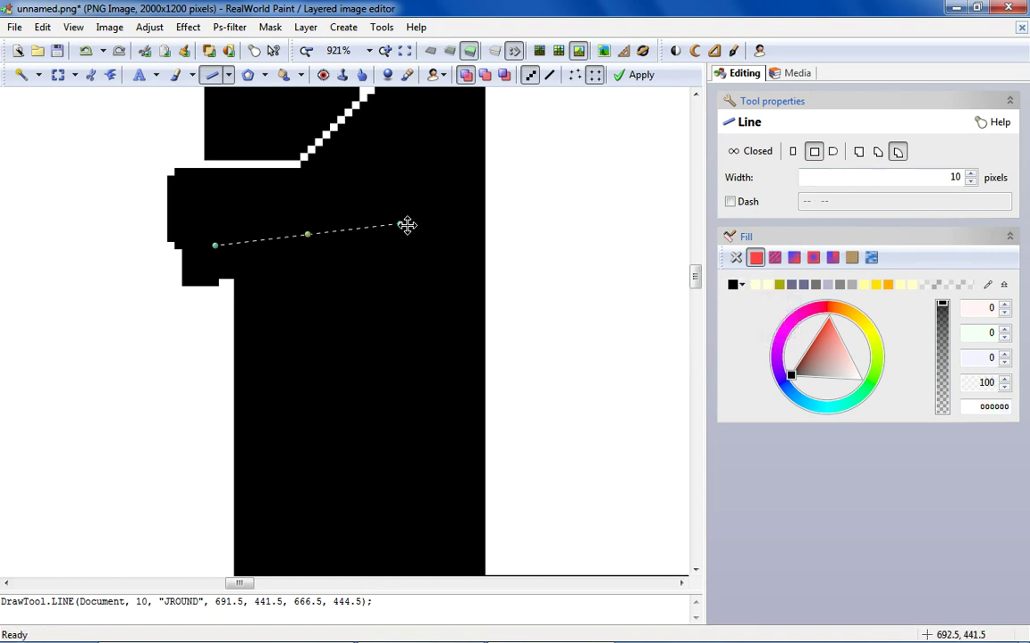
left_click_drag(404, 232, 419, 245)
left_click(741, 284)
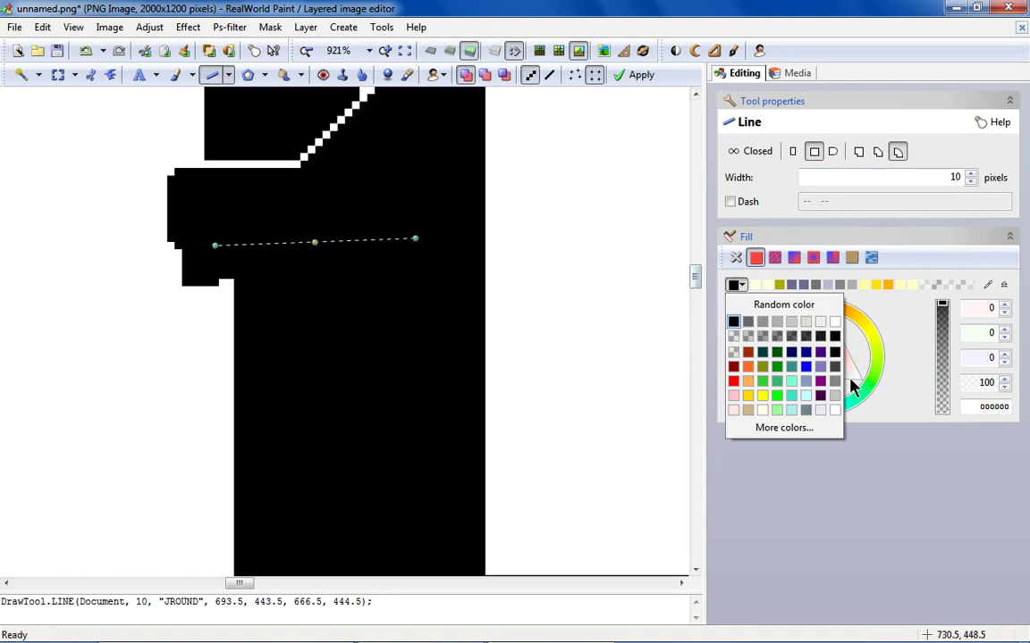
left_click(834, 411)
left_click(970, 182)
left_click(970, 182)
left_click(970, 182)
left_click(971, 181)
left_click_drag(217, 250, 173, 243)
left_click_drag(345, 233, 271, 233)
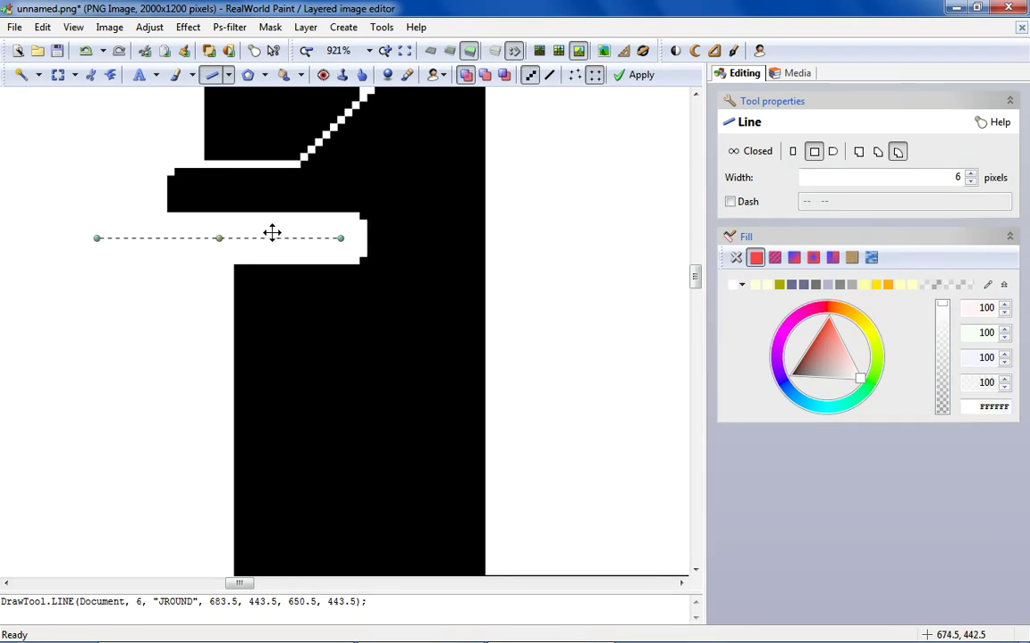
Shift the white slot line about 2 pixels to the left, toward the outside of the upper plug.
scroll(274, 231, "down", 3)
scroll(280, 223, "up", 5)
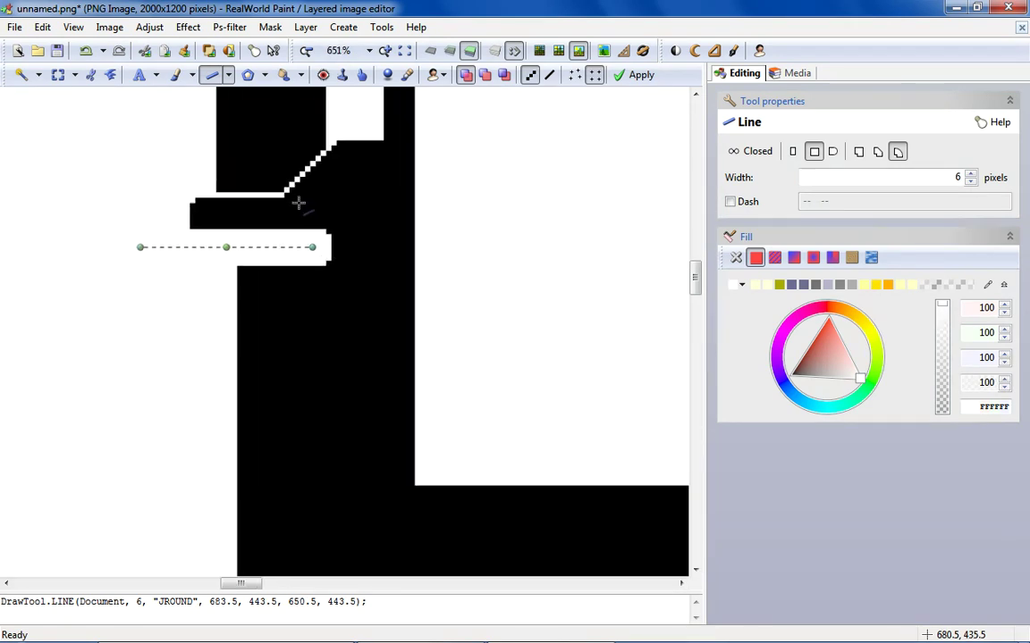
scroll(299, 202, "down", 2)
scroll(295, 214, "up", 2)
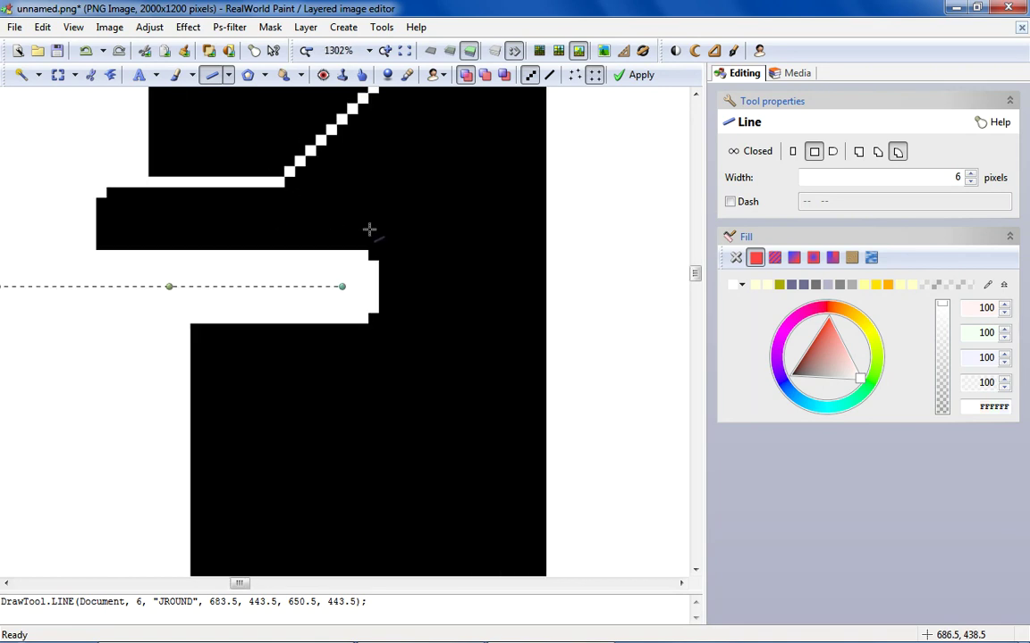
scroll(349, 228, "down", 2)
mouse_move(348, 270)
left_mouse_down()
mouse_move(319, 269)
mouse_move(331, 269)
left_mouse_up()
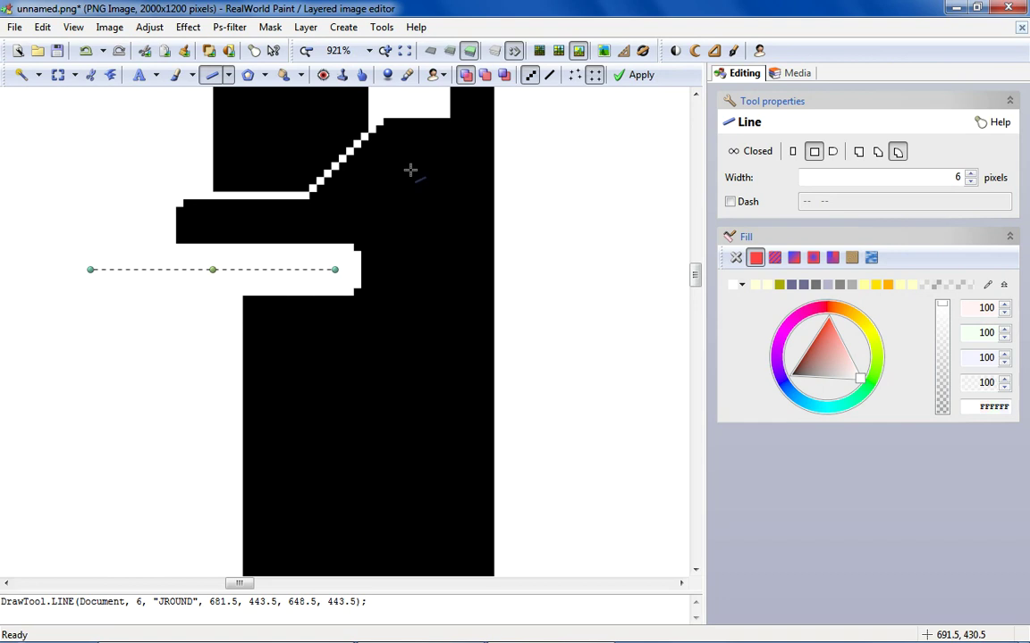
scroll(409, 170, "down", 3)
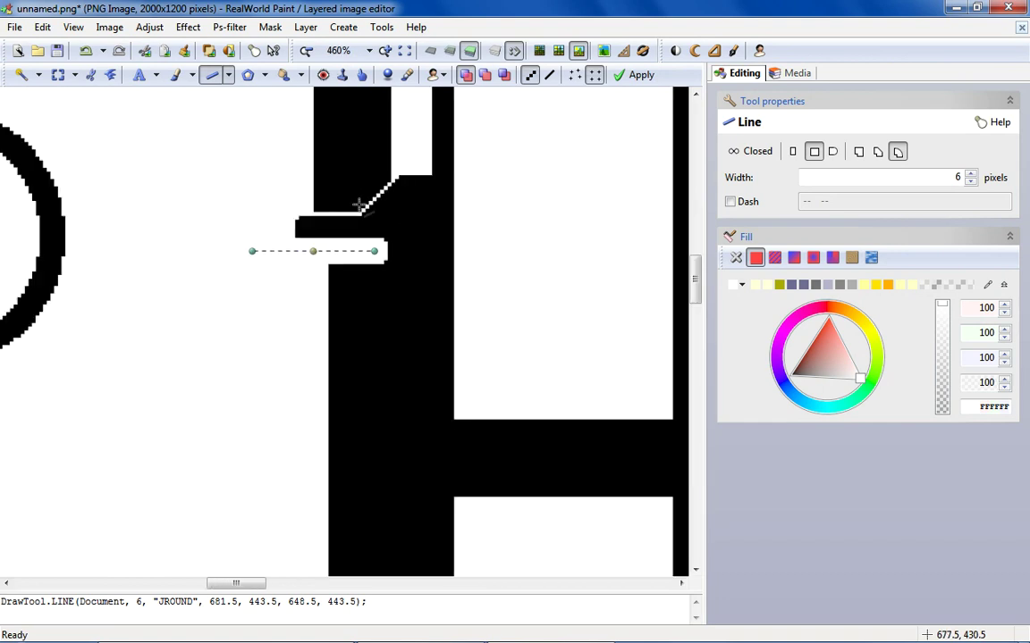
Try connecting the slot up to the diagonal gap of the upper plug with a white vertical line 3 pixels wide.
scroll(358, 205, "up", 6)
mouse_move(398, 231)
left_mouse_down()
mouse_move(399, 239)
mouse_move(390, 233)
mouse_move(398, 164)
left_mouse_up()
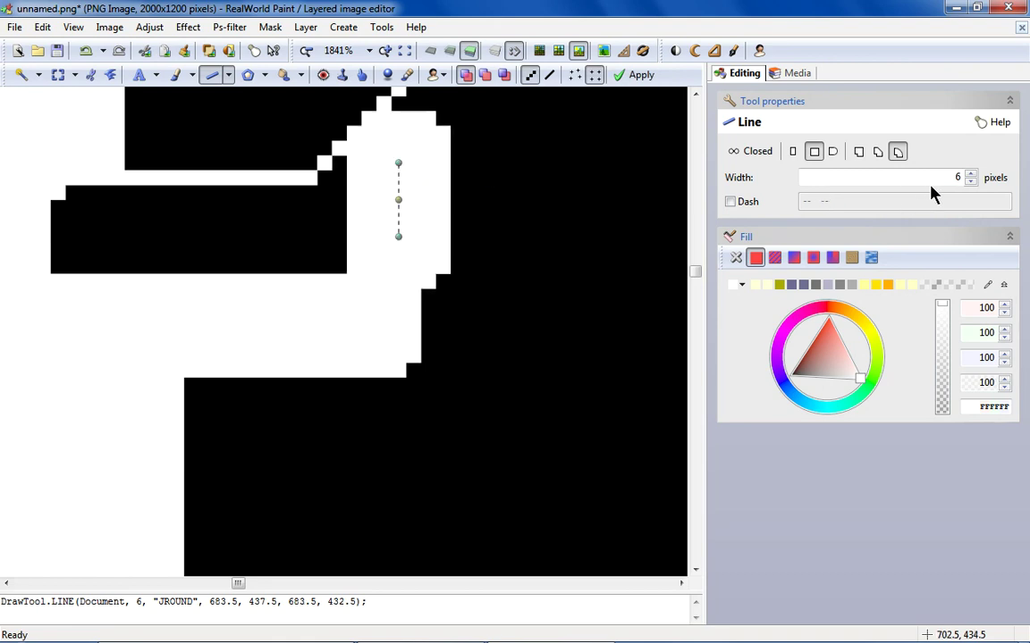
left_click(971, 181)
left_click(970, 182)
left_click(970, 181)
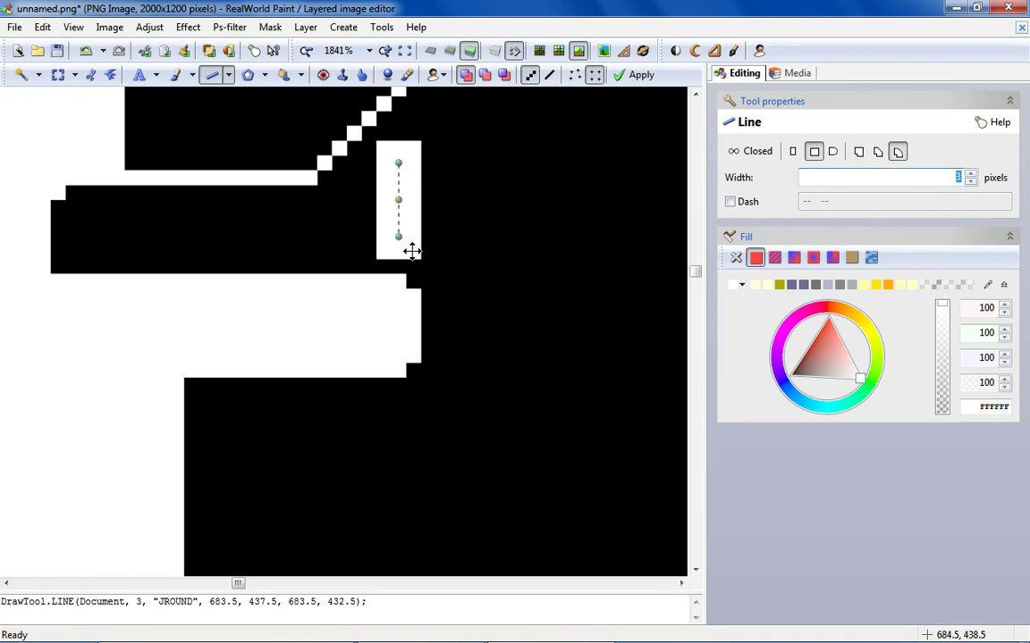
left_click_drag(398, 240, 399, 339)
mouse_move(399, 164)
left_mouse_down()
mouse_move(401, 112)
mouse_move(400, 137)
mouse_move(443, 157)
left_mouse_up()
scroll(402, 126, "down", 1)
scroll(443, 156, "down", 2)
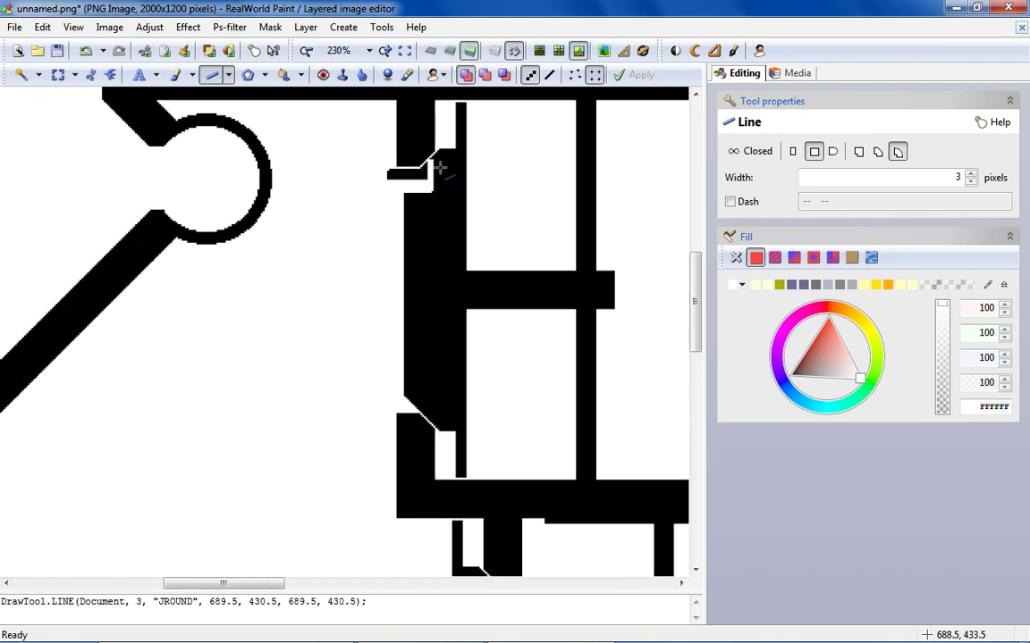
Undo the black and white line edits on the upper bevelled plug.
scroll(433, 159, "down", 1)
scroll(447, 154, "up", 1)
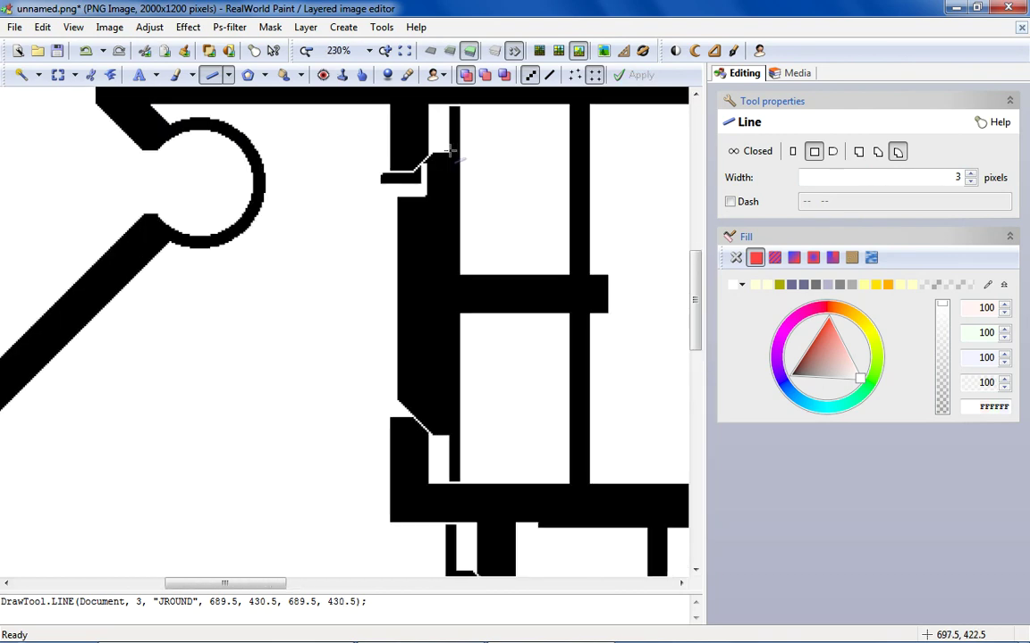
scroll(450, 154, "up", 1)
left_click(87, 52)
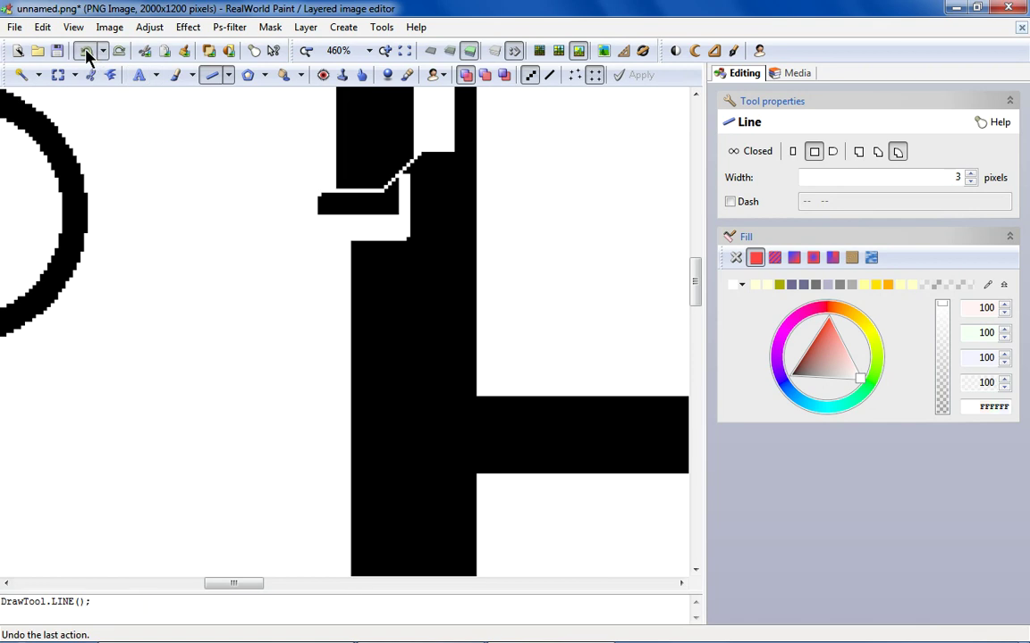
scroll(411, 219, "down", 3)
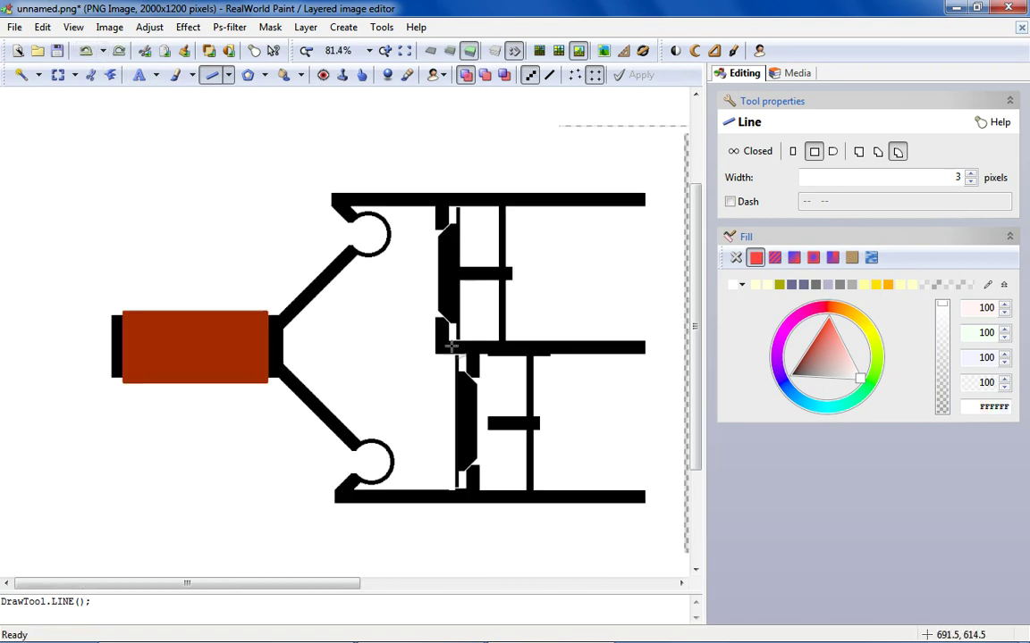
scroll(480, 459, "up", 1)
scroll(505, 457, "up", 1)
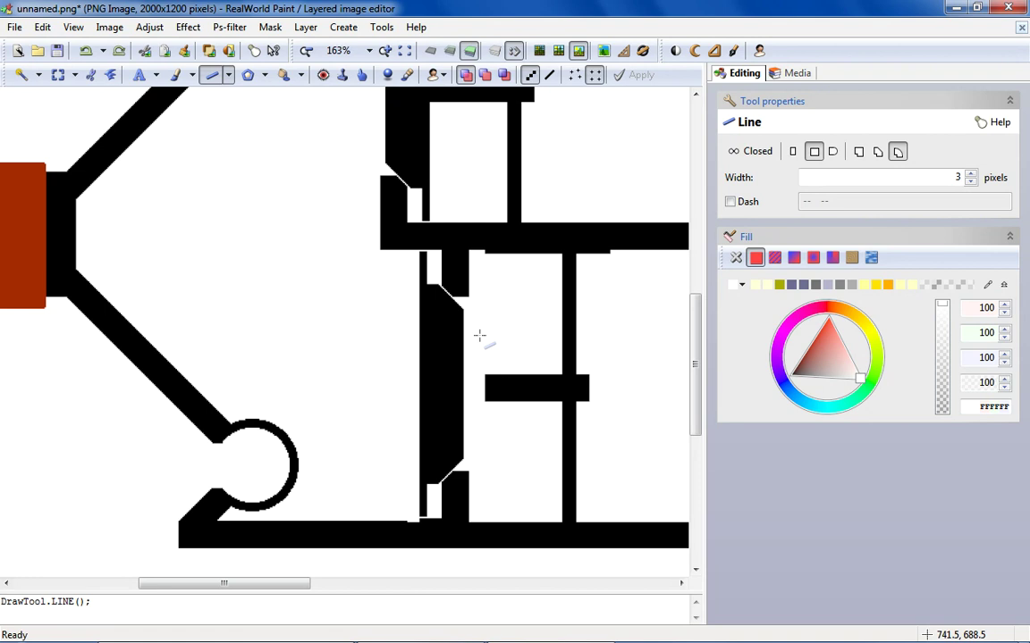
scroll(479, 335, "down", 2)
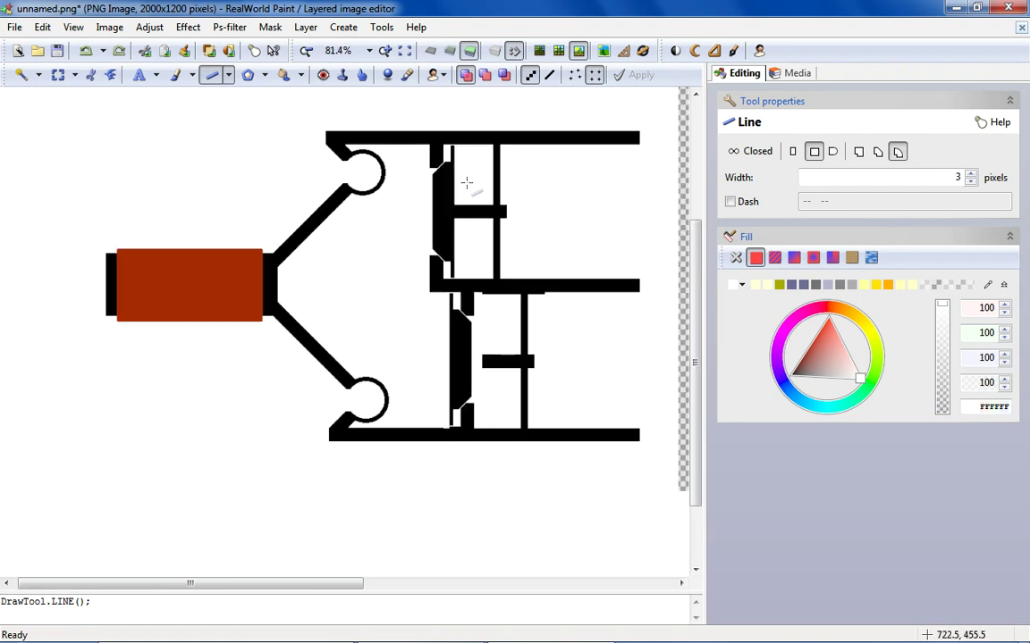
scroll(466, 183, "up", 1)
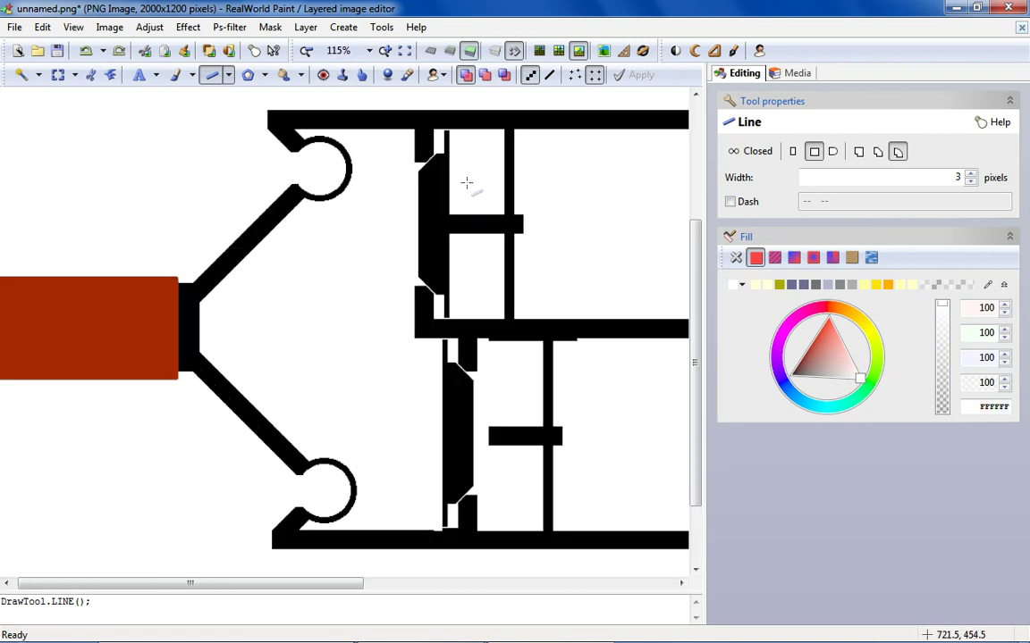
scroll(467, 183, "down", 1)
scroll(515, 407, "up", 2)
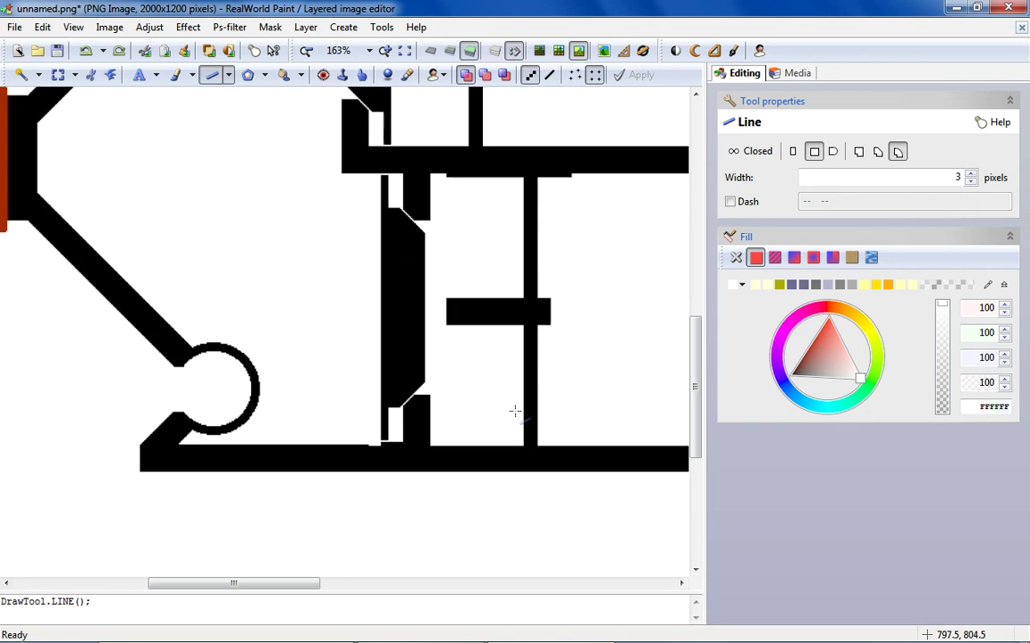
Select the thin strip at the upper end of the lower bevelled plug and cut it out.
left_click(58, 75)
scroll(394, 196, "up", 5)
left_click_drag(318, 191, 408, 382)
right_click(368, 322)
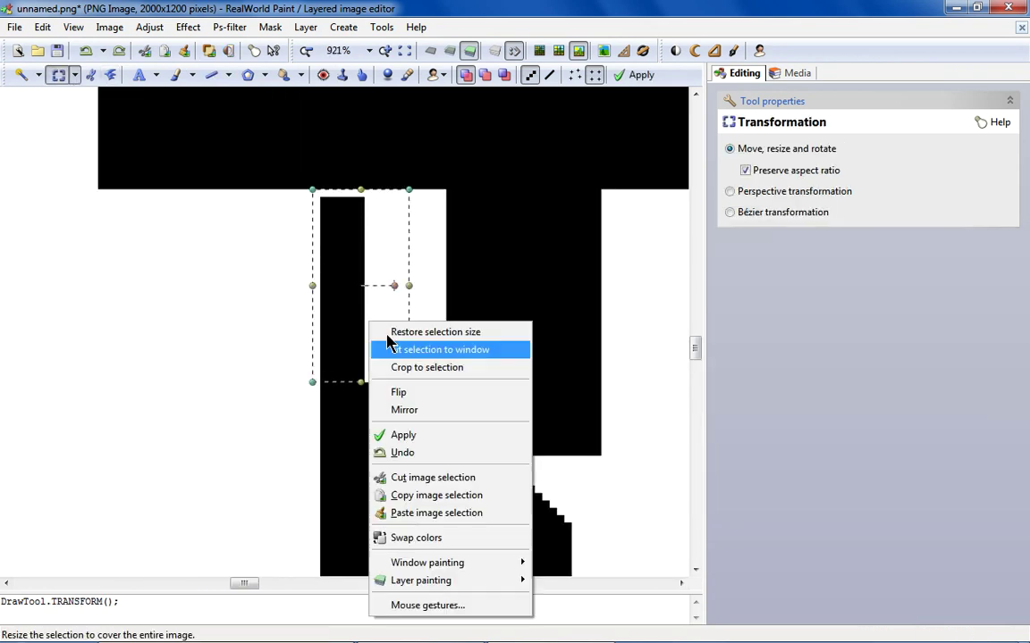
left_click(451, 478)
scroll(414, 409, "down", 4)
scroll(424, 546, "up", 4)
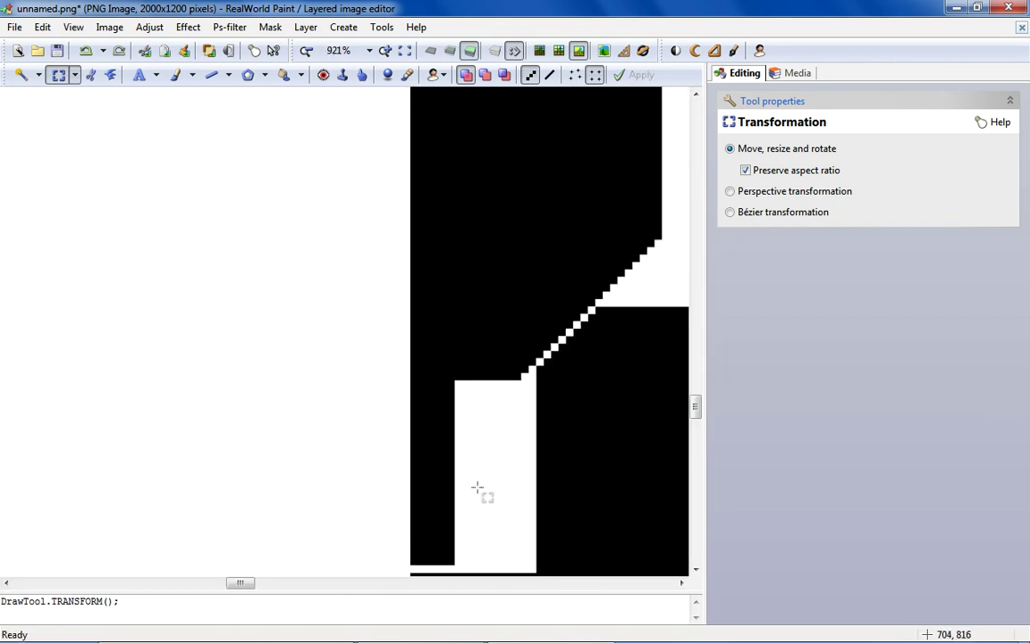
Cut away the remaining black strip along the outer side of the lower bevelled plug and fill the cleared area white.
left_click_drag(489, 382, 373, 565)
right_click(404, 515)
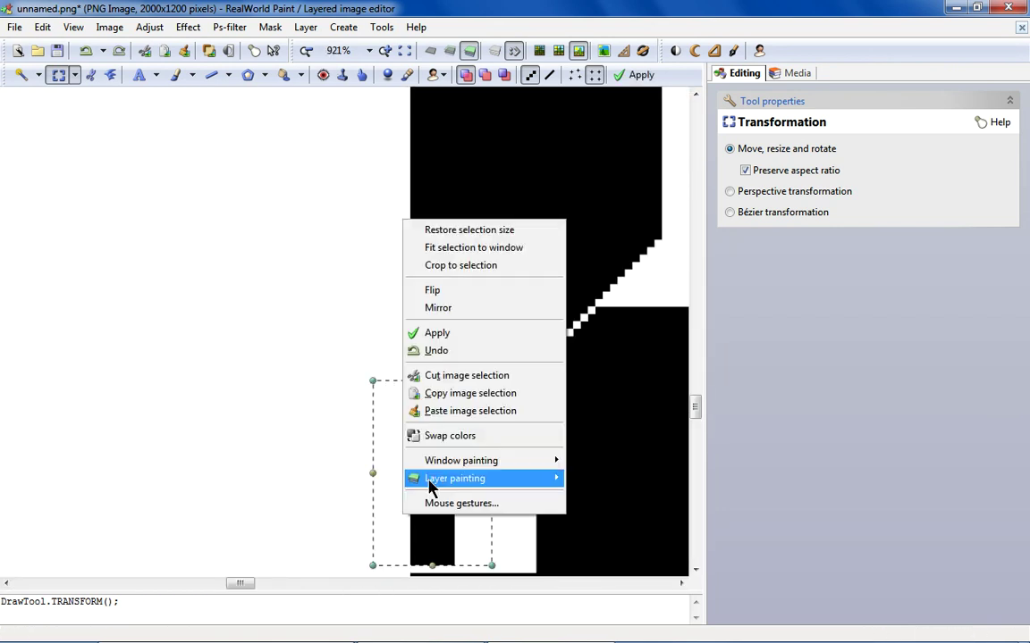
left_click(469, 375)
scroll(469, 384, "down", 6)
scroll(490, 367, "up", 4)
right_click(427, 258)
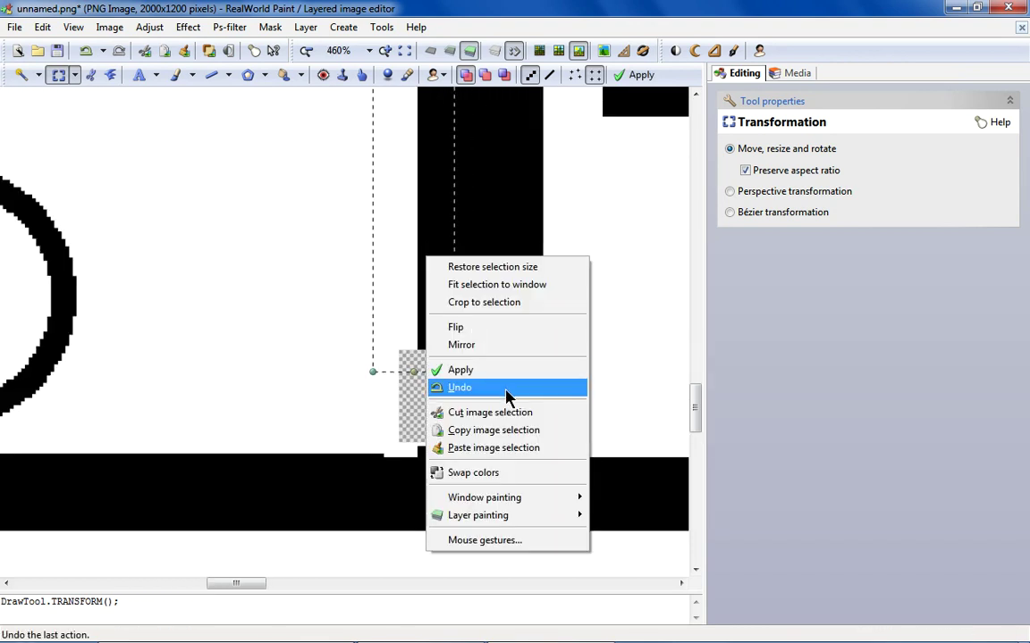
left_click(500, 412)
left_click(284, 75)
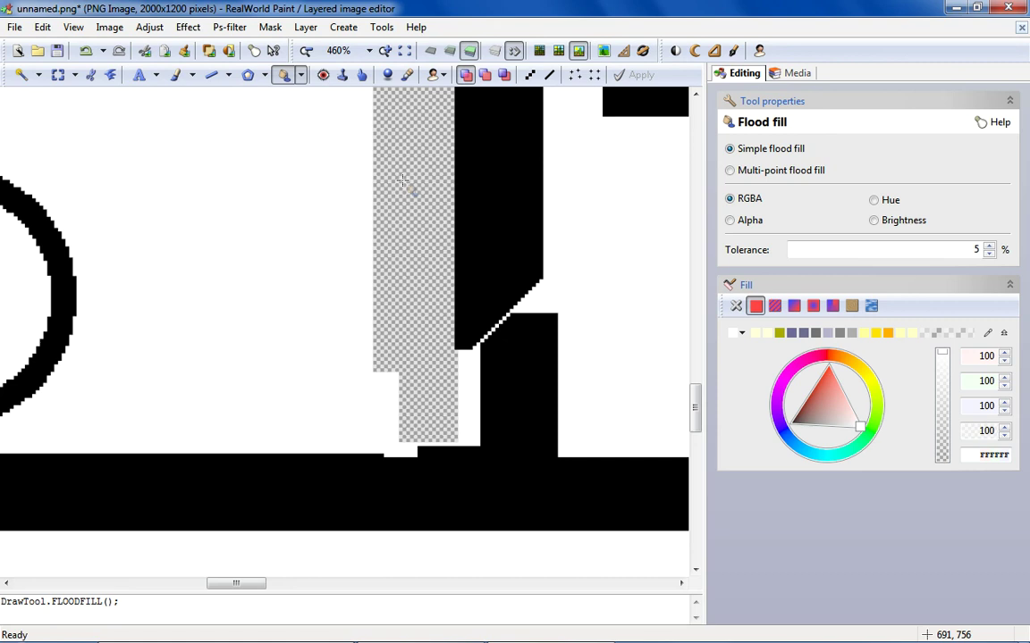
left_click(402, 182)
Cut out the leftover black ledge at the outer foot of the lower seat and fill the area white.
scroll(381, 354, "down", 4)
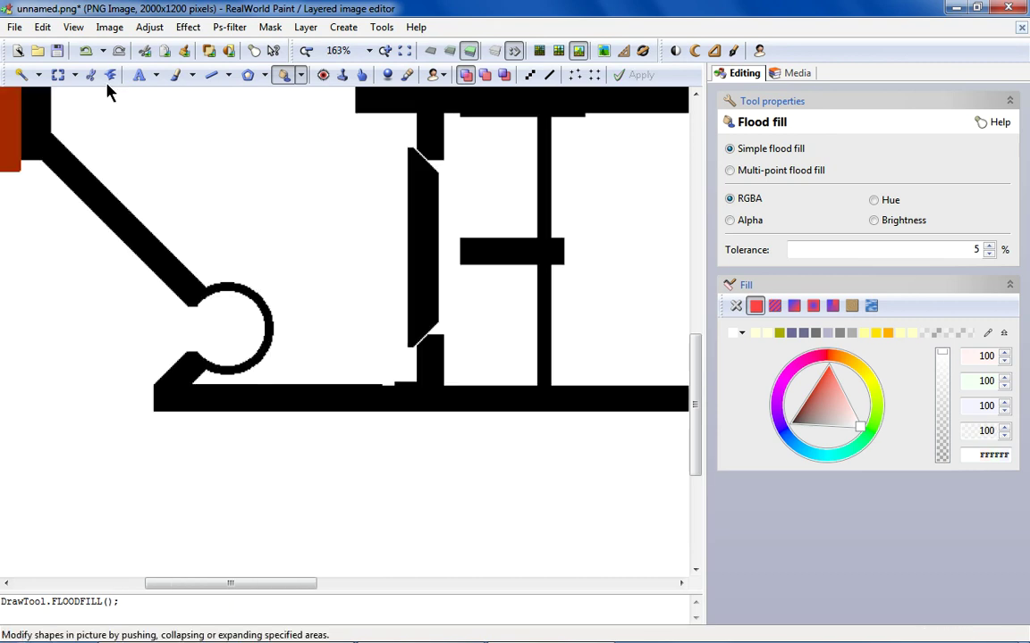
left_click(59, 76)
scroll(393, 362, "up", 7)
left_click_drag(270, 286, 553, 380)
right_click(431, 334)
left_click(462, 490)
left_click_drag(229, 213, 553, 390)
right_click(409, 312)
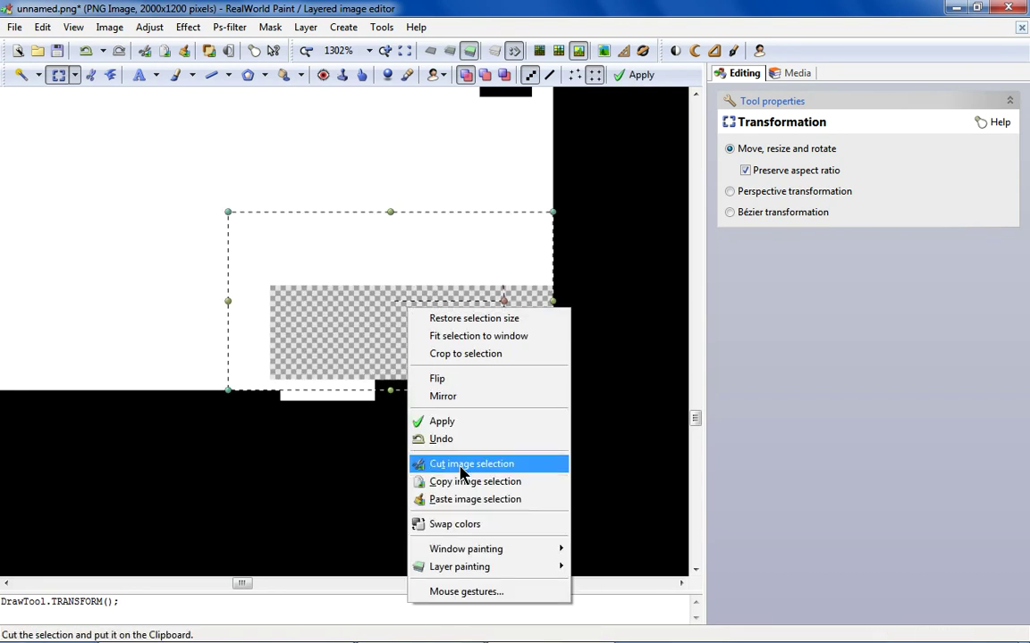
left_click(461, 463)
left_click(283, 75)
left_click(357, 268)
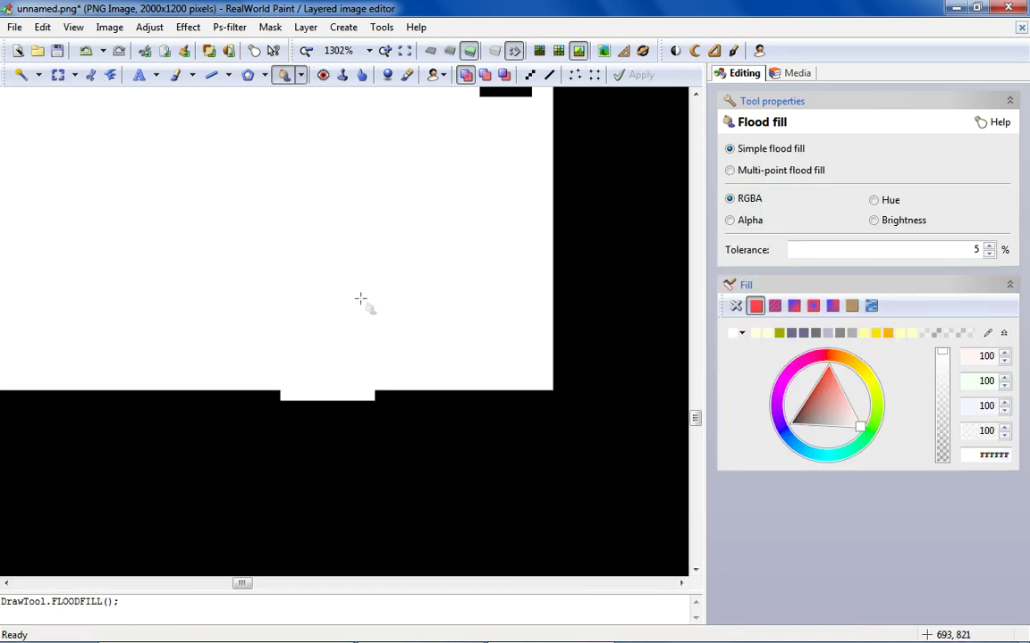
Cut out the notched section of the bottom wall beside the lower seat and fill it black.
left_click(58, 74)
left_click_drag(510, 475, 248, 391)
right_click(320, 135)
left_click(367, 289)
left_click(284, 75)
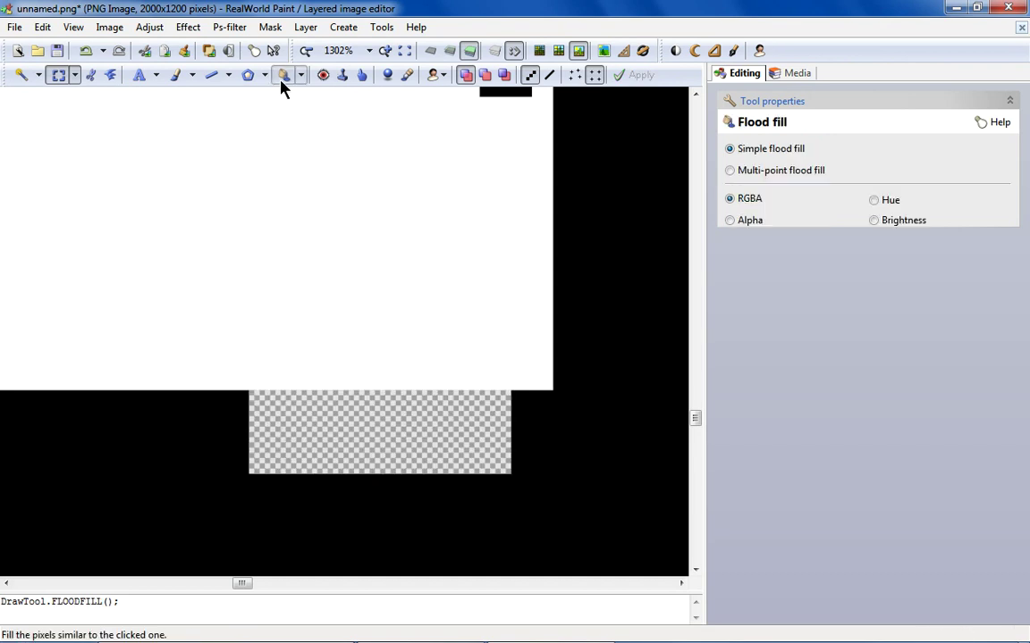
left_click(363, 412)
left_click(85, 49)
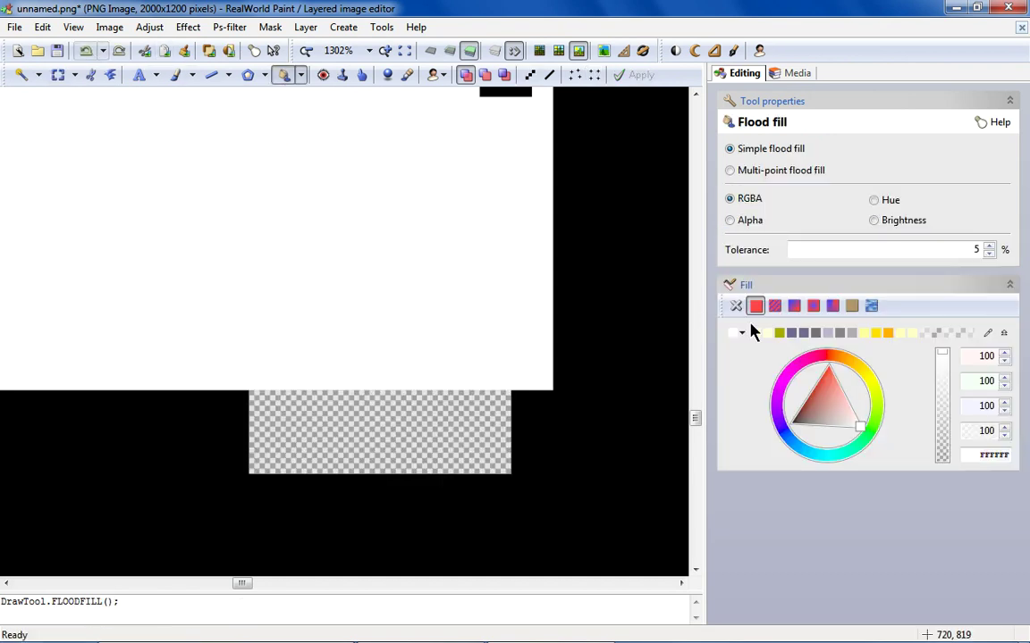
left_click(738, 333)
left_click(735, 370)
scroll(617, 349, "down", 4)
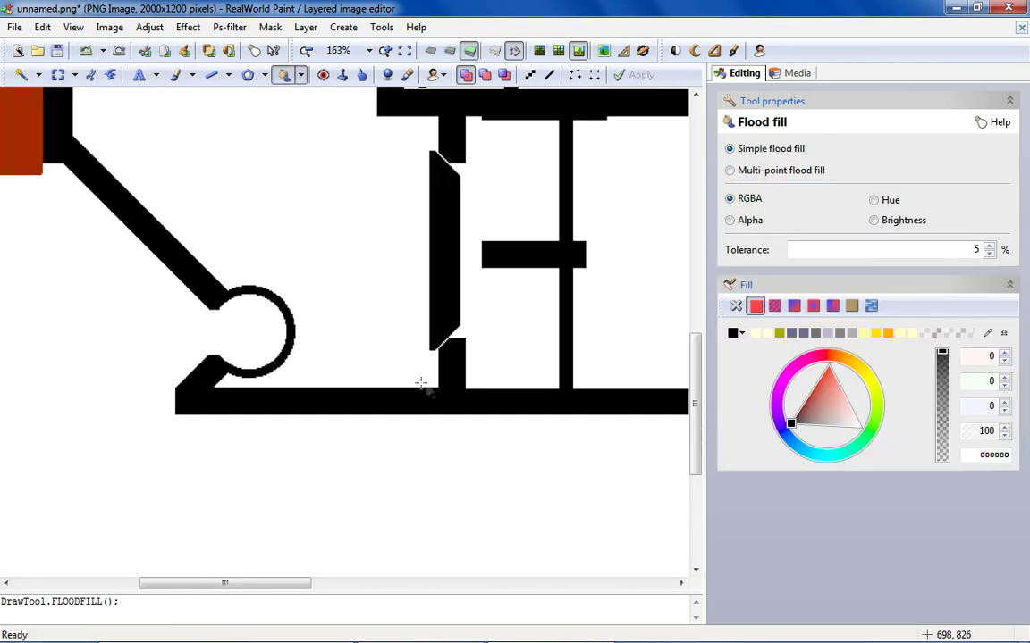
Copy a section of the lower chamber's horizontal stem and paste it into the gap so the stem joins the bevelled plug.
scroll(624, 349, "up", 2)
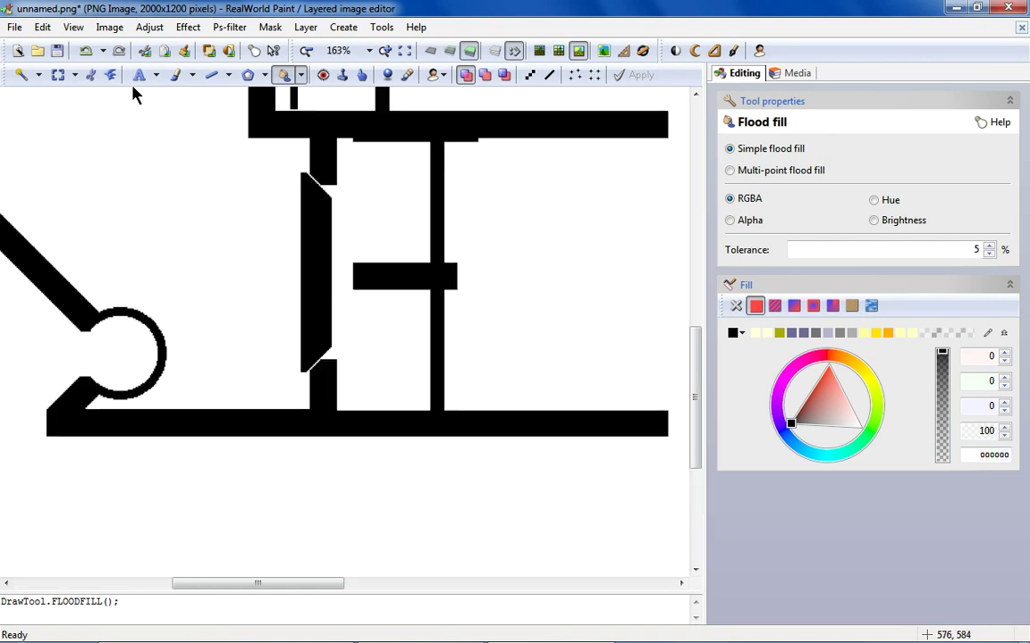
left_click(58, 75)
scroll(361, 281, "up", 5)
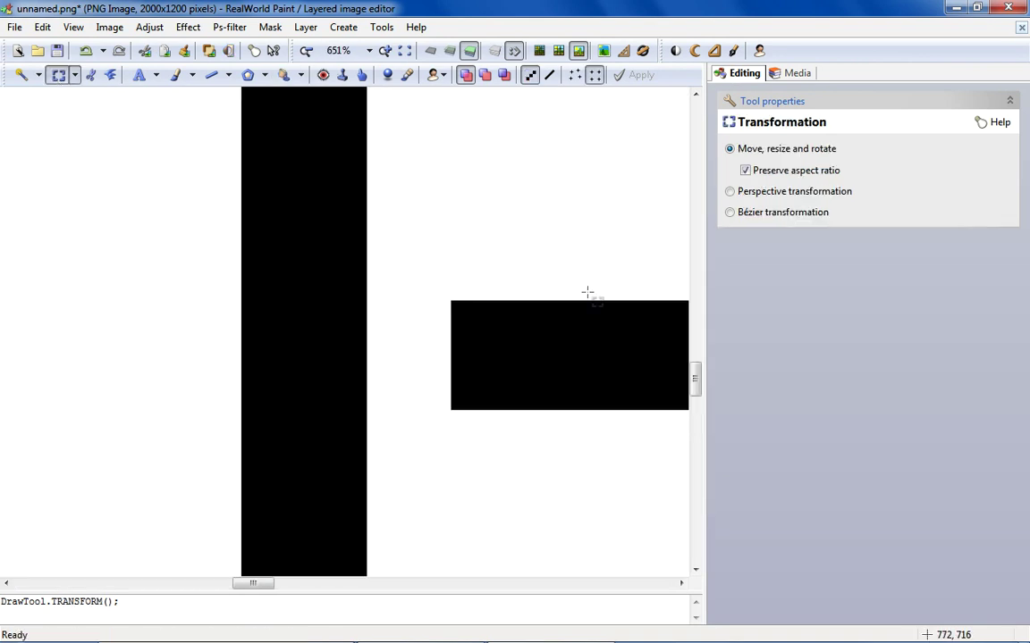
left_click_drag(681, 299, 555, 425)
right_click(581, 400)
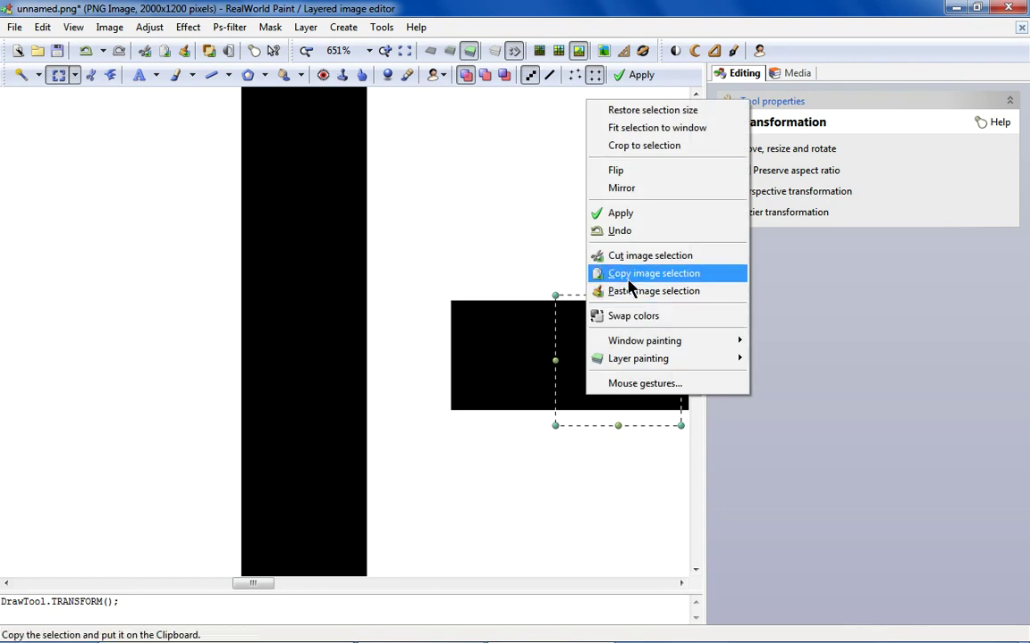
left_click(572, 273)
right_click(420, 204)
left_click(476, 390)
left_click_drag(44, 139, 411, 347)
key("Return")
scroll(421, 235, "down", 3)
scroll(418, 239, "up", 1)
scroll(428, 185, "down", 1)
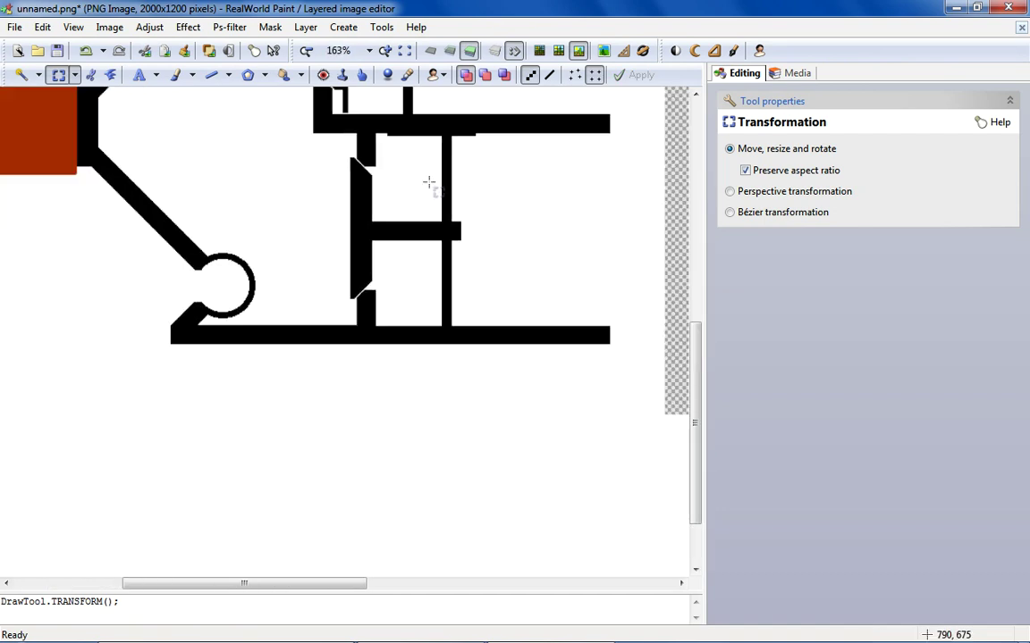
Copy a band of the lower chamber crossing the vertical bar and paste it over the thin ledge under the dividing wall.
scroll(438, 131, "up", 3)
left_click_drag(641, 213, 261, 204)
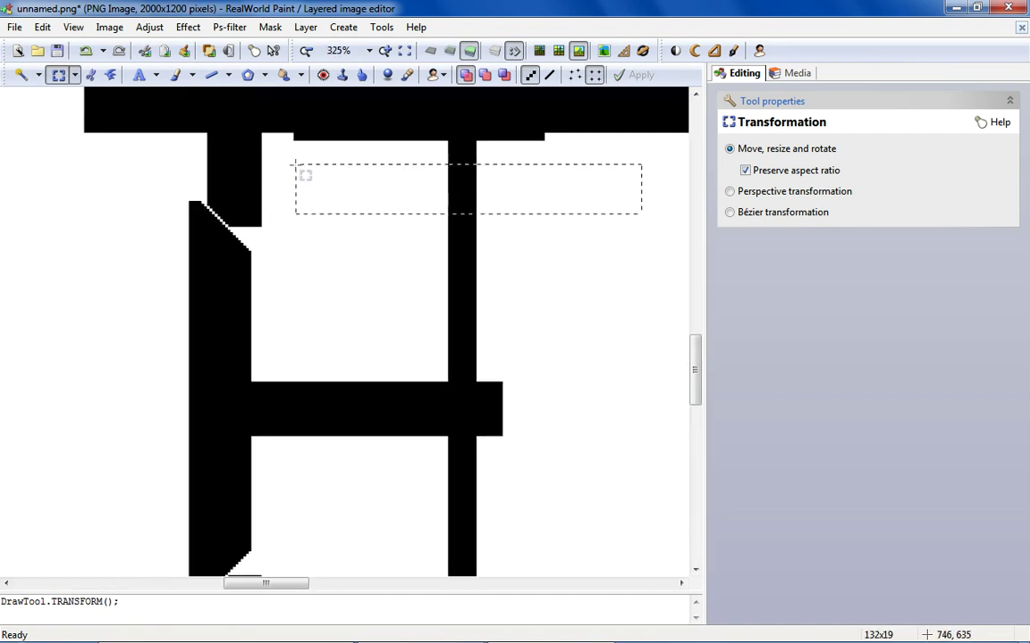
scroll(261, 205, "up", 1)
right_click(299, 177)
left_click(387, 354)
right_click(384, 334)
left_click(426, 528)
left_click_drag(149, 202, 417, 165)
scroll(402, 239, "down", 3)
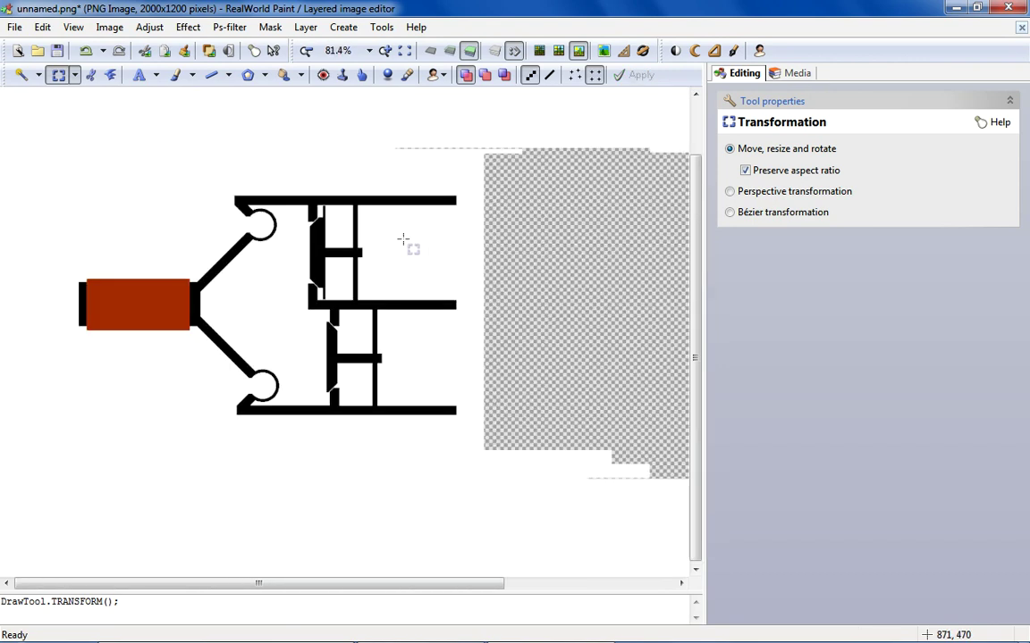
Copy the lower chamber's full-height vertical bar and paste it across the stem, just inside the bevelled plug and its seats.
scroll(375, 327, "up", 1)
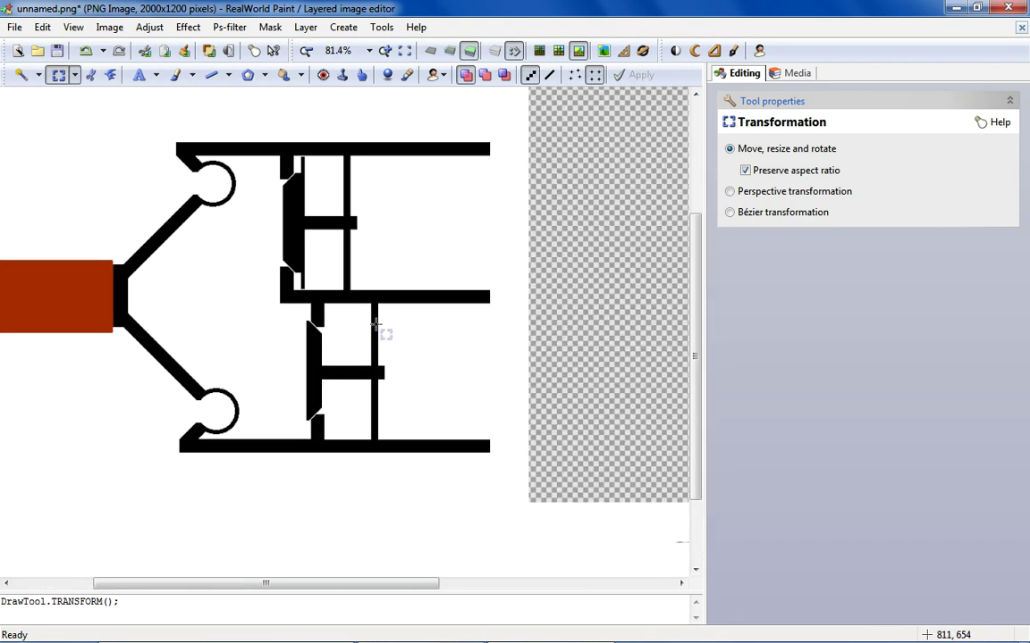
scroll(385, 380, "up", 1)
scroll(376, 371, "down", 2)
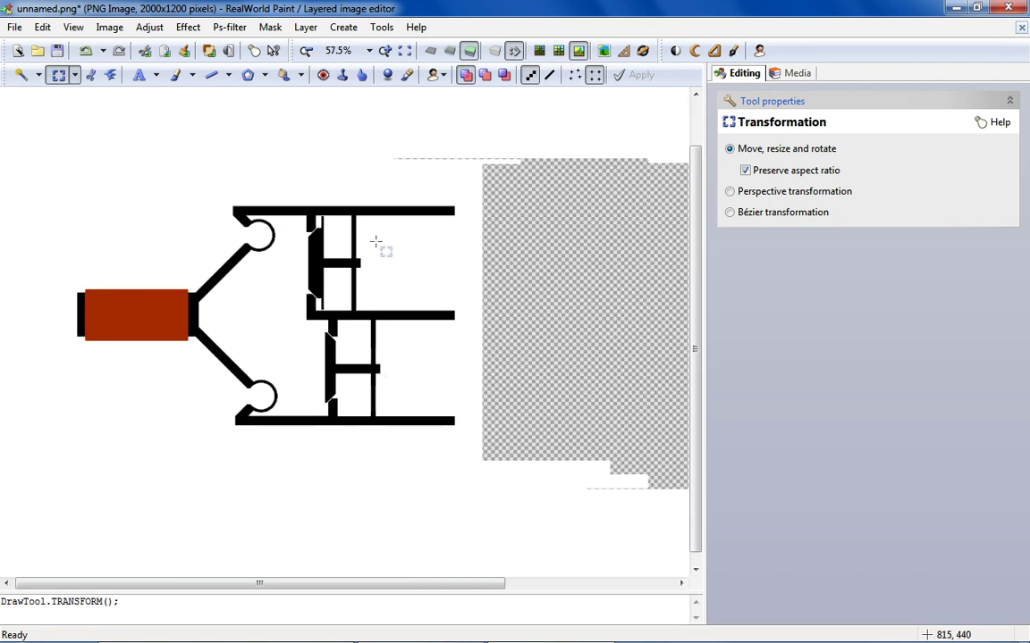
scroll(367, 257, "up", 1)
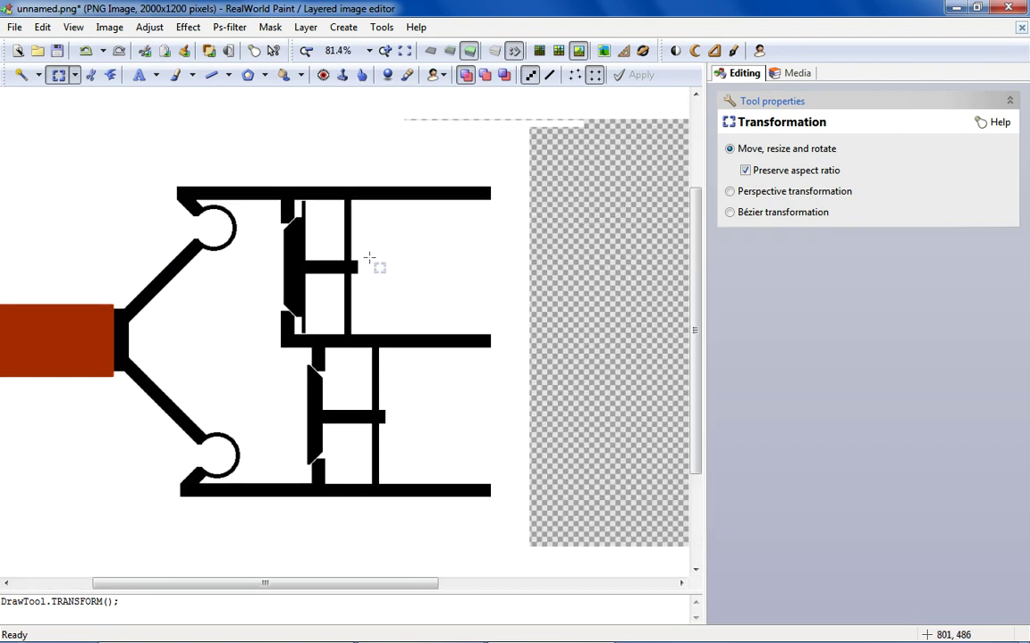
scroll(385, 304, "up", 3)
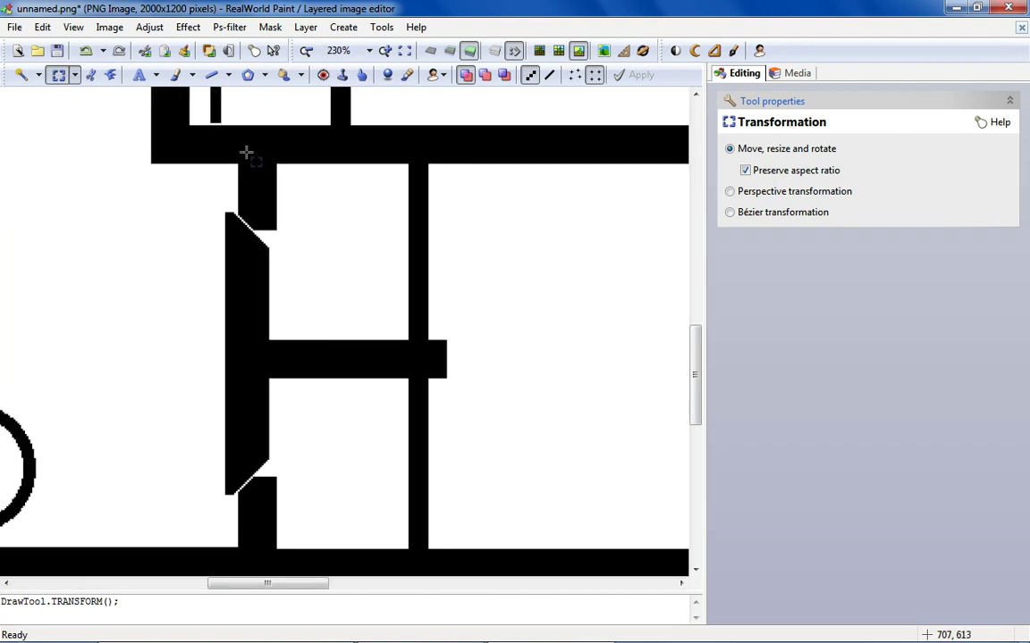
left_click_drag(401, 149, 435, 554)
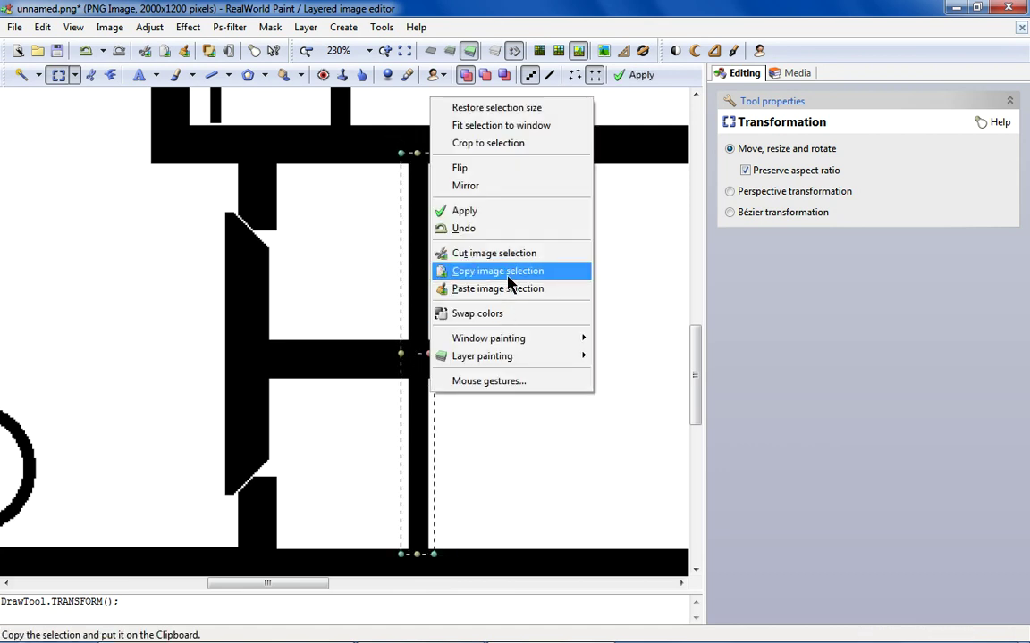
left_click(487, 271)
right_click(312, 281)
left_click(402, 471)
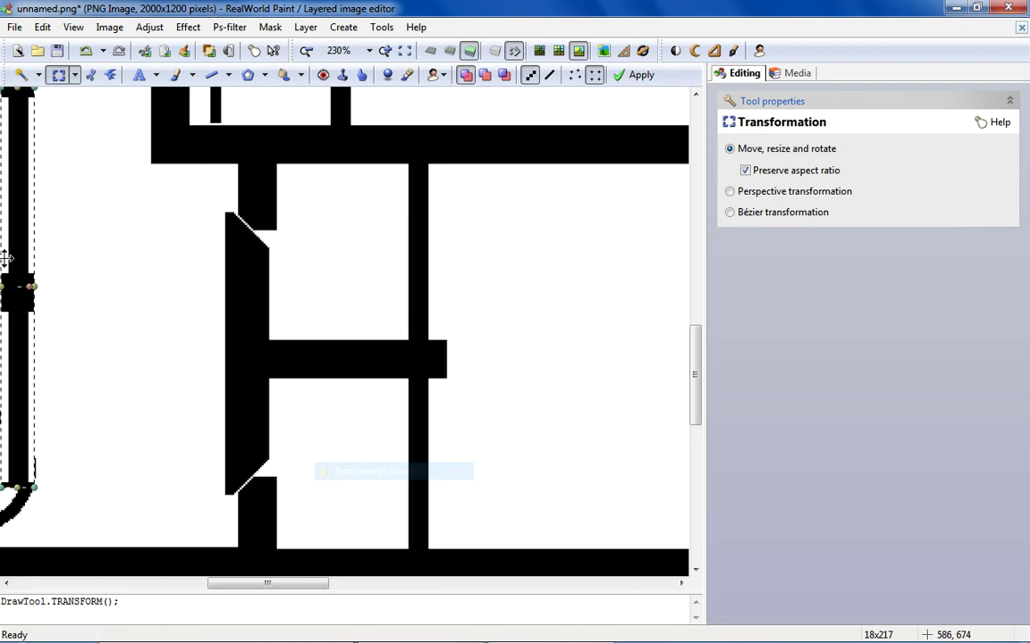
left_click_drag(8, 253, 297, 320)
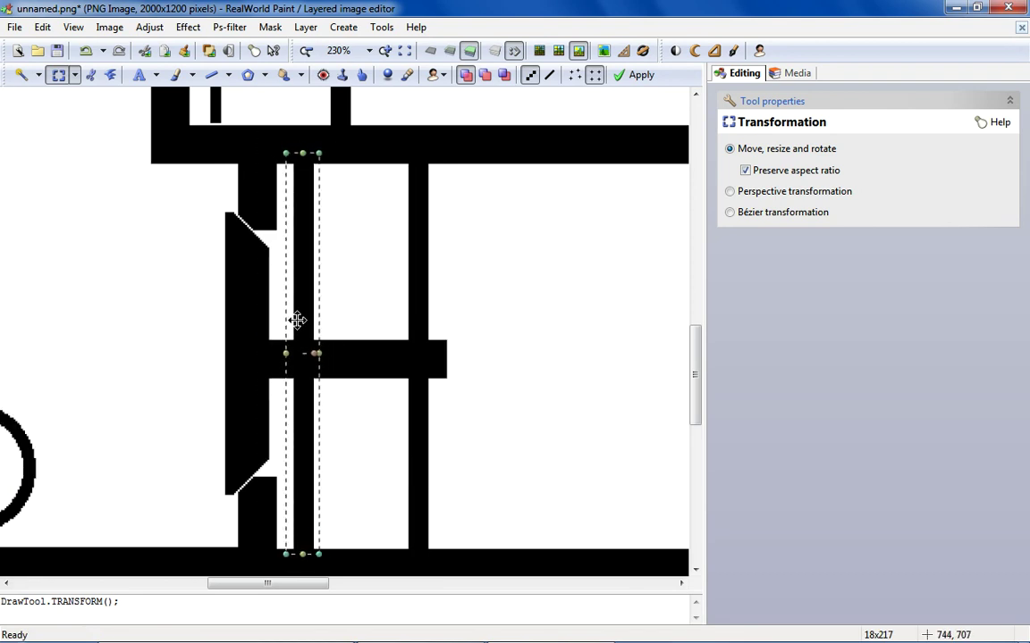
scroll(366, 269, "down", 2)
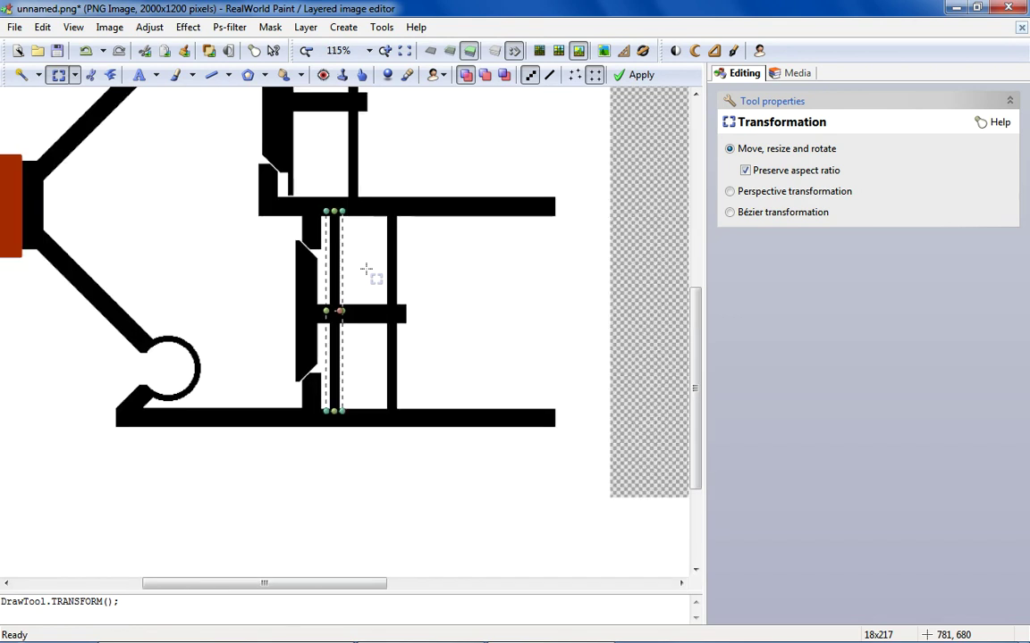
key("Return")
scroll(359, 268, "down", 1)
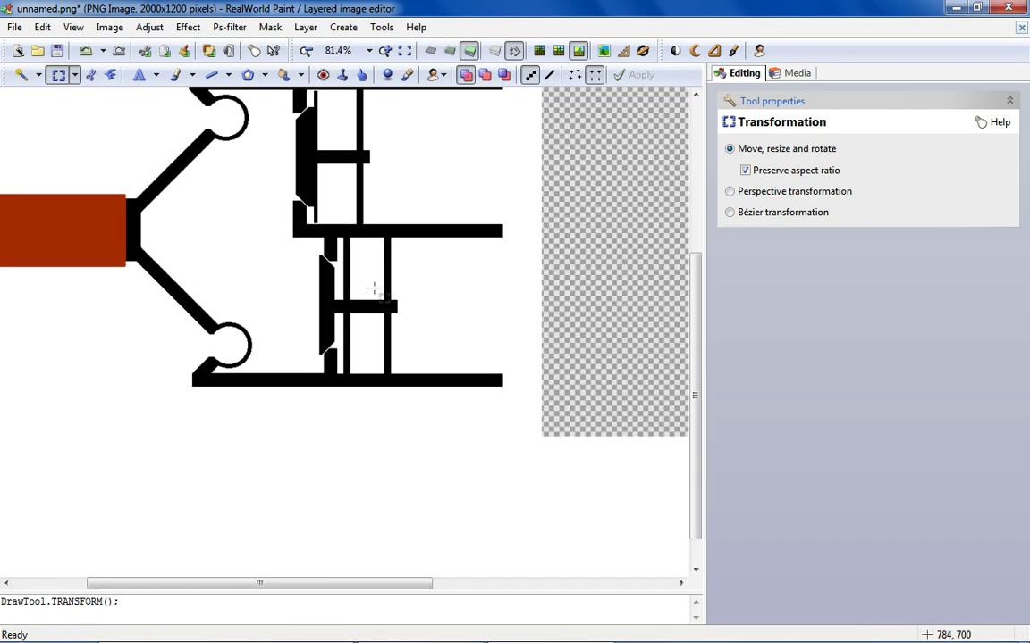
Extend the lower stem beyond the second vertical bar by pasting a copied section of the stem onto its free end.
scroll(416, 286, "up", 2)
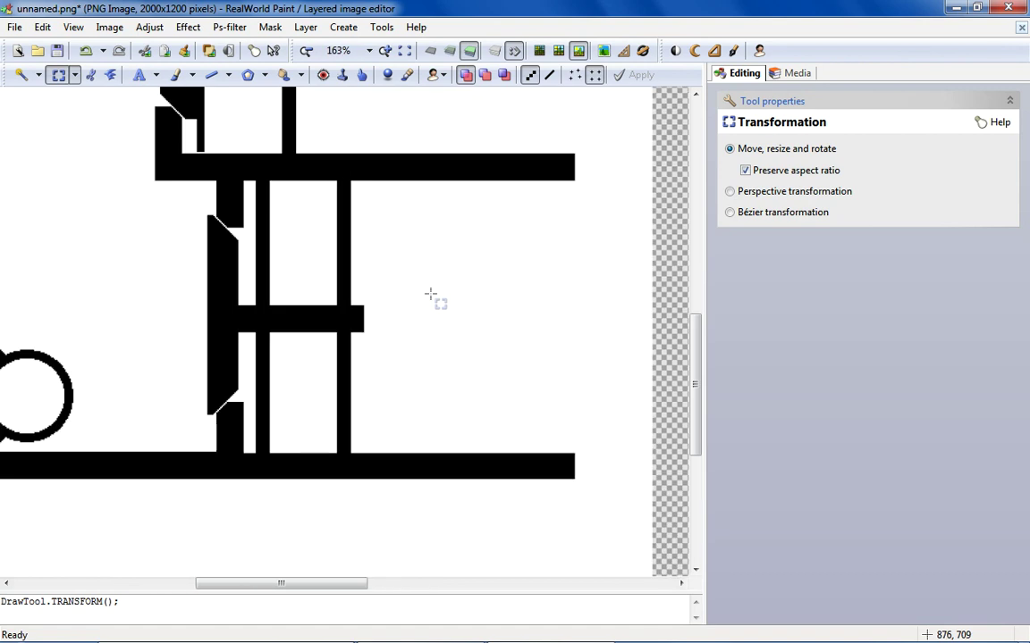
left_click_drag(279, 292, 326, 342)
right_click(324, 341)
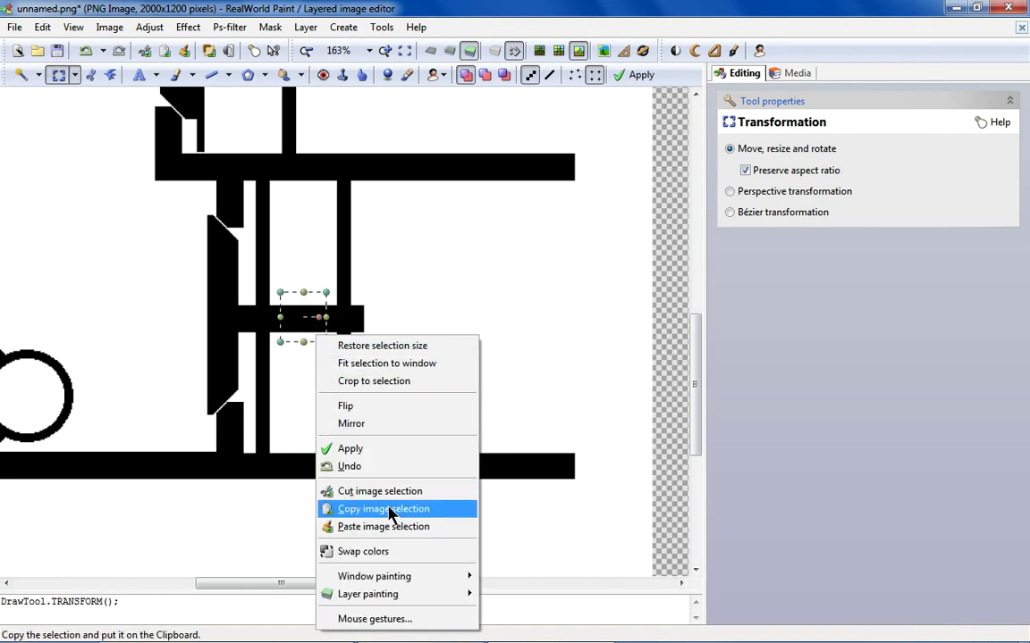
left_click(393, 510)
right_click(420, 349)
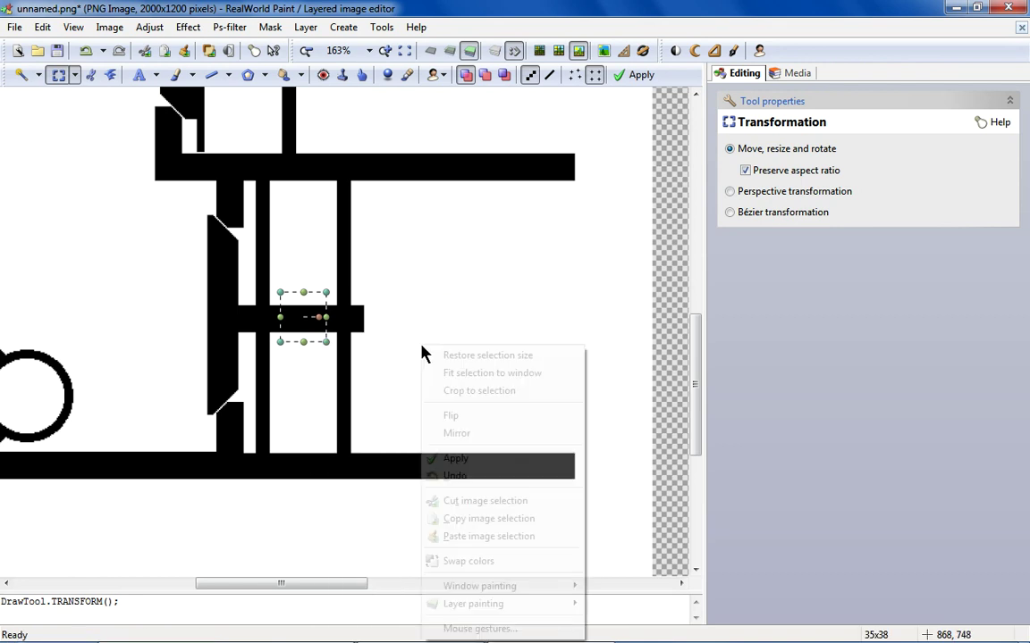
left_click(476, 533)
left_click_drag(7, 121, 369, 314)
scroll(369, 311, "up", 3)
left_click(471, 212)
left_click_drag(539, 199, 433, 434)
left_click(329, 230)
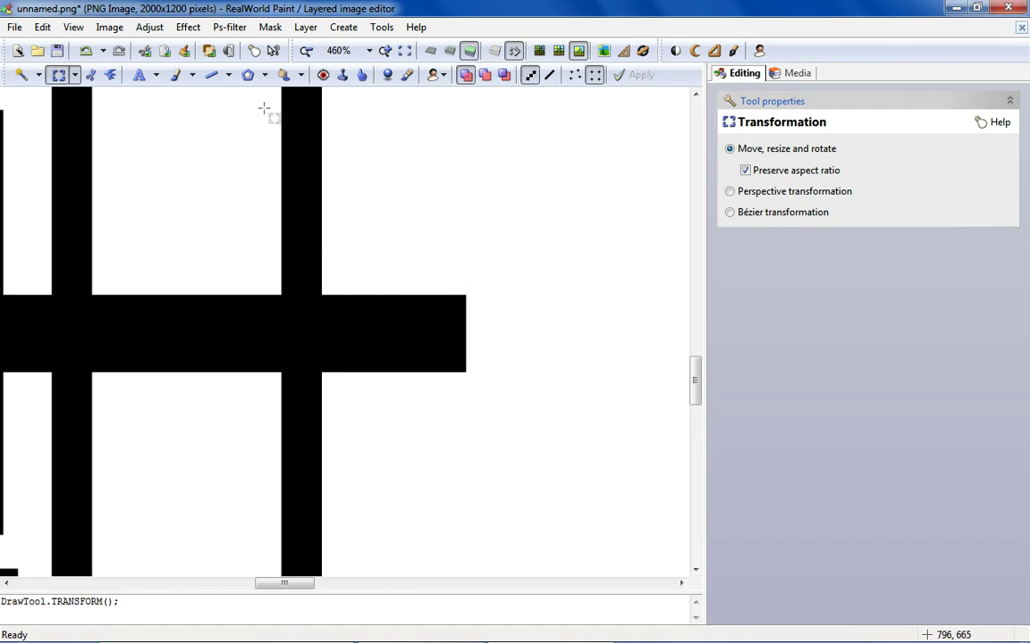
Try drawing a vertical black line 12 pixels wide across the free end of the lower stem.
left_click(219, 75)
left_click_drag(442, 194, 441, 485)
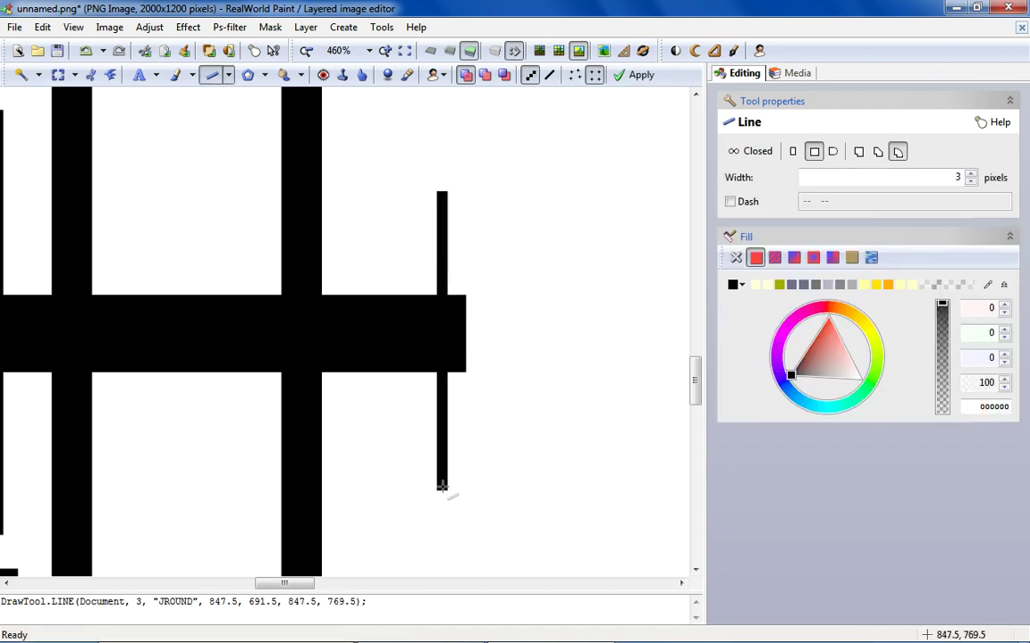
left_click(971, 174)
left_click(970, 173)
left_click(971, 174)
left_click(971, 173)
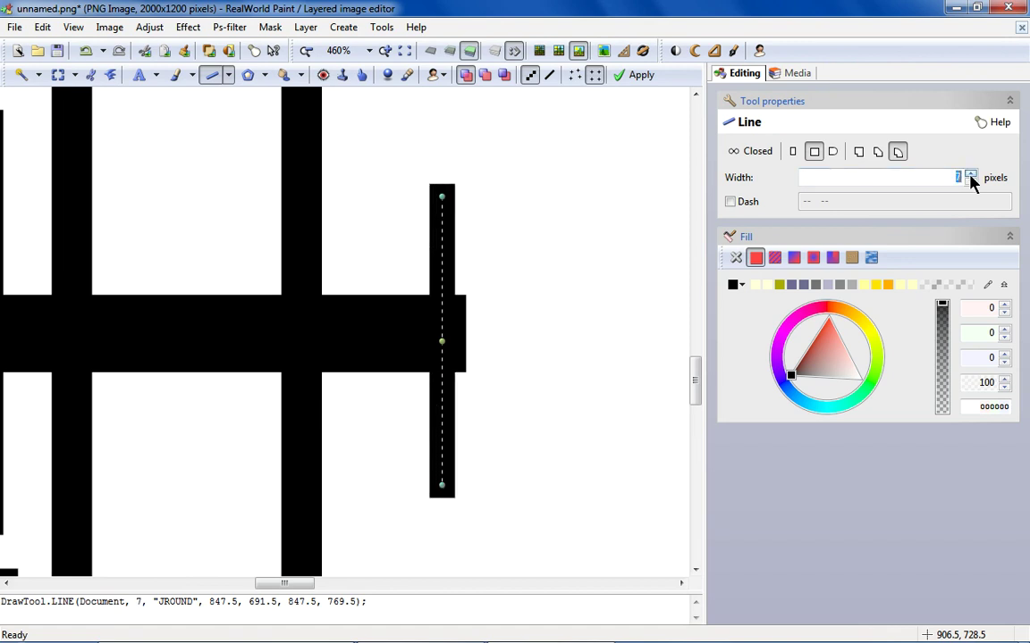
left_click(971, 174)
left_click(971, 173)
left_click(970, 173)
left_click(970, 174)
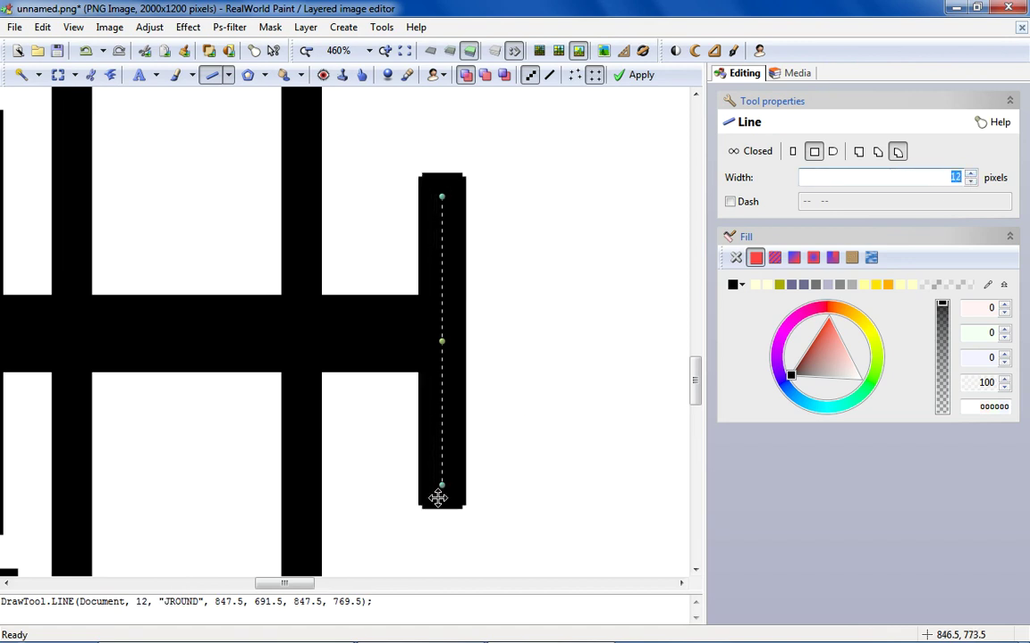
Try shortening the stem's end line to about 27 pixels with a width of 10 pixels, and undo the line.
left_click_drag(441, 487, 442, 314)
left_click_drag(444, 240, 439, 308)
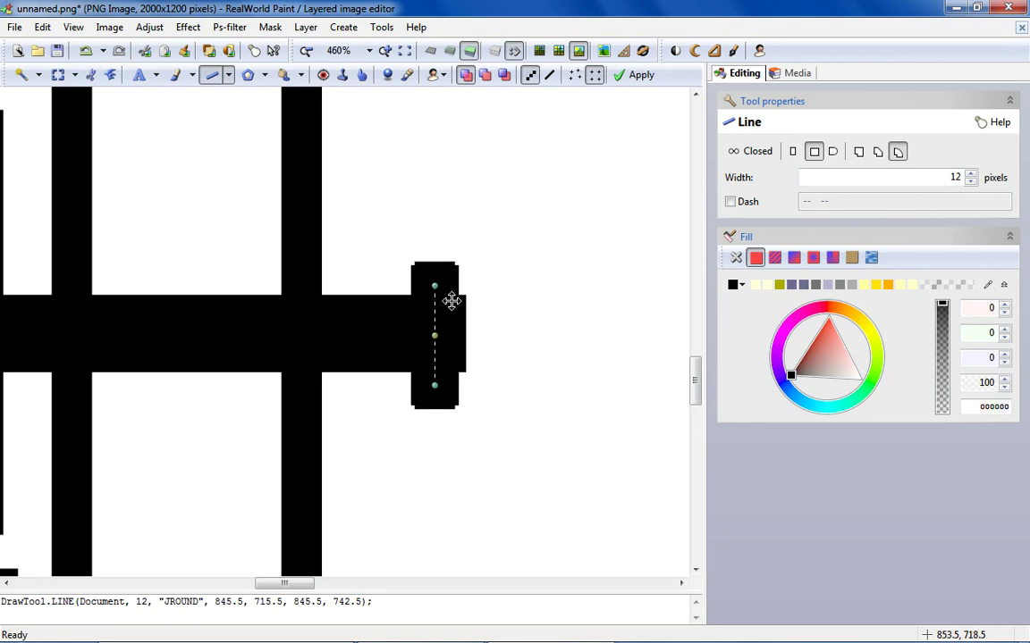
left_click(969, 182)
left_click(969, 182)
left_click(970, 182)
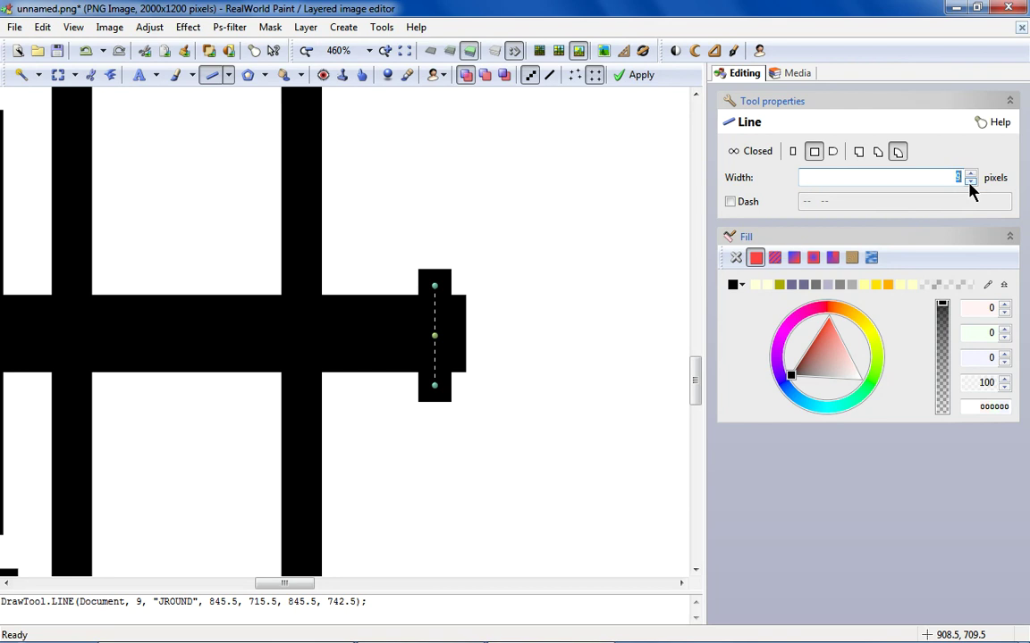
left_click(970, 182)
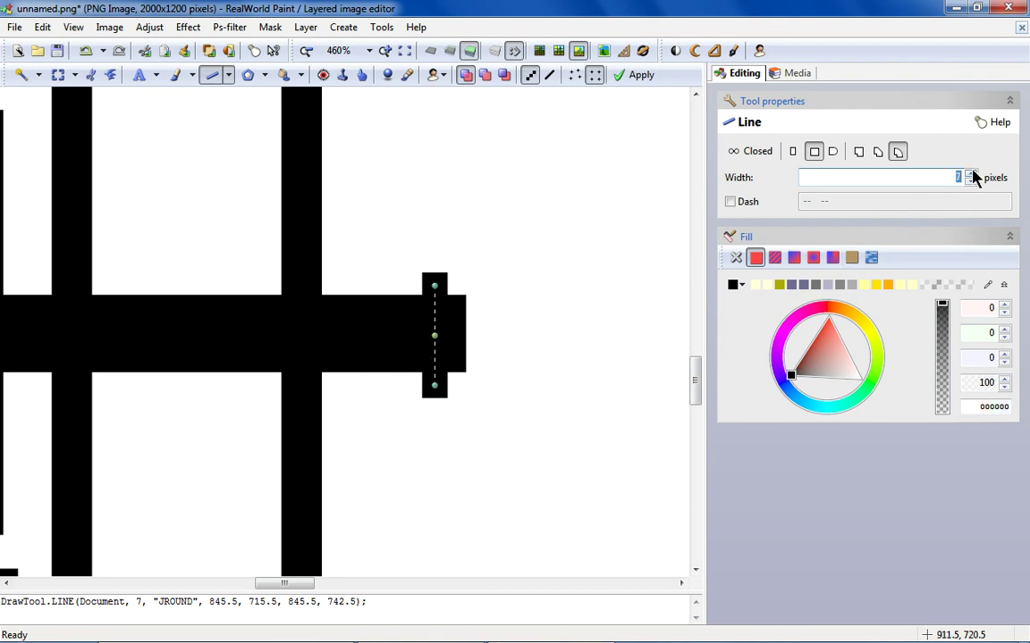
left_click(972, 175)
left_click(972, 175)
left_click_drag(435, 335, 445, 331)
left_click(99, 56)
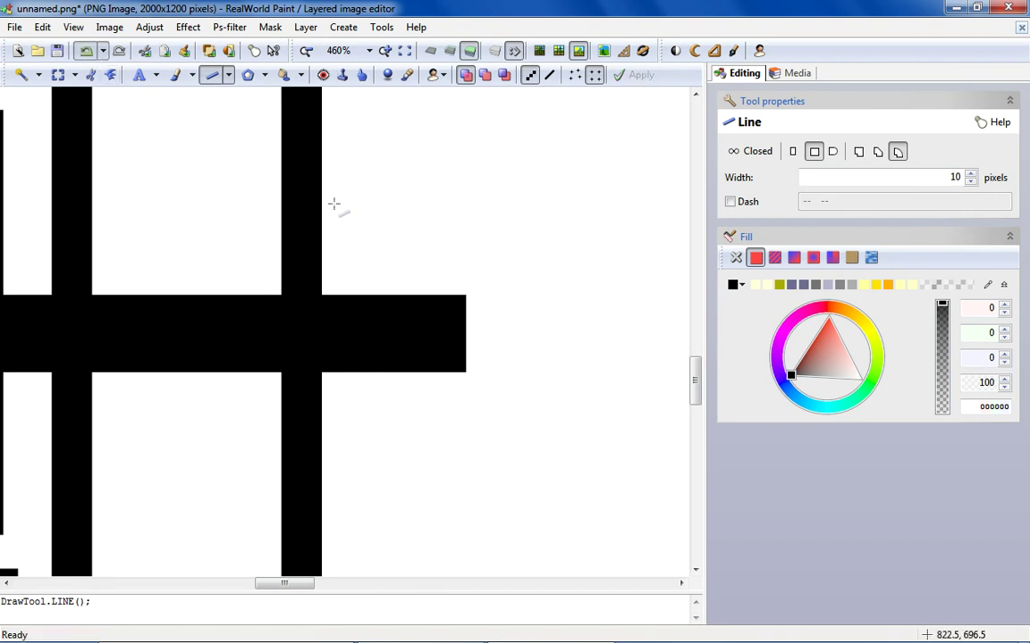
Draw a vertical black line 10 pixels wide across the free end of the lower stem as its end cap.
left_click_drag(457, 264, 457, 369)
mouse_move(456, 314)
left_mouse_down()
mouse_move(437, 325)
mouse_move(446, 326)
left_mouse_up()
left_click(424, 181)
scroll(423, 183, "down", 5)
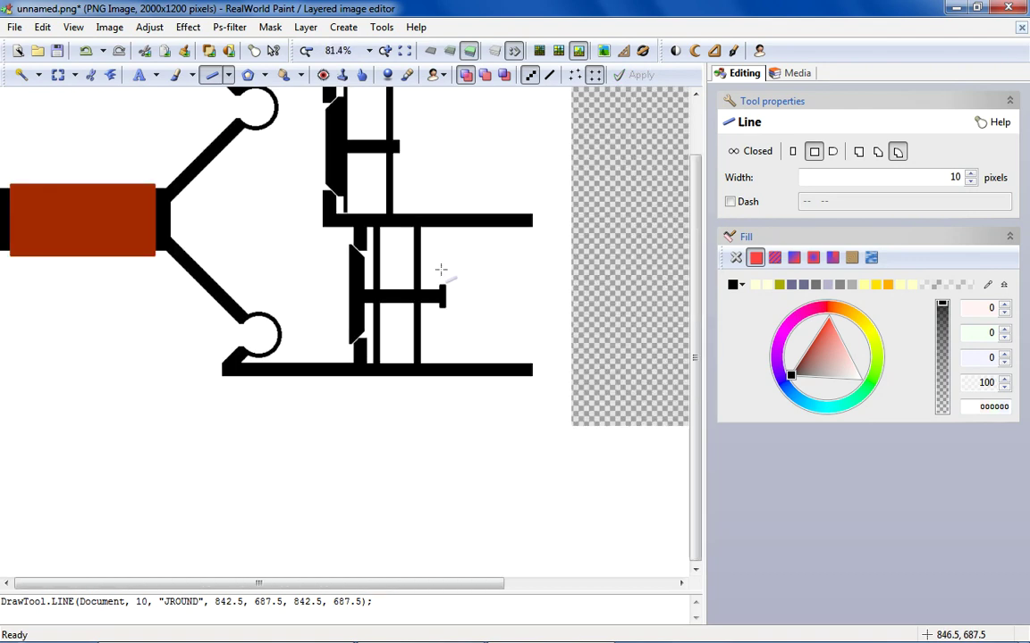
Copy the lower chamber's plug, seats, vertical bars and capped stem, and paste the copy further left, beneath the upper chamber's valve.
scroll(441, 270, "down", 1)
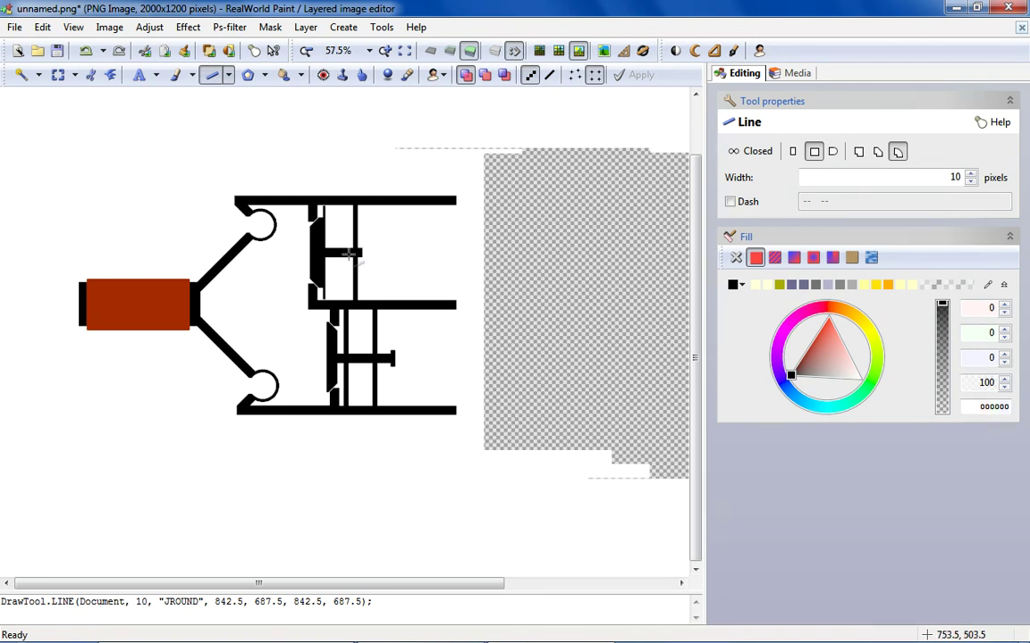
scroll(327, 231, "up", 6)
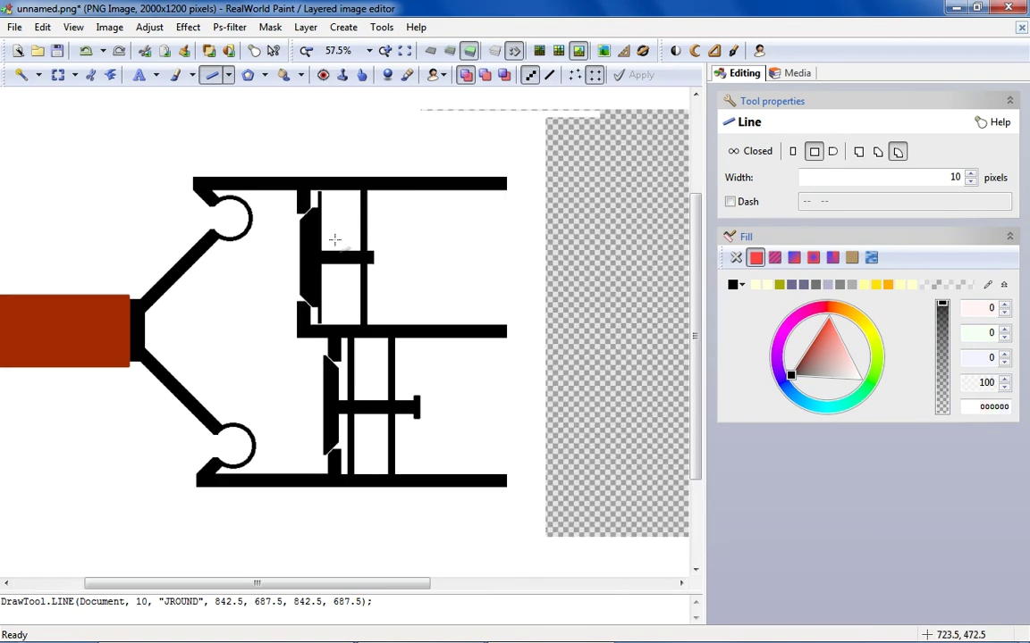
scroll(328, 240, "down", 6)
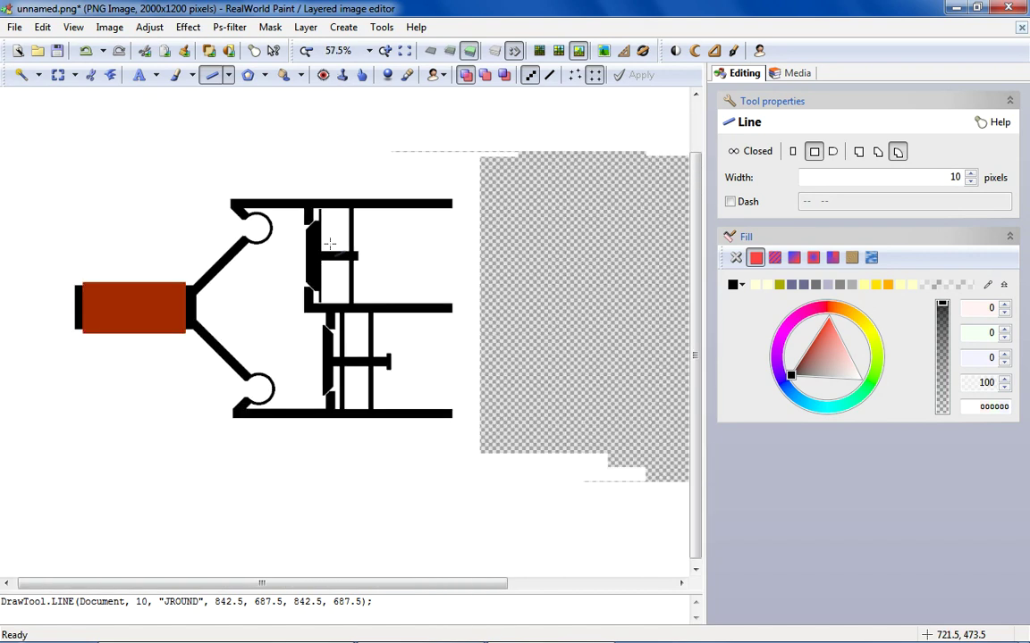
left_click(58, 75)
scroll(314, 242, "up", 3)
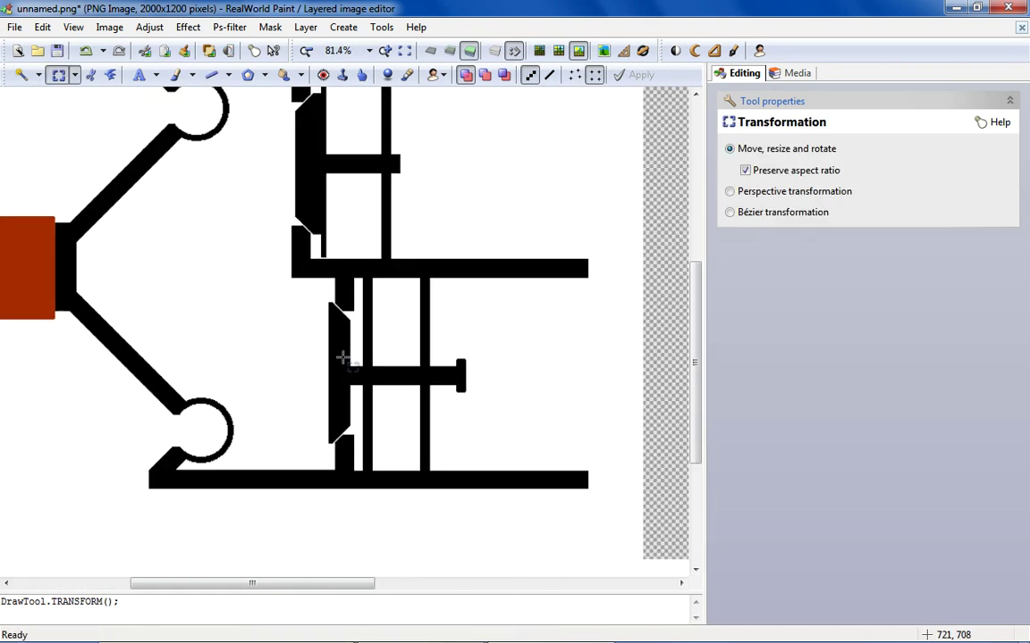
left_click_drag(322, 245, 597, 531)
right_click(482, 414)
left_click(528, 295)
right_click(312, 219)
left_click(415, 402)
left_click_drag(108, 142, 379, 304)
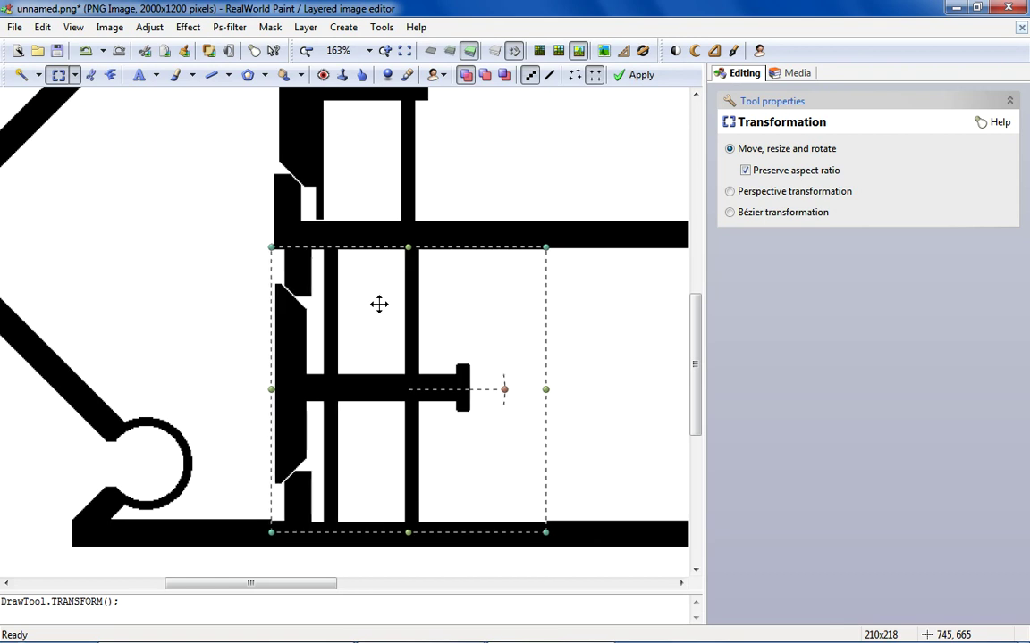
Fine-position the pasted lower valve assembly so it meets the divider and bottom wall without steps, and commit the placement.
scroll(284, 234, "up", 5)
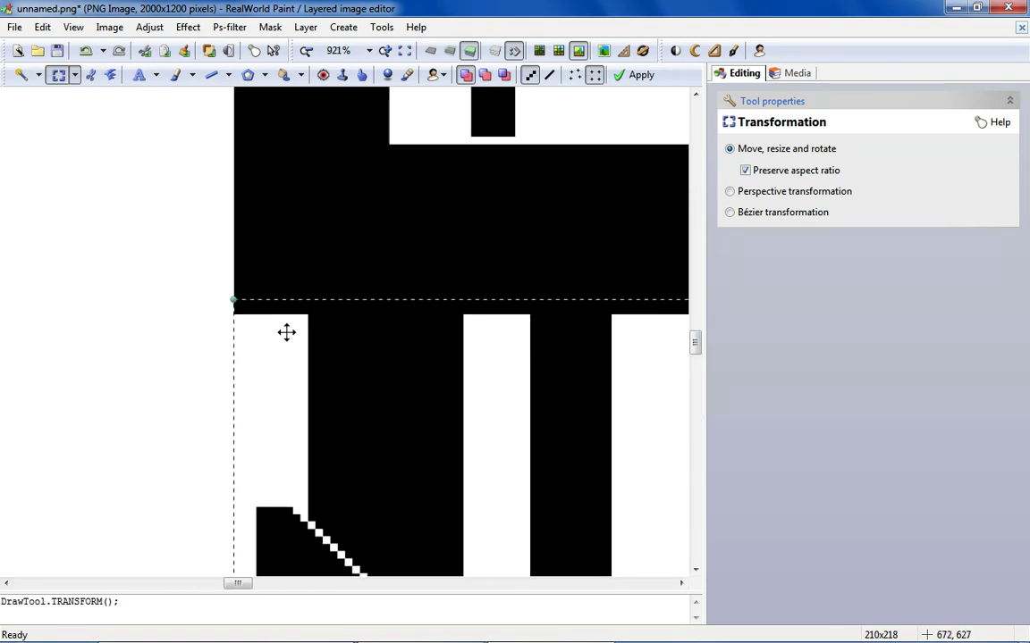
scroll(285, 299, "down", 3)
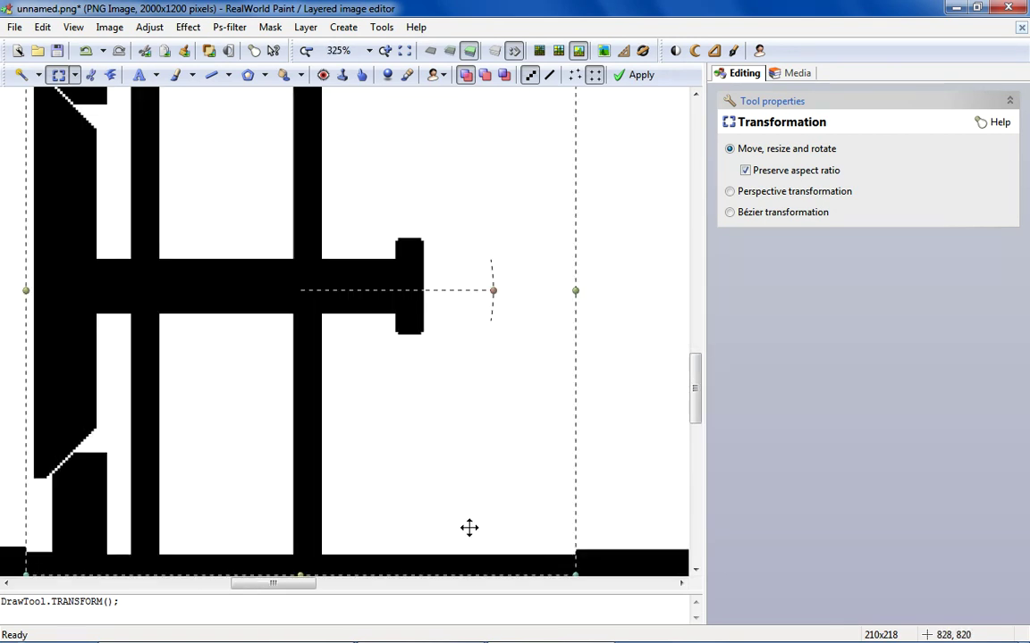
scroll(387, 490, "down", 3)
left_click_drag(334, 476, 332, 474)
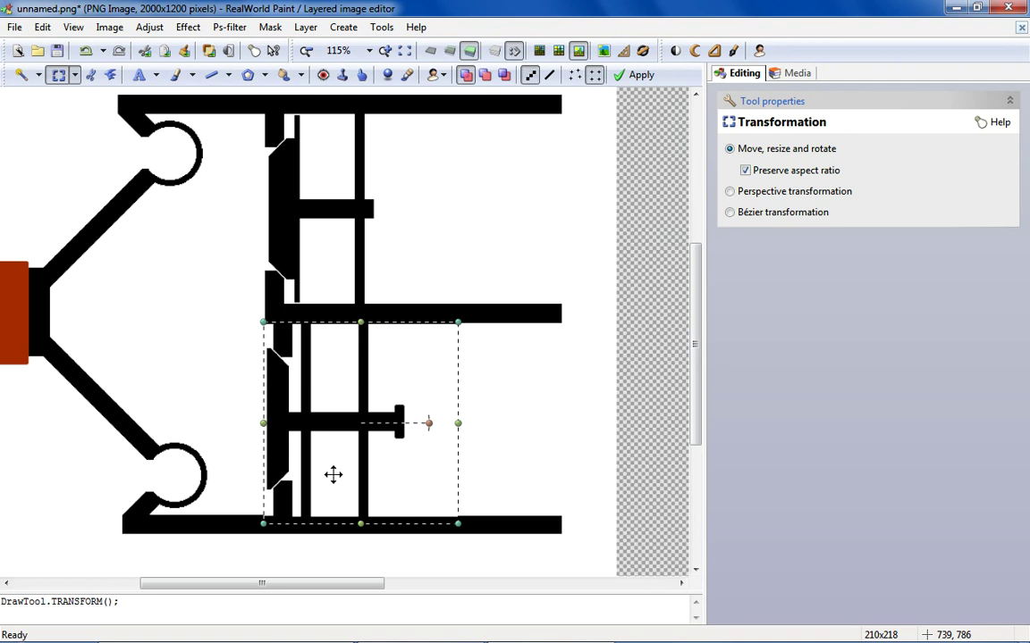
scroll(253, 340, "up", 4)
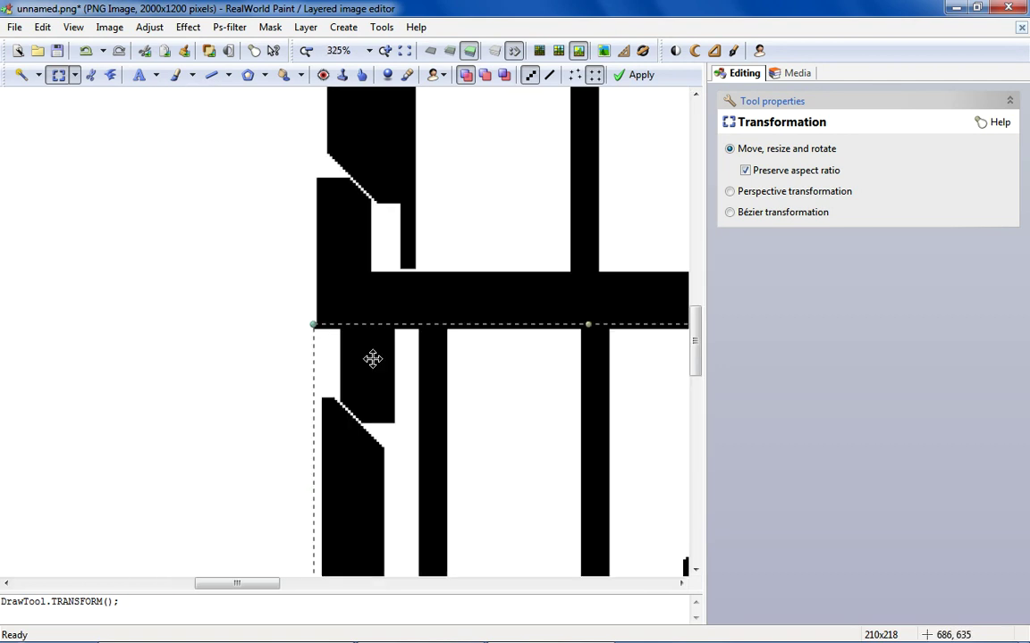
scroll(373, 349, "down", 4)
scroll(438, 355, "up", 3)
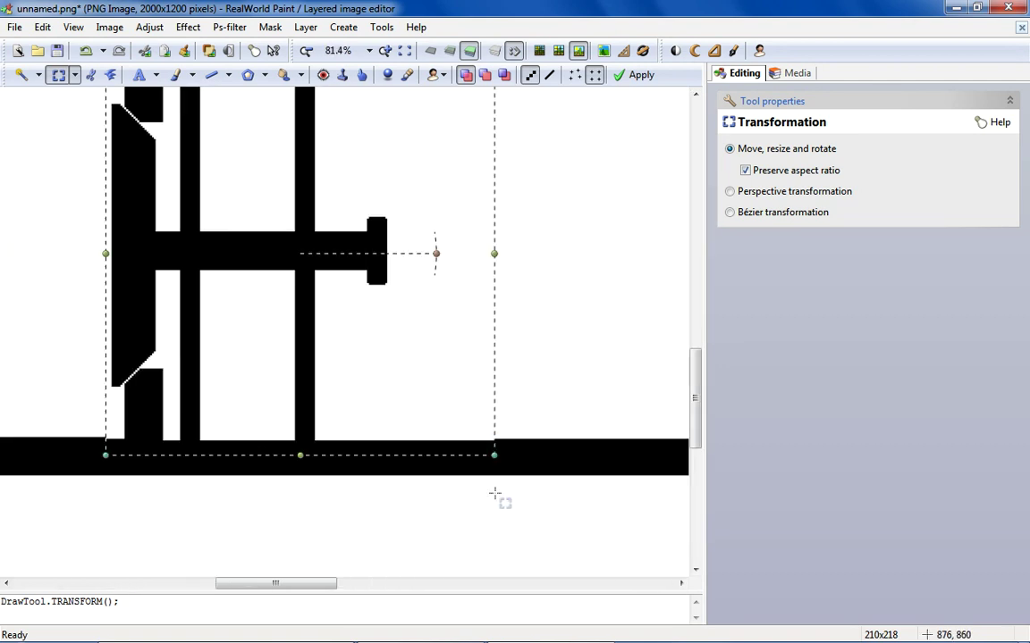
left_click_drag(479, 454, 480, 453)
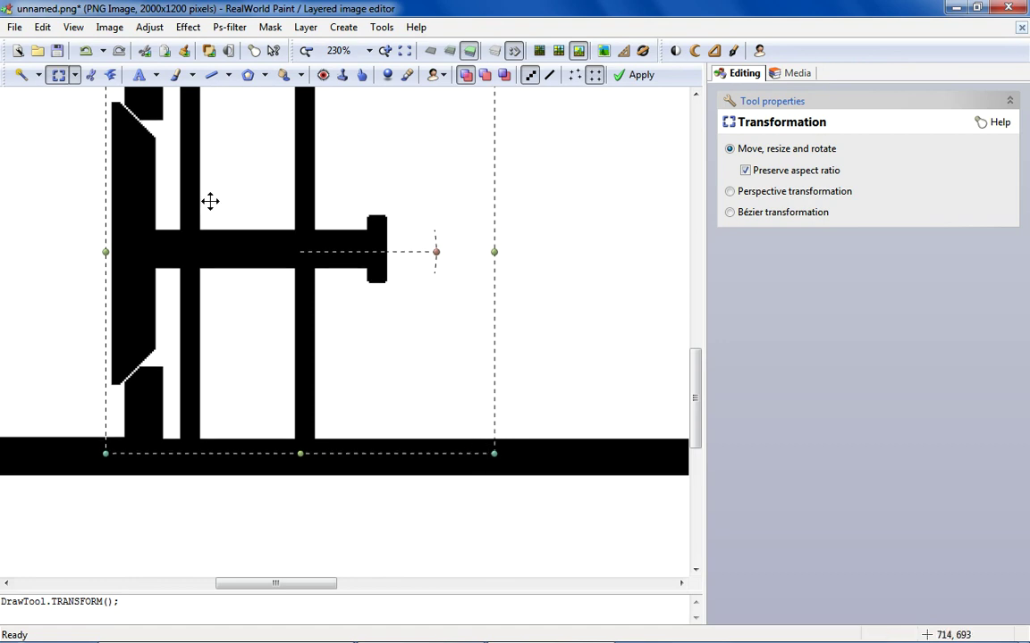
scroll(395, 390, "down", 2)
scroll(115, 405, "up", 4)
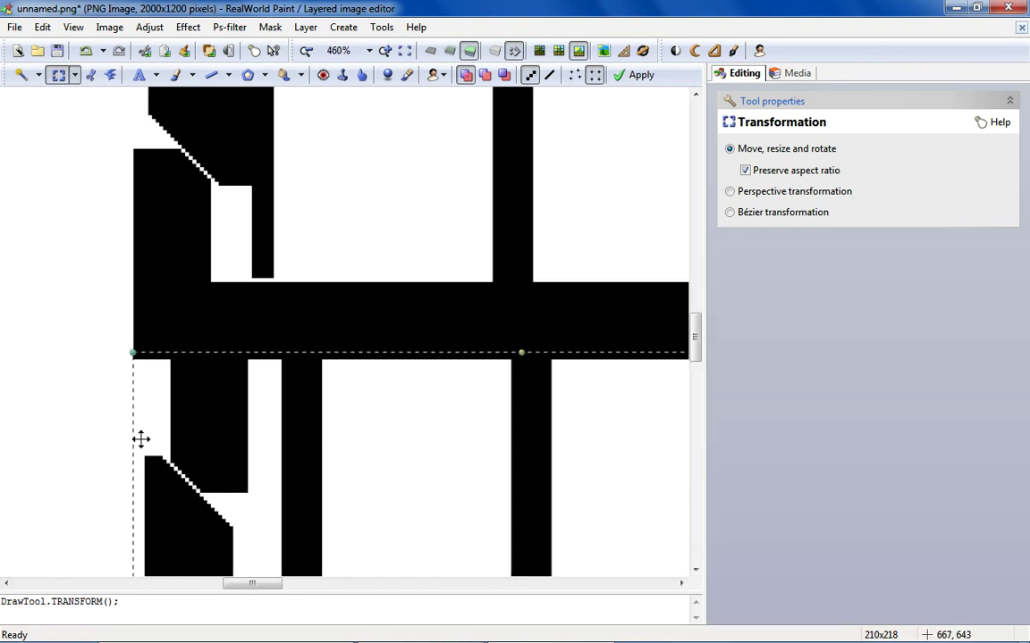
scroll(154, 284, "down", 7)
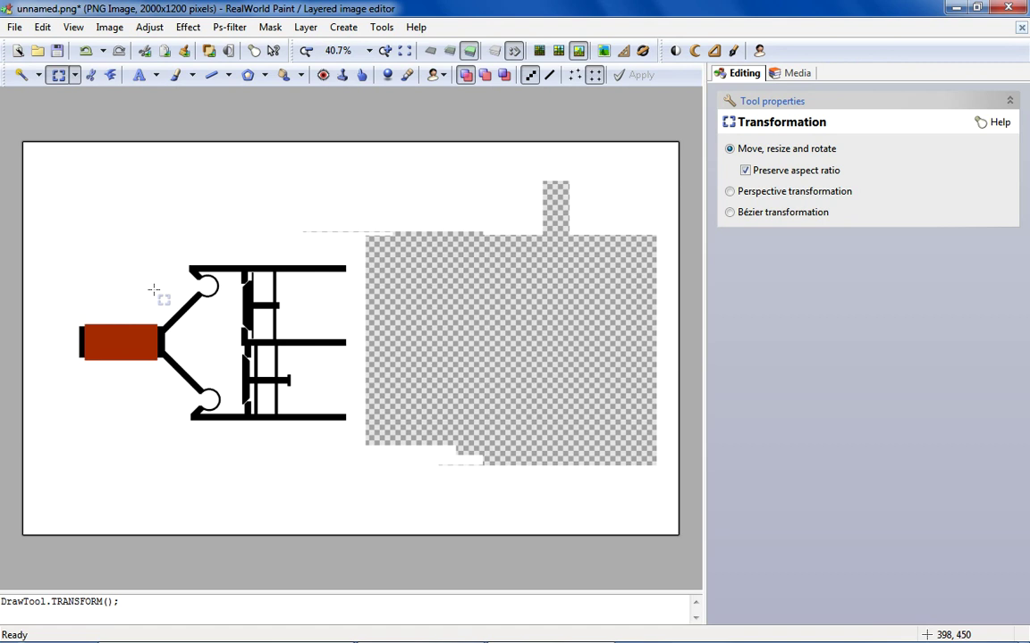
Flood fill the transparent area to the right of the diagram with white (FFFFFF).
left_click(285, 75)
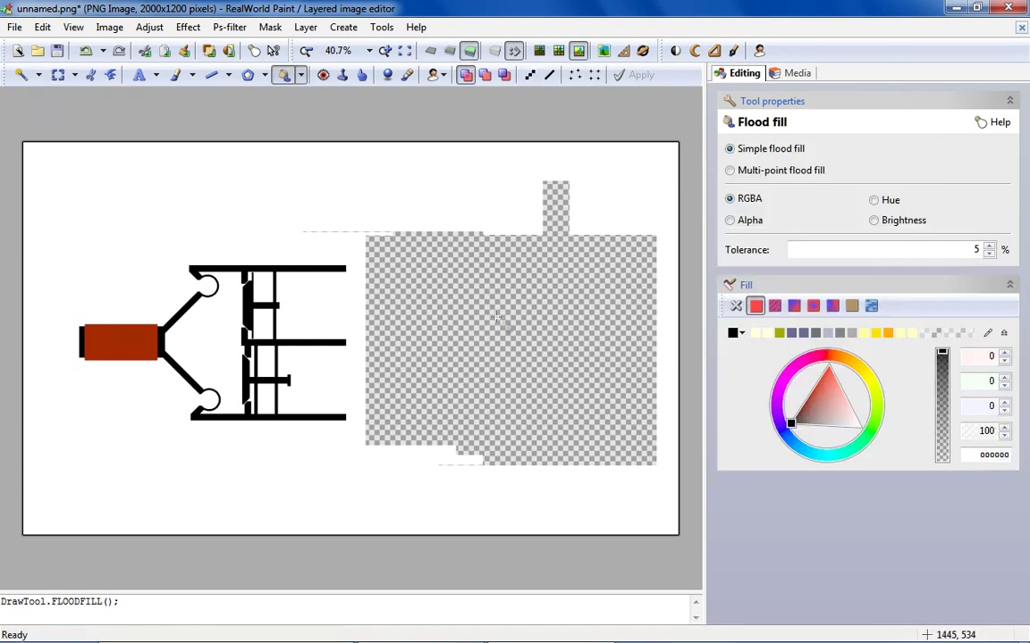
left_click(735, 334)
left_click(832, 461)
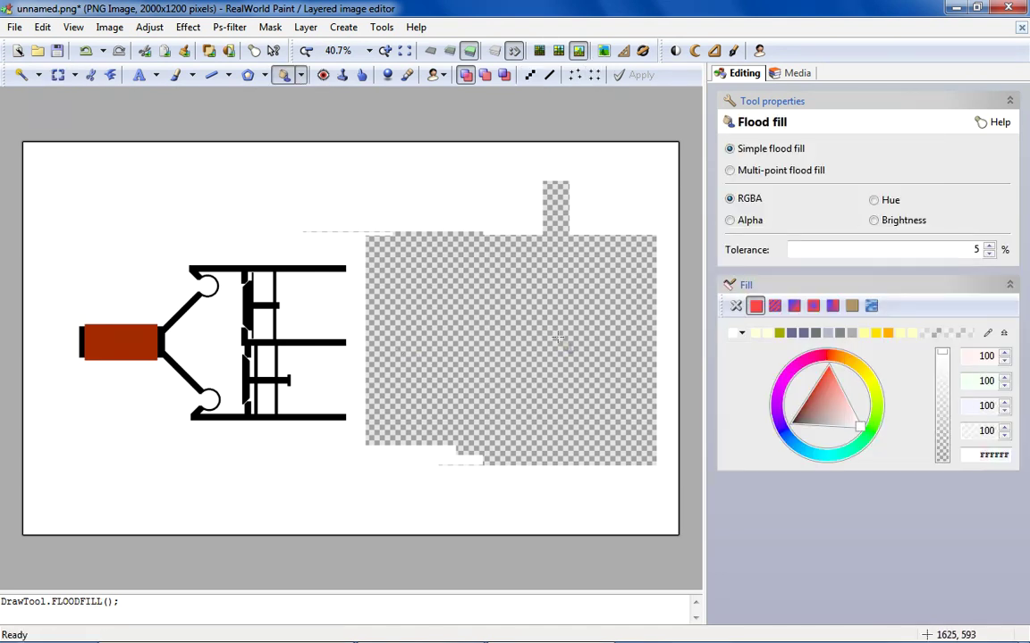
left_click(498, 324)
scroll(211, 366, "up", 2)
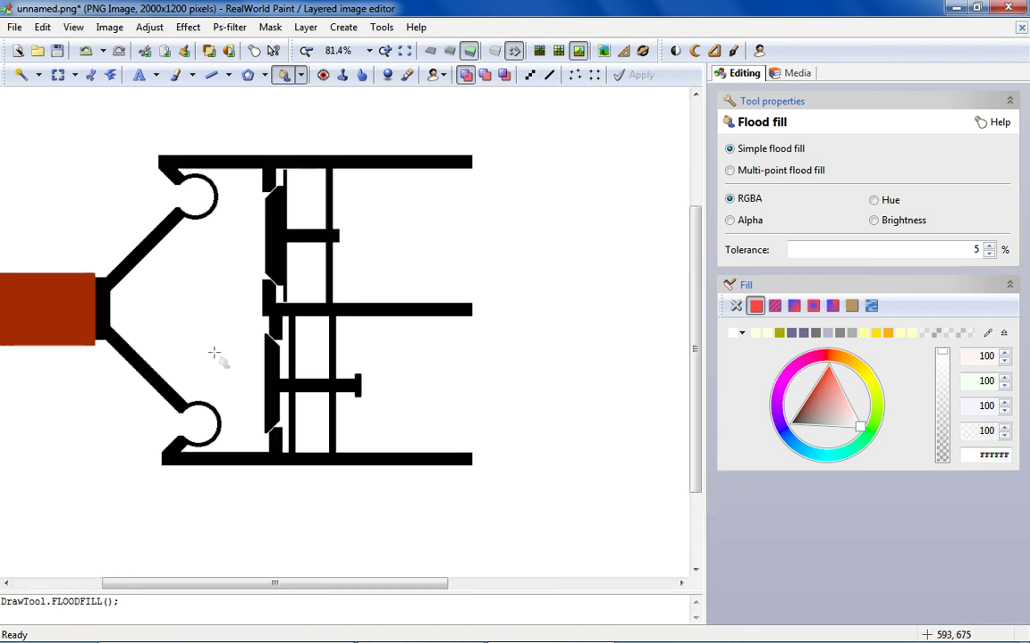
Compare how the vertical bars and stems of the upper and lower chambers line up across the divider.
left_click(58, 75)
scroll(371, 344, "down", 2)
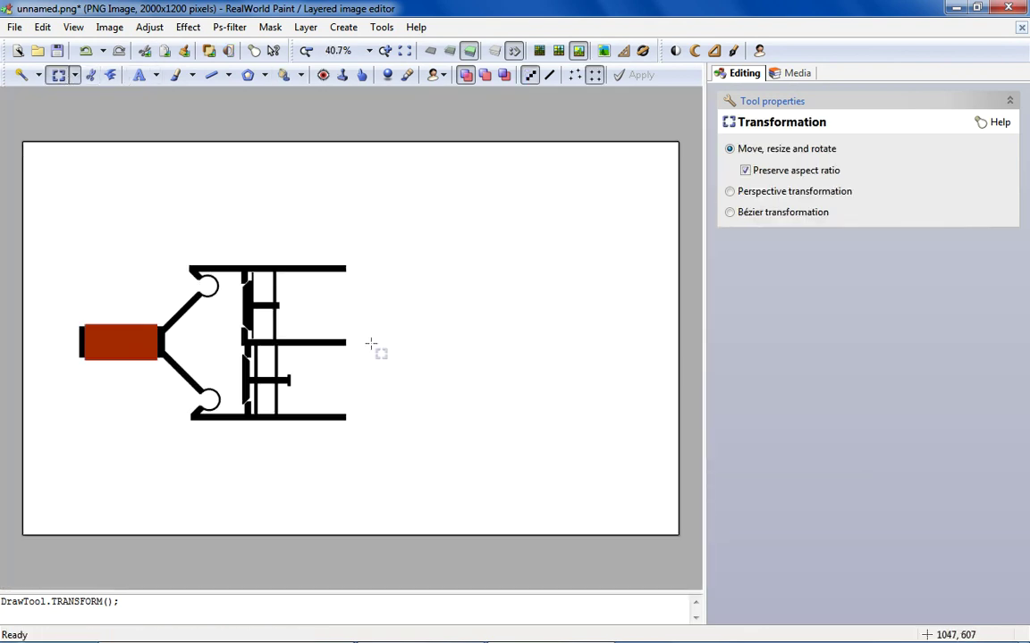
scroll(371, 344, "up", 3)
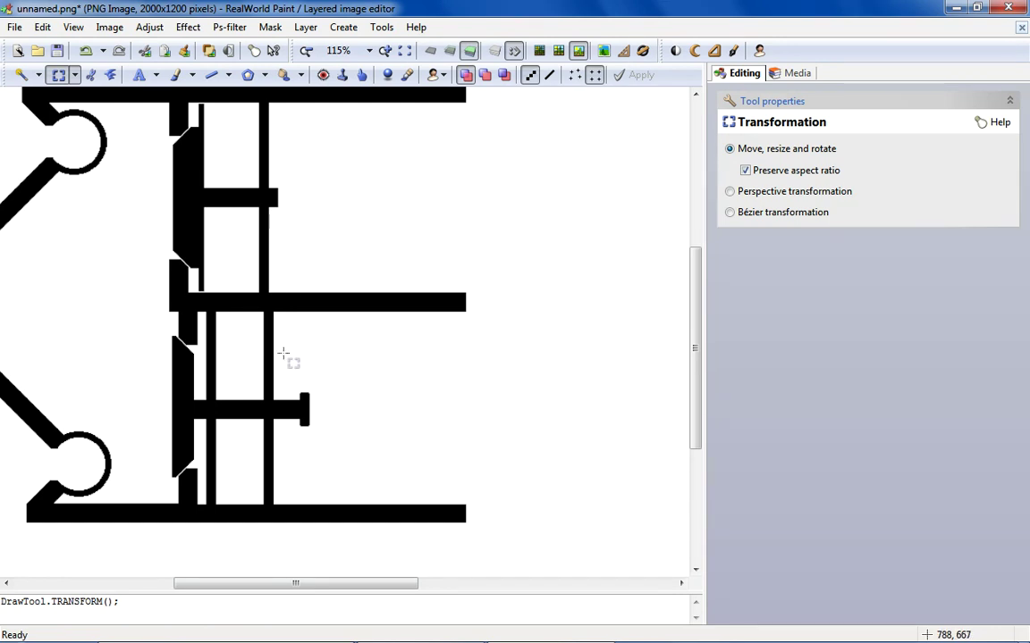
scroll(281, 342, "down", 1)
scroll(281, 342, "up", 1)
scroll(295, 326, "down", 1)
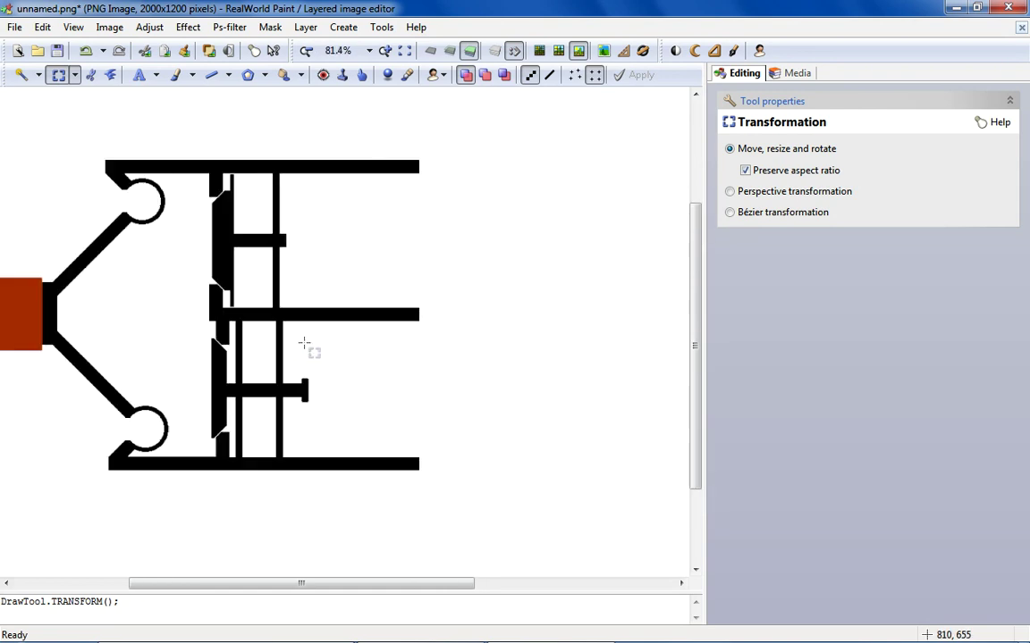
scroll(282, 154, "up", 1)
scroll(288, 171, "up", 1)
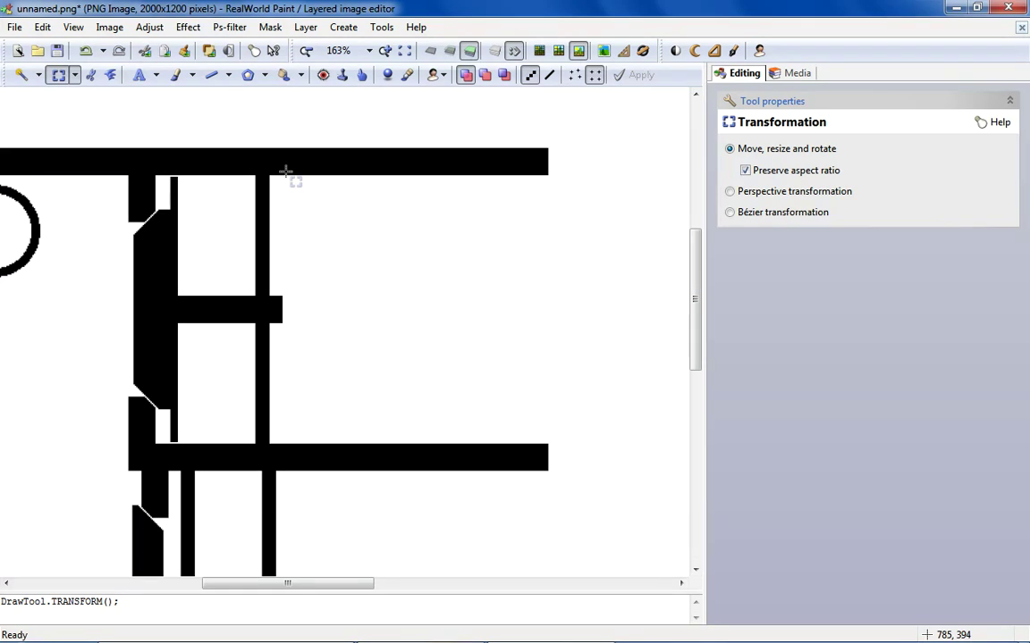
scroll(286, 171, "down", 2)
scroll(305, 367, "up", 2)
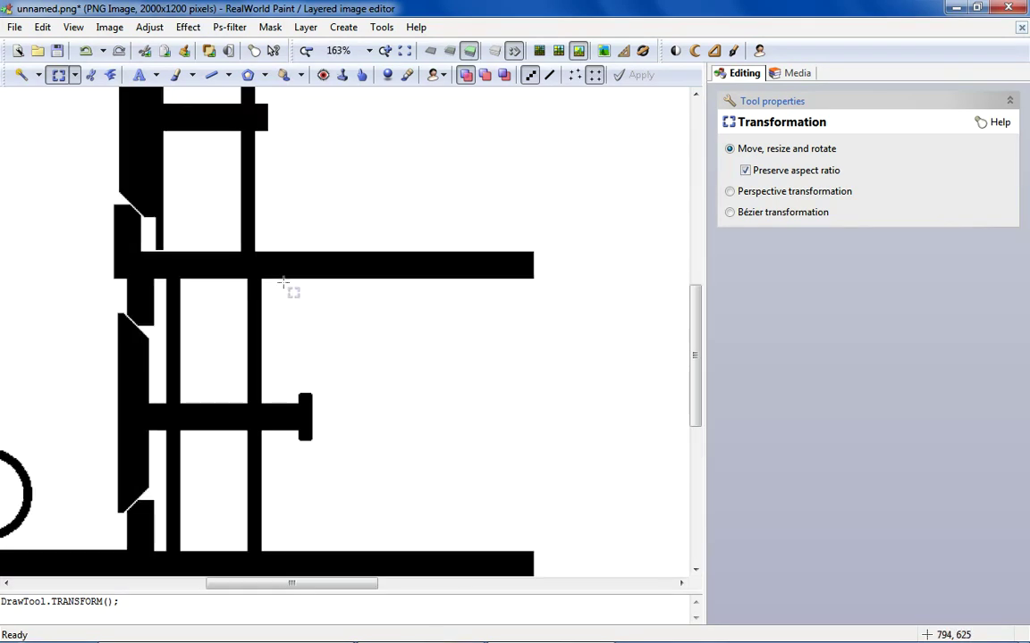
scroll(284, 290, "down", 2)
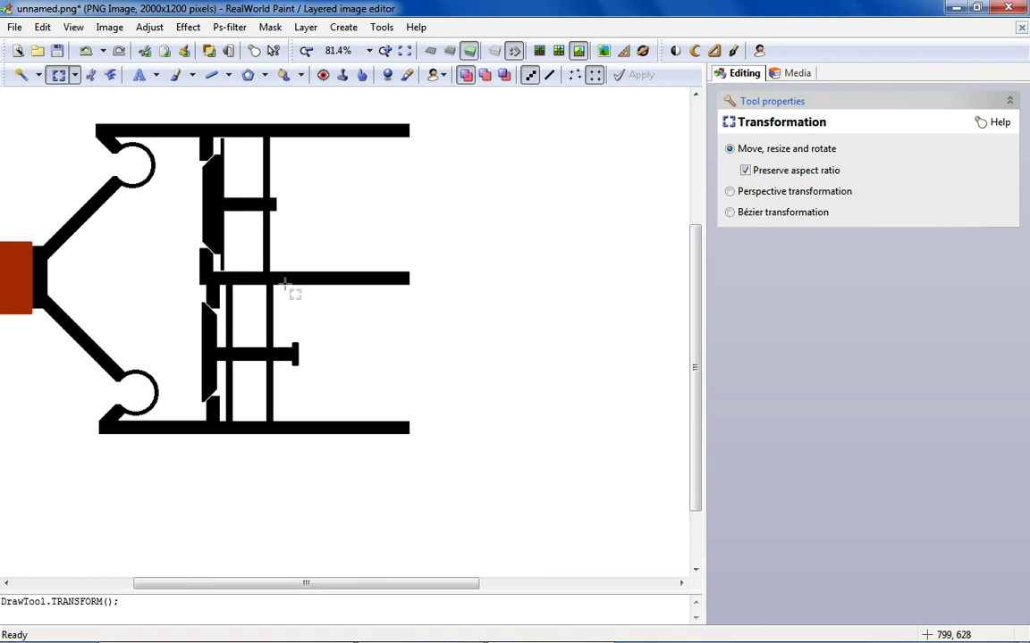
Copy the lower chamber's second vertical bar with the capped stem end and paste it in line with the upper chamber's second bar.
scroll(285, 284, "up", 1)
left_click_drag(282, 274, 243, 485)
left_click_drag(325, 269, 251, 481)
right_click(271, 361)
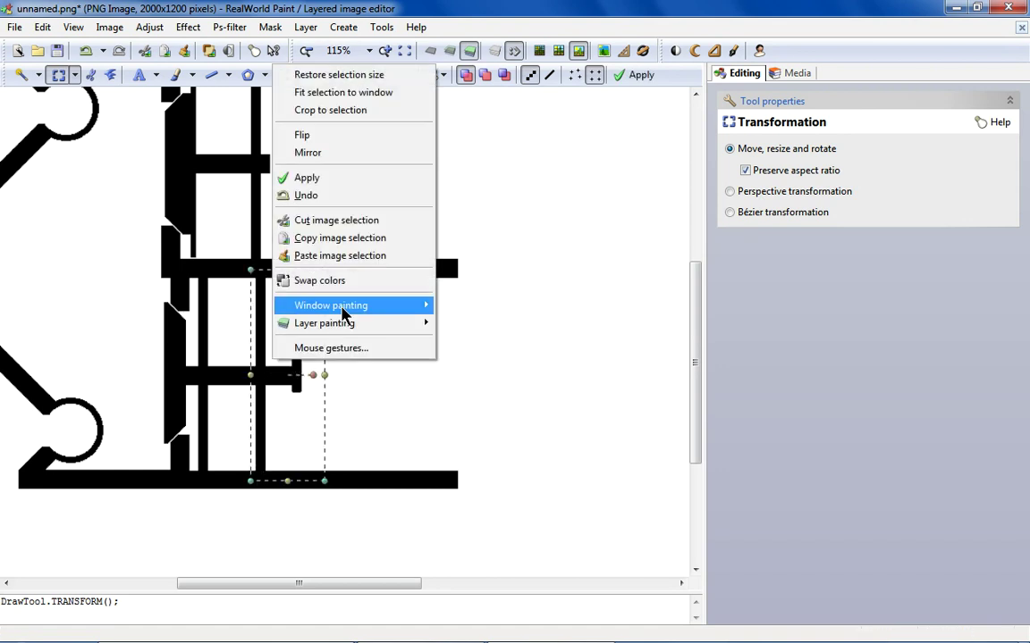
left_click(338, 239)
scroll(265, 269, "up", 3)
right_click(270, 239)
left_click(345, 430)
left_click_drag(120, 166, 333, 350)
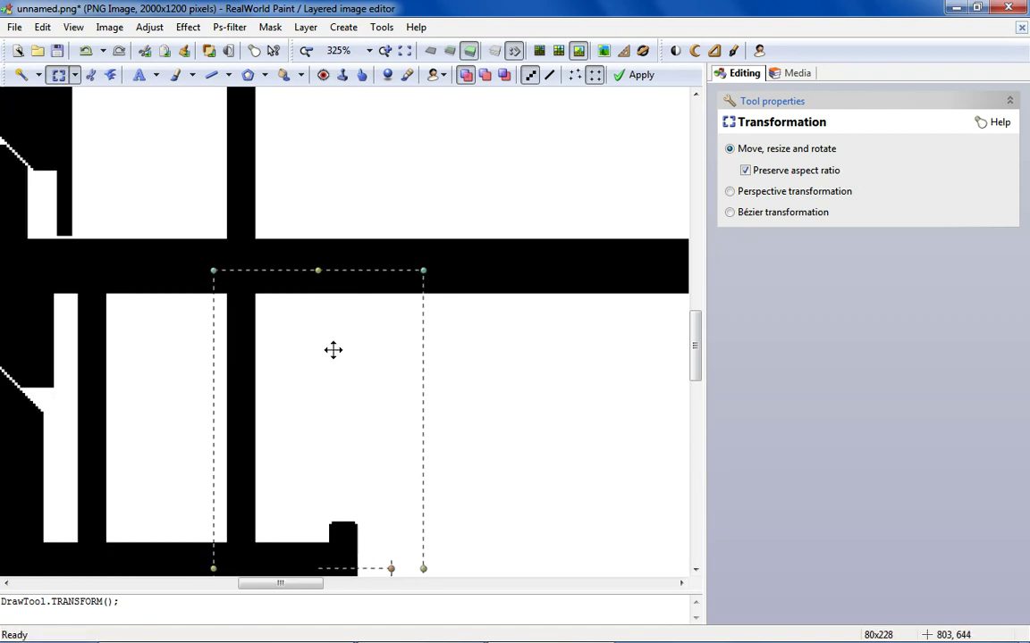
scroll(333, 349, "down", 2)
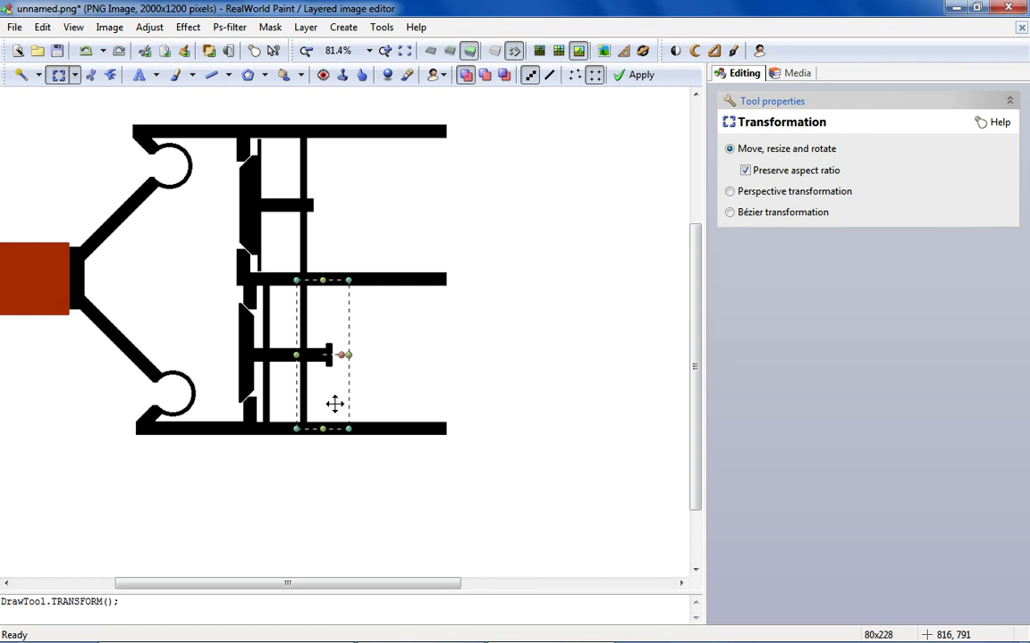
left_click(338, 238)
scroll(339, 237, "down", 2)
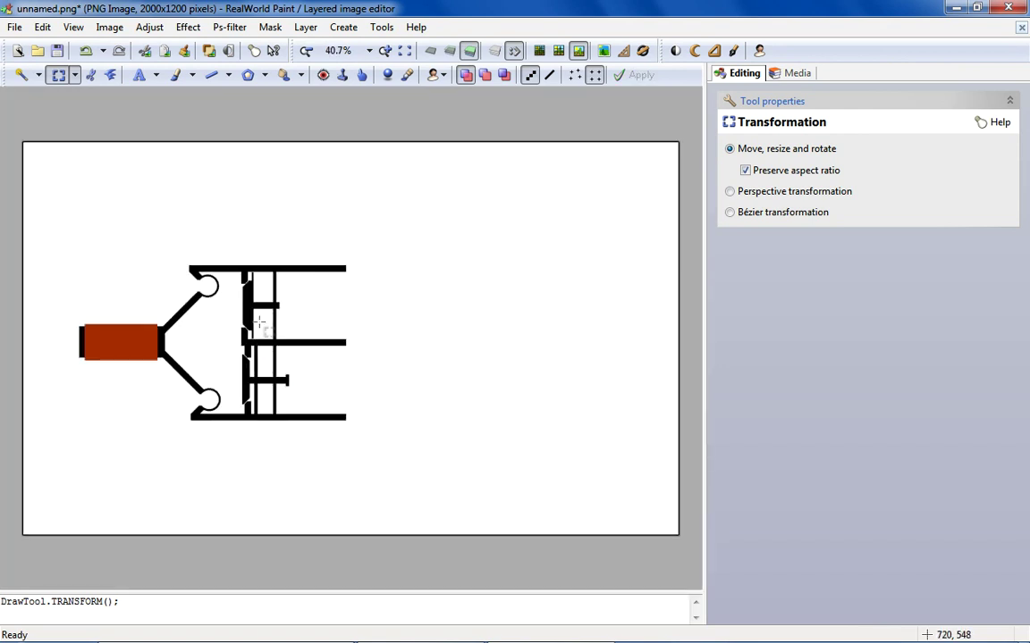
Copy a full-height strip 6 pixels wide along the upper plug's thin vertical bar and paste it over the bar's right edge to widen it.
scroll(259, 329, "up", 3)
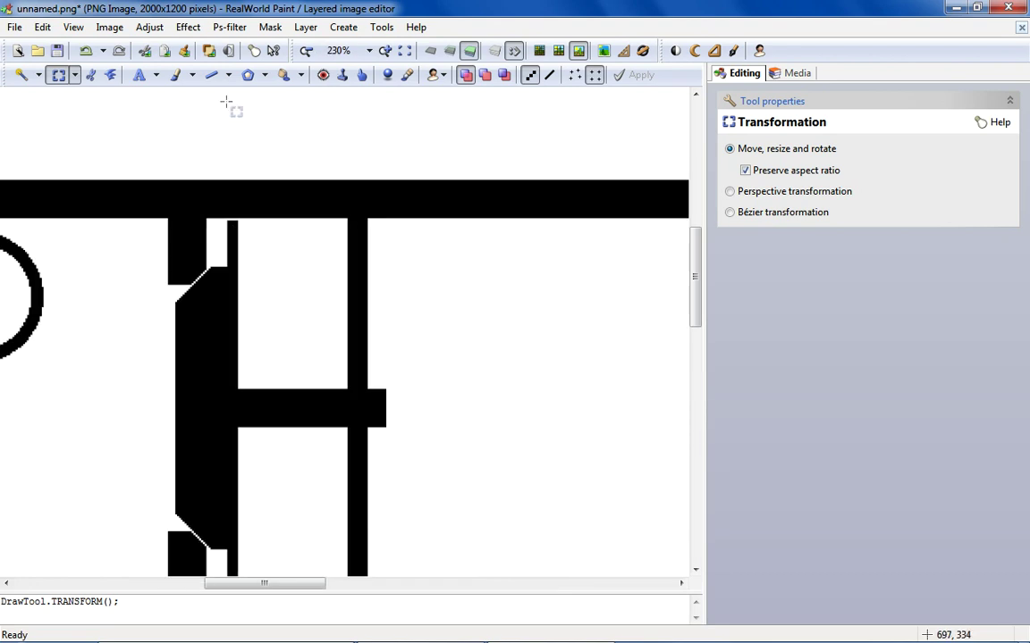
left_click_drag(242, 215, 230, 518)
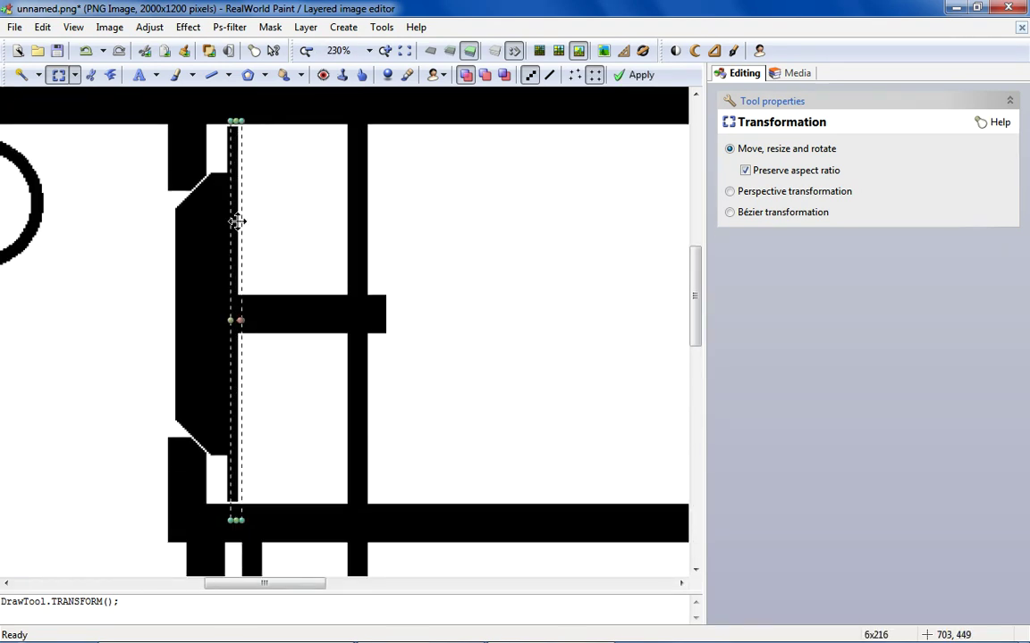
right_click(240, 221)
left_click(329, 395)
scroll(321, 367, "up", 2)
right_click(286, 173)
left_click(361, 362)
left_click_drag(10, 116, 216, 185)
scroll(268, 201, "down", 6)
scroll(228, 190, "up", 3)
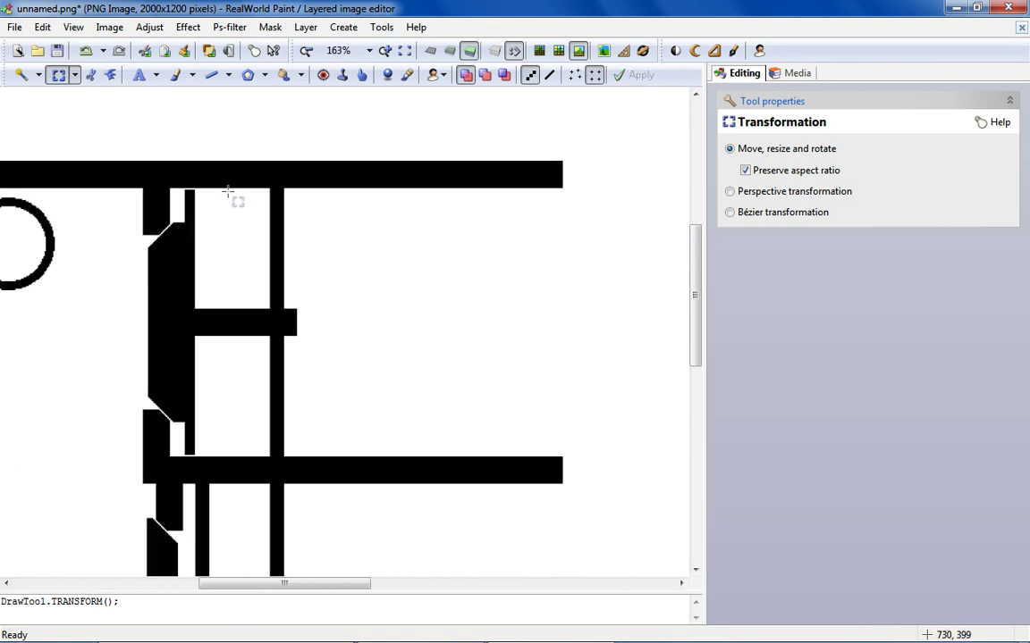
Try pasting the copied strip once more along the upper plug's thin bar, and undo the paste.
right_click(227, 191)
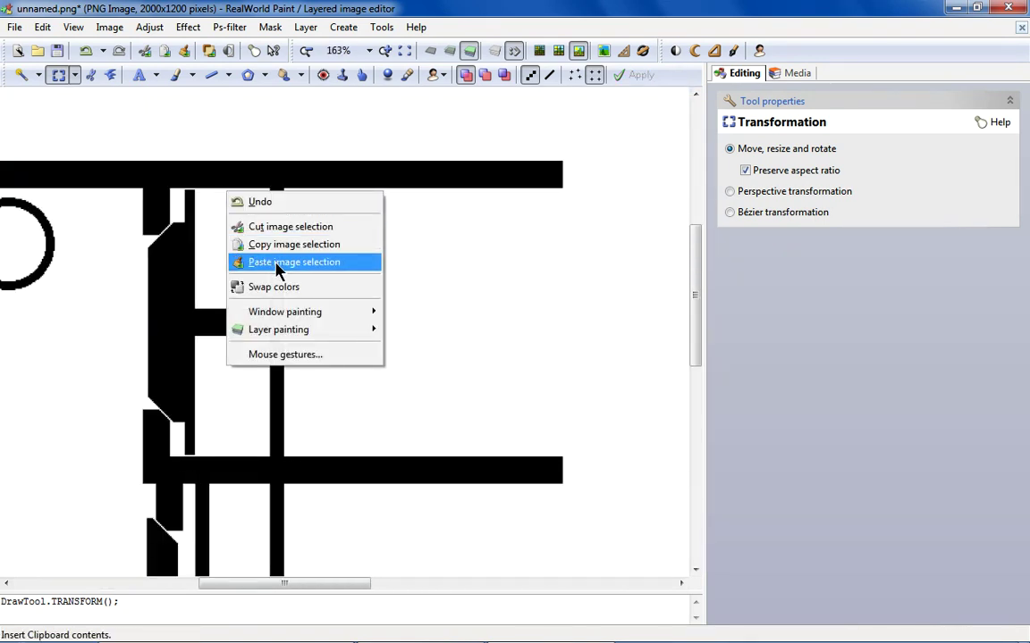
left_click(277, 262)
left_click_drag(7, 106, 194, 212)
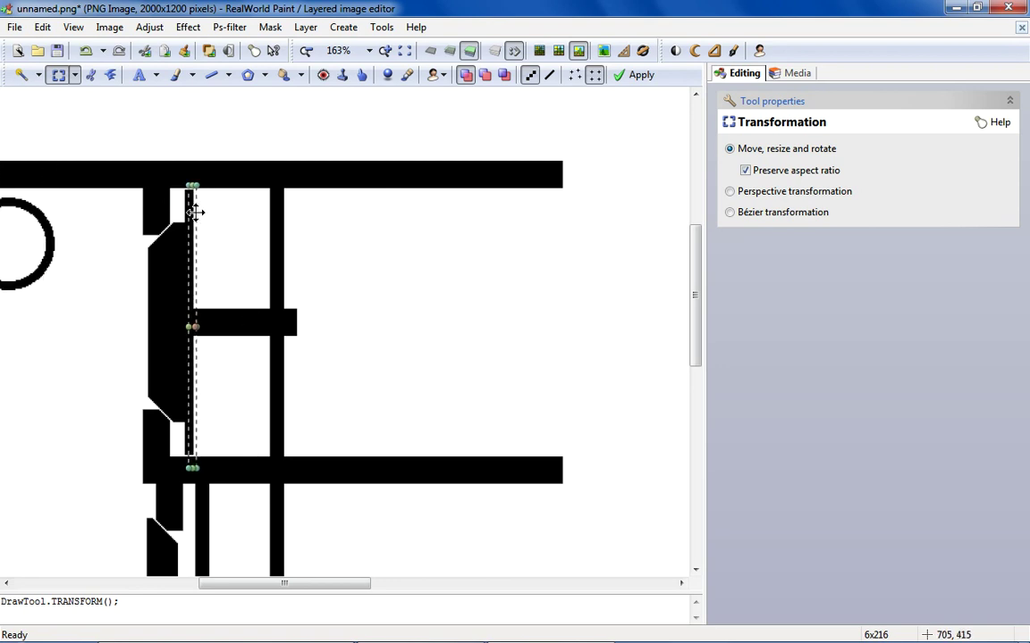
scroll(280, 216, "down", 2)
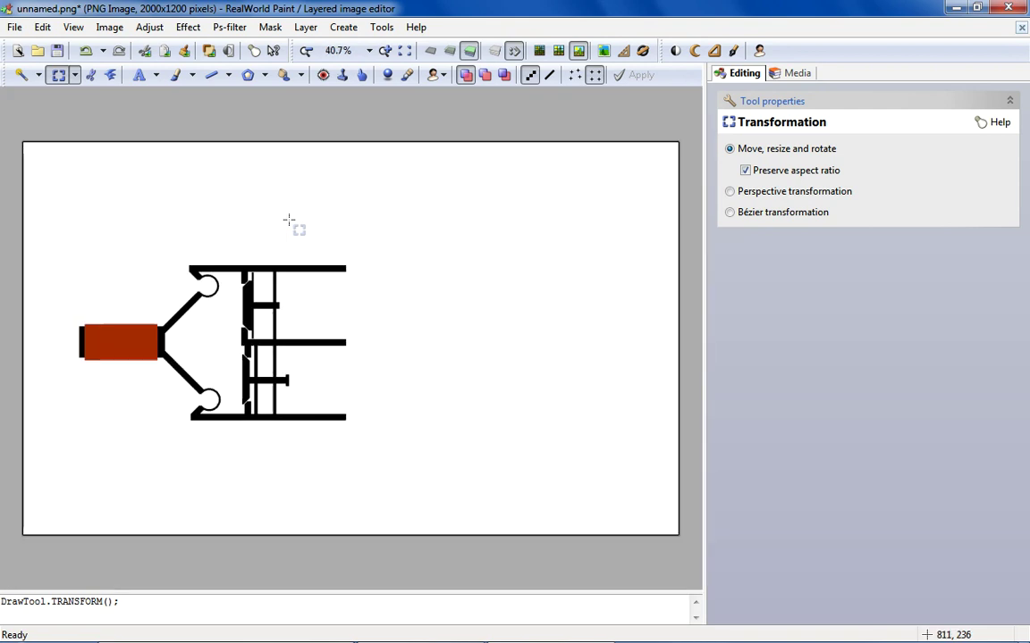
left_click(86, 52)
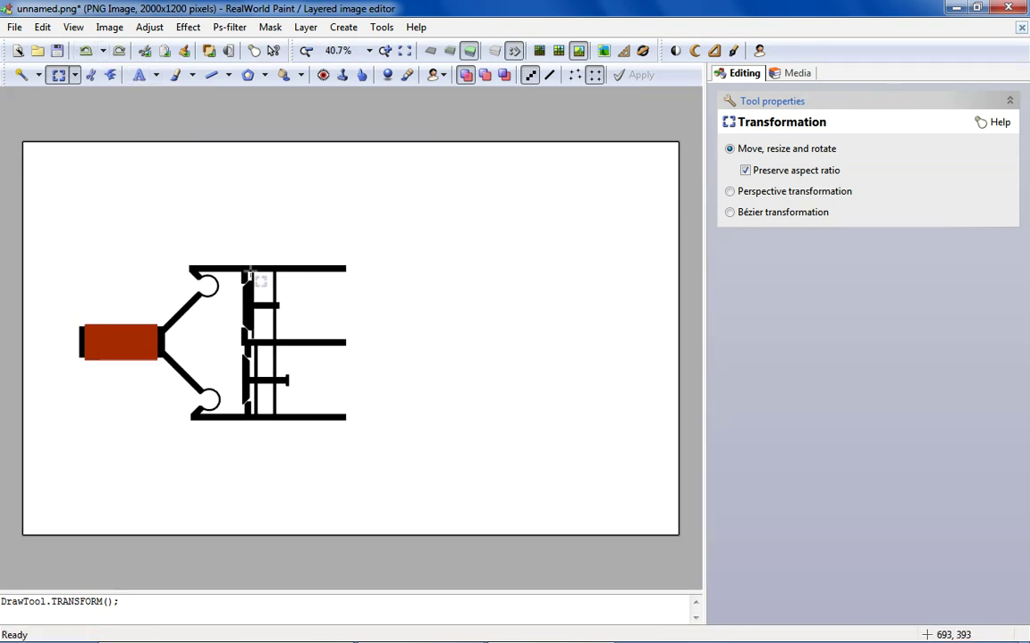
Paste the copied 6-pixel-wide strip over the right edge of the upper plug's thin vertical bar.
scroll(246, 259, "up", 3)
scroll(265, 287, "down", 1)
right_click(175, 230)
left_click(240, 304)
left_click_drag(8, 183, 175, 306)
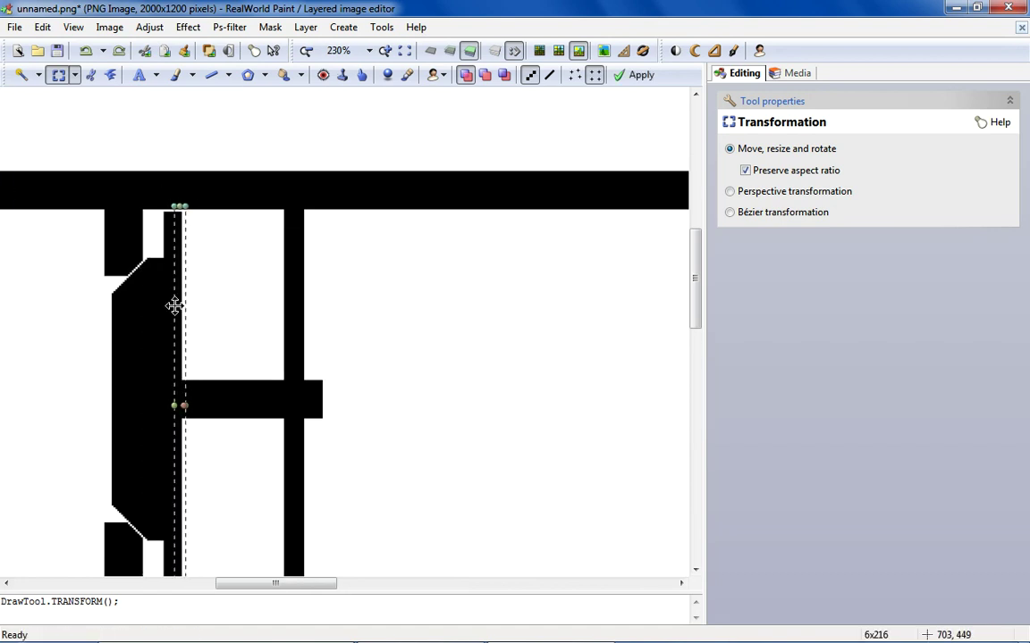
scroll(175, 307, "down", 4)
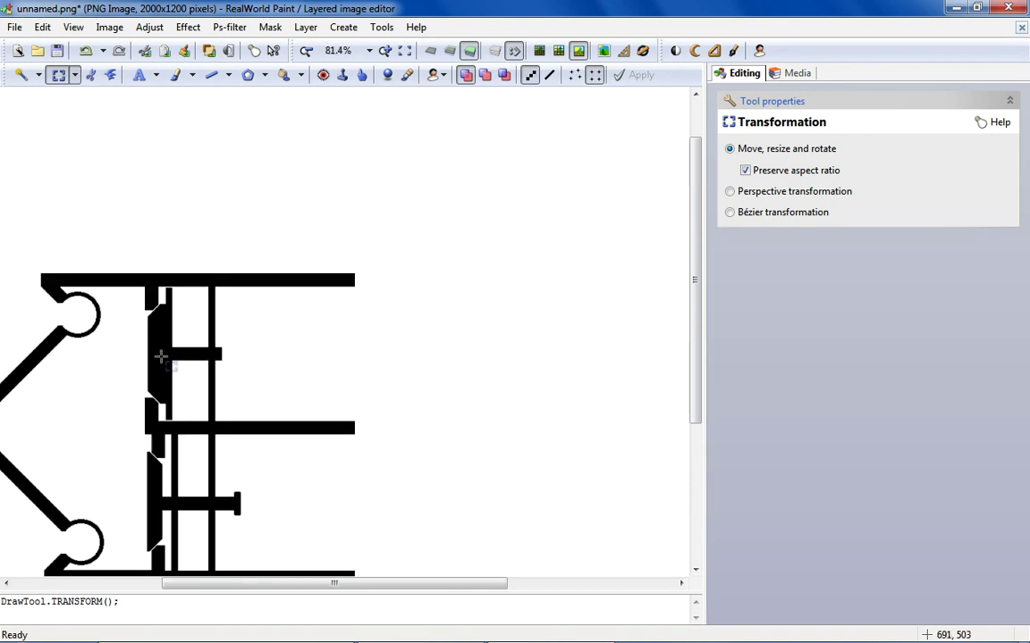
scroll(183, 375, "up", 1)
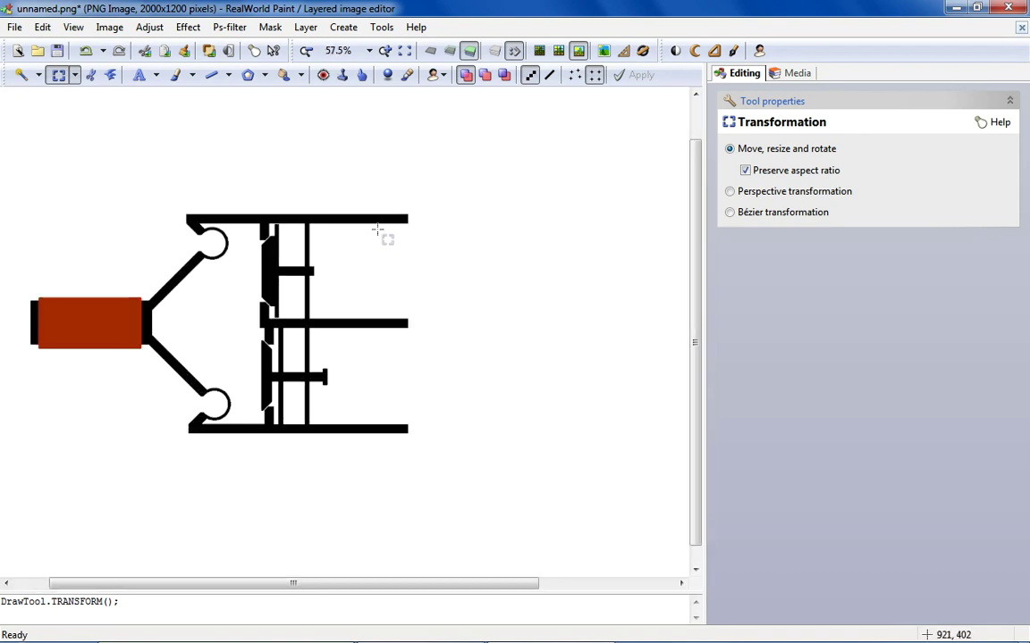
Copy the upper end of the upper plug's thin bar, paste it flipped vertically and fit it over the bar's lower end at the divider.
scroll(377, 231, "up", 4)
left_click_drag(318, 180, 277, 279)
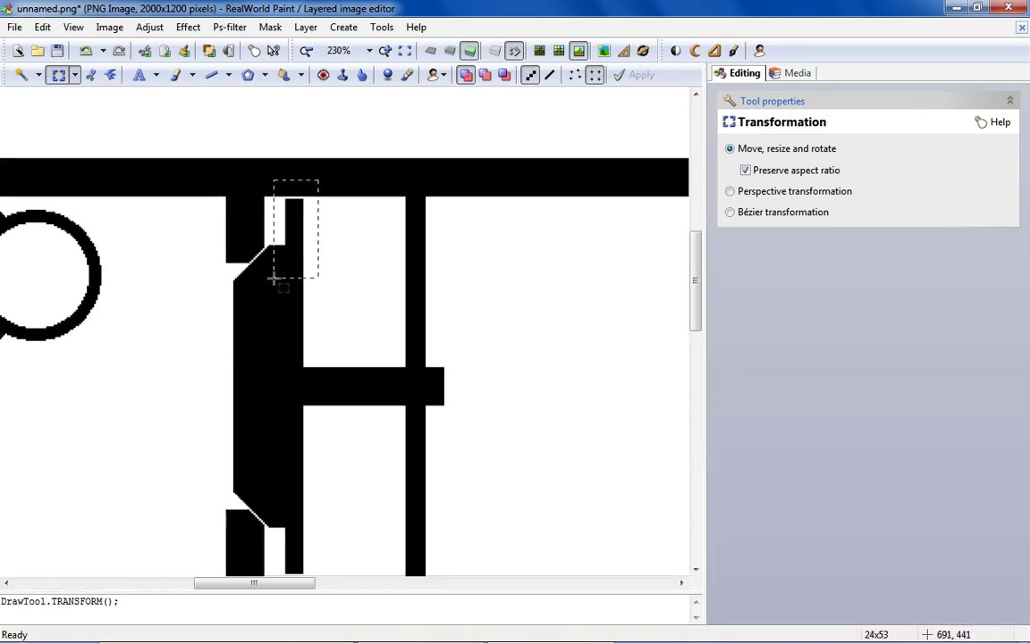
right_click(259, 221)
left_click(406, 404)
scroll(353, 474, "down", 3)
scroll(349, 483, "up", 4)
right_click(335, 248)
left_click(407, 436)
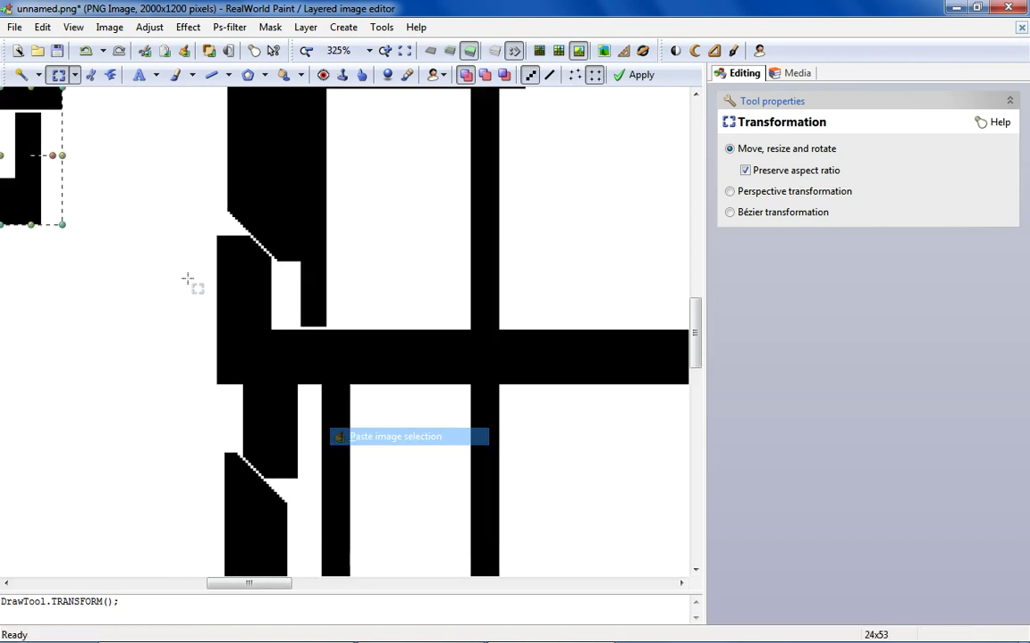
right_click(23, 149)
left_click(69, 239)
left_click_drag(40, 177, 307, 279)
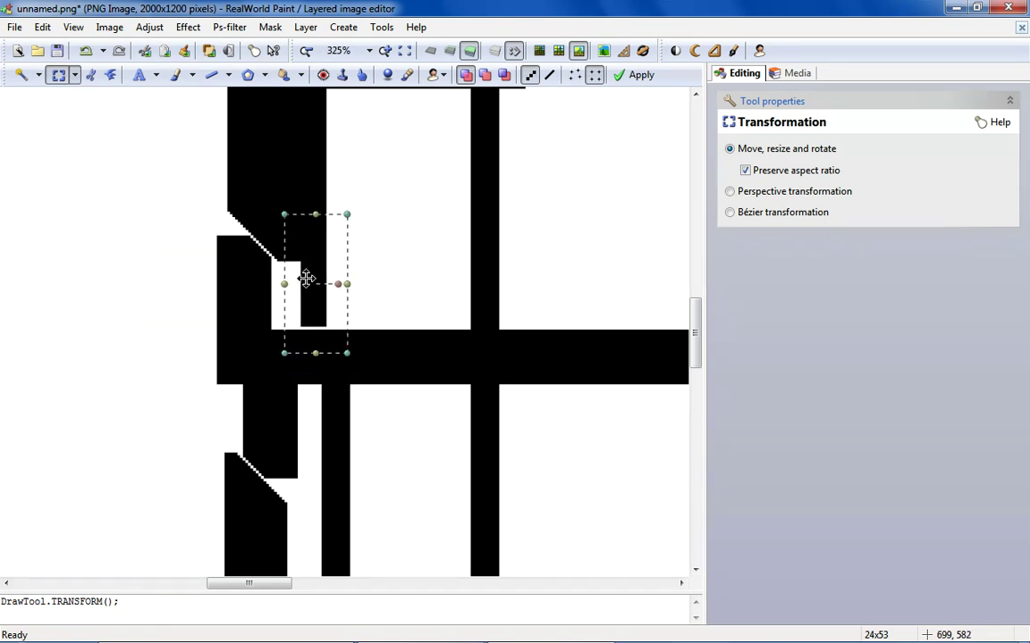
scroll(398, 282, "down", 5)
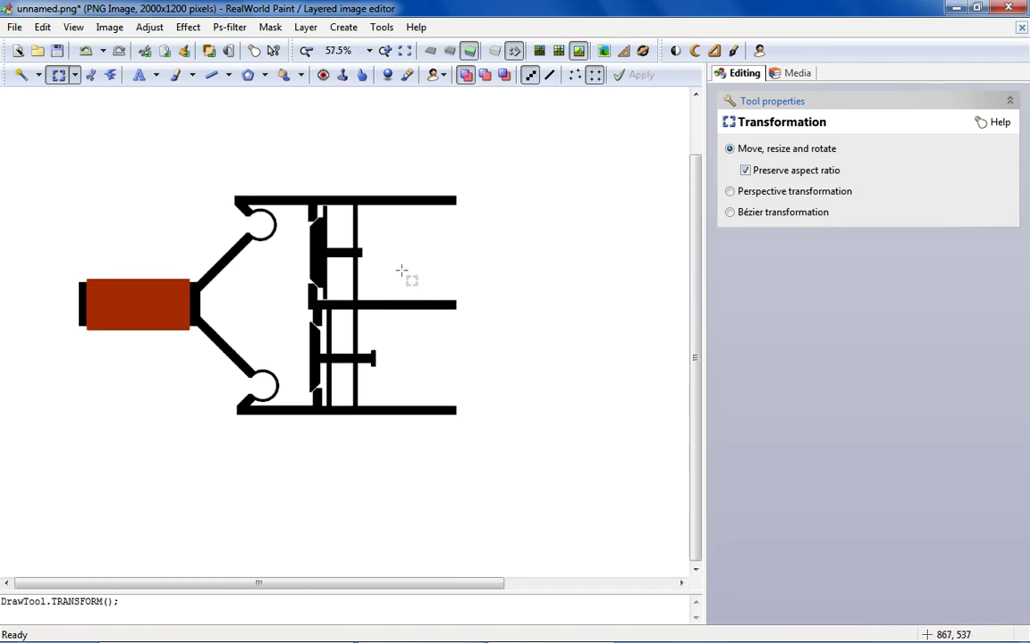
Try copying the whole lower valve with its stem and vertical bars and pasting it slightly further right in the lower chamber.
scroll(375, 254, "up", 2)
scroll(372, 250, "down", 2)
scroll(241, 281, "up", 4)
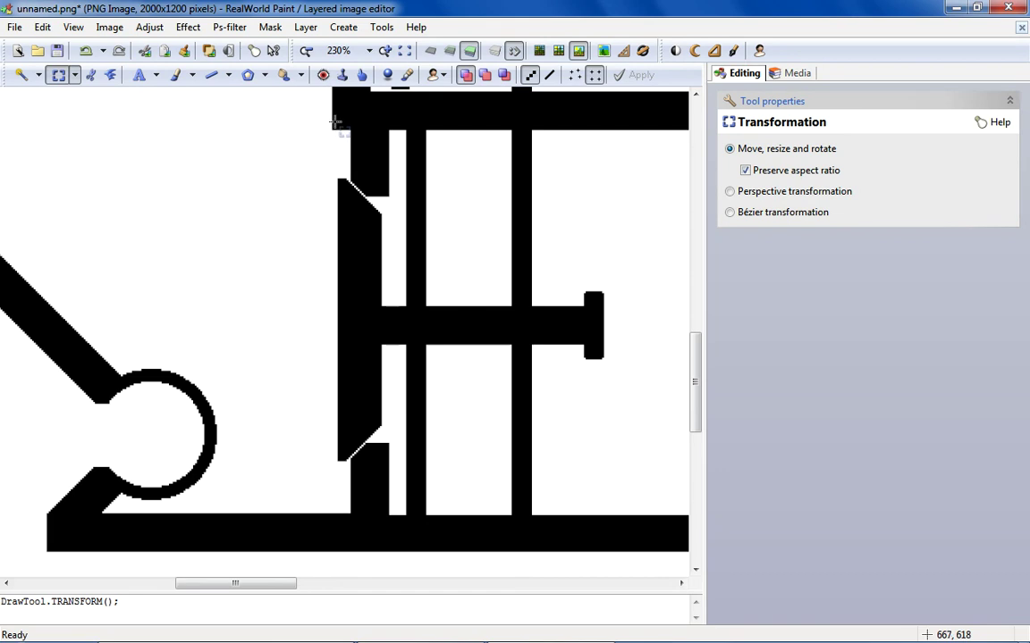
left_click_drag(328, 119, 607, 527)
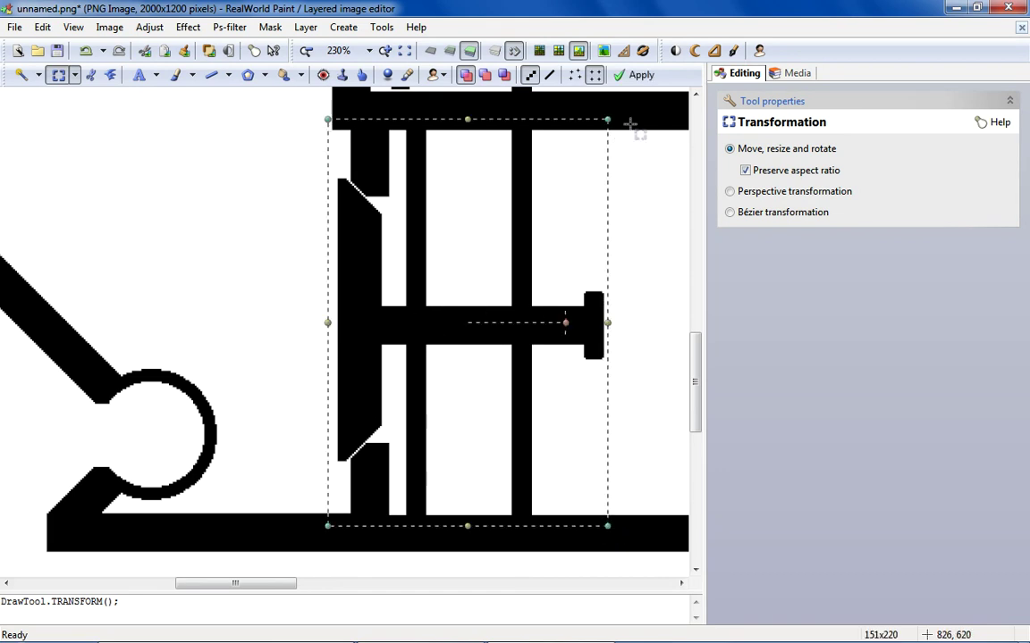
left_click_drag(630, 123, 335, 534)
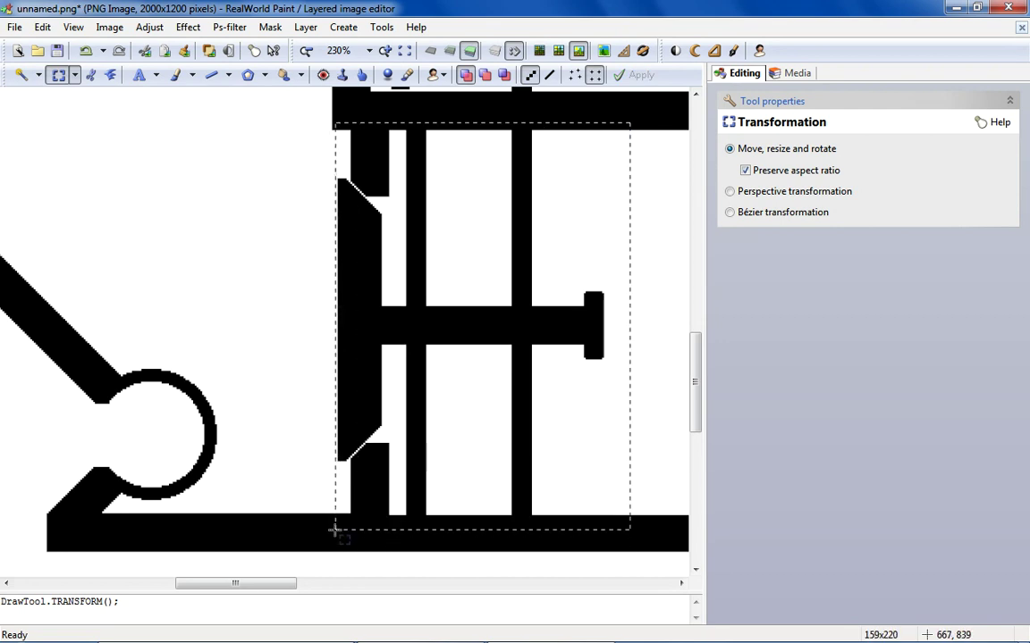
right_click(404, 370)
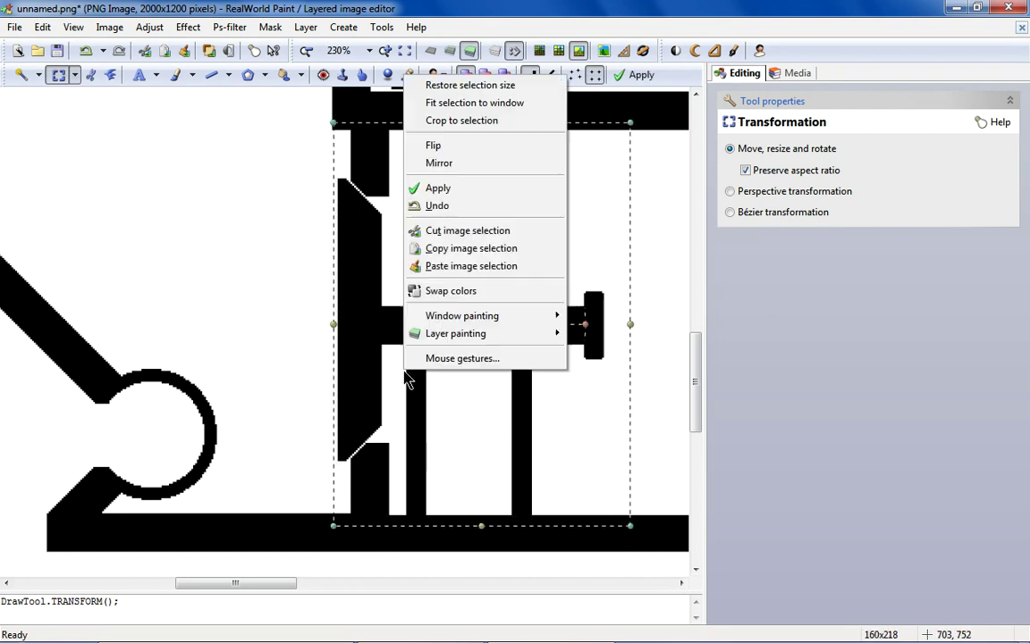
left_click(451, 248)
right_click(212, 213)
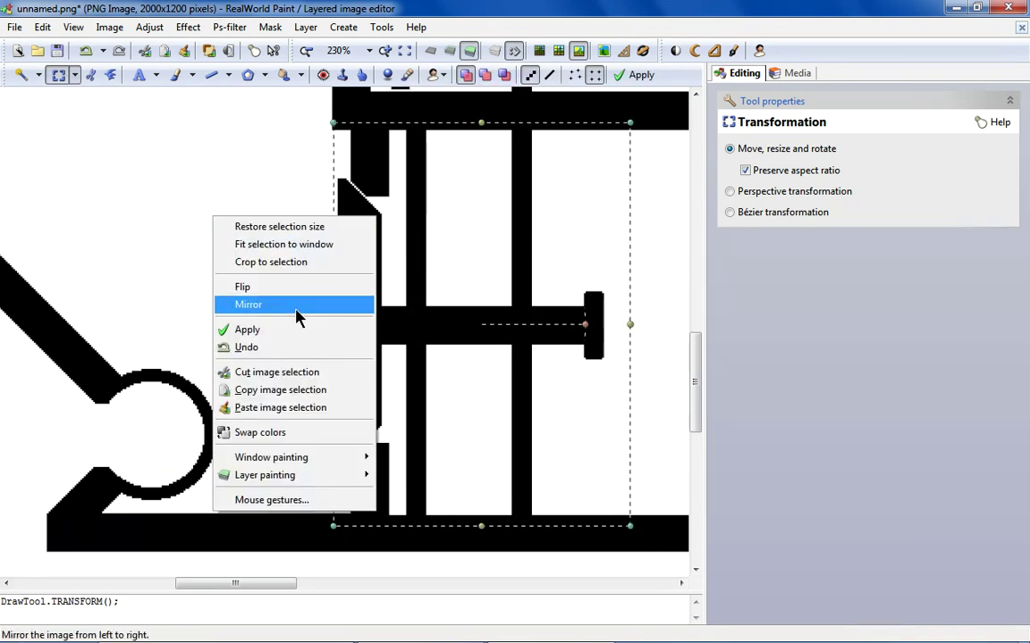
left_click(268, 408)
mouse_move(122, 211)
left_mouse_down()
mouse_move(420, 270)
mouse_move(395, 208)
left_mouse_up()
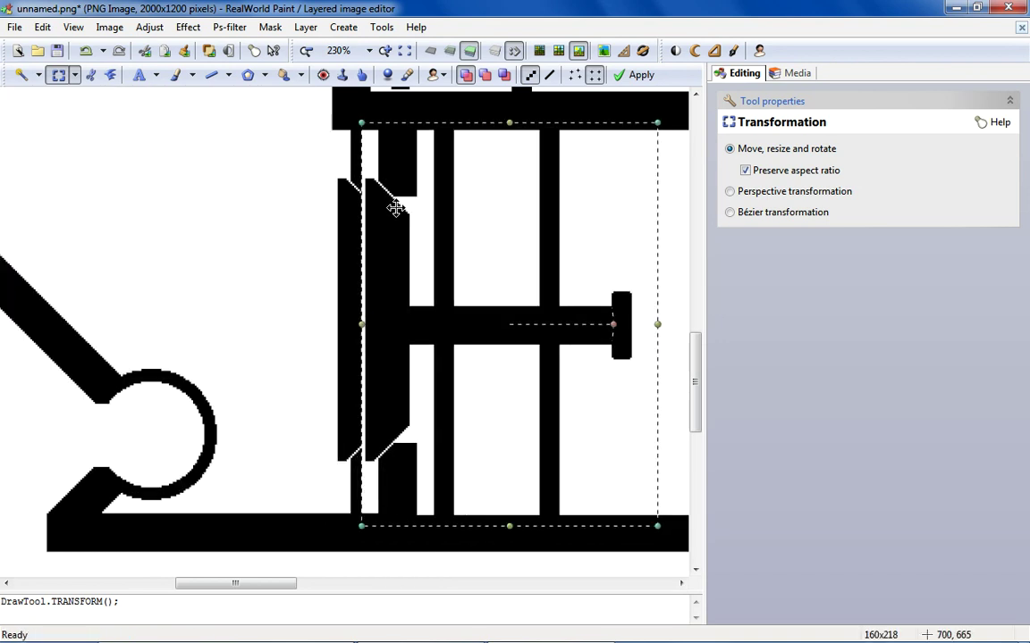
left_click_drag(395, 208, 395, 208)
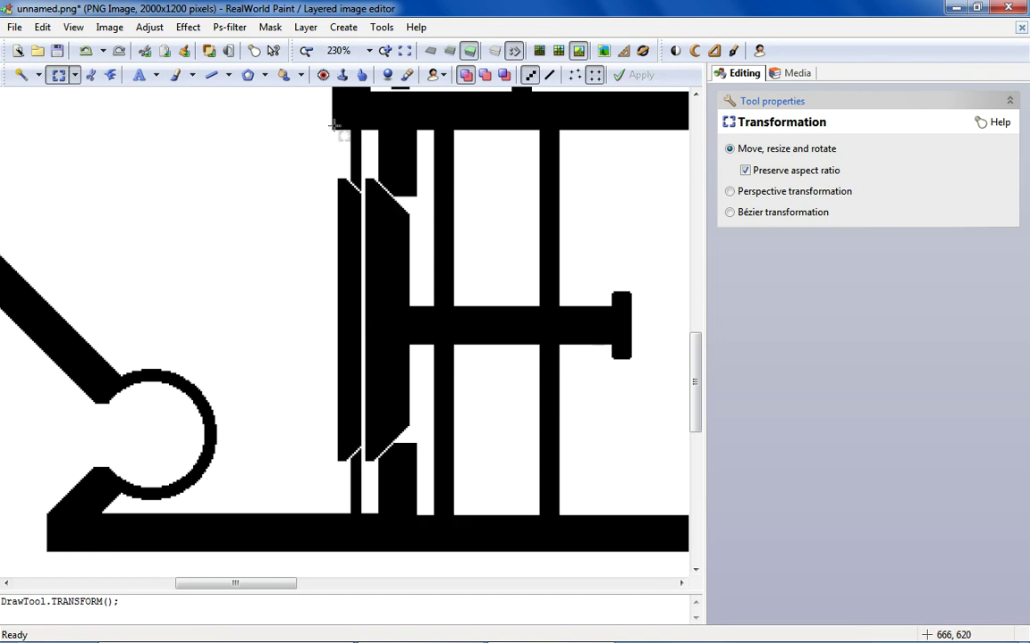
Select the leftover strip beside the shifted lower valve, and undo the shifted paste of the valve.
scroll(321, 134, "up", 4)
left_click_drag(321, 136, 386, 431)
scroll(386, 432, "down", 5)
scroll(399, 346, "down", 2)
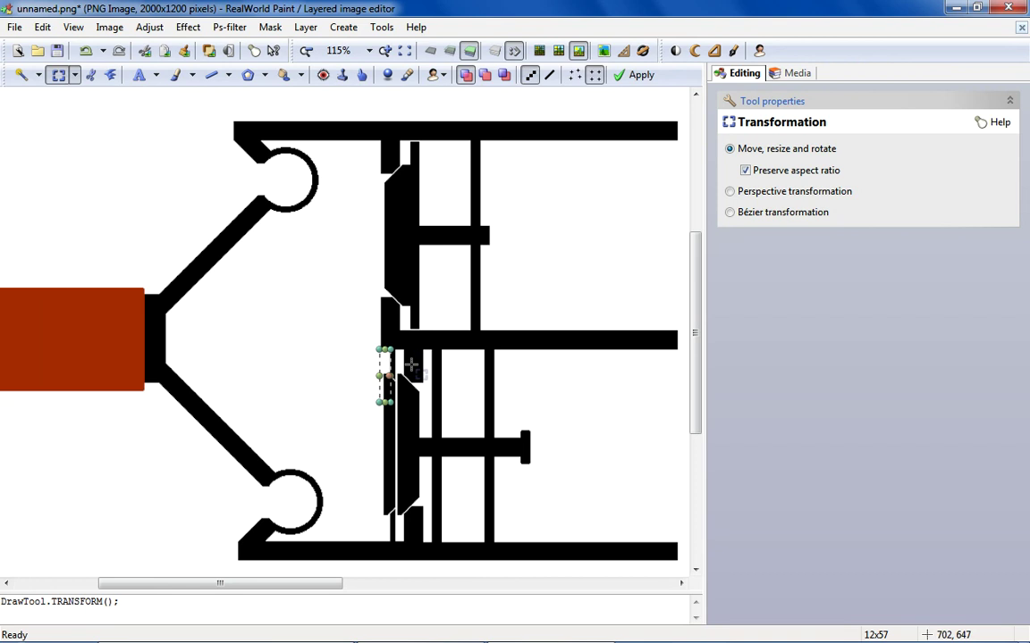
left_click(88, 53)
left_click(88, 52)
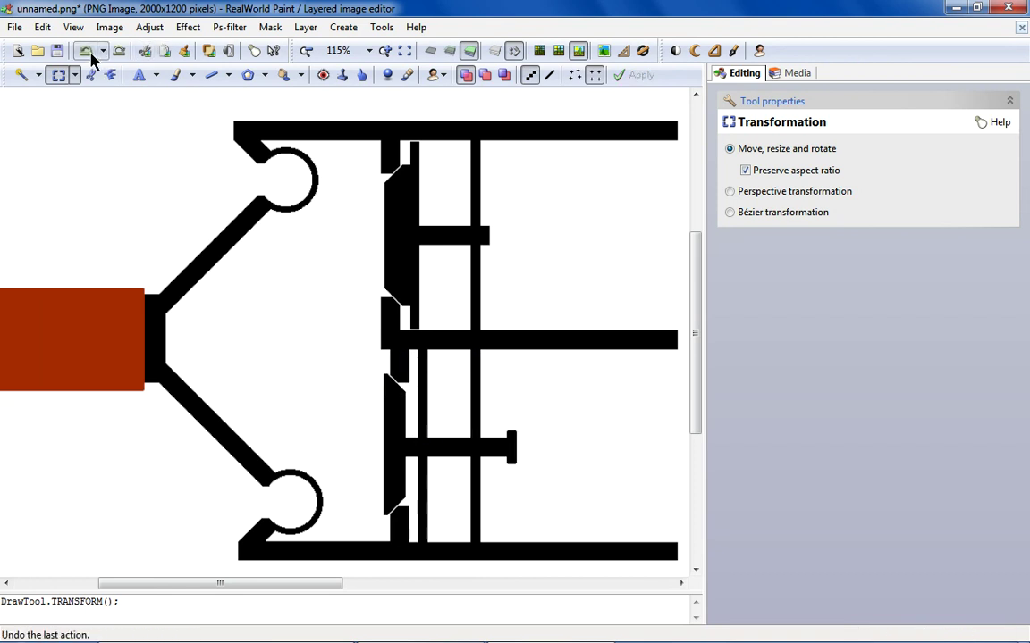
left_click(120, 52)
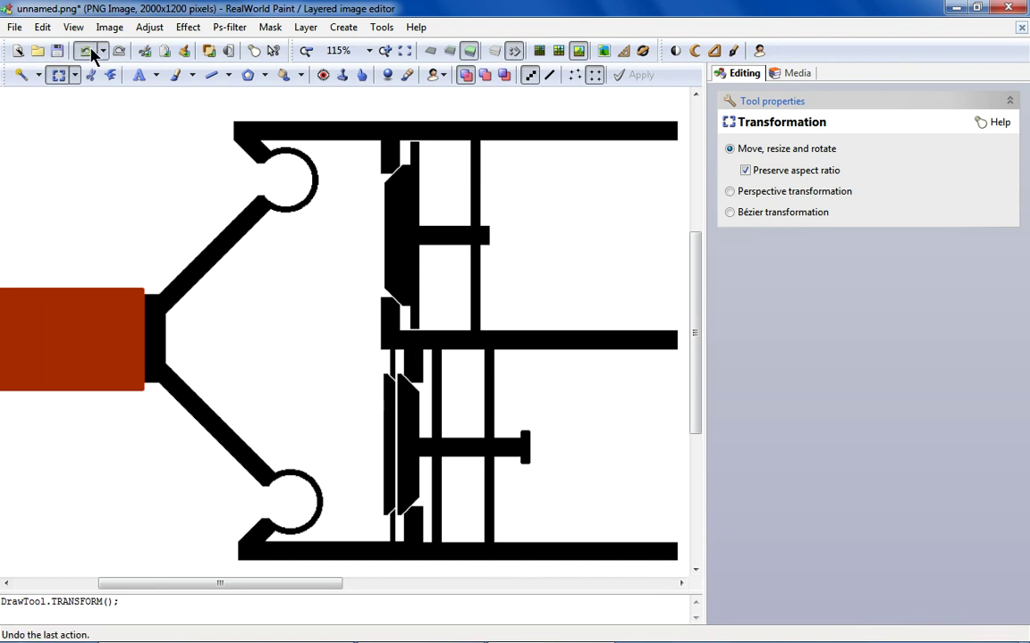
left_click(87, 52)
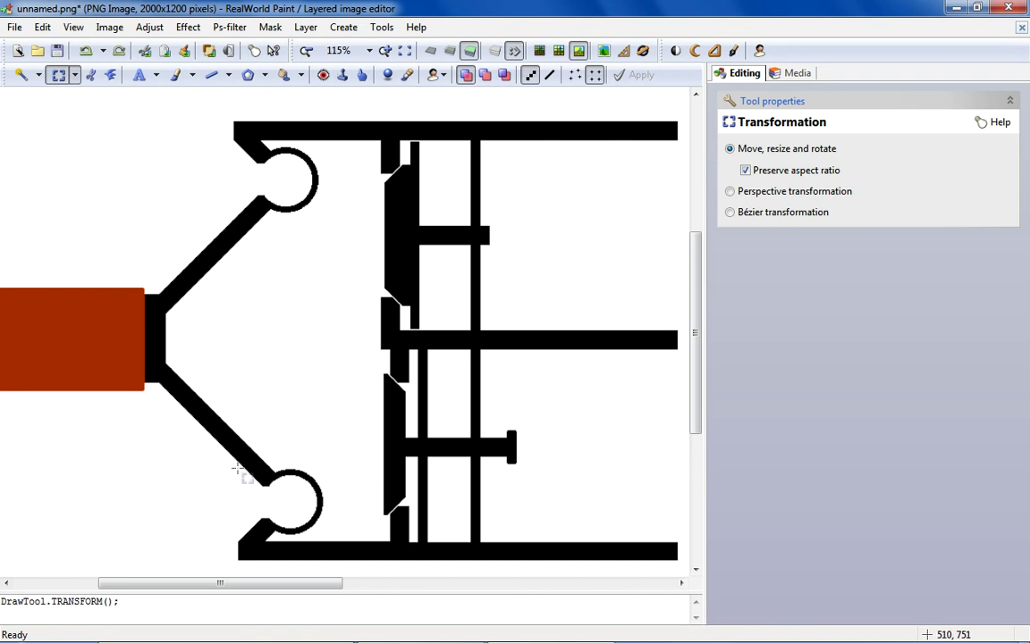
Copy the upper stem's free end beyond the second vertical bar and paste it further right to lengthen the stem.
scroll(313, 469, "down", 5)
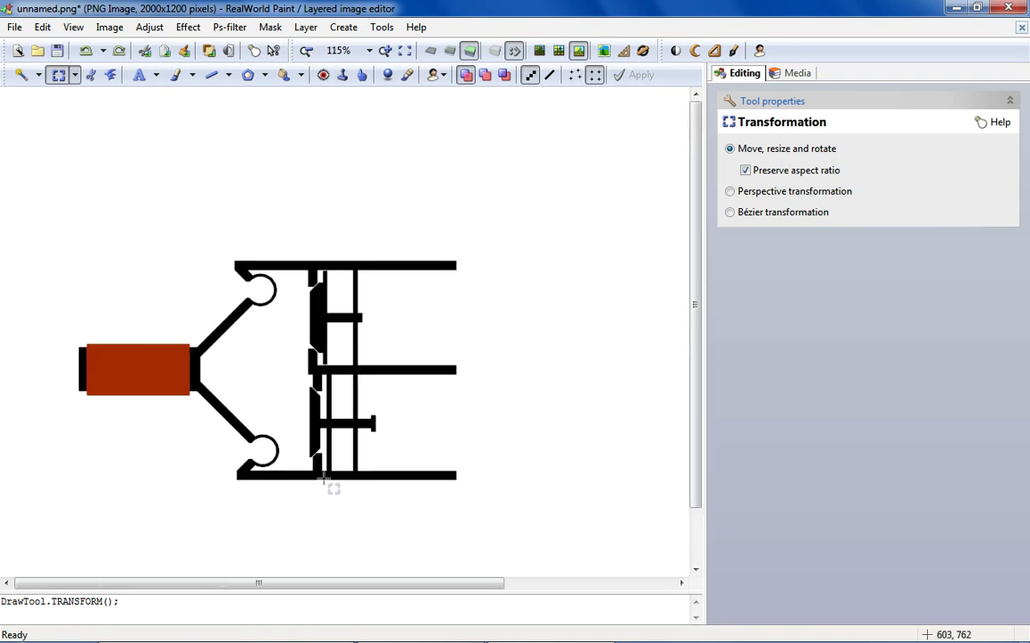
scroll(316, 384, "up", 6)
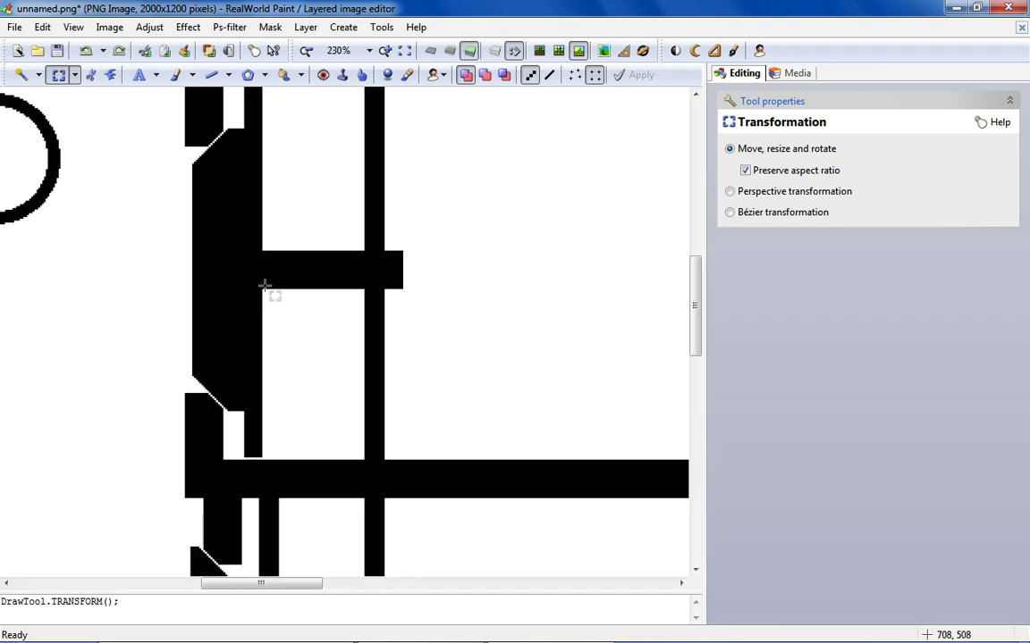
left_click_drag(500, 208, 339, 337)
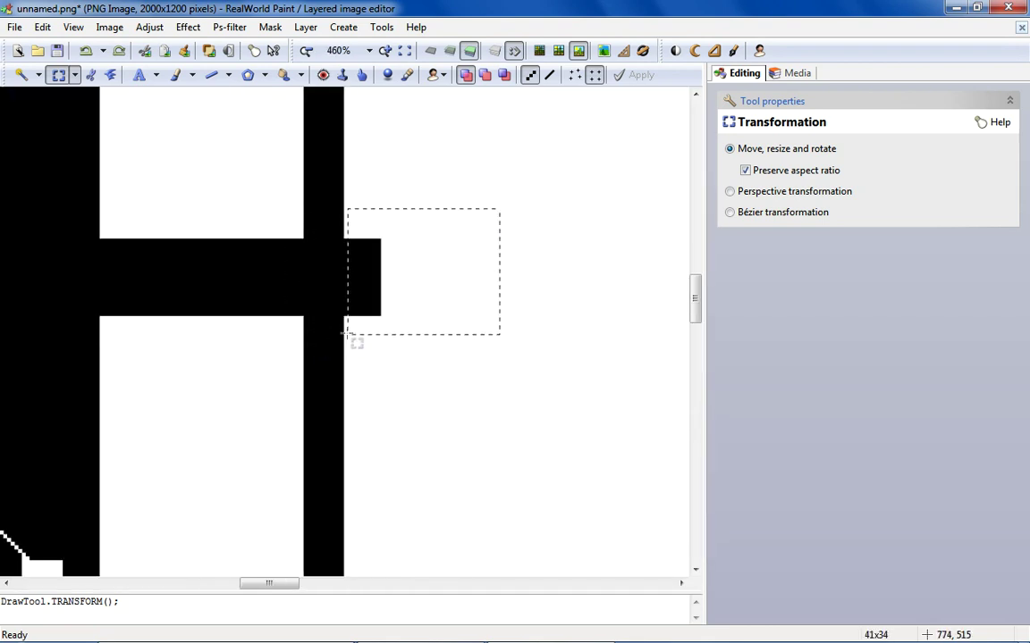
right_click(354, 305)
left_click(436, 480)
right_click(533, 300)
left_click(535, 500)
left_click_drag(74, 175, 448, 268)
scroll(448, 268, "up", 2)
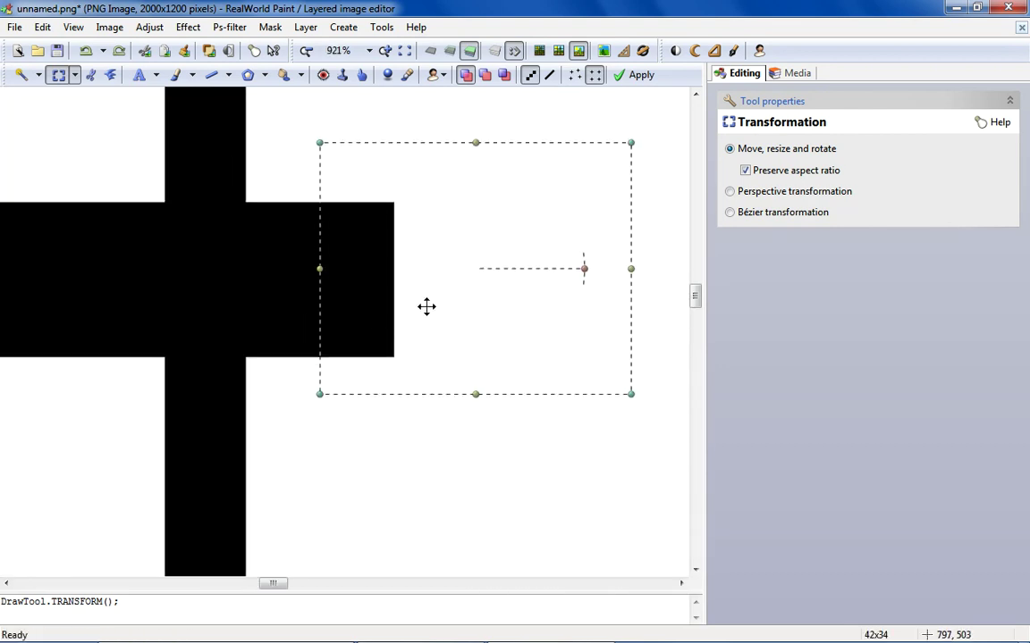
scroll(255, 256, "down", 7)
scroll(259, 257, "up", 2)
scroll(261, 257, "up", 3)
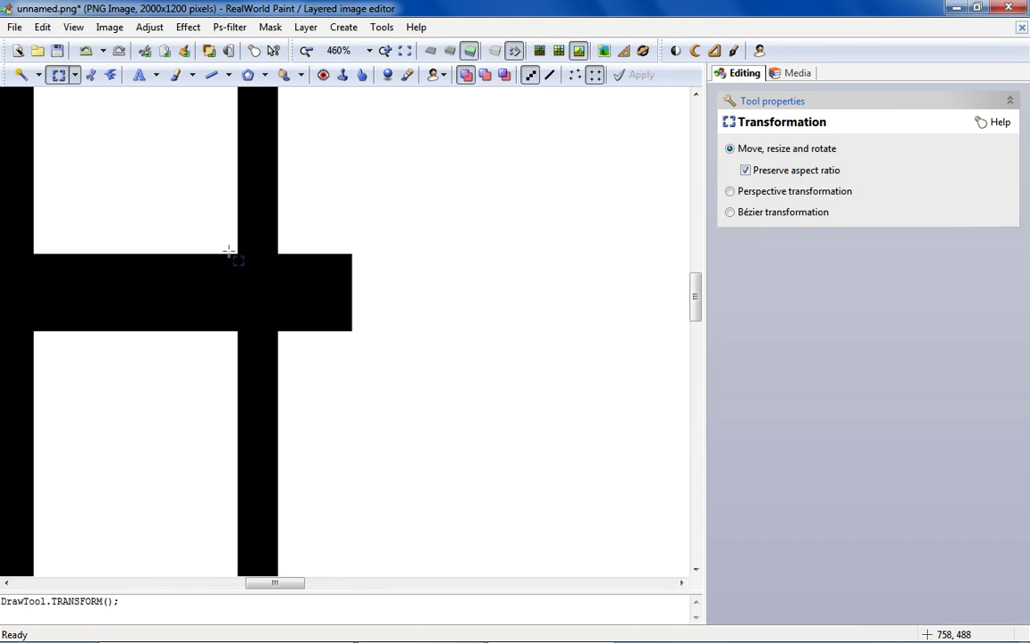
Draw a vertical white line across the upper stem just right of the second vertical bar, with its width set to 1 pixel.
left_click(212, 75)
left_click_drag(287, 181, 286, 353)
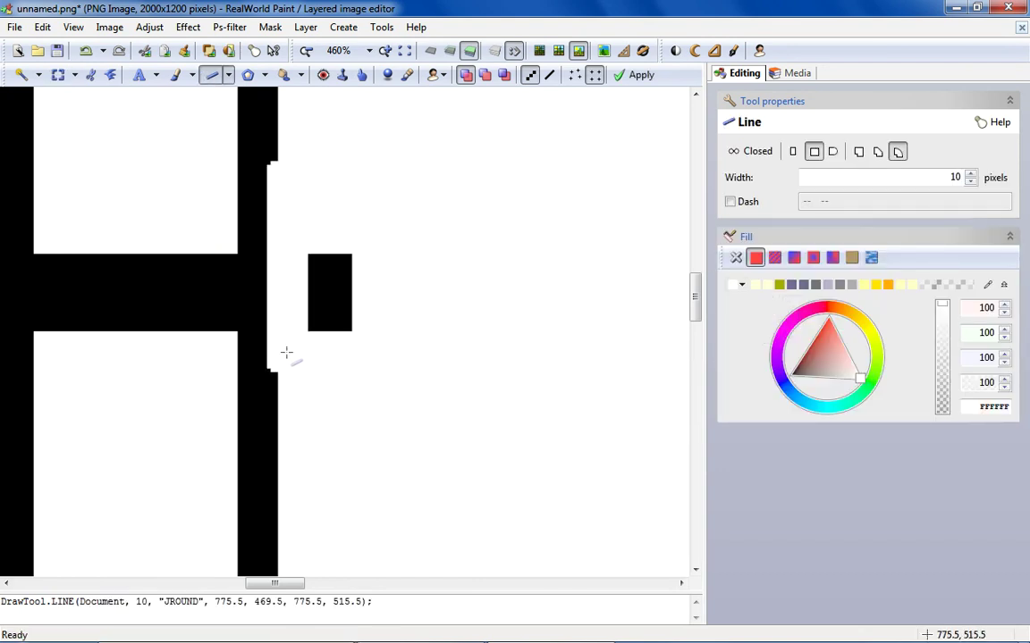
left_click(971, 183)
left_click(971, 182)
left_click(970, 182)
left_click(970, 182)
left_click(971, 183)
left_click(970, 182)
left_click(970, 183)
left_click(971, 182)
left_click(971, 183)
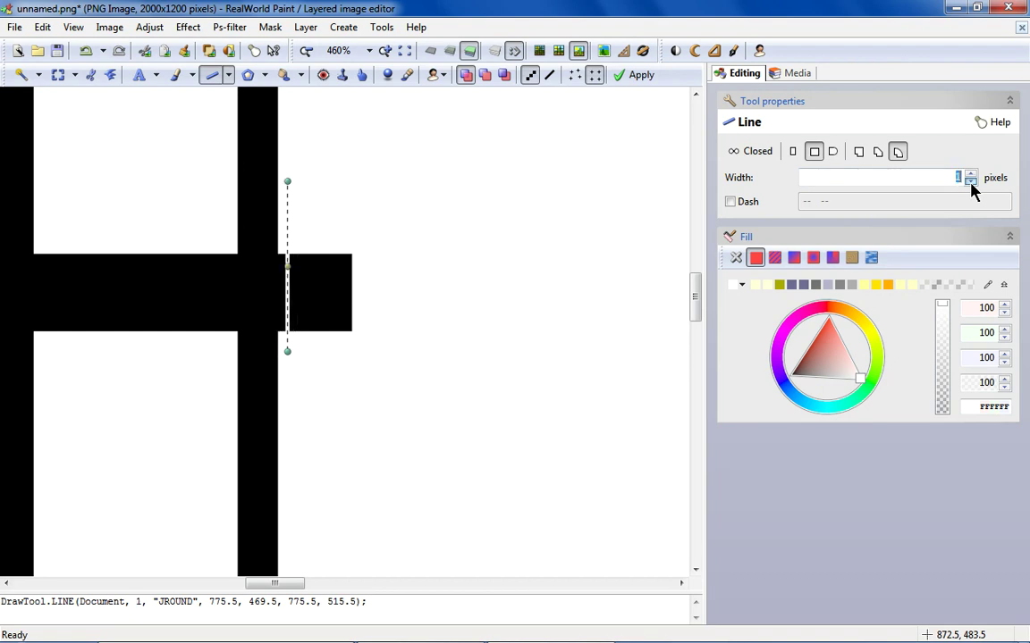
Fit the 1-pixel white line against the second bar's right edge and draw a matching line across the upper stem along its left edge.
left_click(970, 174)
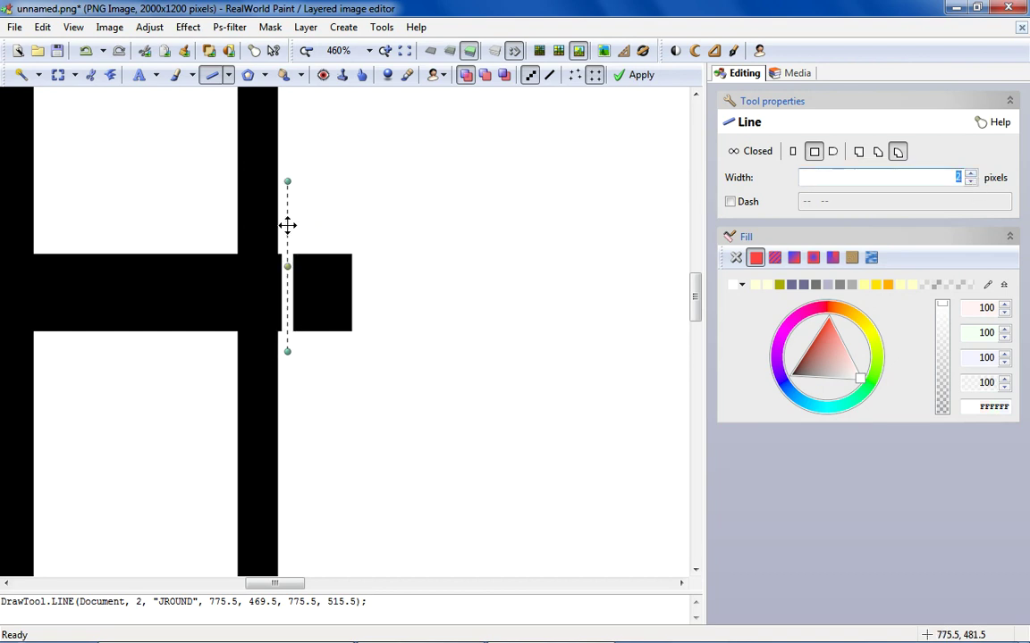
left_click_drag(287, 224, 280, 227)
left_click(971, 182)
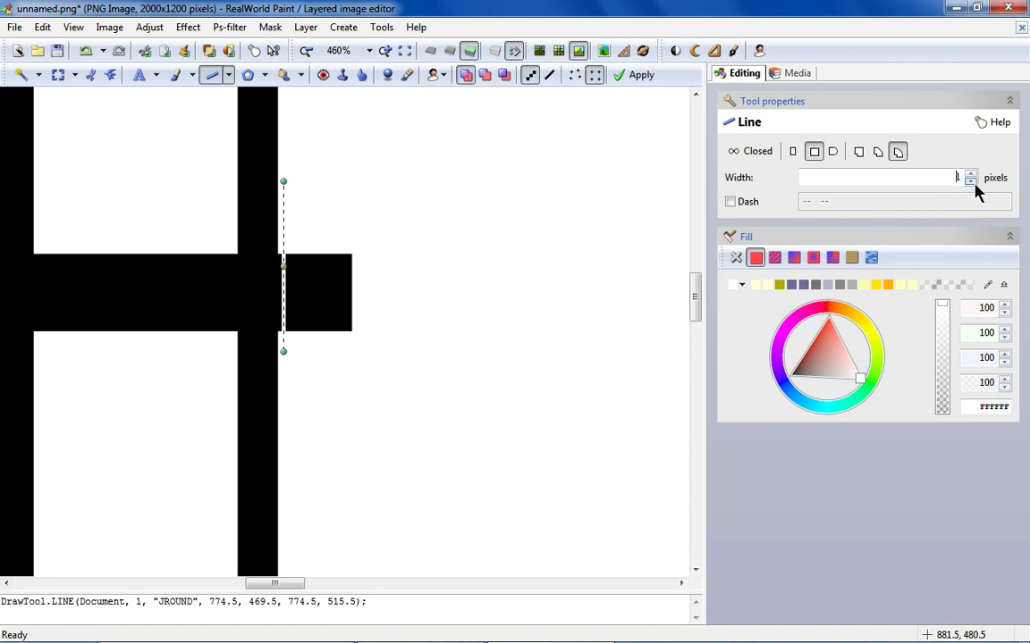
left_click_drag(283, 223, 280, 224)
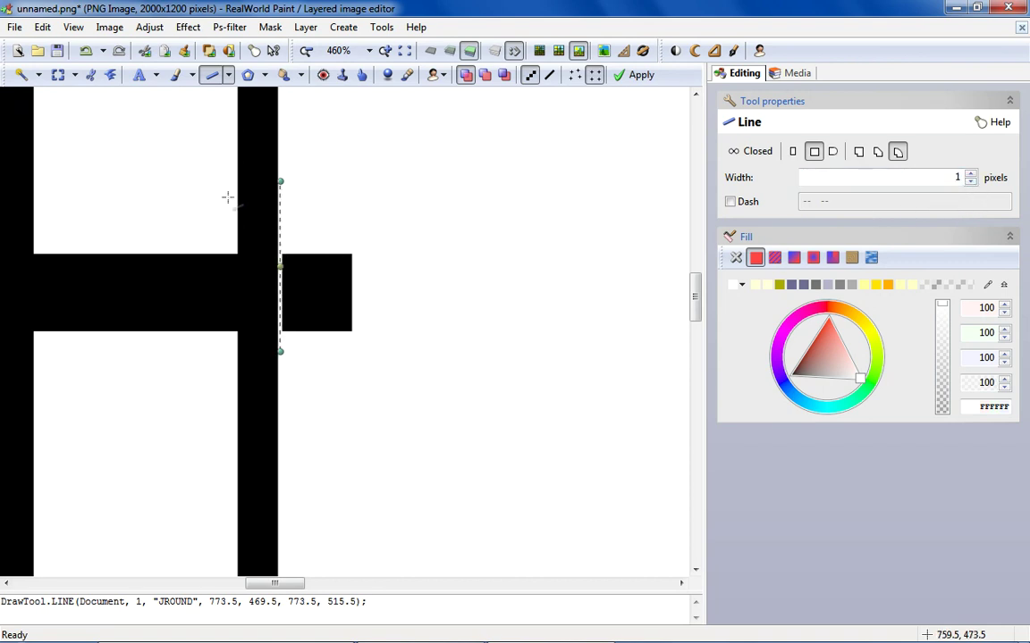
left_click_drag(233, 198, 236, 352)
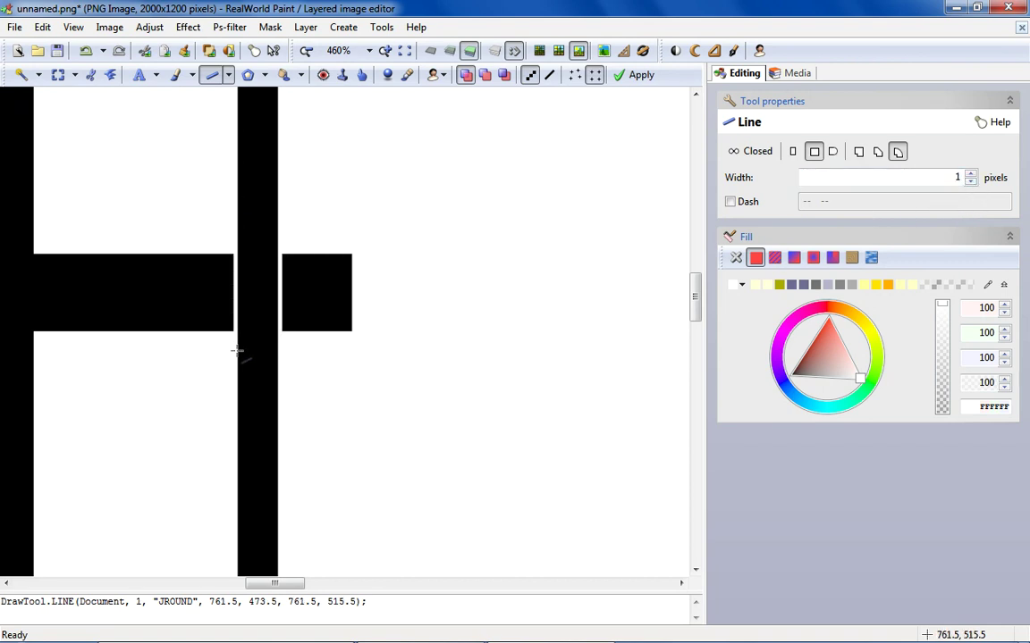
left_click(170, 237)
Draw 1-pixel vertical white lines across the lower stem along both edges of the lower chamber's second vertical bar.
scroll(173, 241, "down", 5)
scroll(188, 338, "up", 1)
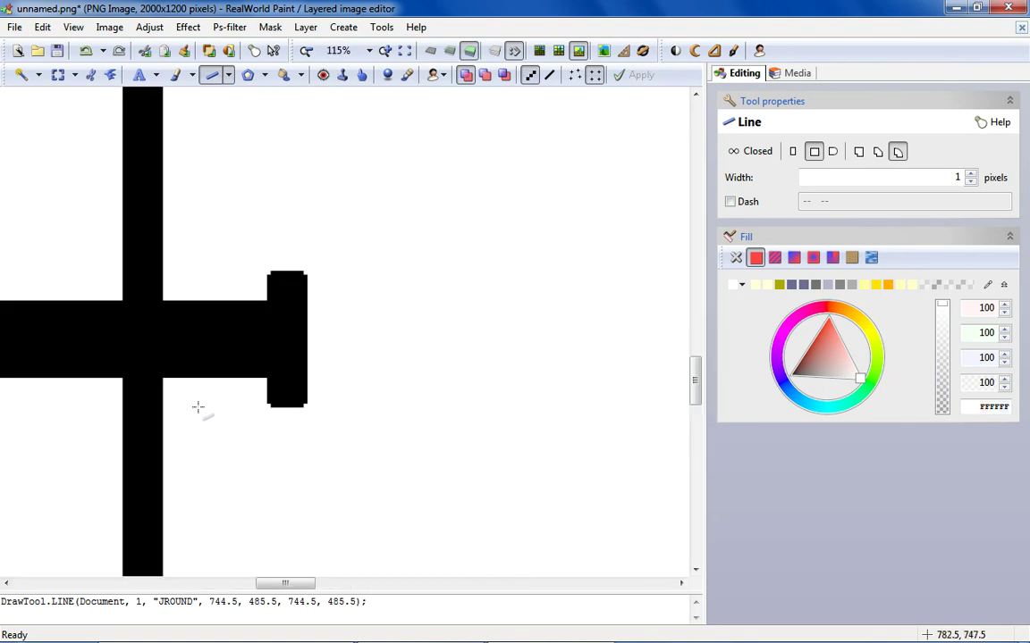
left_click_drag(161, 270, 167, 376)
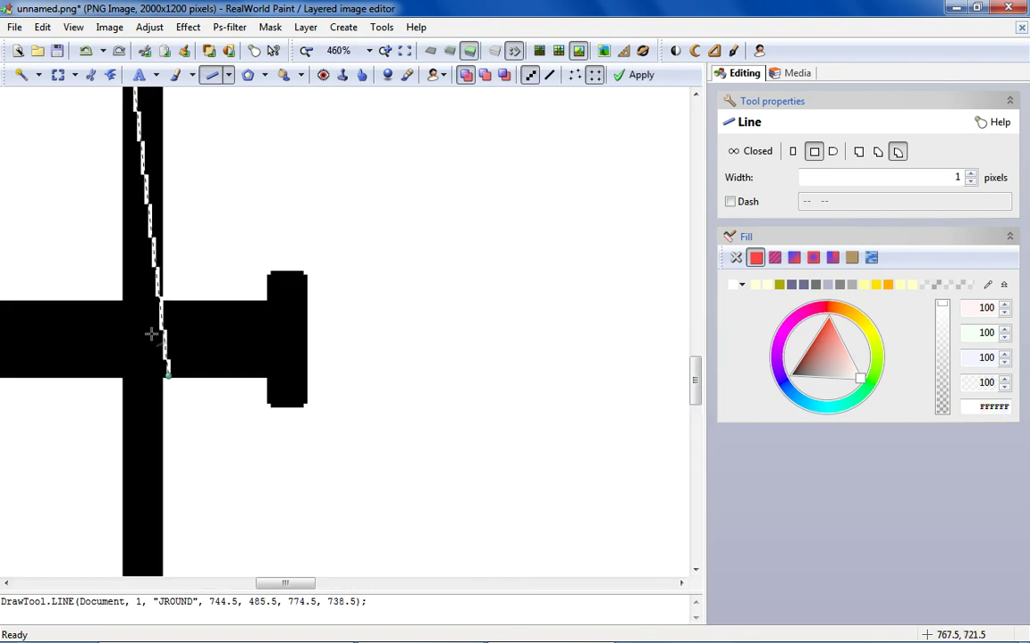
left_click(86, 51)
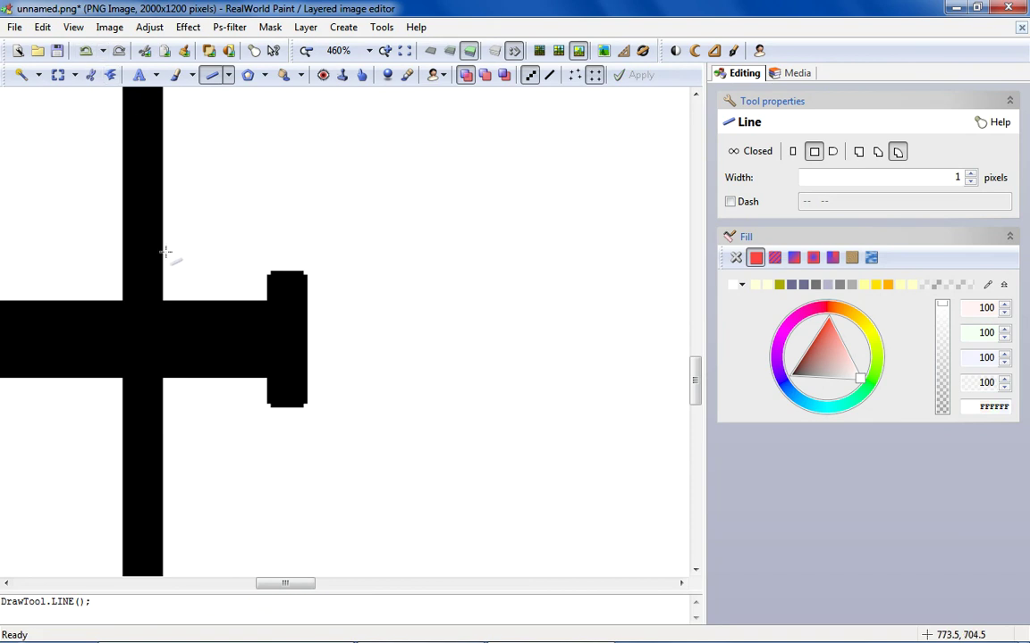
left_click_drag(165, 264, 165, 397)
left_click_drag(117, 269, 116, 399)
left_click_drag(116, 327, 119, 319)
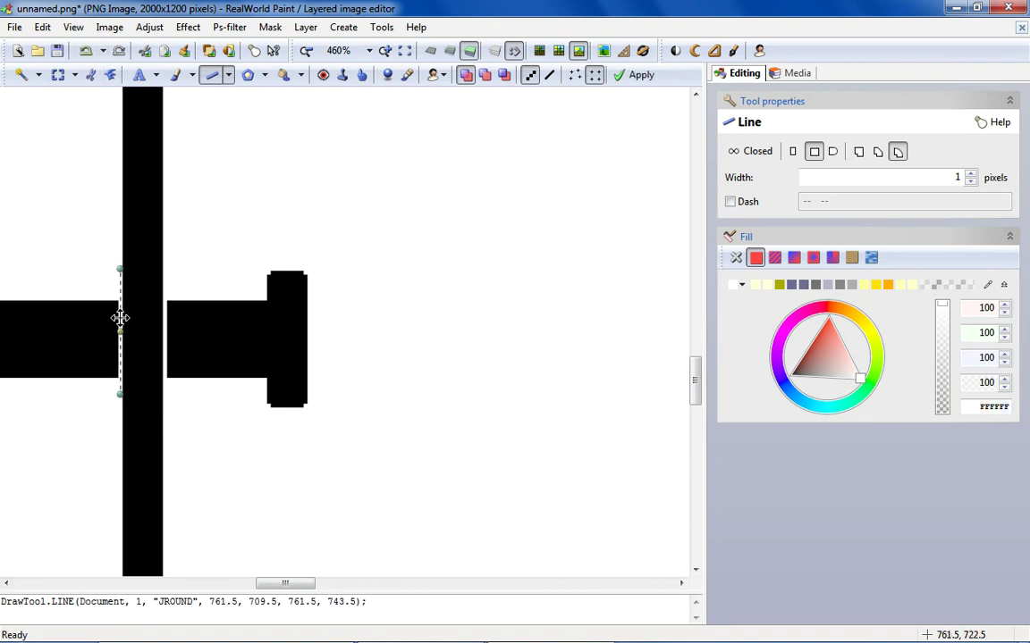
Draw 1-pixel vertical white lines across the lower stem along both edges of the lower chamber's first vertical bar.
scroll(85, 236, "down", 3)
scroll(154, 237, "up", 3)
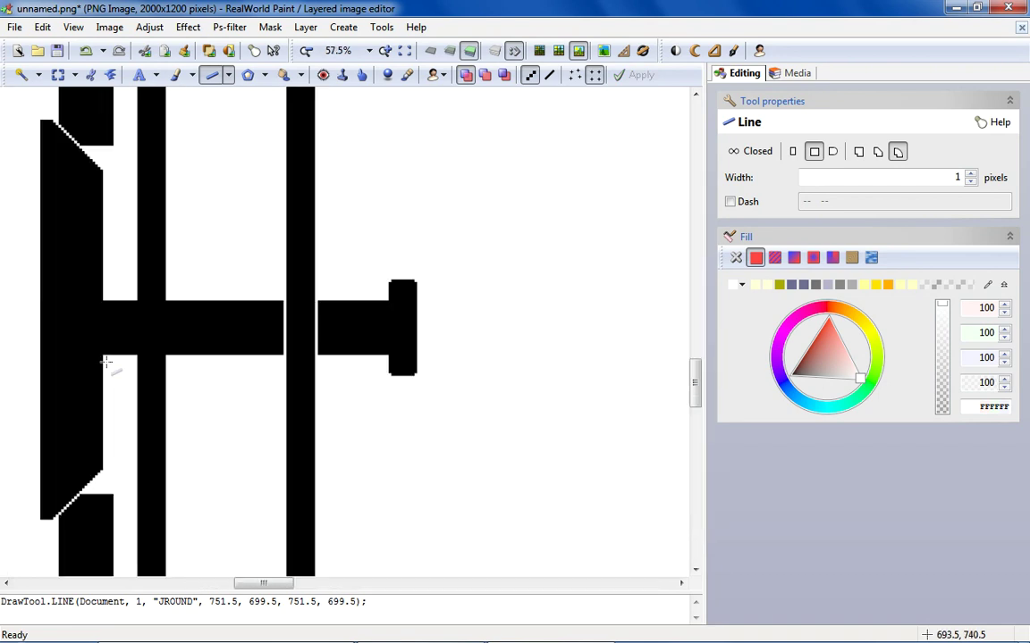
left_click_drag(153, 236, 133, 281)
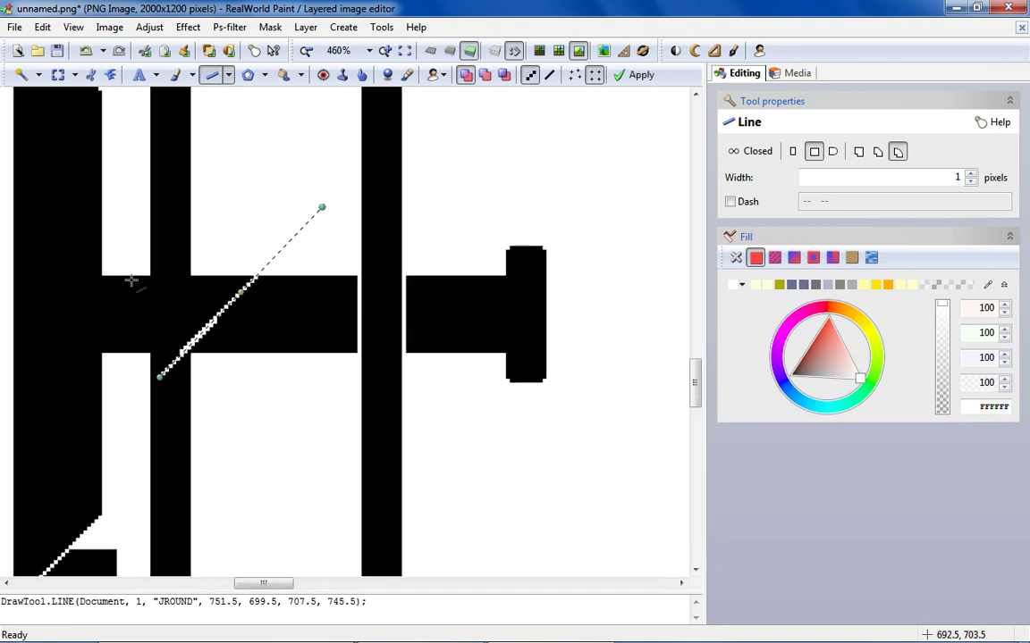
left_click(87, 50)
left_click_drag(148, 239, 145, 374)
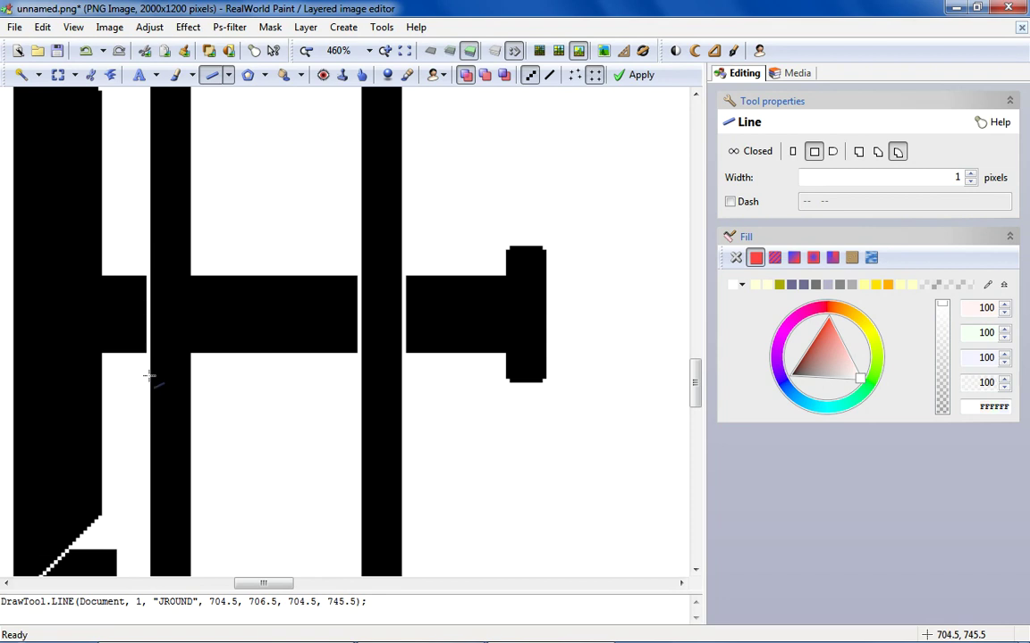
left_click(193, 236)
left_click_drag(193, 277, 195, 375)
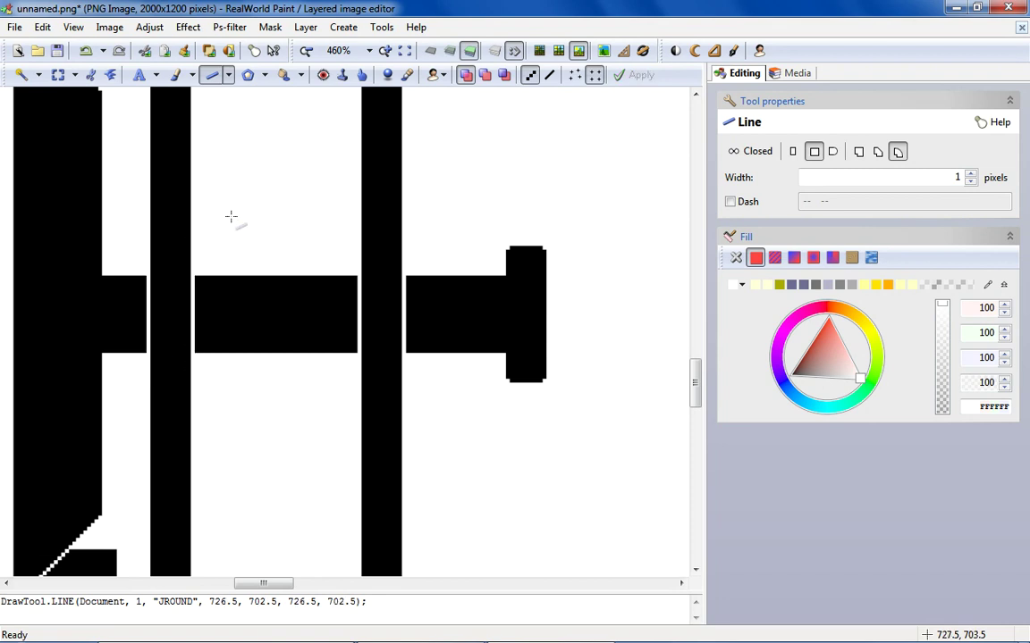
left_click(233, 208)
Place an empty text object in Cambria size 57 with fill colour 6C6C94 at the start of the upper stem.
scroll(232, 207, "down", 3)
scroll(239, 158, "down", 2)
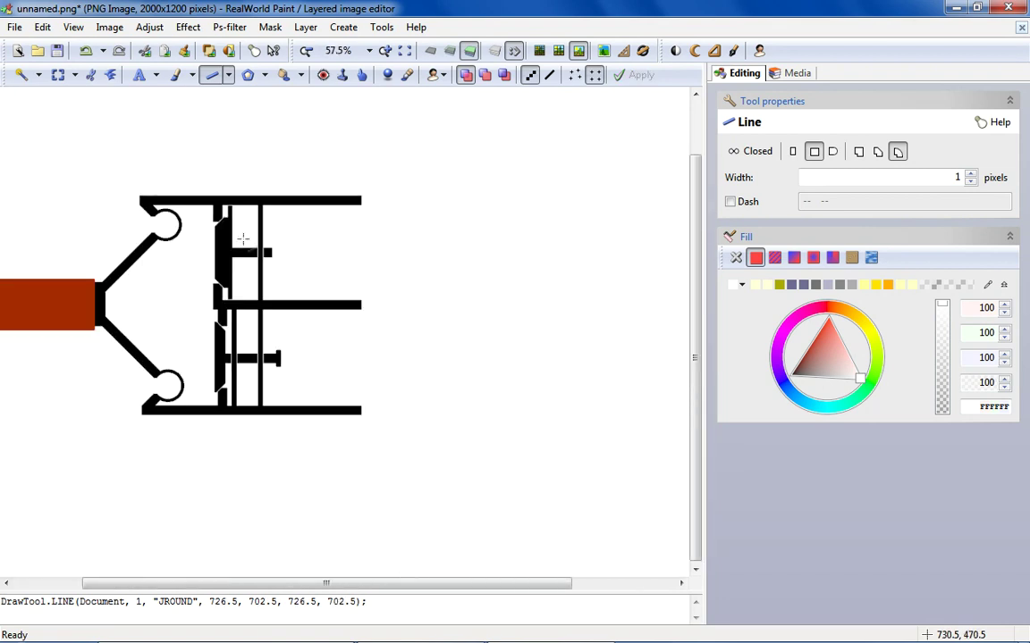
scroll(230, 390, "up", 4)
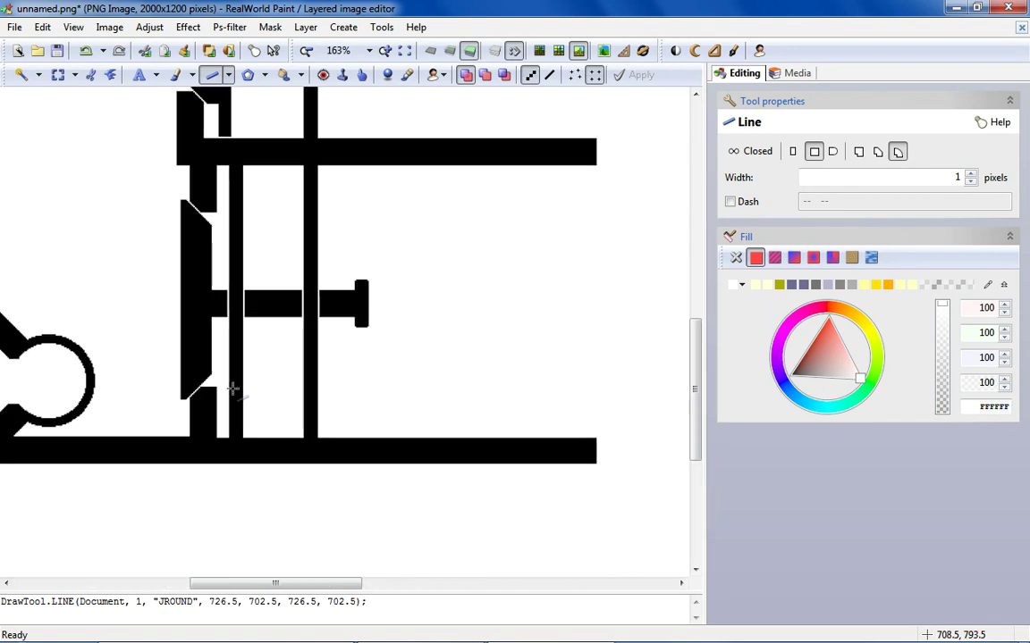
scroll(234, 388, "down", 4)
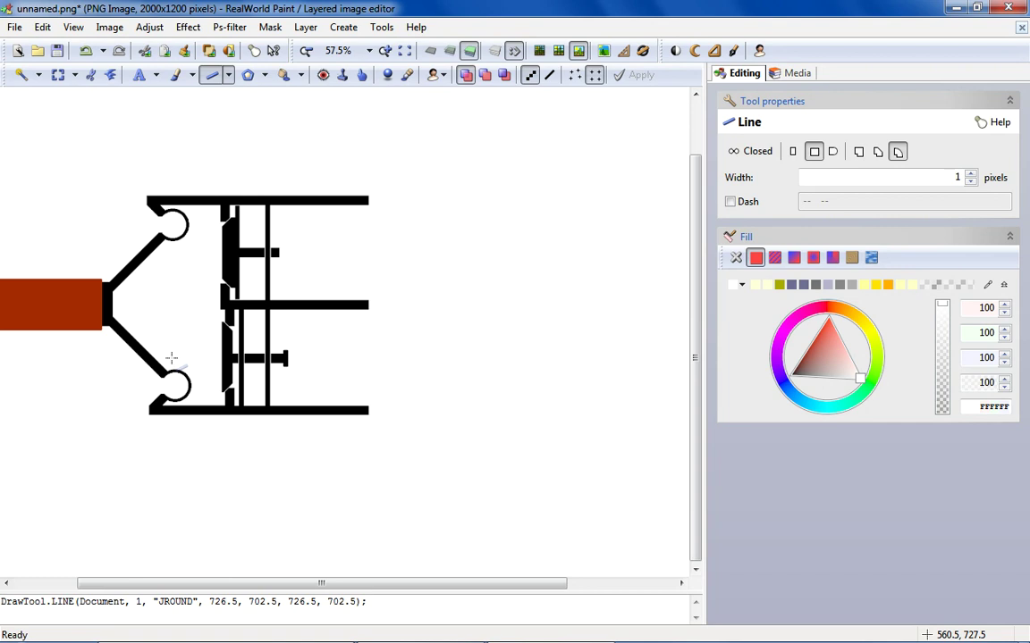
scroll(258, 239, "up", 3)
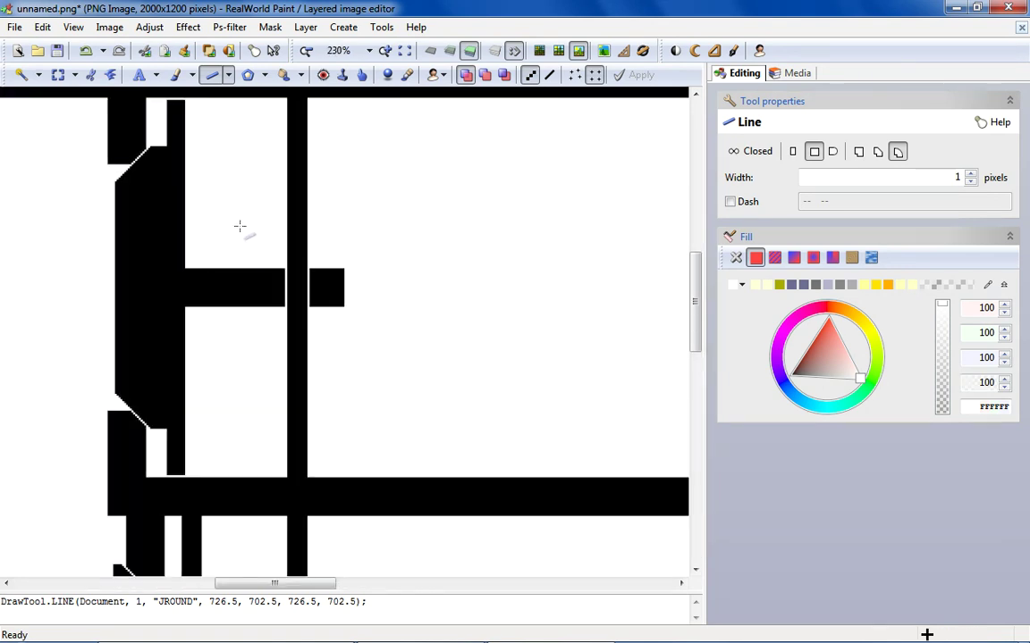
left_click(139, 74)
left_click(790, 374)
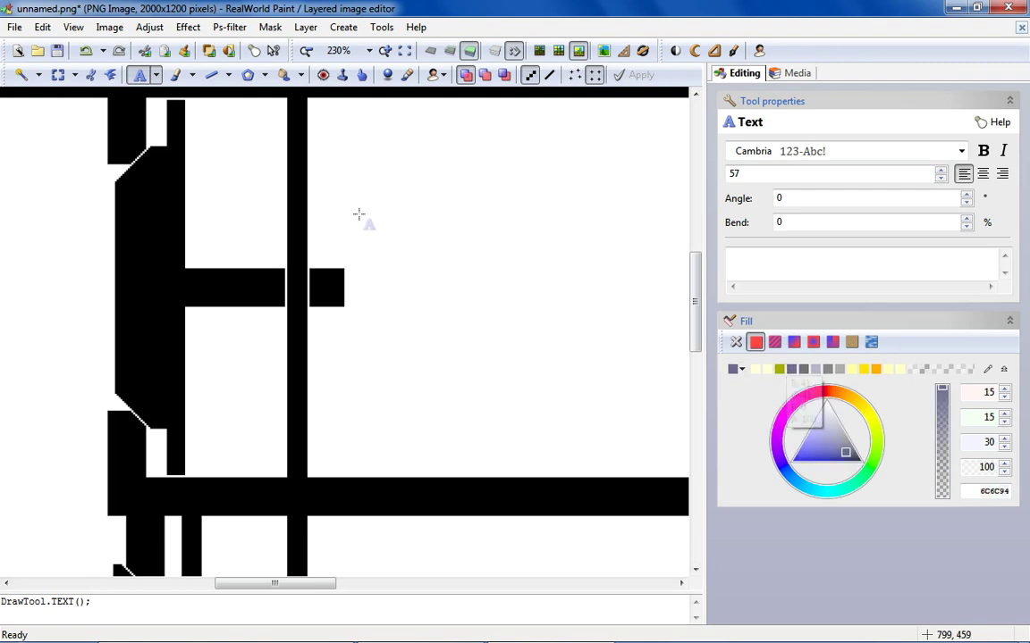
left_click(209, 256)
left_click(727, 256)
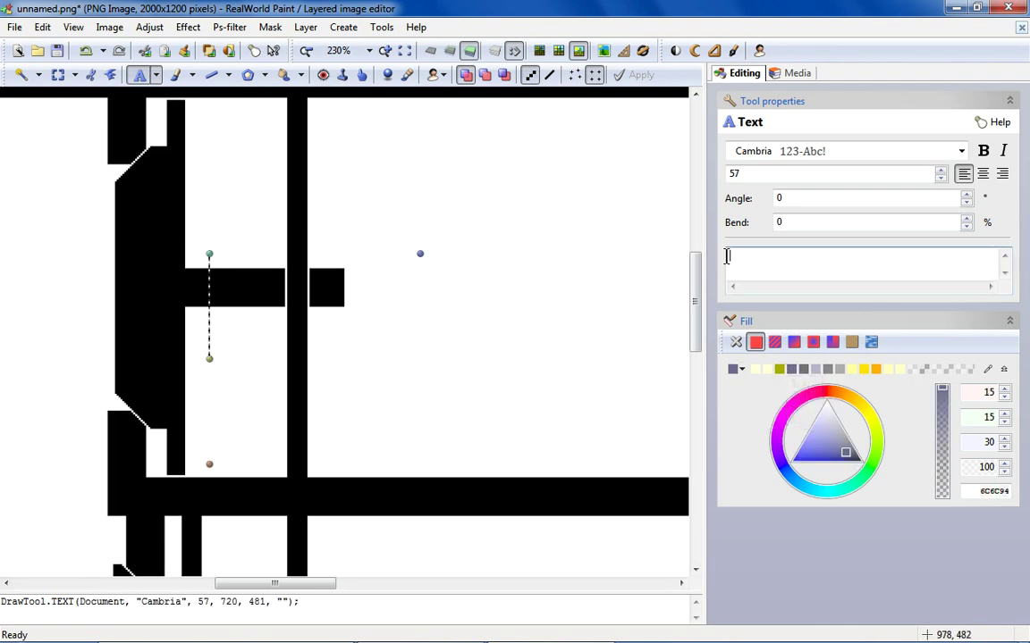
Try rows of closing parentheses and zeros as the coil-like text on the upper stem.
type(")))")
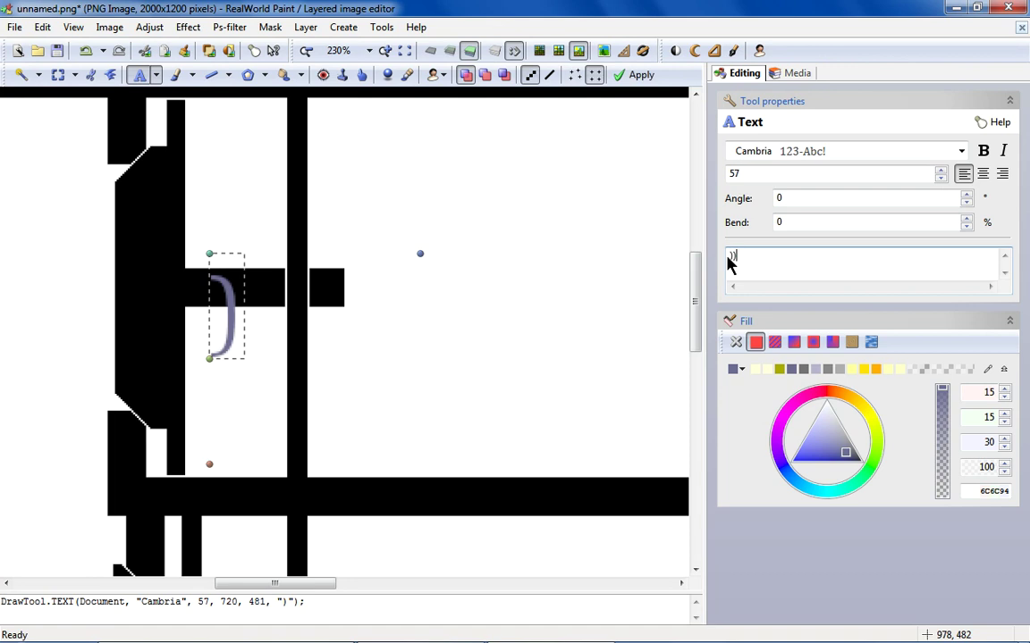
key("BackSpace")
key("BackSpace")
key("BackSpace")
type("00")
key("BackSpace")
key("BackSpace")
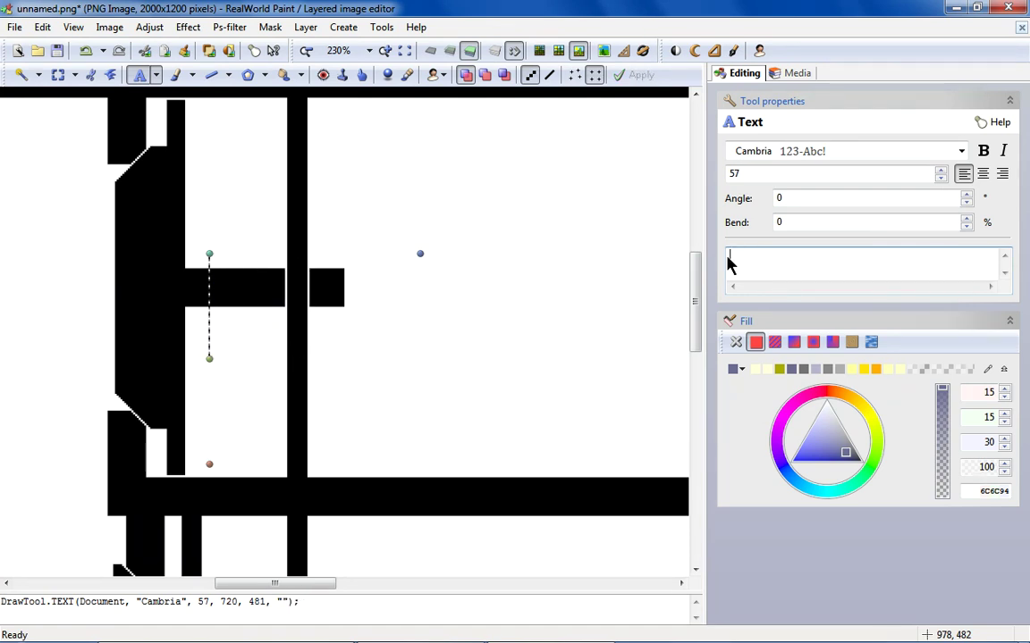
Enter "////" as the text, set its size to 36 and align it with the start of the upper stem.
type("////")
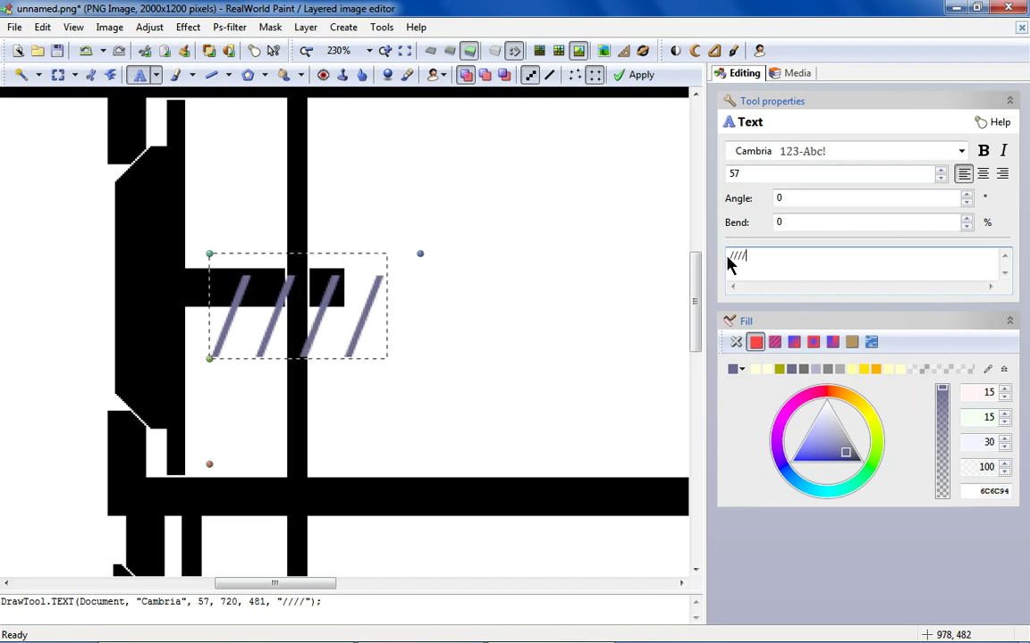
left_click_drag(940, 178, 940, 178)
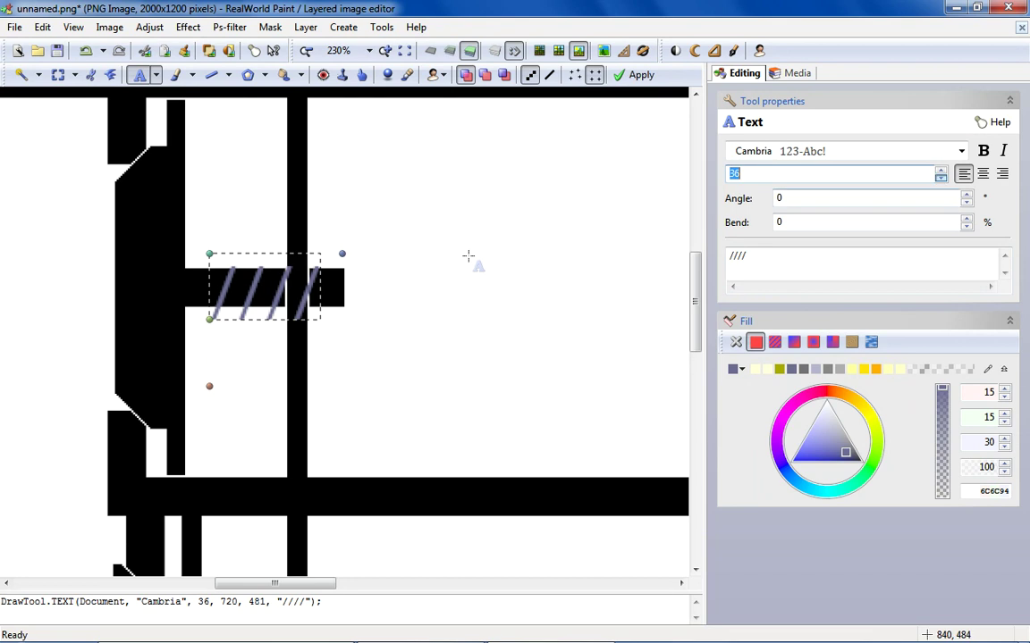
left_click_drag(209, 288, 183, 284)
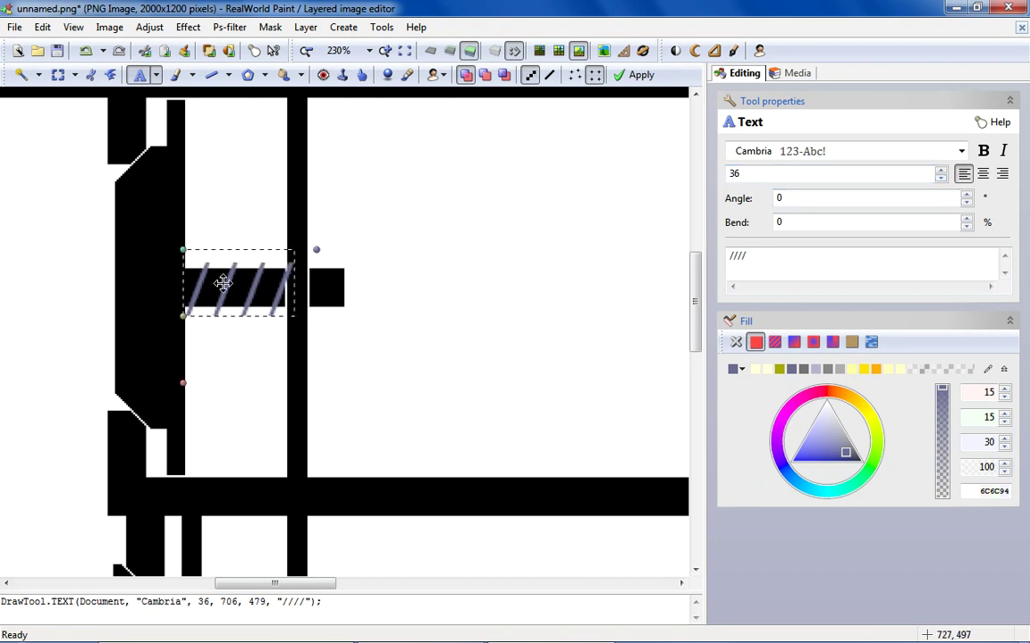
Try different fonts for the slash text and choose Corbel.
left_click(950, 158)
left_click(944, 169)
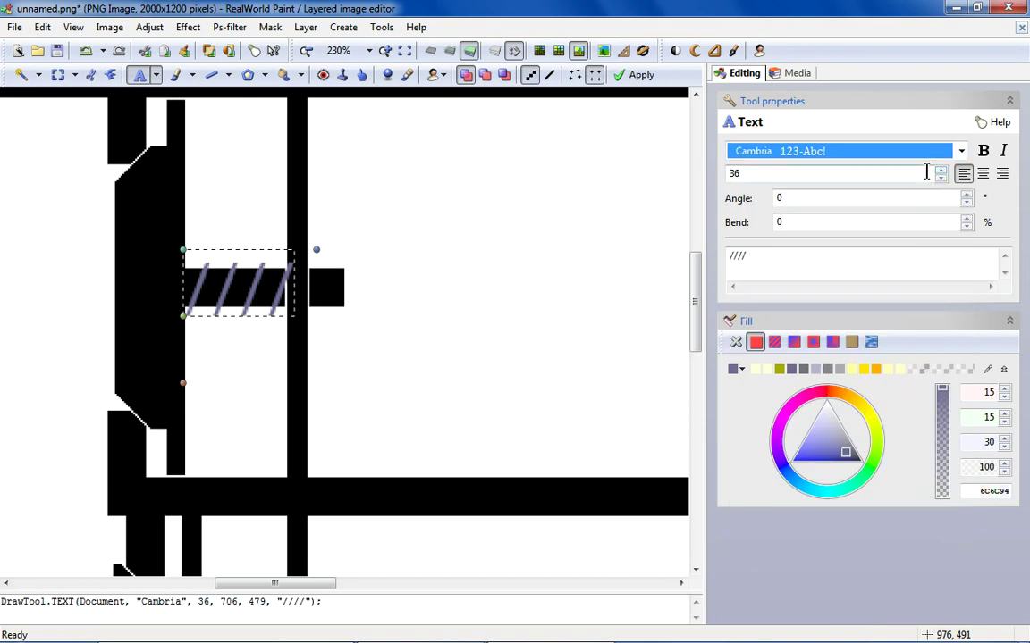
key("Up")
key("Up")
key("Up")
key("Down")
key("Down")
key("Down")
key("Down")
key("Down")
key("Down")
key("Down")
key("Down")
key("Down")
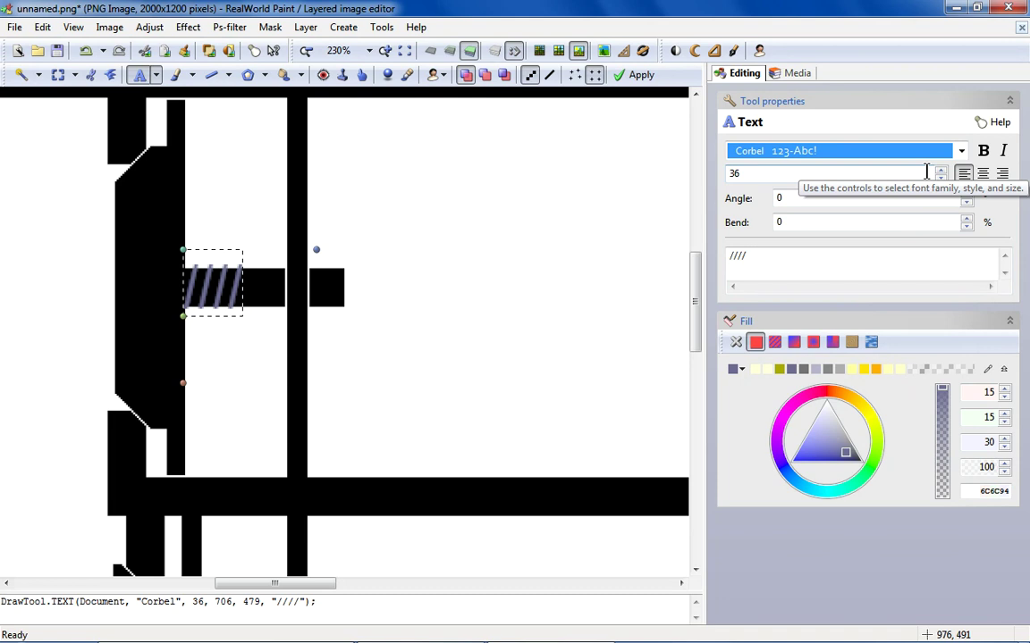
Set the text size to 43, centre the slashes over the upper stem and extend the text to "//////".
left_click(939, 170)
left_click(939, 170)
left_click(939, 170)
left_click(939, 170)
left_click(939, 170)
left_click(939, 169)
left_click(939, 169)
left_click_drag(210, 291, 213, 284)
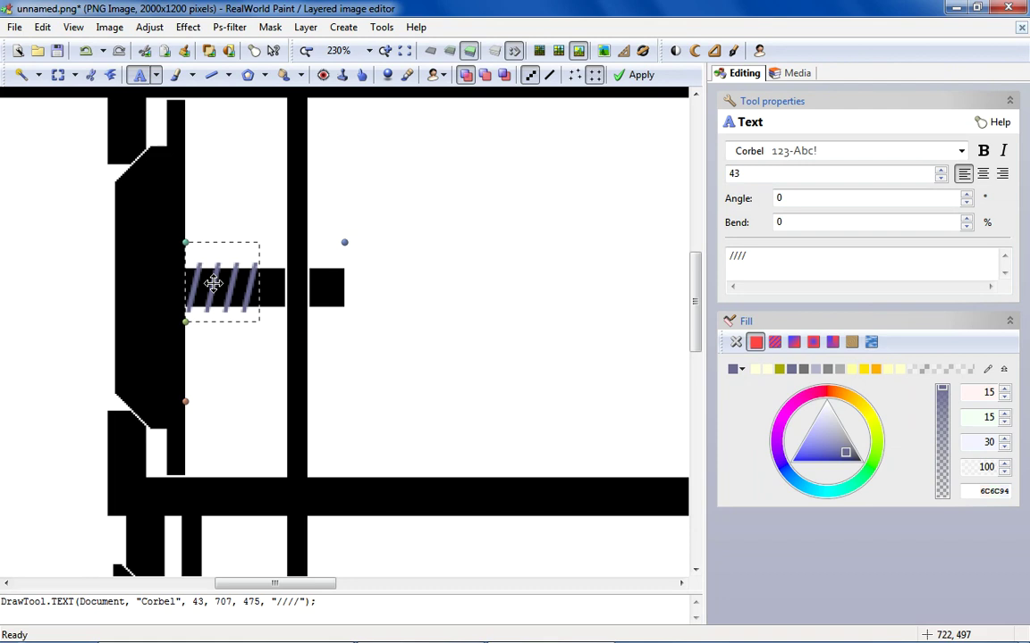
left_click(779, 261)
type("//")
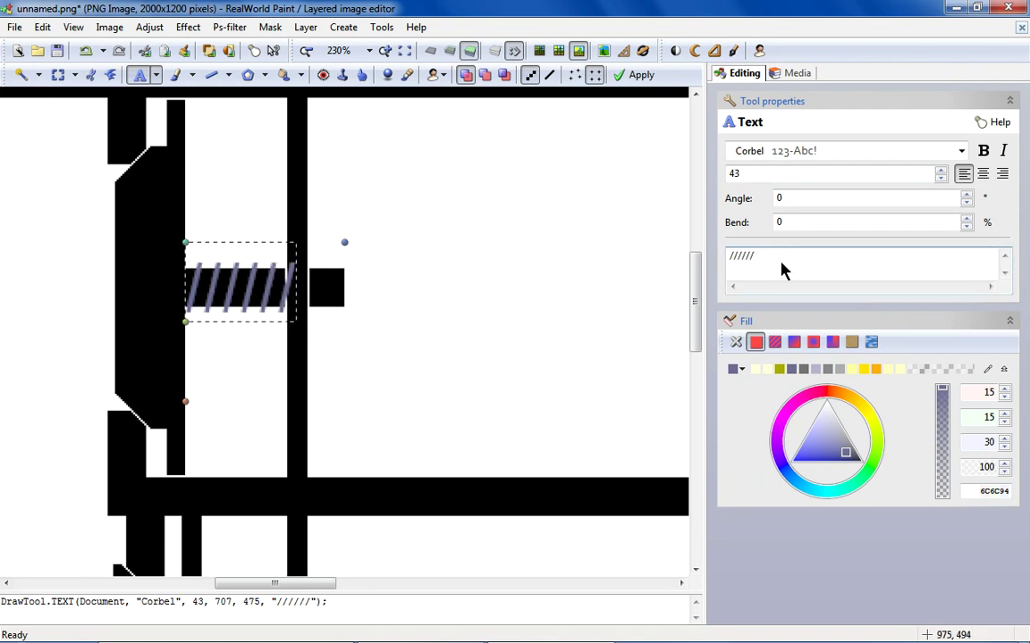
Browse further fonts for the six slashes and choose FrankRuehl.
left_click(932, 153)
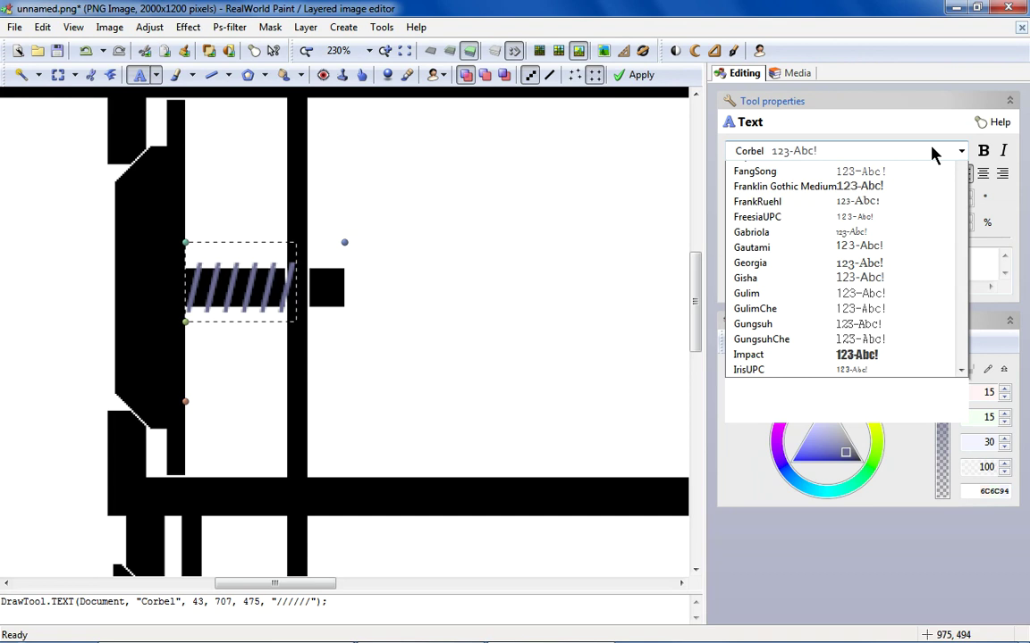
left_click(921, 170)
key("Down")
key("Down")
key("Down")
key("Down")
key("Down")
key("Down")
key("Down")
key("Down")
key("Down")
key("Down")
key("Down")
key("Down")
key("Down")
key("Down")
key("Down")
key("Down")
key("Down")
key("Down")
key("Up")
Set the slash text to size 39 and centre it vertically over the upper stem before the second vertical bar.
left_click_drag(248, 236, 249, 245)
left_click(941, 178)
left_click(941, 178)
left_click(941, 177)
left_click(941, 178)
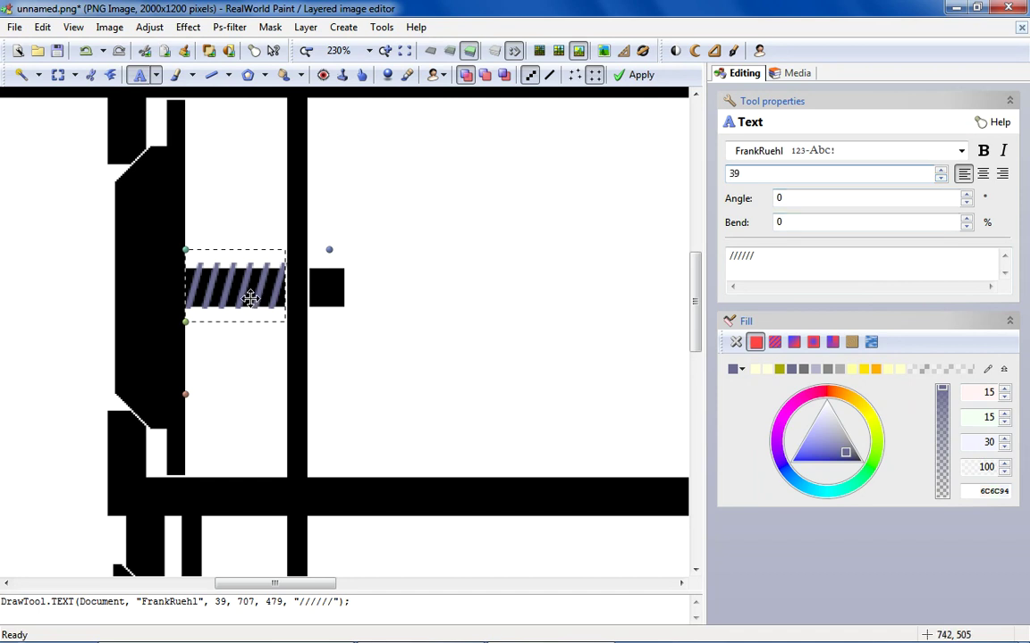
left_click_drag(249, 299, 250, 302)
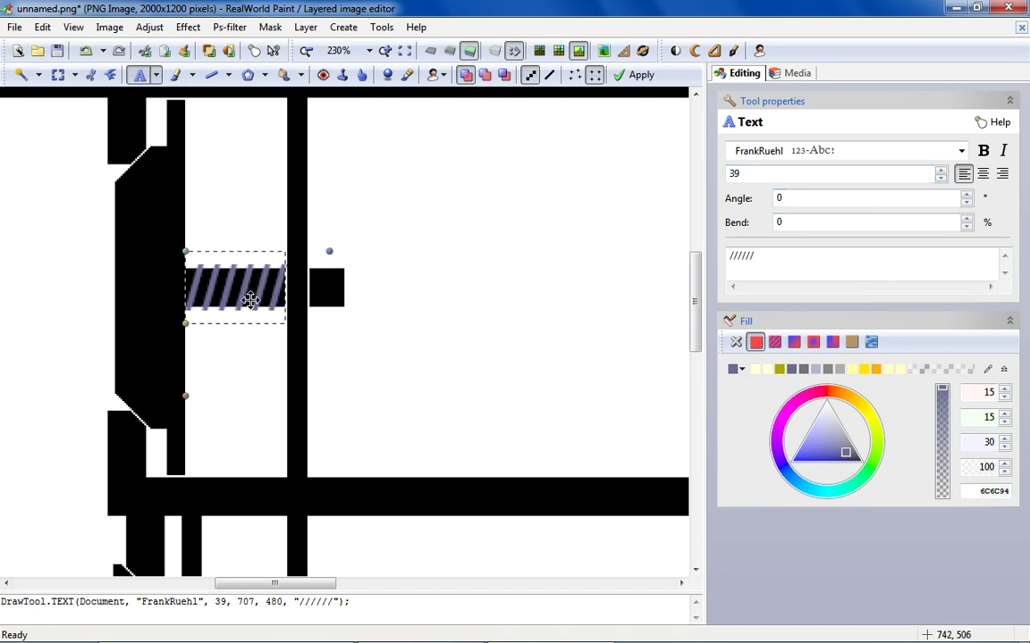
Try slash text sizes up to 42 and return to size 39.
left_click(940, 171)
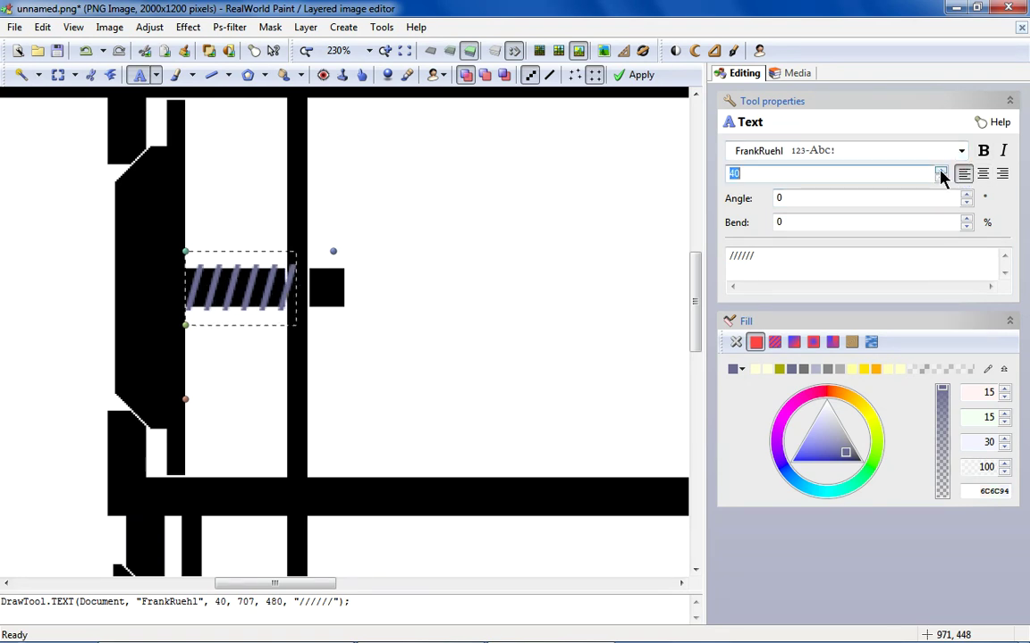
left_click(940, 171)
left_click(940, 170)
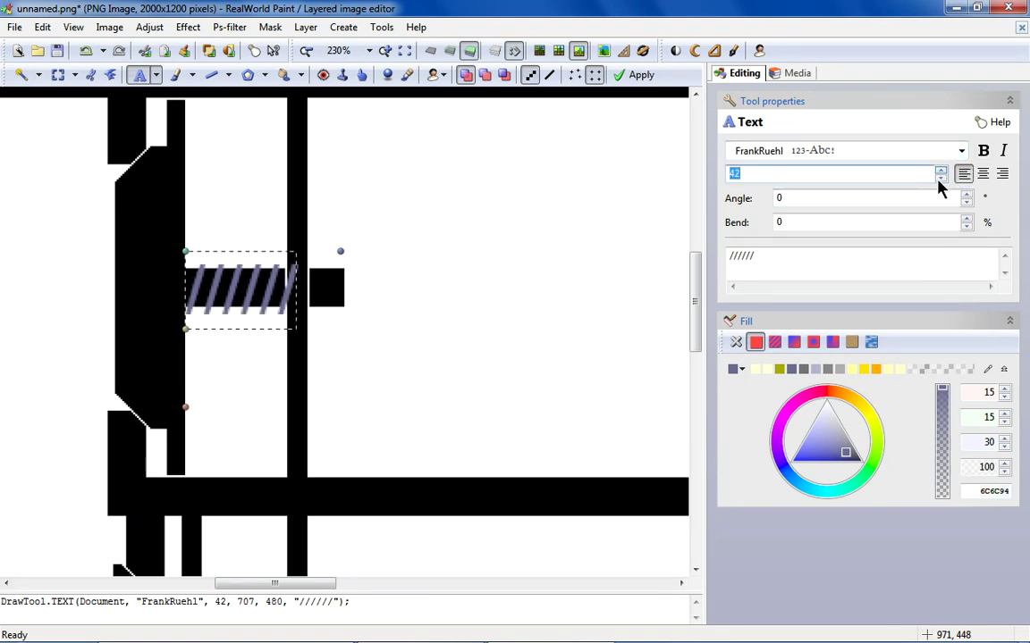
left_click(940, 177)
left_click(940, 177)
left_click(940, 177)
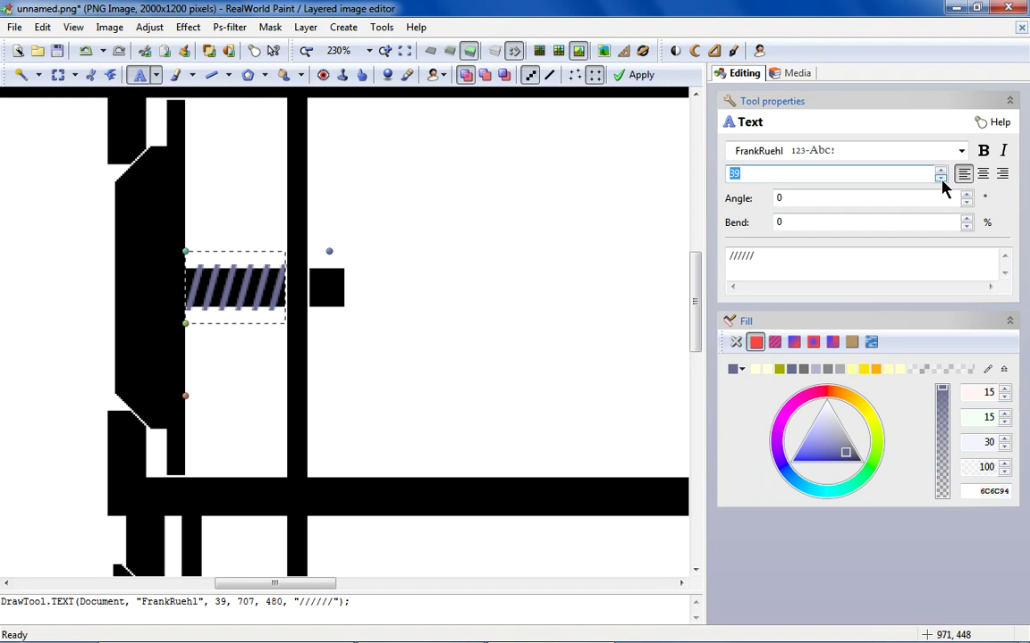
Set the slash text size to 43 and make it bold.
key("Left")
left_click(941, 179)
left_click(941, 179)
left_click(941, 179)
left_click(942, 169)
left_click(943, 169)
left_click(942, 169)
left_click(942, 169)
left_click(942, 169)
left_click(941, 169)
left_click(941, 169)
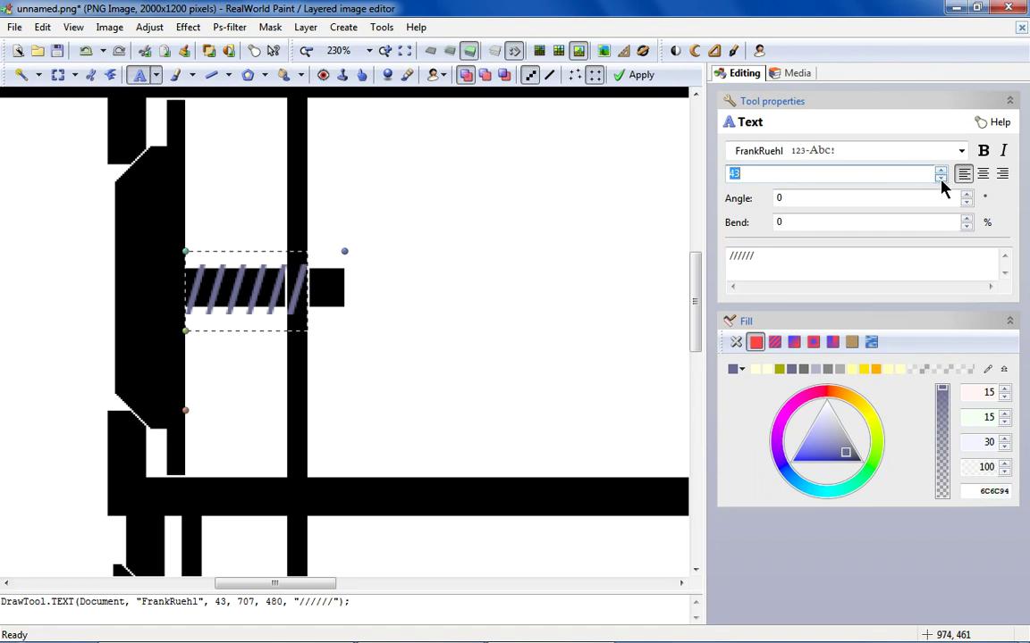
left_click(982, 152)
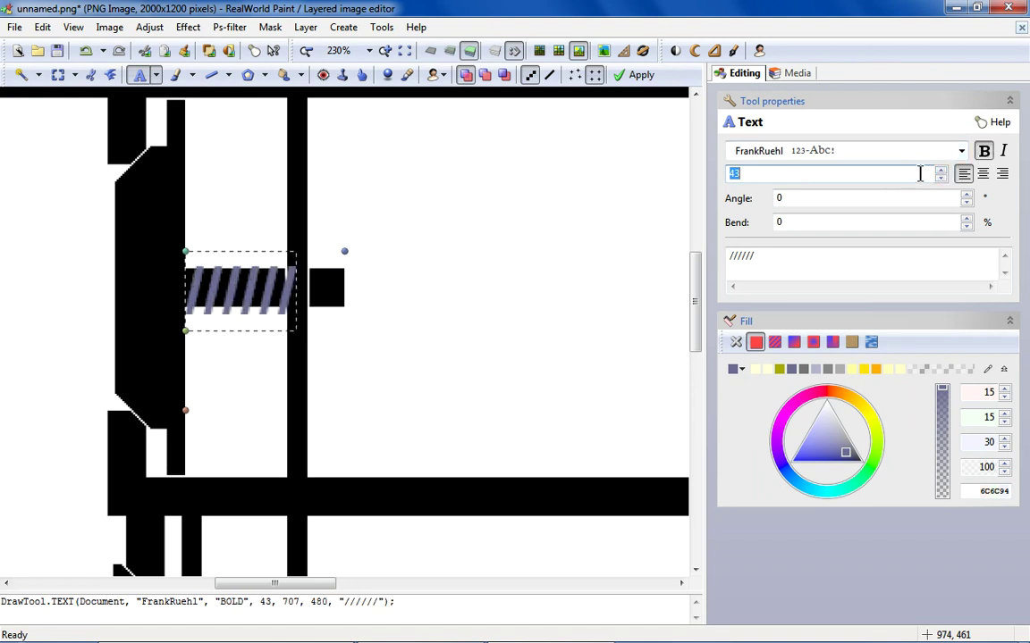
Try other fonts for the bold slashes and choose Kokila.
left_click(923, 153)
left_click(921, 156)
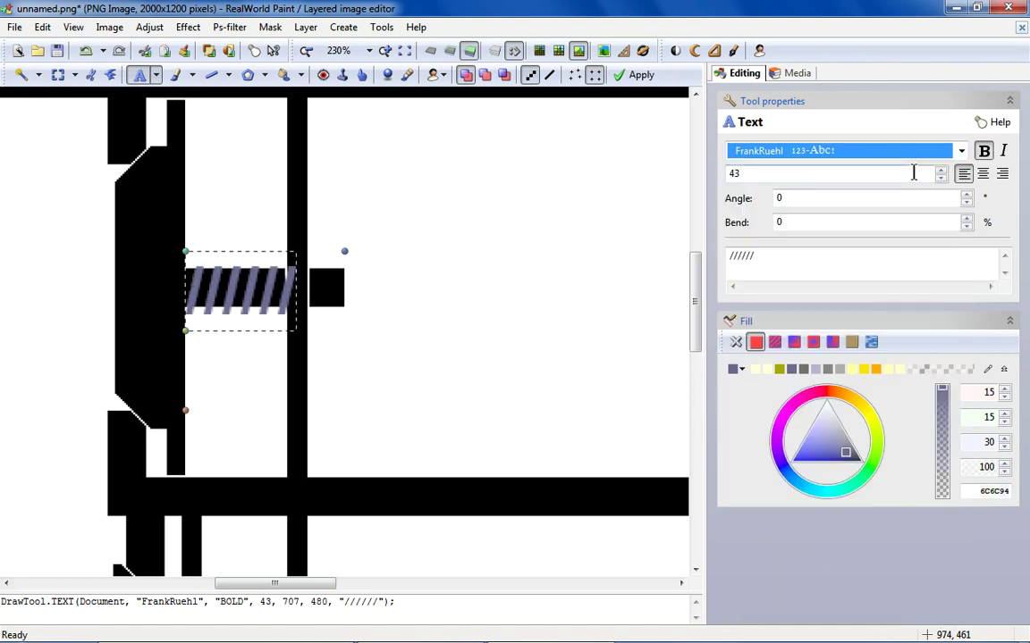
key("Down")
key("Down")
key("Down")
key("Down")
key("Down")
key("Down")
key("Down")
key("Down")
key("Down")
key("Down")
key("Down")
key("Down")
key("Down")
key("Down")
key("Down")
key("Down")
key("Down")
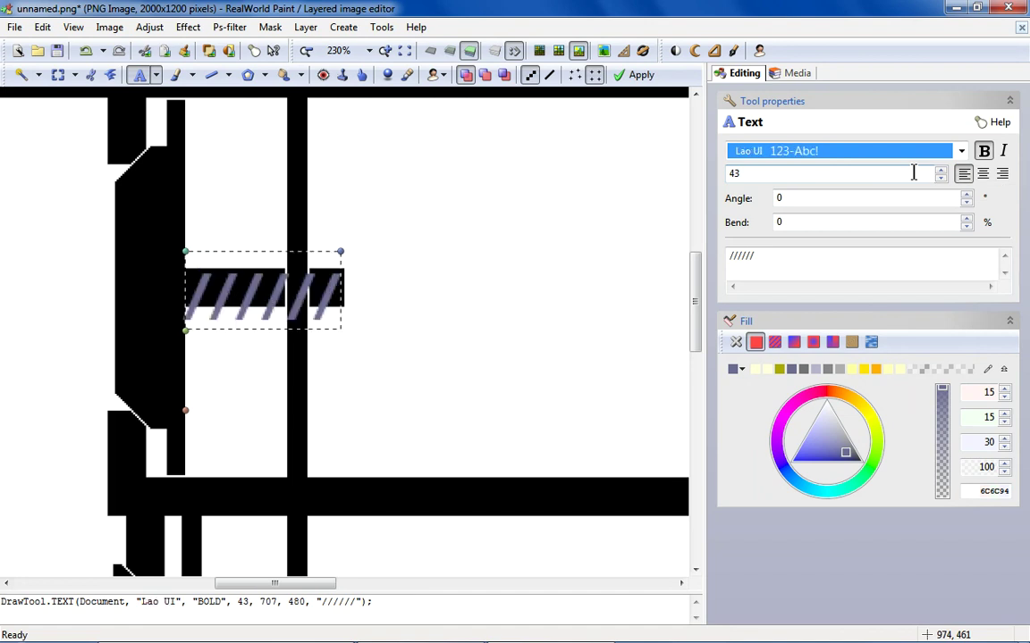
key("Up")
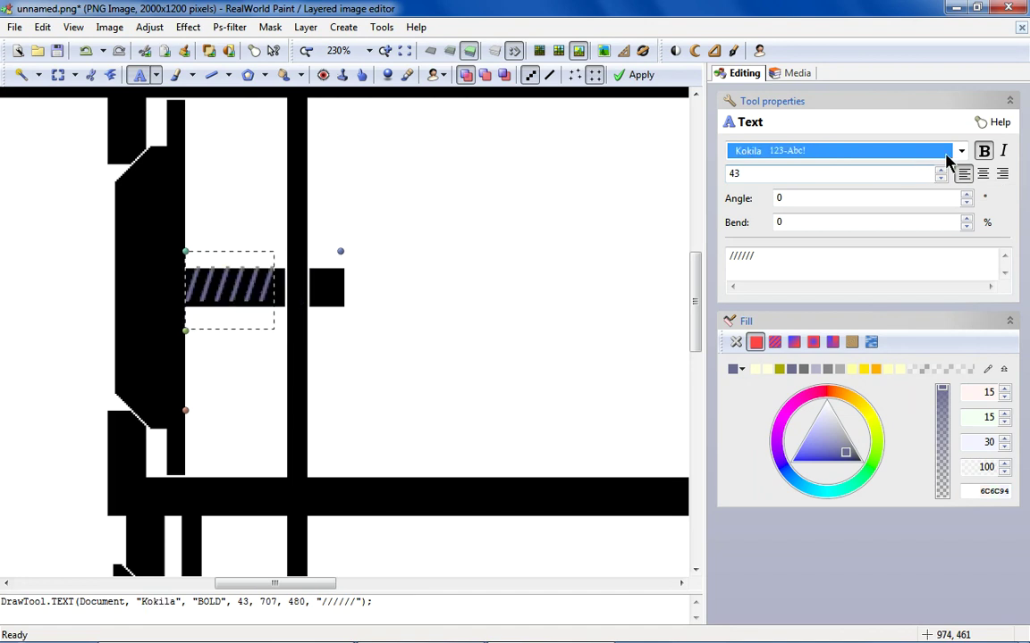
Enlarge the slash text to size 52 and fit it over the upper stem between the two vertical bars.
left_click(940, 170)
left_click(941, 170)
left_click(940, 170)
left_click(940, 169)
left_click(940, 170)
left_click(940, 170)
left_click(940, 169)
left_click(940, 170)
left_click(940, 170)
left_click_drag(225, 306, 227, 300)
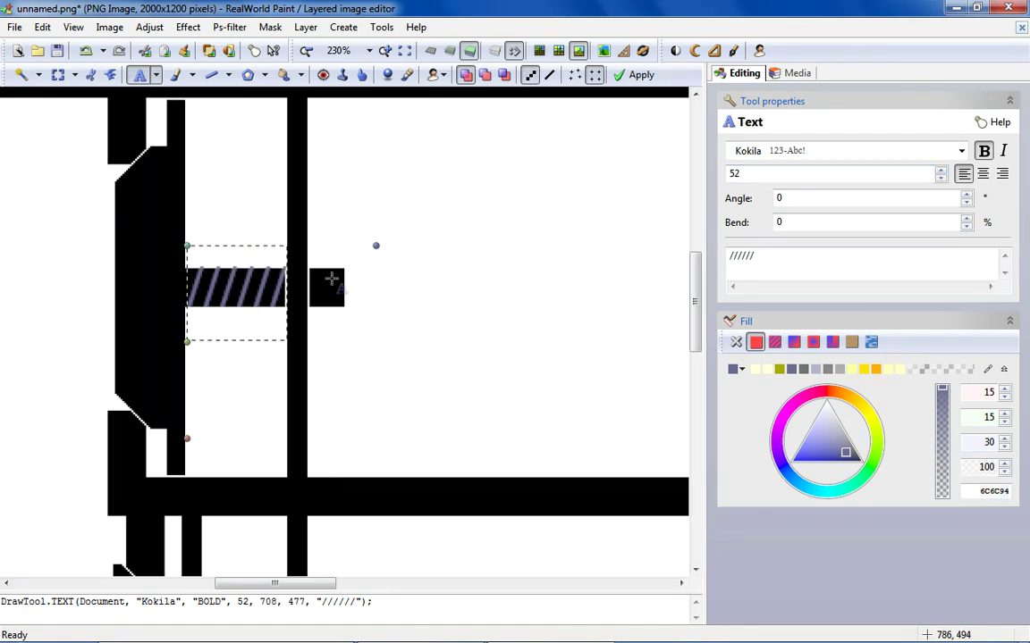
Enlarge the slash text to size 58 and realign it with the start of the upper stem.
left_click(940, 170)
left_click(940, 169)
left_click(940, 170)
left_click(940, 170)
left_click(940, 170)
left_click(940, 170)
left_click_drag(259, 314, 256, 310)
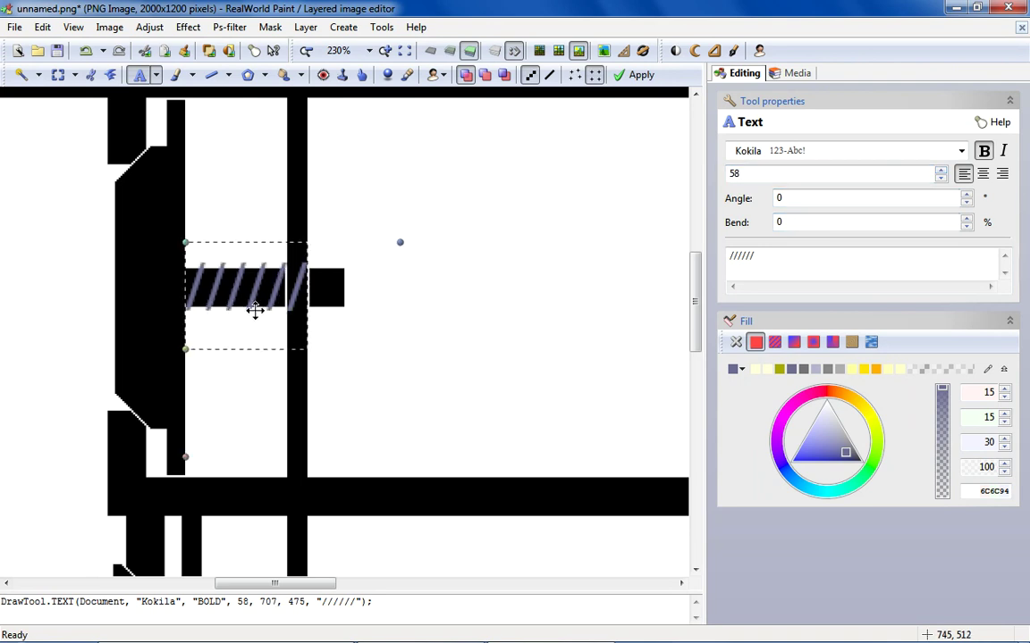
Go through the fonts from Aharoni onward and set the slash text to Arabic Typesetting.
left_click(961, 151)
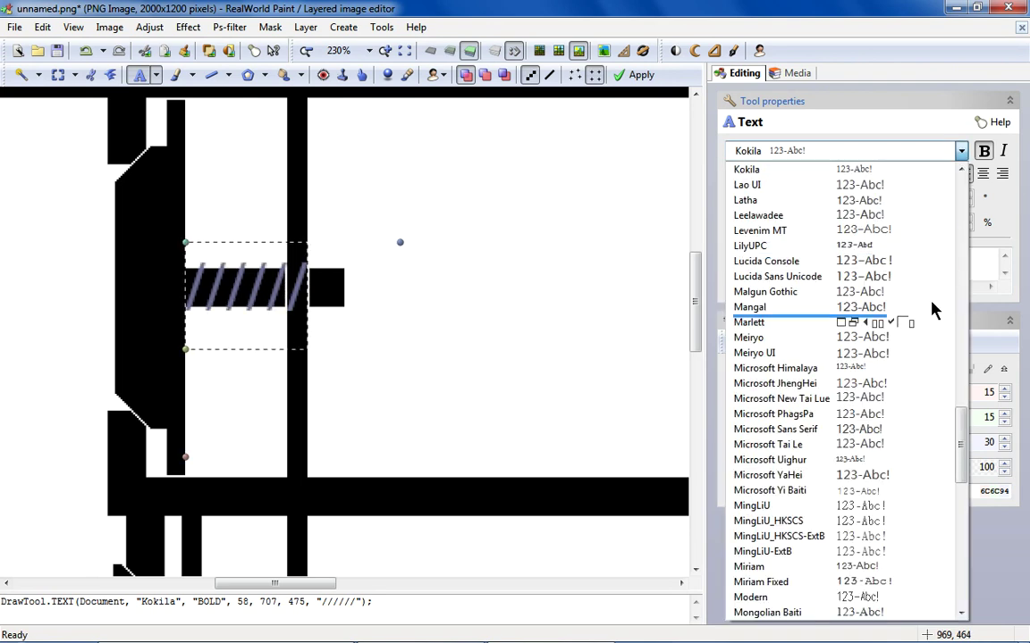
left_click_drag(961, 437, 954, 269)
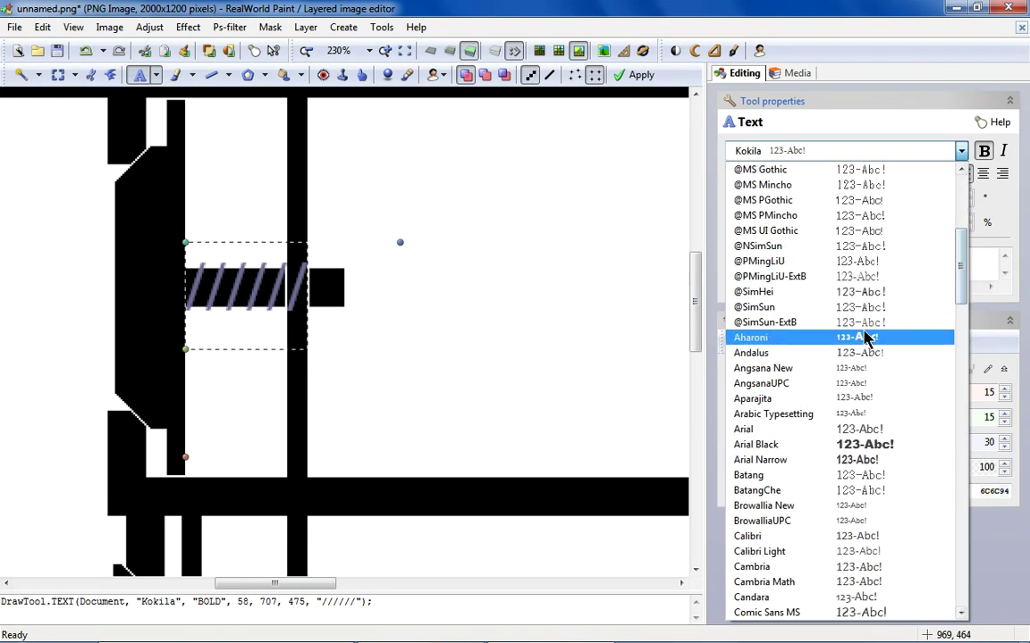
left_click(933, 334)
key("Down")
key("Down")
key("Down")
key("Down")
key("Down")
key("Down")
key("Down")
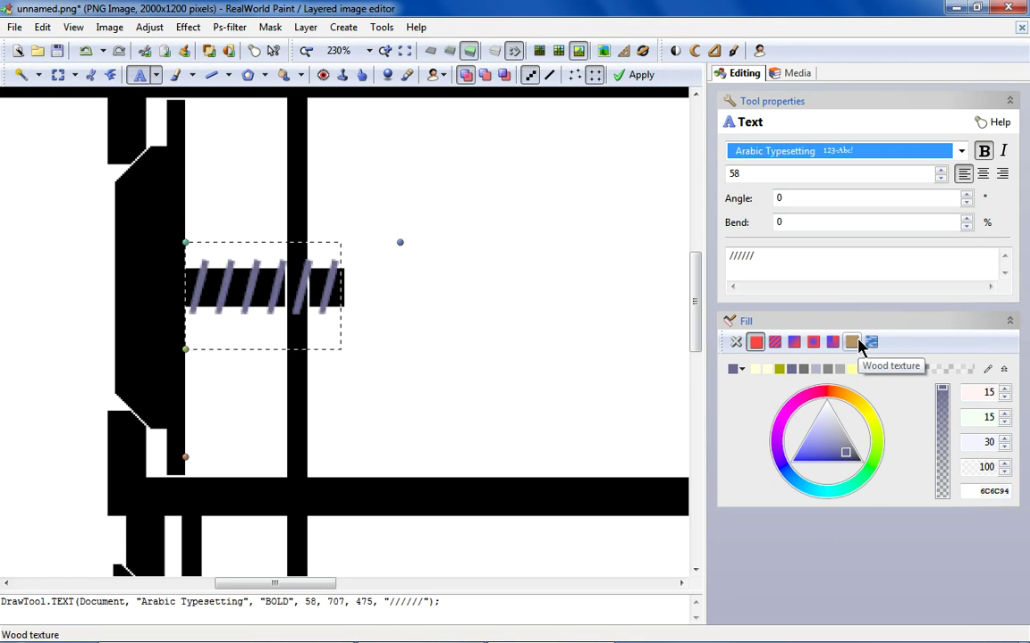
Set the slash text to non-bold Arial Black and move it vertically centred over the upper stem.
key("Down")
key("Up")
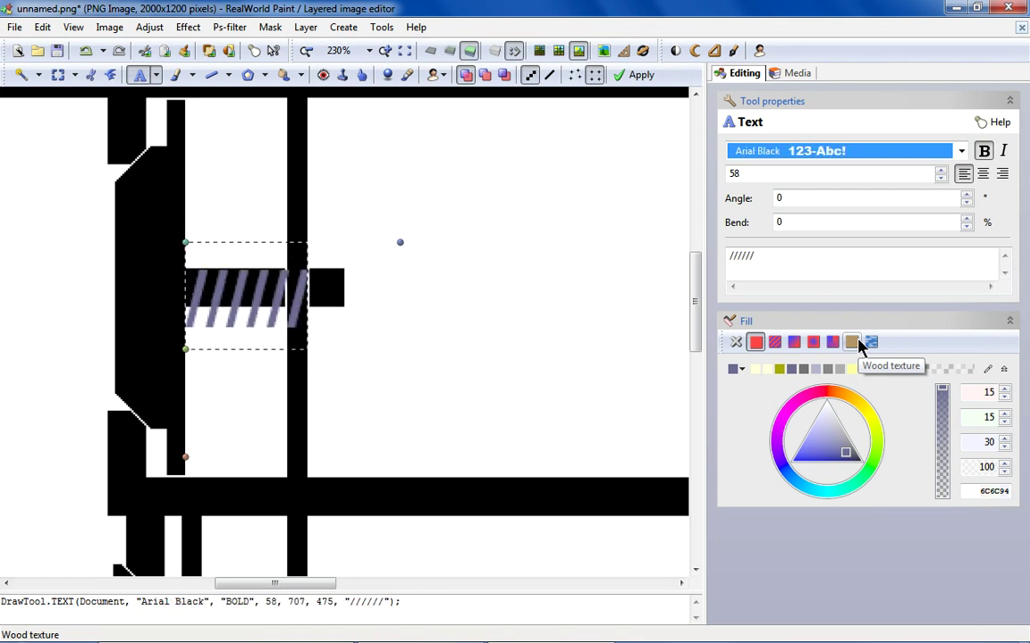
left_click(984, 152)
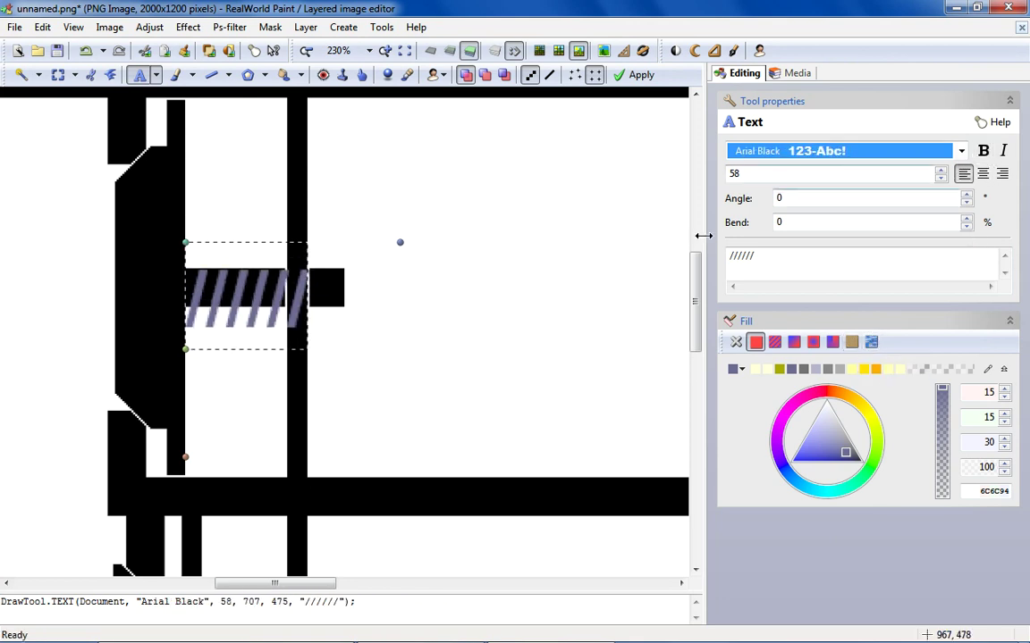
left_click_drag(225, 293, 222, 281)
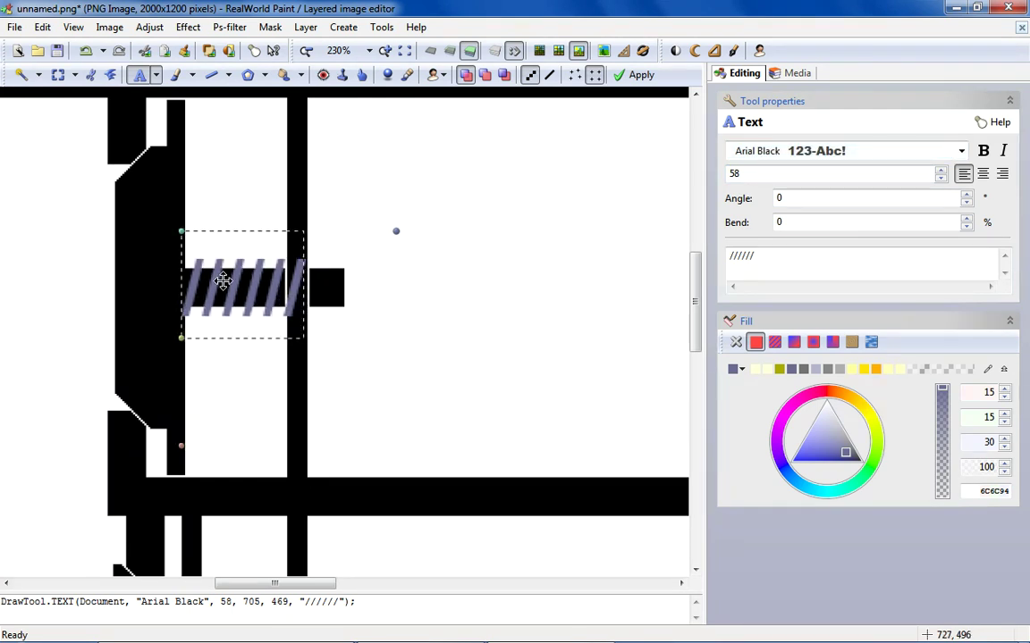
Reduce the slash text to size 54, realign it on the upper stem and shorten it to five slashes.
left_click(941, 178)
left_click(941, 178)
left_click(941, 178)
left_click(941, 178)
left_click_drag(248, 287, 249, 293)
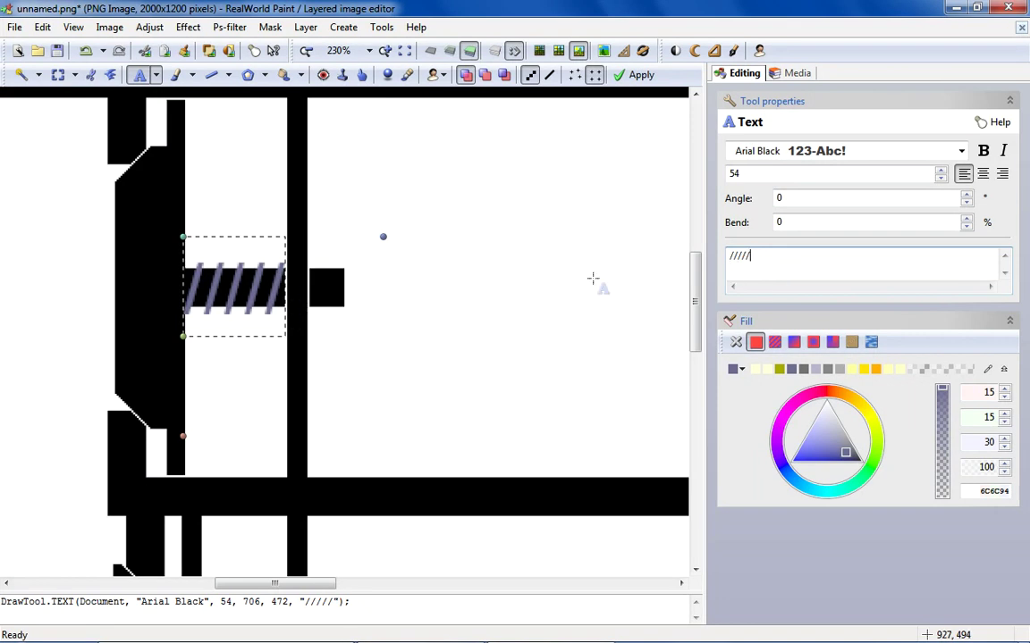
key("BackSpace")
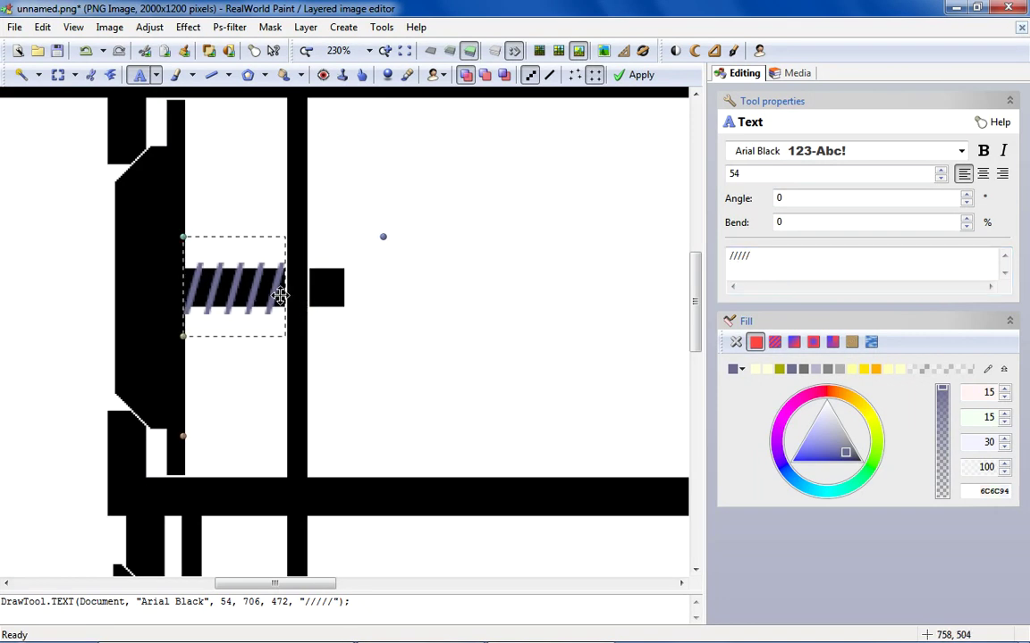
Reduce the five-slash text to size 51 and shift it to fit between the two bars on the upper stem.
left_click(941, 178)
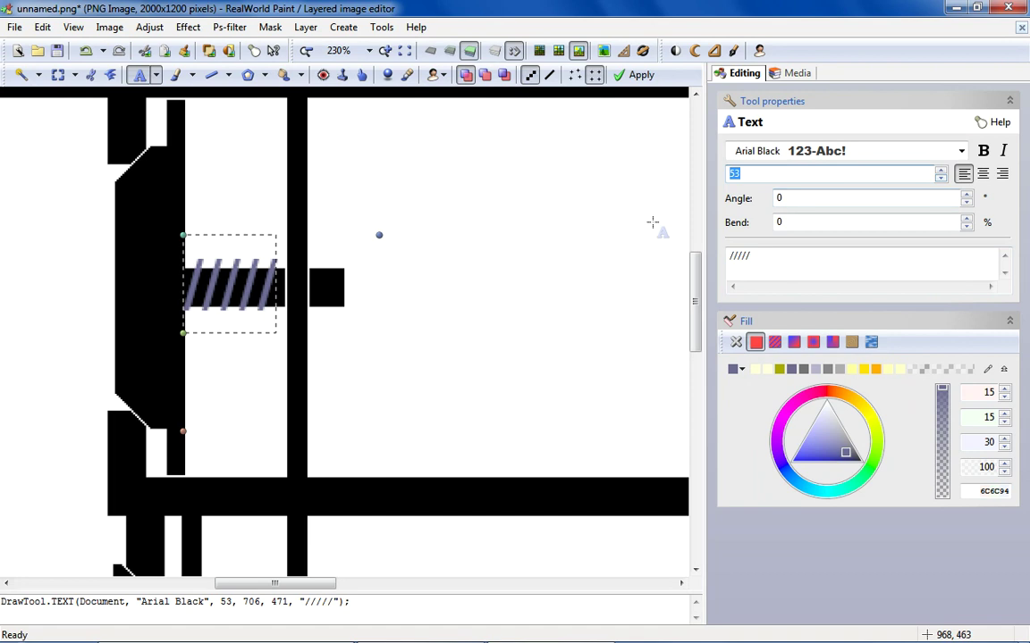
left_click_drag(221, 292, 235, 299)
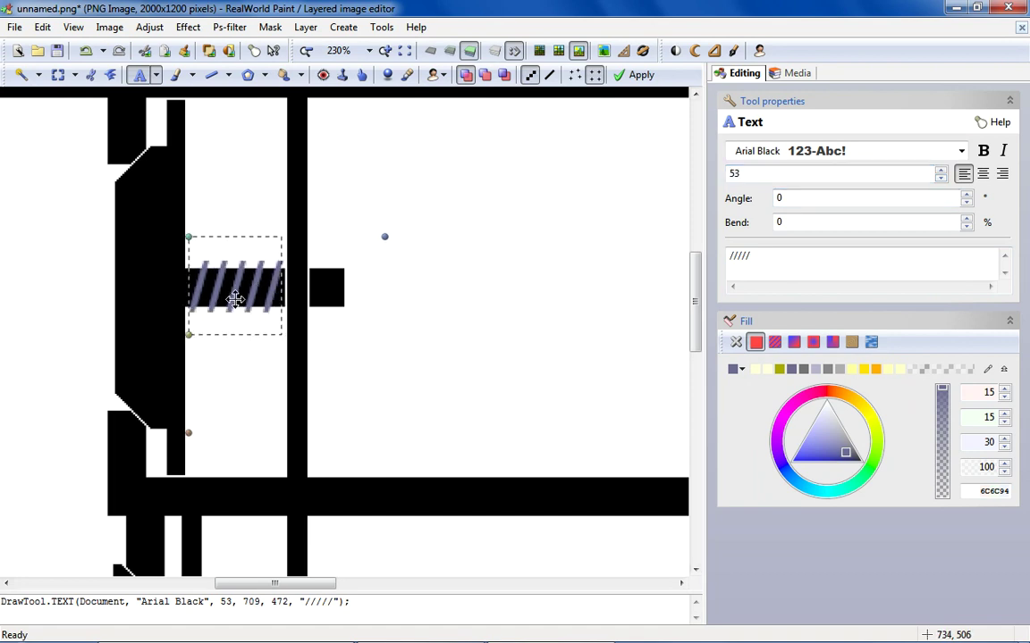
left_click(940, 177)
left_click(940, 177)
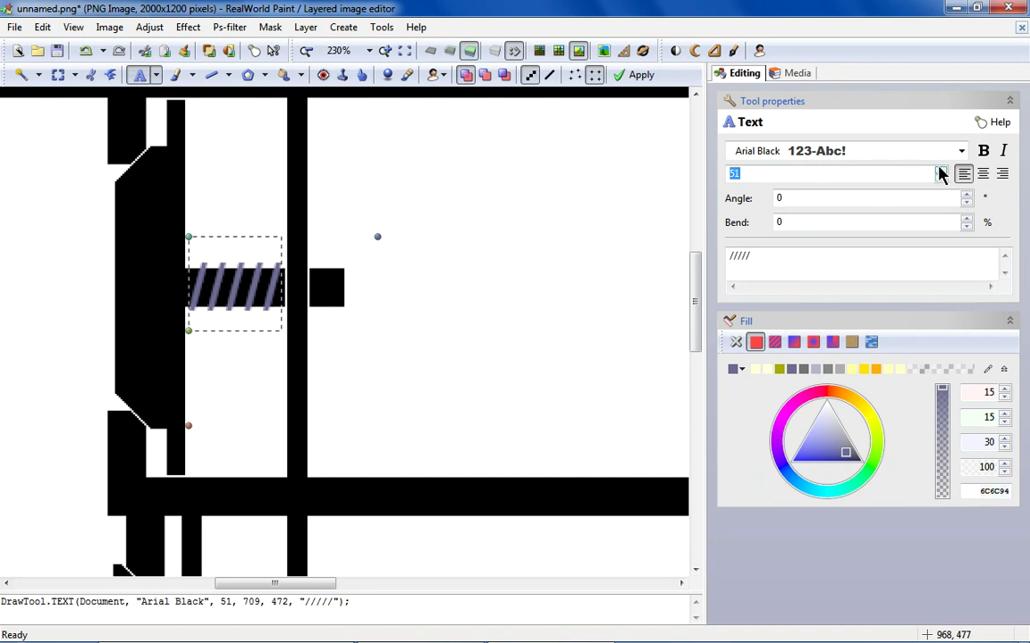
Try other sizes up to 53 and a sixth slash for the text on the upper stem.
left_click(940, 178)
left_click(940, 178)
left_click(941, 171)
left_click(941, 171)
left_click(941, 170)
left_click(941, 170)
left_click(777, 266)
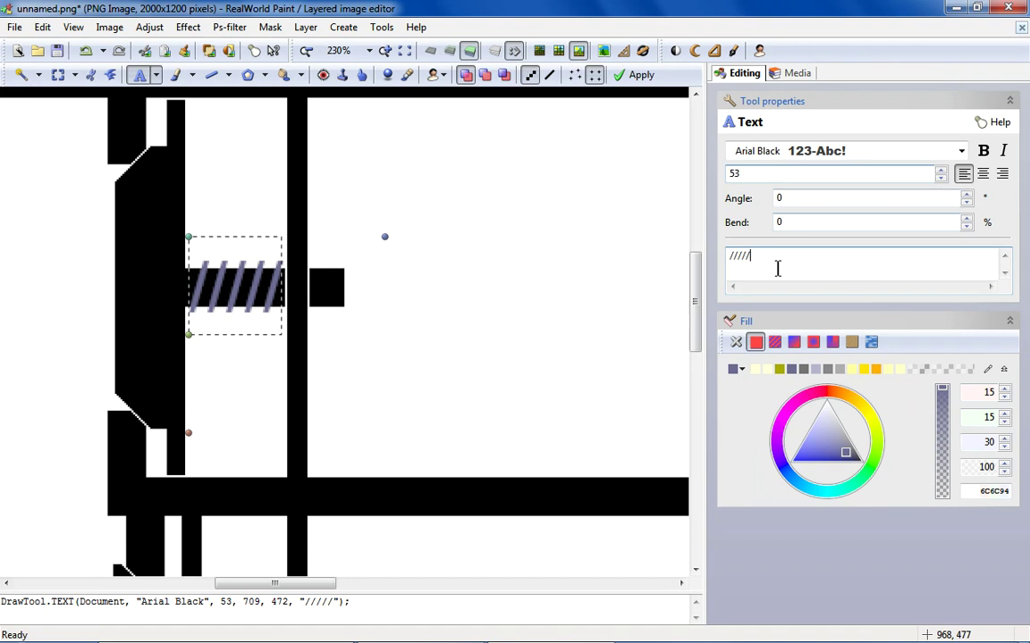
type("/")
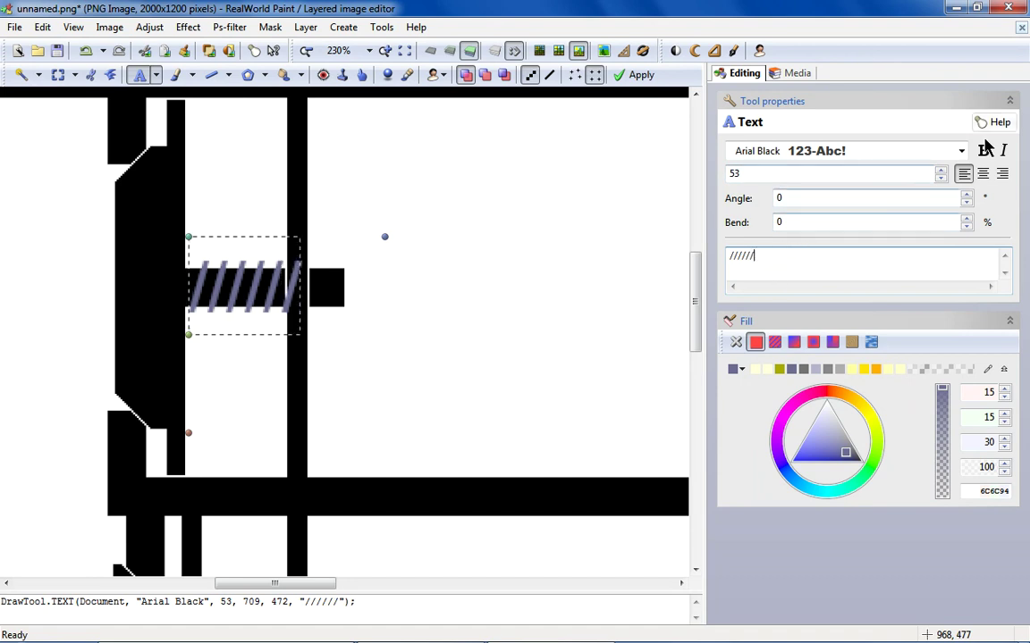
left_click(940, 177)
left_click(940, 178)
left_click(941, 178)
left_click(823, 261)
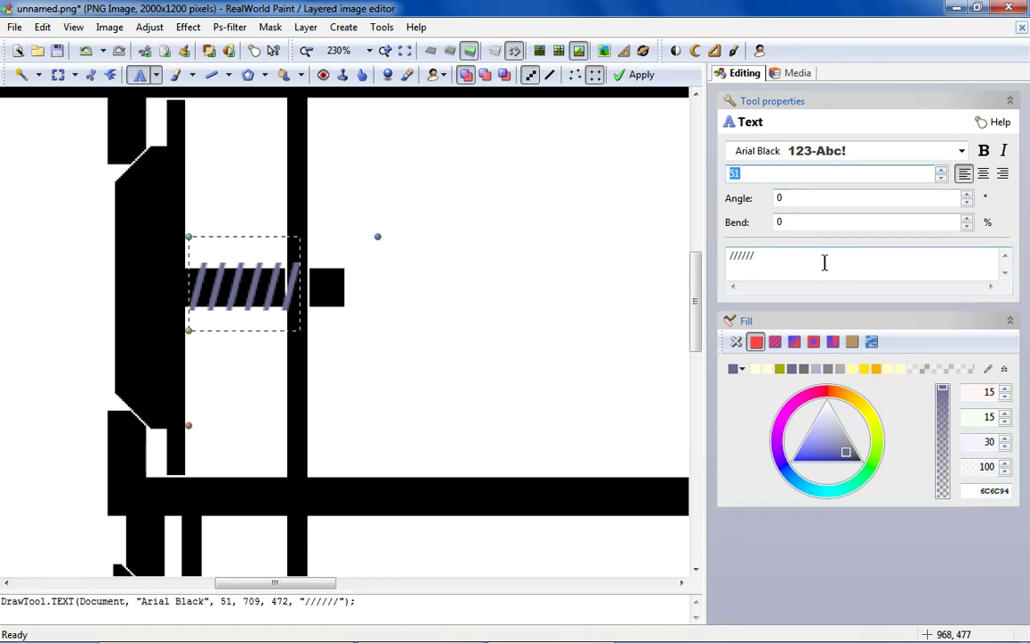
key("BackSpace")
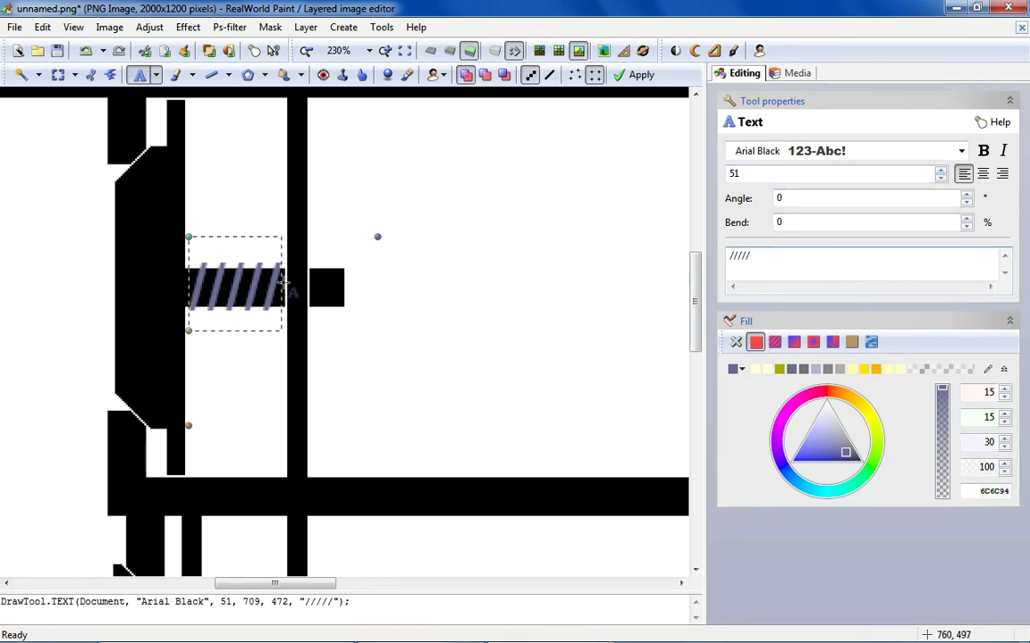
Enlarge the five-slash text by one size step and apply it over the upper stem.
left_click(940, 169)
left_click(408, 256)
scroll(407, 256, "down", 2)
Select the slash-covered section of the upper stem with the Transformation tool and copy it.
left_click(58, 74)
scroll(339, 313, "down", 1)
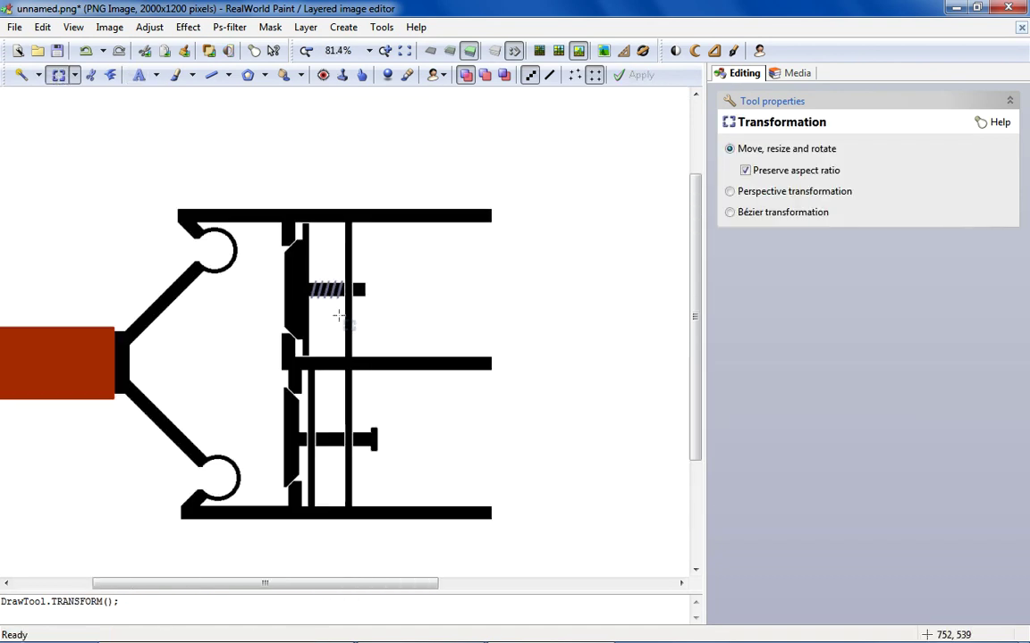
scroll(340, 317, "up", 3)
left_click_drag(257, 233, 418, 312)
right_click(337, 271)
left_click(401, 447)
scroll(361, 350, "down", 5)
scroll(343, 457, "up", 2)
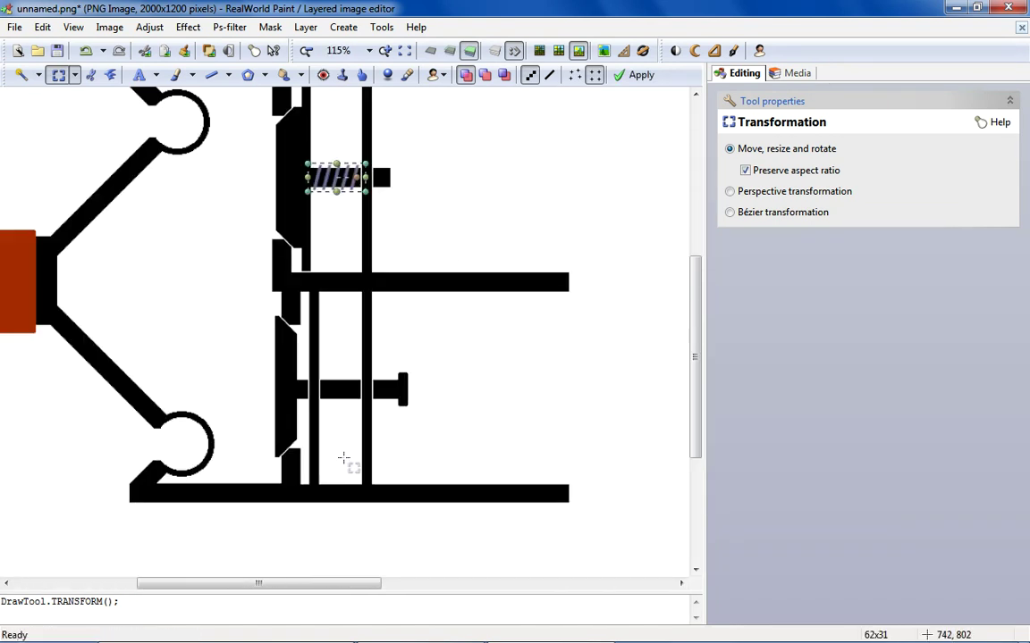
scroll(346, 414, "up", 1)
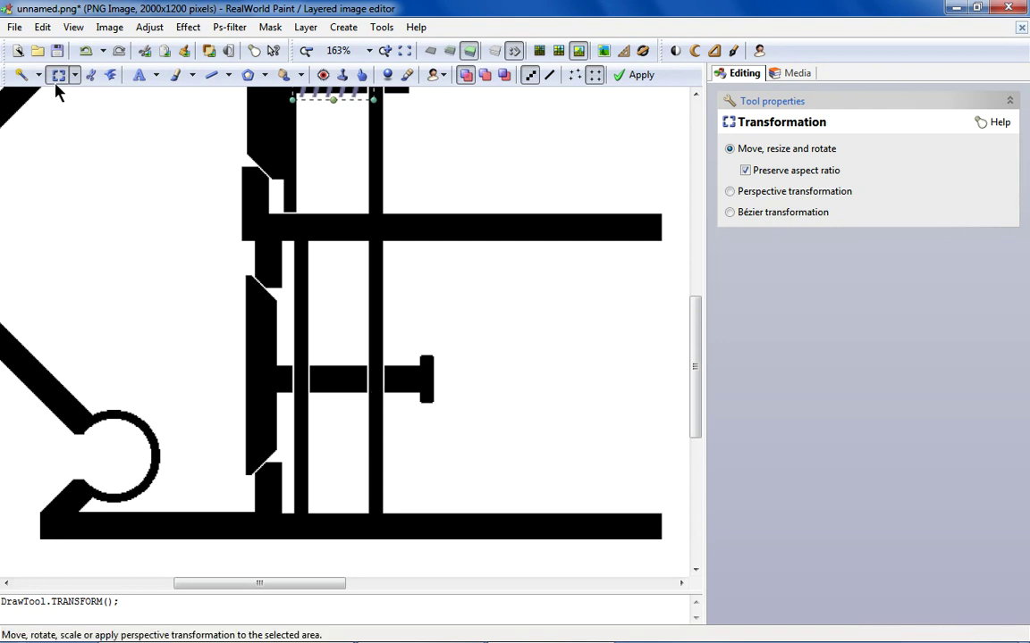
Copy the flanged end of the lower stem and paste it further right to lengthen the stem.
left_click_drag(394, 339, 521, 423)
left_click(316, 357)
mouse_move(310, 351)
left_mouse_down()
mouse_move(345, 390)
mouse_move(372, 370)
left_mouse_up()
mouse_move(480, 342)
left_mouse_down()
mouse_move(403, 384)
mouse_move(385, 416)
left_mouse_up()
right_click(404, 386)
left_click(465, 266)
scroll(465, 269, "up", 2)
right_click(423, 281)
left_click(499, 470)
left_click_drag(148, 185, 430, 425)
scroll(451, 375, "up", 2)
left_click(254, 245)
Extend the lower stem again by copying its flanged end and pasting it still further right, in line with the shaft.
left_click_drag(555, 304, 189, 564)
right_click(195, 491)
left_click(295, 370)
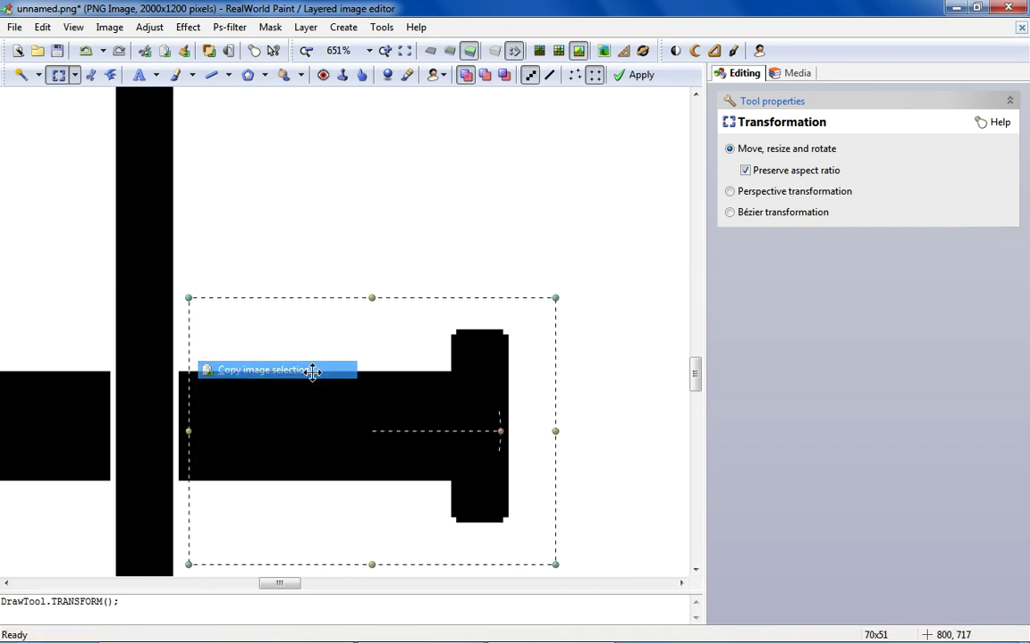
right_click(281, 500)
left_click(335, 398)
left_click_drag(92, 194, 518, 403)
key("Return")
scroll(344, 304, "down", 5)
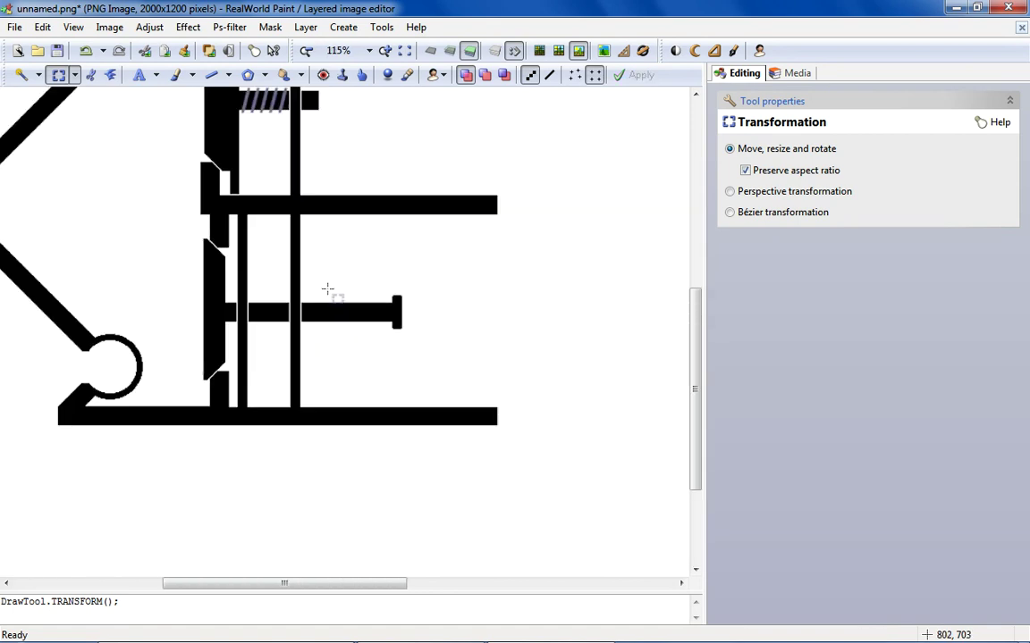
Select the five-slash coil section on the upper stem, about 52x35 pixels, and copy it.
scroll(227, 285, "up", 4)
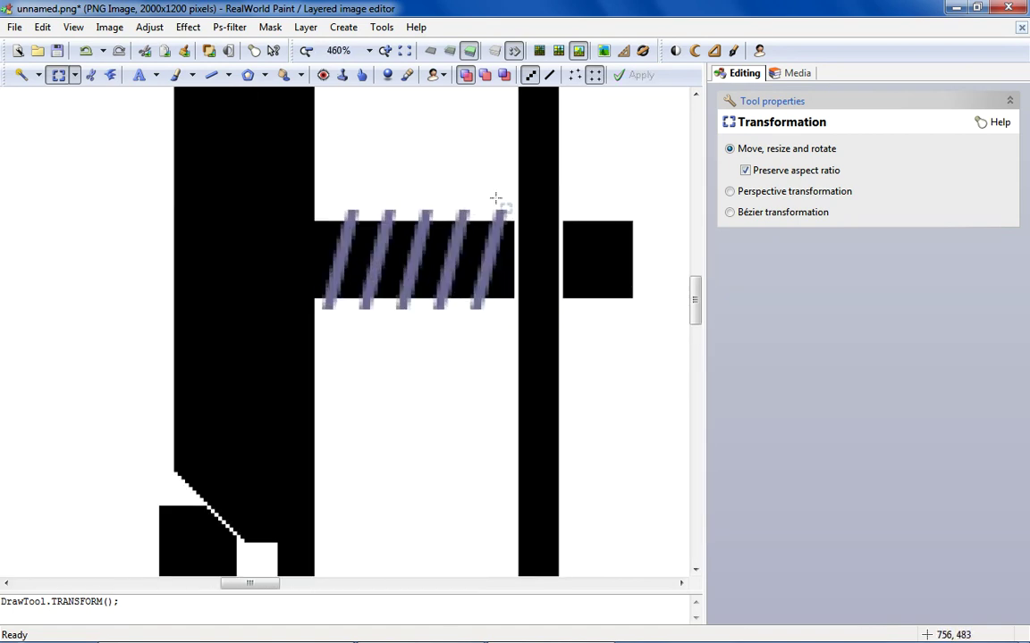
left_click_drag(509, 195, 313, 325)
right_click(294, 255)
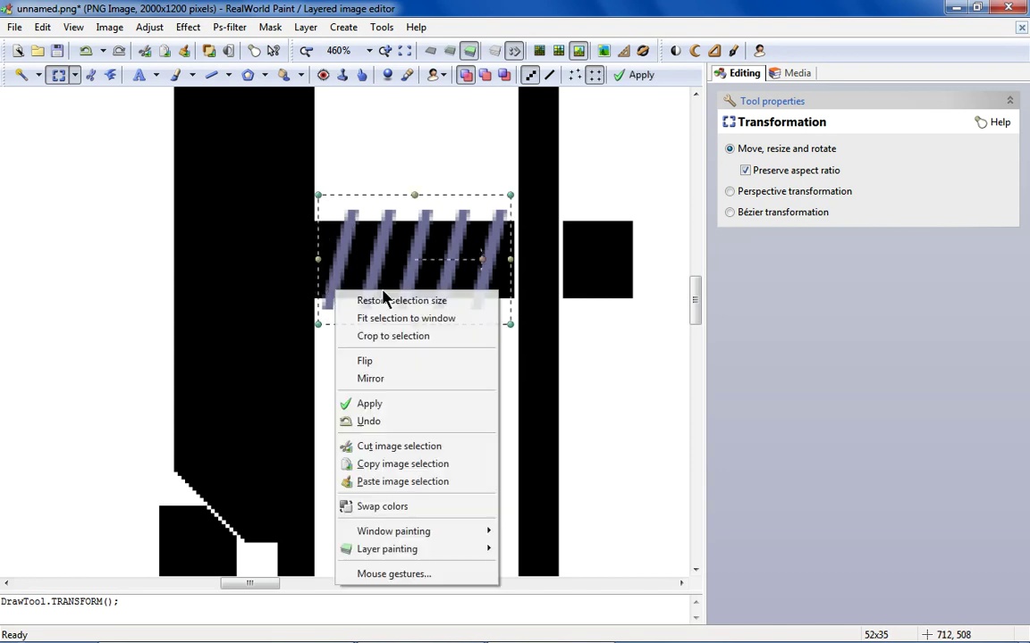
left_click(441, 463)
scroll(416, 526, "up", 2)
right_click(443, 334)
left_click(536, 506)
scroll(268, 322, "down", 6)
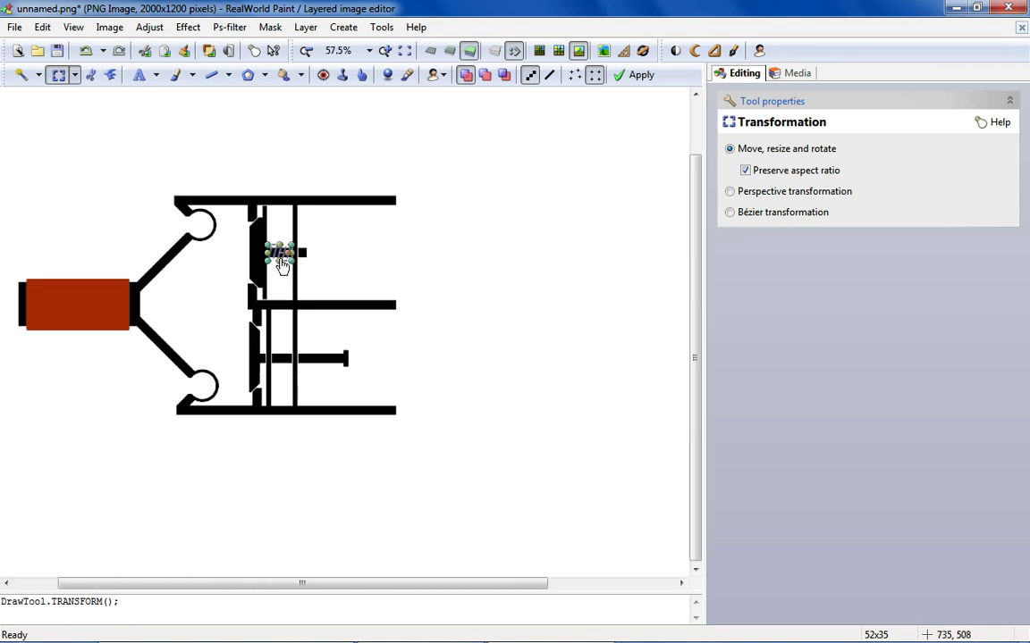
scroll(272, 250, "up", 4)
right_click(283, 256)
left_click(350, 427)
Paste the coil section onto the lower stem, starting just right of the second vertical bar.
scroll(322, 322, "down", 3)
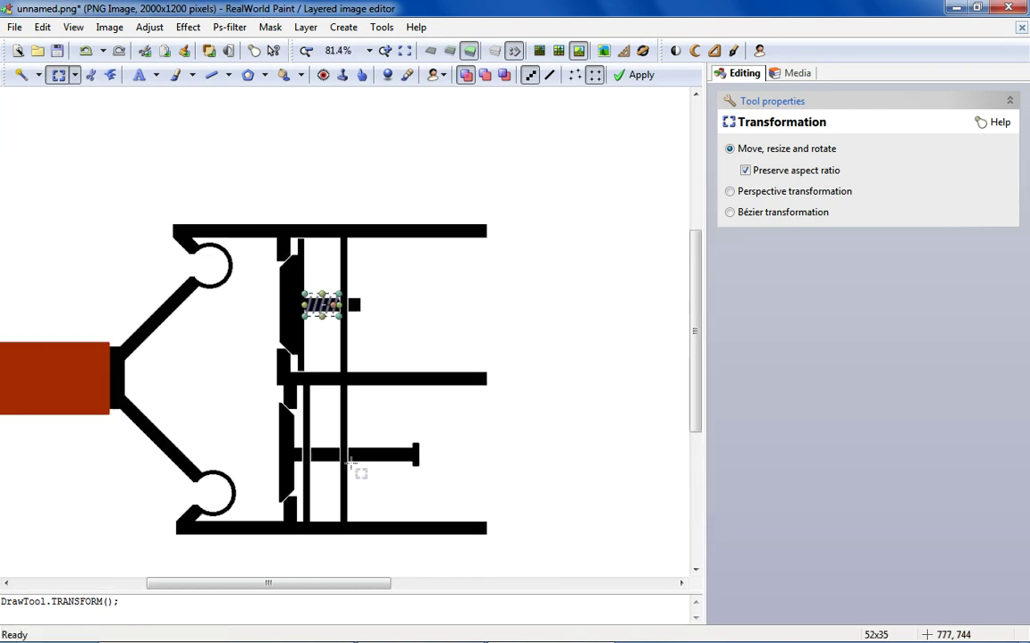
scroll(344, 393, "up", 4)
right_click(349, 380)
left_click(415, 276)
left_click_drag(72, 89, 367, 391)
scroll(395, 414, "up", 1)
scroll(372, 471, "up", 2)
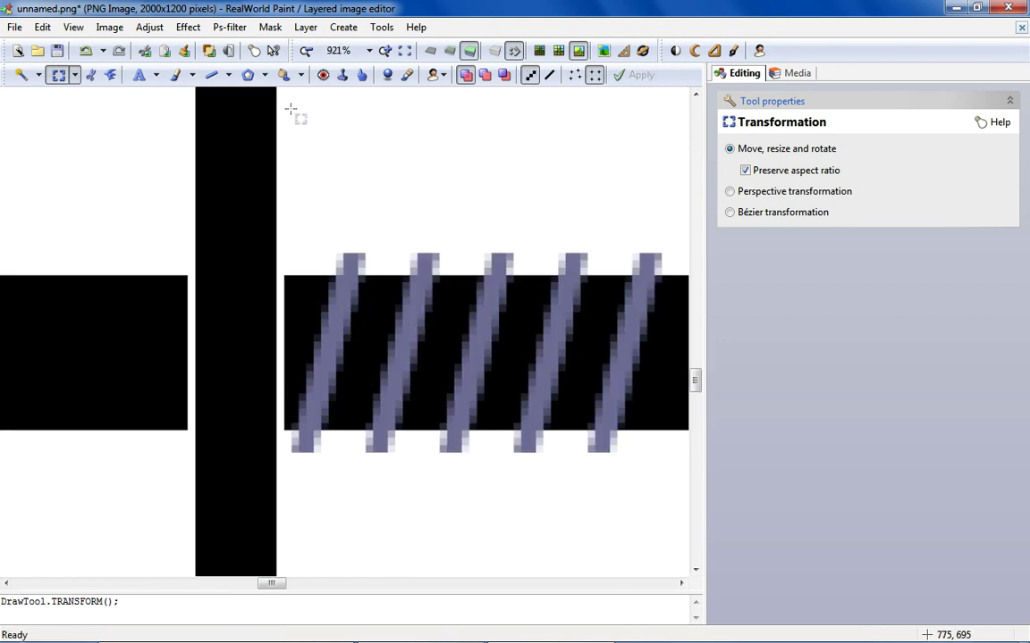
key("Return")
scroll(453, 265, "down", 6)
scroll(458, 238, "up", 6)
Try pasting a second coil section onto the lower stem, then undo it.
right_click(357, 192)
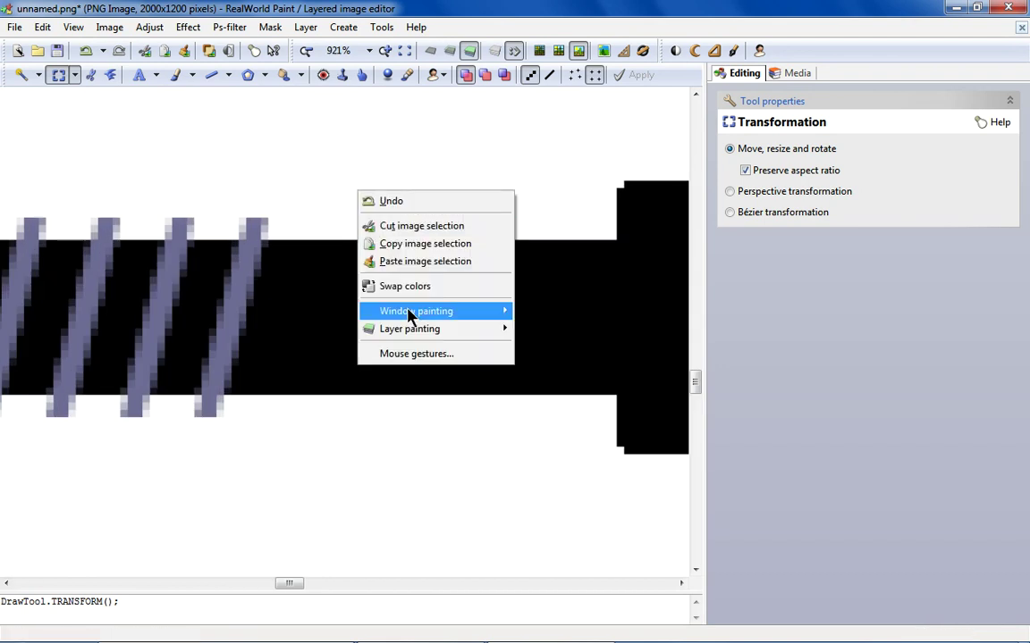
left_click(417, 261)
left_click_drag(2, 171, 210, 270)
left_click(86, 50)
Copy an area of about 60x37 pixels from the lower stem's coil and paste it further along to lengthen the coil.
scroll(168, 187, "down", 1)
left_click_drag(274, 177, 49, 305)
scroll(115, 287, "up", 2)
right_click(83, 251)
left_click(148, 420)
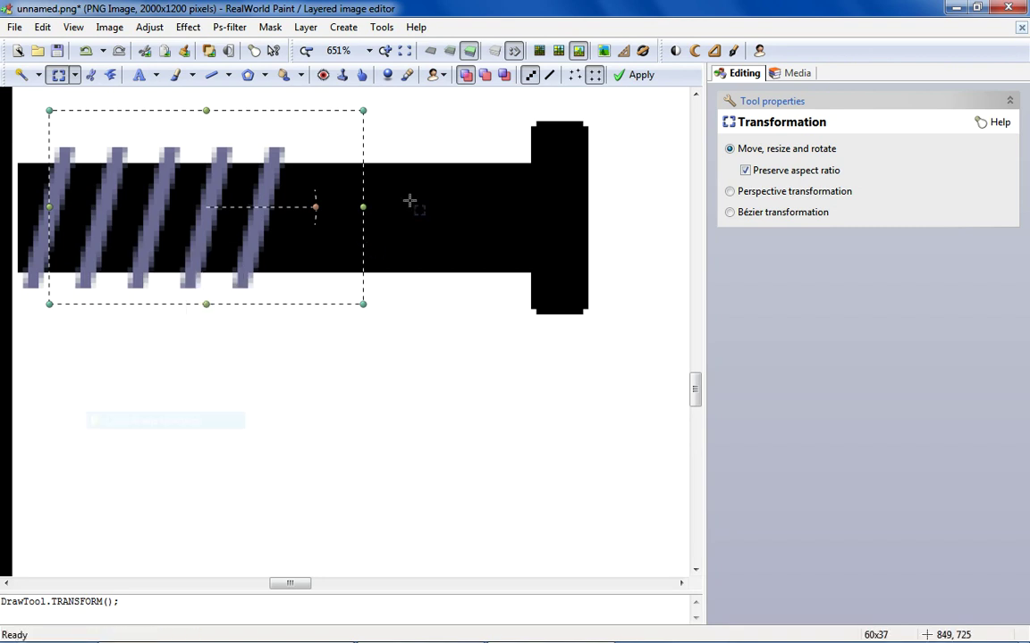
right_click(366, 241)
left_click(452, 396)
left_click_drag(97, 142, 297, 174)
Select the lower stem's flanged end, about 38x63 pixels, and move it left against the fifth slash of the coil.
scroll(223, 391, "down", 6)
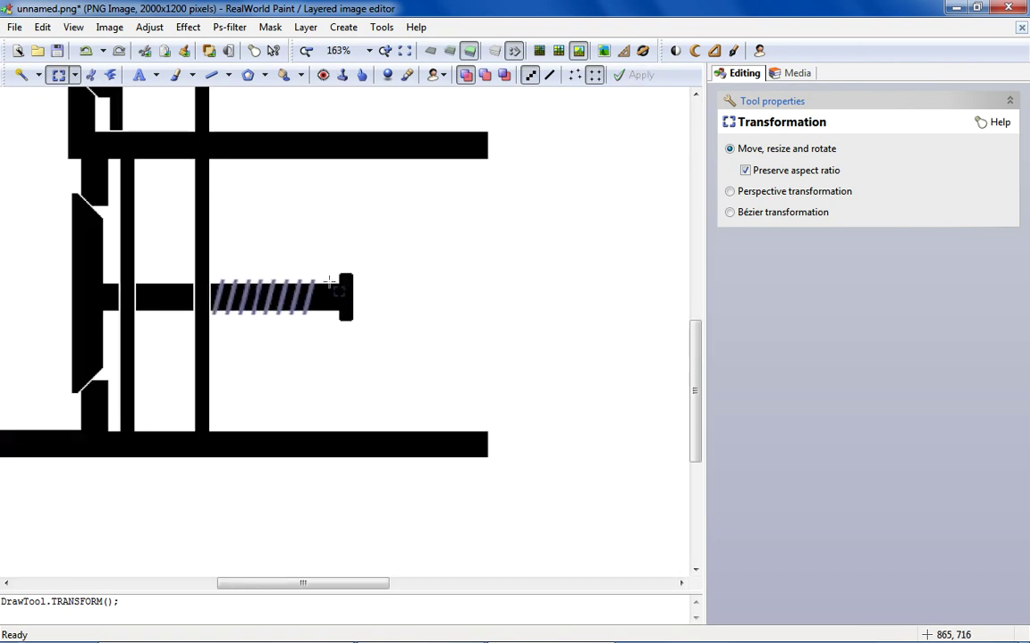
scroll(329, 282, "up", 5)
scroll(467, 213, "down", 2)
left_click_drag(484, 207, 296, 342)
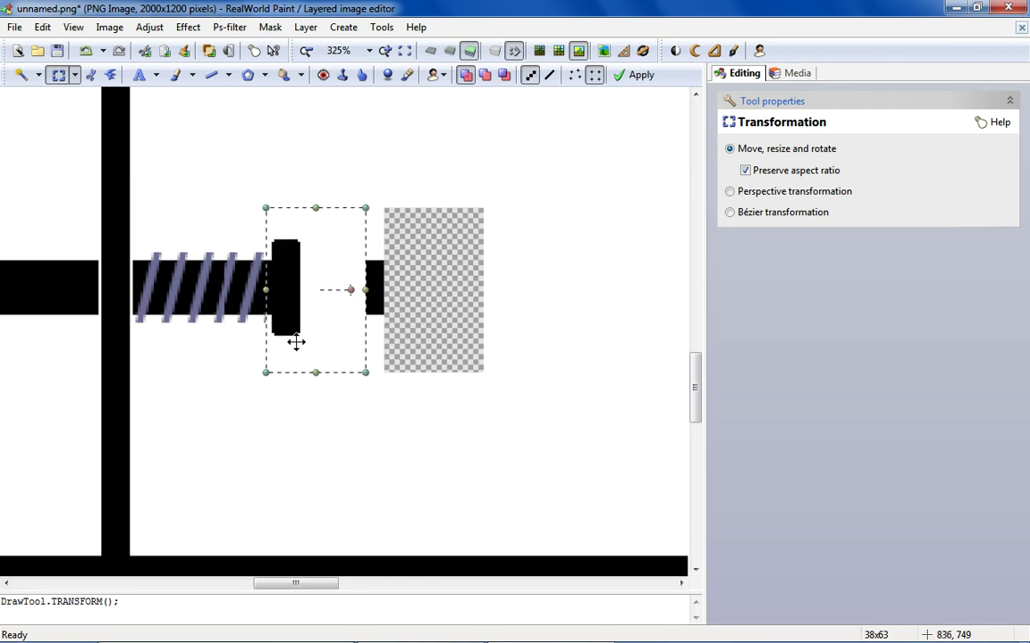
scroll(295, 340, "down", 4)
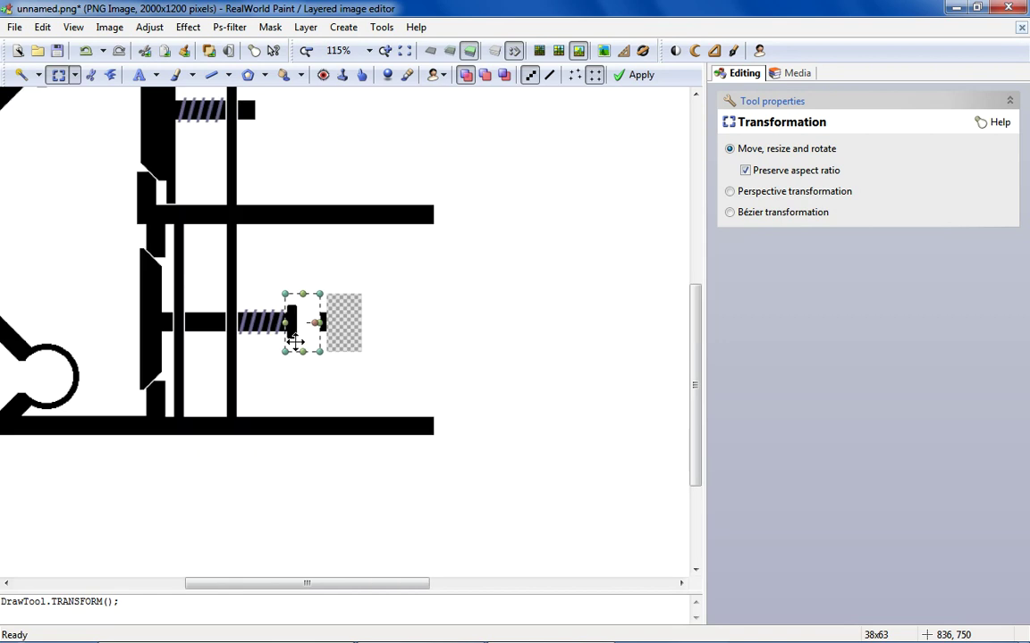
scroll(294, 341, "up", 6)
scroll(281, 308, "up", 3)
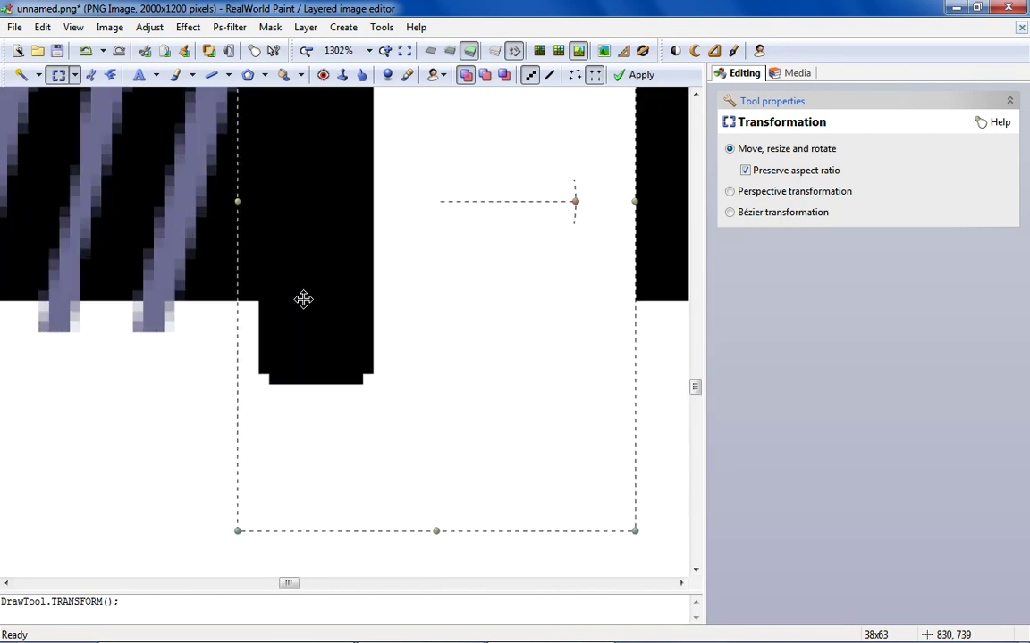
scroll(303, 299, "down", 4)
left_click(234, 109)
scroll(215, 159, "down", 4)
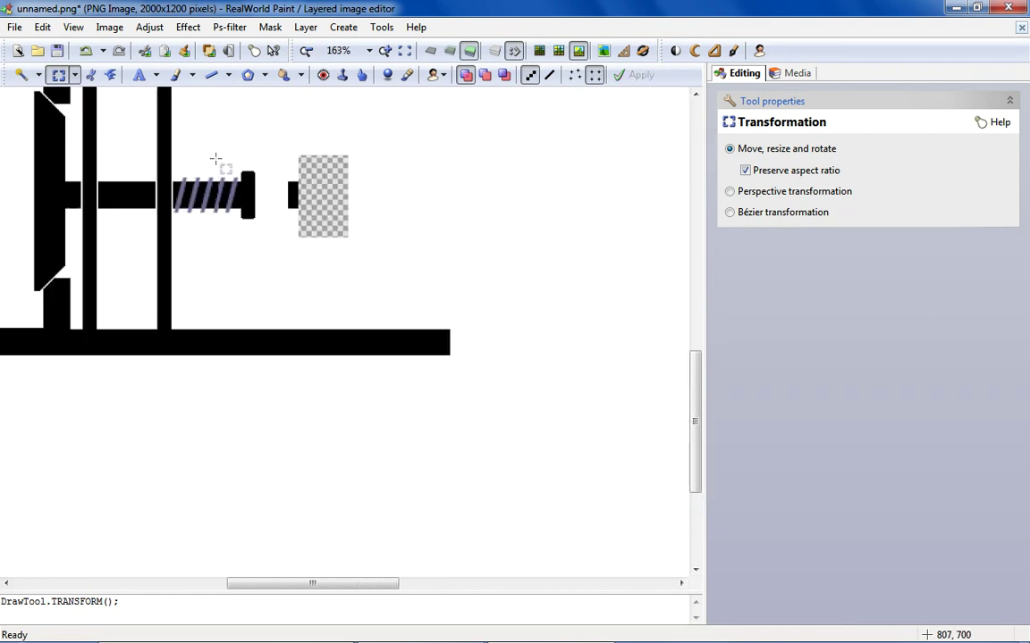
Flood-fill the transparent rectangle and the leftover stem stub beyond the flange with pale yellow FFFFD9.
left_click(283, 75)
scroll(291, 185, "up", 3)
left_click(354, 177)
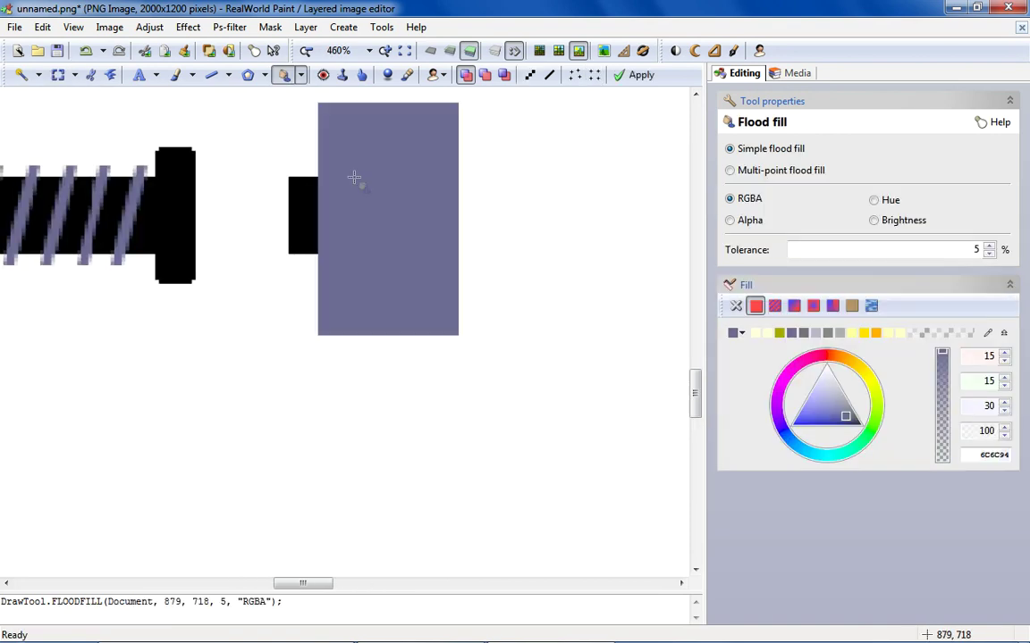
left_click(756, 332)
left_click(390, 244)
scroll(373, 298, "down", 4)
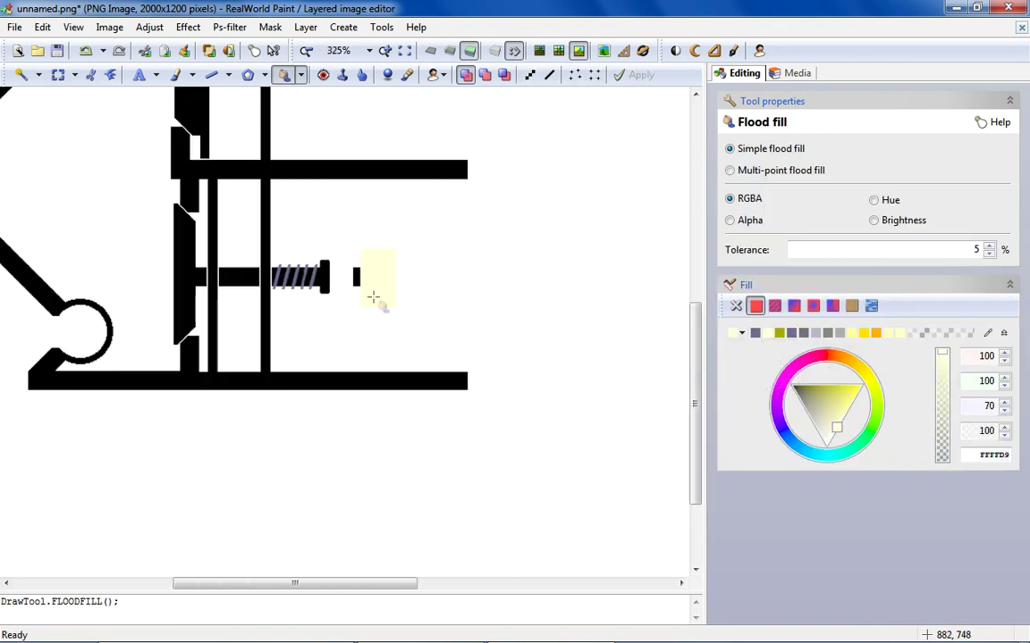
scroll(373, 298, "up", 2)
scroll(350, 287, "down", 7)
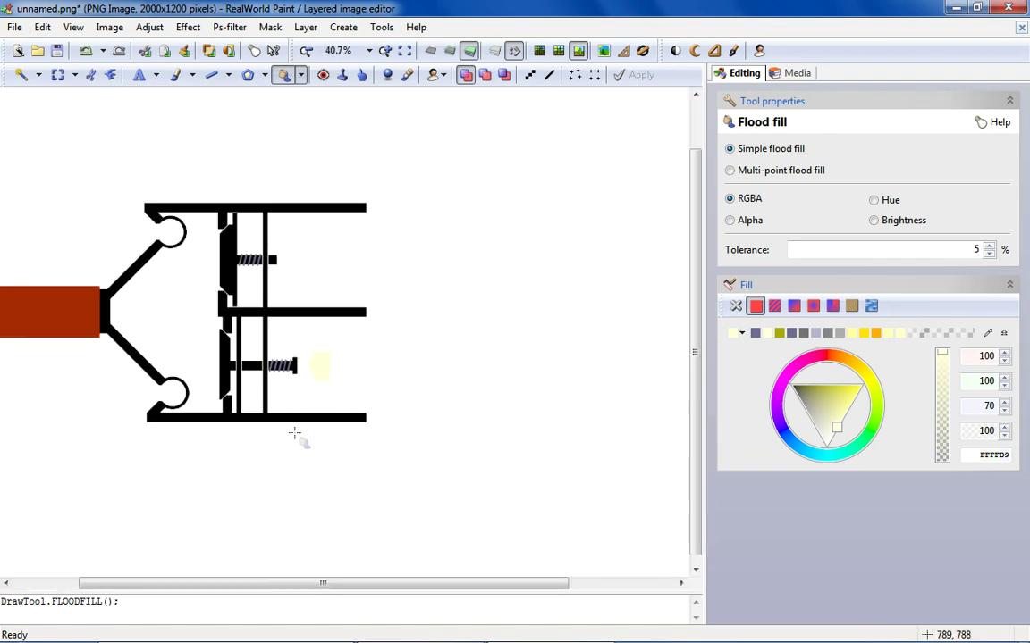
scroll(295, 433, "up", 10)
scroll(259, 204, "down", 6)
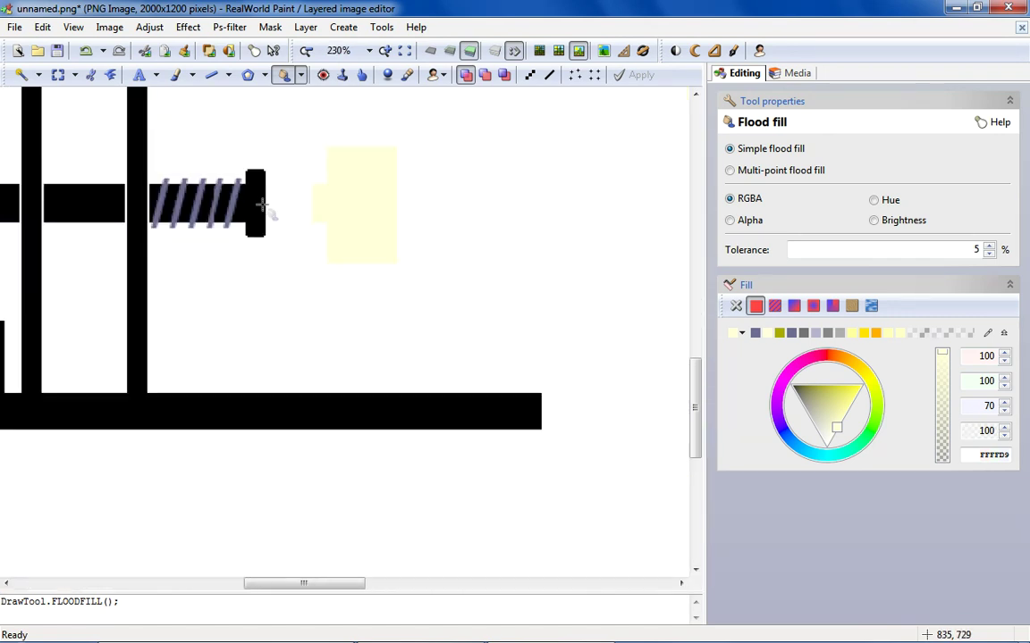
Flood-fill the leftover pale yellow area beyond the lower stem with white FFFFFF.
scroll(371, 213, "up", 5)
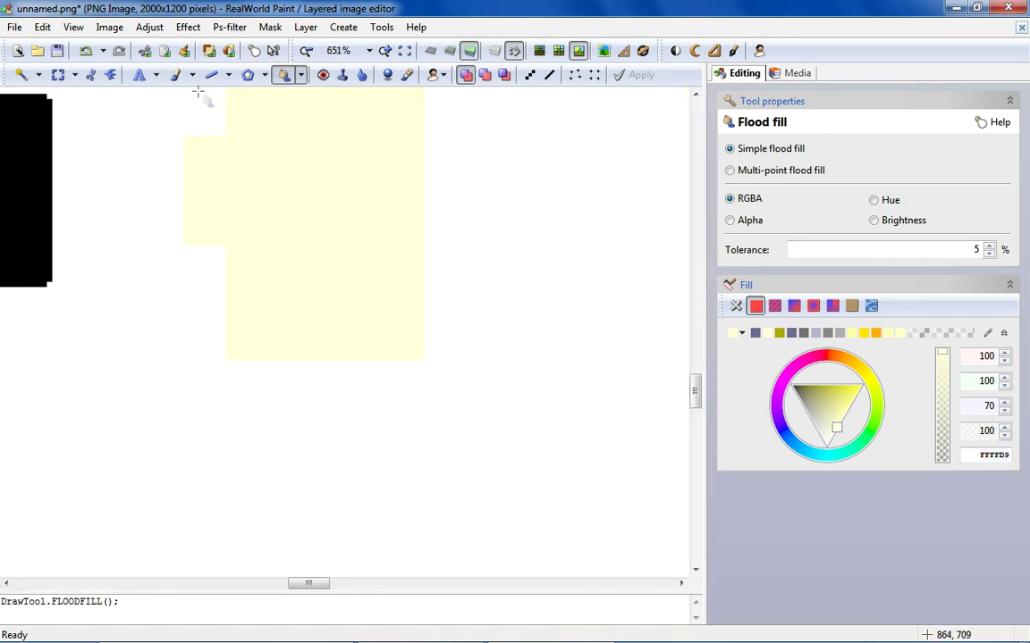
left_click(741, 332)
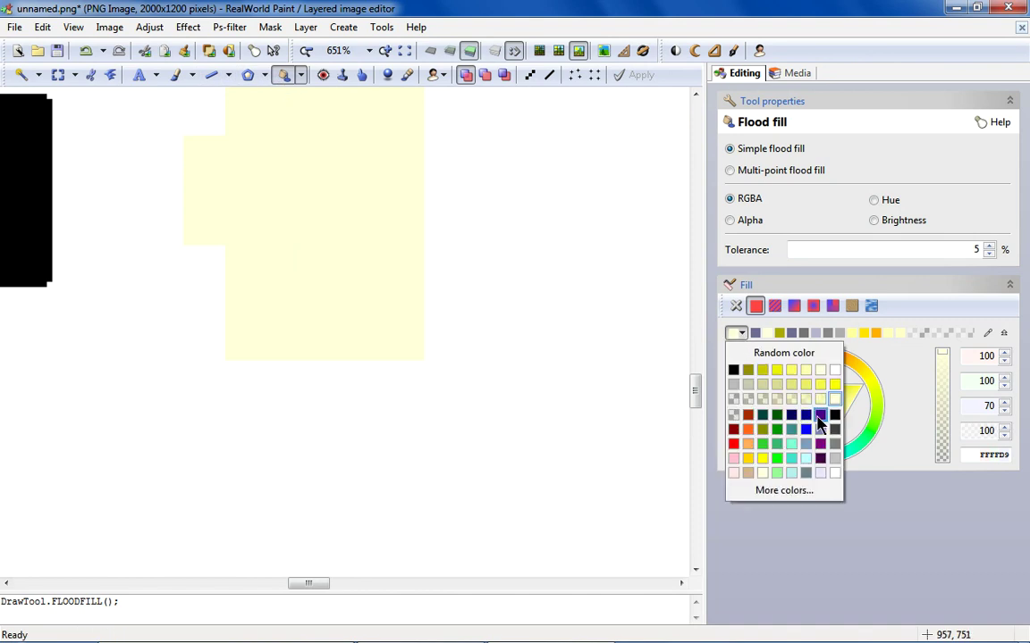
left_click(832, 475)
left_click(309, 181)
Select the whole diagram, about 1005x713 pixels, move it right toward the canvas centre and fill the vacated transparent area with white.
scroll(307, 180, "down", 7)
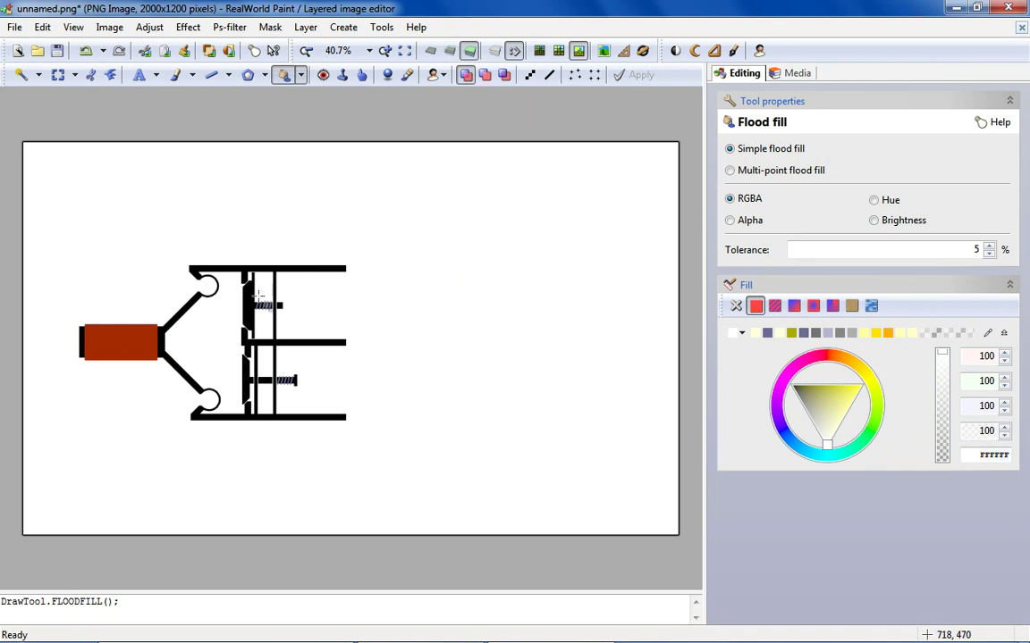
scroll(262, 391, "up", 1)
scroll(228, 362, "down", 2)
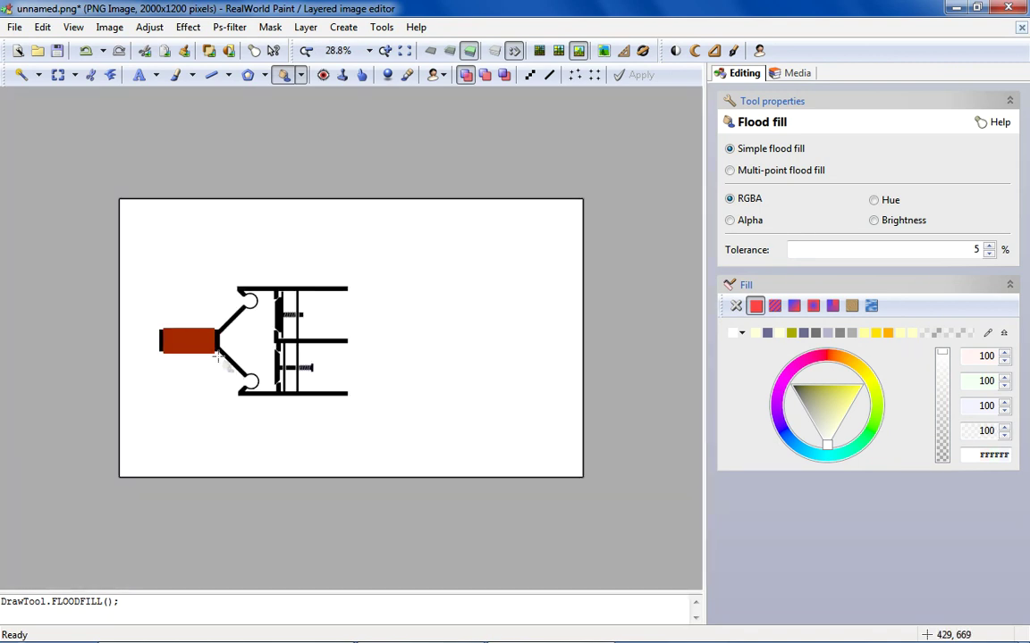
left_click(58, 74)
mouse_move(152, 262)
left_mouse_down()
mouse_move(357, 393)
mouse_move(384, 426)
left_mouse_up()
left_click_drag(340, 378, 432, 372)
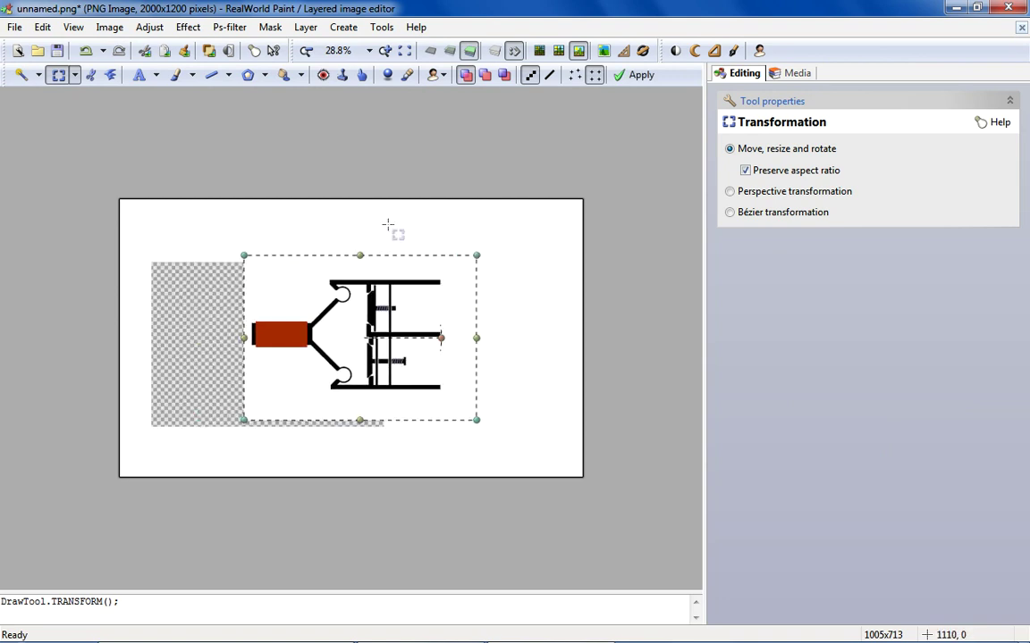
left_click(284, 75)
left_click(203, 327)
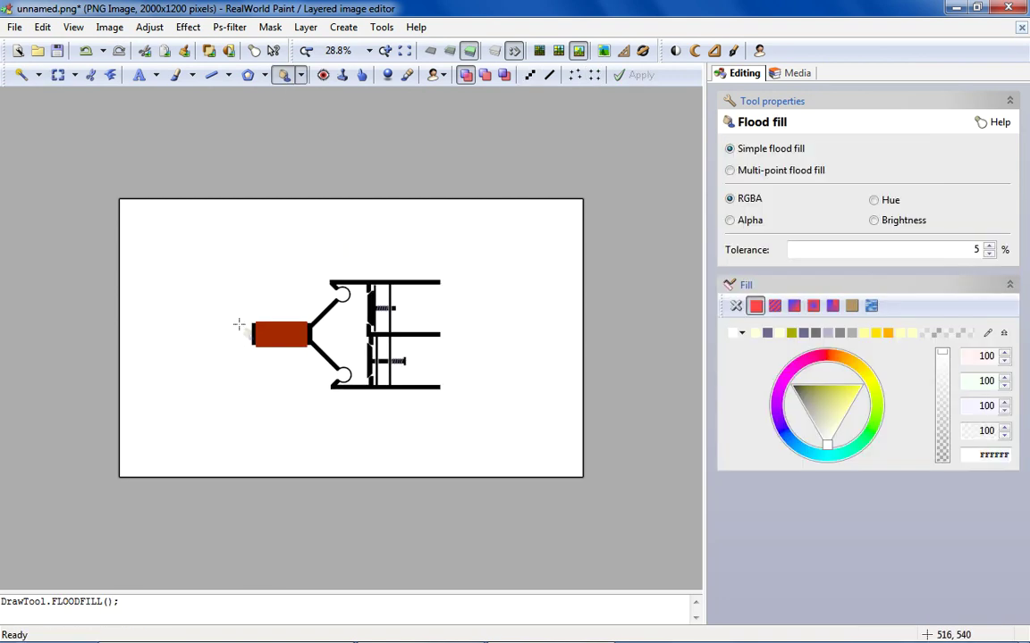
scroll(239, 325, "up", 2)
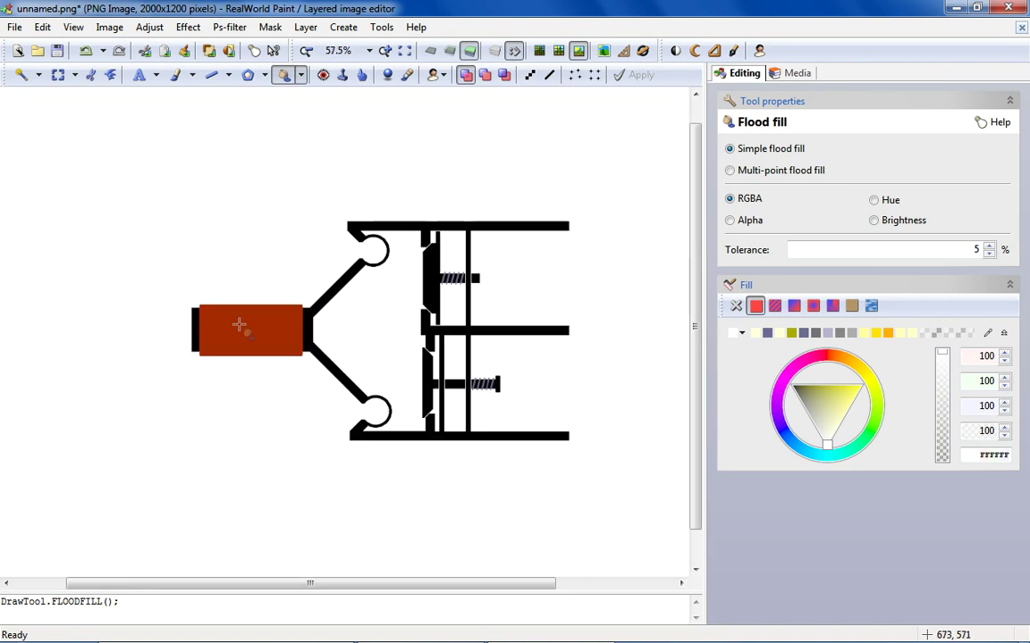
left_click(58, 75)
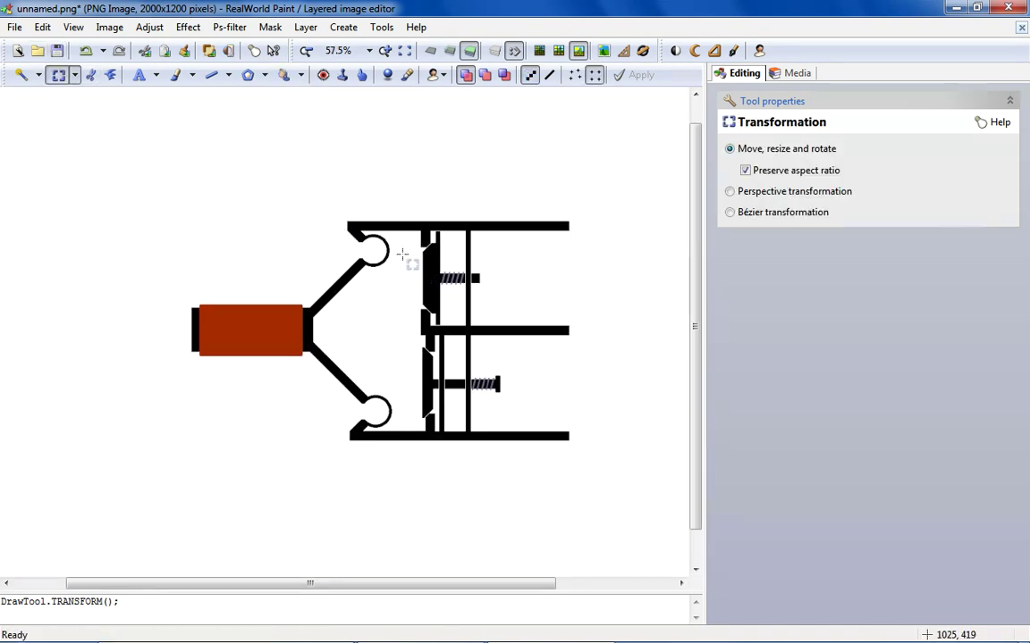
scroll(340, 266, "down", 2)
scroll(463, 314, "up", 2)
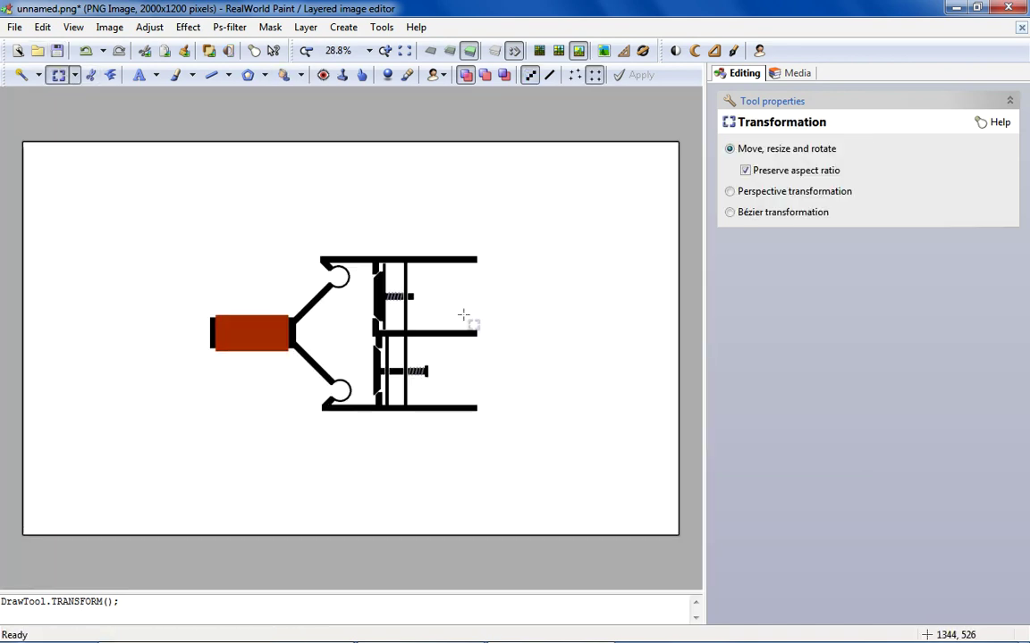
scroll(509, 301, "down", 1)
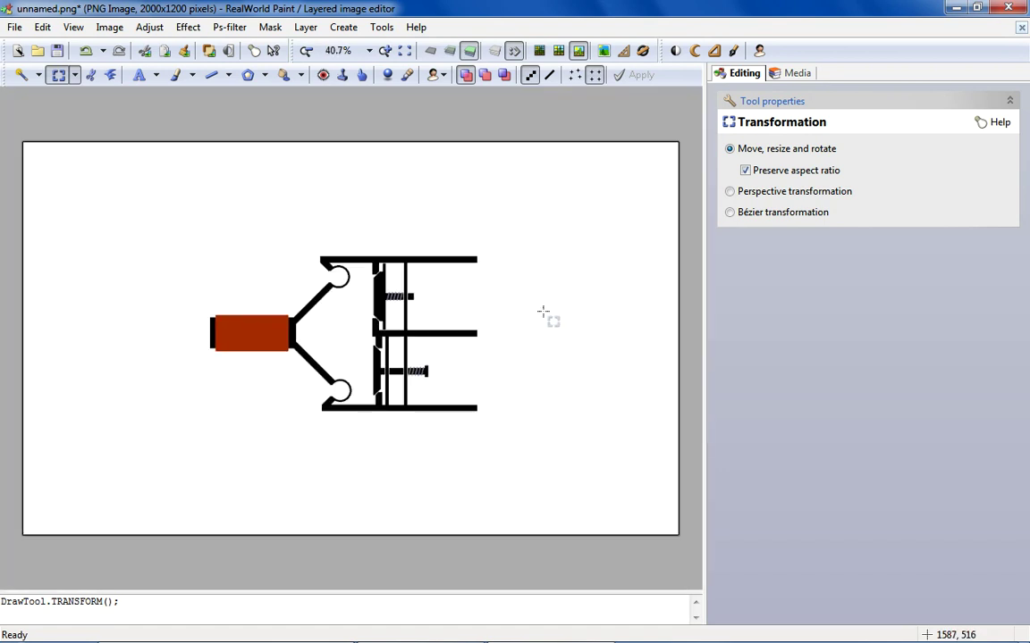
scroll(531, 306, "up", 1)
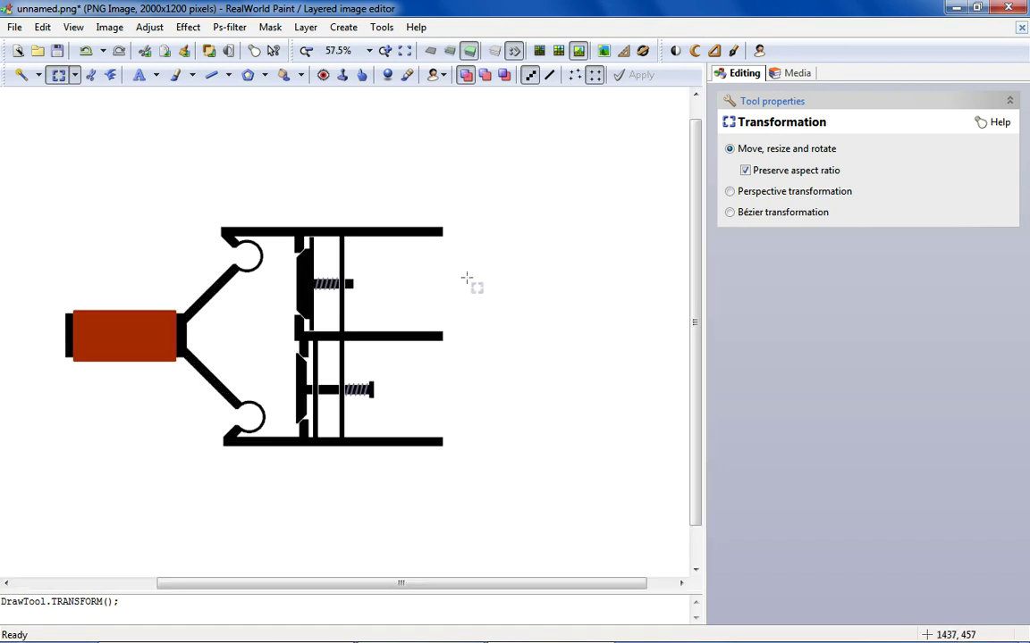
scroll(489, 288, "down", 1)
scroll(590, 331, "up", 2)
scroll(409, 331, "down", 2)
scroll(521, 329, "up", 2)
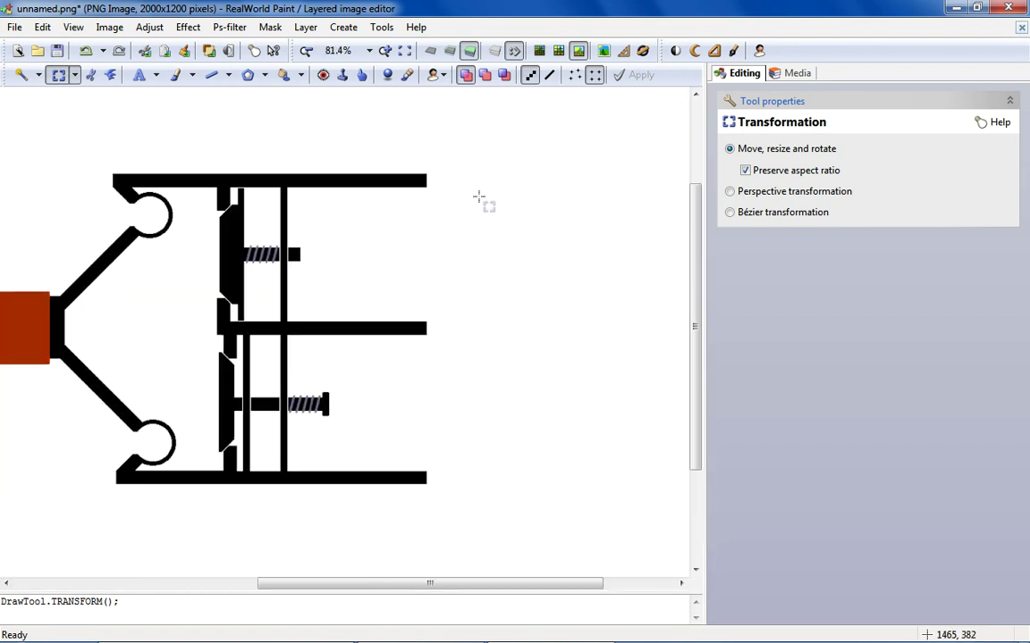
Draw a black line 20 pixels wide from the middle wall's right end, sloping up to the right over about 126x63 pixels.
left_click(212, 75)
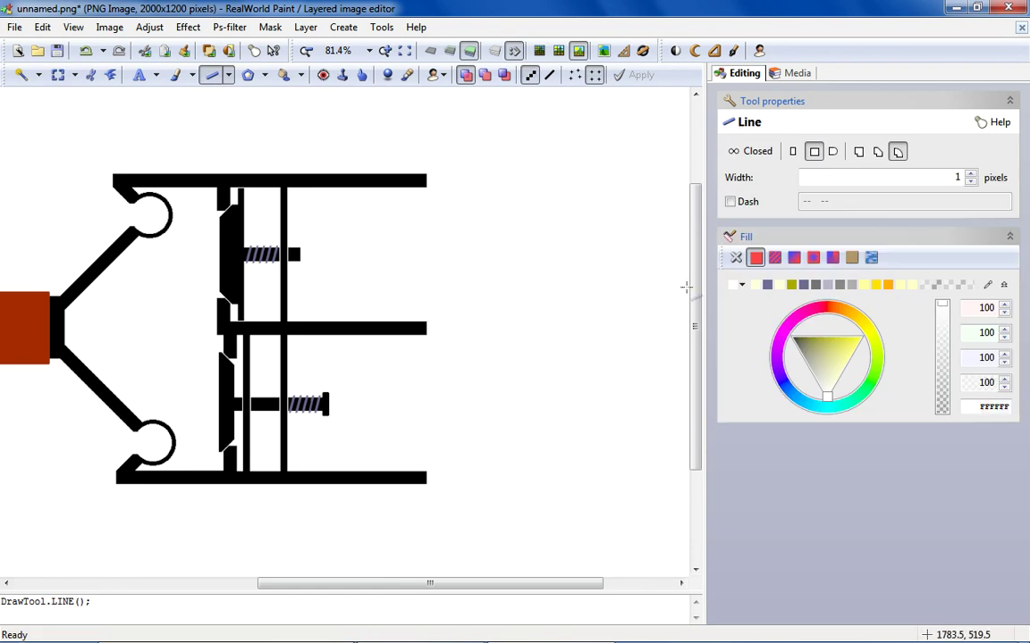
left_click(741, 284)
left_click(834, 353)
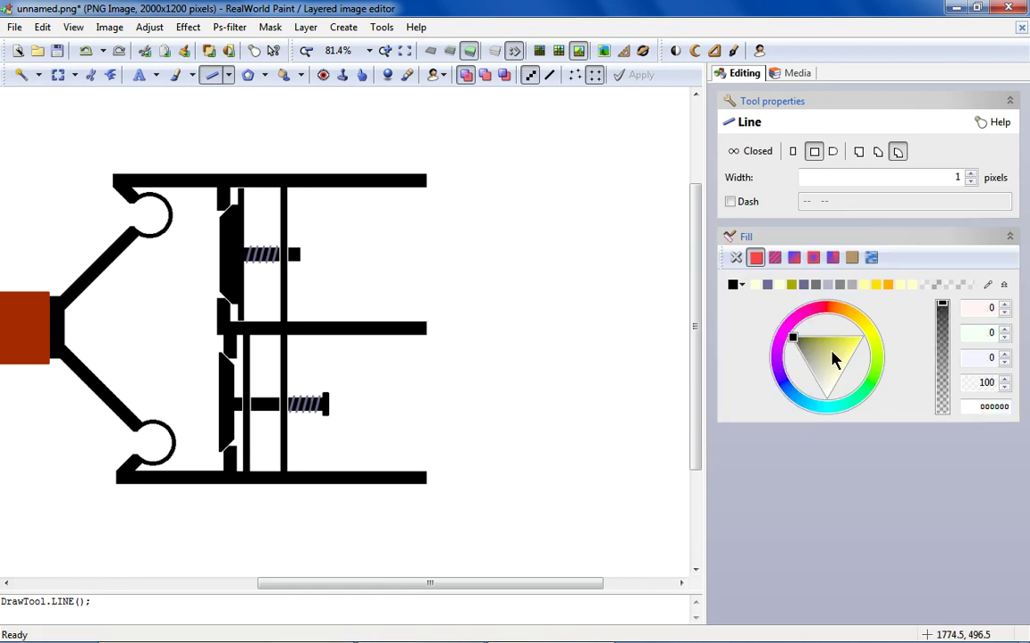
left_click_drag(422, 331, 479, 302)
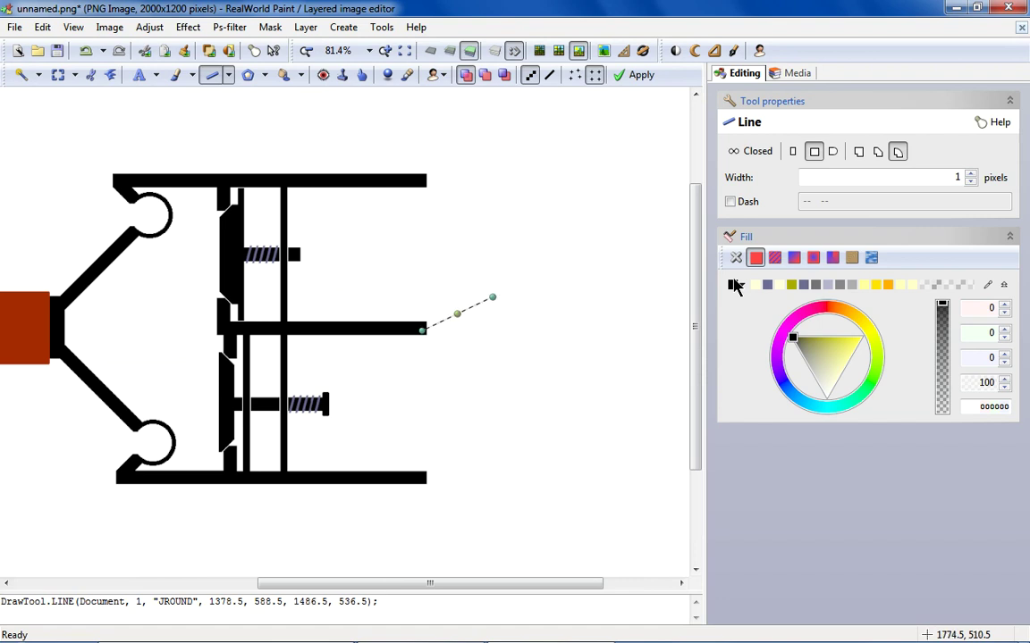
left_click(971, 174)
left_click(970, 174)
type("0")
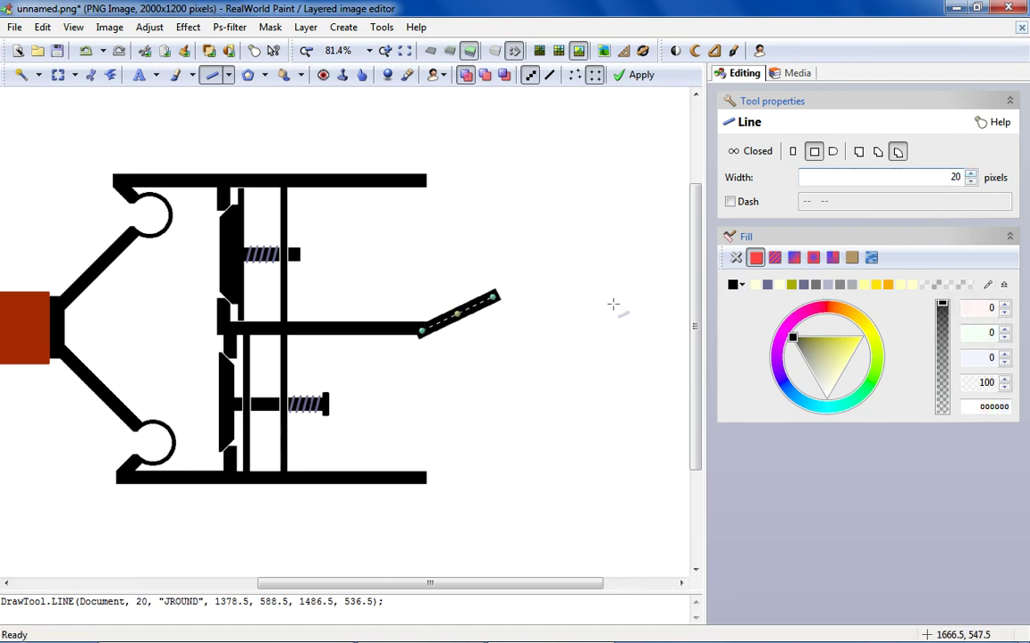
left_click_drag(496, 304, 472, 272)
scroll(500, 291, "up", 4)
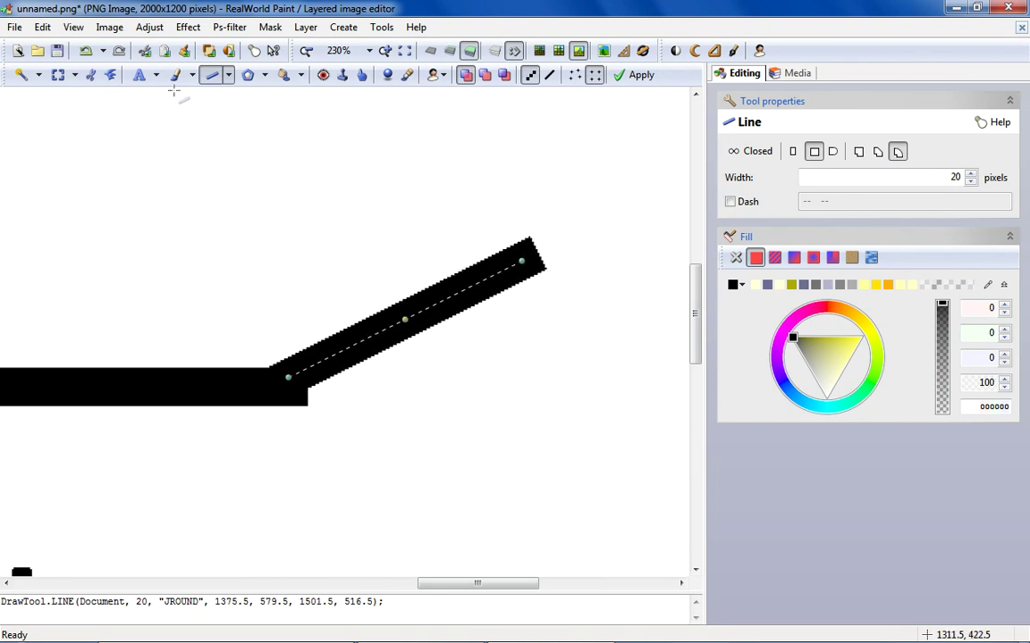
Select the sloped arm with the end of the middle wall, about 239x128 pixels, then copy and paste it.
left_click(58, 75)
left_click_drag(160, 151, 601, 386)
right_click(403, 300)
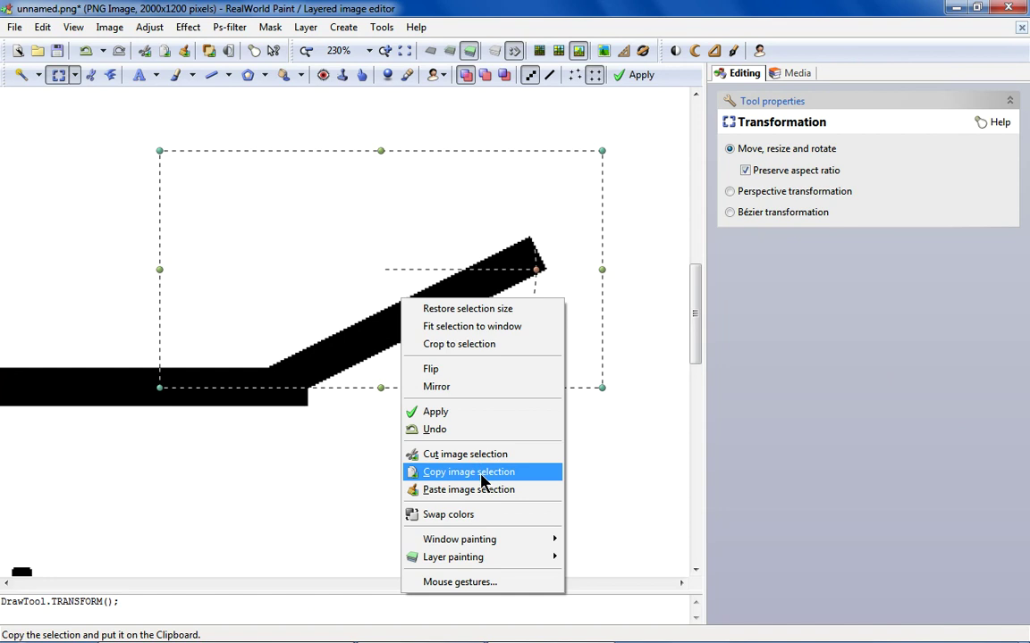
left_click(461, 462)
right_click(75, 200)
left_click(164, 397)
right_click(89, 186)
left_click(158, 256)
right_click(99, 141)
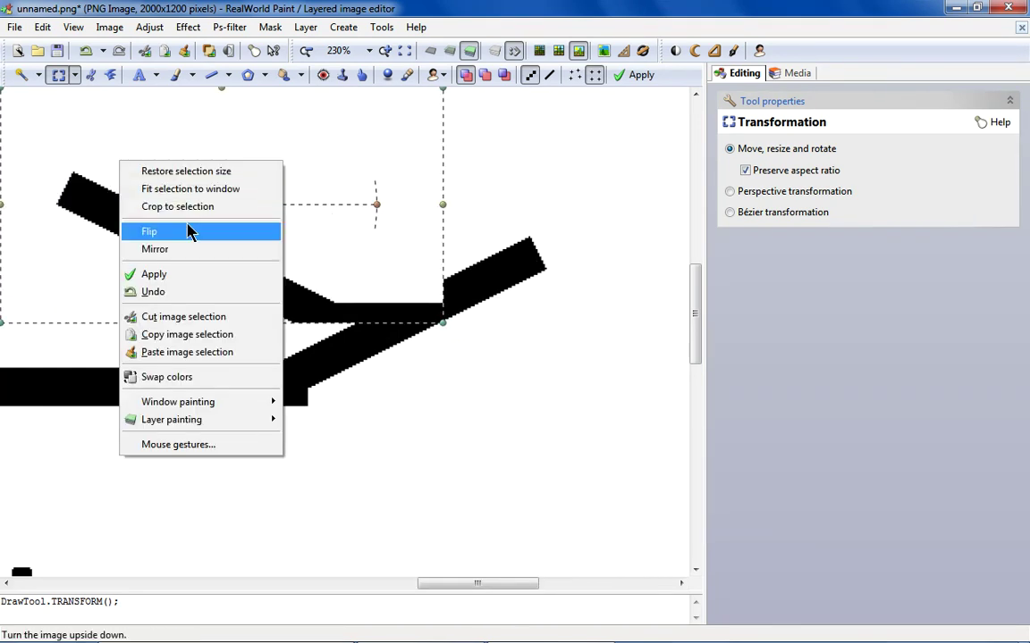
left_click(178, 245)
Move the pasted arm below the middle wall's right end and flip it upside down to complete a symmetric Y-shaped fork.
left_click_drag(168, 177, 315, 470)
right_click(275, 284)
left_click(318, 348)
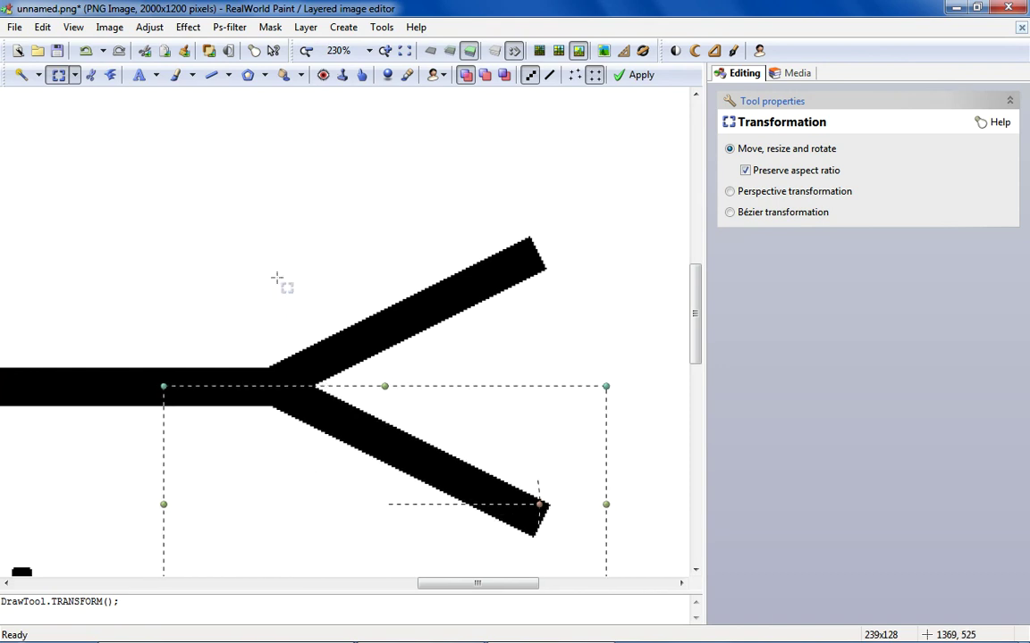
scroll(284, 305, "up", 4)
scroll(271, 304, "down", 7)
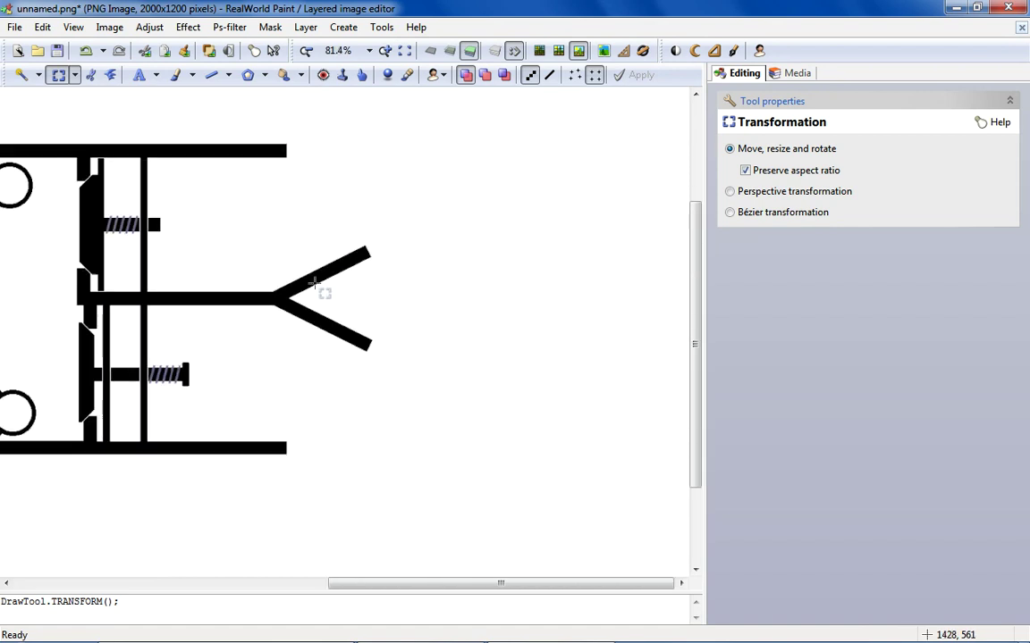
Select the upper half of the fork along the middle wall's centreline, about 225x100 pixels, and copy it.
scroll(295, 271, "up", 3)
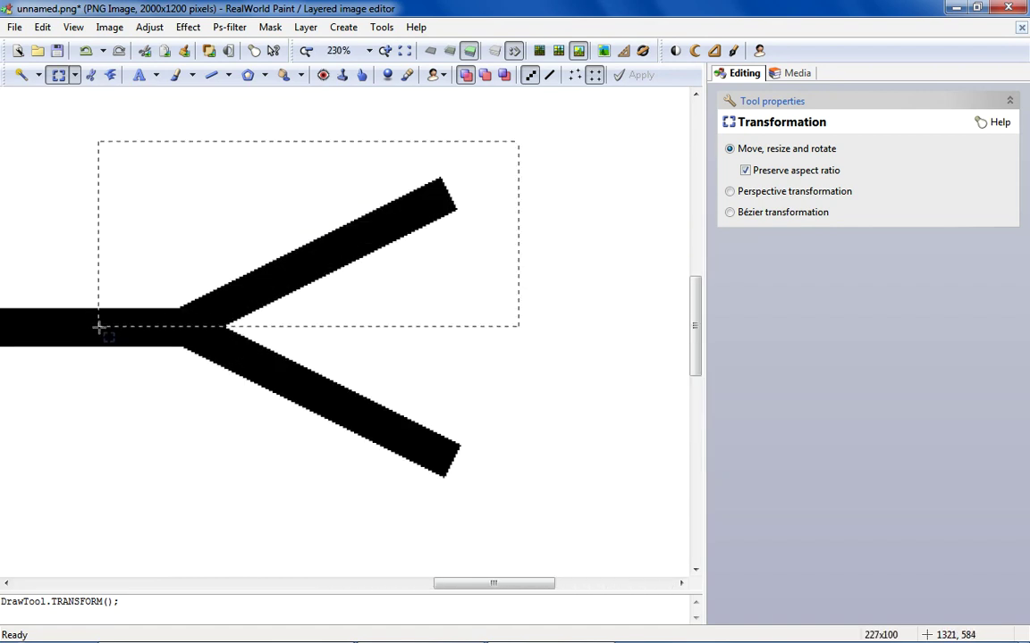
scroll(103, 325, "up", 2)
right_click(179, 275)
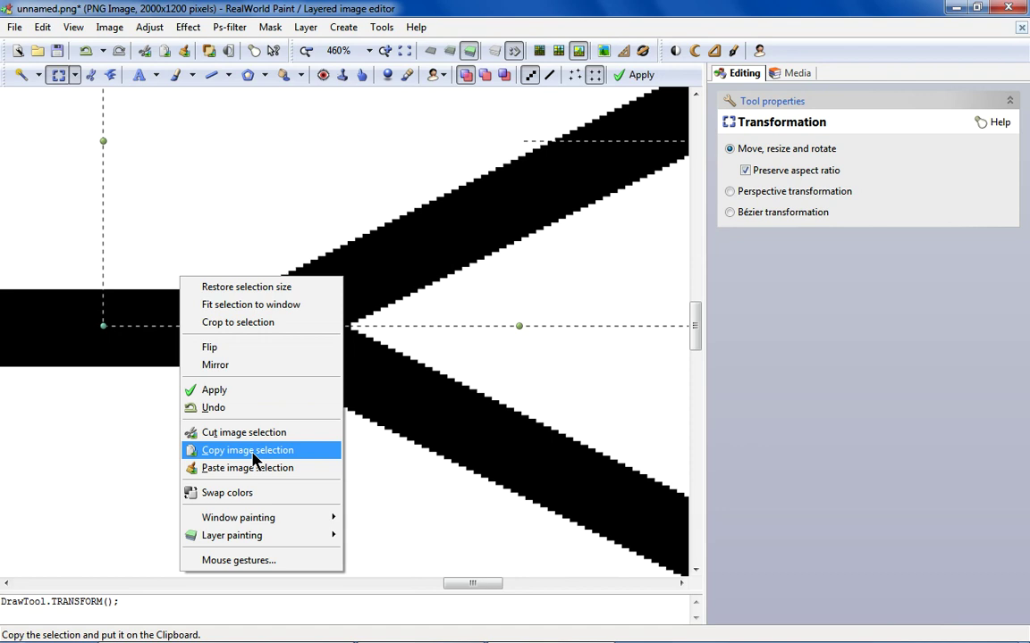
left_click(230, 449)
Paste the copied arm and place it on the upper wall's right end so that it slopes up to the right.
scroll(255, 450, "down", 4)
scroll(233, 358, "up", 1)
scroll(221, 260, "down", 1)
scroll(212, 154, "up", 4)
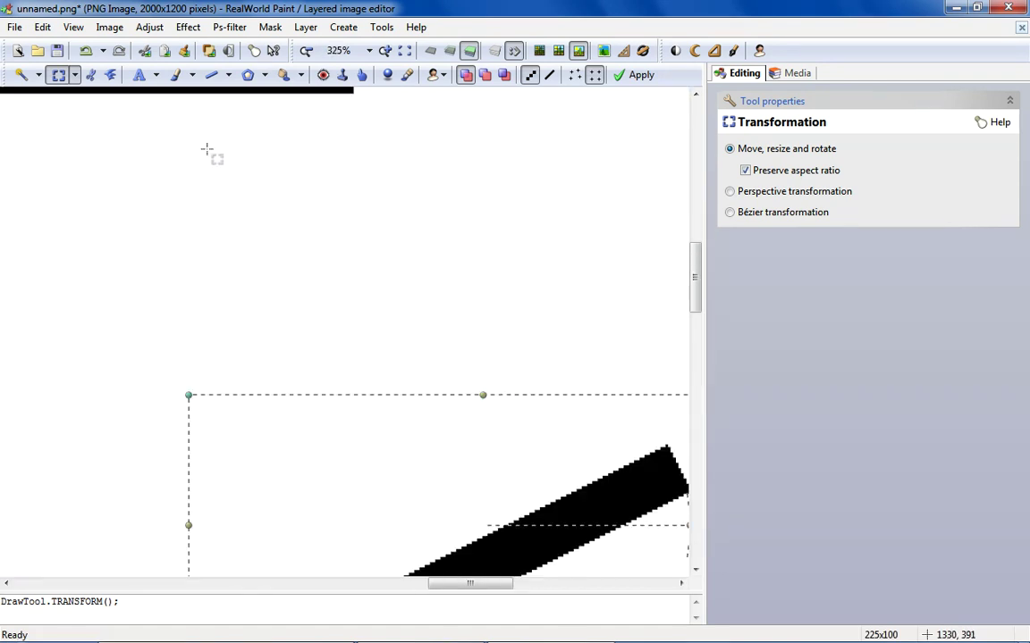
scroll(212, 149, "down", 5)
scroll(481, 143, "up", 1)
scroll(481, 143, "up", 1)
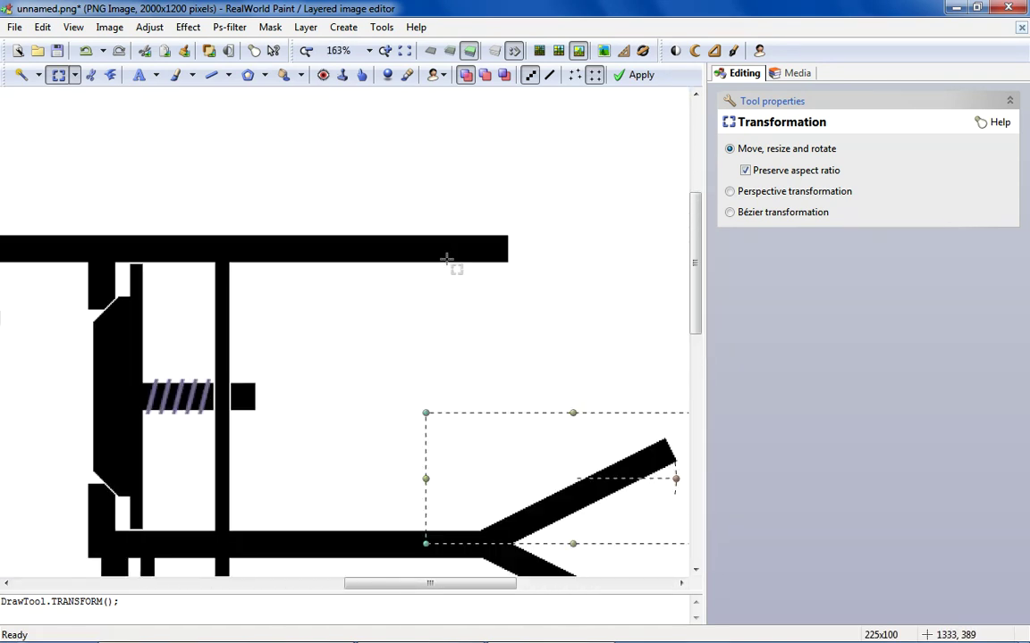
mouse_move(462, 585)
left_mouse_down()
mouse_move(489, 592)
mouse_move(420, 588)
left_mouse_up()
right_click(479, 398)
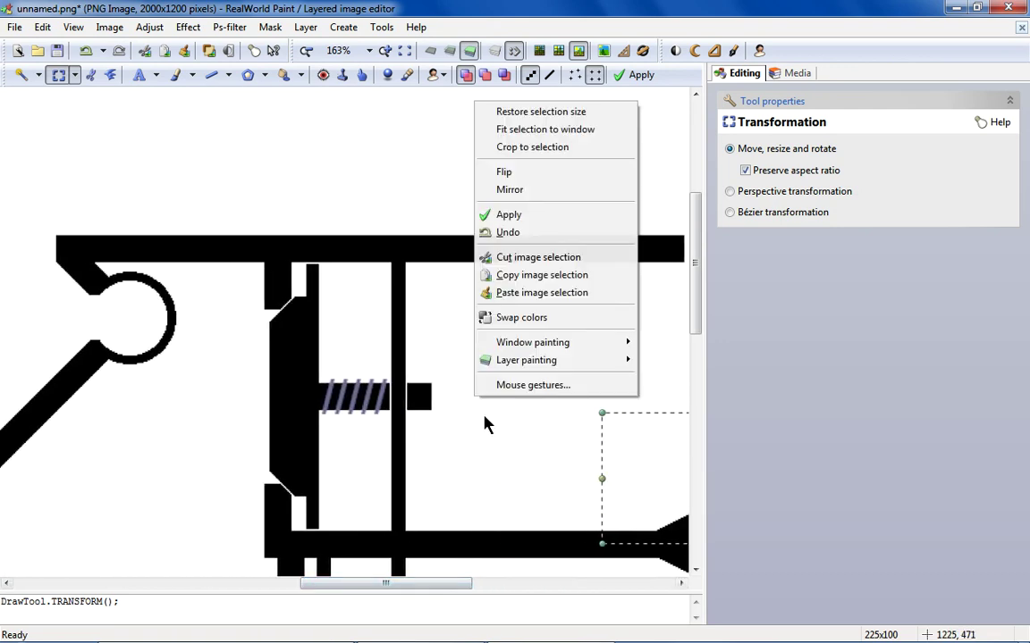
left_click(540, 295)
left_click_drag(165, 173, 654, 202)
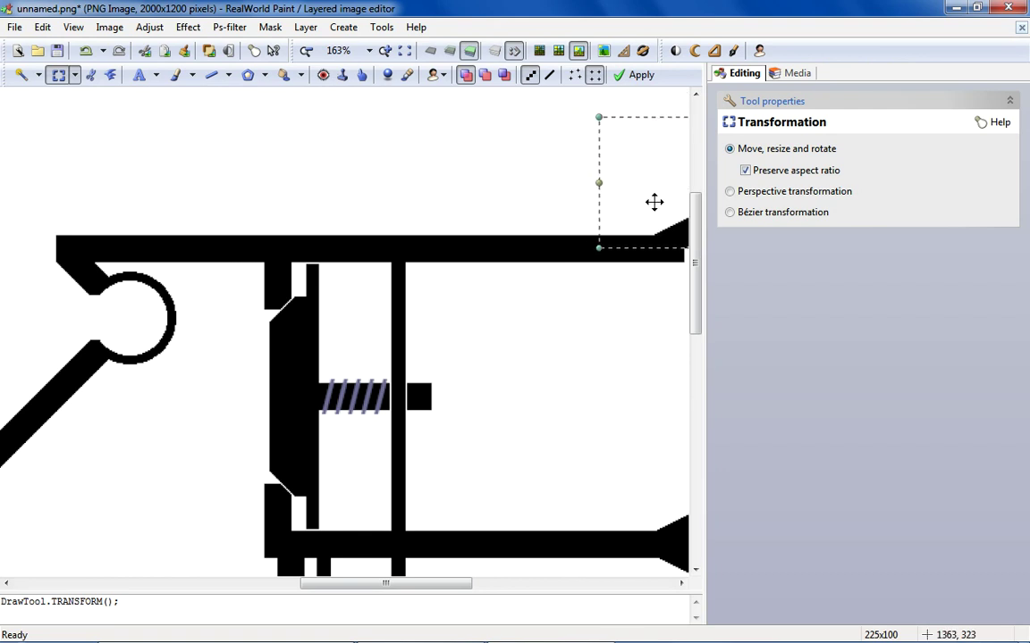
scroll(642, 220, "down", 2)
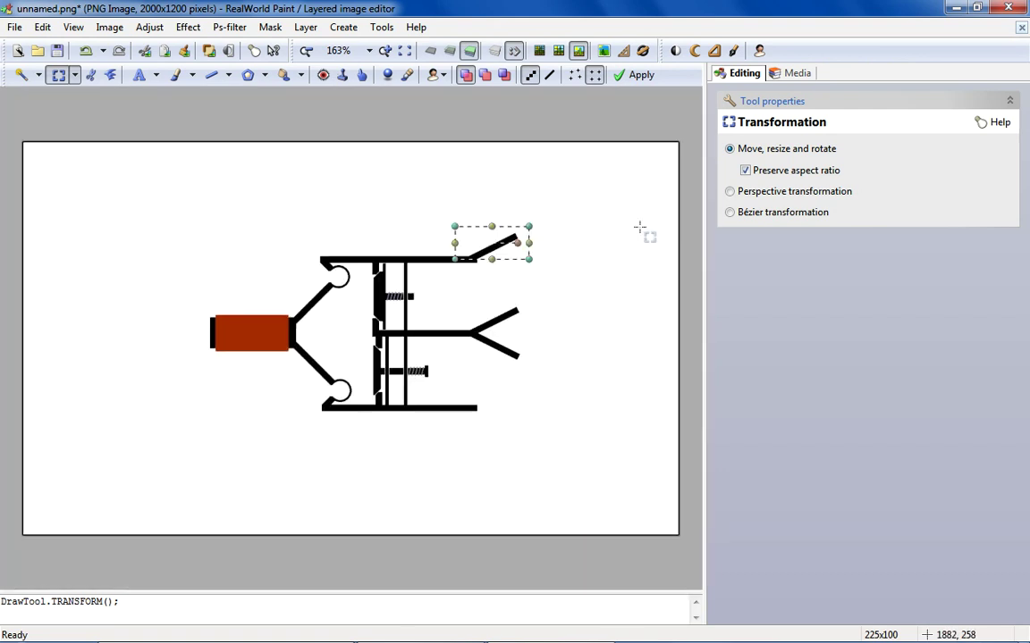
scroll(604, 234, "up", 2)
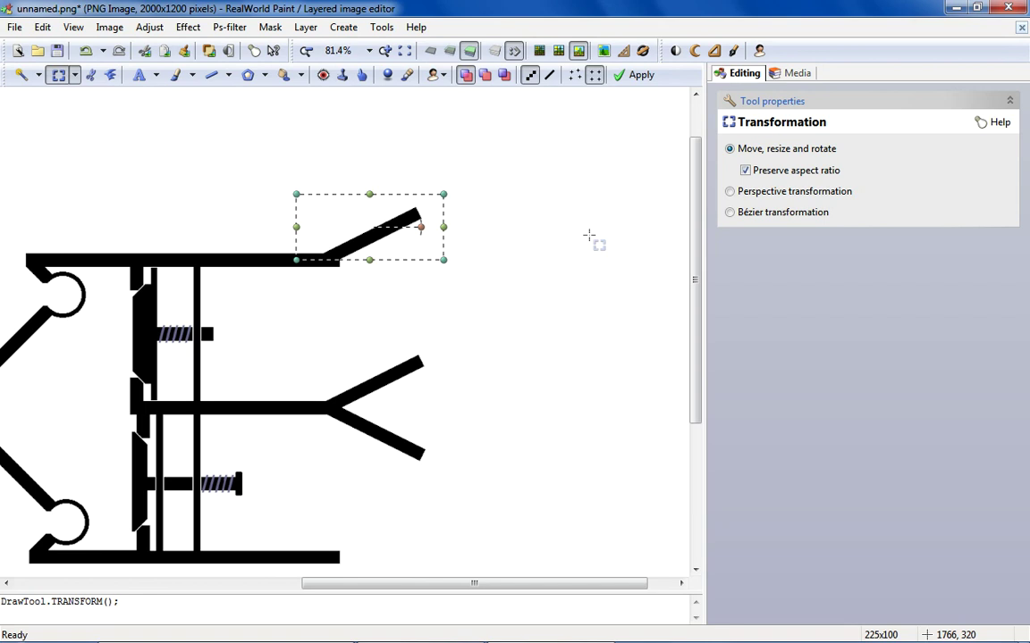
Cover the protruding corner under the upper wall's bend with a white line 20 pixels wide, laid along the arm's lower edge.
scroll(378, 261, "up", 3)
left_click(211, 75)
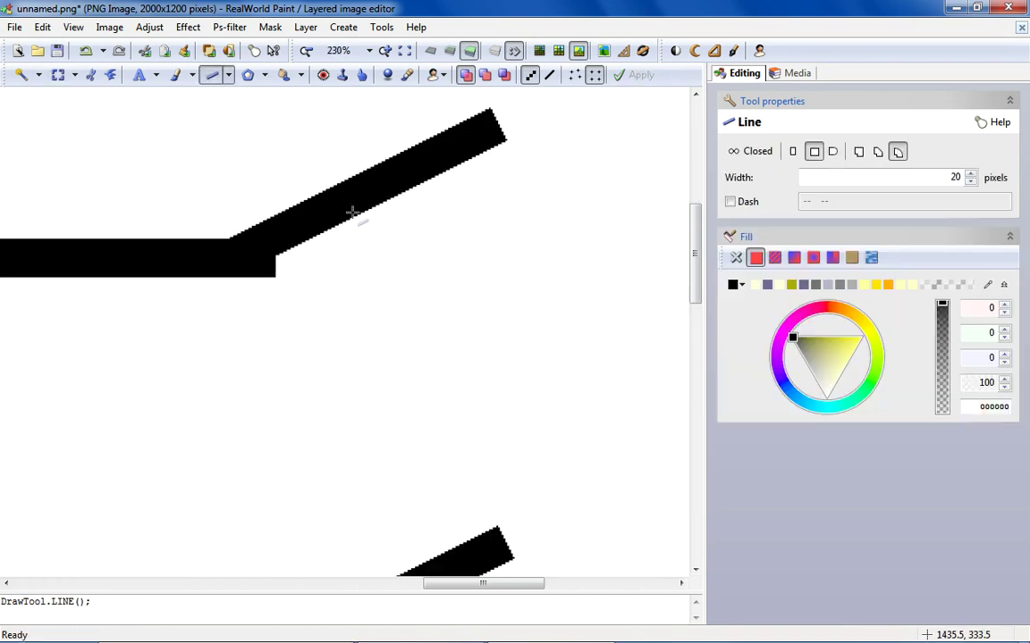
left_click(733, 286)
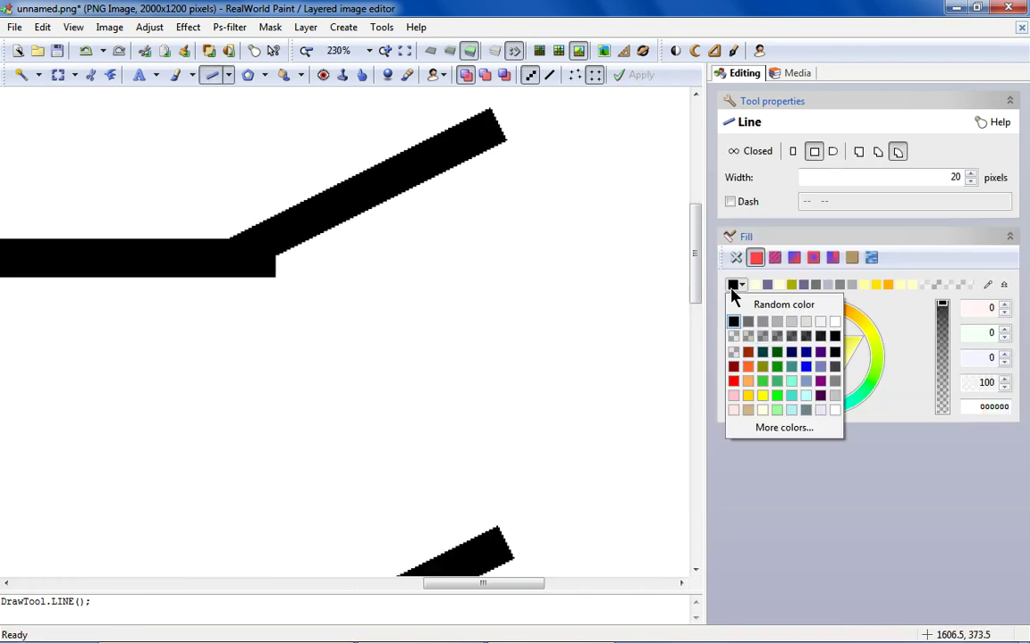
left_click(835, 415)
left_click_drag(470, 205, 161, 342)
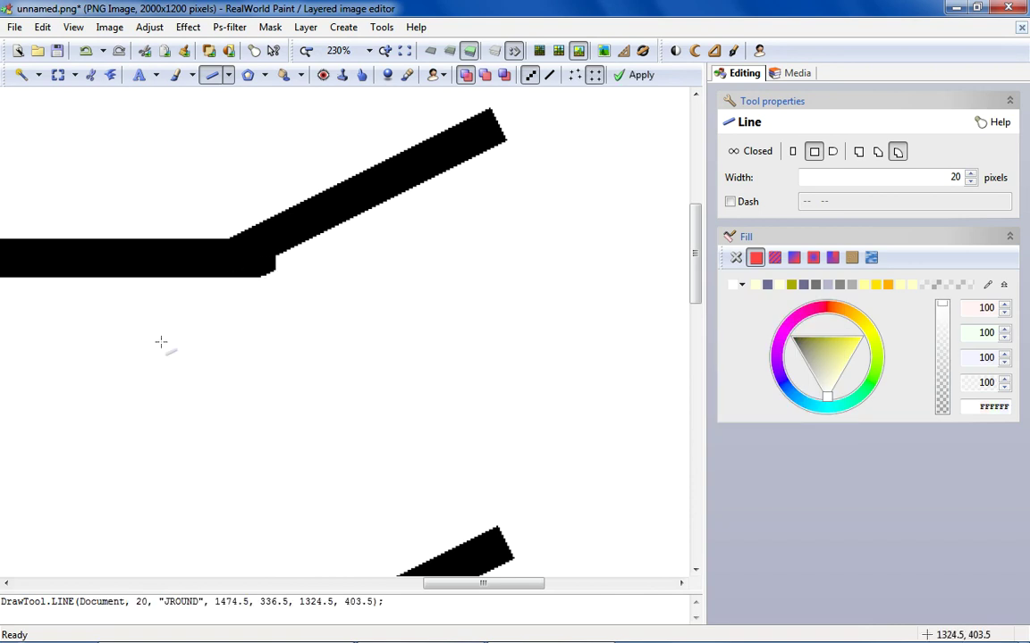
left_click_drag(333, 259, 316, 238)
left_click_drag(149, 320, 149, 336)
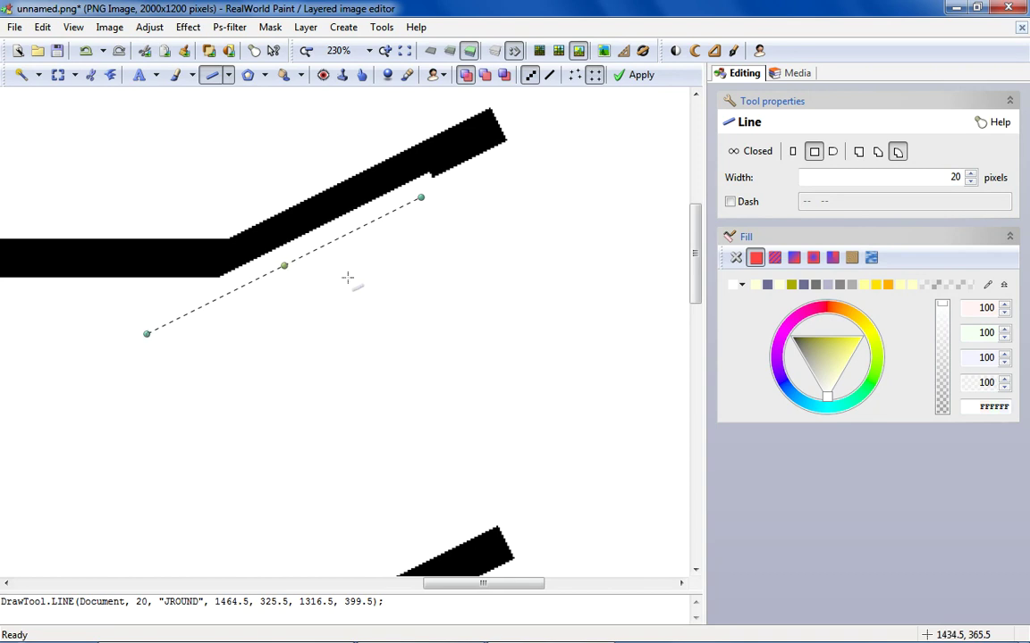
mouse_move(349, 221)
left_mouse_down()
mouse_move(355, 229)
mouse_move(345, 230)
left_mouse_up()
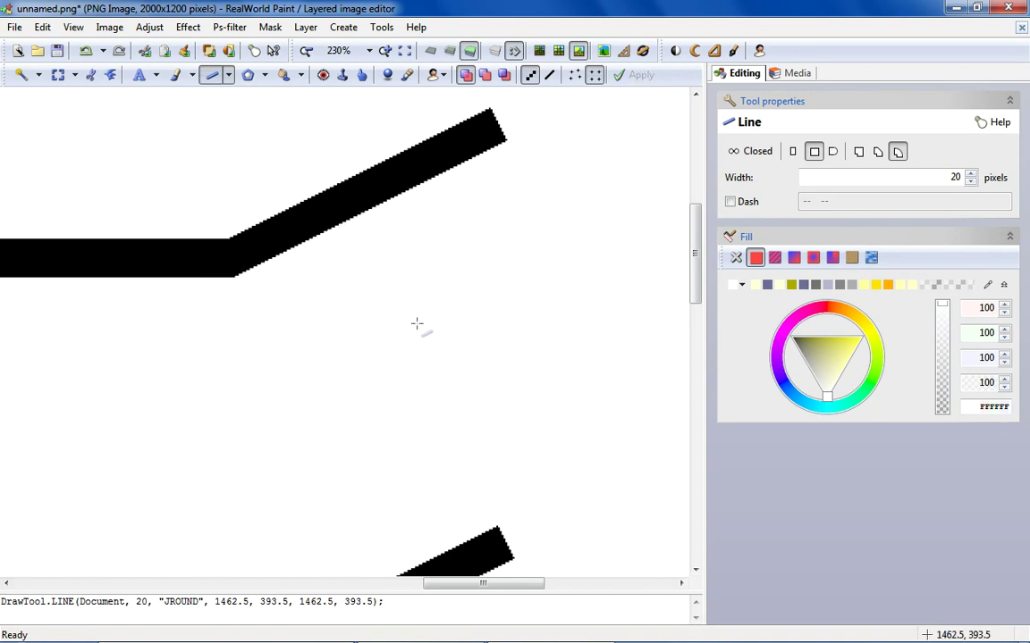
key("minus")
key("minus")
scroll(475, 195, "up", 1)
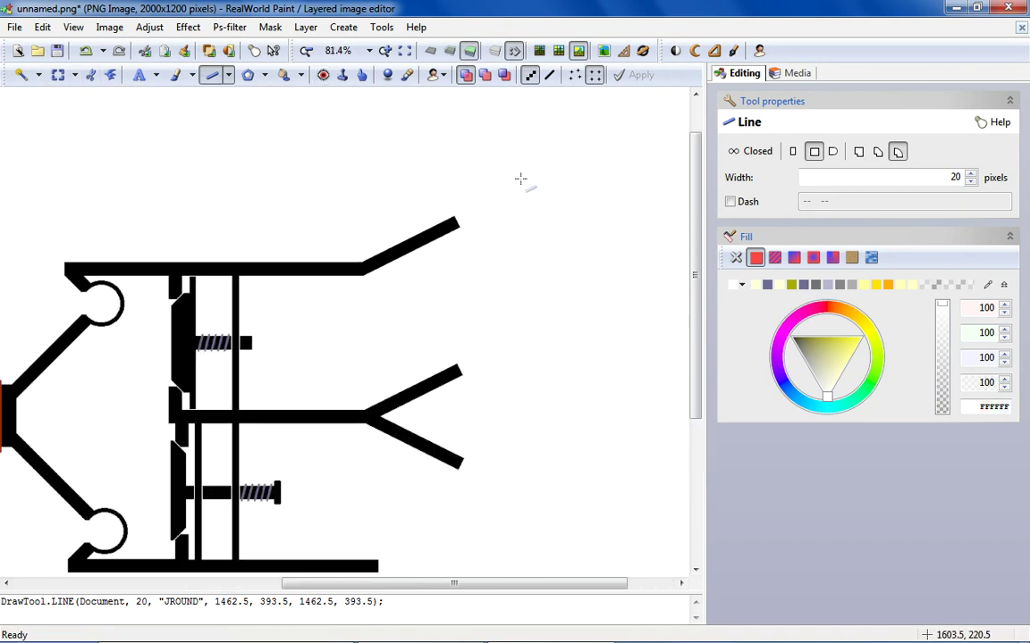
Select the area from the upper wall's bend down to the middle wall's centreline, about 259x354 pixels, and copy it.
left_click(58, 75)
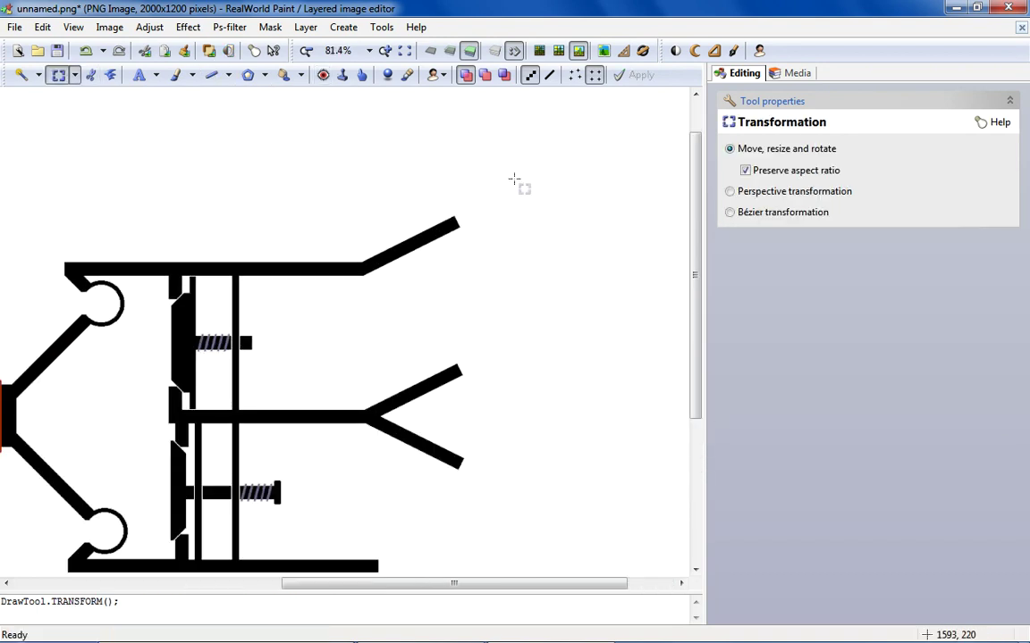
scroll(348, 345, "up", 2)
left_click_drag(387, 337, 373, 384)
scroll(370, 465, "up", 2)
left_click_drag(369, 447, 365, 476)
scroll(370, 478, "up", 2)
right_click(350, 351)
left_click(403, 264)
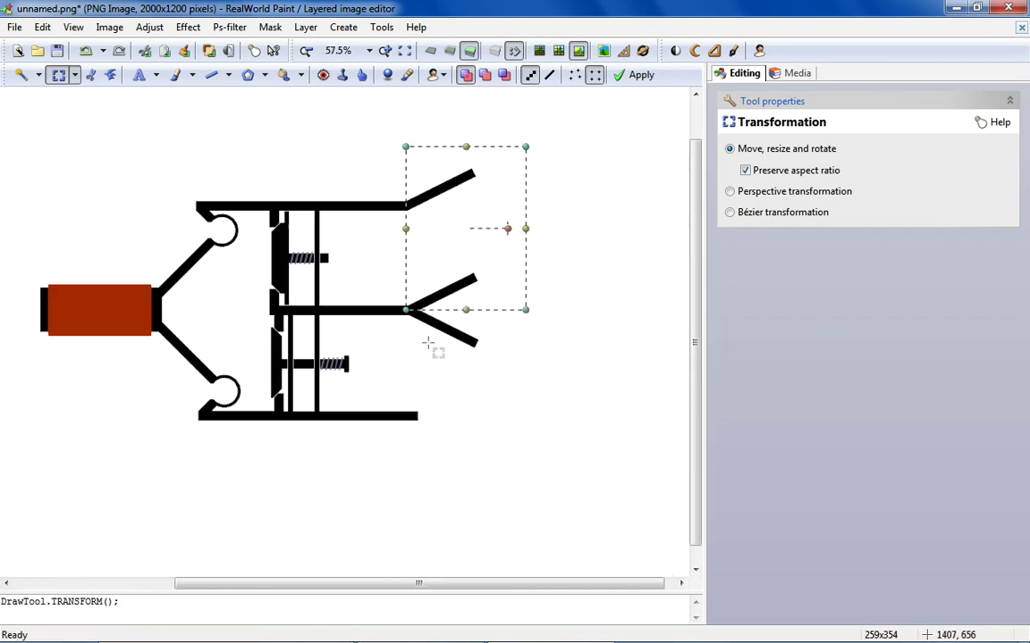
right_click(426, 341)
left_click(499, 537)
key("Escape")
Paste the copied block, flip it upside down and align it on the fork's centreline so that the lower wall gains a downward-sloping arm.
right_click(140, 118)
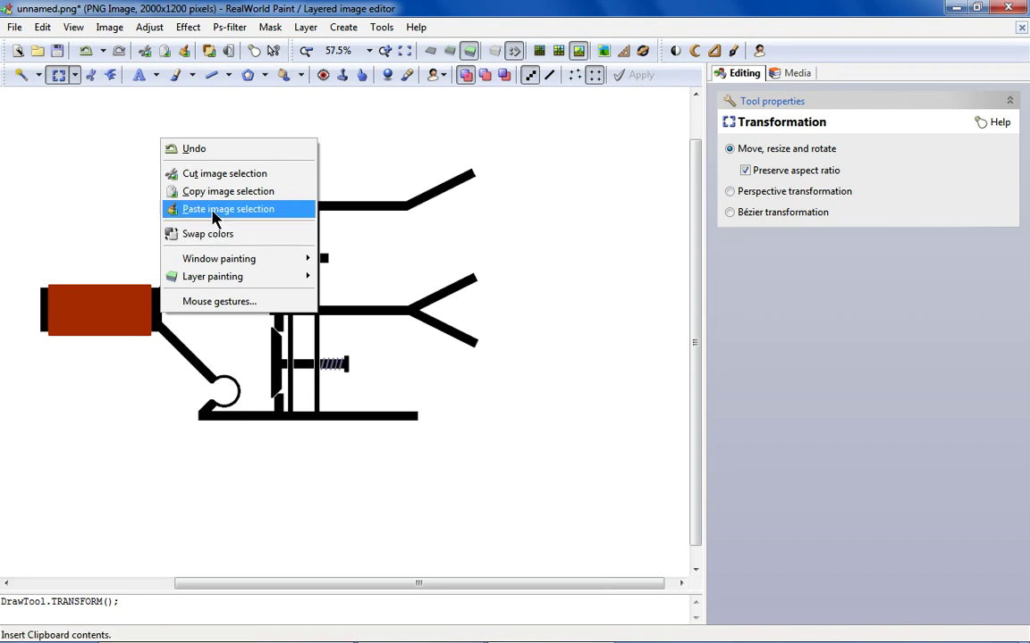
left_click(212, 207)
right_click(31, 118)
left_click(72, 190)
left_click_drag(71, 192, 437, 349)
scroll(407, 323, "up", 3)
left_click_drag(380, 384, 405, 341)
scroll(394, 353, "down", 3)
scroll(361, 320, "up", 4)
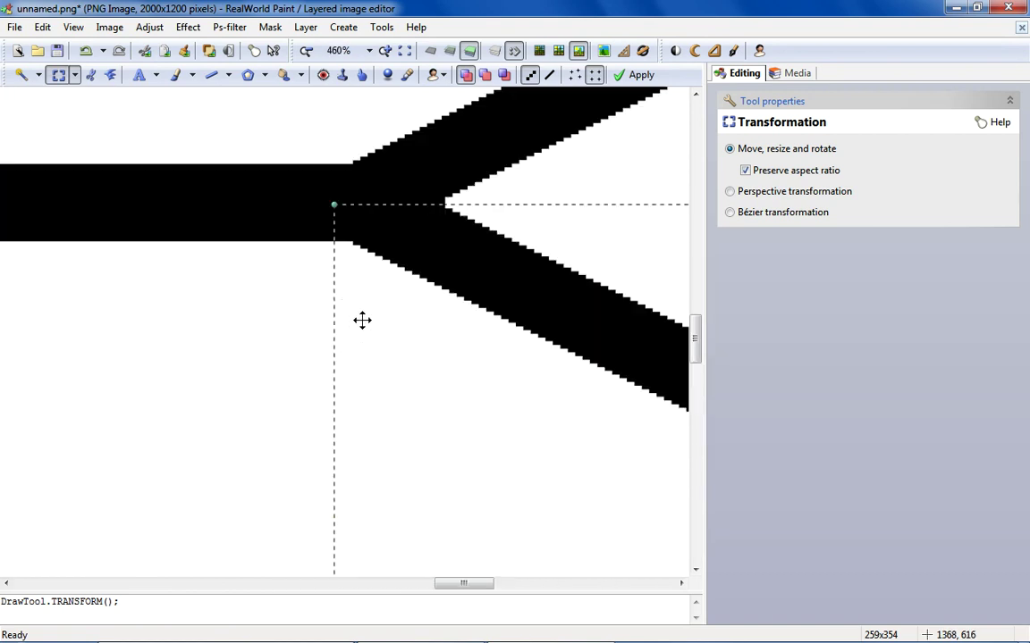
scroll(361, 319, "down", 4)
key("Return")
scroll(282, 384, "up", 3)
scroll(345, 391, "down", 4)
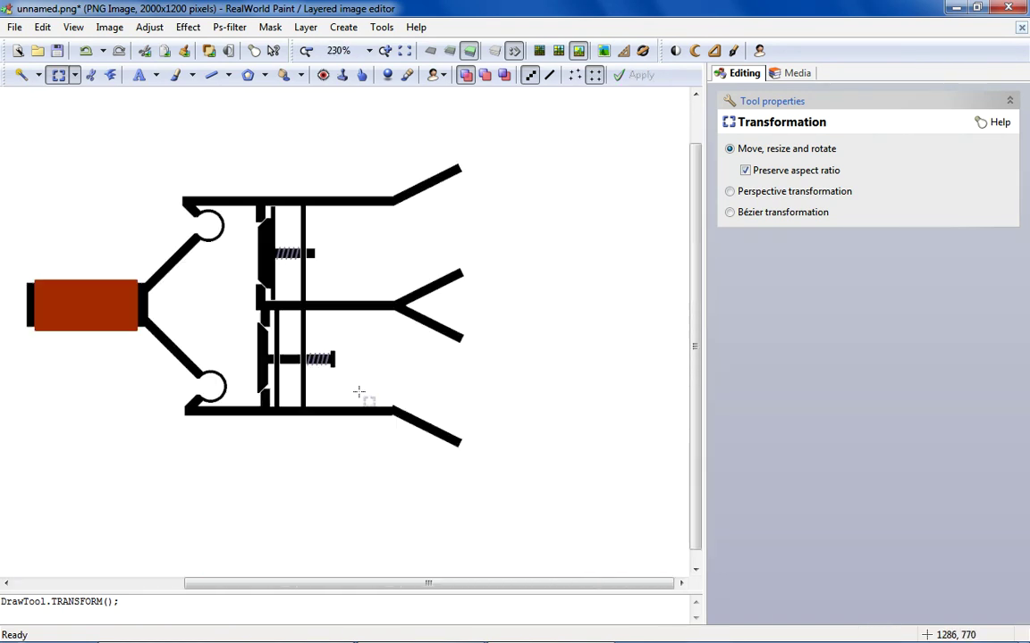
Try to shift the lower wall's sloping arm slightly down with a selection of about 261x263 pixels, then undo the move.
scroll(214, 423, "up", 1)
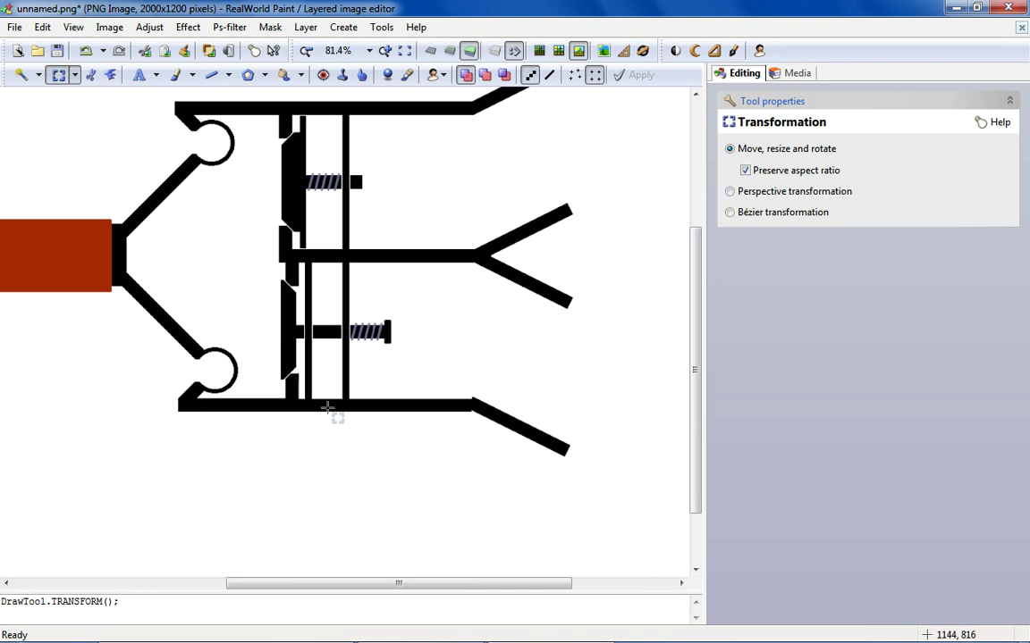
scroll(446, 407, "up", 3)
scroll(519, 400, "down", 4)
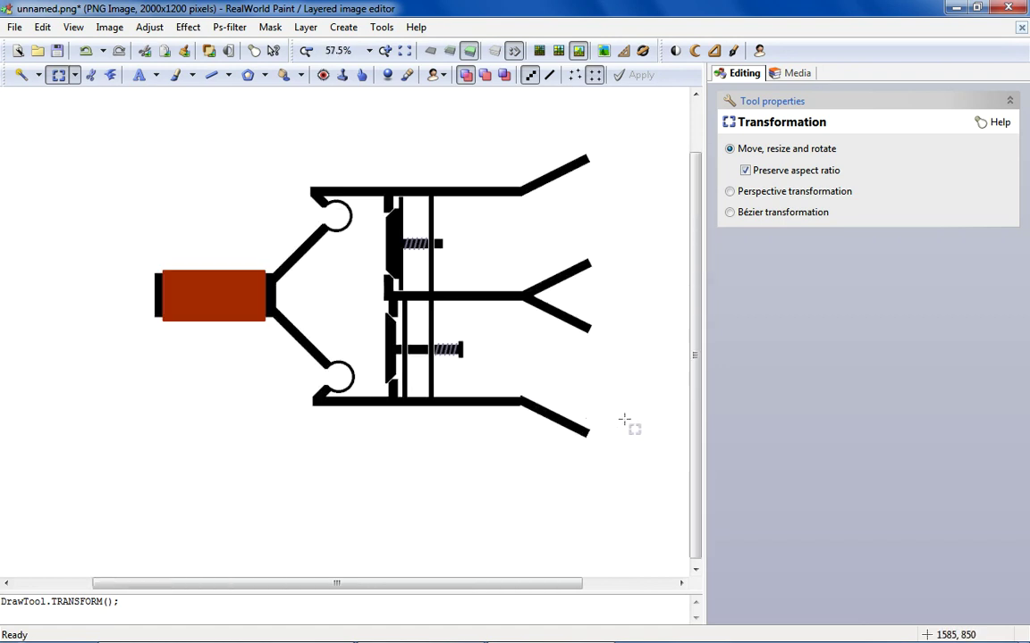
scroll(542, 413, "up", 2)
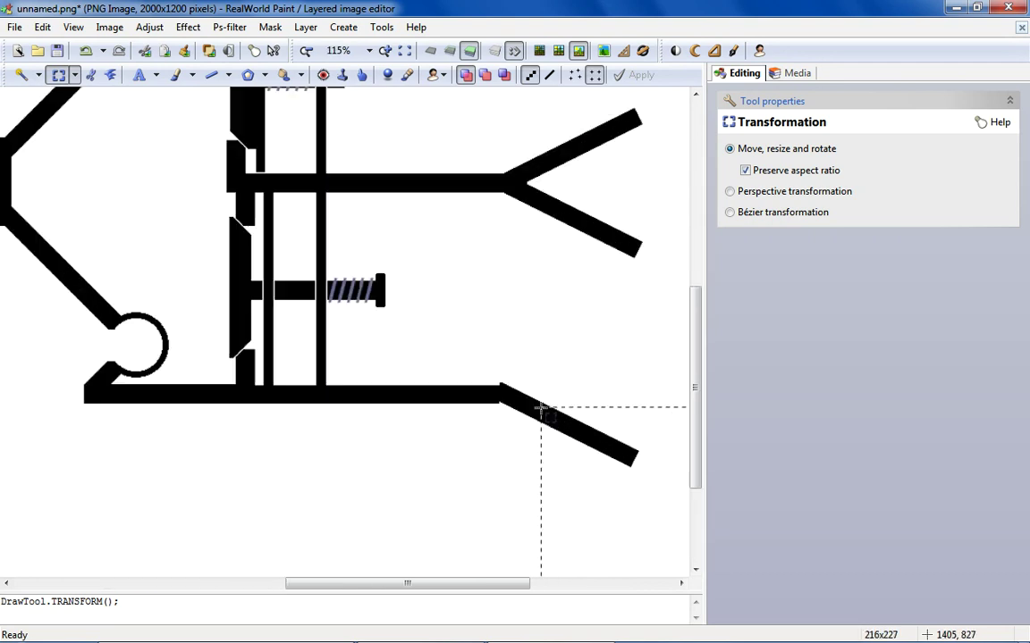
scroll(537, 386, "down", 1)
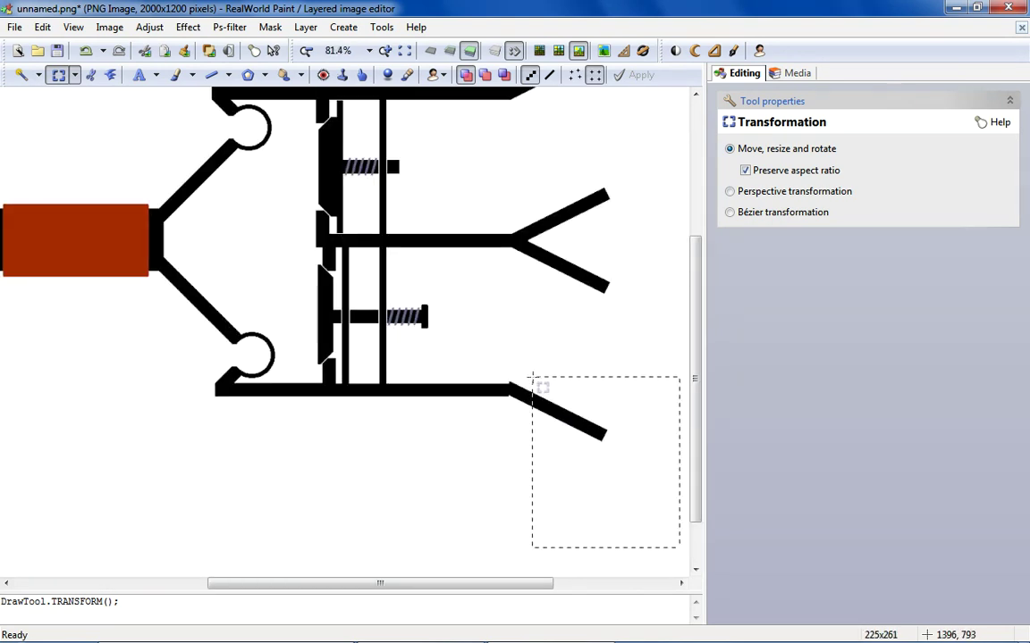
scroll(533, 377, "up", 5)
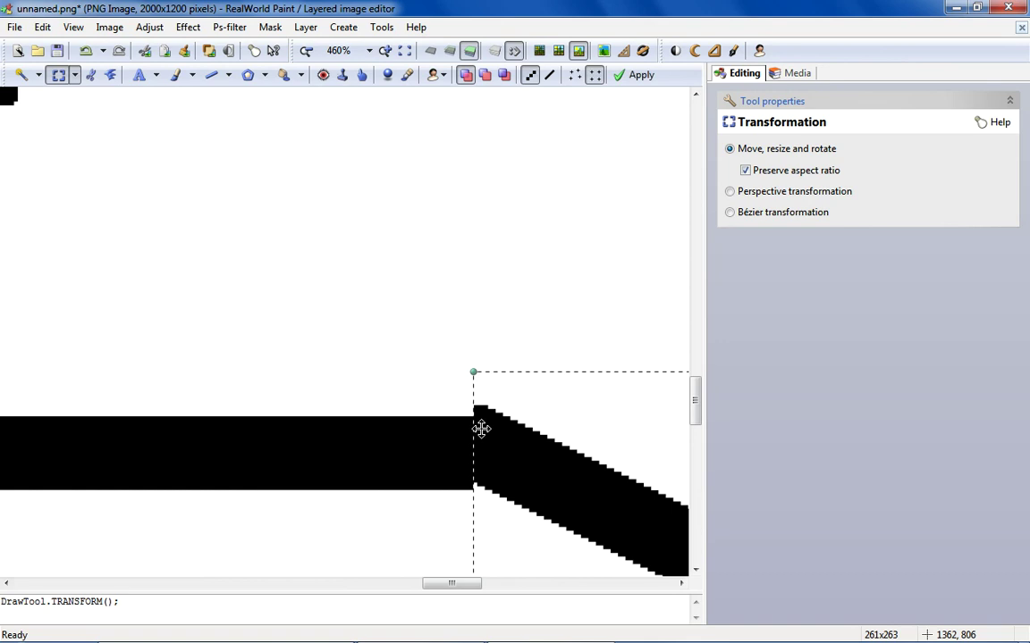
left_click_drag(481, 429, 480, 433)
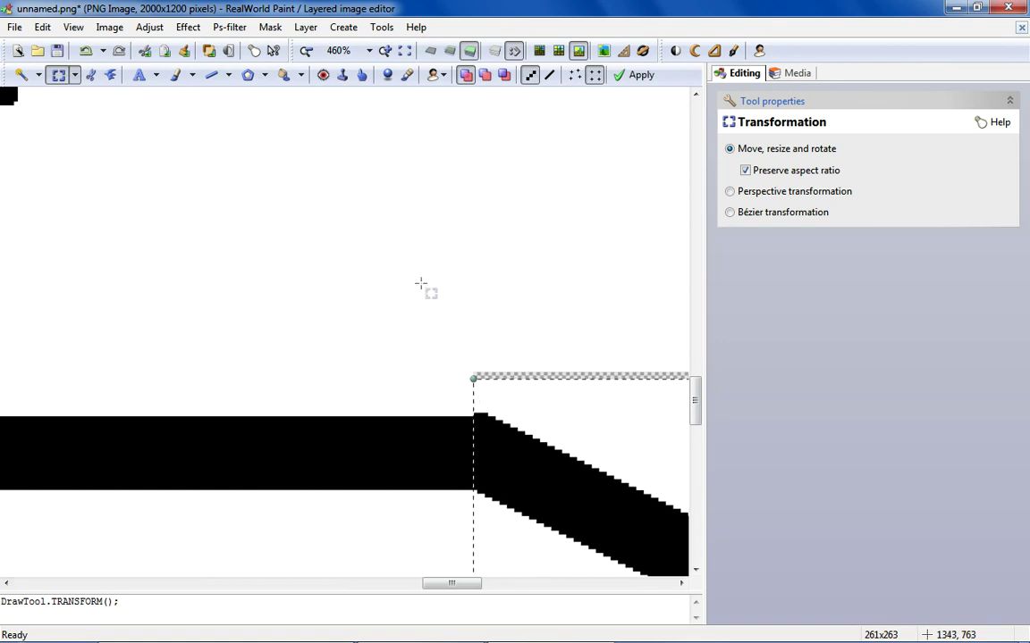
left_click(284, 75)
scroll(487, 361, "up", 3)
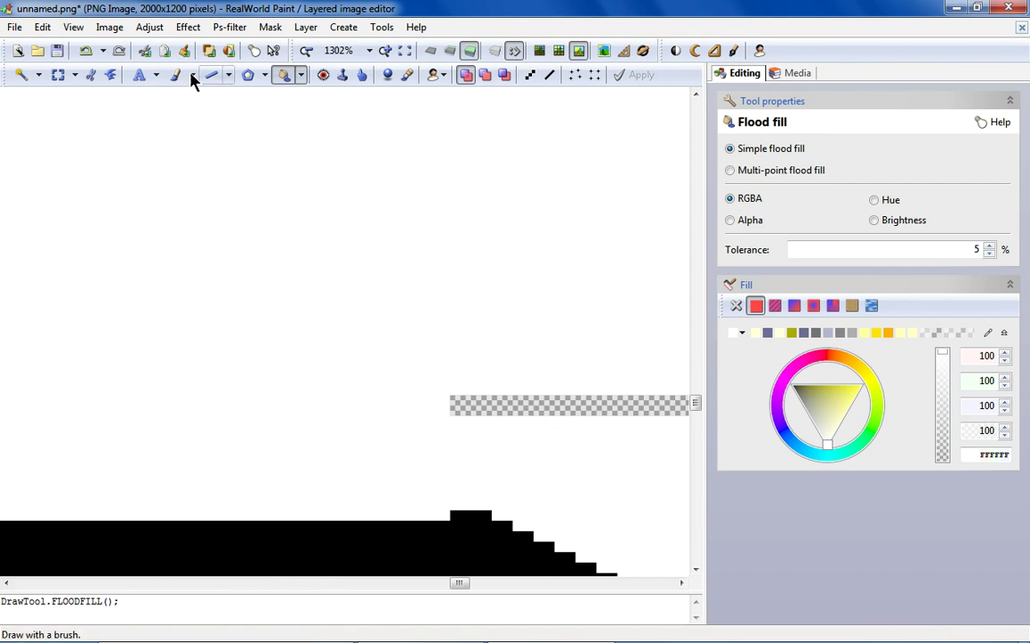
left_click(85, 51)
scroll(220, 257, "down", 4)
scroll(220, 256, "down", 3)
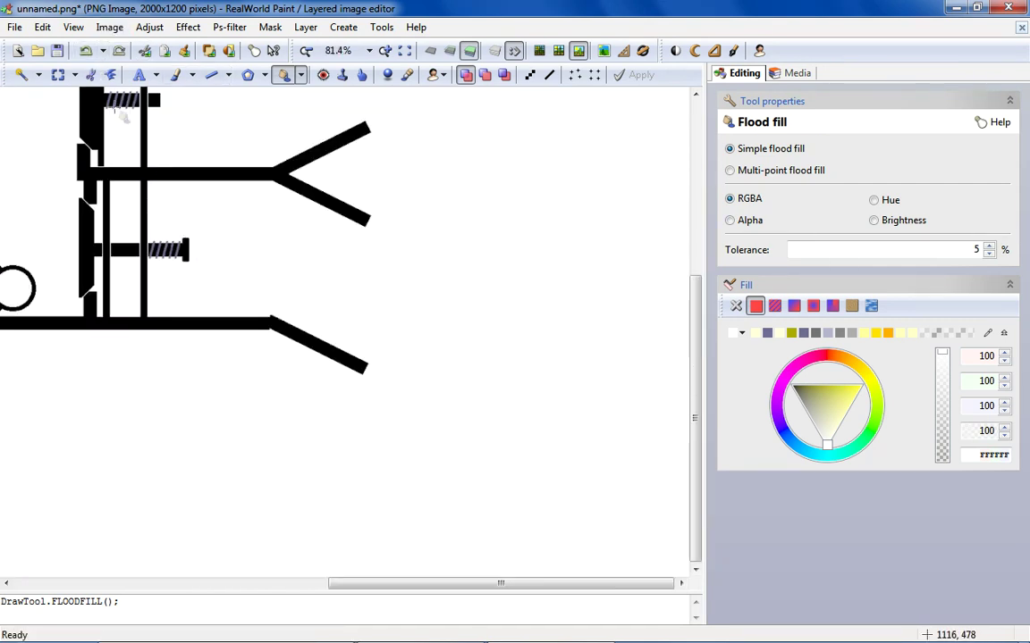
Try to move an area of about 216x153 pixels holding the lower arm down to meet the wall, then undo it.
left_click(58, 75)
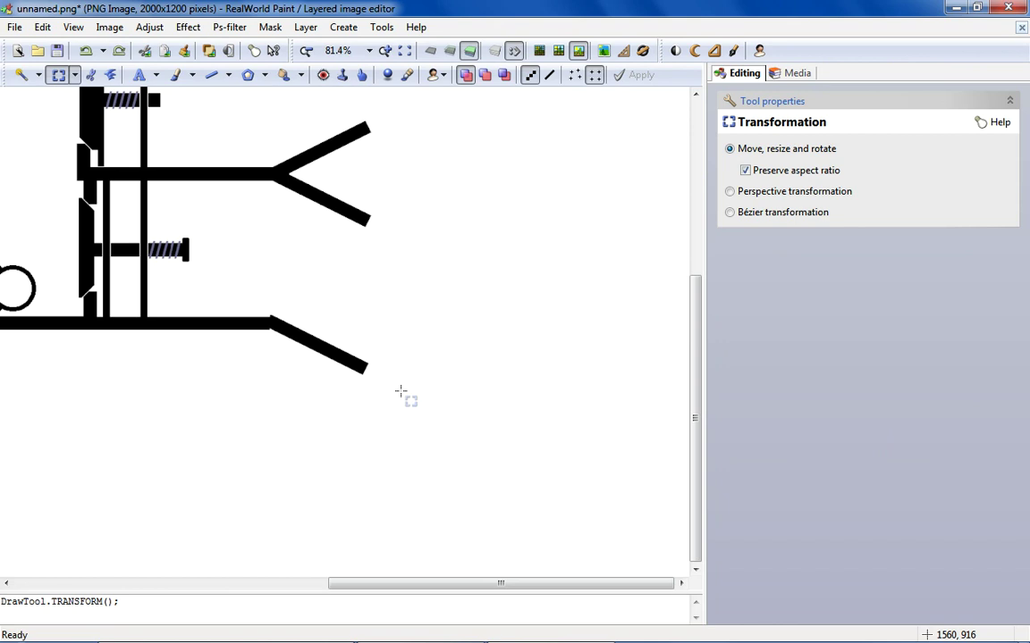
scroll(267, 297, "up", 6)
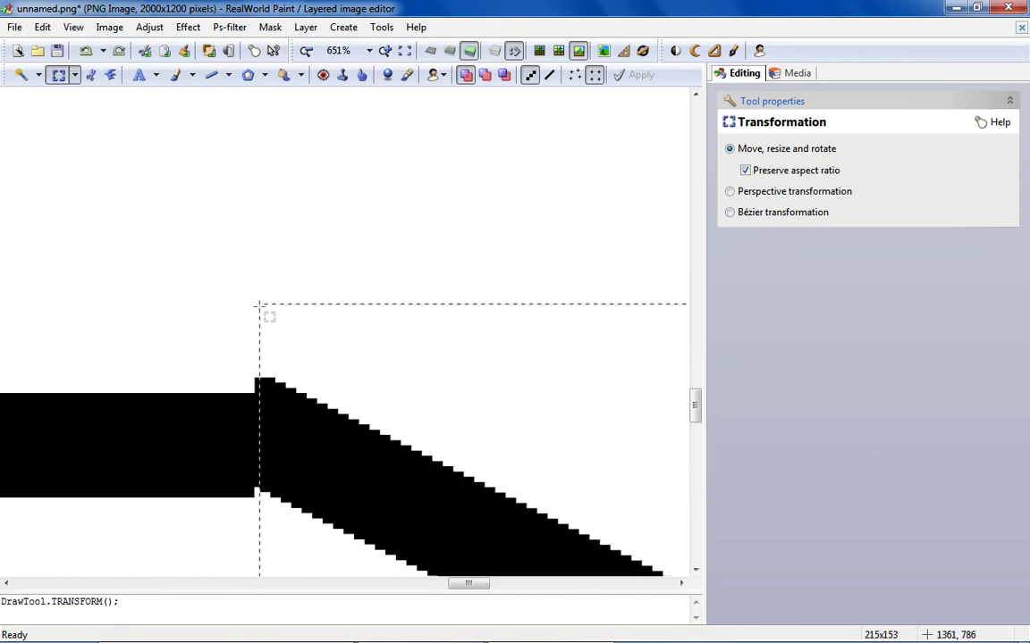
left_click_drag(266, 322, 295, 381)
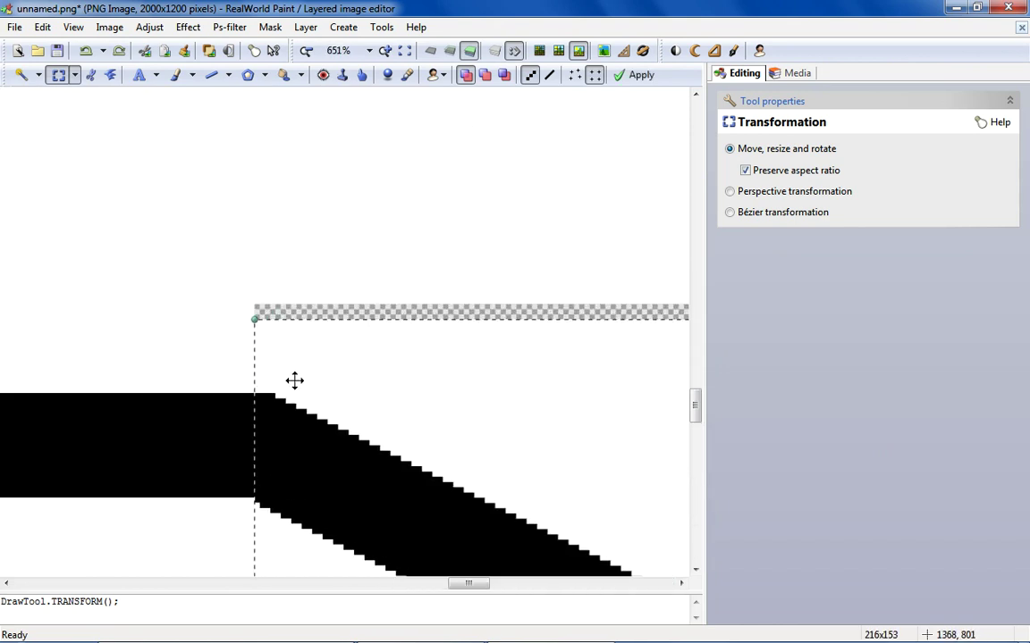
key("Return")
scroll(230, 253, "down", 2)
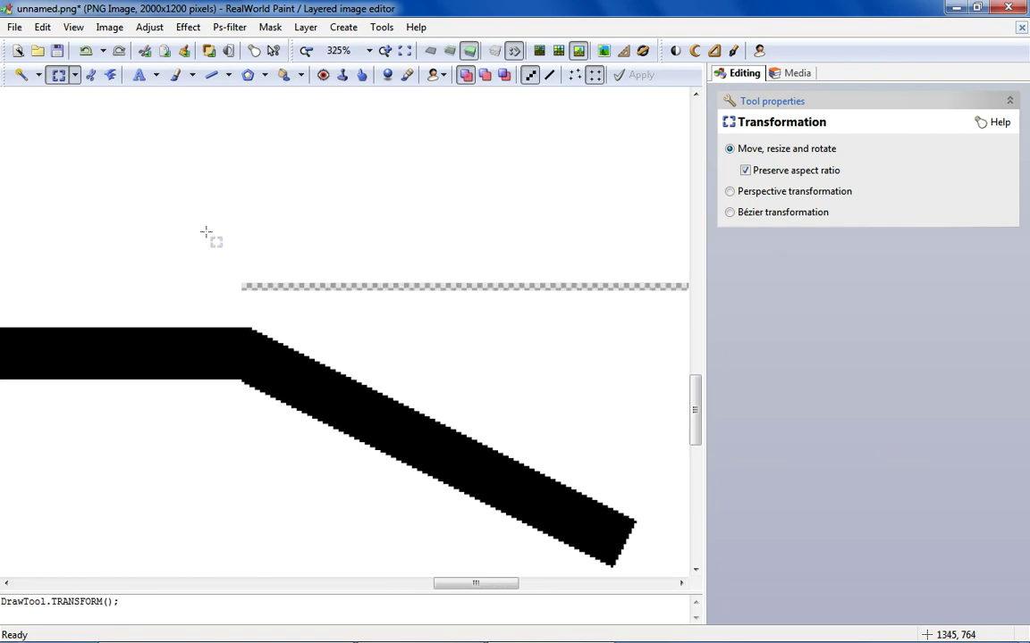
left_click(87, 51)
scroll(189, 228, "up", 1)
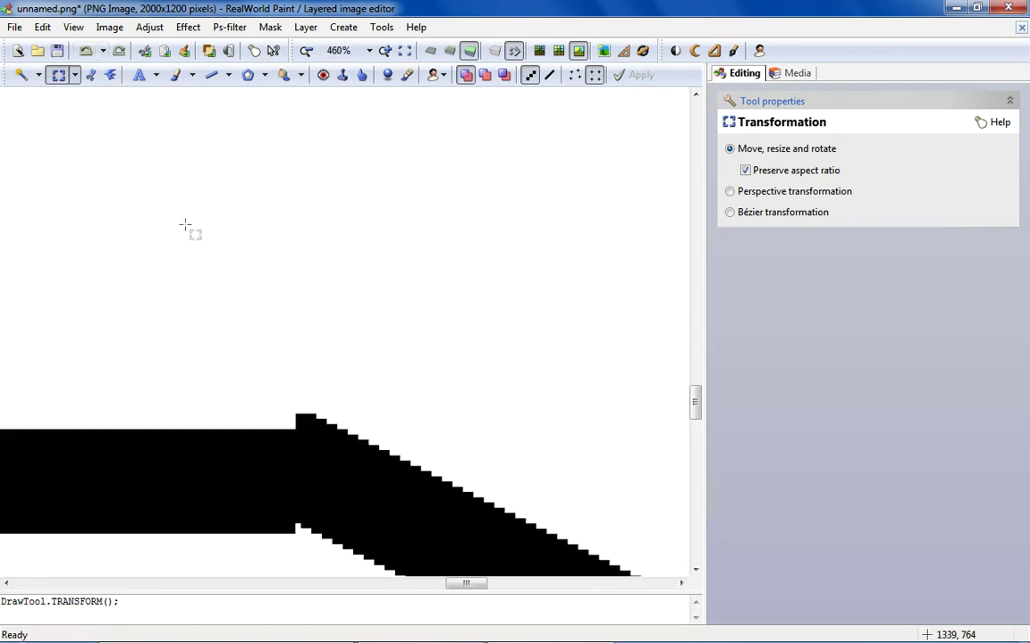
Select the lower wall's sloping arm, about 213x126 pixels, and nudge it down so that its lower edge meets the wall's underside.
scroll(189, 225, "down", 2)
scroll(187, 257, "up", 3)
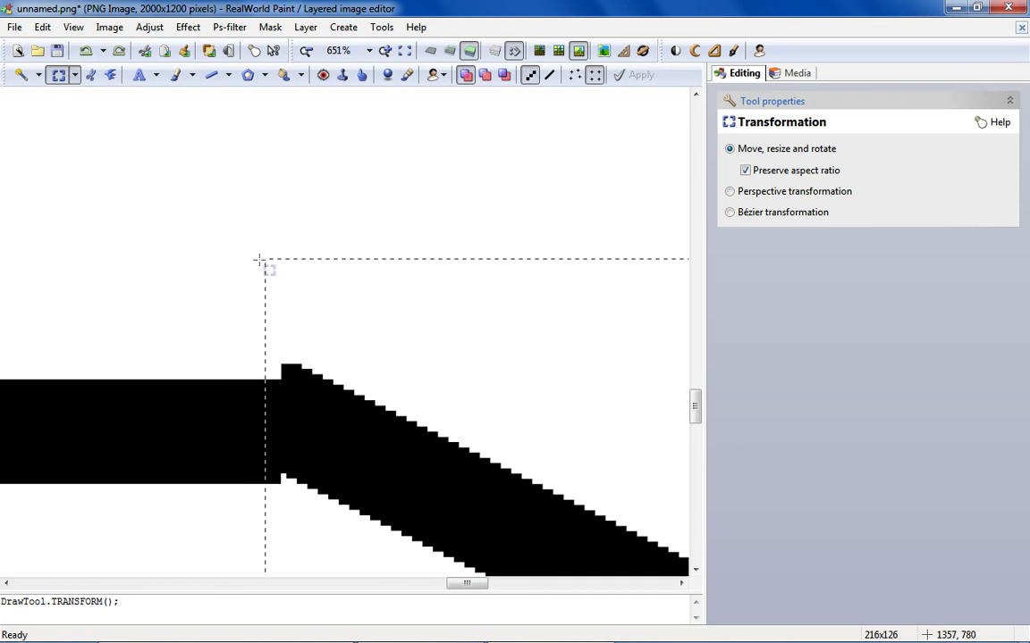
left_click_drag(314, 331, 315, 341)
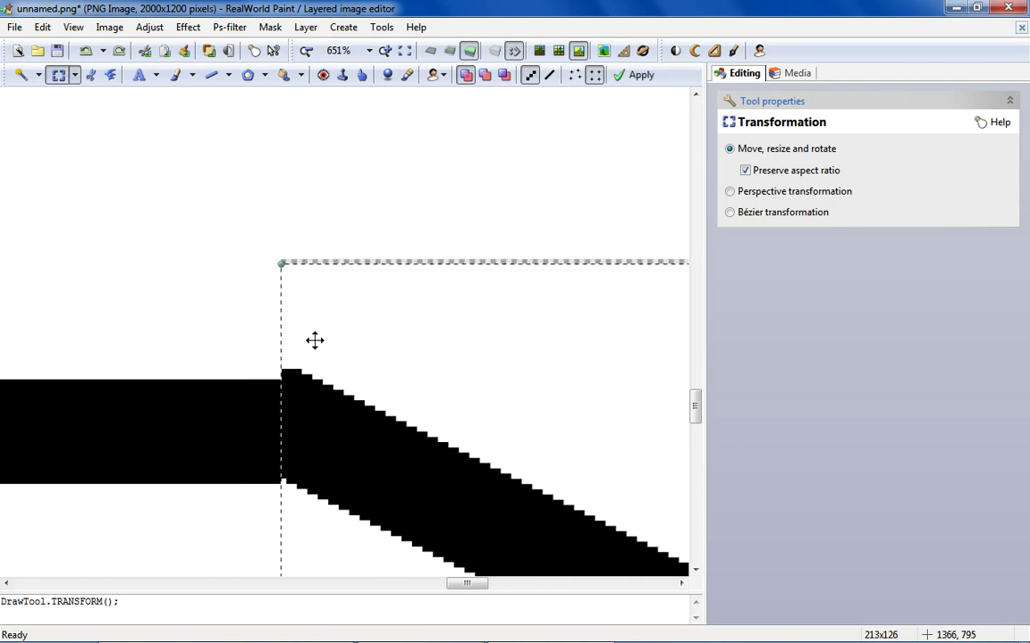
key("Return")
Cut away an area of about 55x34 pixels covering the bump above the lower wall's bend and fill the transparent gap with white.
left_click_drag(440, 384, 439, 379)
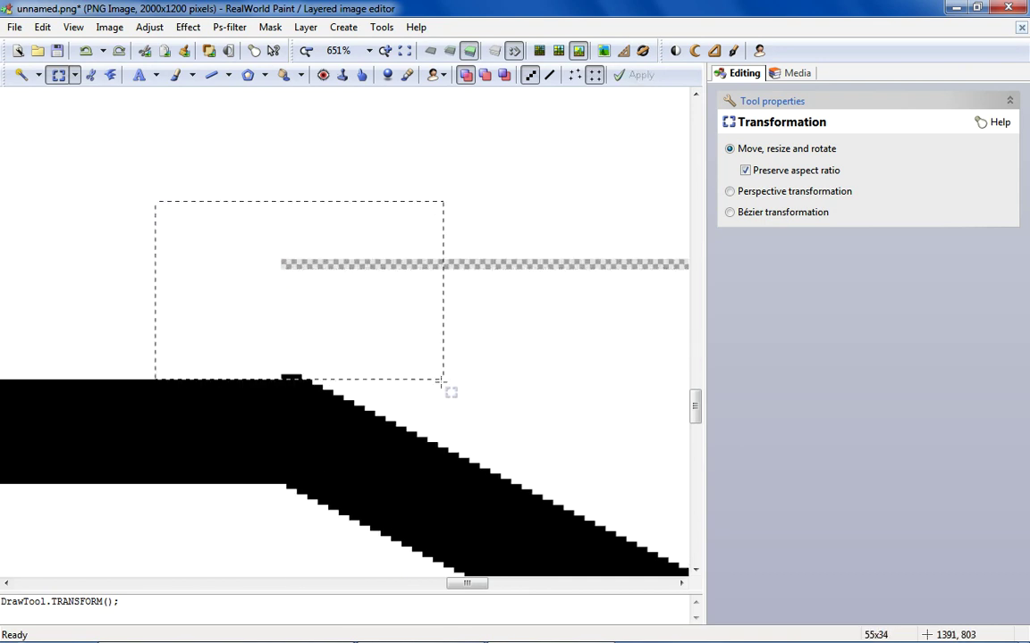
right_click(389, 343)
left_click(432, 498)
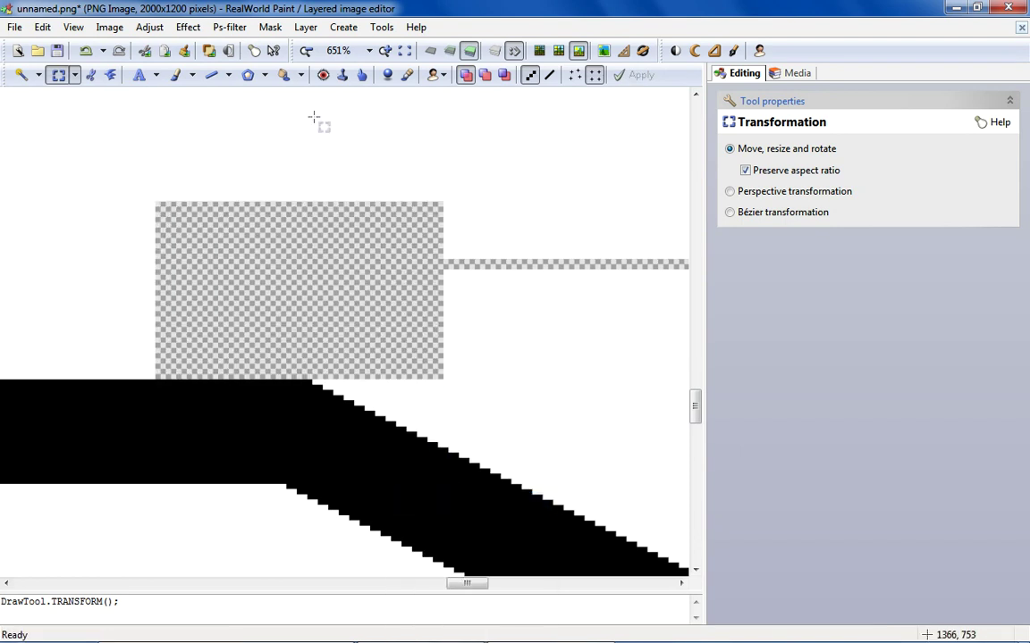
left_click(285, 75)
left_click(326, 275)
scroll(321, 271, "down", 3)
scroll(322, 271, "down", 1)
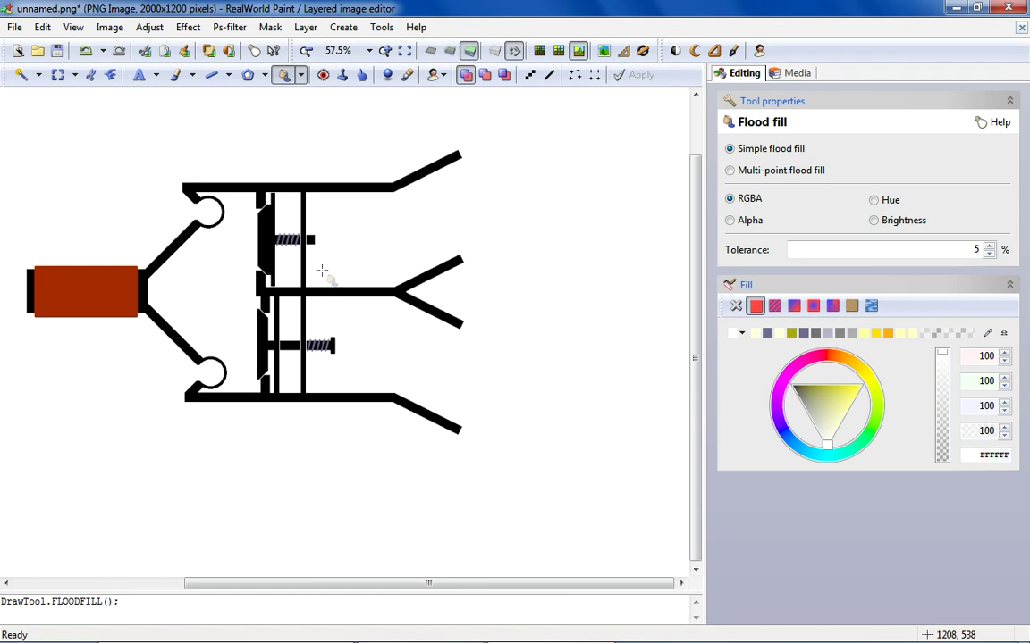
Trim the tips of all four sloping arms vertically by cutting one tall selection across them and filling the gap with white.
left_click(57, 75)
left_click_drag(483, 391, 453, 476)
right_click(476, 320)
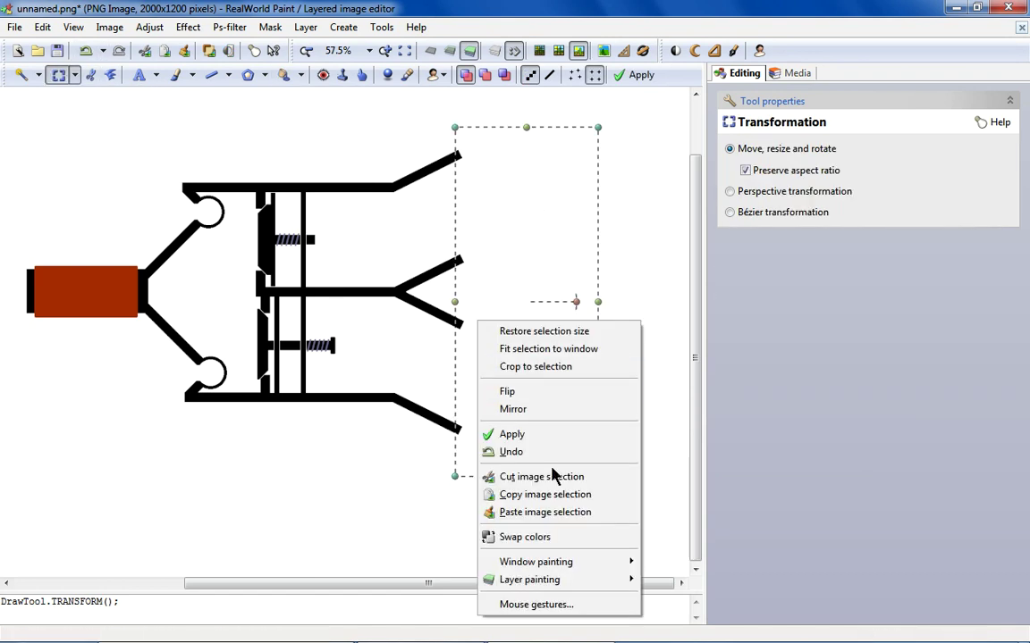
left_click(490, 475)
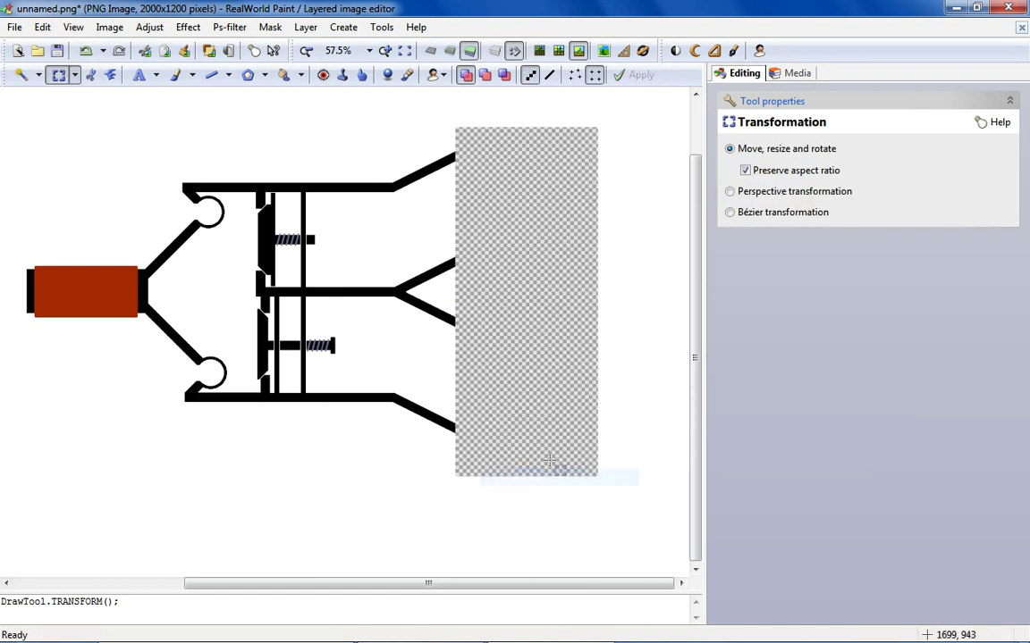
left_click(284, 75)
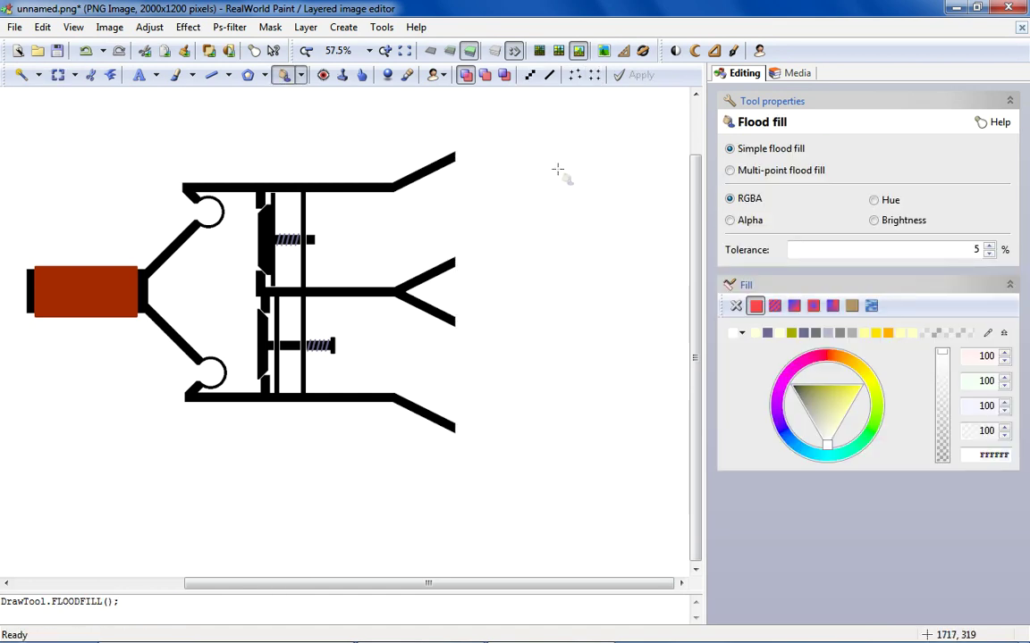
scroll(557, 169, "down", 1)
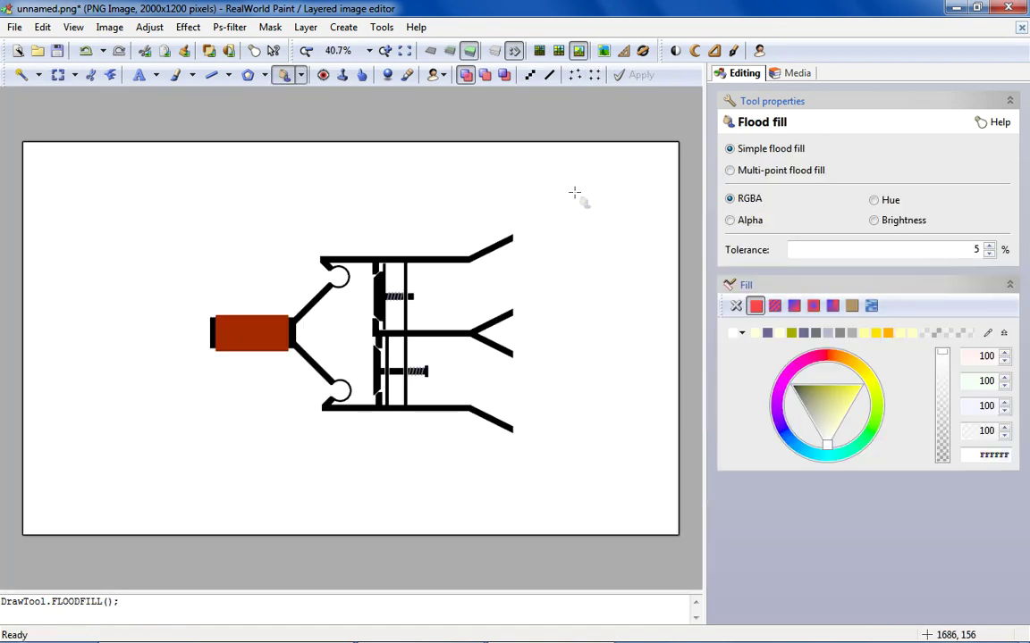
Select a straight section of the upper wall just before its bend, about 137x55 pixels, and copy it.
scroll(590, 223, "up", 3)
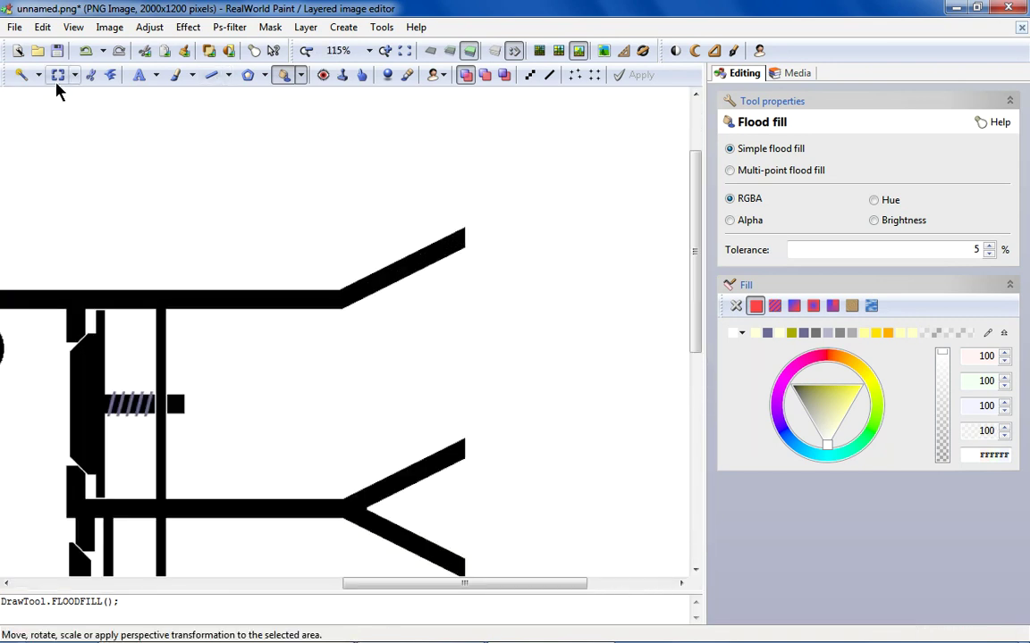
scroll(273, 295, "up", 2)
scroll(259, 286, "up", 1)
scroll(196, 259, "down", 2)
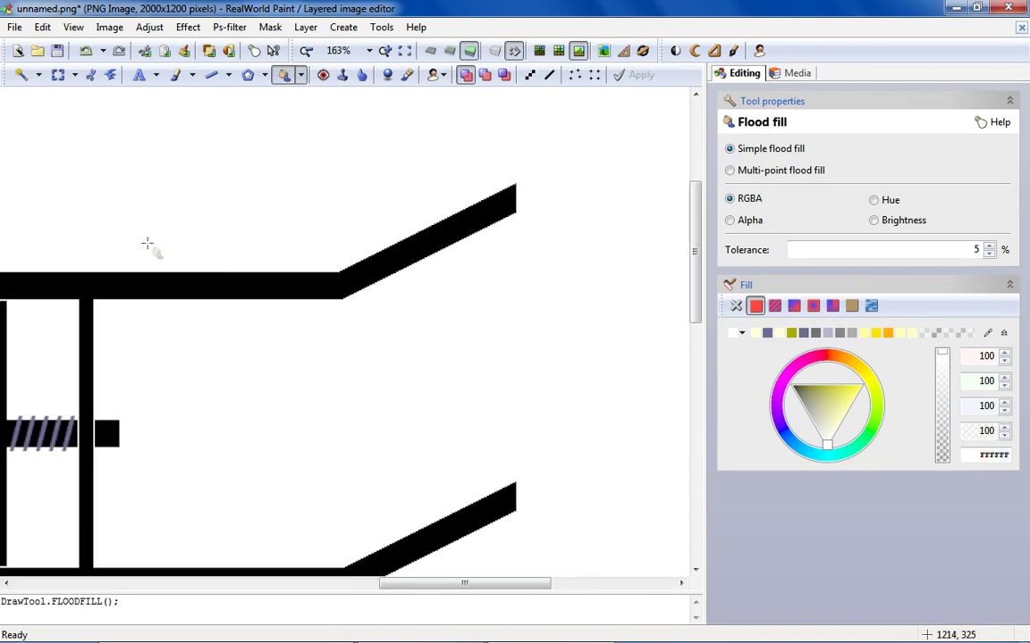
left_click(59, 76)
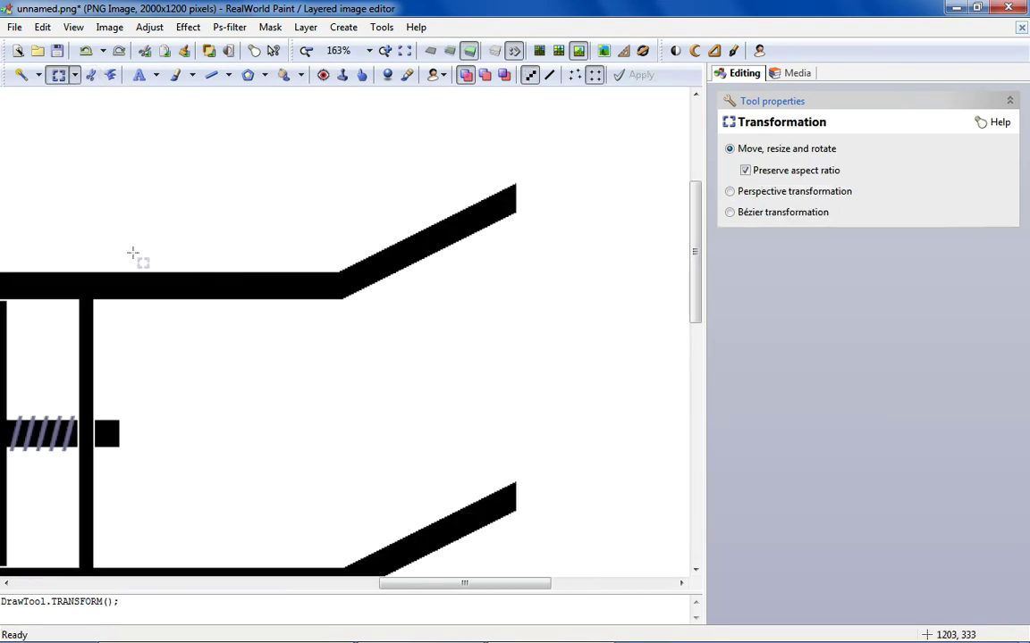
left_click_drag(304, 352, 295, 317)
right_click(238, 303)
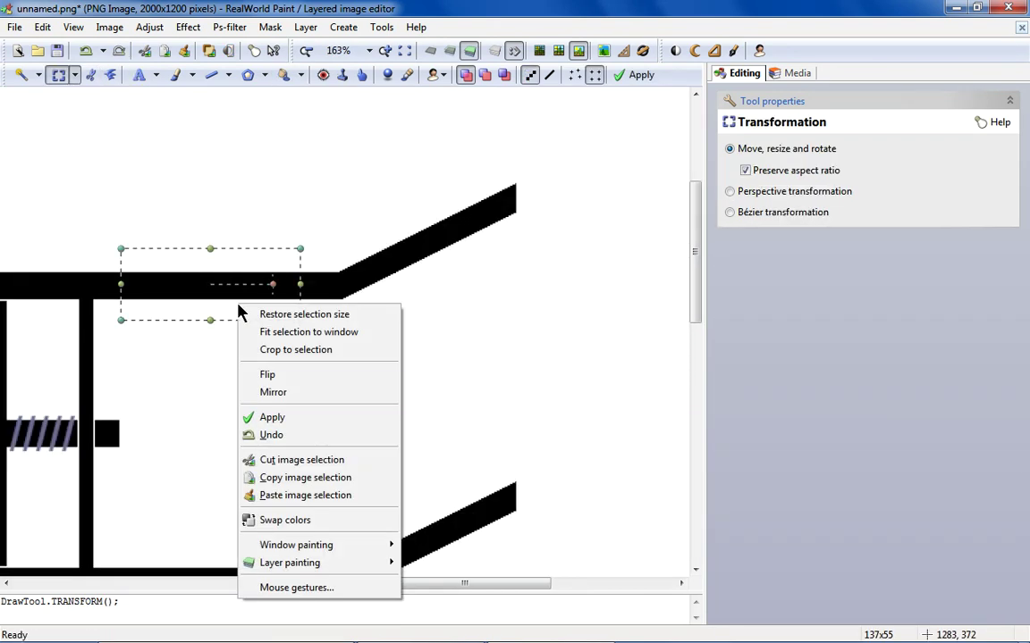
left_click(375, 483)
Paste the copied wall section and attach it horizontally to the trimmed end of the upper wall's arm.
scroll(471, 260, "up", 2)
right_click(471, 259)
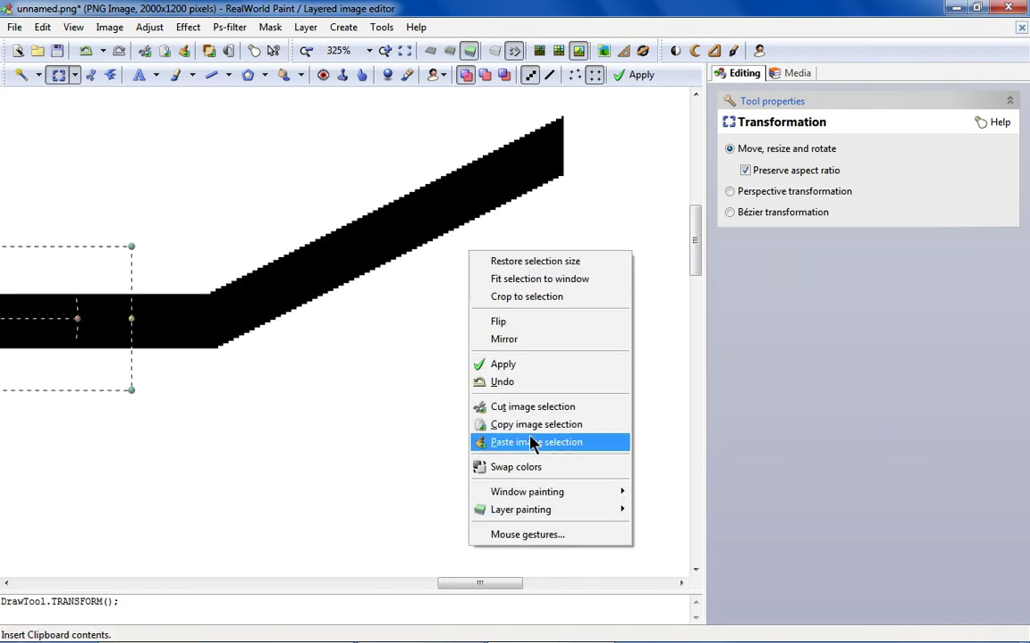
left_click(511, 442)
left_click_drag(134, 178, 370, 190)
scroll(623, 163, "down", 3)
scroll(452, 177, "up", 3)
scroll(367, 190, "down", 3)
left_click(374, 292)
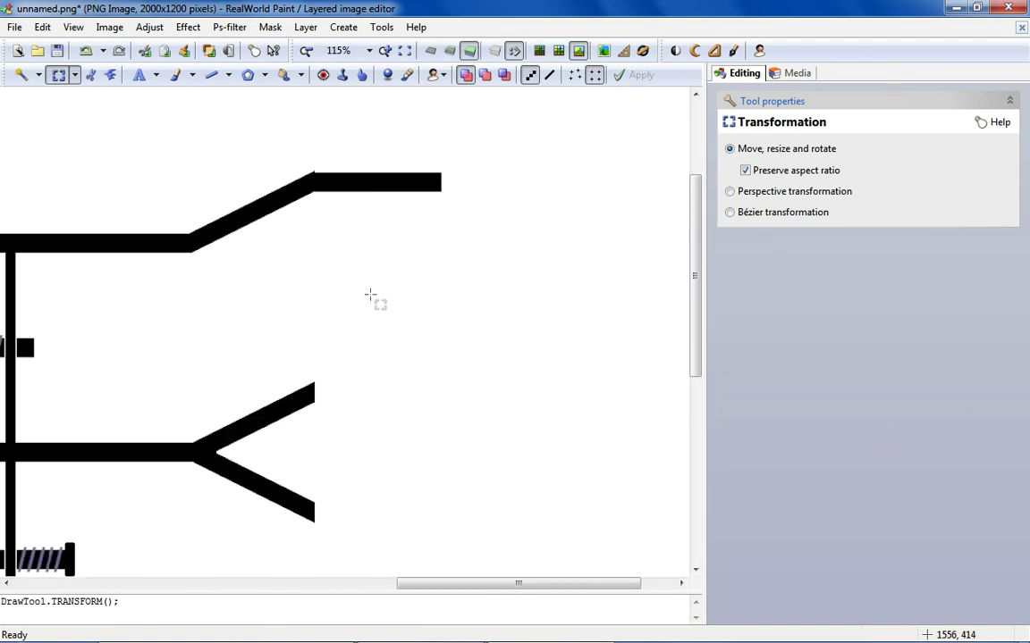
Paste another wall section and attach it horizontally to the end of the fork's upper arm.
right_click(374, 295)
left_click(466, 375)
left_click_drag(67, 120, 409, 460)
scroll(385, 391, "up", 3)
left_click_drag(385, 392, 425, 387)
scroll(425, 387, "down", 4)
left_click(395, 475)
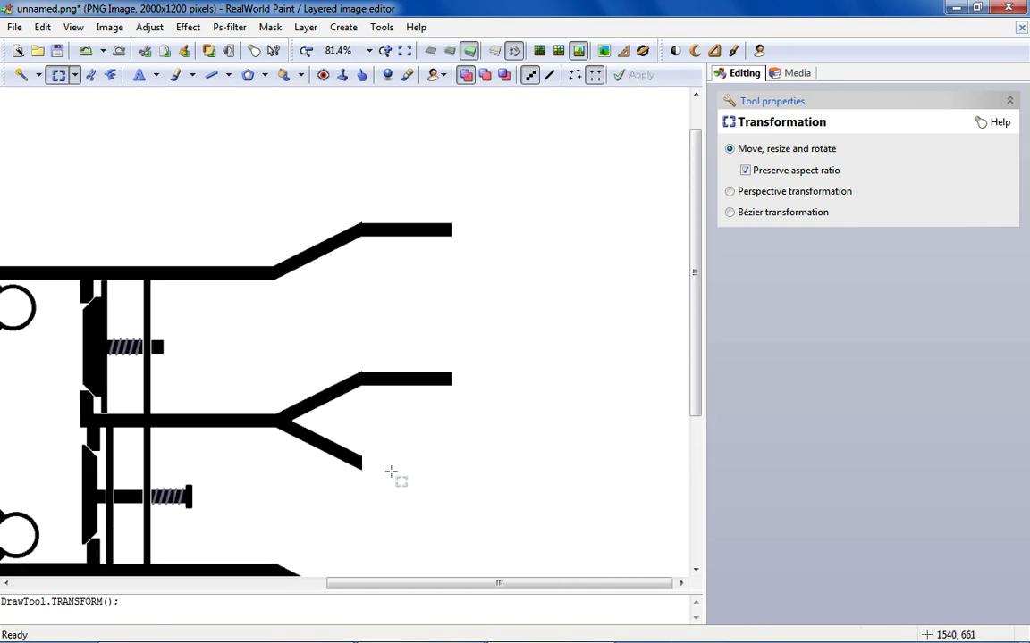
Paste the copied wall section and attach it horizontally to the trimmed end of the fork's lower arm.
scroll(376, 393, "up", 3)
right_click(356, 376)
left_click(395, 445)
left_click_drag(134, 165, 347, 321)
scroll(374, 437, "up", 2)
left_click_drag(363, 450, 358, 453)
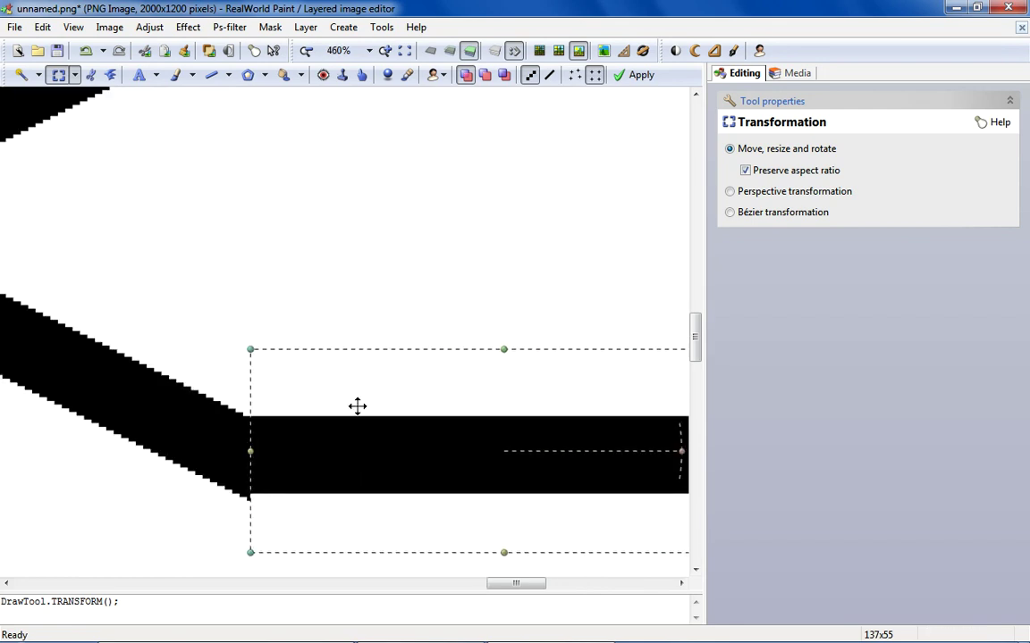
Paste another wall section and attach it horizontally to the trimmed end of the lower wall's arm.
scroll(339, 287, "down", 7)
scroll(367, 420, "up", 6)
right_click(213, 293)
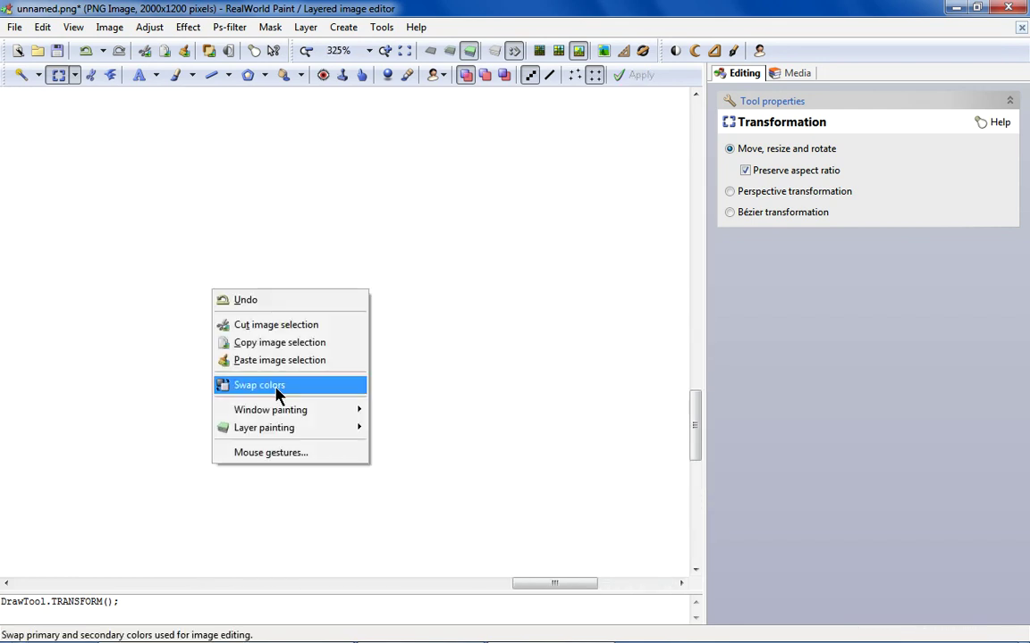
left_click(278, 360)
left_click_drag(219, 285, 226, 362)
scroll(225, 362, "up", 2)
left_click_drag(254, 396, 238, 400)
key("Return")
Cut away the stray corner pixels just below the lower wall's outer bend and just above the upper wall's outer bend.
left_click_drag(176, 426, 137, 412)
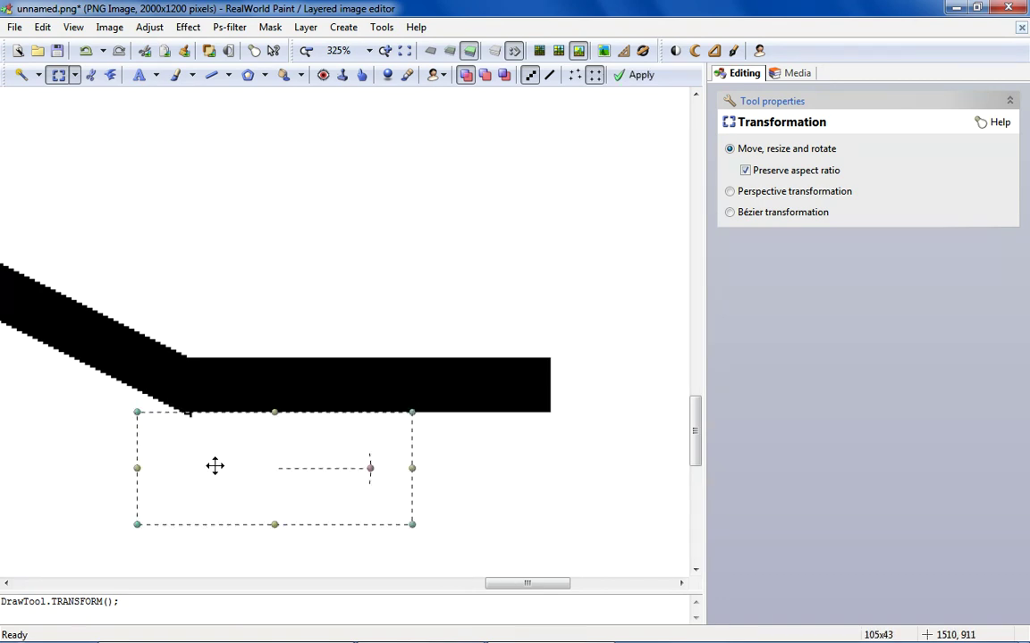
right_click(265, 471)
left_click(271, 335)
scroll(277, 432, "down", 2)
scroll(277, 432, "down", 6)
scroll(496, 115, "up", 6)
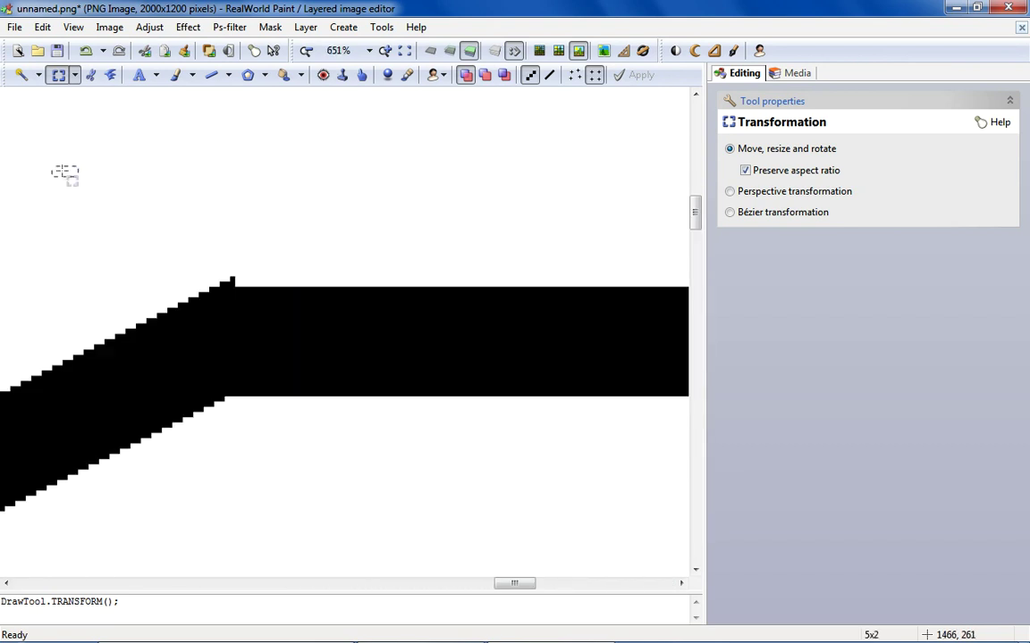
right_click(254, 222)
left_click(355, 384)
Cut away the stray pixels sticking out above the bend of the fork's upper arm.
scroll(357, 366, "down", 6)
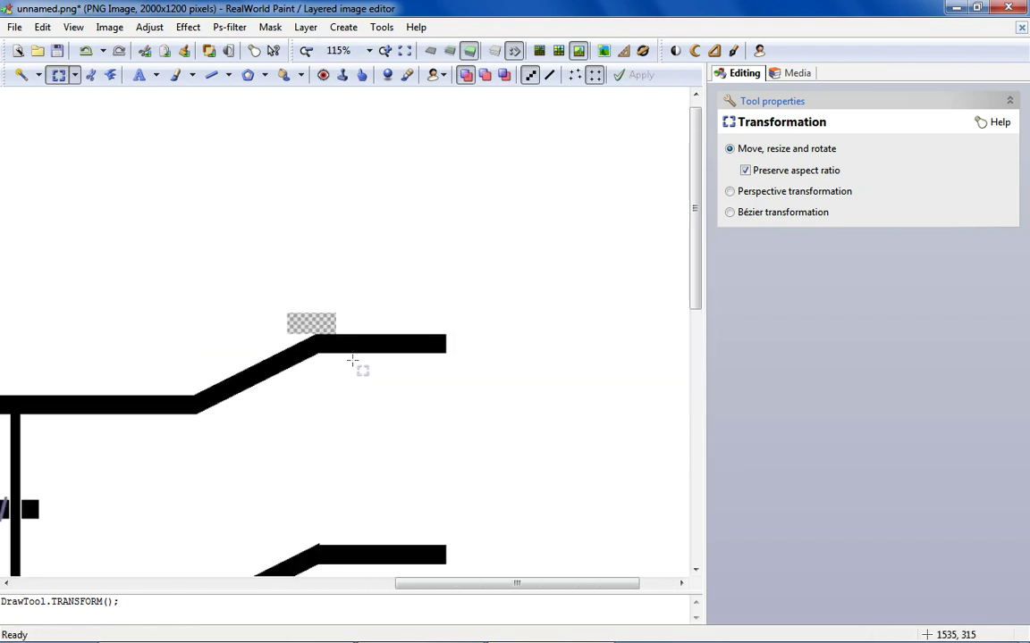
scroll(335, 544, "up", 1)
scroll(335, 544, "up", 2)
scroll(161, 425, "down", 2)
scroll(223, 534, "up", 2)
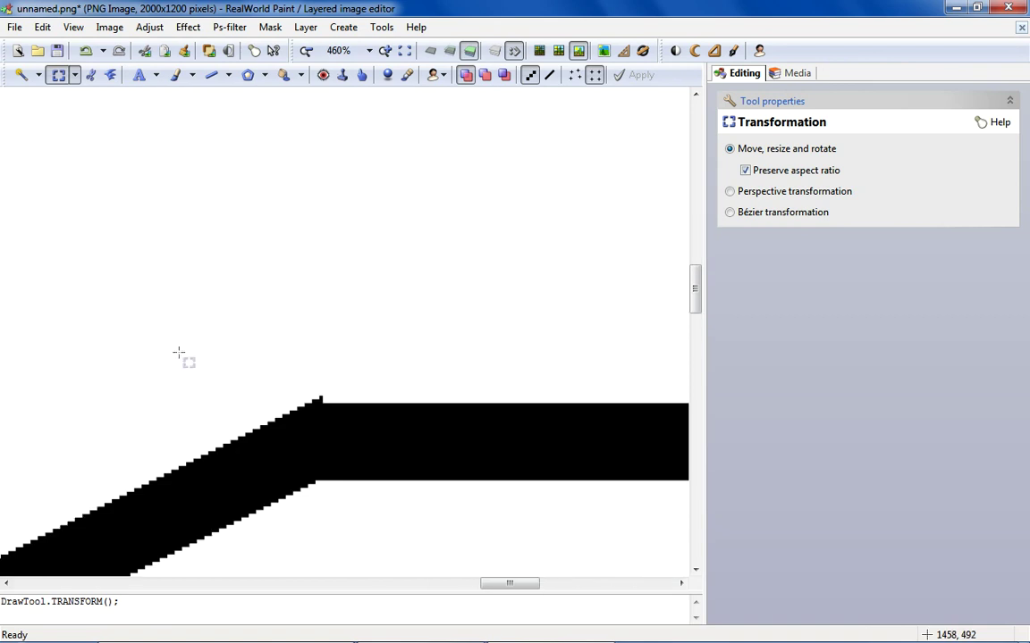
left_click_drag(464, 421, 474, 402)
right_click(312, 285)
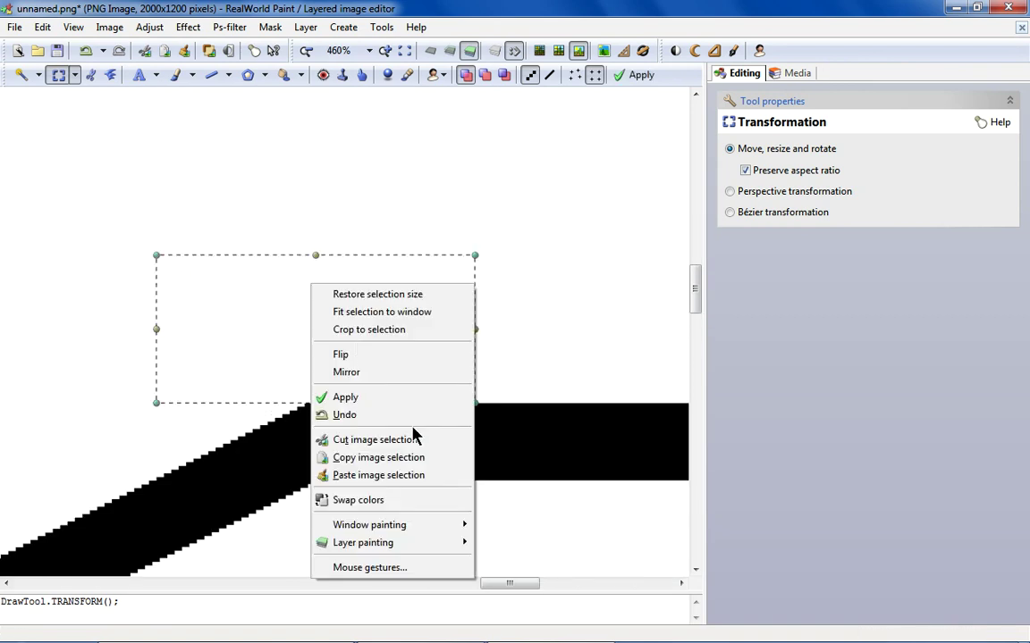
left_click(419, 440)
Cut out an area of about 59x22 pixels directly below the bend of the fork's lower arm to remove its stray pixels.
scroll(345, 391, "down", 3)
scroll(353, 466, "up", 2)
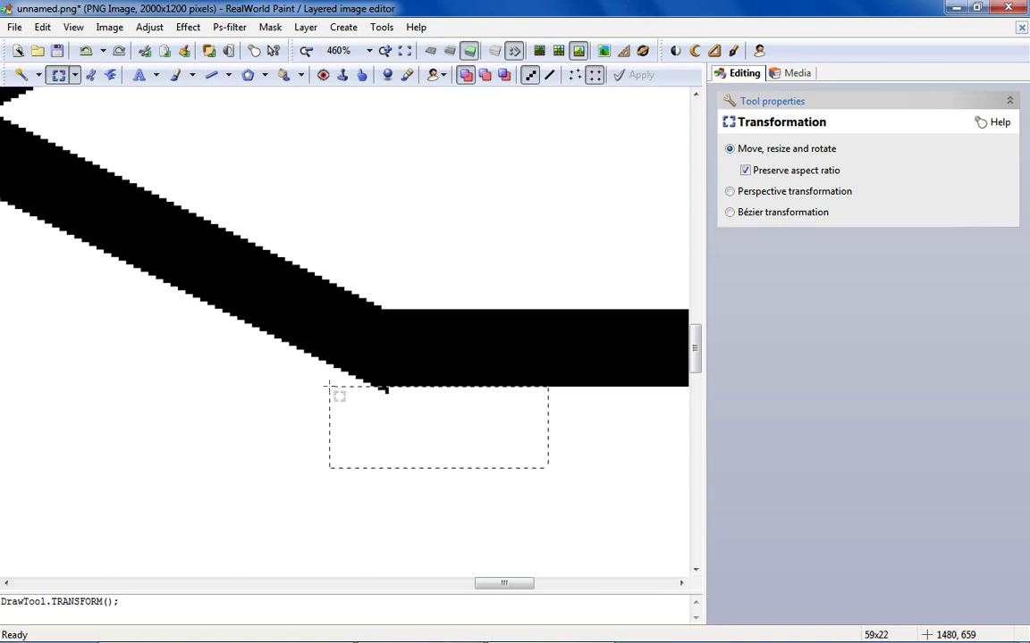
left_click(415, 415)
right_click(418, 417)
left_click(464, 278)
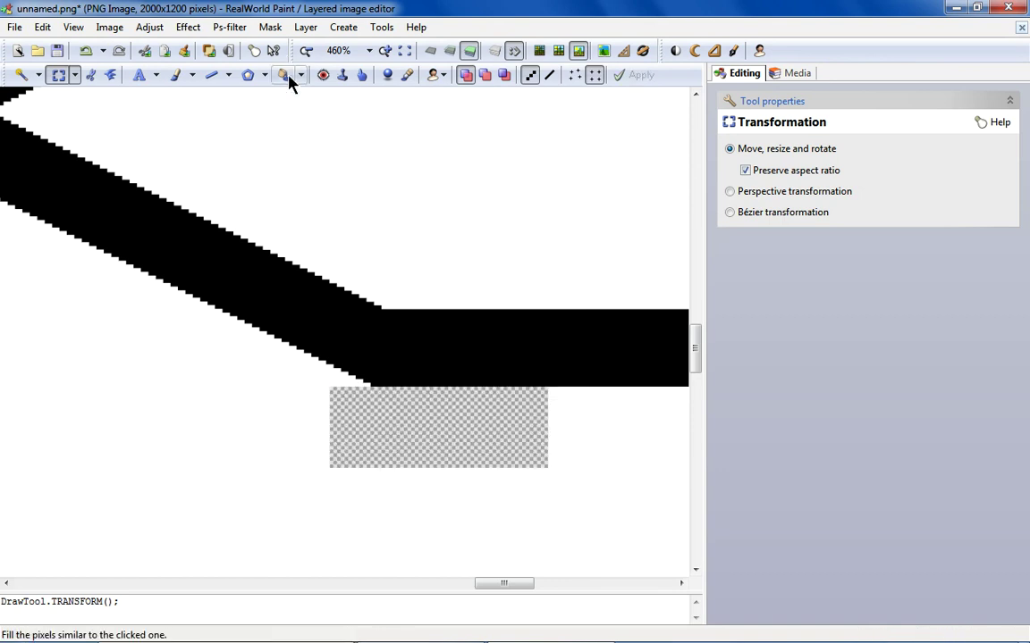
Flood-fill the transparent gaps left around the arm bends with white.
left_click(283, 74)
left_click(428, 393)
scroll(428, 394, "down", 4)
left_click(426, 279)
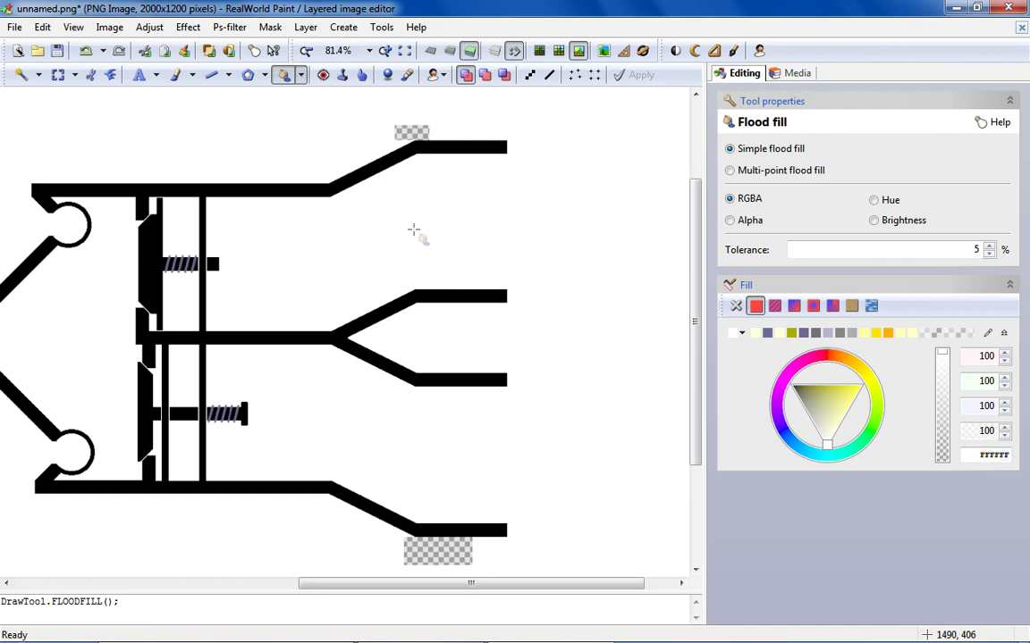
left_click(412, 133)
scroll(483, 329, "down", 2)
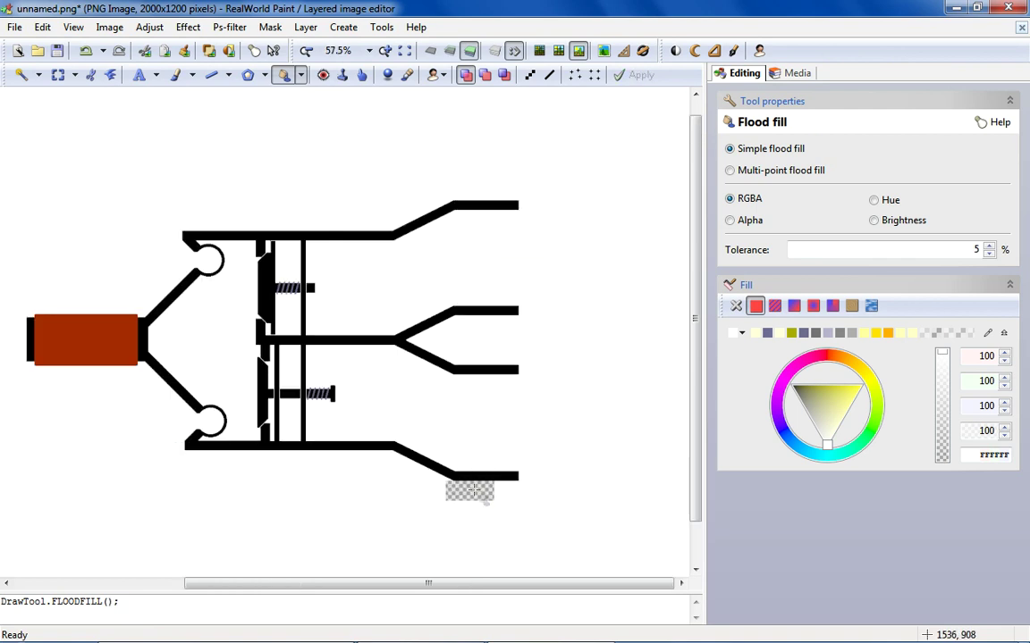
scroll(528, 430, "up", 3)
Draw a white-filled circle with a dark red outline, about 94x94 pixels, at the open end of the lower pipe.
left_click(264, 75)
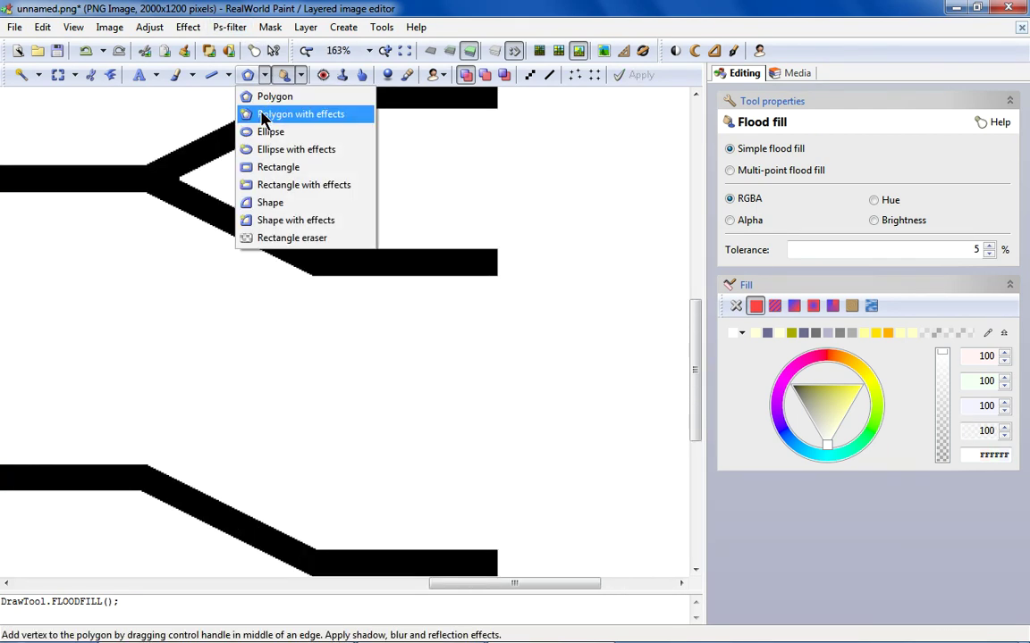
left_click(268, 132)
scroll(544, 264, "down", 2)
scroll(437, 243, "up", 2)
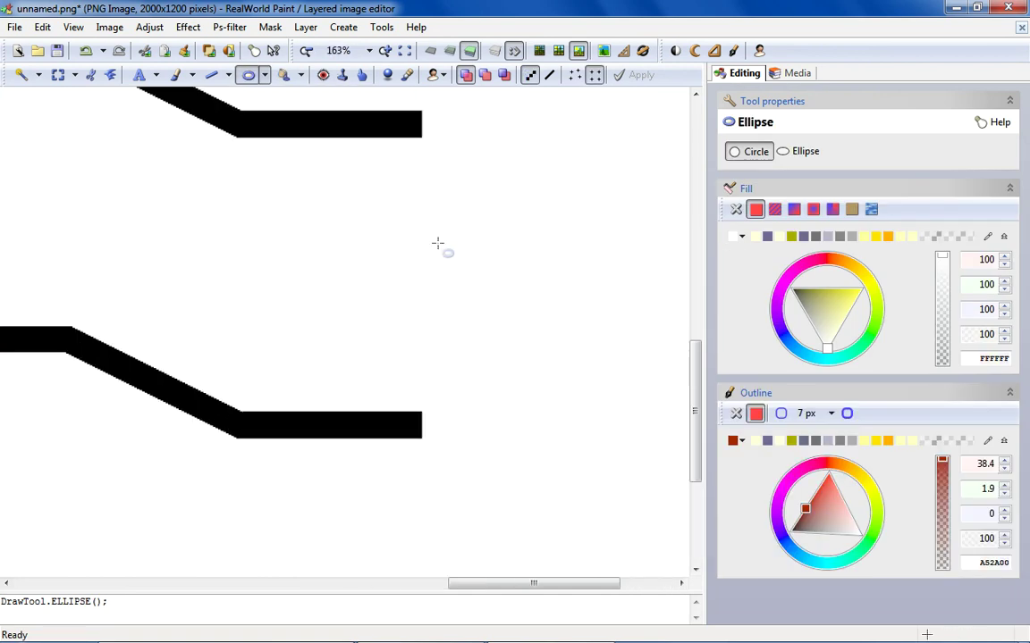
left_click_drag(367, 125, 487, 286)
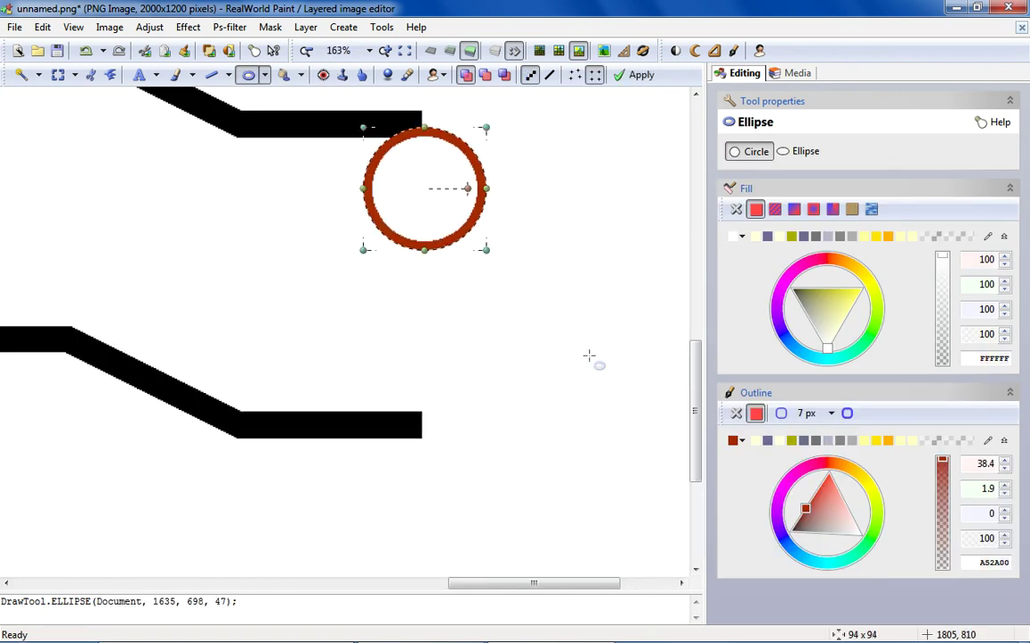
Switch the circle to an ellipse and stretch it vertically to about 94x246 pixels across the lower pipe's open end.
left_click(793, 155)
left_click_drag(426, 257, 391, 420)
mouse_move(422, 367)
left_mouse_down()
mouse_move(406, 382)
mouse_move(420, 382)
left_mouse_up()
mouse_move(420, 149)
left_mouse_down()
mouse_move(422, 134)
mouse_move(419, 145)
left_mouse_up()
scroll(418, 145, "up", 2)
scroll(419, 144, "down", 2)
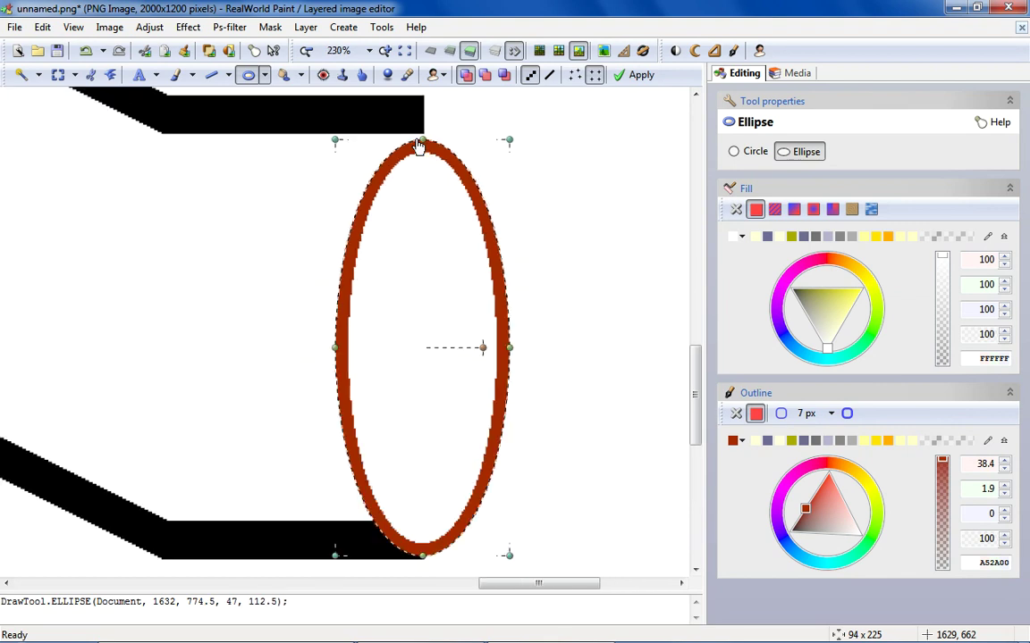
left_click_drag(423, 145, 418, 106)
Increase the ellipse's outline width to 20 px.
left_click(846, 413)
left_click(846, 413)
left_click(846, 413)
left_click(847, 414)
left_click(847, 413)
left_click(847, 414)
left_click(847, 414)
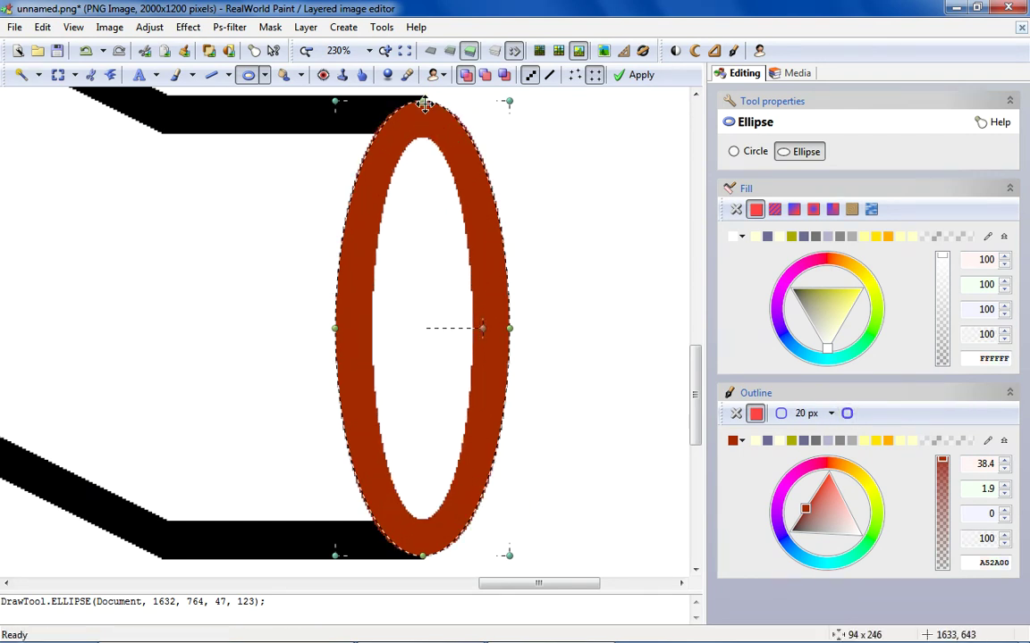
Stretch the ellipse to 94x250 pixels so its ends line up with the lower pipe's outer edges.
left_click_drag(425, 107, 426, 104)
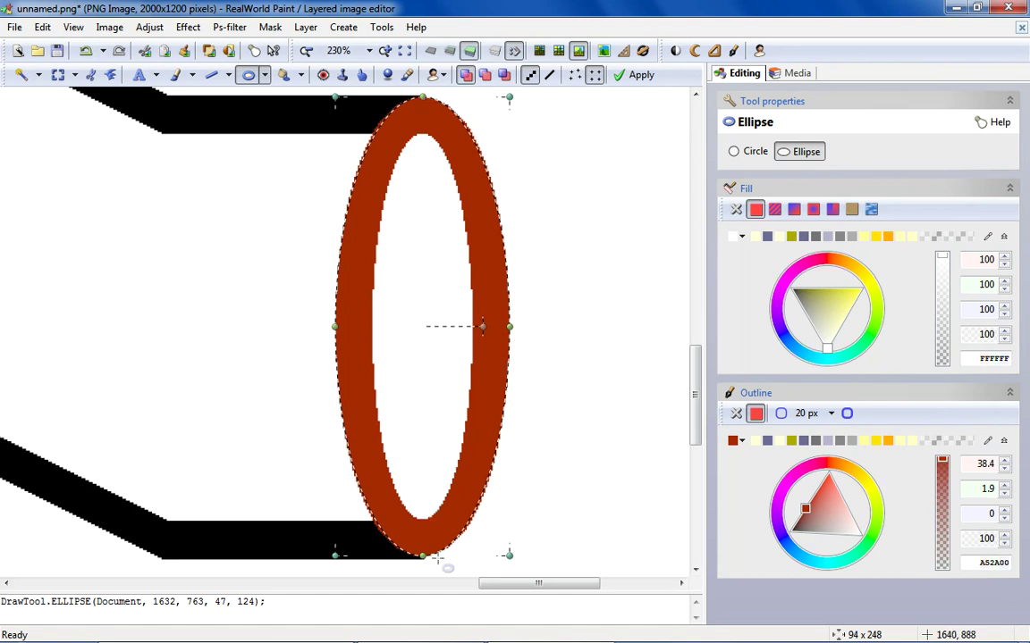
scroll(438, 560, "up", 4)
left_click_drag(422, 520, 424, 534)
scroll(424, 534, "down", 3)
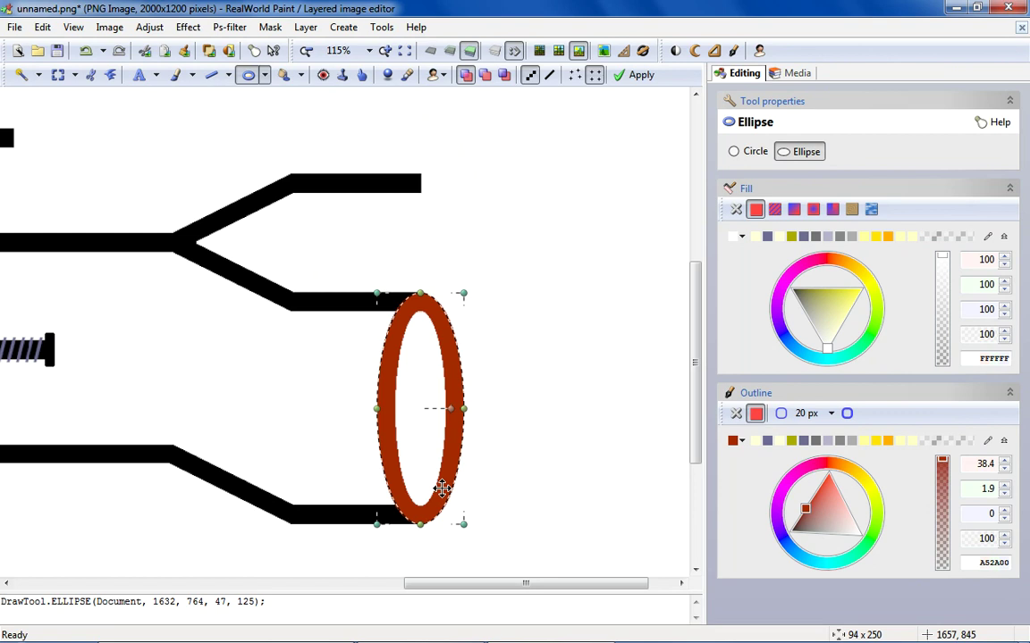
Change the ellipse's outline color to black and apply the shape to the image.
left_click(740, 441)
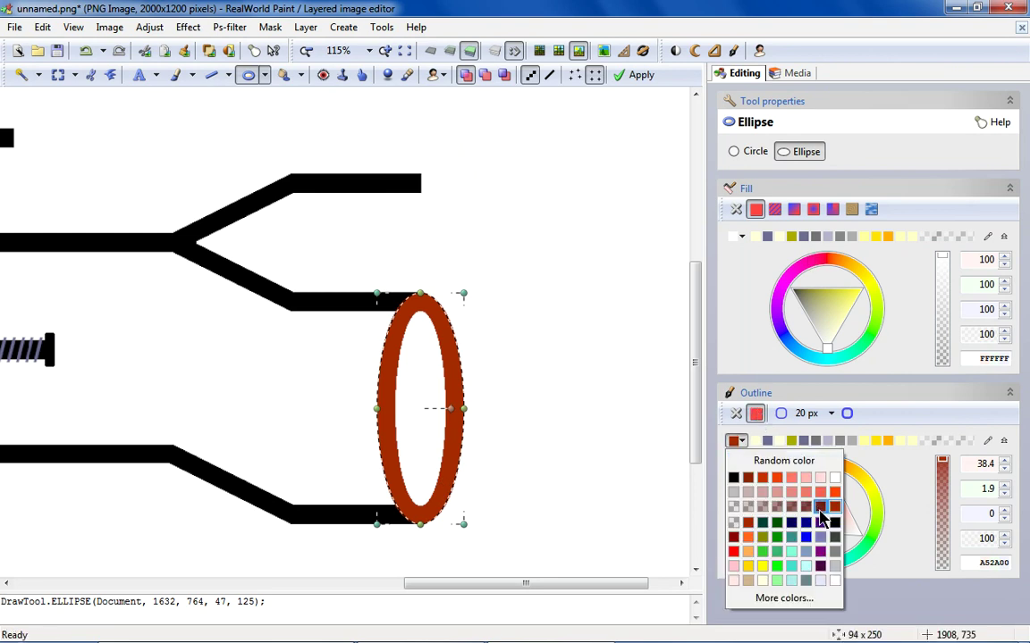
left_click(835, 523)
scroll(560, 343, "down", 2)
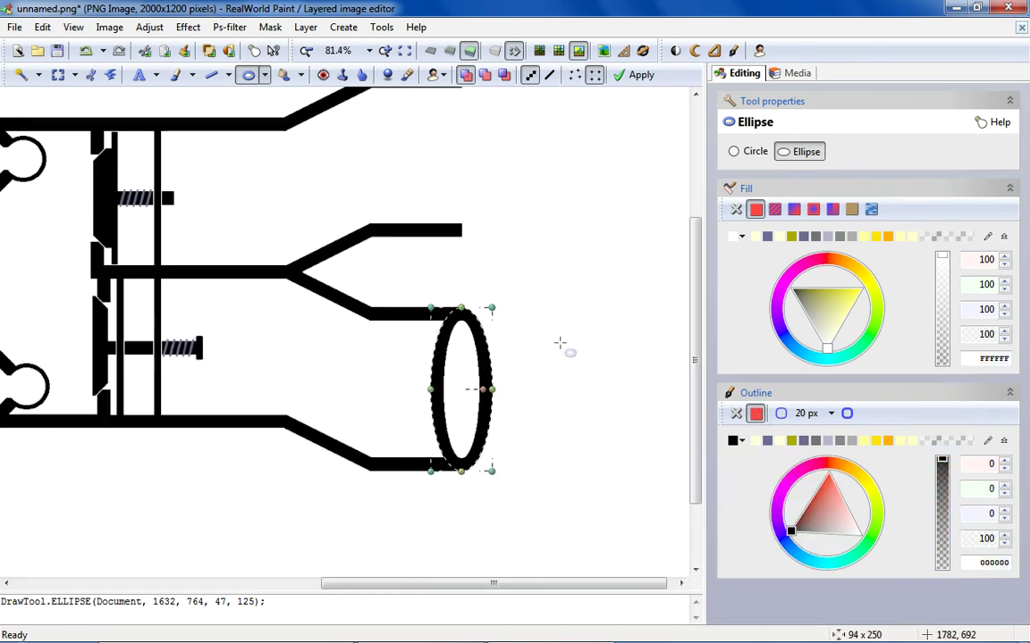
key("Return")
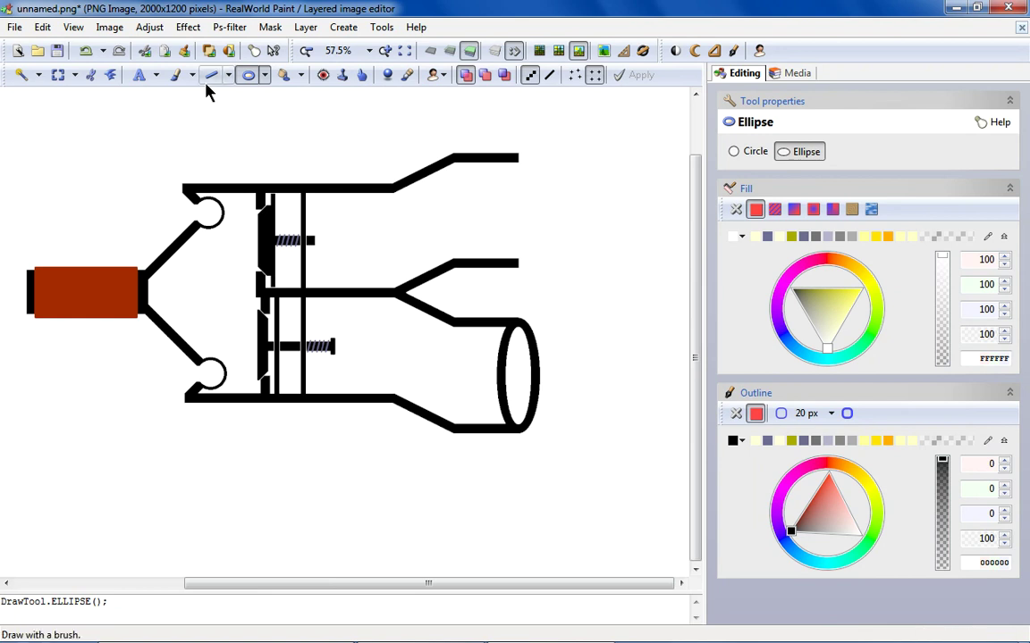
Select the lower pipe's straight end section together with its ellipse, about 283x289 pixels, and copy it.
left_click(58, 74)
scroll(590, 379, "up", 2)
left_click_drag(613, 238, 427, 487)
scroll(447, 483, "up", 1)
left_click_drag(327, 506, 317, 505)
right_click(381, 379)
left_click(424, 259)
scroll(466, 430, "down", 2)
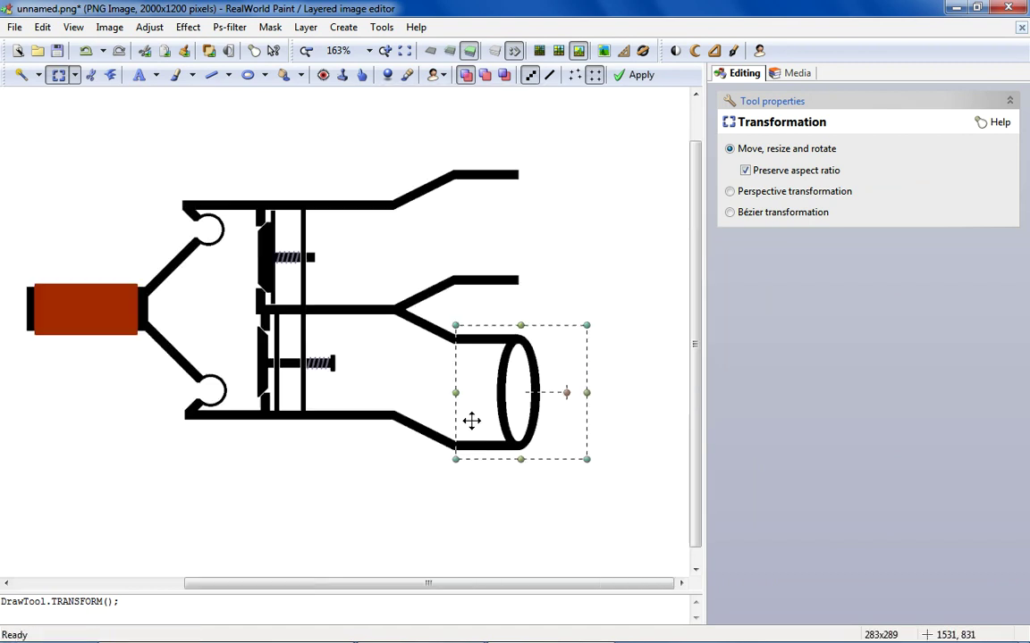
Paste the copied pipe end over the upper pipe's straight sections, aligned with the bends of its arms.
scroll(494, 214, "up", 2)
right_click(494, 214)
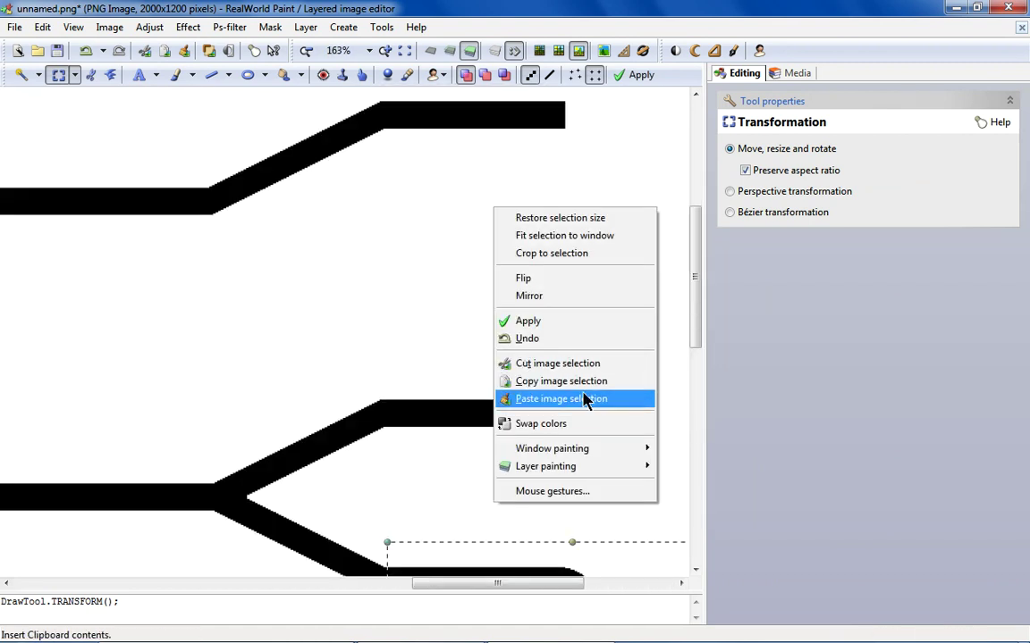
left_click(577, 399)
left_click_drag(143, 202, 520, 188)
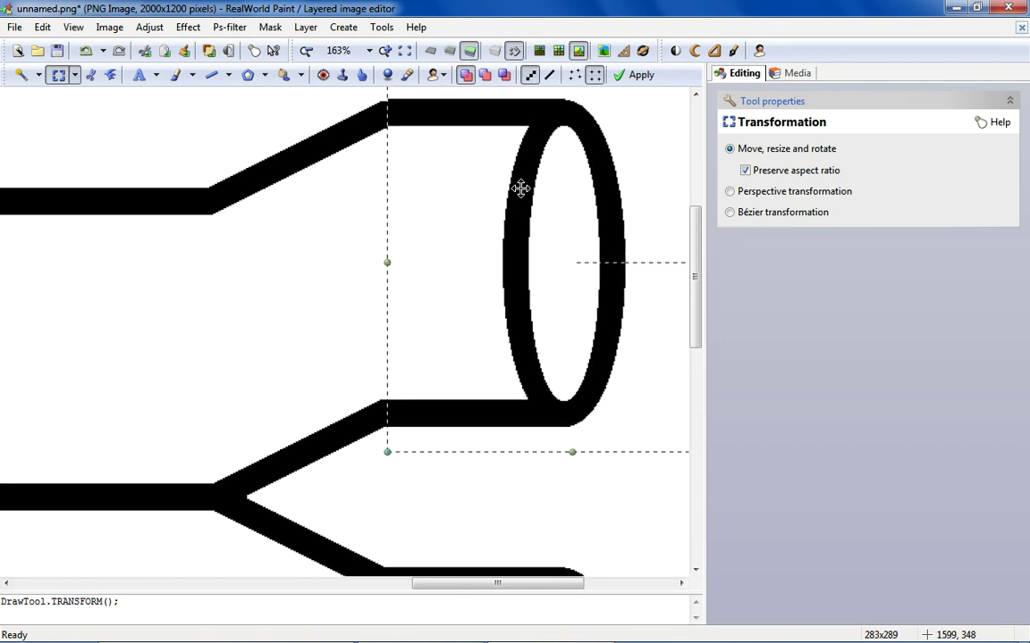
key("Return")
Copy a 76x58 pixel piece of the upper wall's sloping arm and paste it at the bend to smooth the joint.
scroll(367, 218, "up", 2)
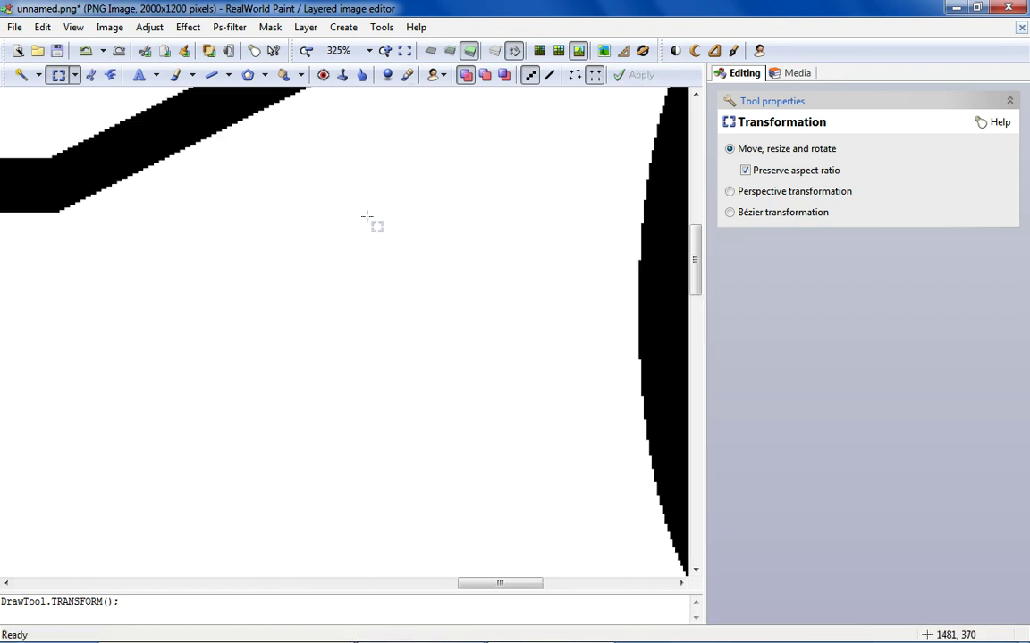
scroll(384, 149, "down", 5)
scroll(445, 137, "up", 2)
scroll(445, 137, "up", 2)
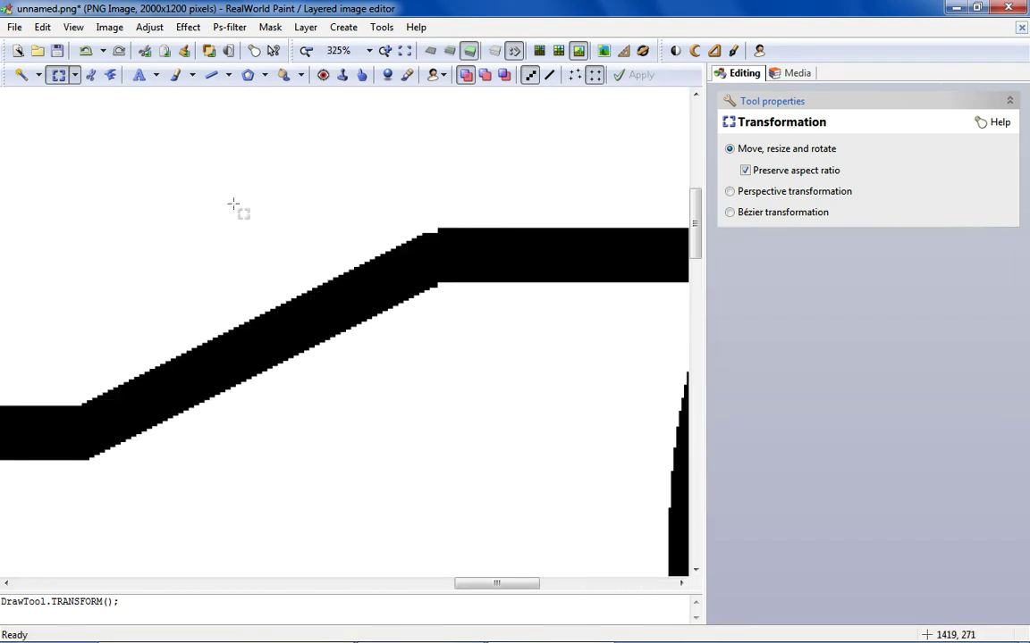
left_click_drag(414, 359, 435, 353)
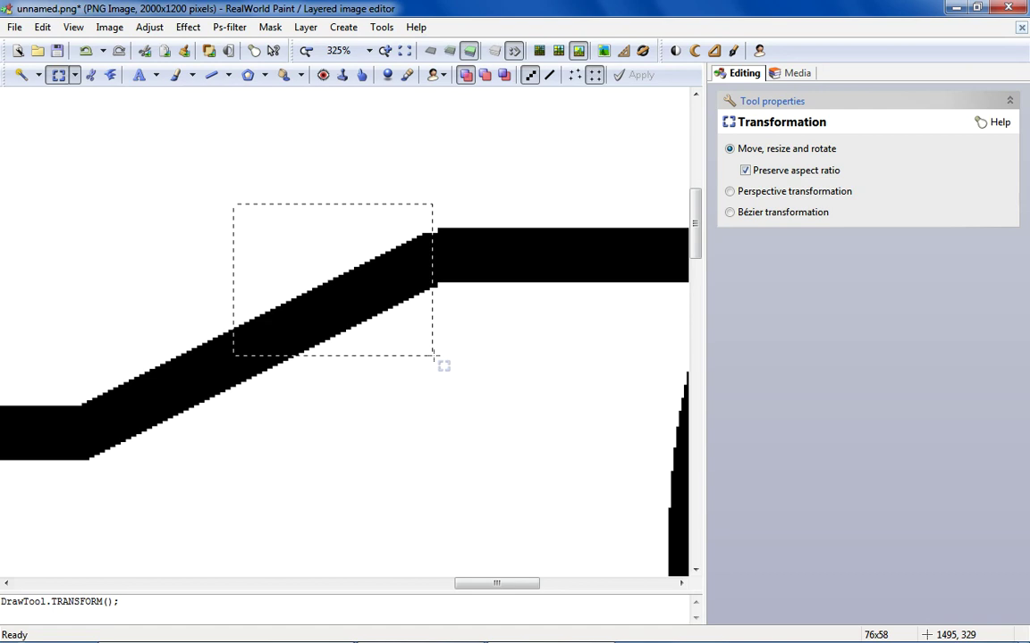
right_click(395, 304)
left_click(476, 482)
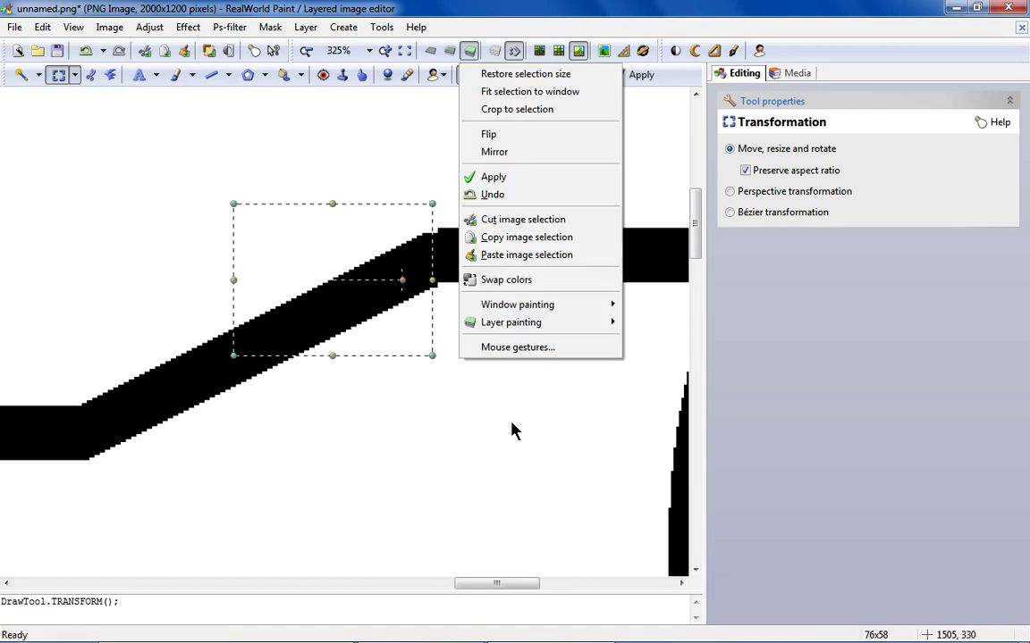
left_click(526, 255)
left_click_drag(177, 202, 375, 278)
key("Return")
scroll(452, 306, "down", 8)
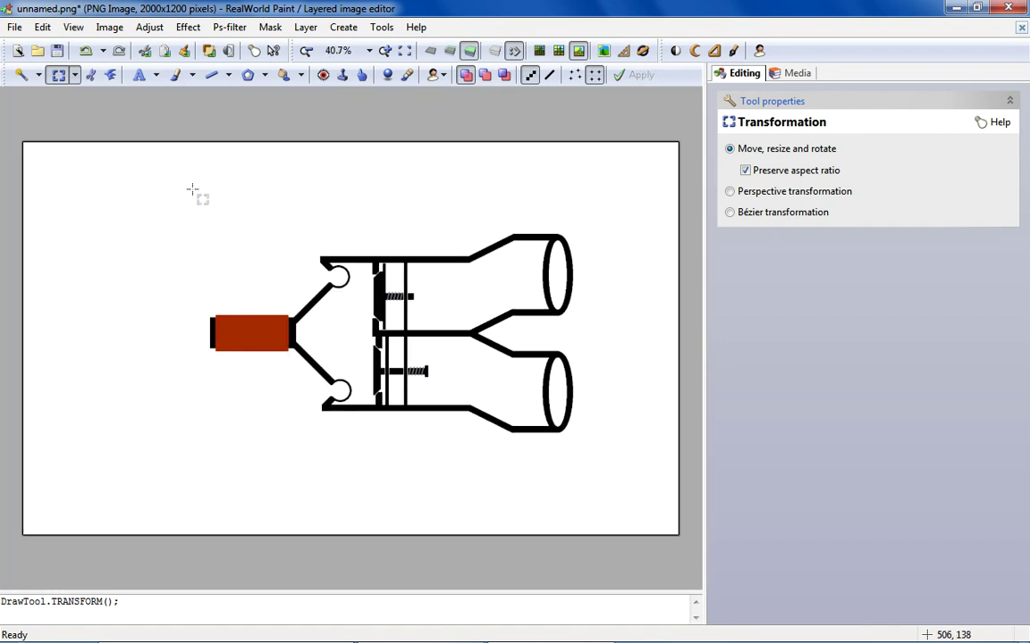
Move the whole diagram left toward the middle of the canvas and fill the vacated strip with white.
left_click_drag(556, 412, 497, 413)
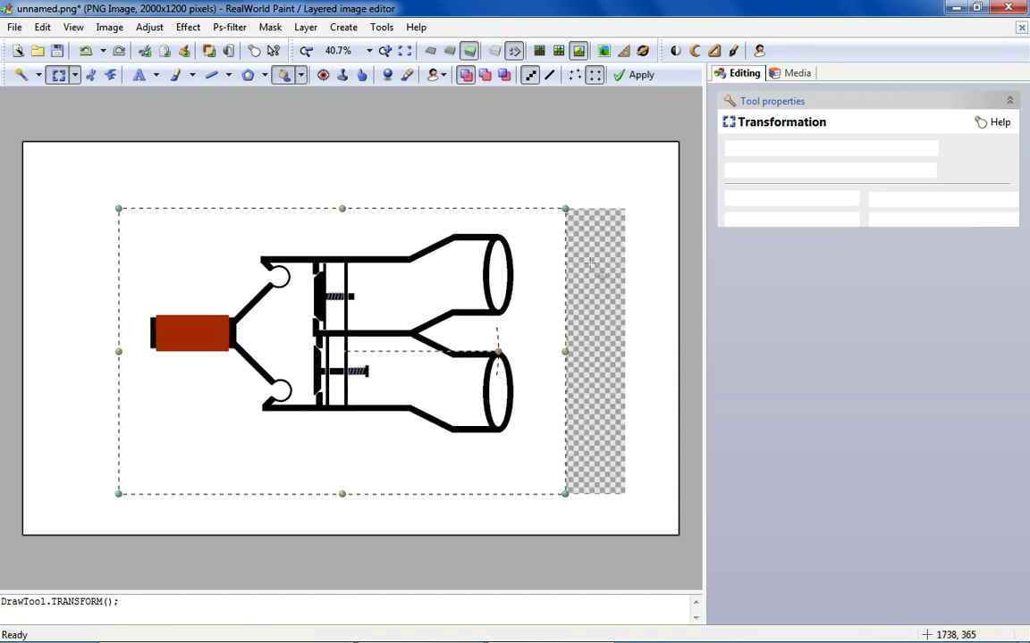
scroll(581, 268, "down", 1)
scroll(536, 286, "down", 1)
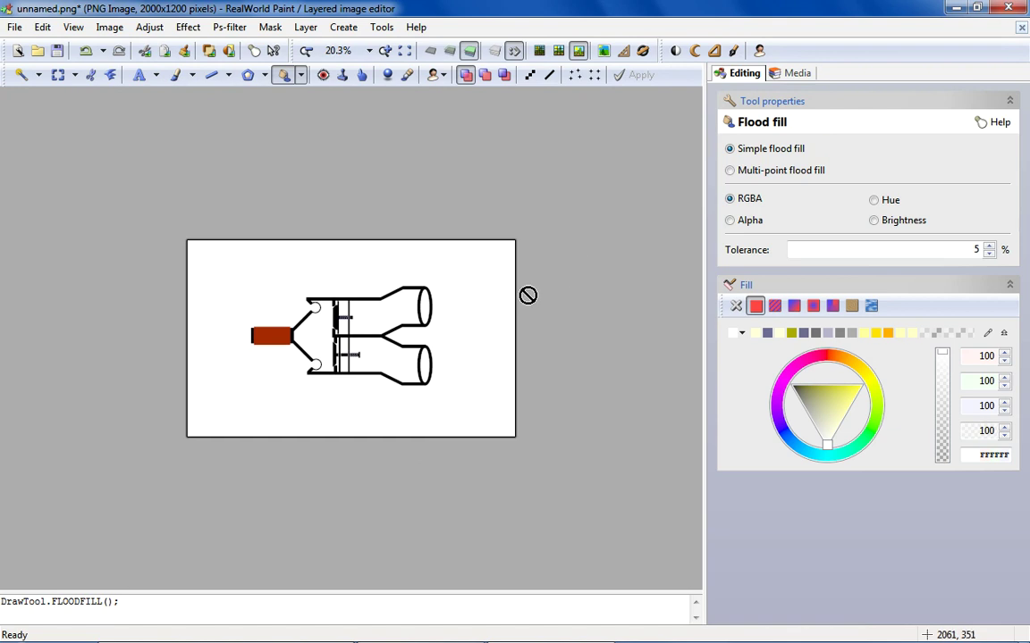
scroll(500, 304, "up", 2)
scroll(590, 291, "up", 1)
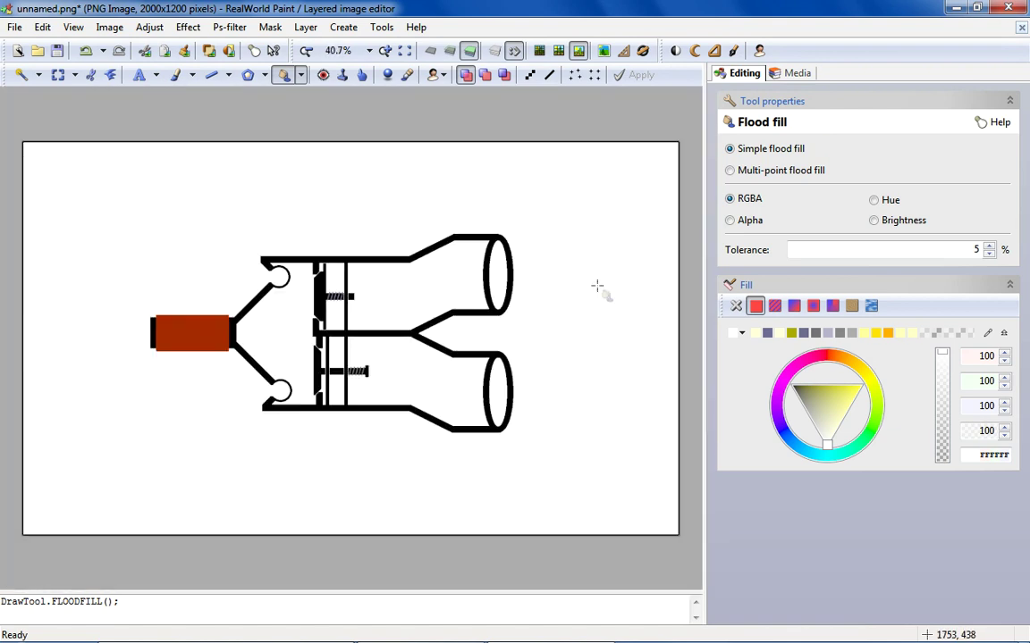
scroll(597, 286, "down", 1)
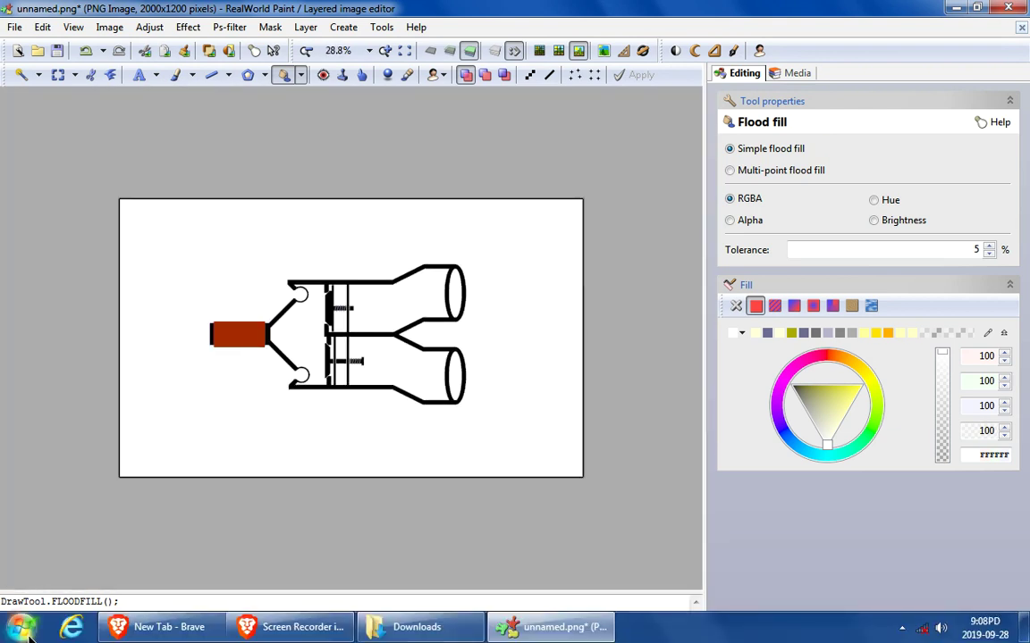
Select the upper pipe's straight end section together with its elliptical opening and copy it.
left_click(58, 76)
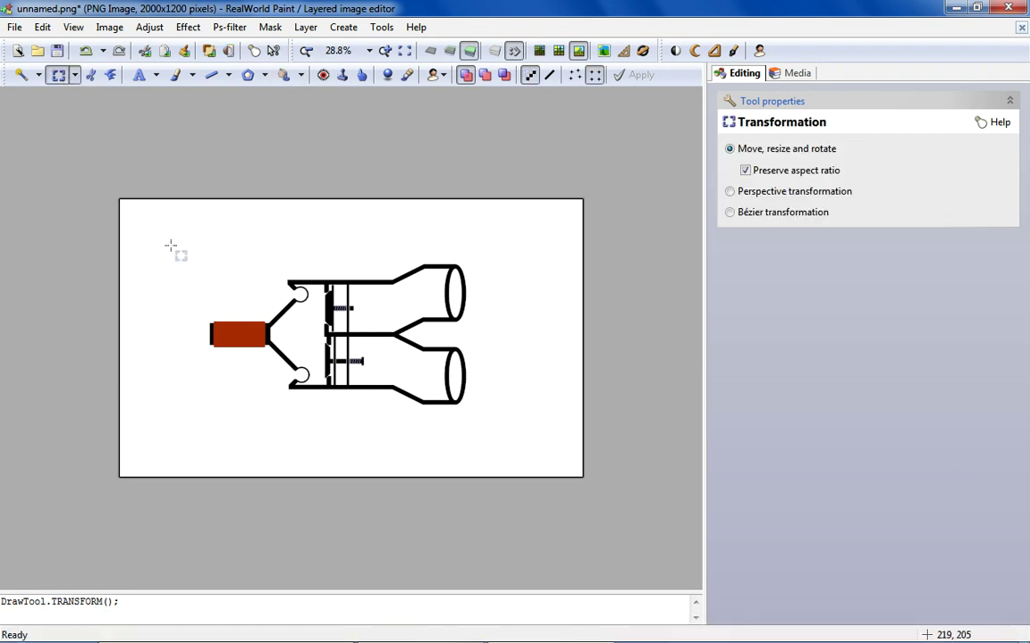
left_click_drag(356, 392, 511, 437)
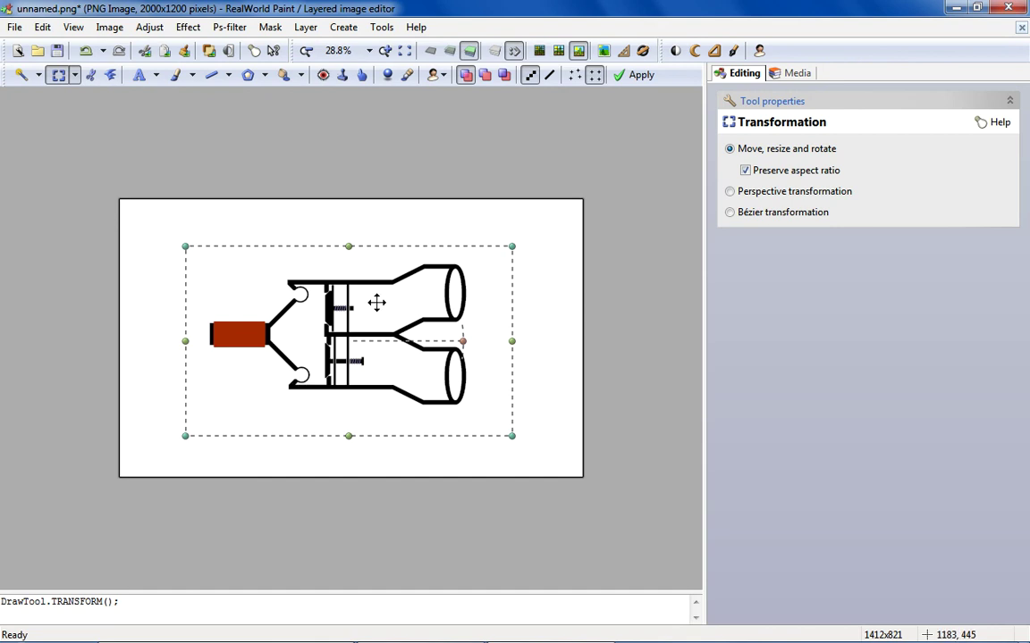
left_click_drag(511, 249, 438, 331)
right_click(462, 292)
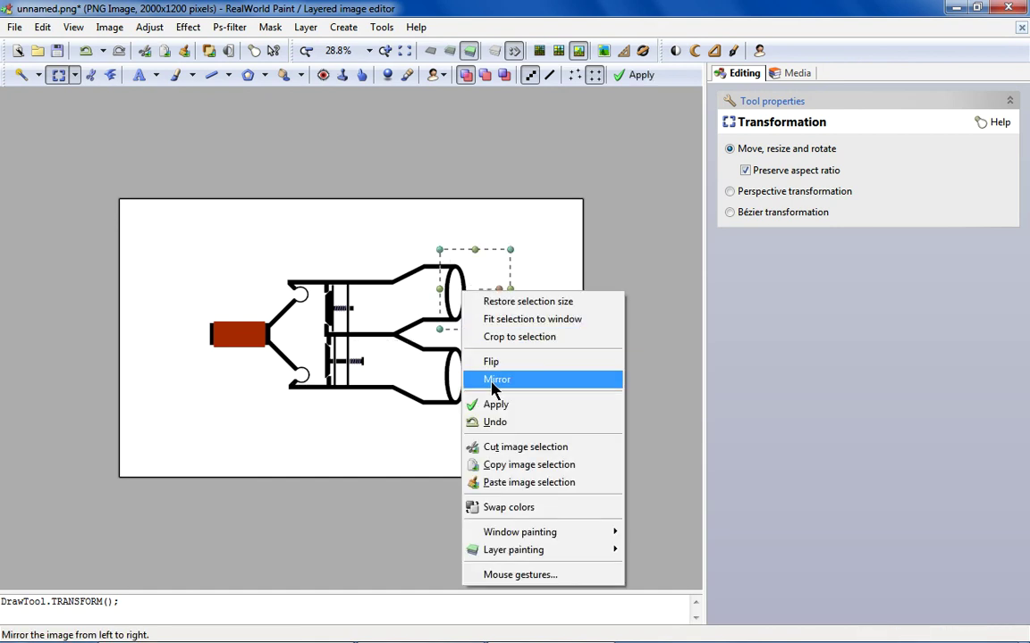
left_click(539, 465)
Open Microsoft Paint, paste the copied pipe end into the blank picture and place it with white space around it.
left_click(19, 628)
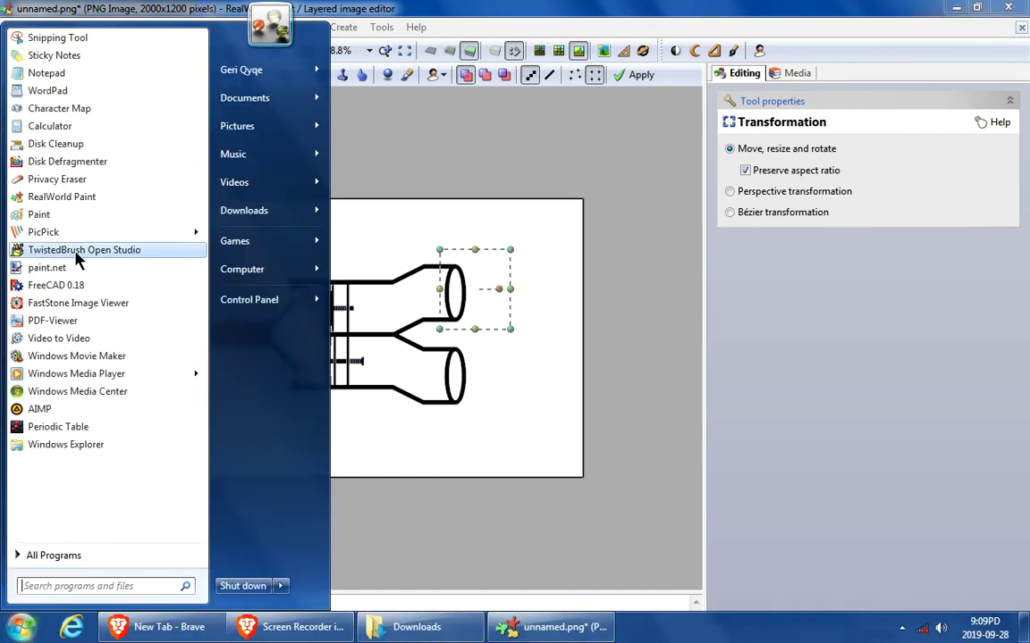
left_click(44, 217)
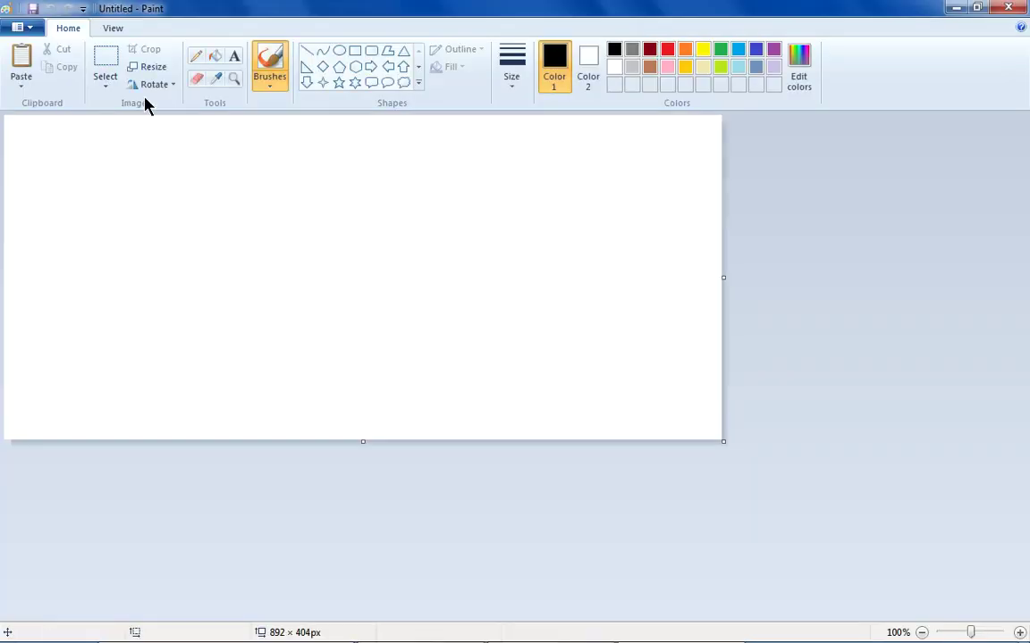
left_click(105, 61)
right_click(214, 197)
left_click(253, 243)
left_click_drag(106, 195, 233, 221)
left_click(400, 200)
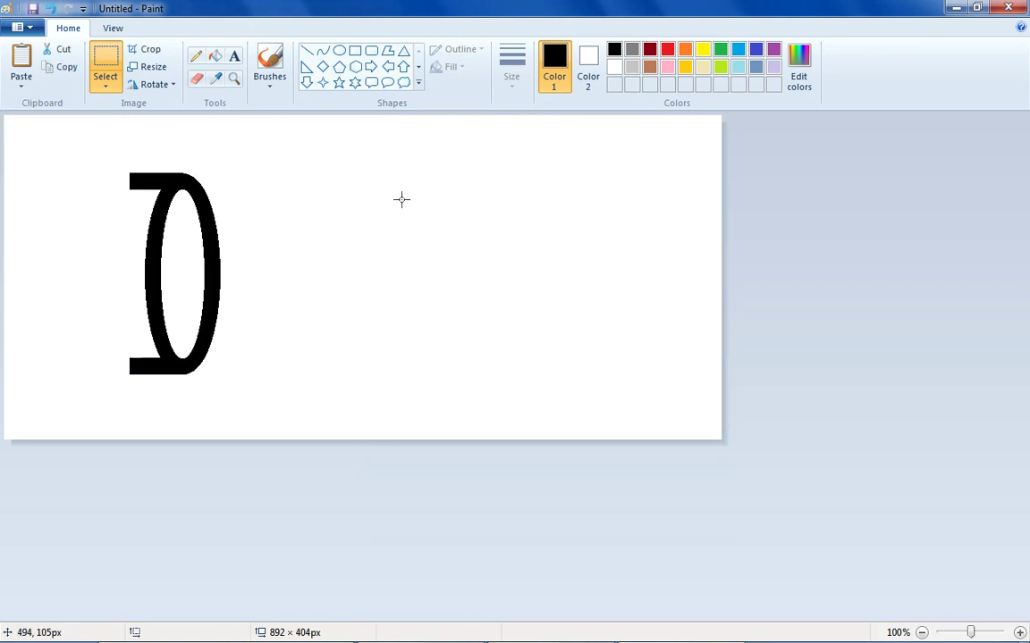
Draw a right-pointing block arrow about 292x187 pixels beside the pasted pipe end and fill it with the same blue.
left_click(371, 66)
left_click(738, 51)
left_click_drag(255, 190, 491, 341)
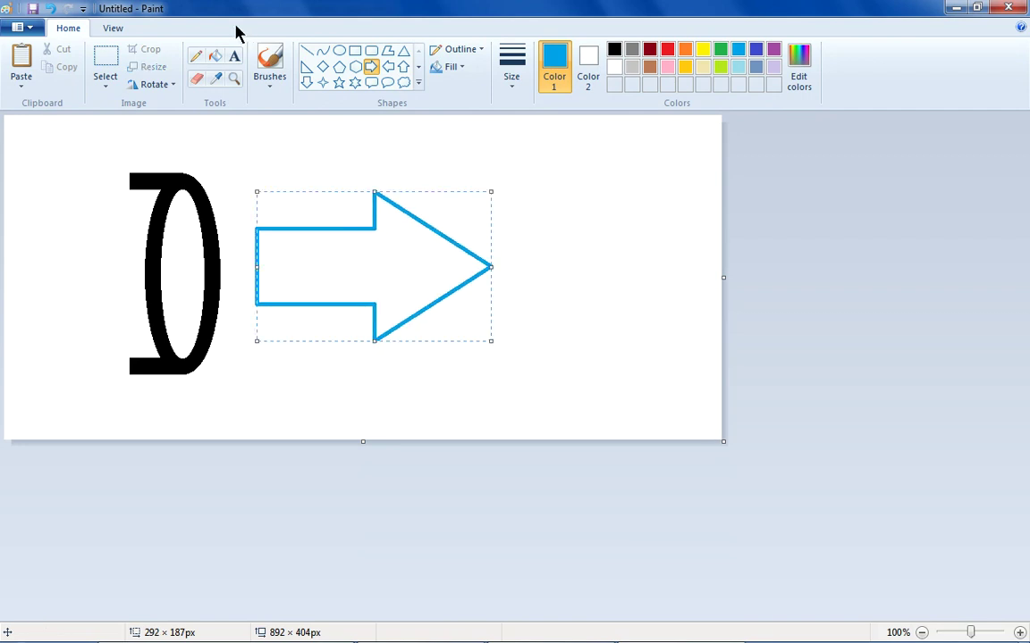
left_click(216, 59)
left_click(383, 286)
Select the blue arrow with a surrounding margin, about 357x246 pixels, and copy it.
left_click(104, 62)
left_click_drag(242, 175, 529, 371)
right_click(379, 269)
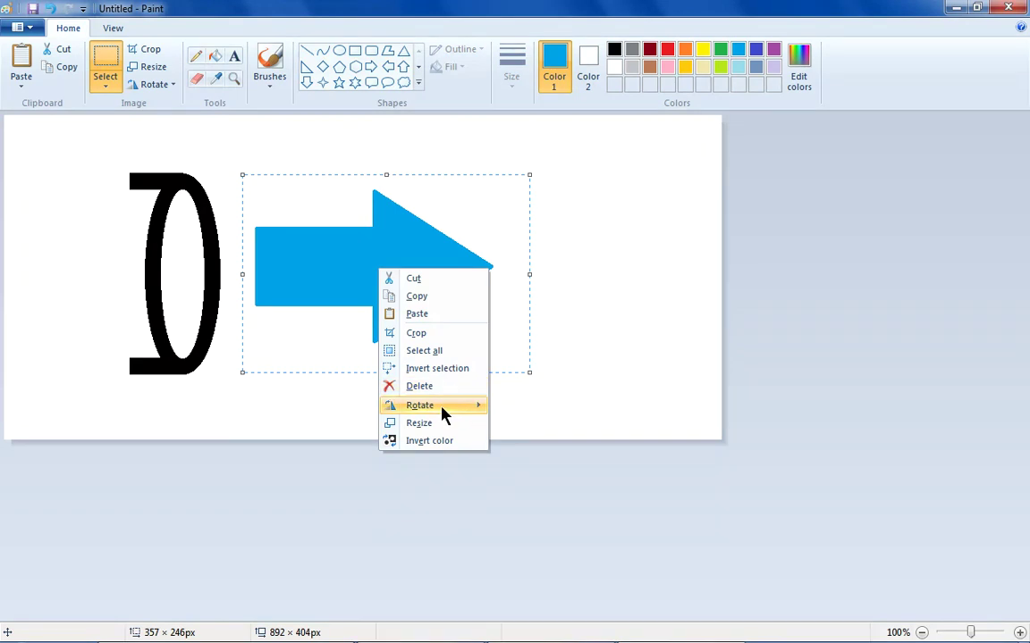
left_click(425, 295)
Switch back to RealWorld Paint, paste the blue arrow and place it just outside the upper pipe's opening, pointing away from it.
mouse_move(451, 624)
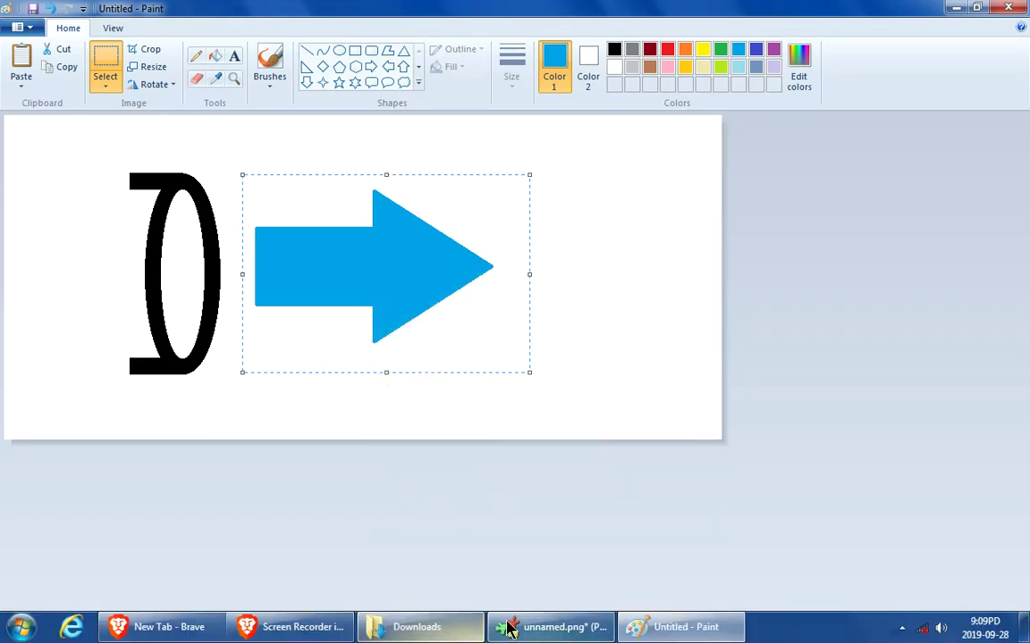
left_click(547, 628)
left_click(536, 322)
scroll(496, 268, "up", 3)
right_click(482, 256)
left_click(533, 306)
left_click_drag(126, 172, 552, 255)
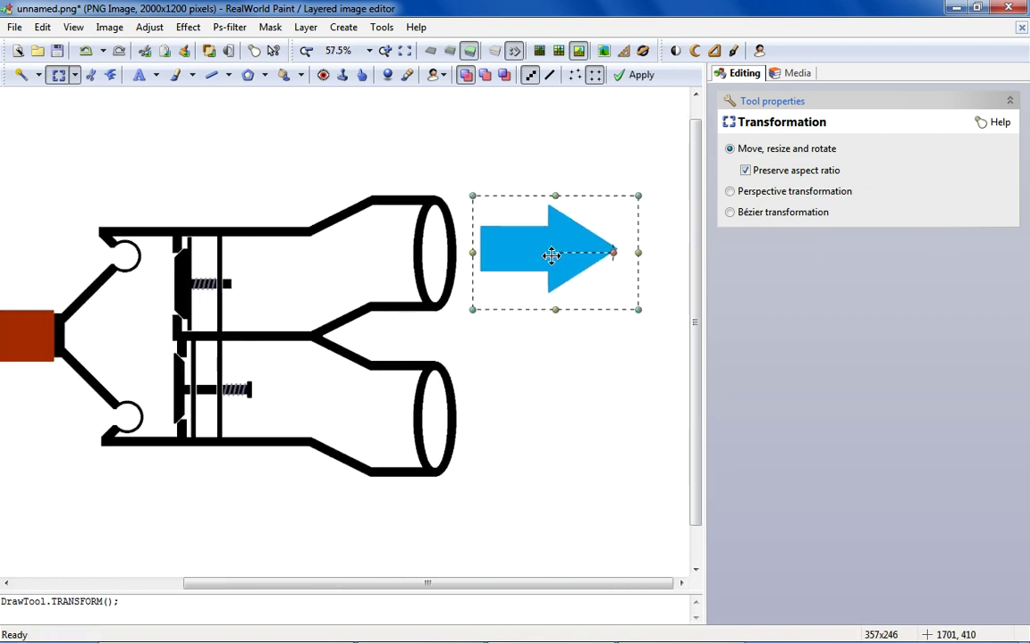
Paste a second blue arrow, mirrored to point left, and place it outside the lower pipe's opening.
right_click(424, 131)
left_click(476, 323)
right_click(68, 113)
left_click(132, 201)
left_click_drag(54, 138, 509, 415)
Select the lower arrow, about 396x297 pixels, shift it slightly and fill the vacated edge with white.
left_click(649, 356)
left_click_drag(648, 355, 471, 494)
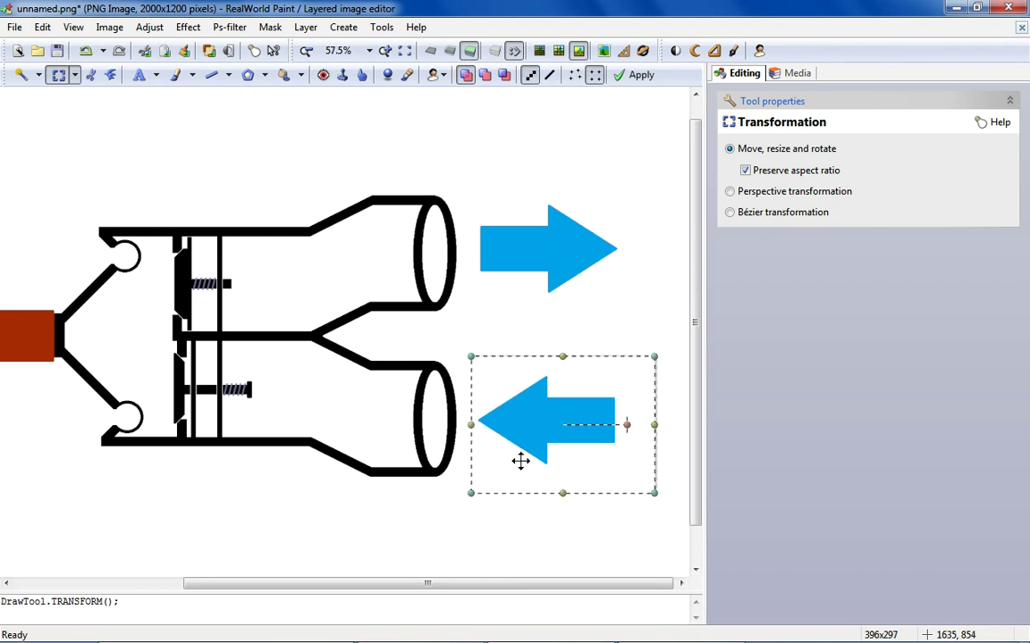
left_click(284, 75)
scroll(670, 364, "up", 4)
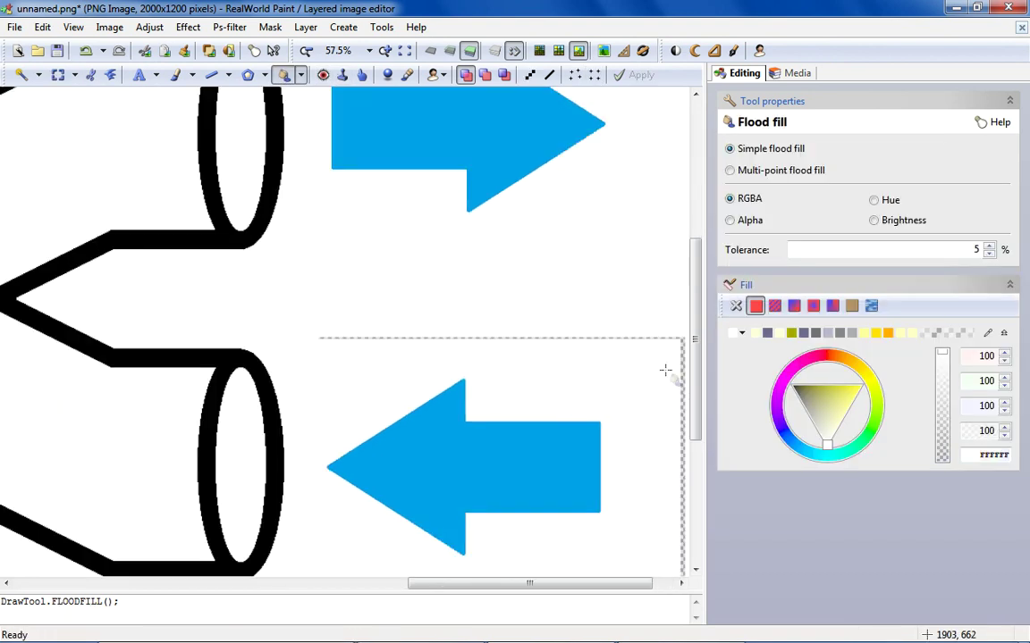
scroll(609, 290, "up", 3)
scroll(591, 301, "down", 6)
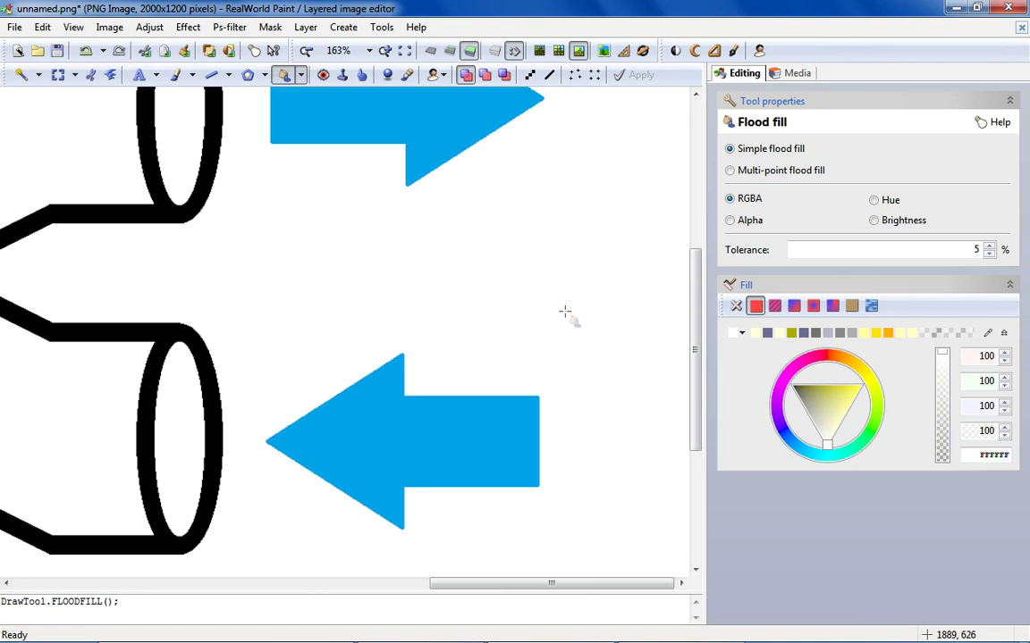
scroll(565, 311, "down", 1)
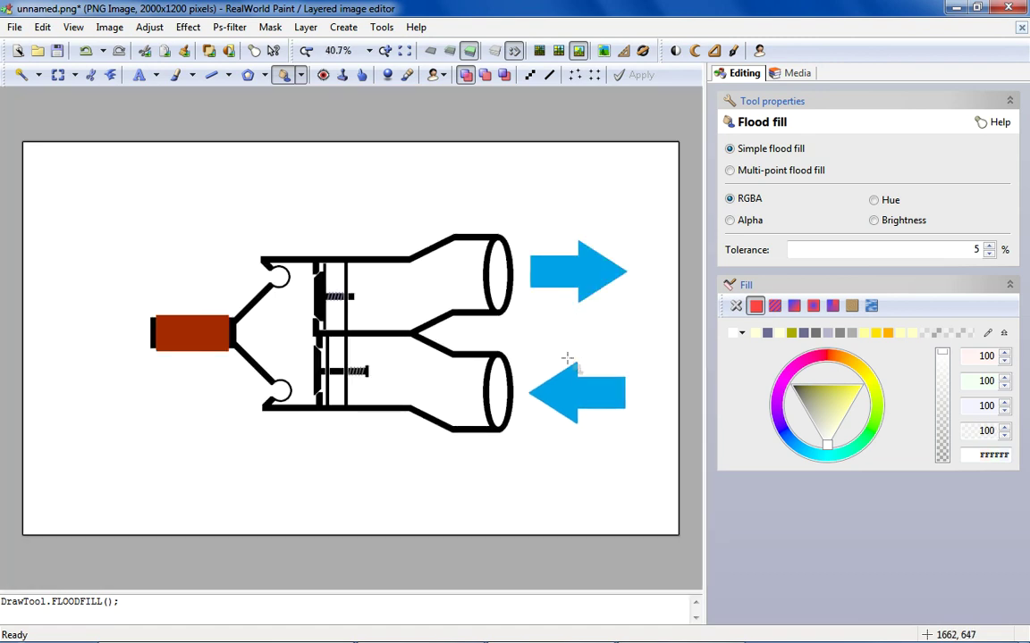
scroll(528, 331, "down", 1)
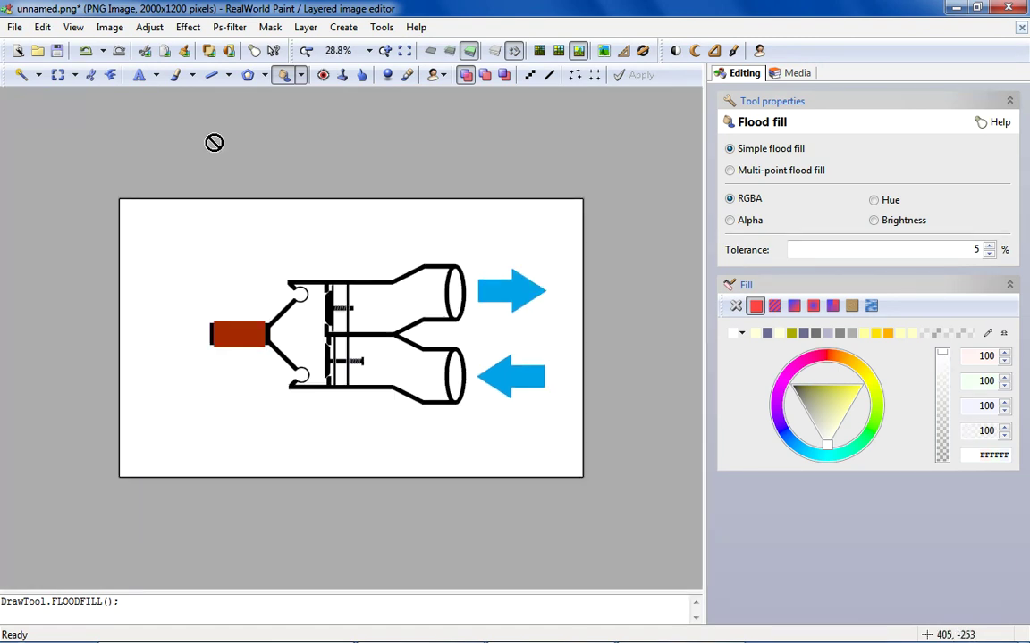
Move the whole diagram with both arrows a little further left and fill the vacated strip with white.
left_click(59, 75)
mouse_move(195, 248)
left_mouse_down()
mouse_move(583, 433)
mouse_move(525, 413)
left_mouse_up()
left_click(283, 76)
left_click(557, 312)
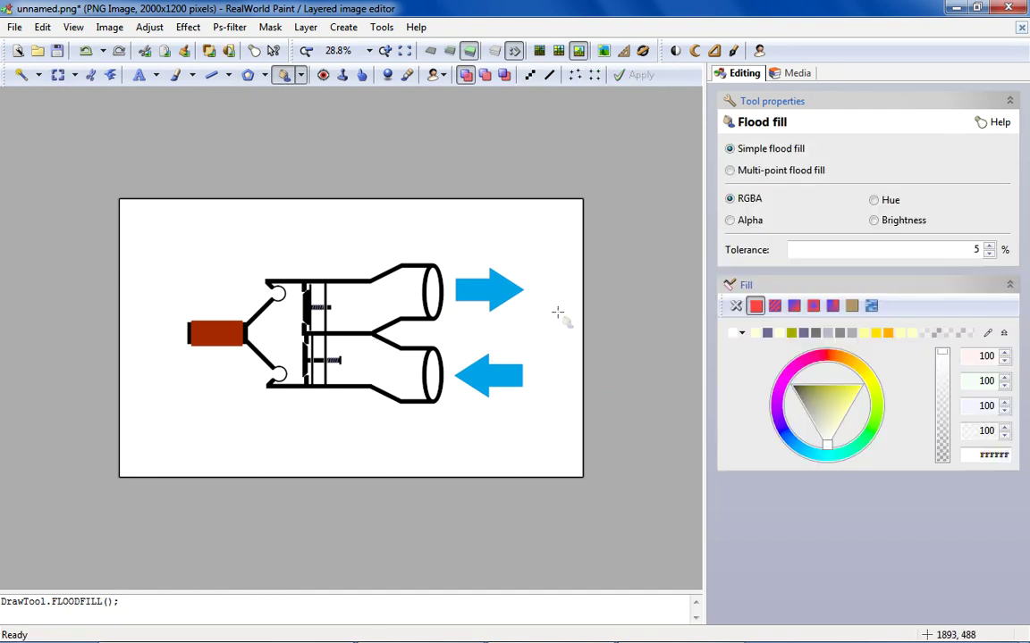
Set the shape outline colour to dark purple (480048).
scroll(557, 311, "down", 1)
scroll(471, 340, "up", 2)
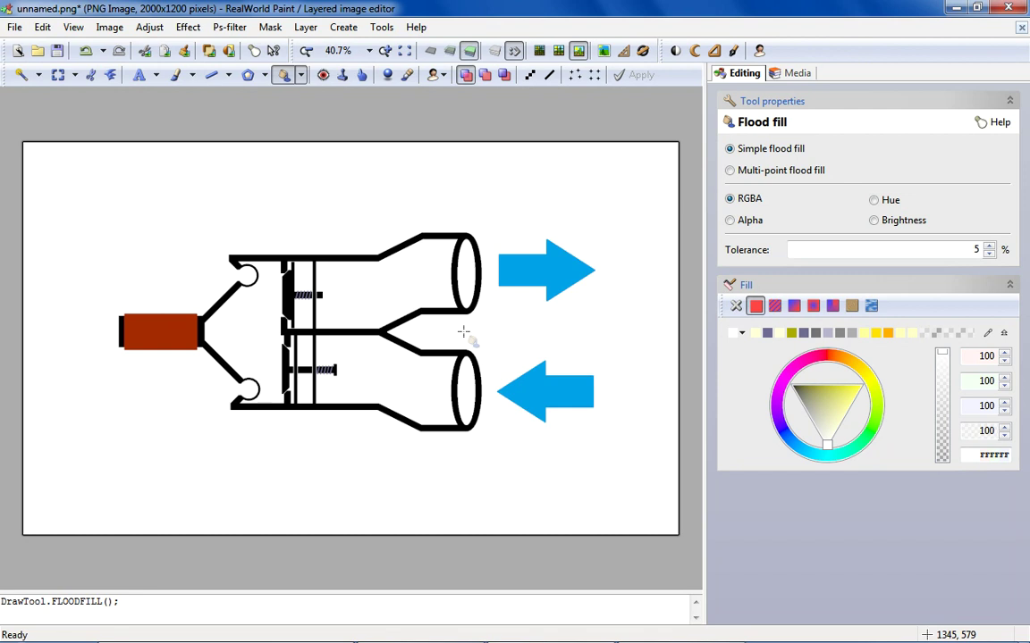
scroll(211, 329, "up", 1)
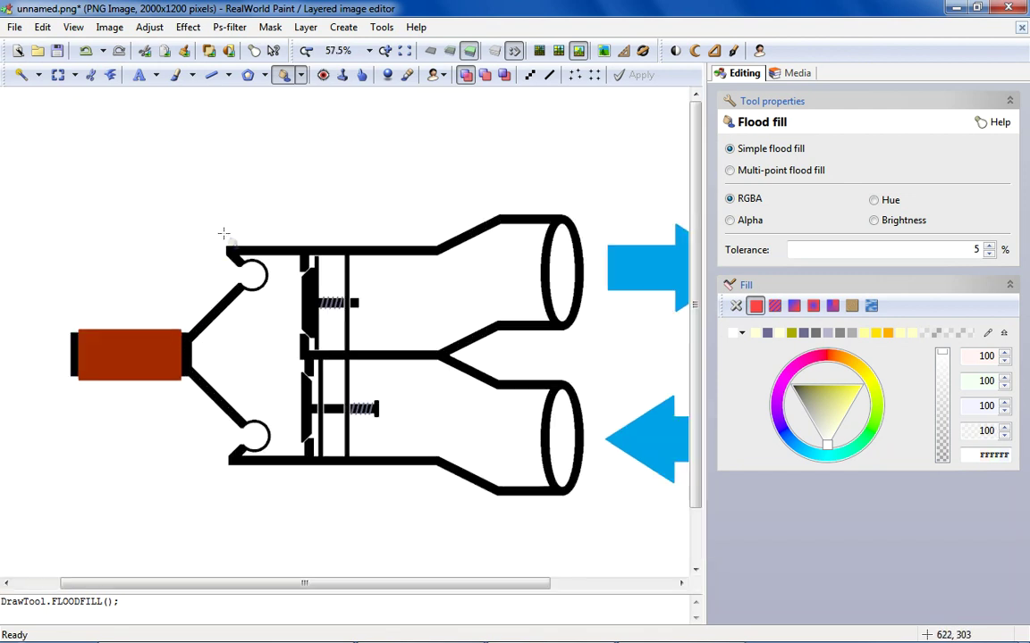
left_click(265, 75)
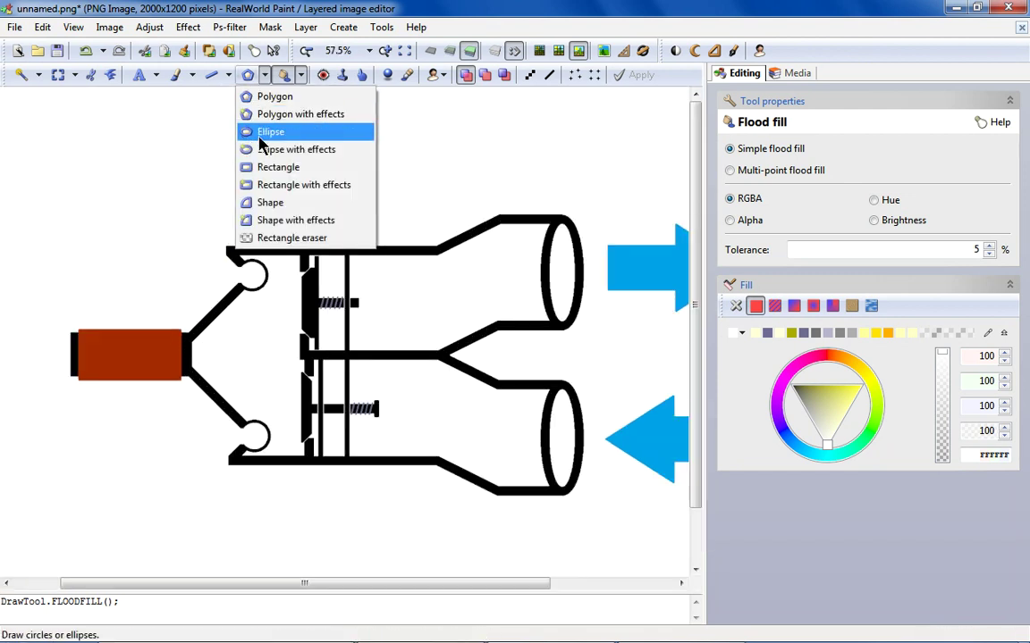
left_click(268, 133)
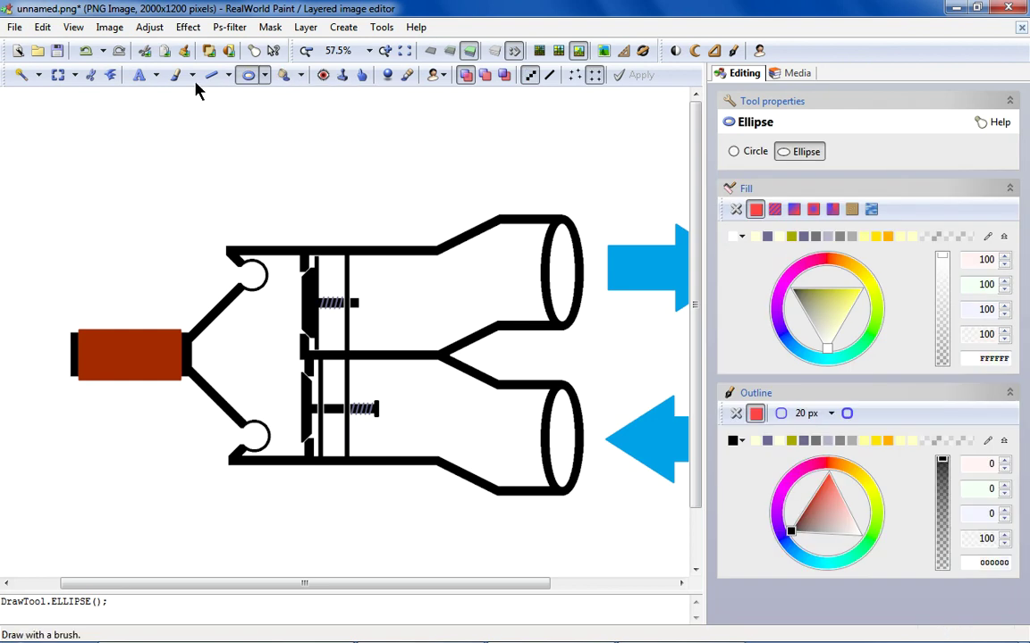
scroll(138, 241, "down", 2)
scroll(127, 265, "up", 1)
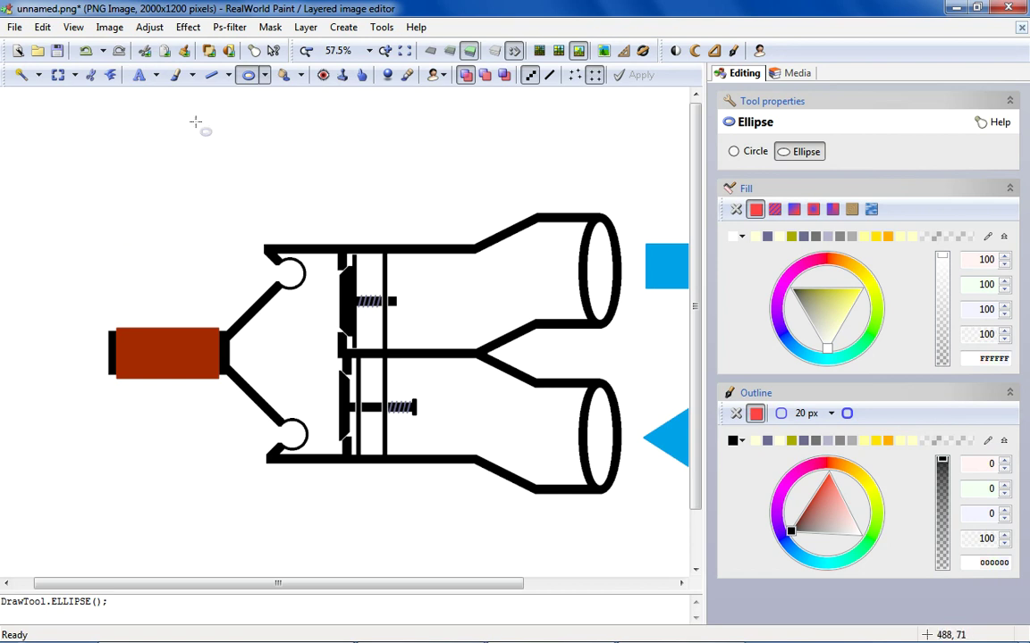
left_click(739, 441)
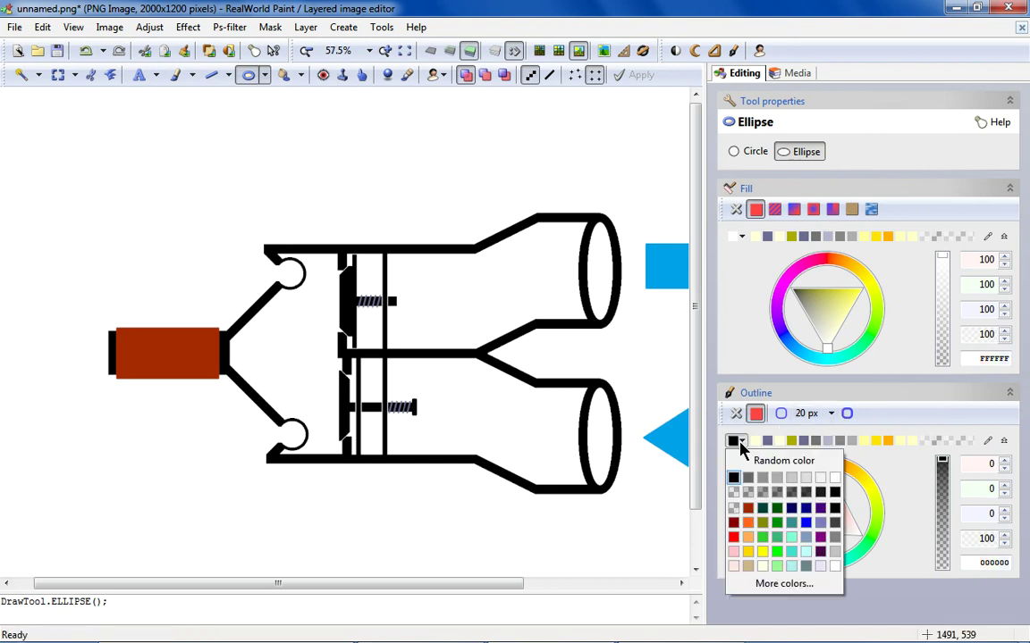
left_click(821, 556)
Draw a white rectangle about 250x196 pixels with a 20 px dark purple outline and place it just above the red block.
left_click(265, 75)
left_click(272, 168)
left_click_drag(109, 130, 221, 250)
mouse_move(220, 193)
left_mouse_down()
mouse_move(207, 186)
mouse_move(221, 206)
left_mouse_up()
left_click_drag(162, 130, 181, 229)
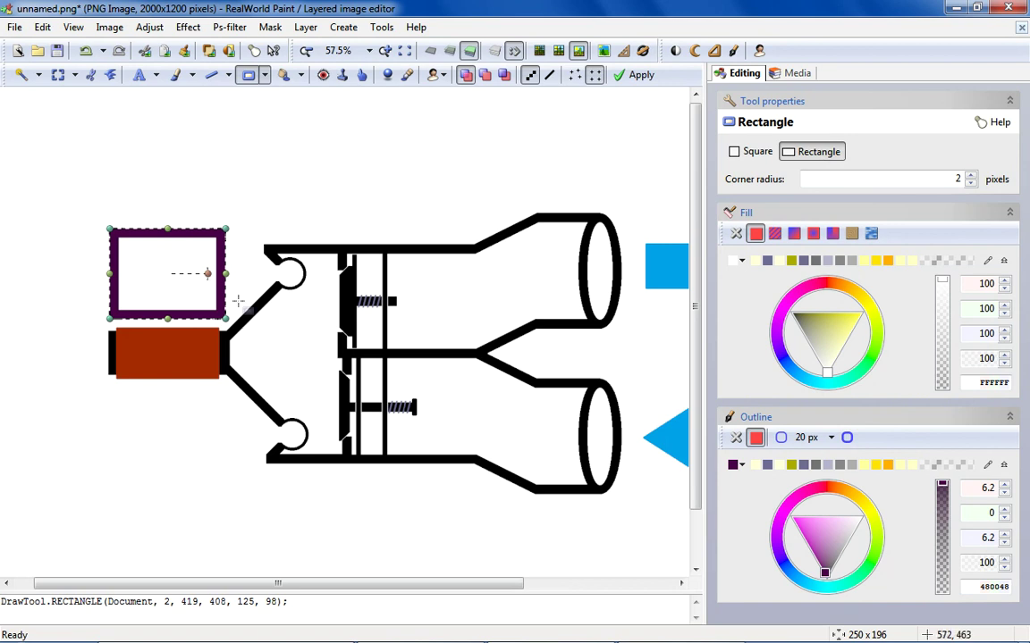
Resize the purple-outlined rectangle above the red block to about 194 × 196 px and apply it.
scroll(239, 301, "up", 3)
left_click_drag(223, 266, 149, 263)
scroll(158, 266, "down", 3)
scroll(148, 268, "up", 3)
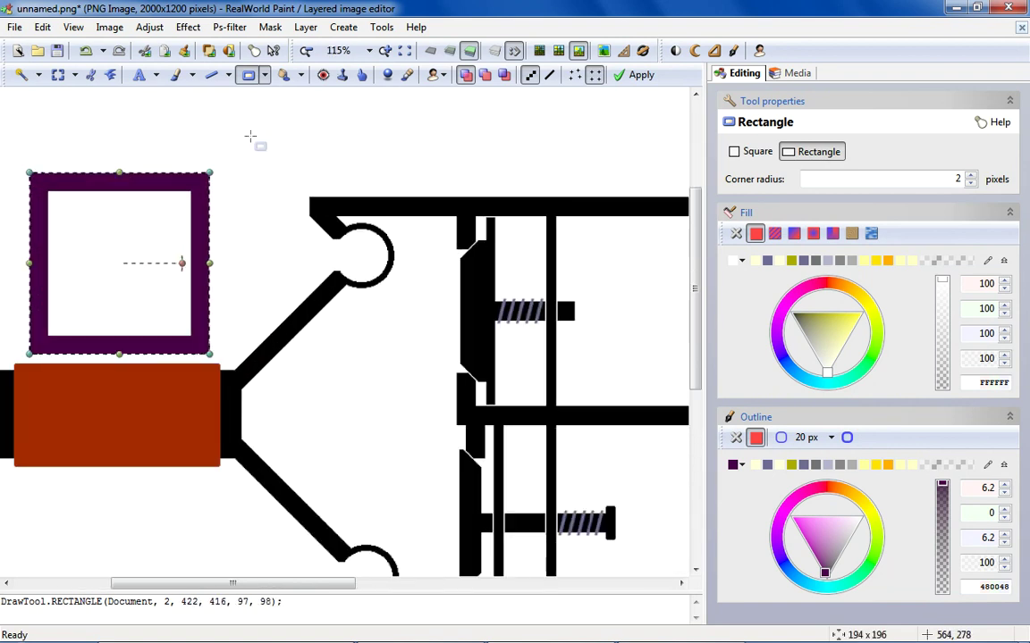
key("Return")
Copy the right end of the red block, about 92 × 125 px, and paste it slightly farther left to lengthen the black neck.
scroll(248, 150, "down", 3)
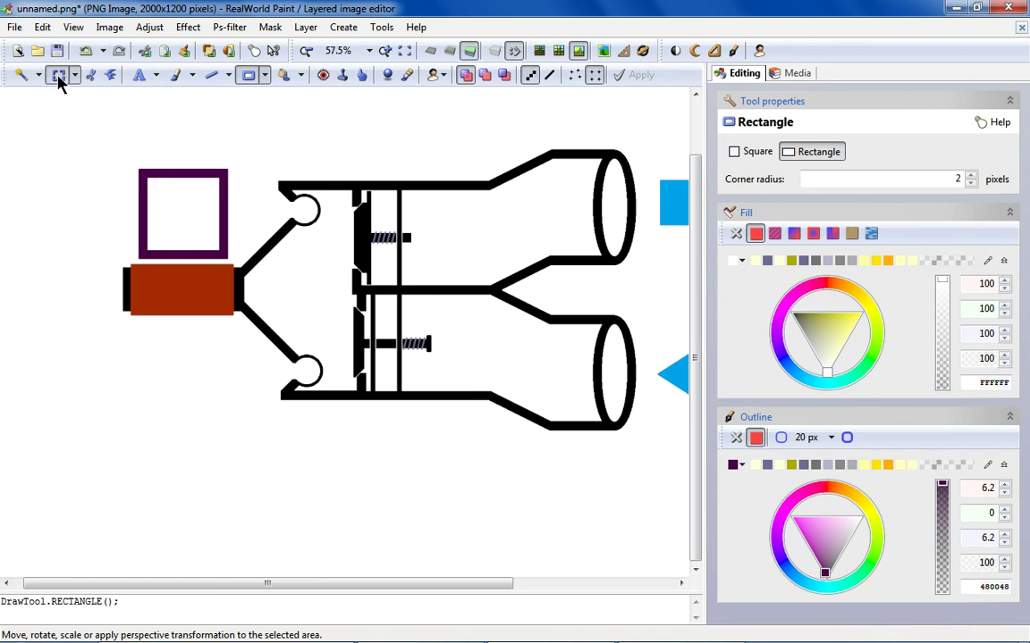
left_click(59, 74)
scroll(170, 268, "up", 3)
left_click_drag(216, 255, 301, 367)
right_click(270, 325)
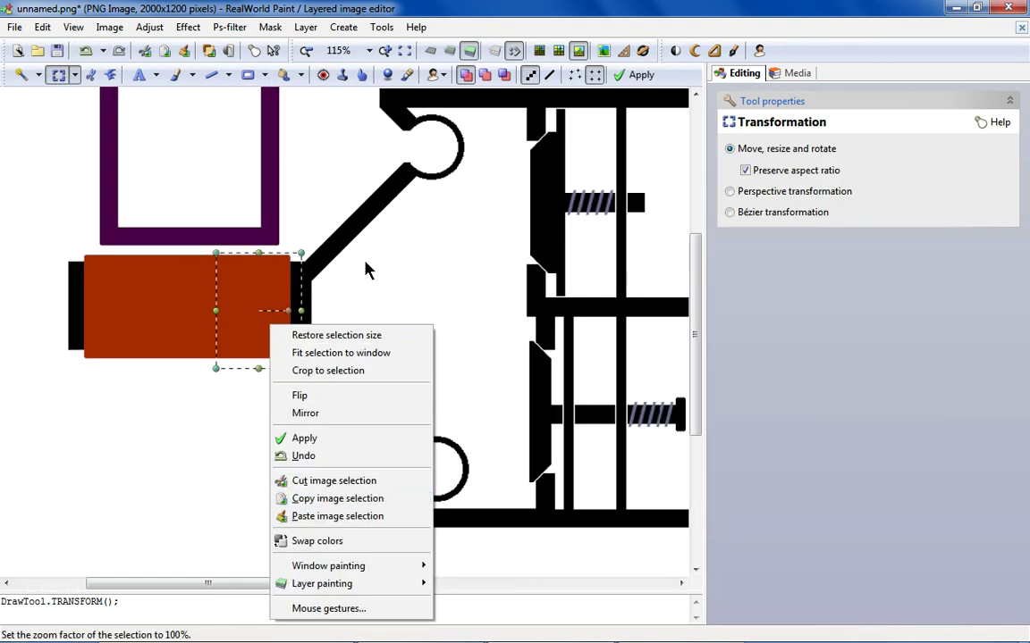
left_click(358, 499)
scroll(348, 434, "up", 3)
right_click(353, 266)
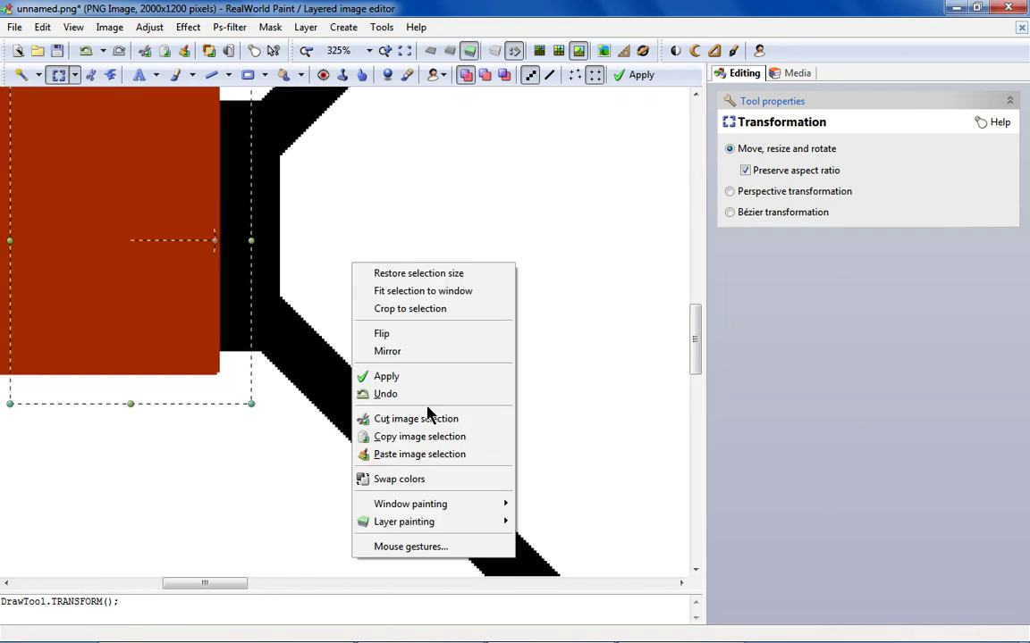
left_click(436, 455)
left_click_drag(194, 310, 168, 297)
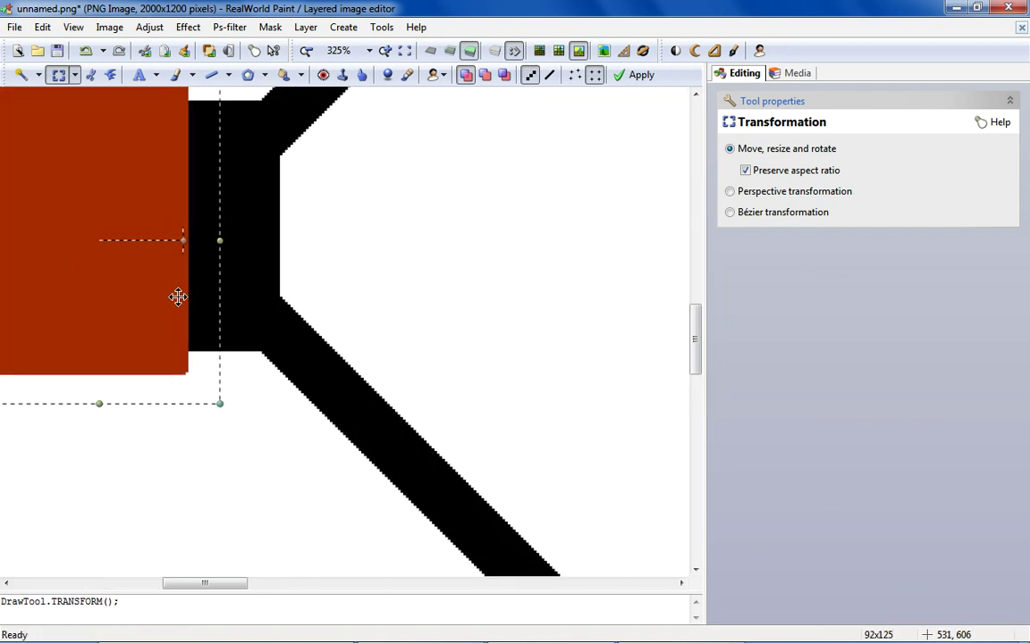
key("Return")
scroll(302, 292, "down", 3)
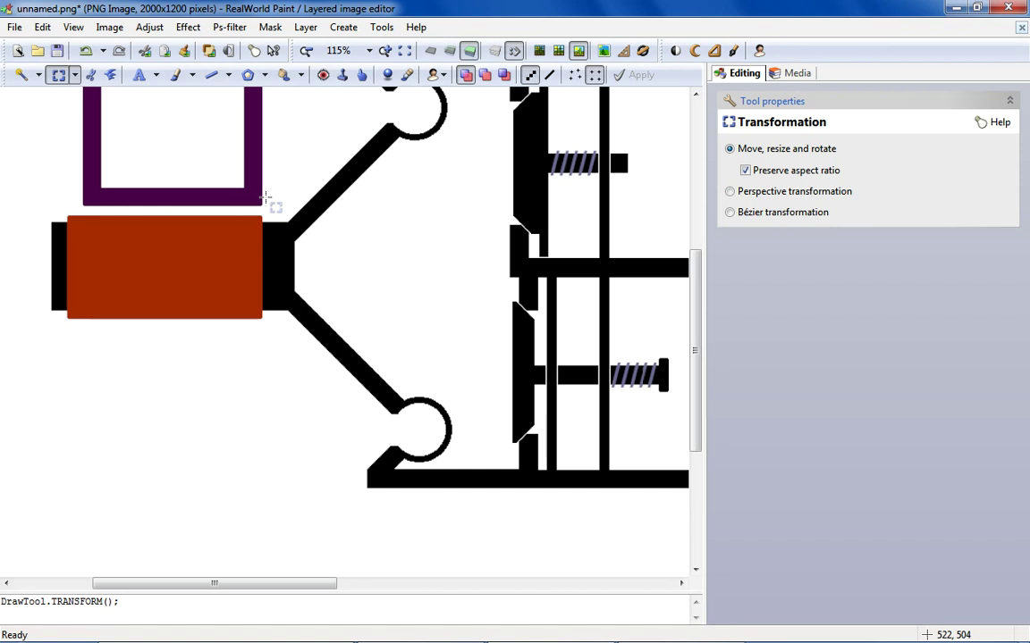
Paste the copied red block end again, set it a few pixels farther left over the block, and apply it.
scroll(265, 196, "up", 2)
right_click(213, 214)
left_click(322, 319)
left_click_drag(92, 181, 228, 280)
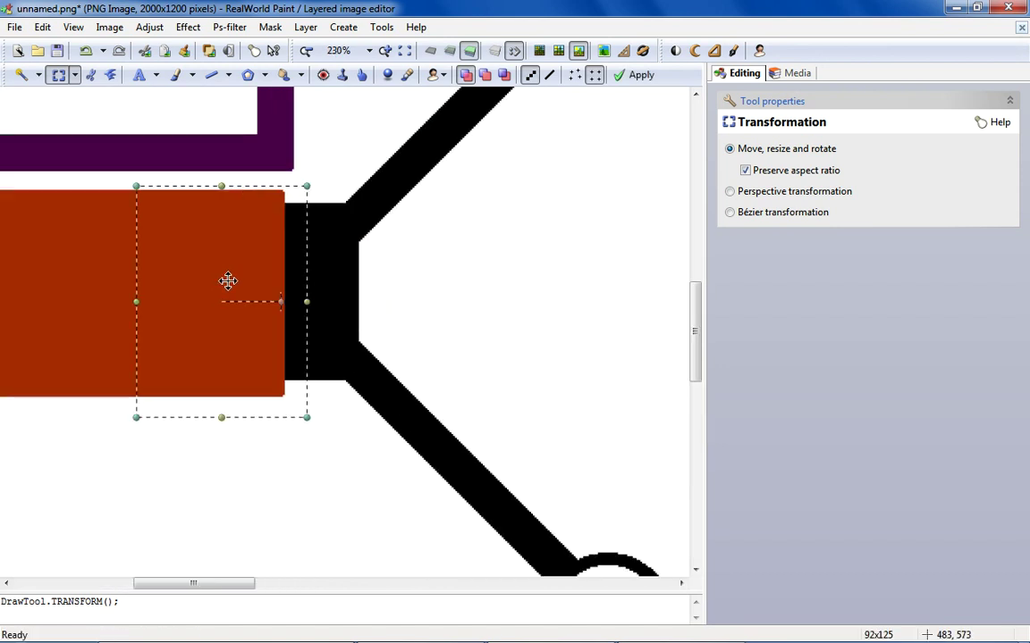
key("Return")
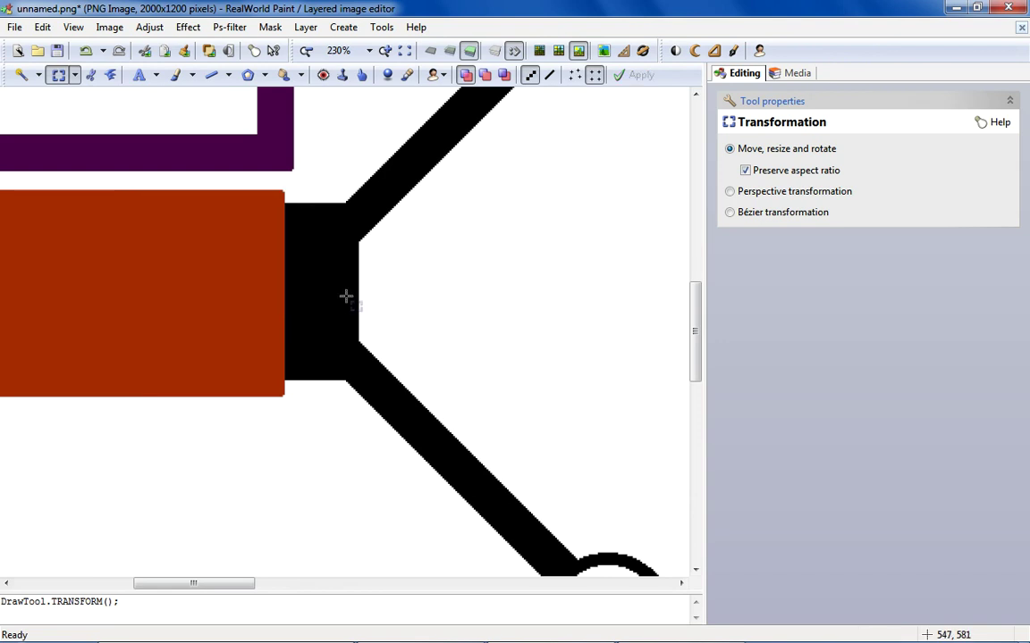
Clear the purple-outlined square above the red block with a rectangle covering it.
scroll(345, 294, "down", 3)
left_click_drag(260, 191, 259, 191)
left_click(284, 74)
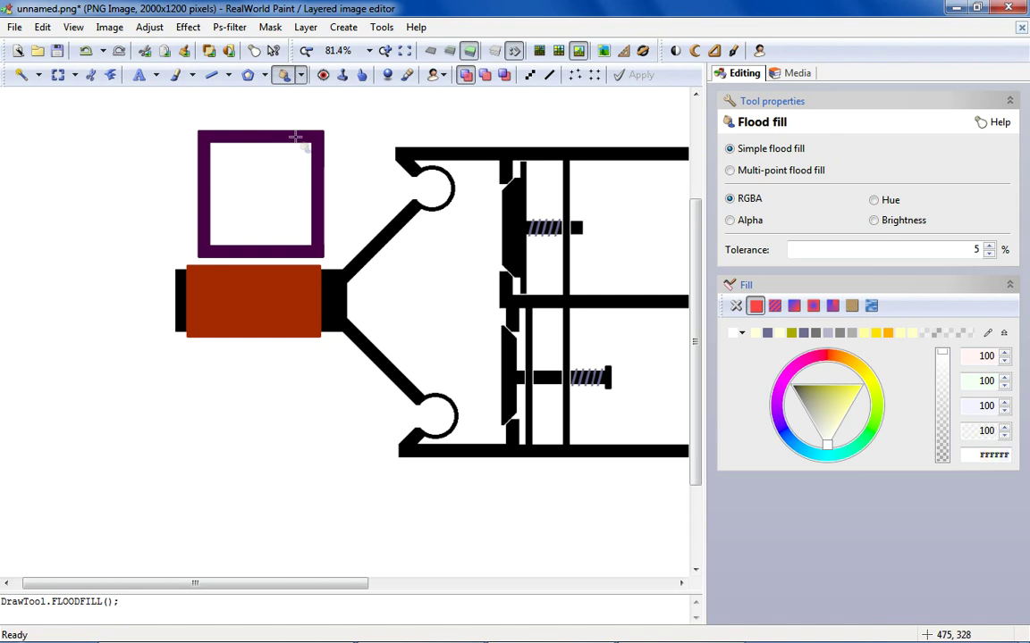
left_click(264, 75)
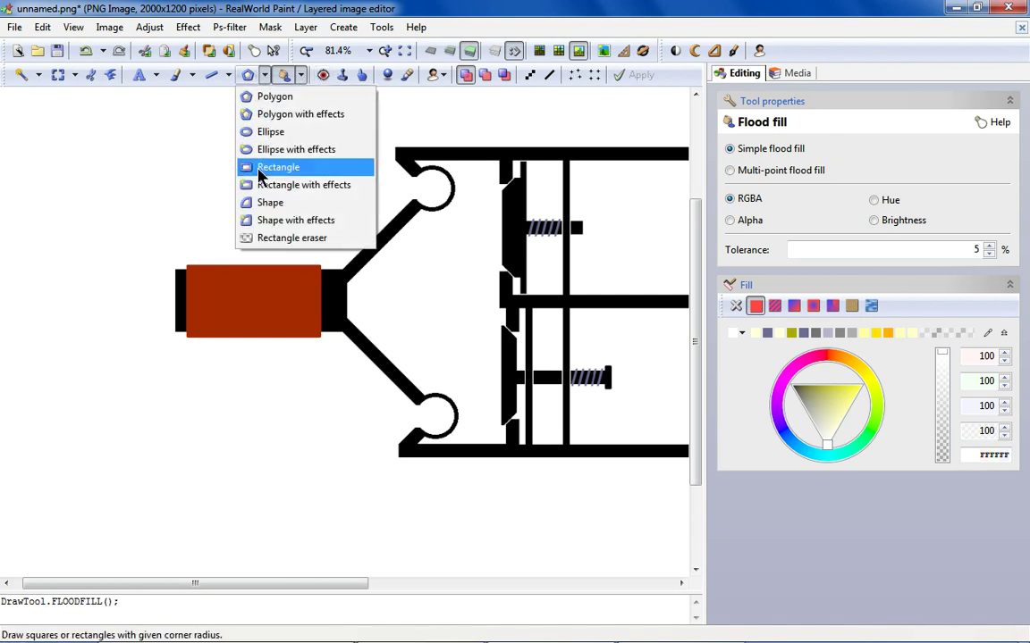
left_click(268, 167)
left_click_drag(161, 114, 326, 261)
Copy the whole red block with its black ends, about 336 × 186 px, and paste it farther left to widen the black neck.
left_click(58, 75)
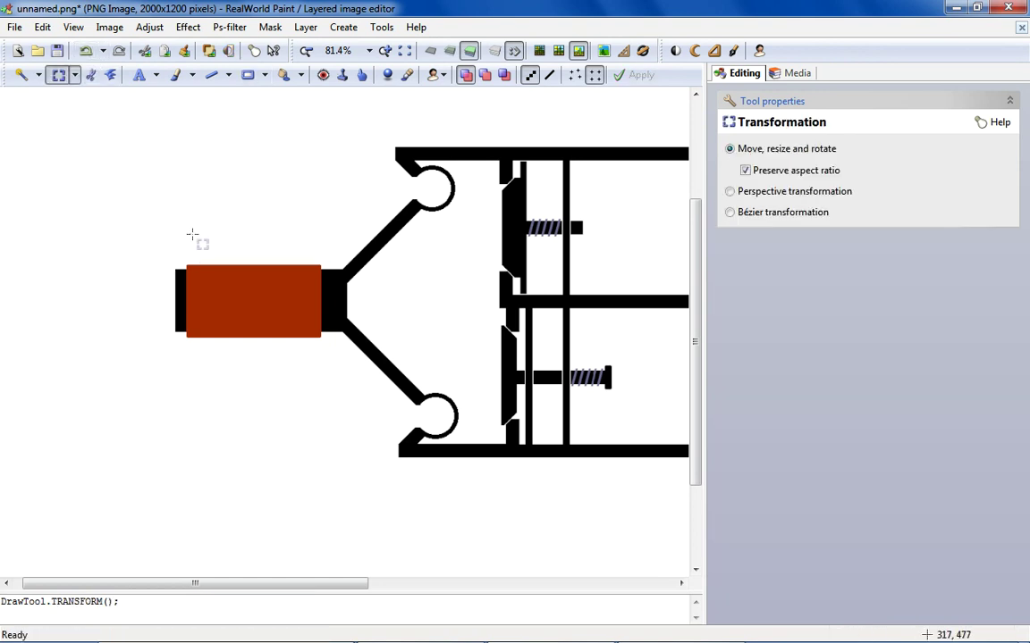
scroll(272, 338, "up", 3)
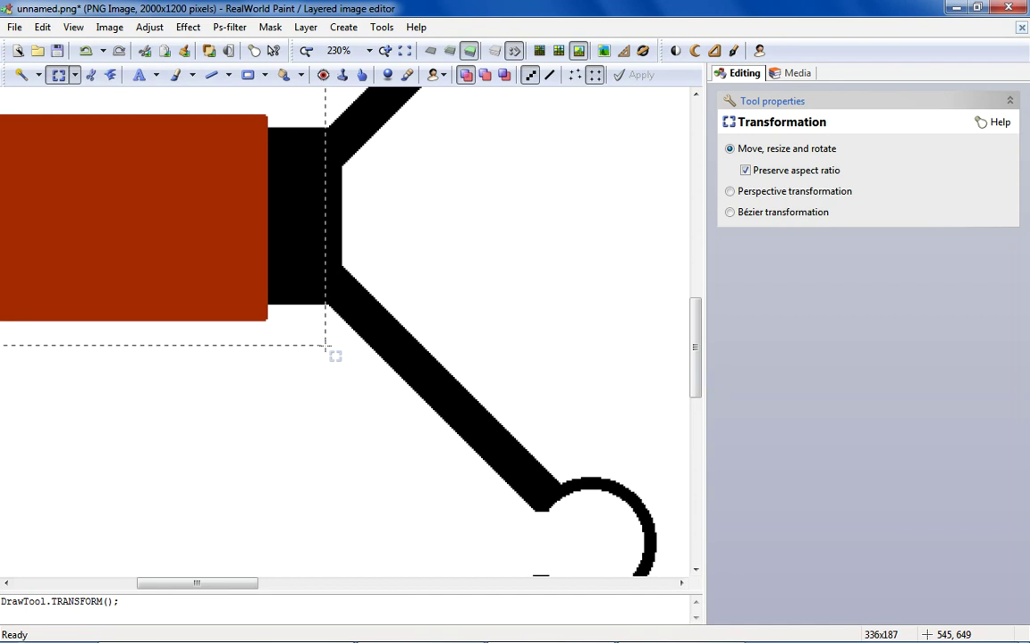
right_click(238, 204)
left_click(338, 369)
right_click(383, 259)
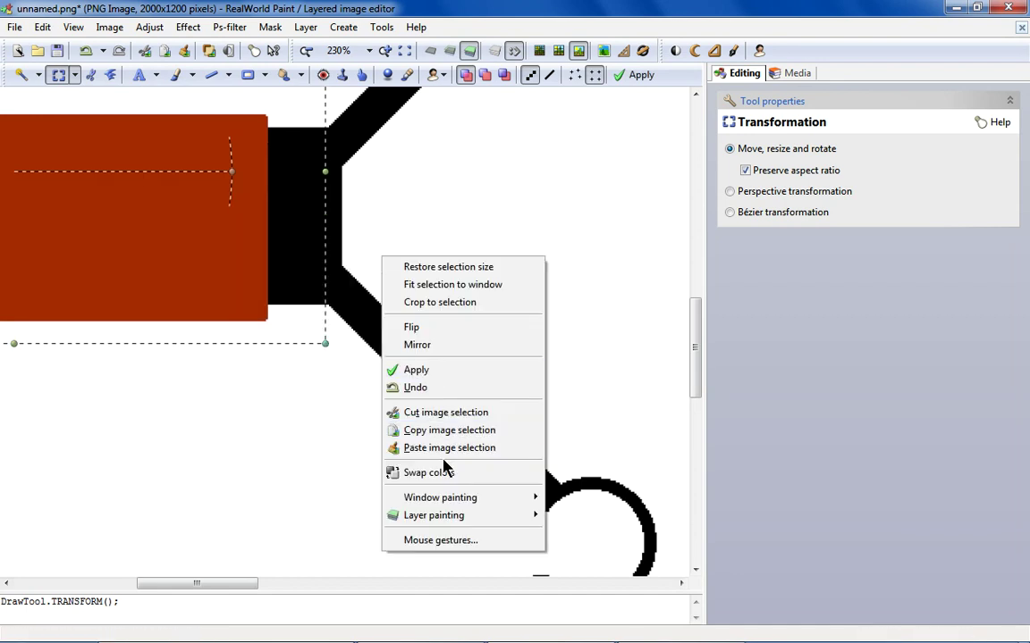
left_click(449, 448)
left_click_drag(345, 329, 12, 292)
left_click_drag(202, 314, 206, 290)
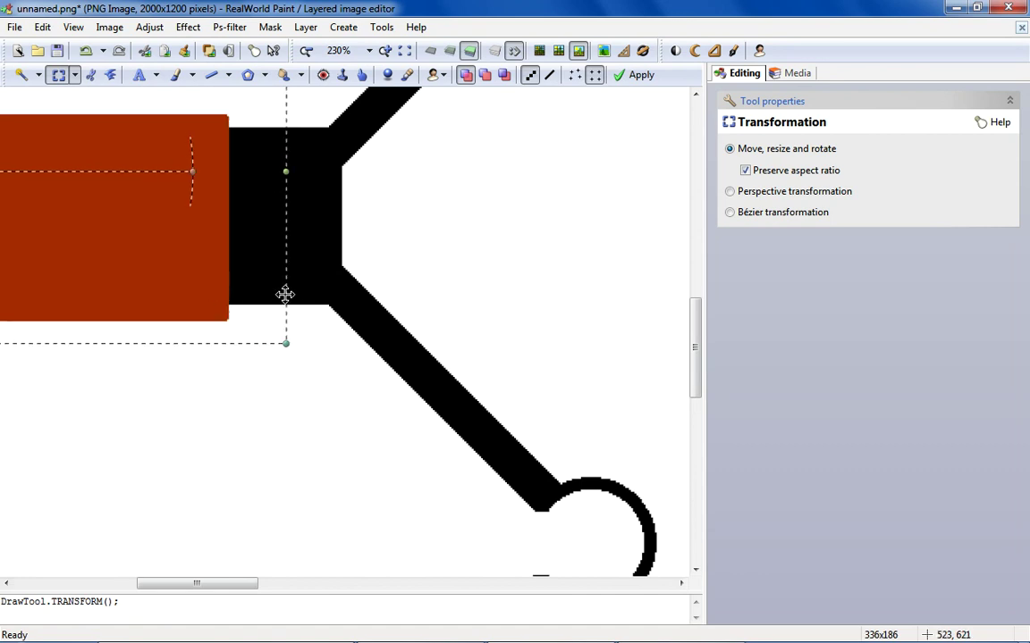
scroll(271, 289, "up", 2)
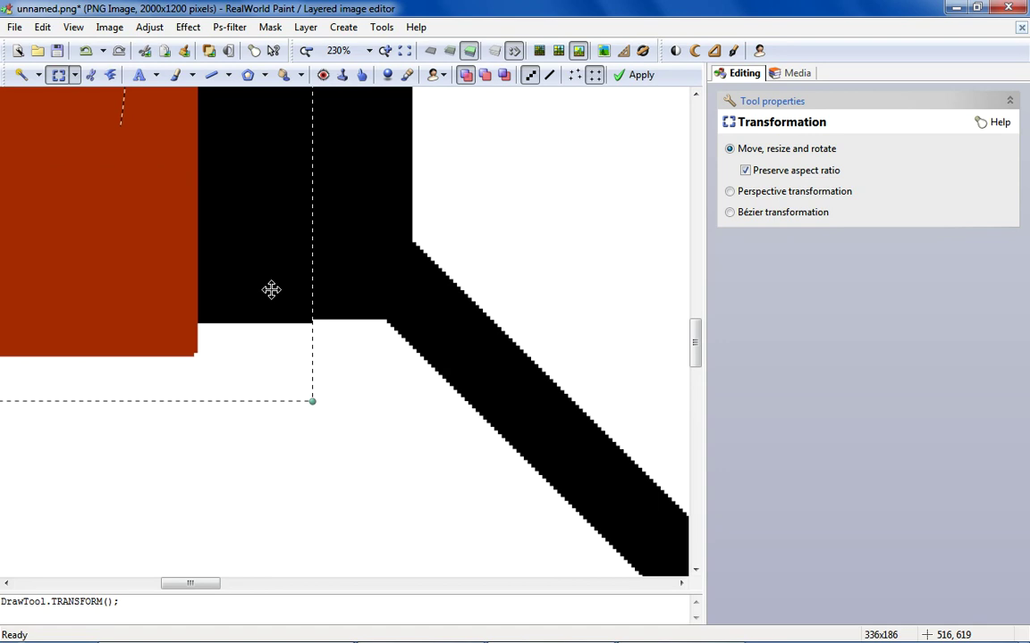
scroll(270, 290, "down", 3)
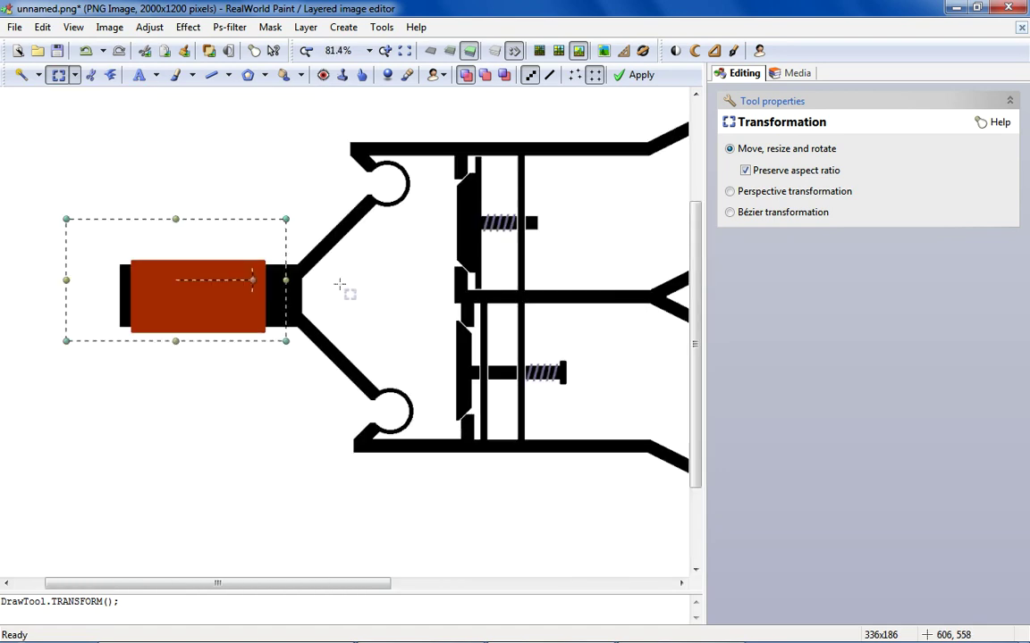
scroll(252, 254, "up", 4)
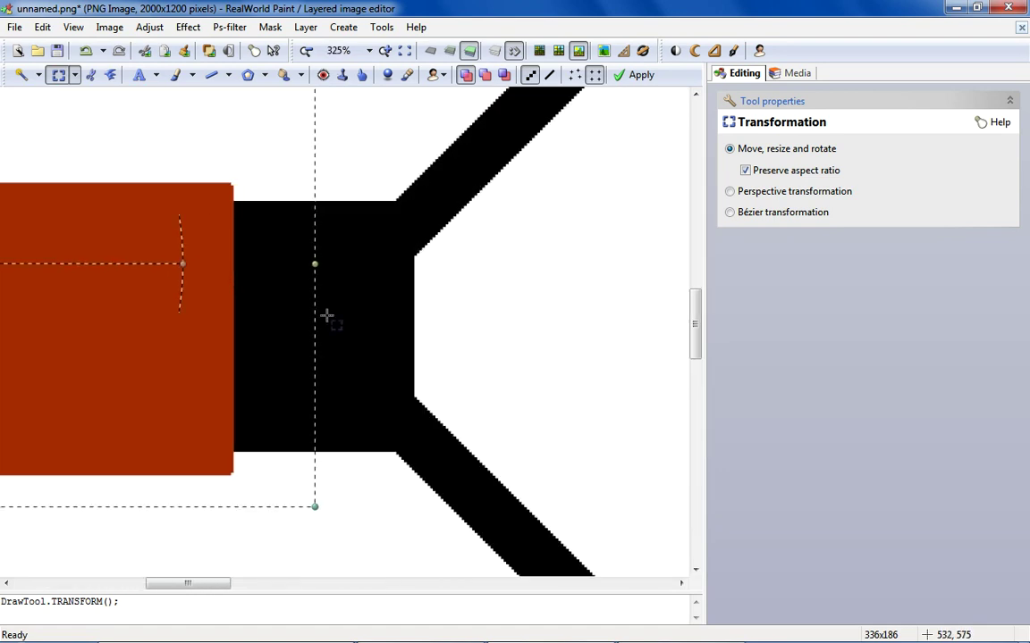
scroll(216, 287, "down", 5)
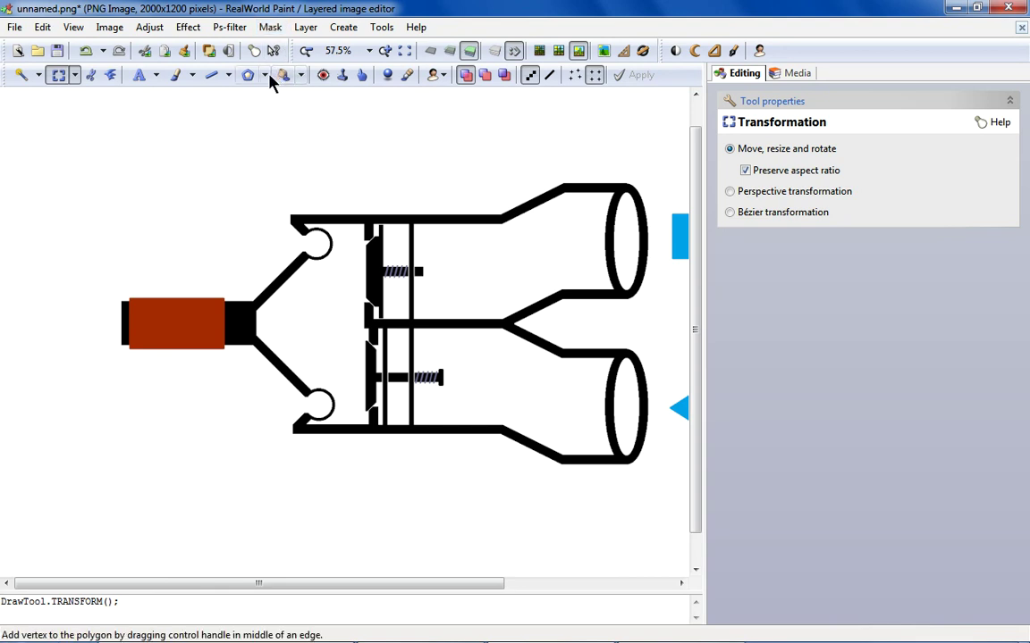
Draw a purple-outlined rectangle of about 237 × 193 px and position it just above the red block.
left_click(264, 75)
left_click(271, 165)
mouse_move(102, 159)
left_mouse_down()
mouse_move(177, 265)
mouse_move(229, 284)
mouse_move(221, 280)
left_mouse_up()
left_click_drag(98, 216, 124, 232)
left_click_drag(183, 157, 182, 205)
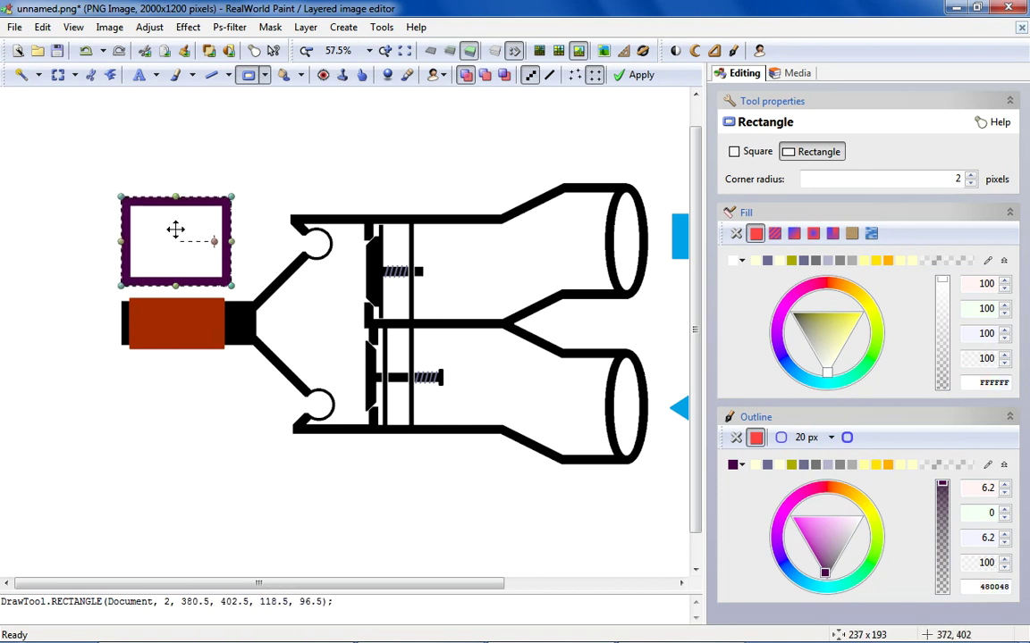
scroll(177, 245, "up", 2)
left_click_drag(177, 246, 177, 269)
scroll(179, 268, "down", 1)
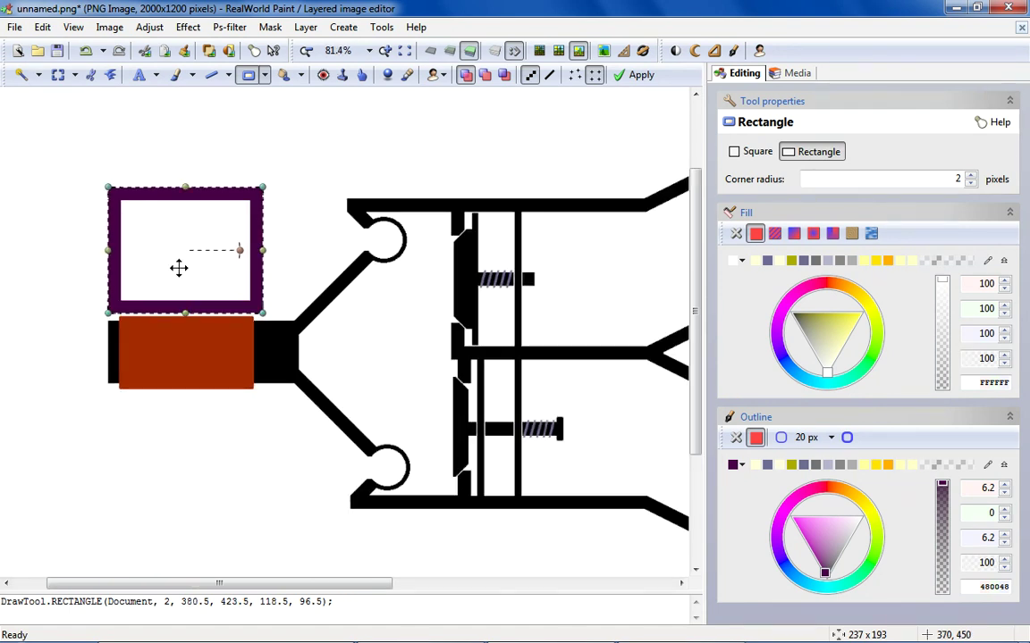
Apply the rectangle with a corner radius of 3 pixels, and undo its placement.
left_click(972, 183)
left_click(972, 175)
left_click(973, 175)
left_click(298, 153)
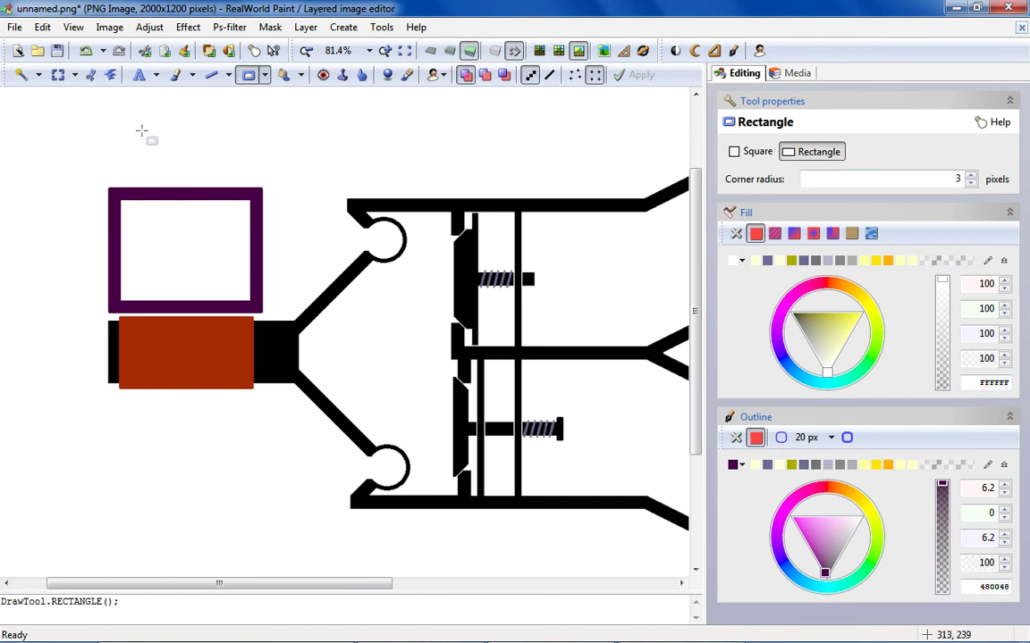
scroll(152, 164, "up", 2)
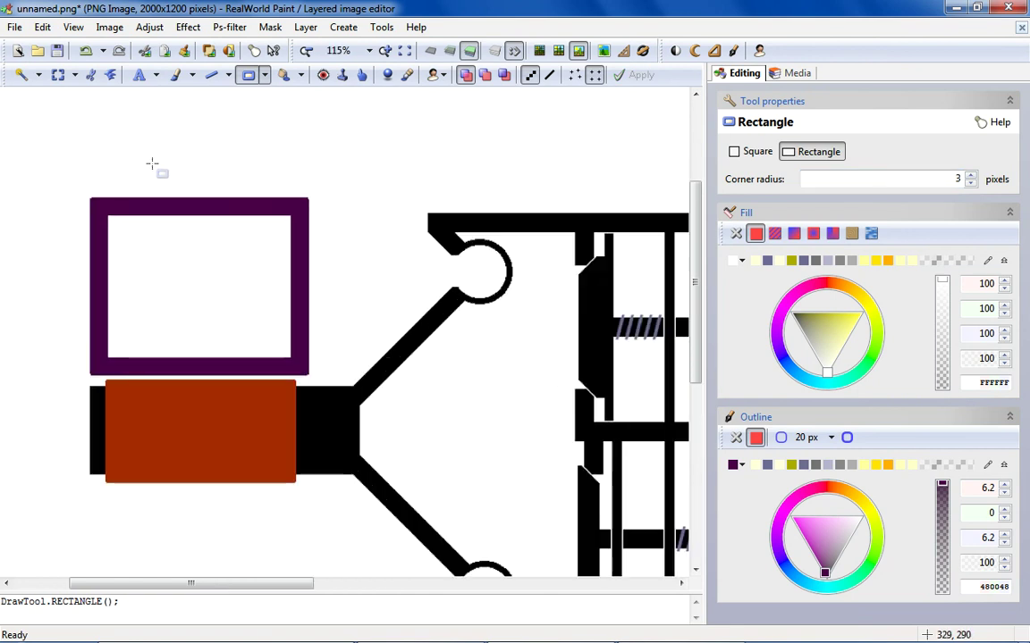
left_click(85, 51)
Draw a purple-outlined rectangle of about 232 × 197 px above the red block with a corner radius of 9 pixels.
mouse_move(96, 192)
left_mouse_down()
mouse_move(270, 362)
mouse_move(323, 365)
mouse_move(295, 356)
left_mouse_up()
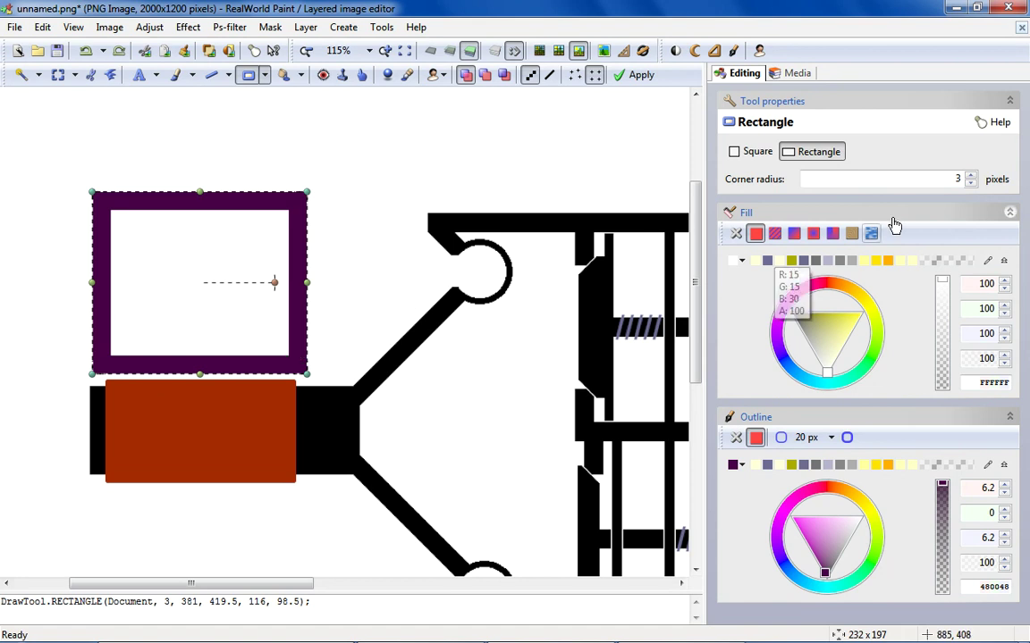
left_click(971, 176)
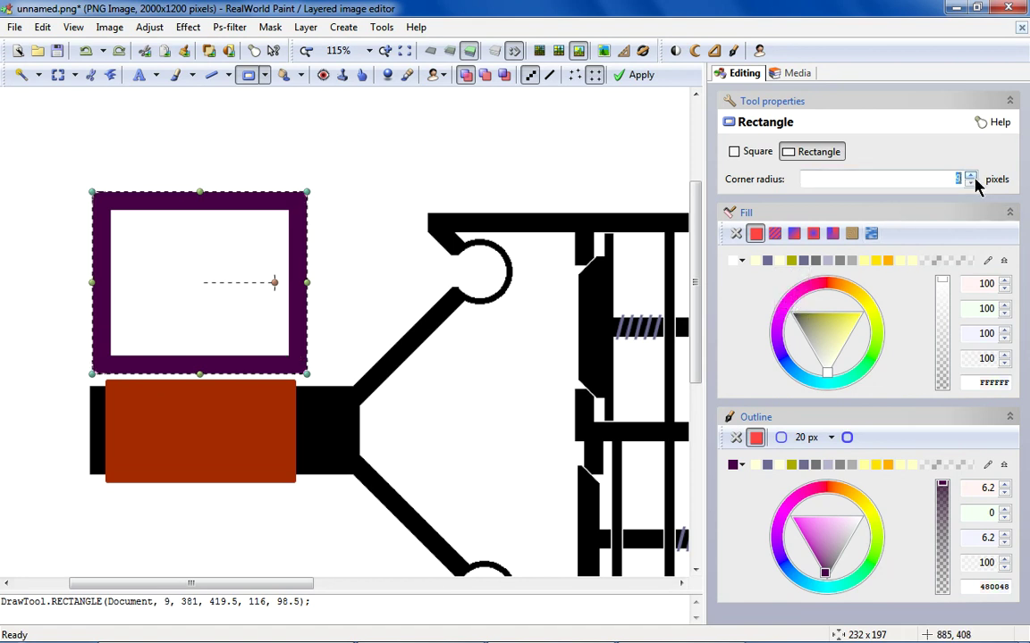
left_click(361, 177)
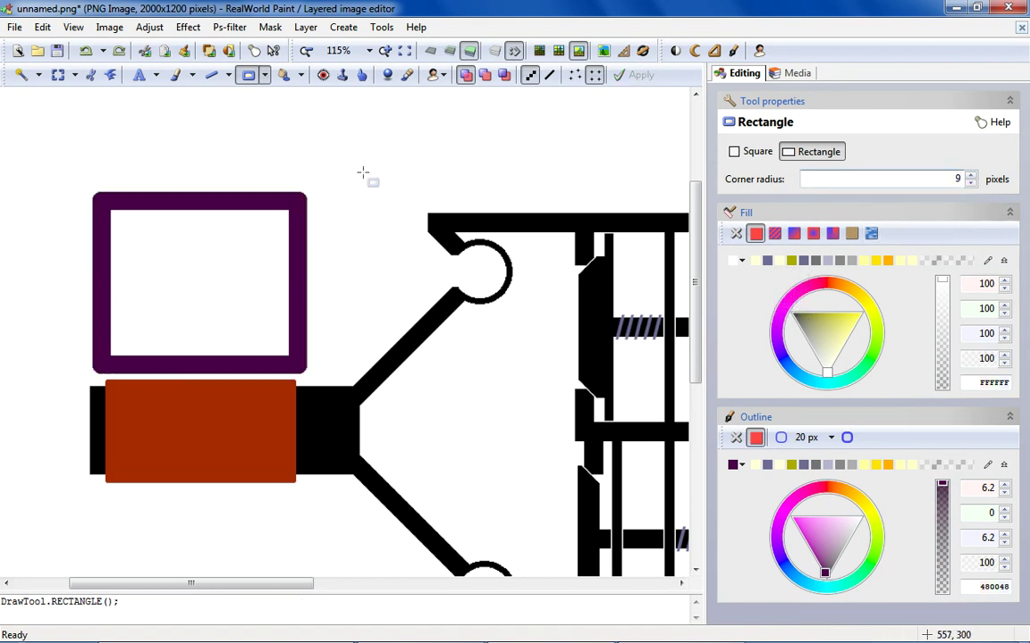
Flood fill the inside of the rounded rectangle with dark purple (480048).
left_click(284, 78)
left_click(737, 335)
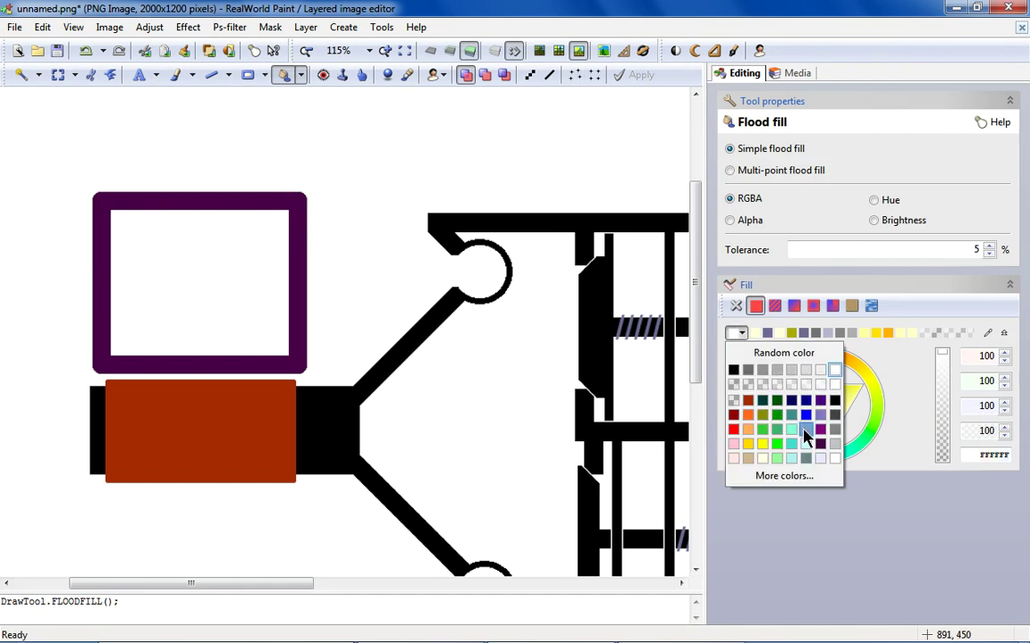
left_click(835, 380)
left_click(171, 293)
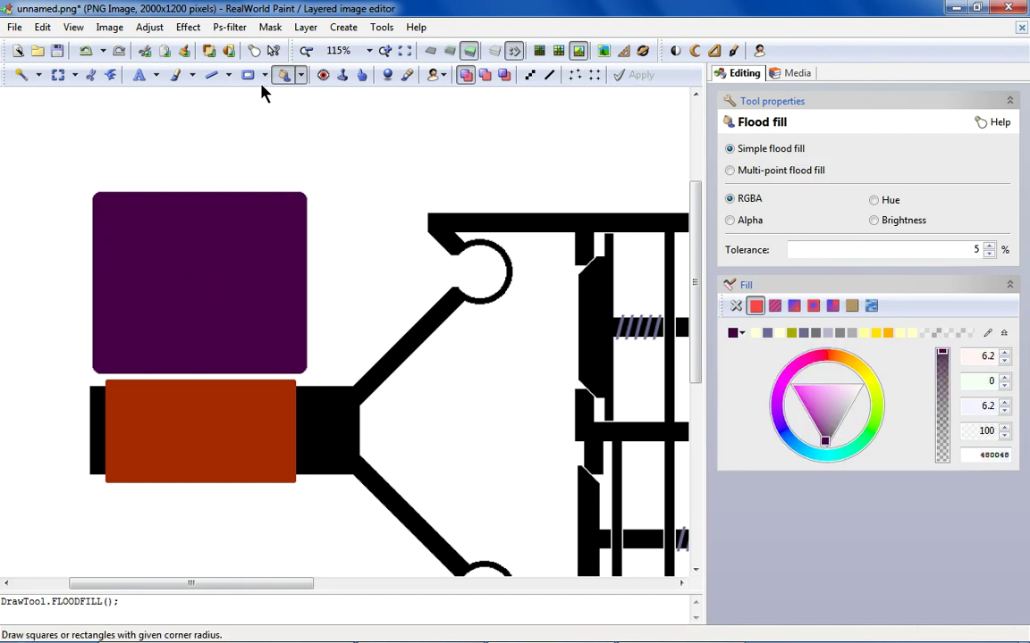
Set the flood fill color to blue (0000FF), try it on the purple rectangle, and undo that fill.
left_click(738, 334)
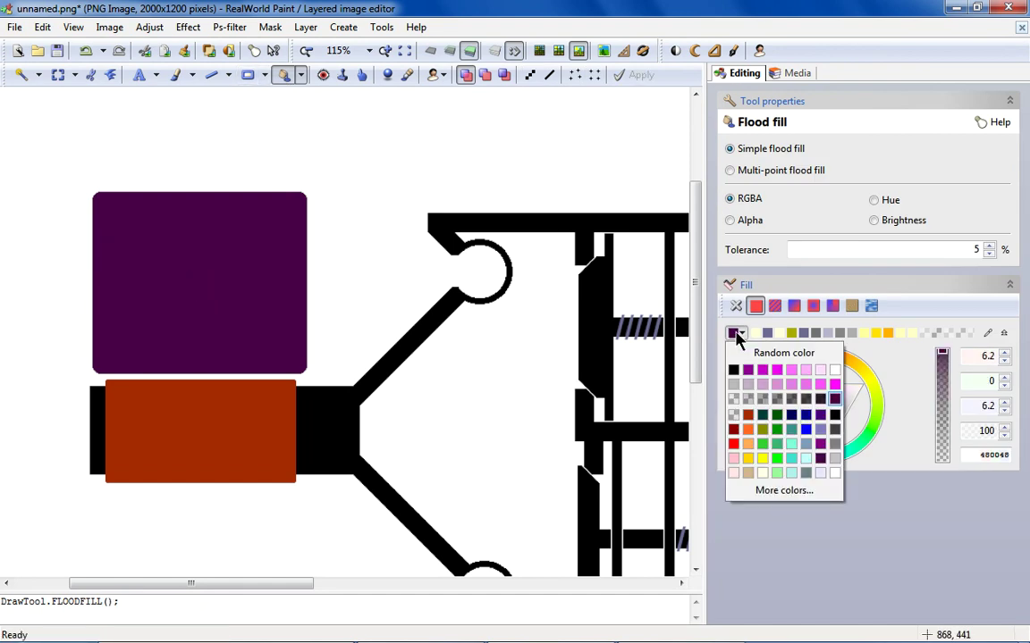
left_click(805, 430)
left_click(266, 318)
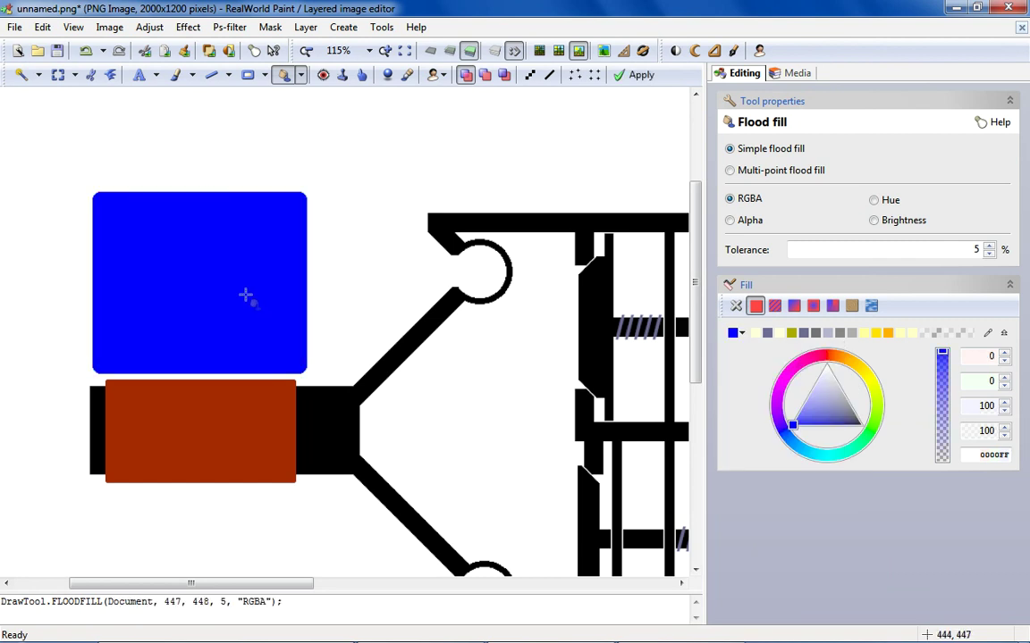
left_click(86, 51)
Shift the right half of the purple rectangle slightly right to leave a thin gap, and flood fill that half blue.
left_click(215, 77)
scroll(199, 197, "up", 2)
scroll(199, 188, "down", 1)
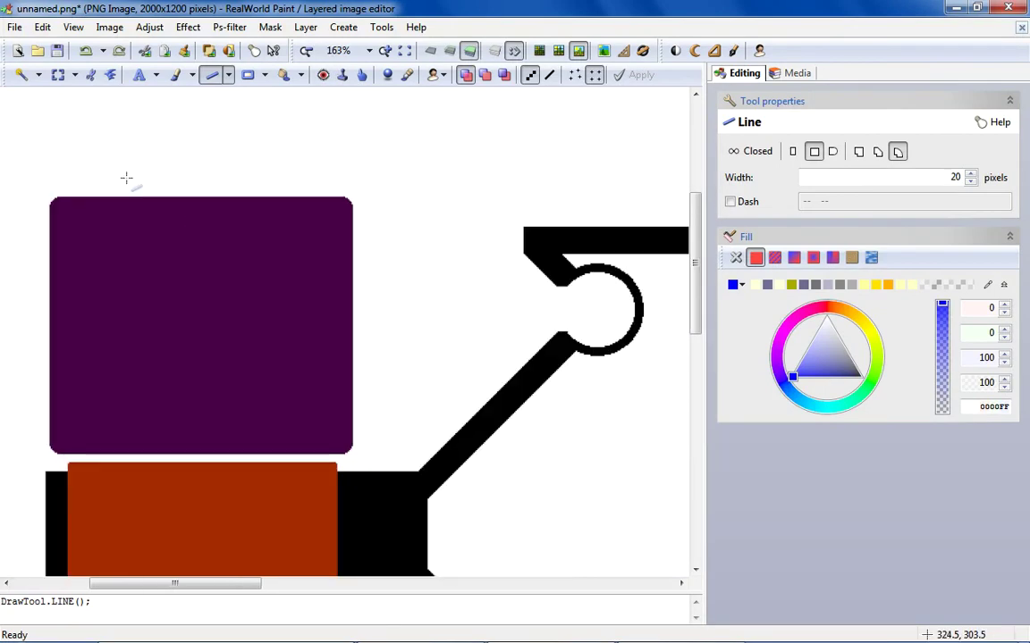
left_click(58, 75)
left_click_drag(396, 179, 202, 457)
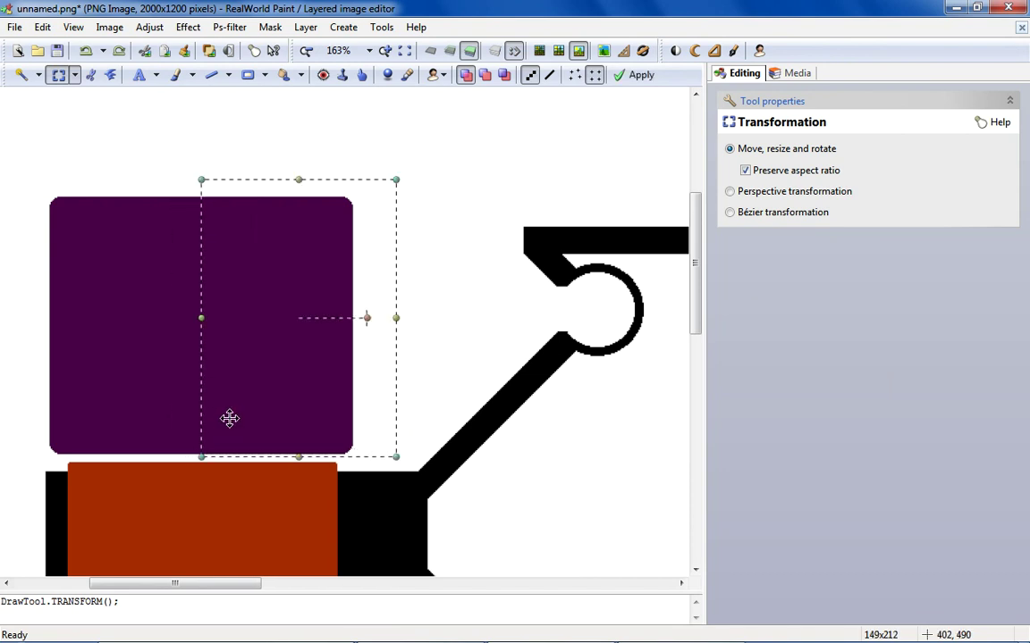
left_click_drag(225, 409, 227, 409)
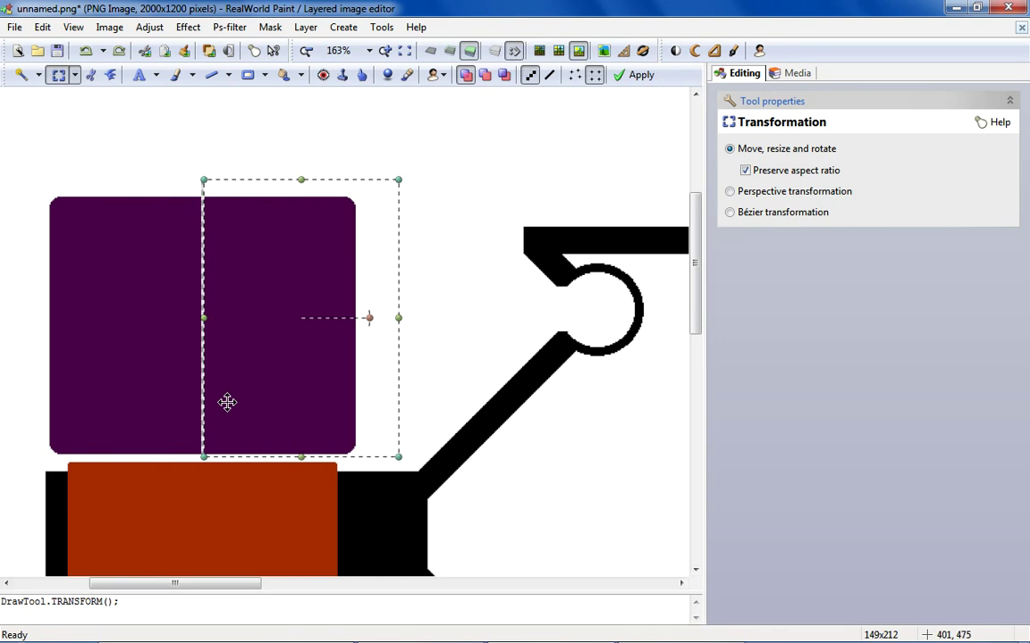
left_click(283, 74)
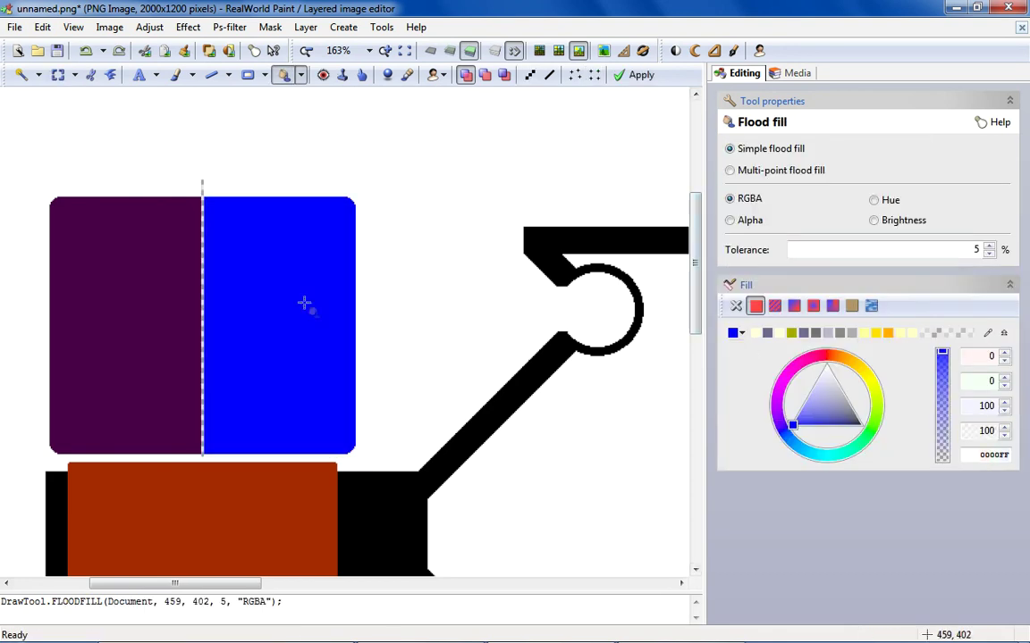
Select the blue half, about 141 × 213 px, and move it left against the purple half to close the gap.
left_click(58, 74)
left_click_drag(387, 184, 200, 470)
scroll(214, 457, "up", 2)
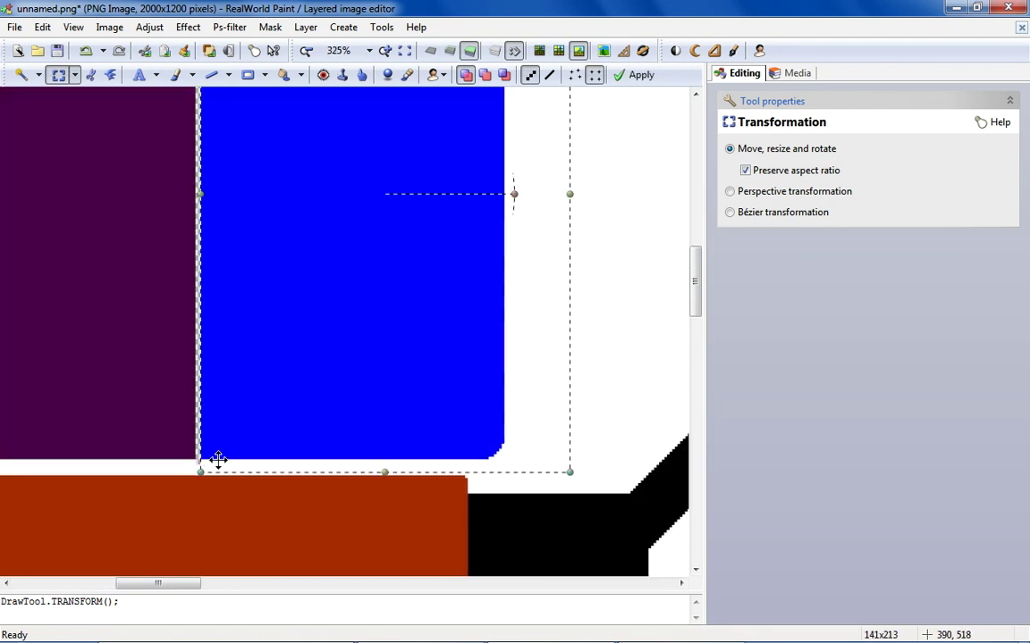
scroll(214, 457, "down", 4)
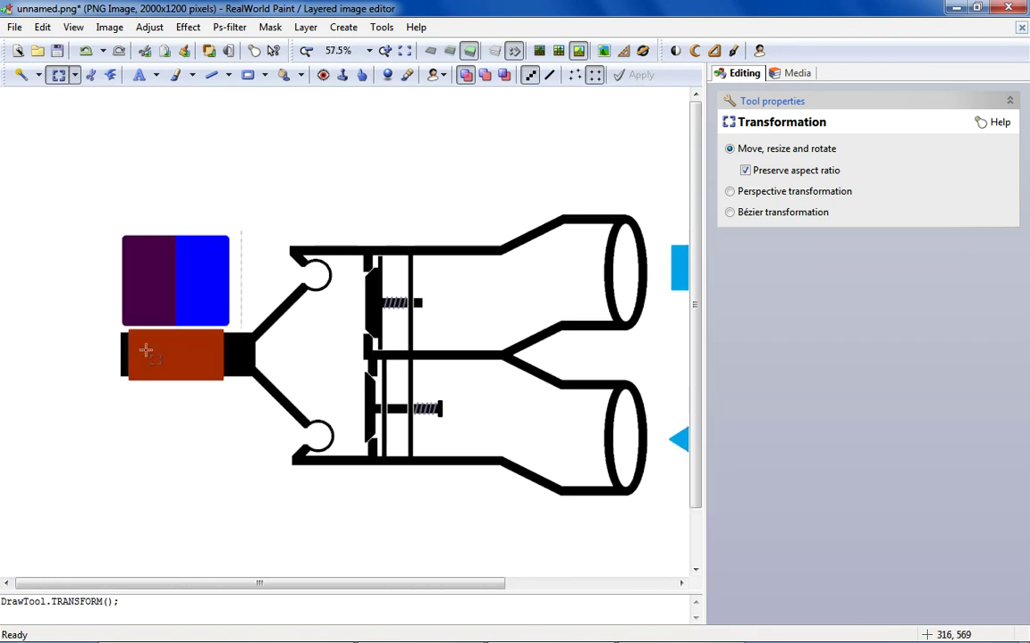
Recolor the dark purple half of the upper block with a lighter purple (800080) flood fill.
scroll(125, 329, "up", 1)
left_click(284, 74)
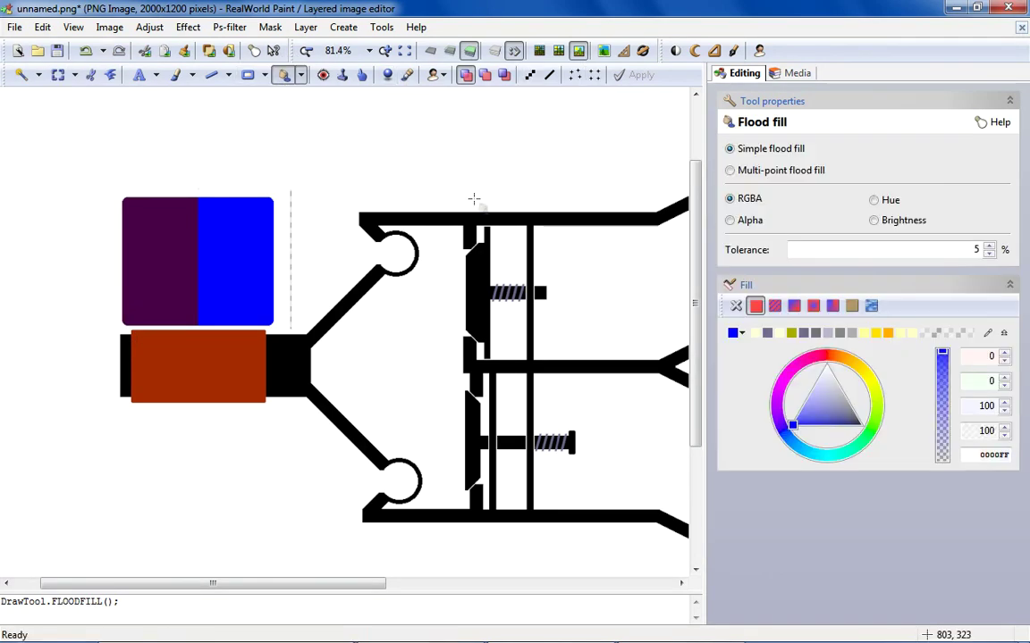
left_click(740, 333)
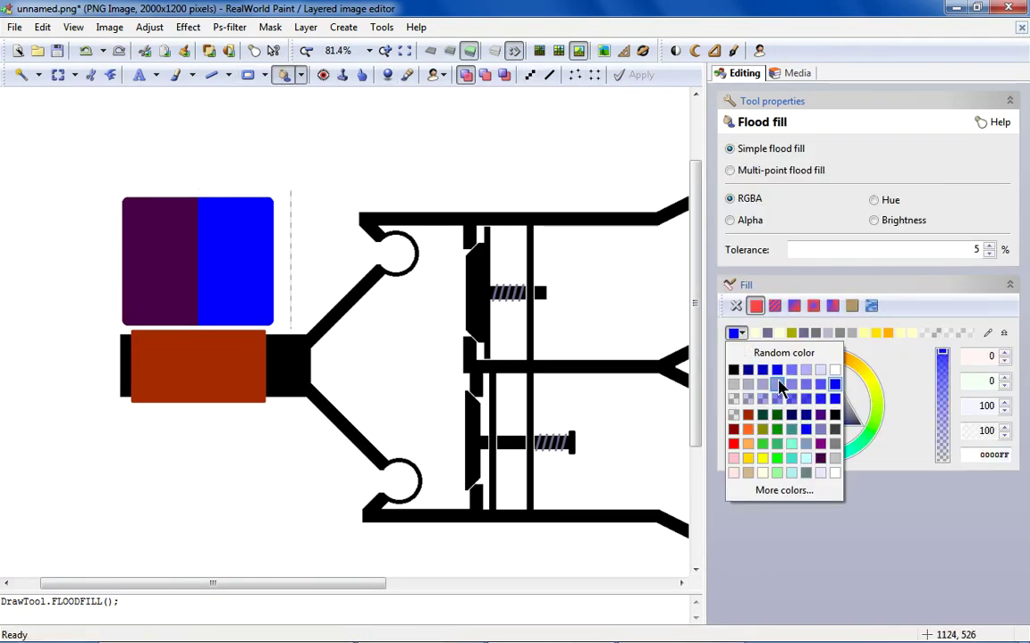
left_click(822, 458)
left_click(191, 250)
scroll(191, 272, "down", 3)
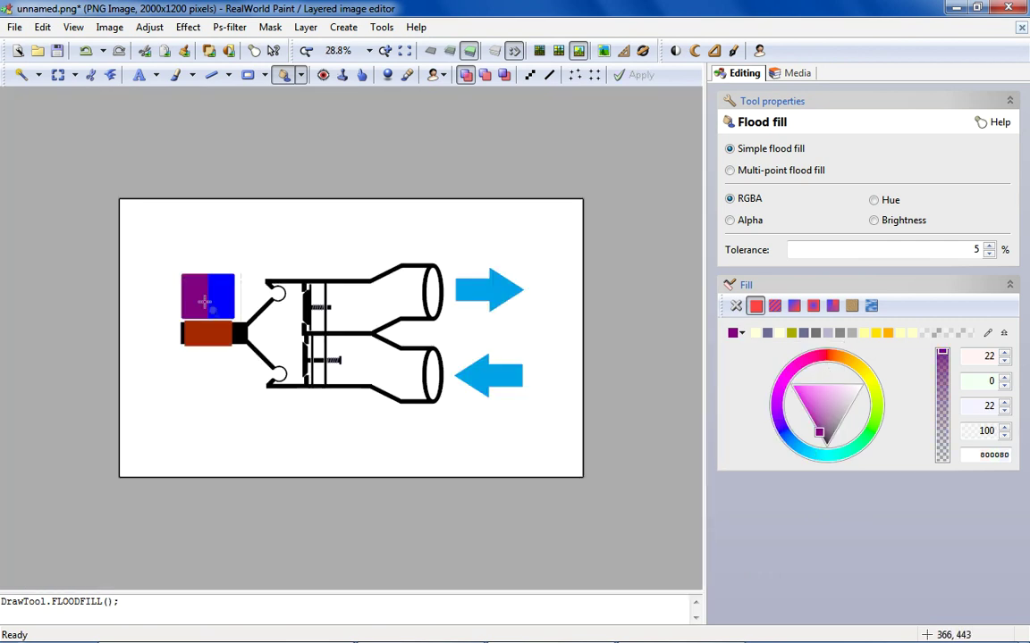
Set the flood fill color to white (FFFFFF) and fill the thin transparent line beside the blue half.
scroll(131, 292, "up", 3)
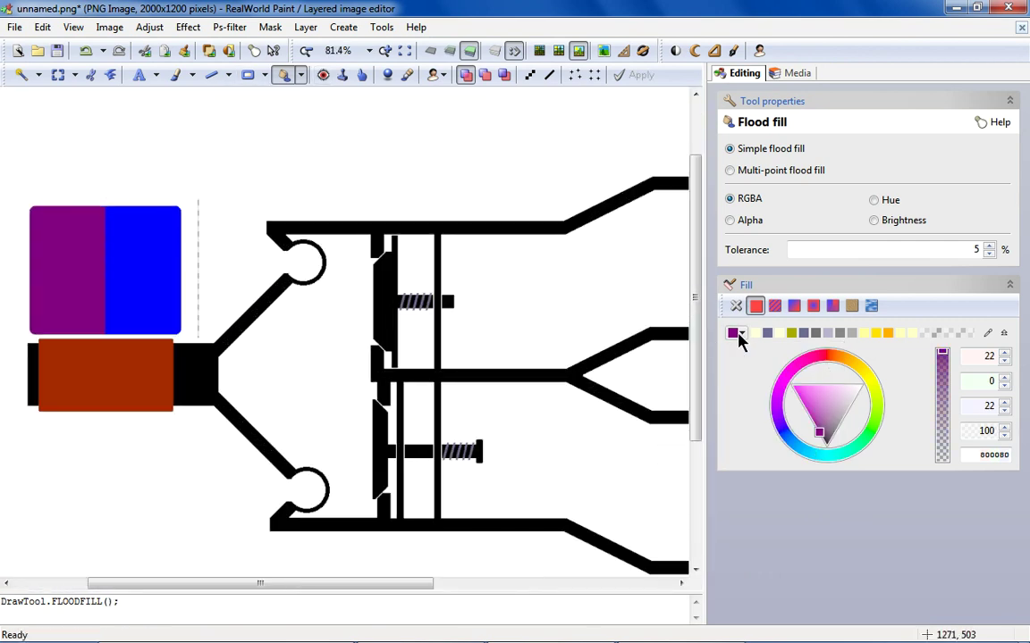
left_click(740, 334)
left_click(835, 476)
scroll(218, 269, "up", 10)
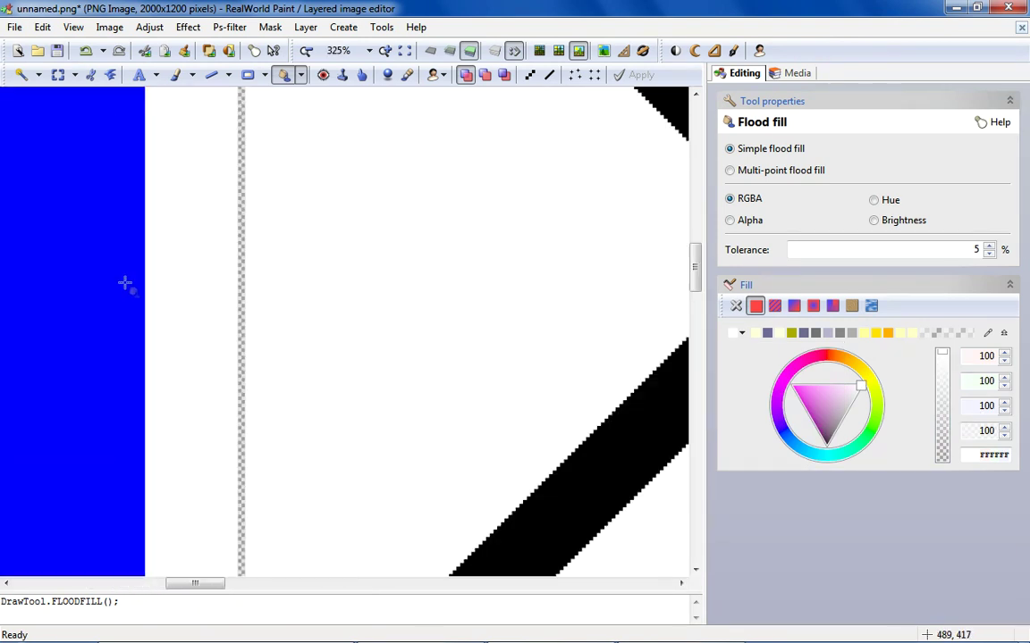
left_click(308, 326)
scroll(309, 326, "down", 8)
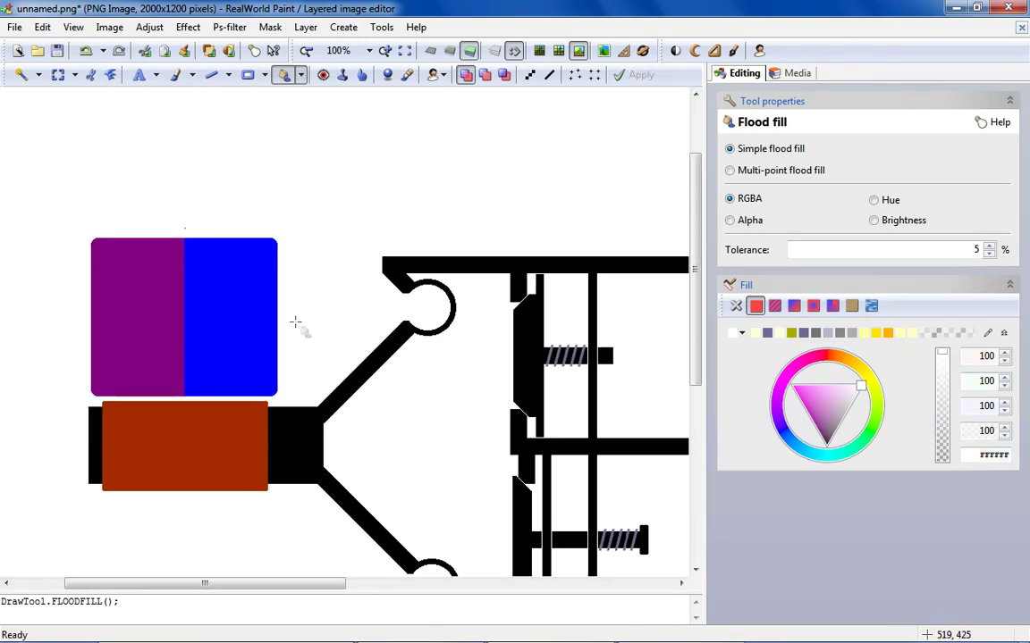
Copy the purple and blue block, about 245 × 214 px, paste it, flip the copy, and place it below the red block.
left_click(61, 75)
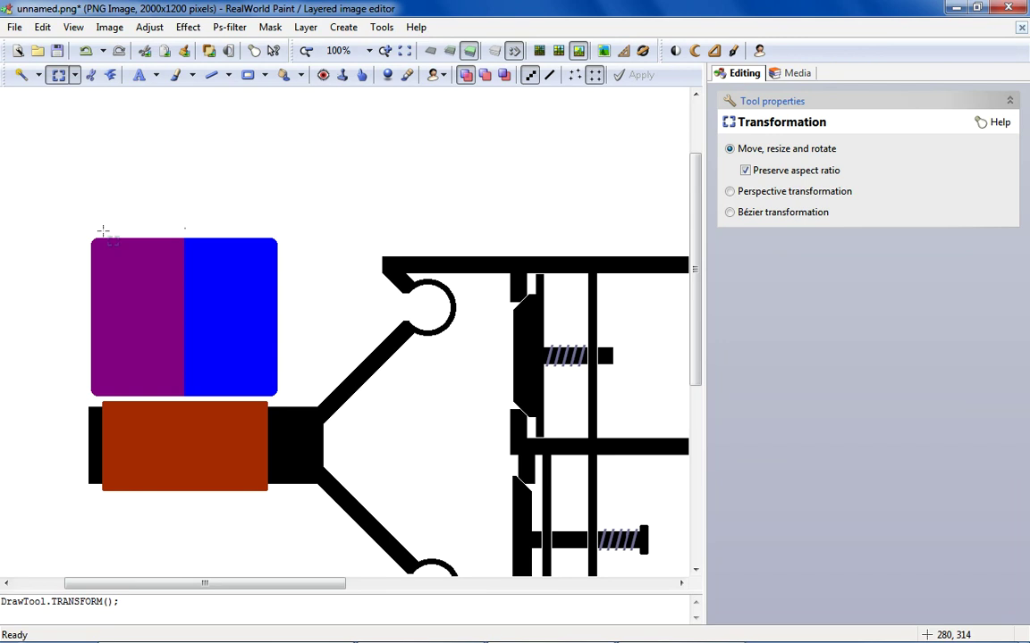
left_click_drag(84, 229, 282, 400)
right_click(210, 321)
left_click(315, 501)
right_click(344, 295)
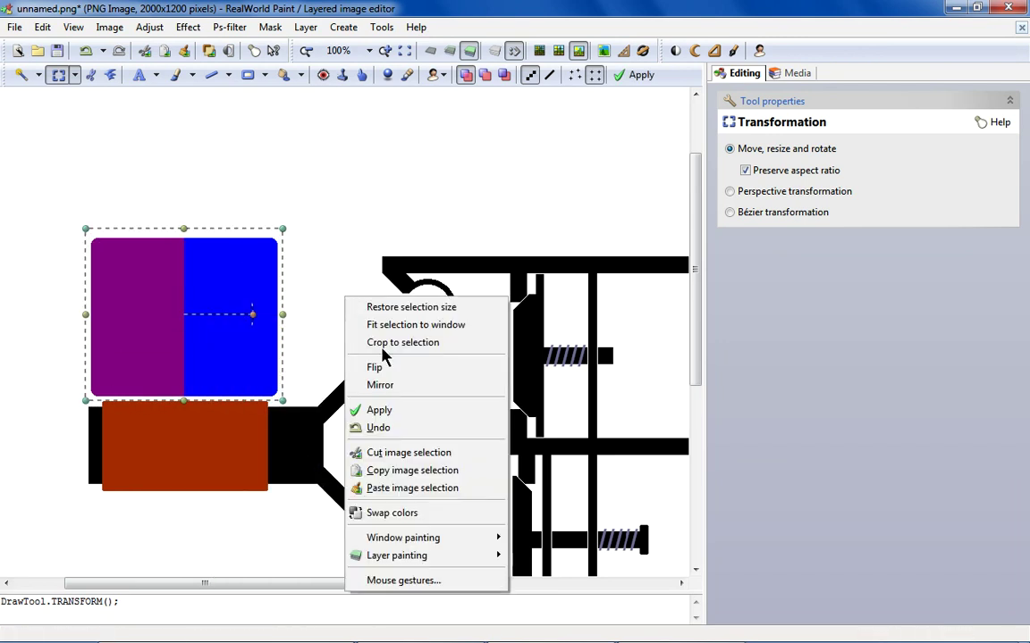
left_click(413, 487)
right_click(184, 196)
left_click(215, 267)
left_click_drag(121, 172, 202, 566)
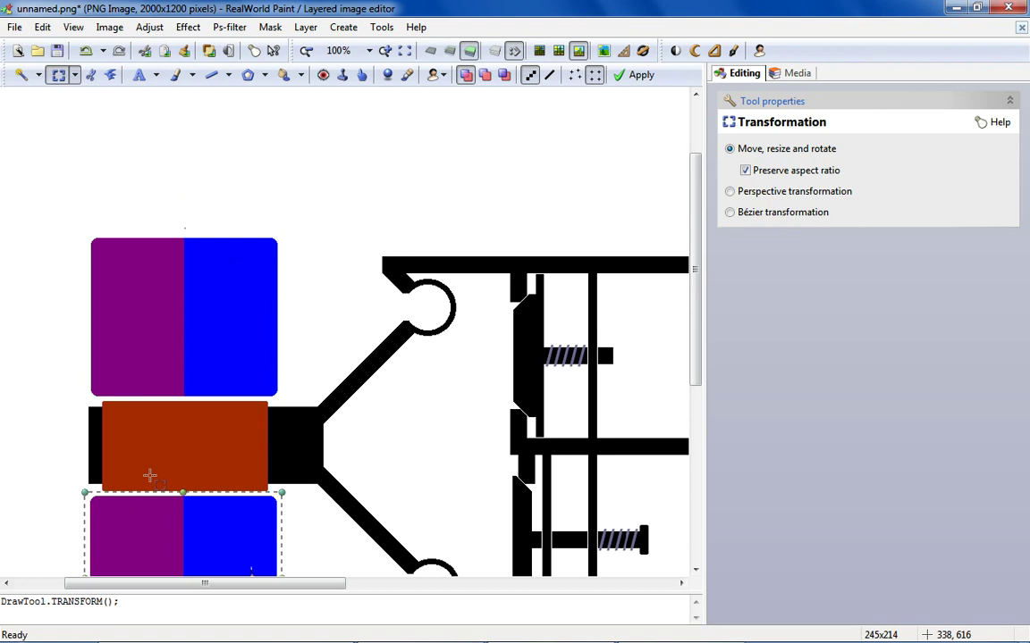
Select the upper purple and blue block, about 303 × 232 px, and move it slightly down toward the red block.
scroll(149, 475, "up", 2)
scroll(177, 509, "down", 2)
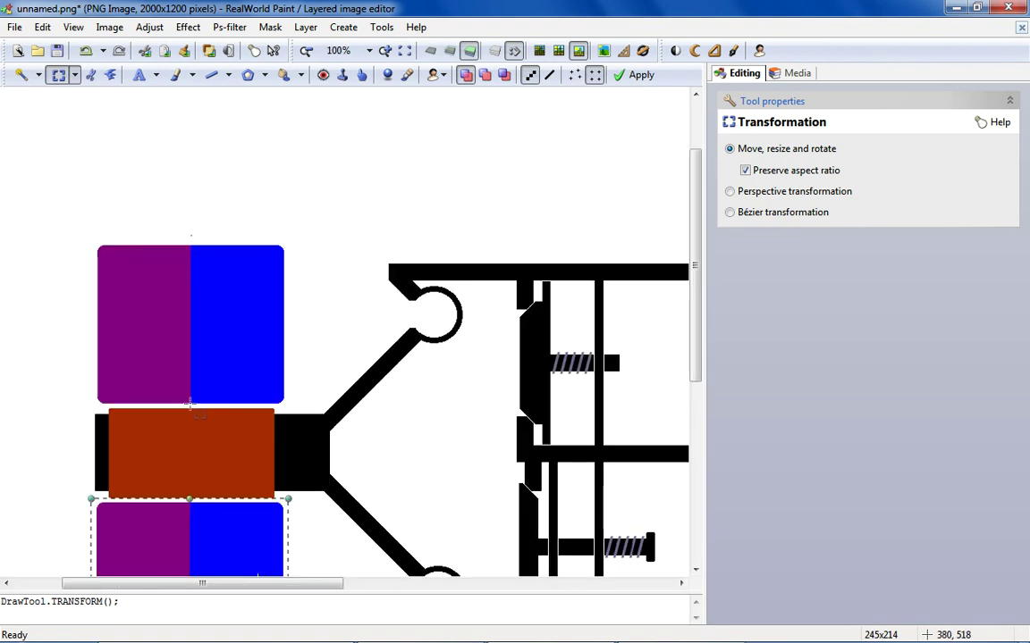
scroll(258, 364, "up", 1)
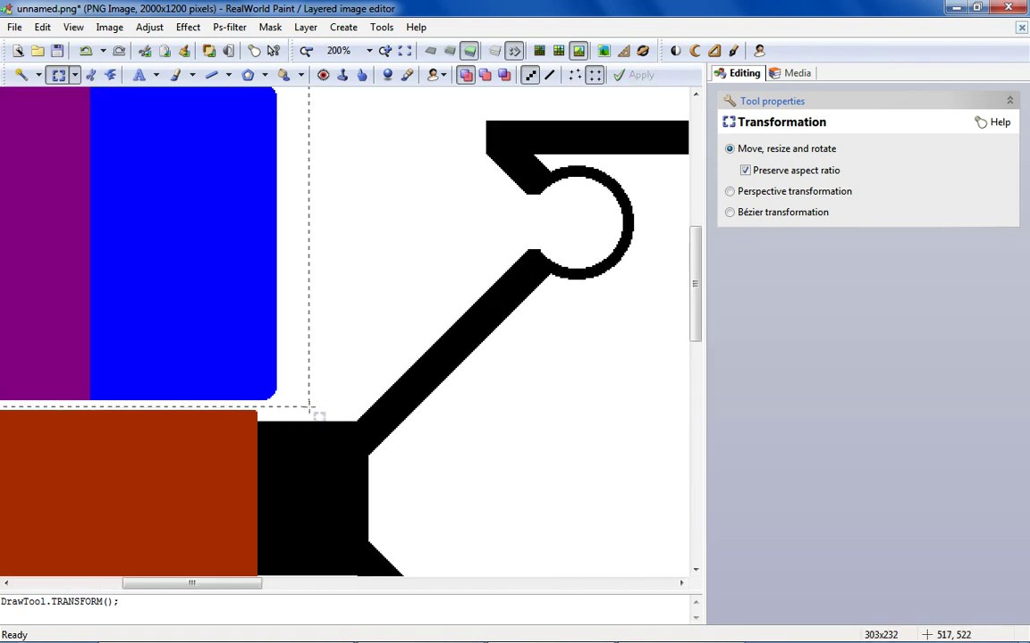
scroll(231, 353, "up", 1)
left_click_drag(231, 353, 230, 356)
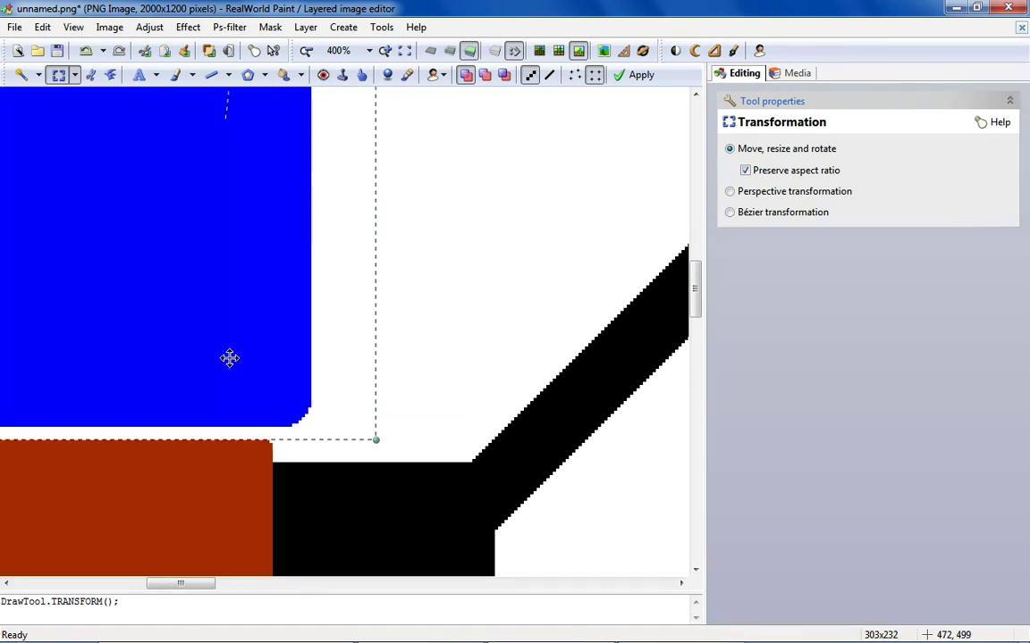
scroll(227, 354, "down", 2)
scroll(237, 471, "down", 1)
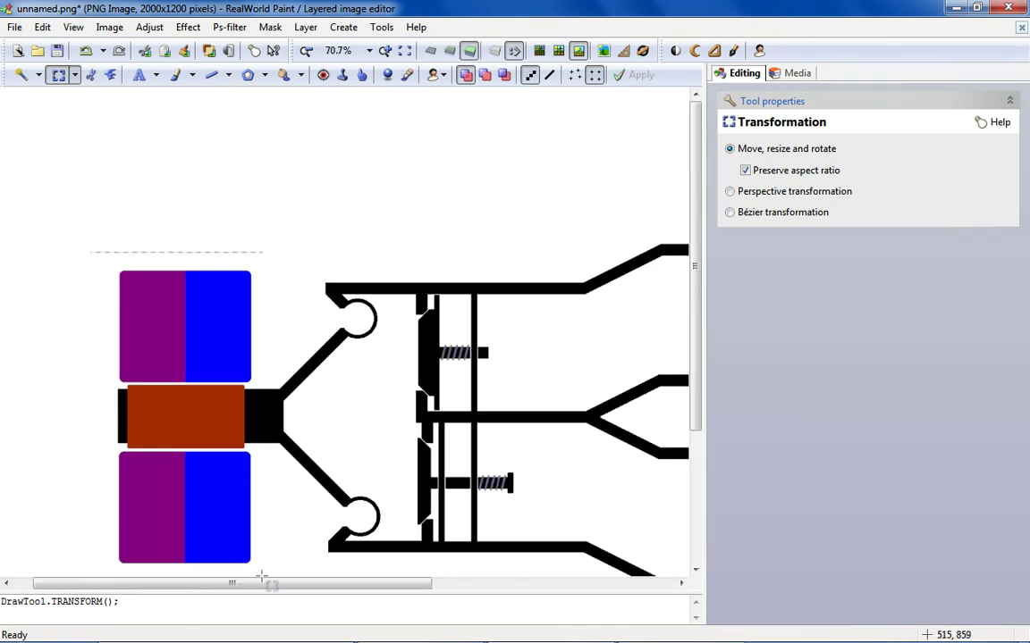
Select the lower purple and blue block, about 287 × 214 px, and move it slightly up toward the red block.
left_click(107, 445)
scroll(107, 444, "up", 3)
left_click_drag(108, 444, 101, 455)
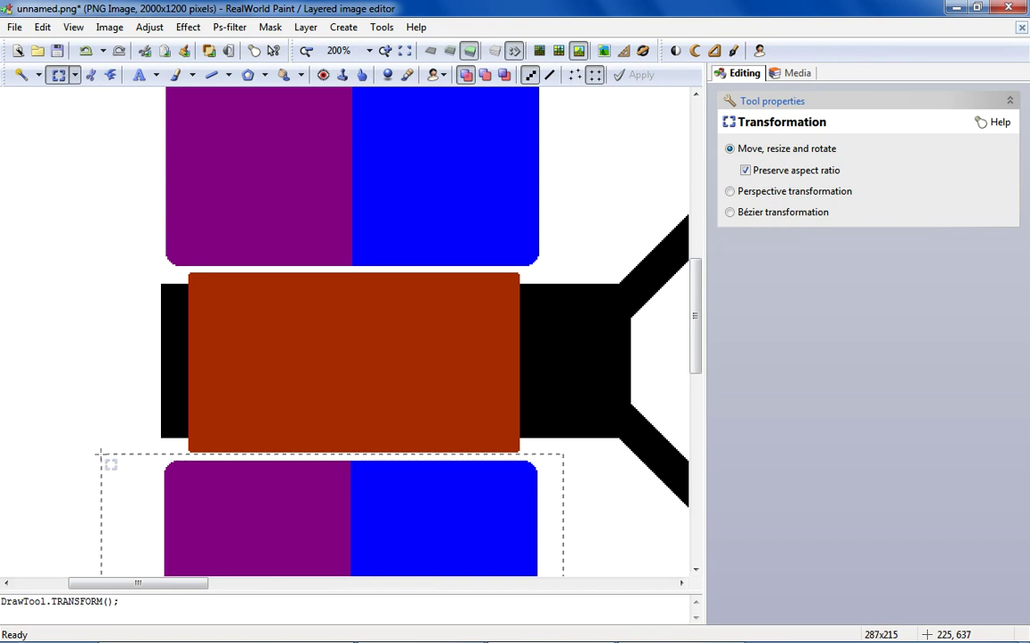
scroll(278, 505, "up", 3)
left_click_drag(284, 495, 284, 490)
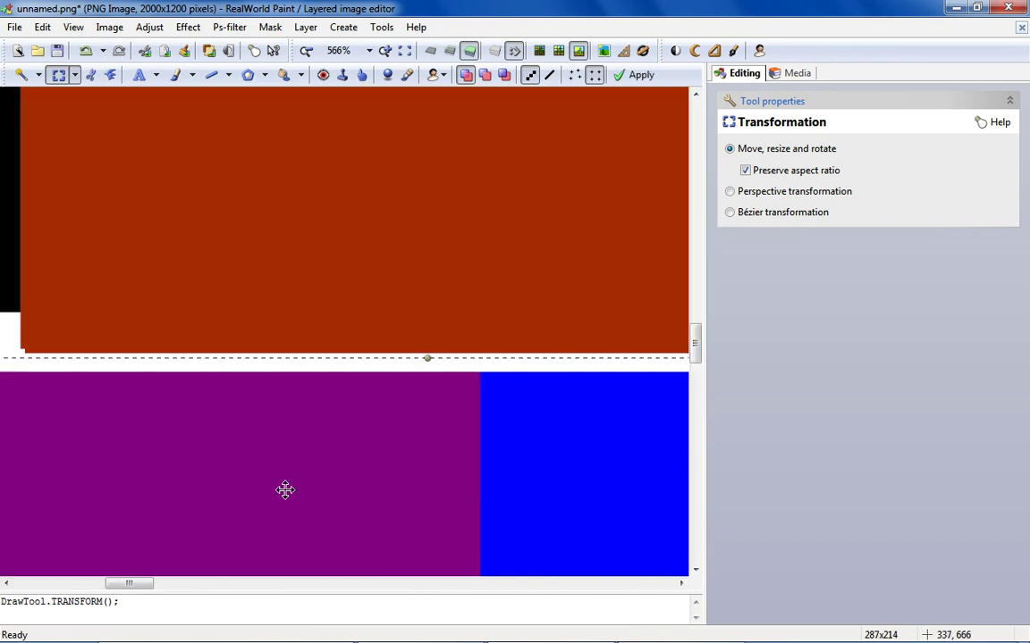
scroll(284, 490, "down", 2)
scroll(305, 361, "up", 1)
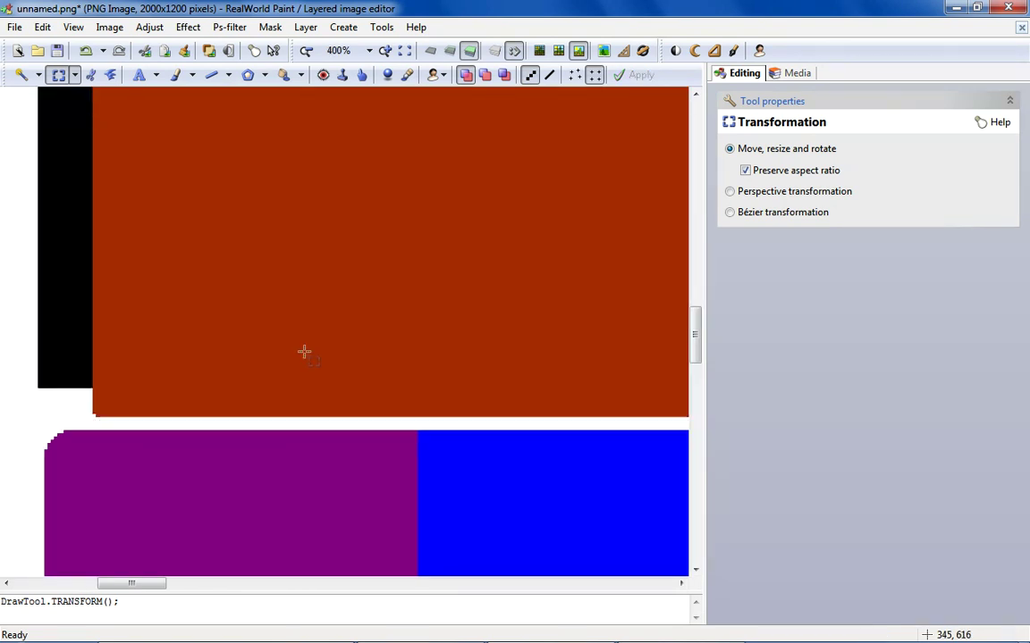
scroll(305, 360, "down", 5)
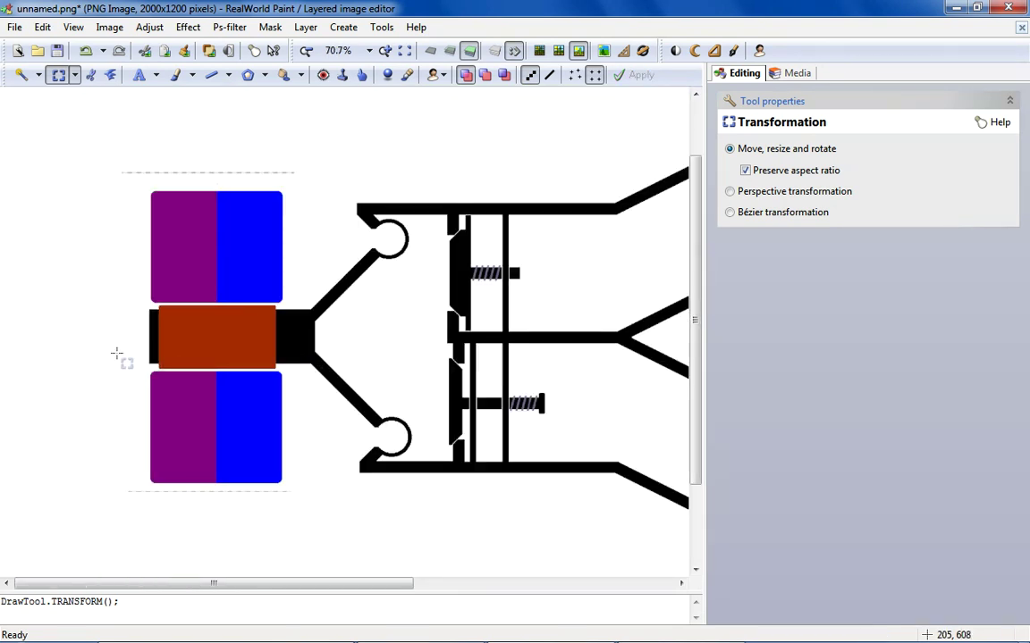
Copy the black stem section right of the red block, about 55 × 104 px, and paste it to extend the stem's left end.
scroll(129, 320, "up", 2)
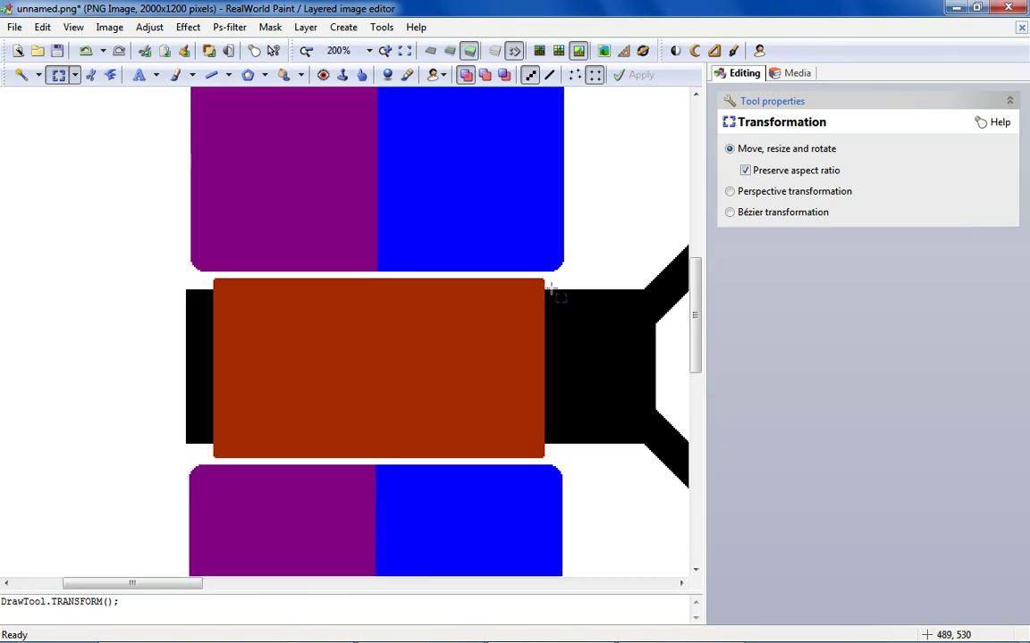
left_click_drag(612, 407, 638, 449)
right_click(597, 402)
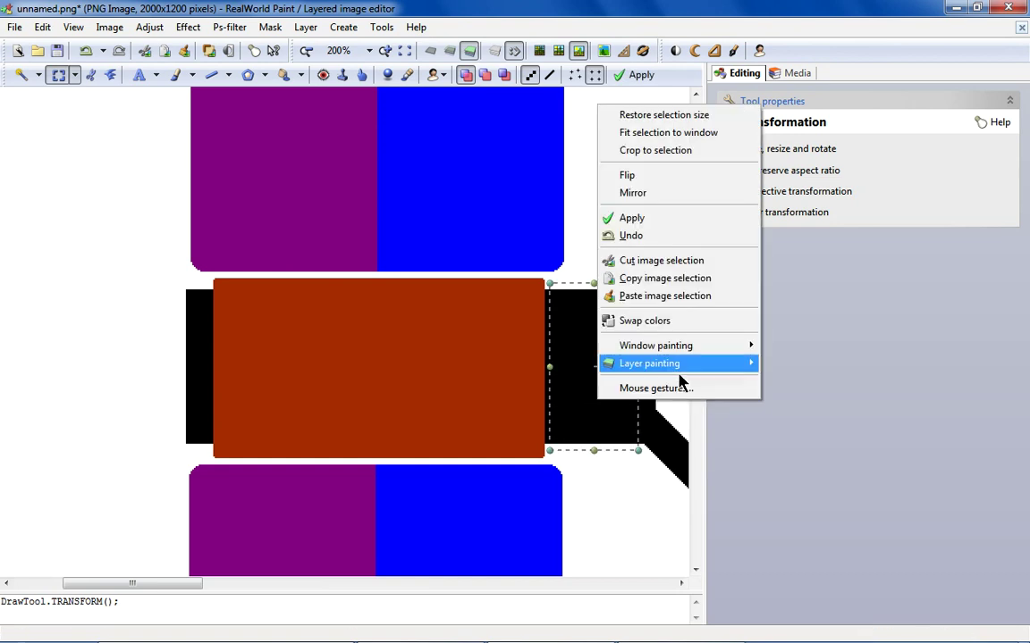
left_click(668, 286)
right_click(269, 293)
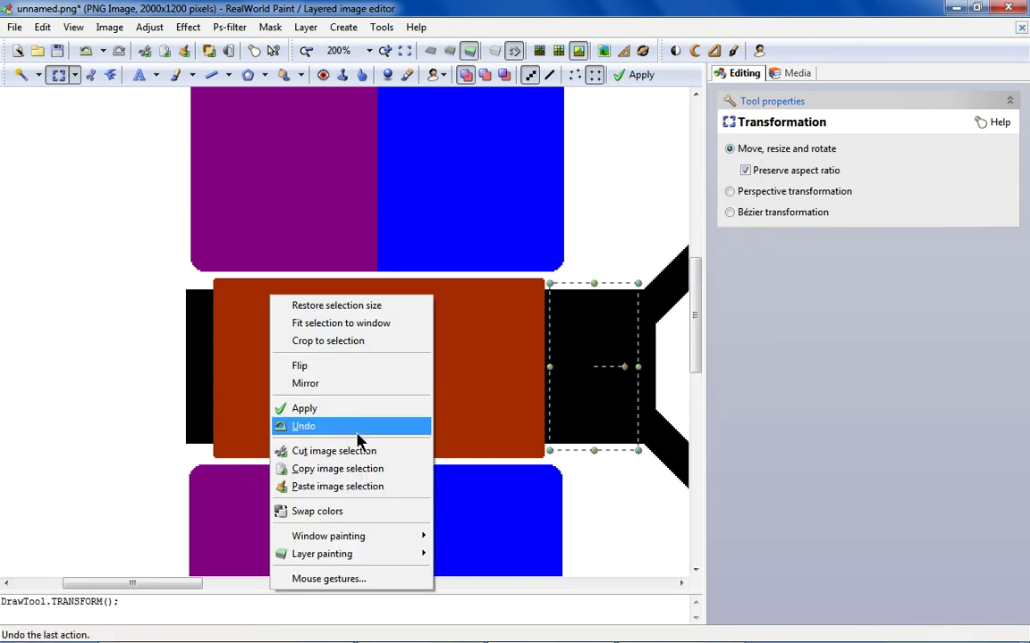
left_click(370, 488)
scroll(144, 367, "up", 2)
left_click_drag(53, 175, 156, 373)
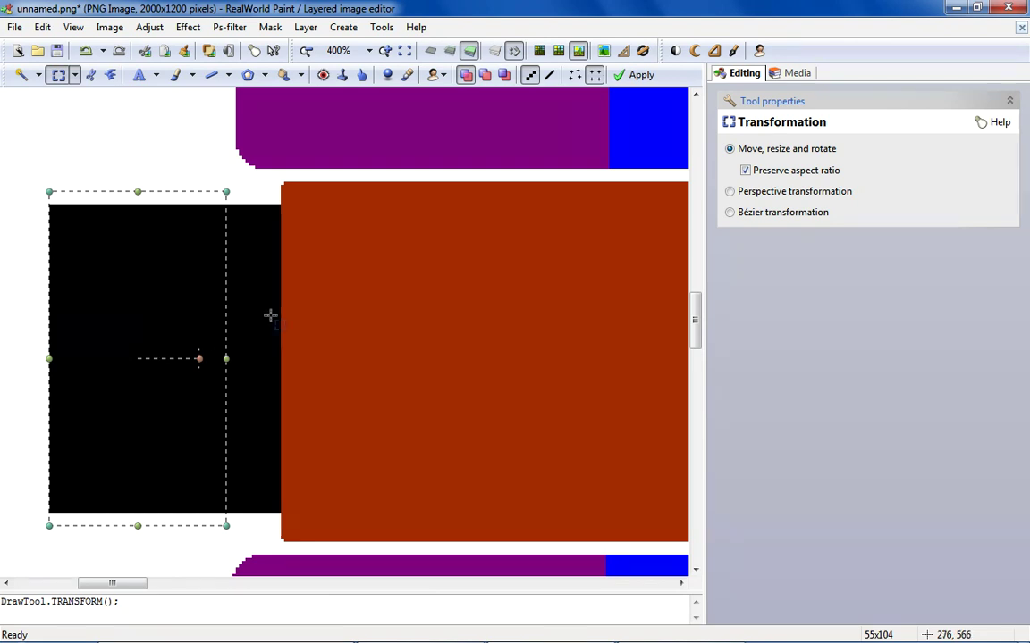
scroll(269, 314, "down", 3)
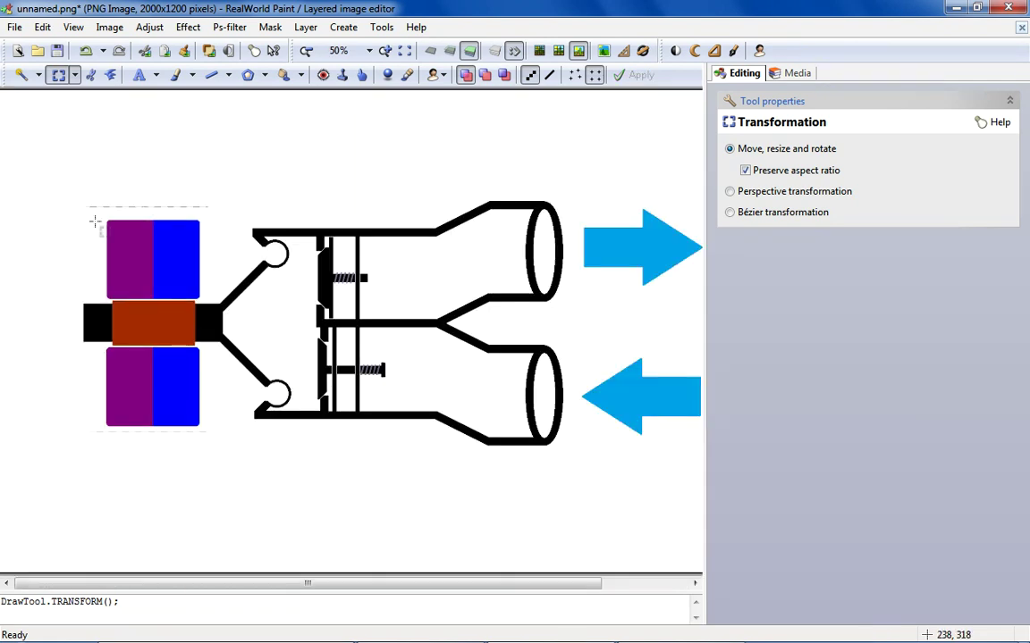
Flood fill the thin transparent lines above the upper block and below the lower block with white.
left_click(284, 74)
scroll(149, 196, "up", 7)
left_click(211, 298)
scroll(218, 281, "up", 2)
scroll(104, 373, "down", 3)
scroll(126, 337, "up", 4)
scroll(128, 338, "down", 5)
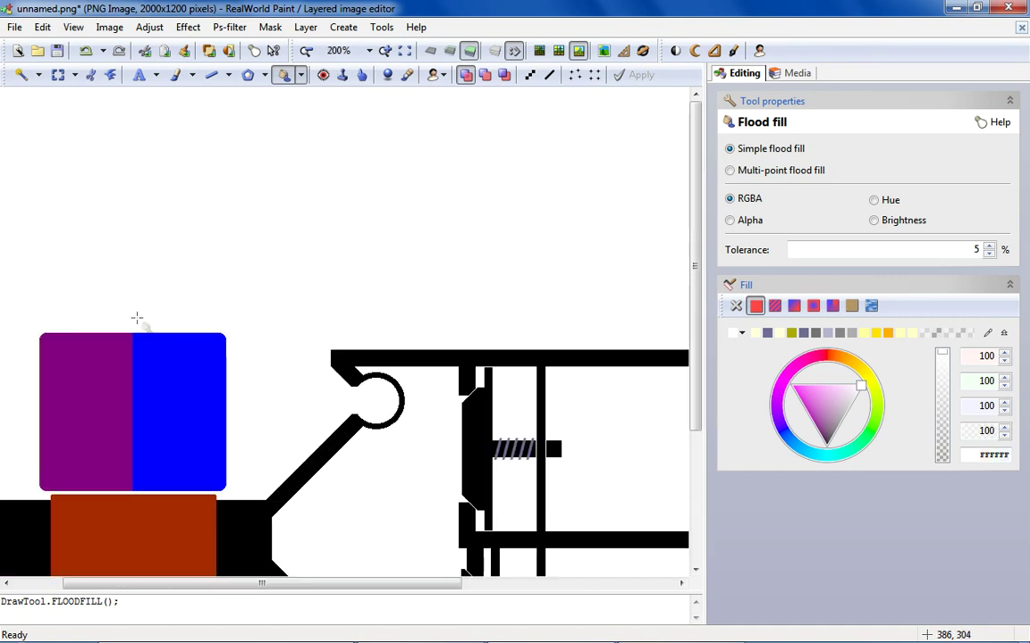
scroll(121, 335, "up", 1)
scroll(83, 406, "up", 4)
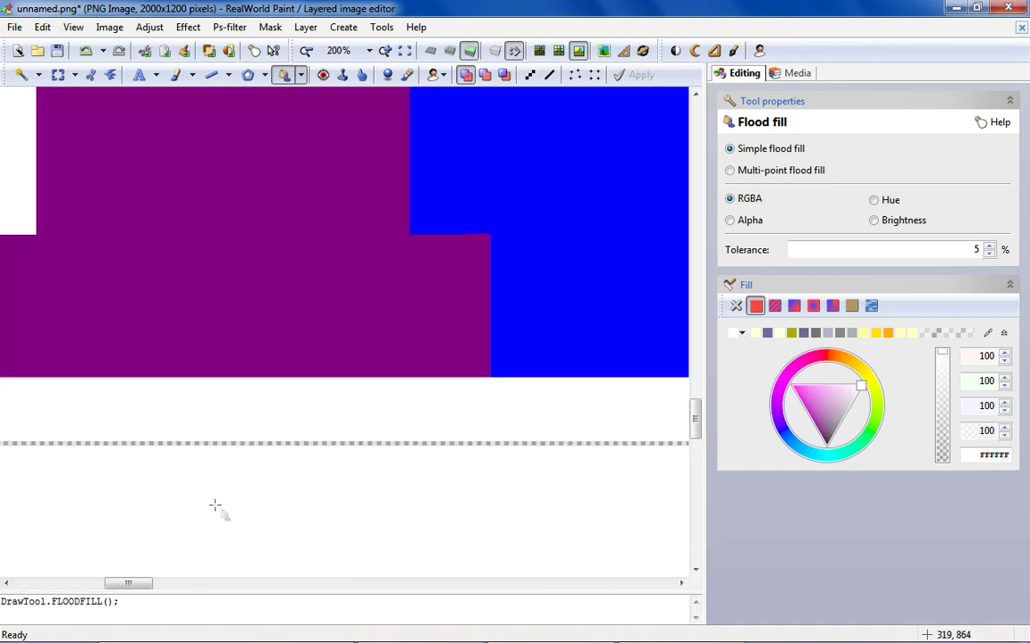
left_click(218, 423)
scroll(218, 423, "down", 4)
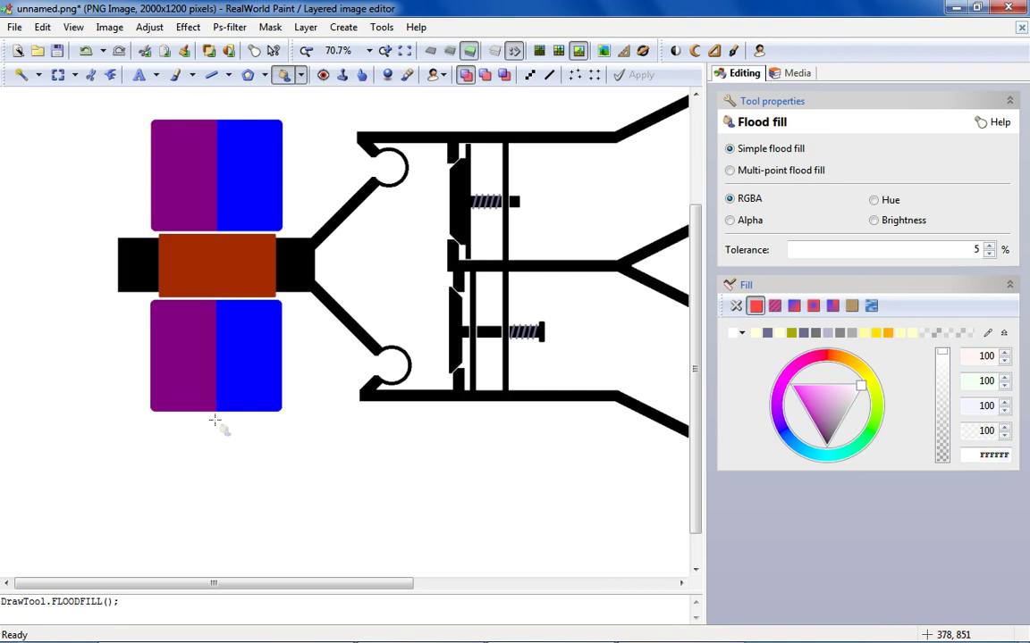
Try a 20 px wide vertical line across the stem's left end and color it black (000000).
scroll(28, 344, "down", 1)
scroll(45, 339, "up", 2)
left_click(212, 75)
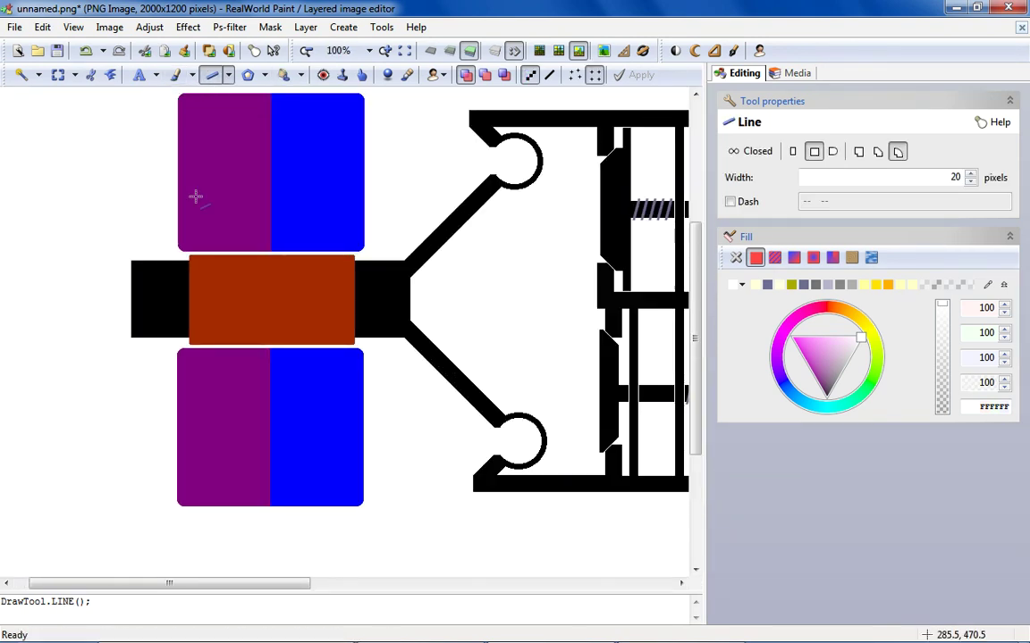
scroll(196, 196, "down", 1)
left_click(58, 75)
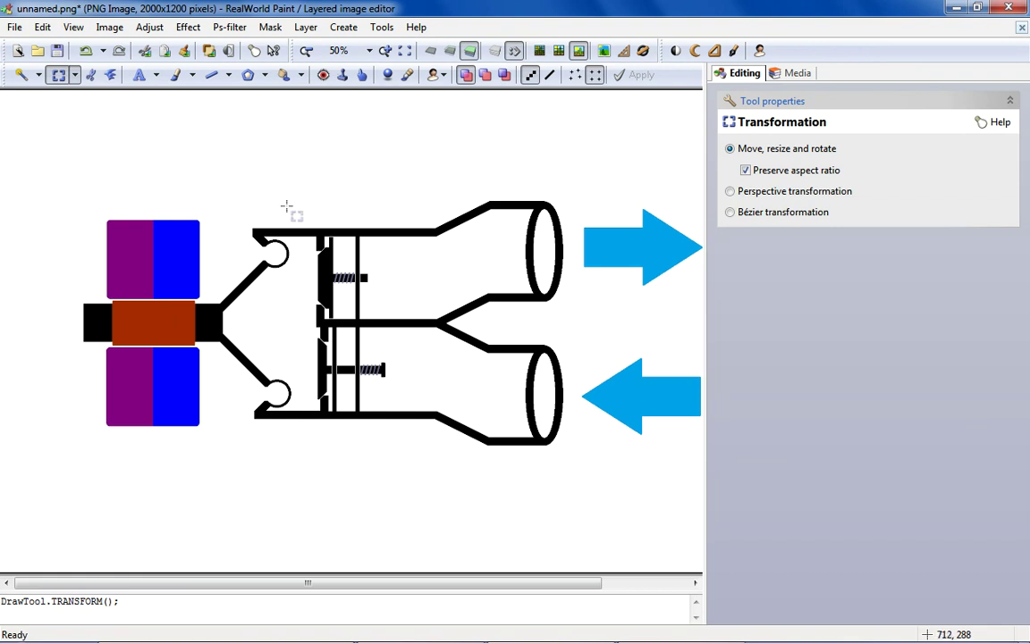
left_click(212, 75)
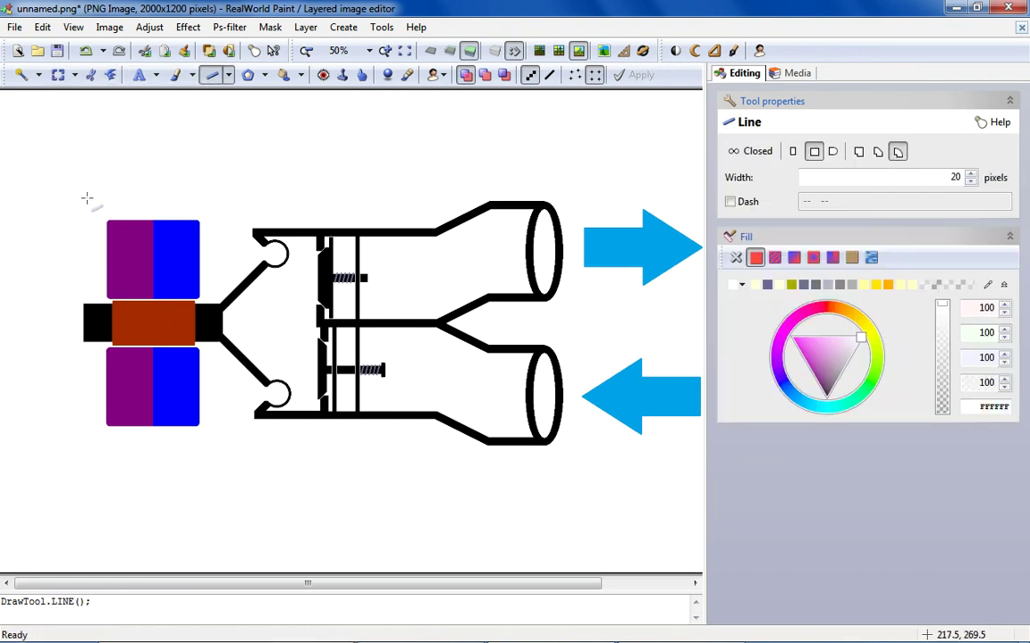
left_click_drag(88, 199, 93, 414)
left_click(737, 287)
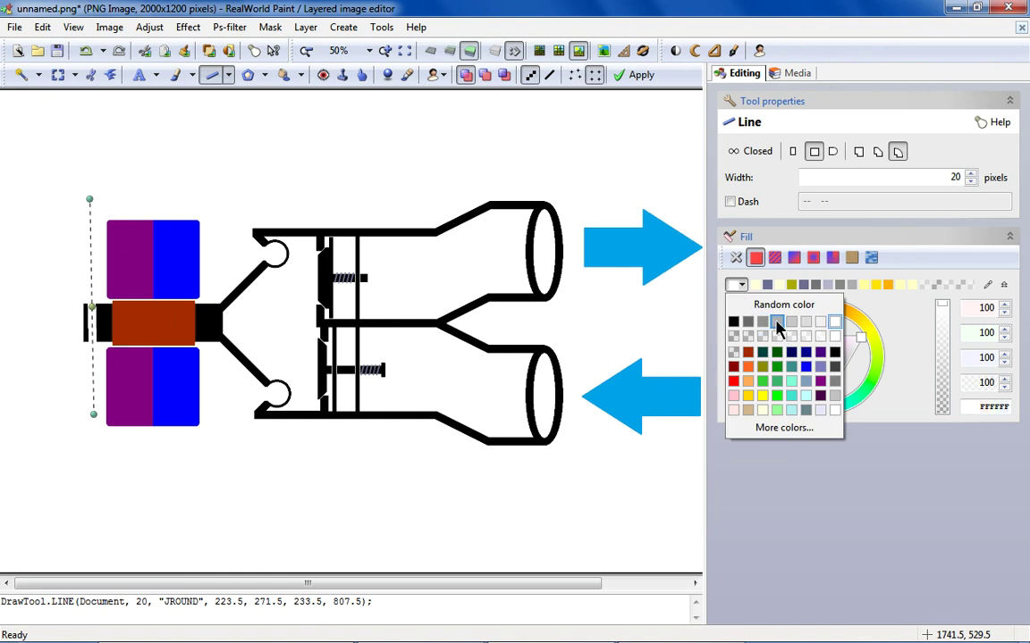
left_click(731, 329)
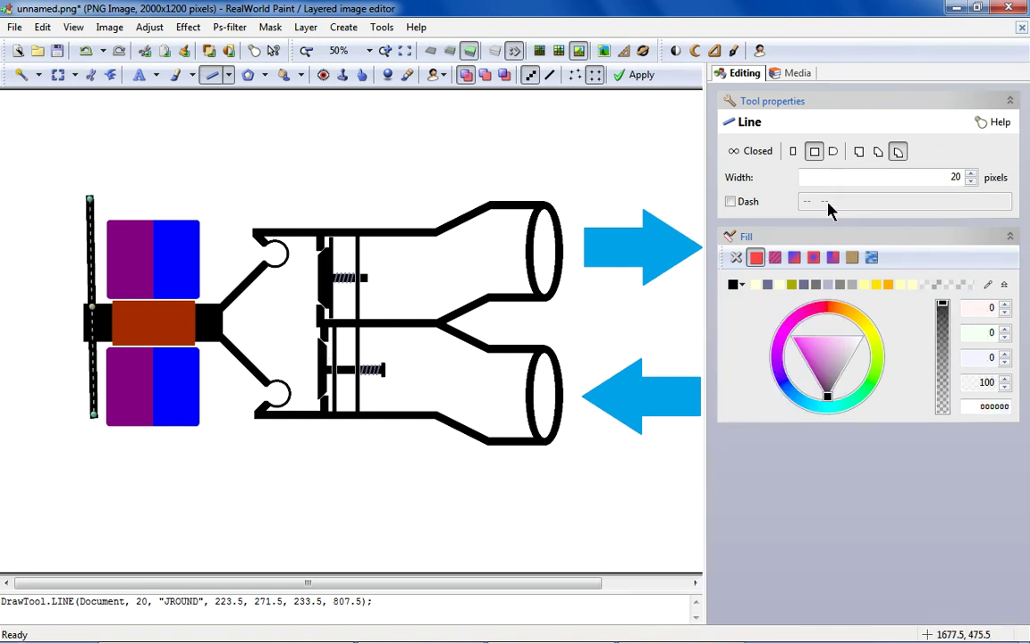
Widen the vertical line to 30 px, straighten it along the stem's left end, and undo the line.
left_click(971, 175)
left_click(971, 175)
left_click(970, 175)
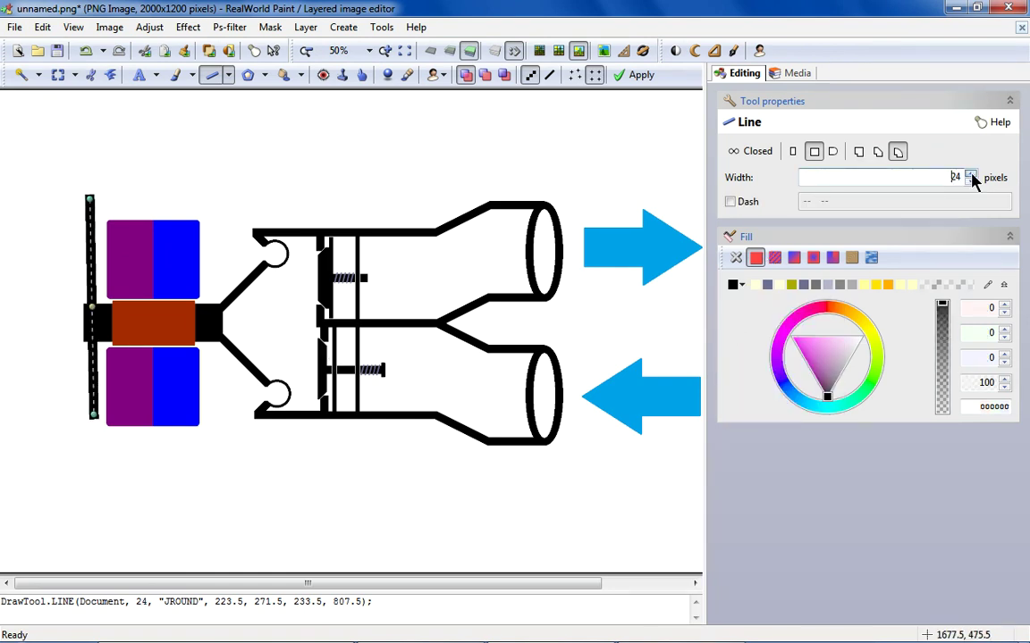
left_click(970, 175)
left_click(970, 175)
left_click(970, 175)
left_click(971, 175)
left_click_drag(97, 416, 88, 422)
left_click_drag(90, 196, 85, 236)
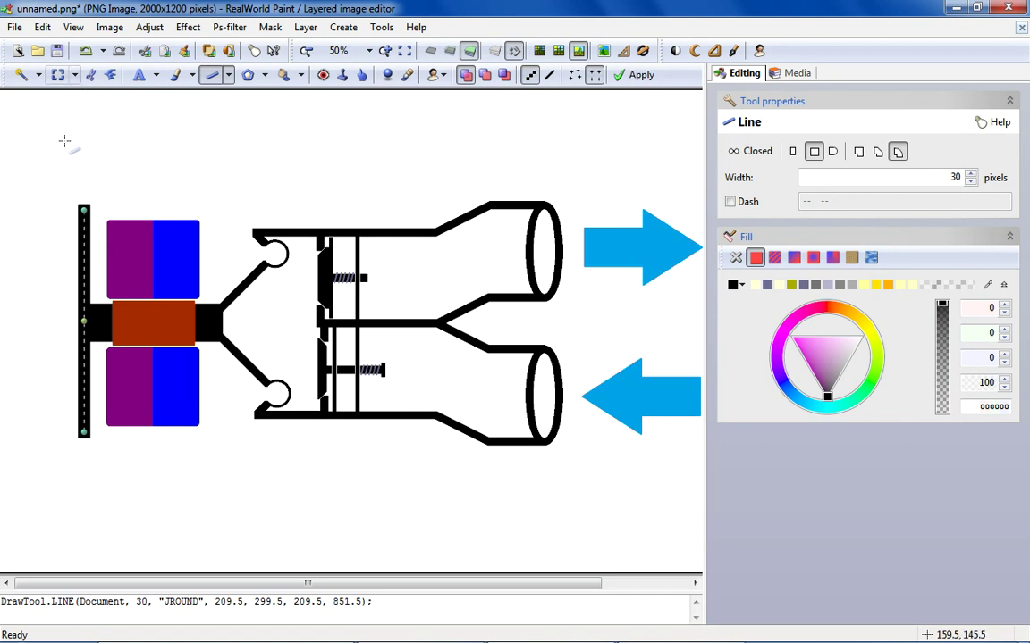
left_click(86, 59)
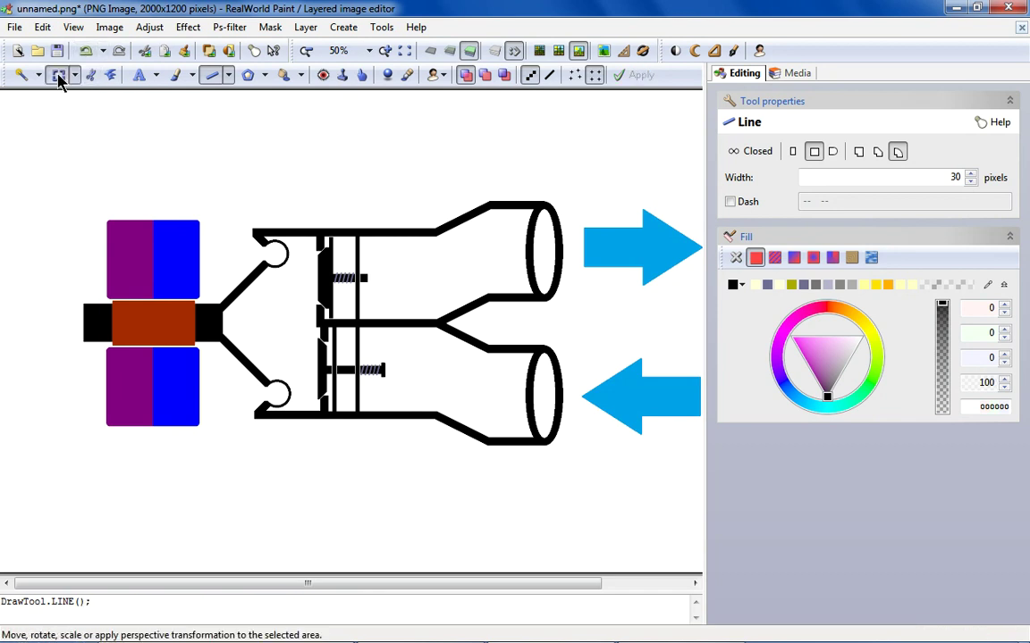
Copy the stem's left end, a 144 × 113 px area, and paste it farther left to lengthen the stem.
left_click(58, 75)
scroll(33, 351, "up", 4)
left_click_drag(64, 139, 297, 320)
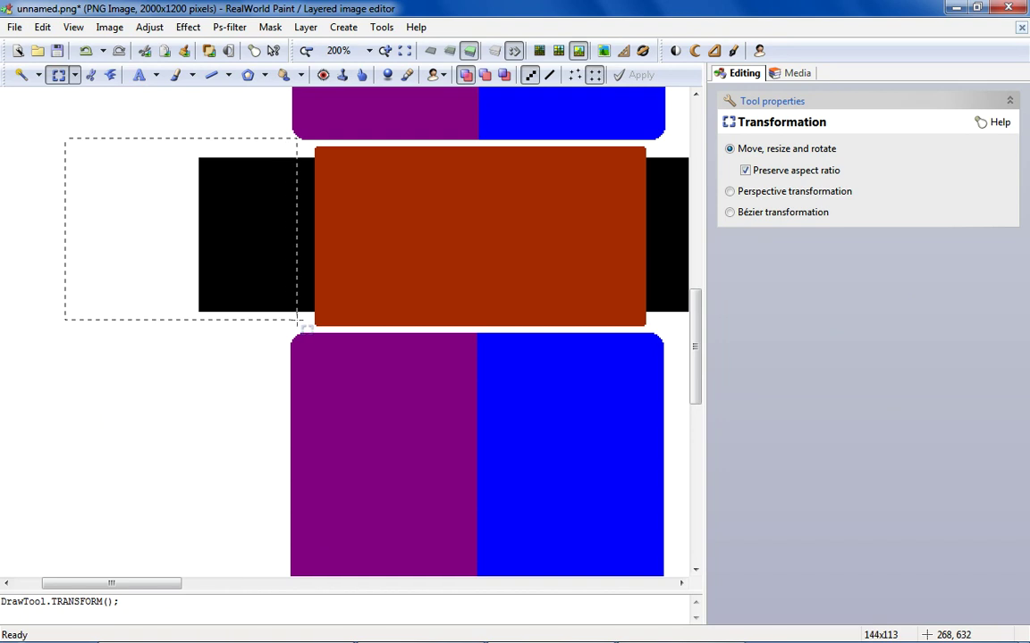
right_click(252, 241)
left_click(328, 418)
right_click(326, 241)
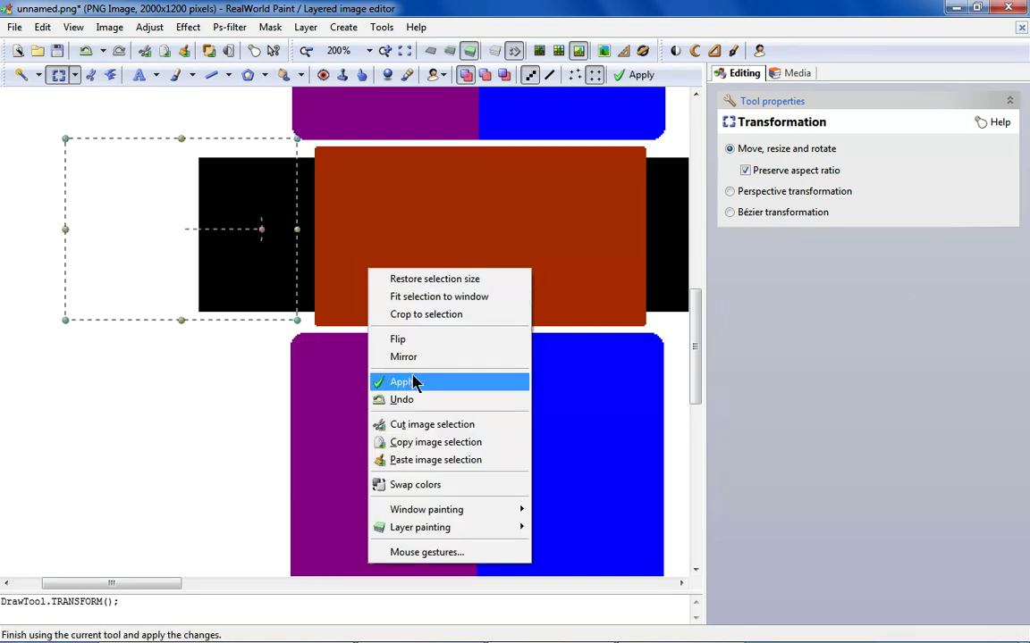
left_click(384, 418)
right_click(184, 225)
left_click(250, 398)
right_click(376, 258)
left_click(415, 446)
left_click_drag(178, 188, 146, 239)
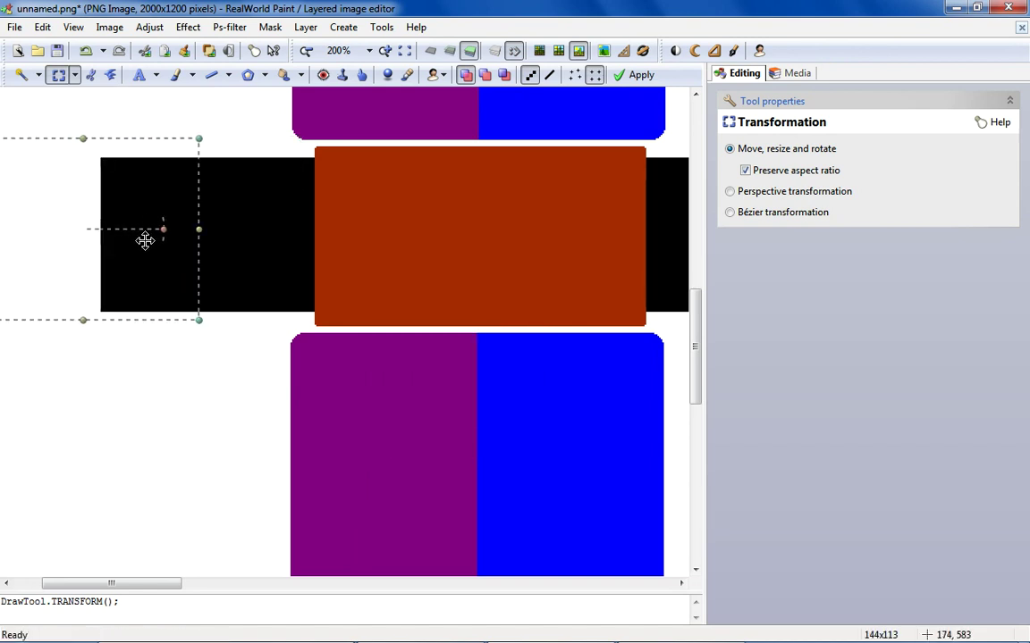
key("Return")
scroll(209, 222, "down", 3)
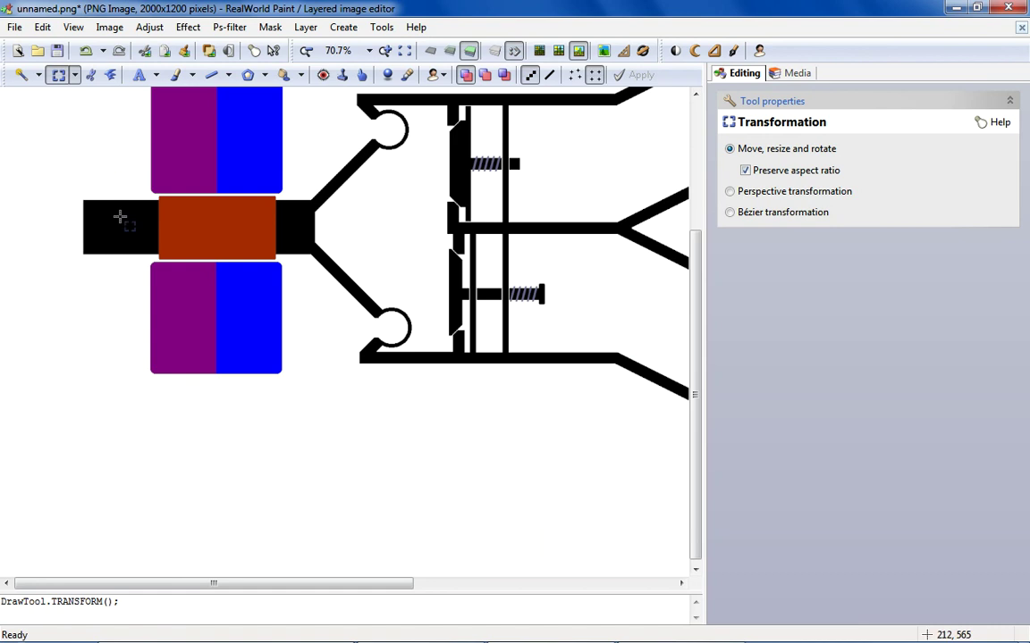
scroll(120, 216, "down", 2)
scroll(103, 211, "up", 1)
Draw a 30 px wide black vertical line, about 482 px long, centred across the stem's left end.
left_click(212, 74)
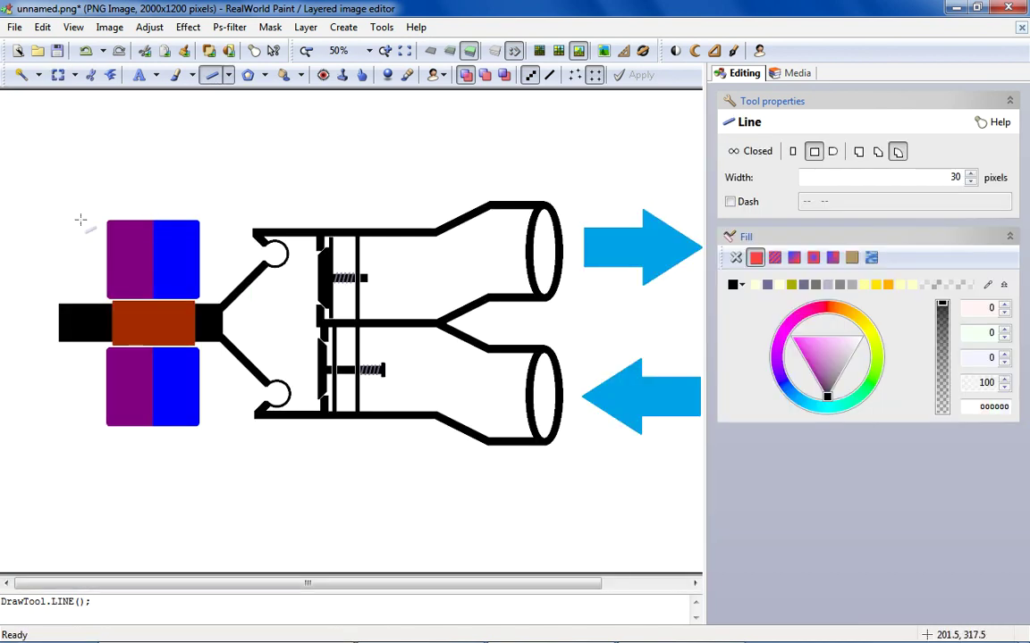
left_click_drag(72, 169, 71, 447)
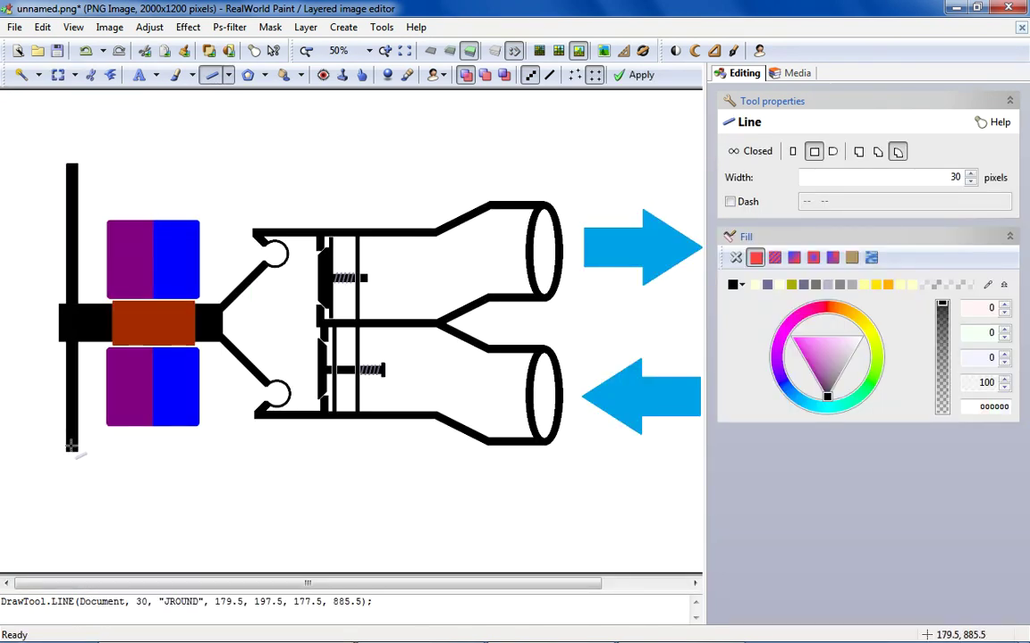
left_click_drag(72, 176, 74, 232)
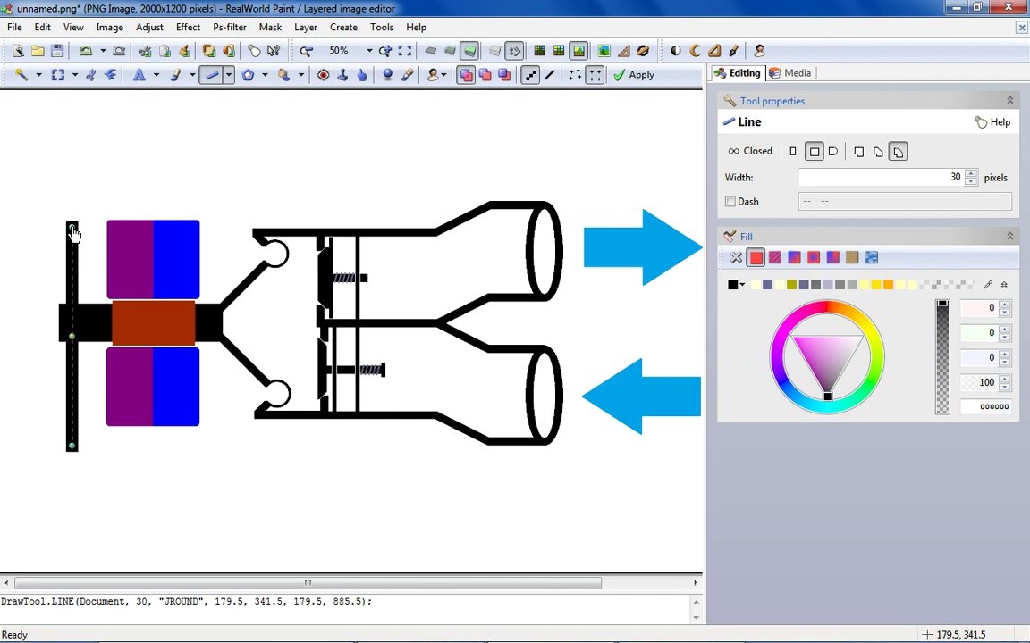
left_click_drag(75, 455, 72, 430)
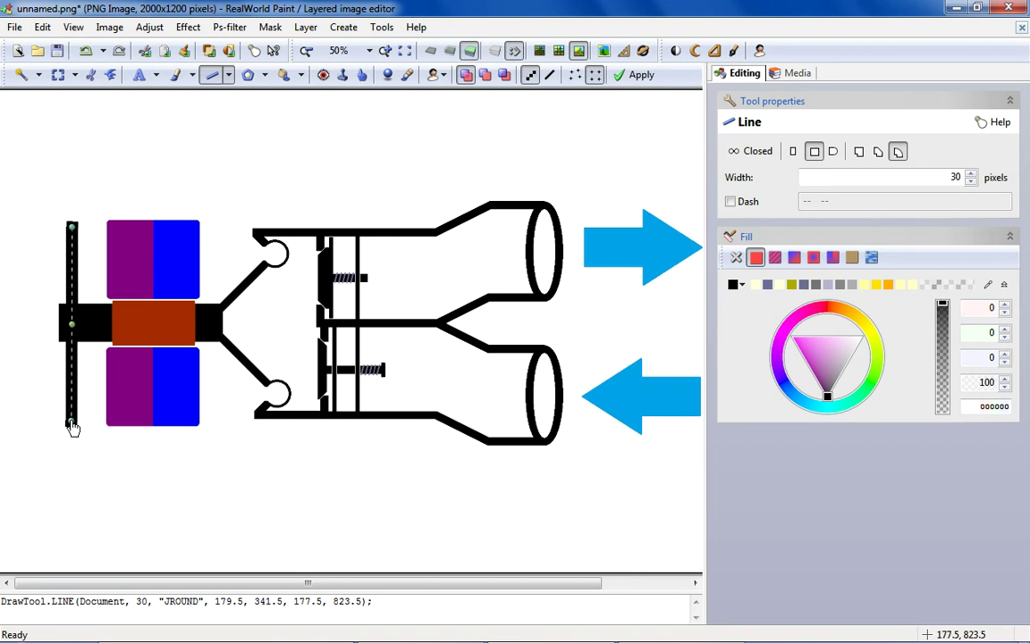
left_click_drag(72, 429, 75, 429)
Reduce the vertical line's width to 20 px and move it just left of the stem's end.
left_click(971, 182)
left_click(970, 181)
left_click(970, 181)
left_click(970, 182)
left_click(971, 181)
left_click(971, 181)
left_click(970, 182)
left_click(970, 181)
left_click(971, 173)
left_click(970, 173)
scroll(54, 414, "down", 1)
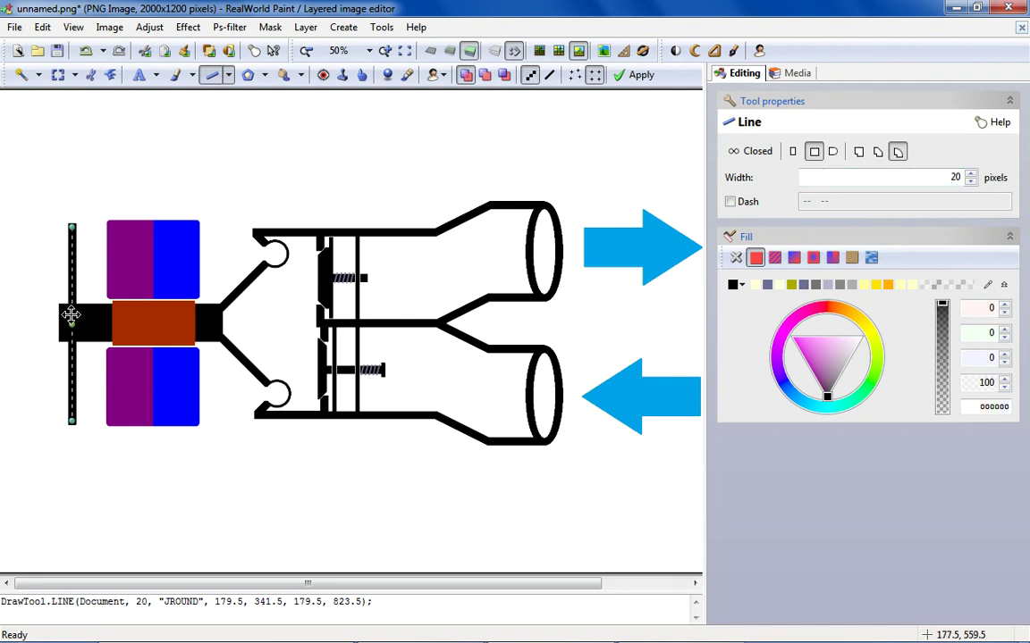
left_click_drag(71, 315, 47, 316)
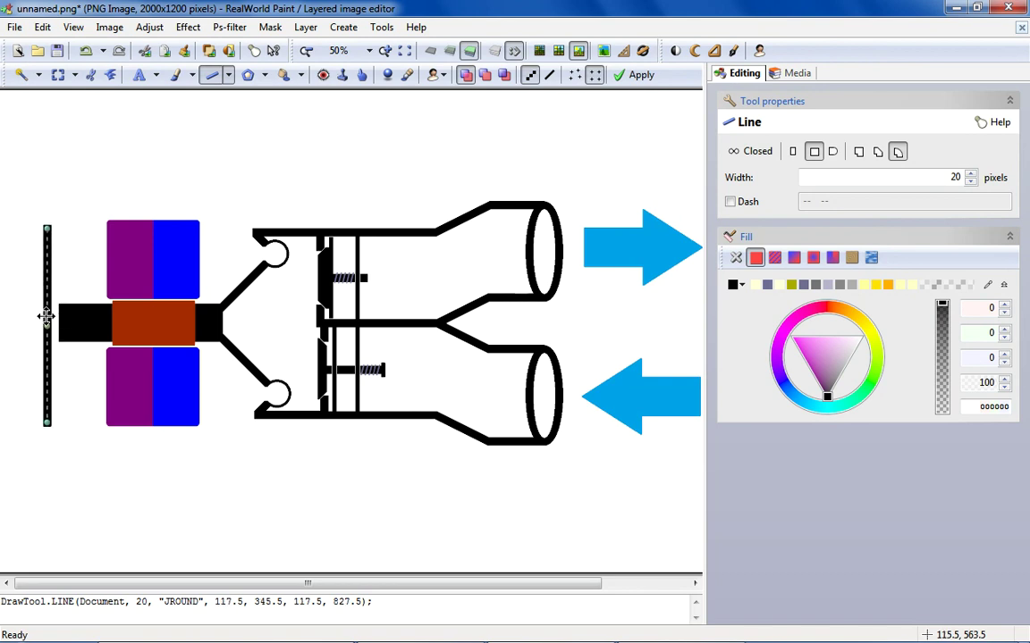
Extend both ends of the vertical line to about 568 px, centre it on the stem, and narrow its gap to the stem.
scroll(47, 316, "up", 2)
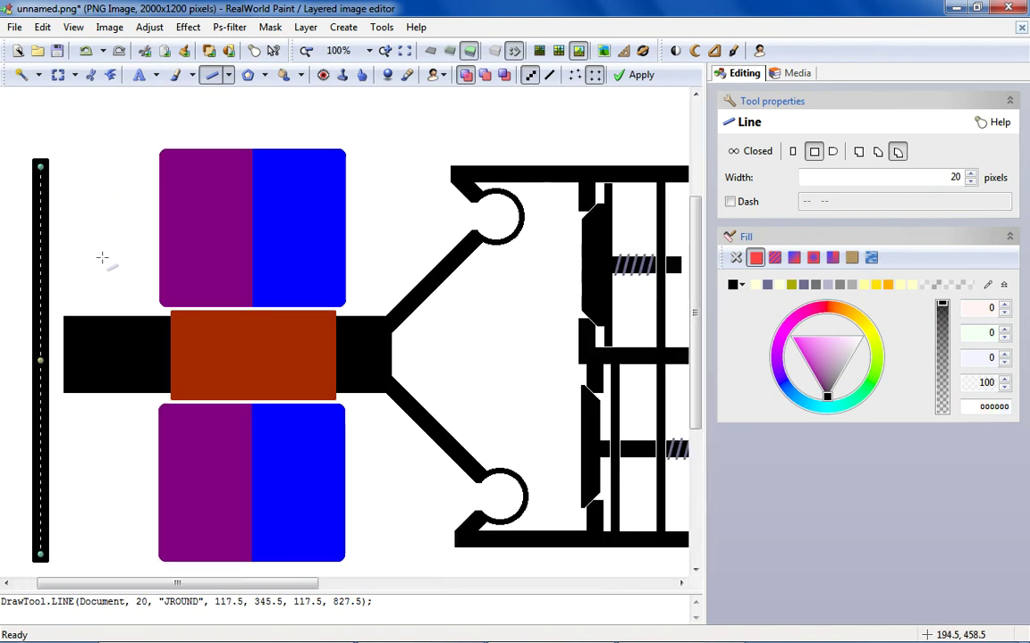
scroll(36, 348, "up", 3)
left_click_drag(42, 334, 44, 315)
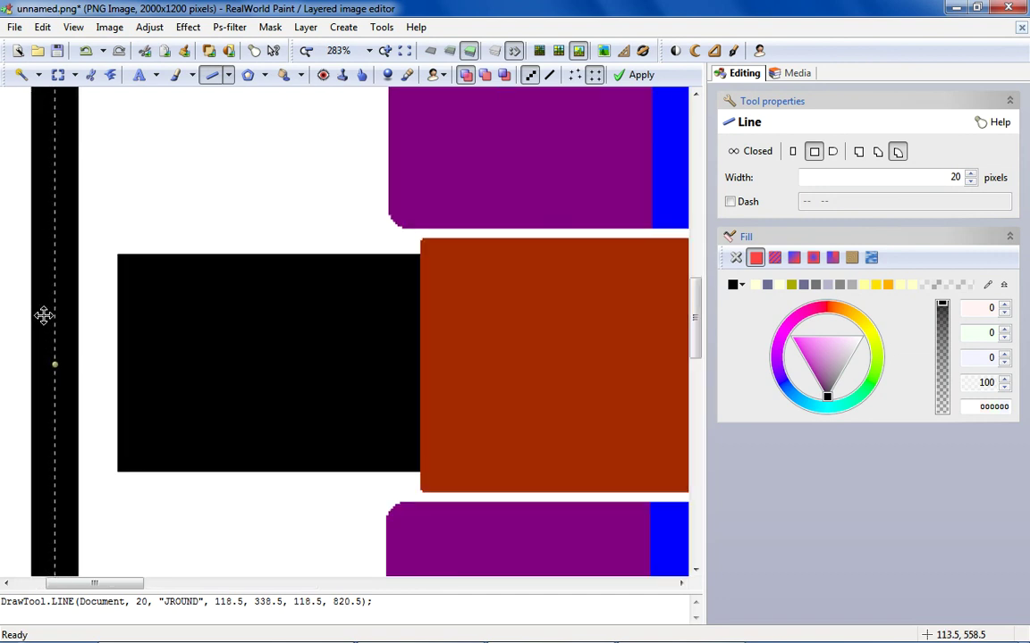
scroll(43, 315, "down", 5)
left_click_drag(48, 228, 50, 214)
left_click_drag(48, 426, 50, 446)
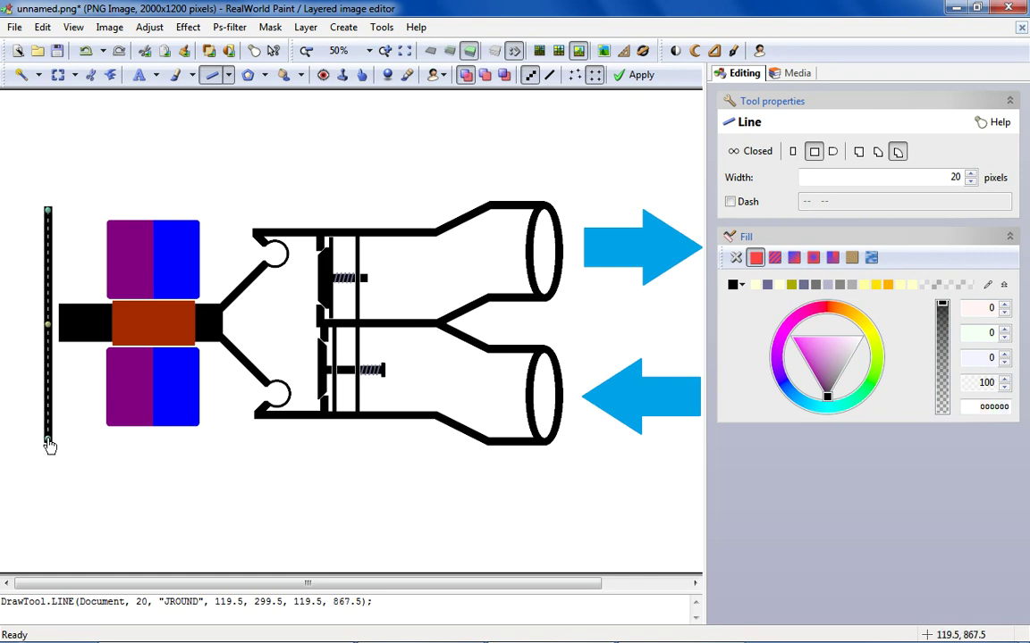
scroll(56, 308, "up", 2)
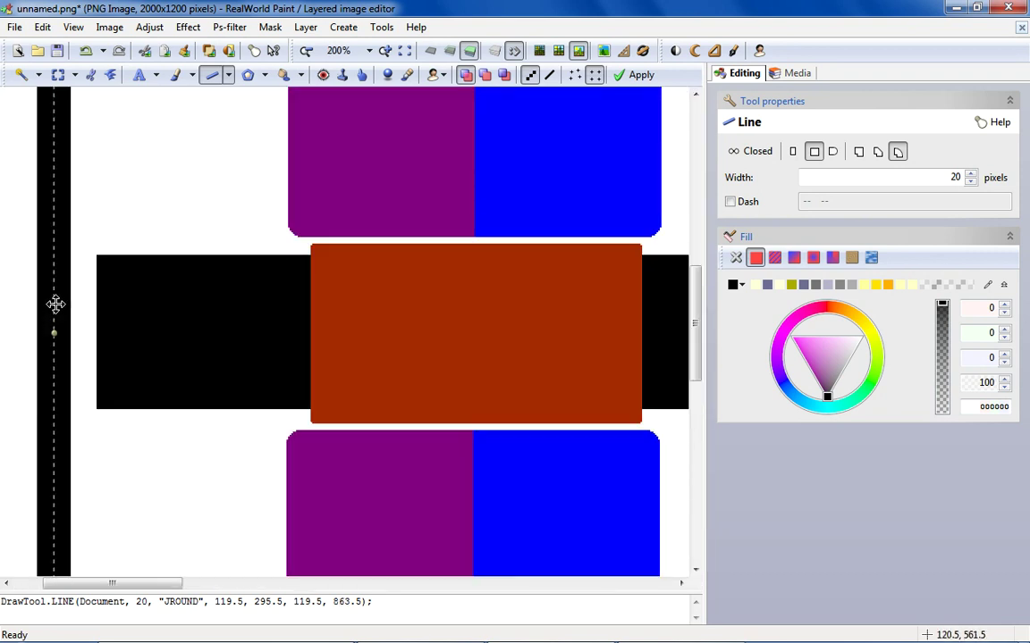
left_click_drag(54, 300, 73, 300)
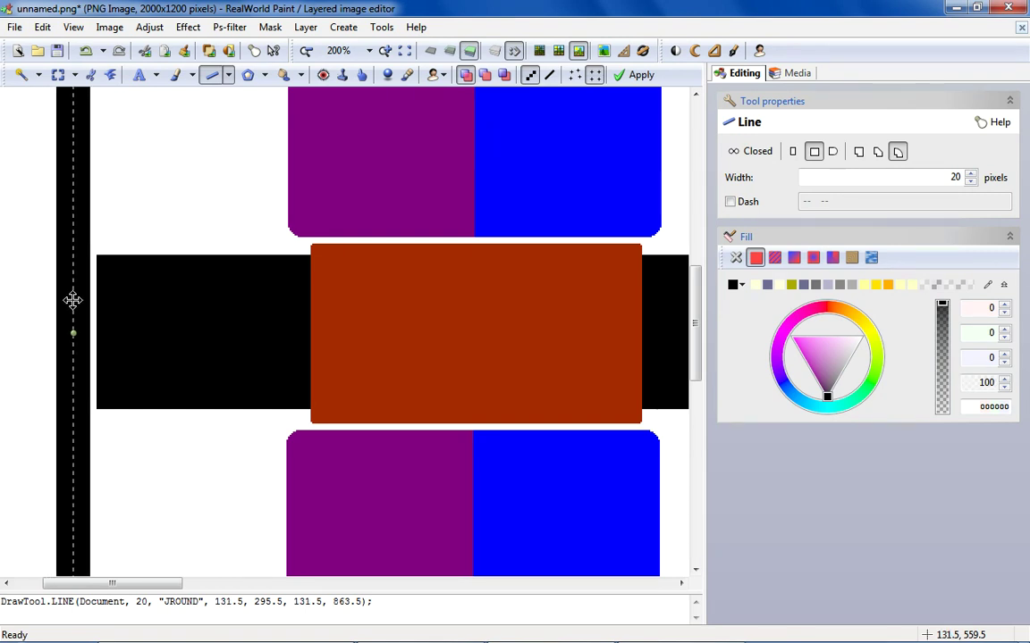
Try a 20 px wide horizontal line, about 64 px long, above the stem's left end, and undo it.
left_click(136, 228)
left_click_drag(85, 239, 232, 229)
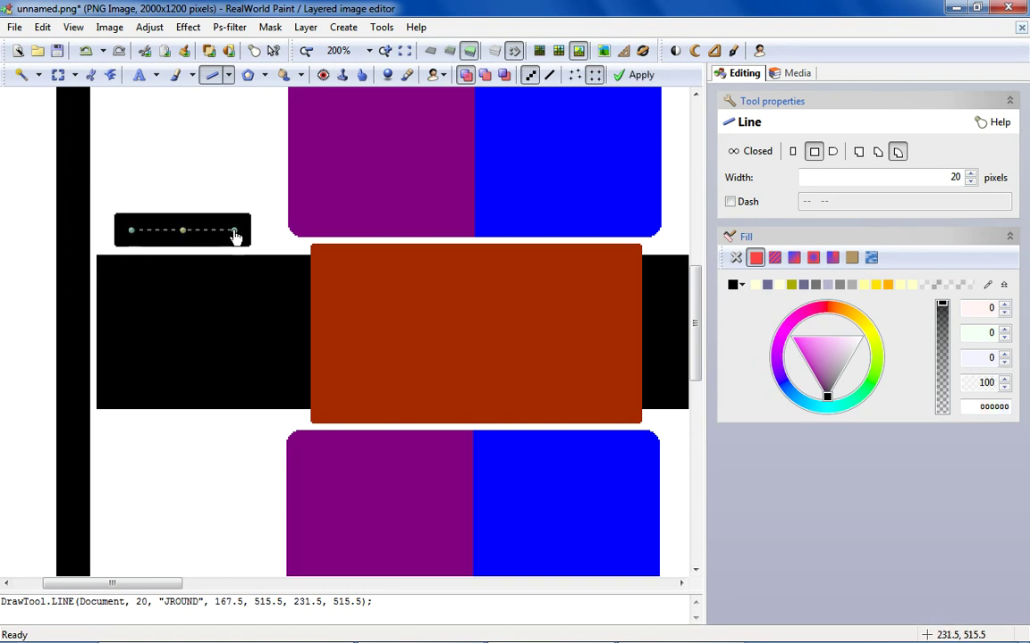
left_click(86, 50)
scroll(108, 276, "down", 3)
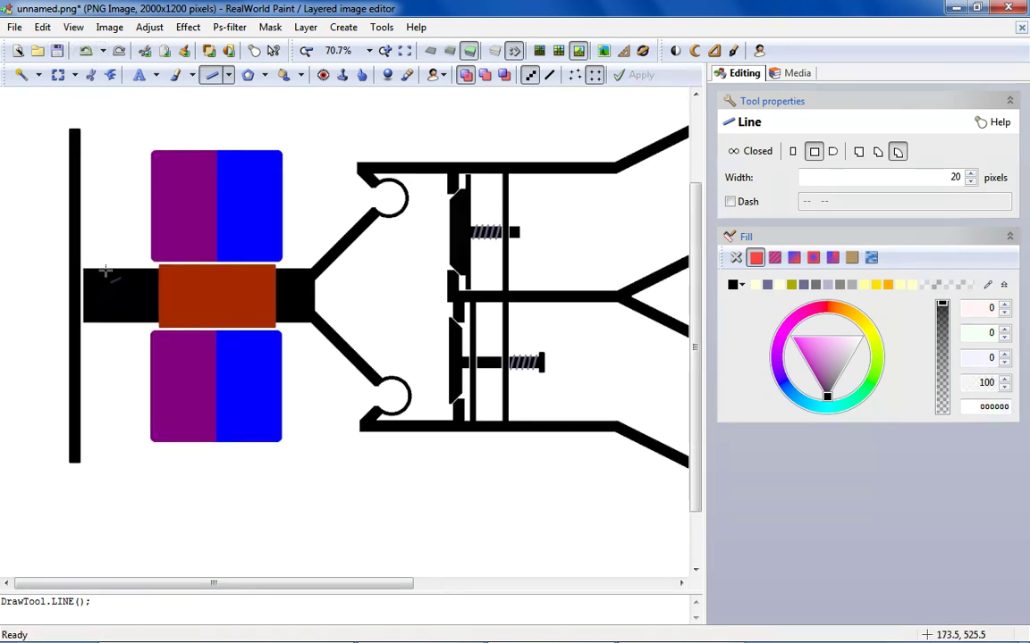
Draw two 20 px wide horizontal lines, about 65 px long, from the vertical bar just above and below the stem.
scroll(67, 243, "up", 2)
mouse_move(73, 257)
left_mouse_down()
mouse_move(152, 258)
mouse_move(143, 245)
left_mouse_up()
left_click_drag(68, 395, 143, 395)
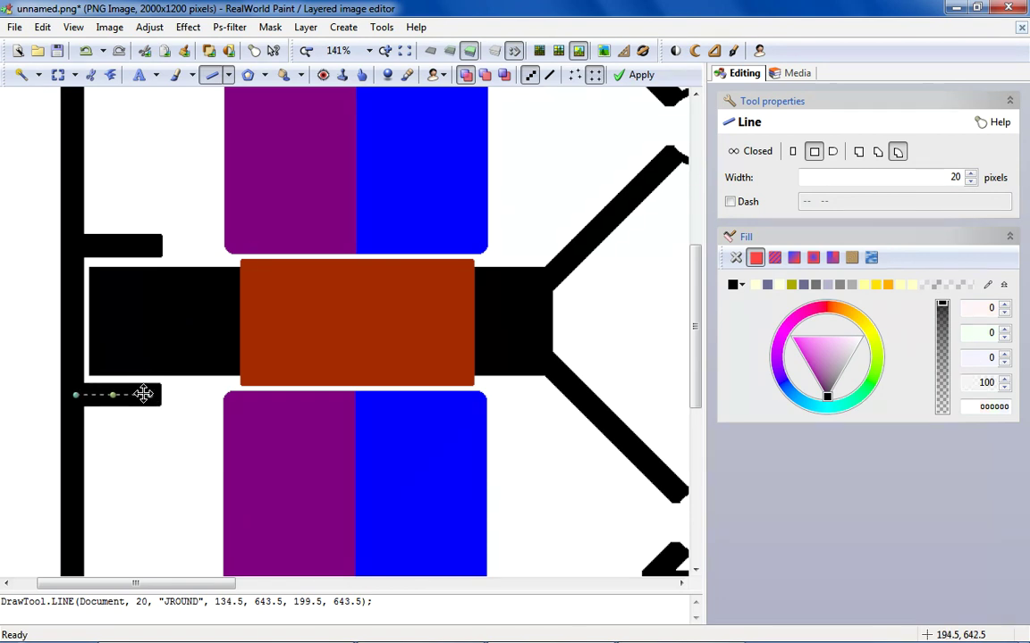
scroll(143, 394, "down", 3)
scroll(3, 361, "up", 1)
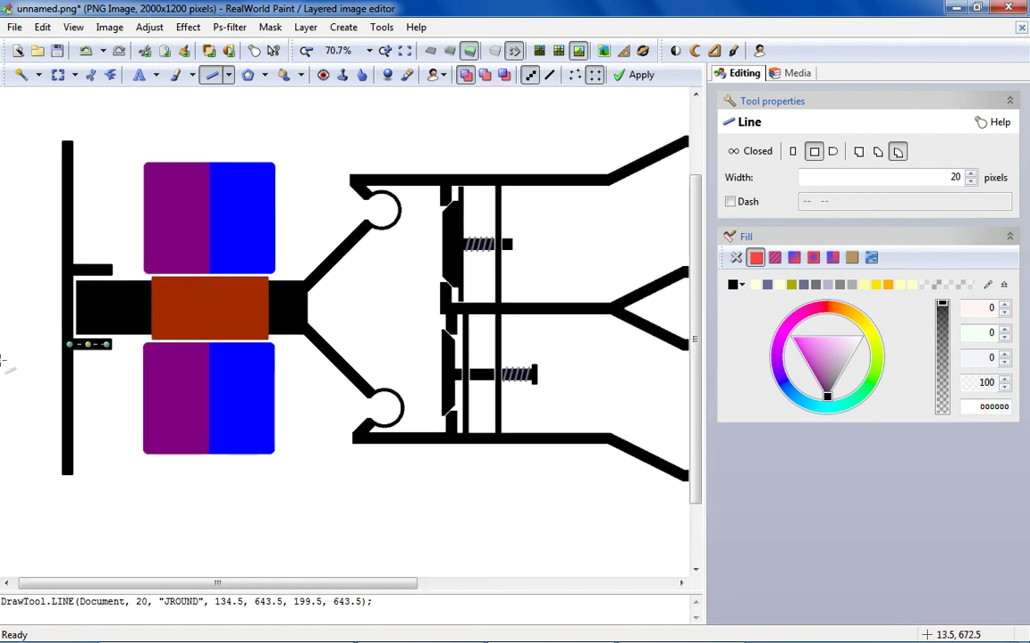
Copy the ends of the two short lines, a 54 × 216 px area, and paste them nearer the vertical bar to shorten both.
left_click(61, 78)
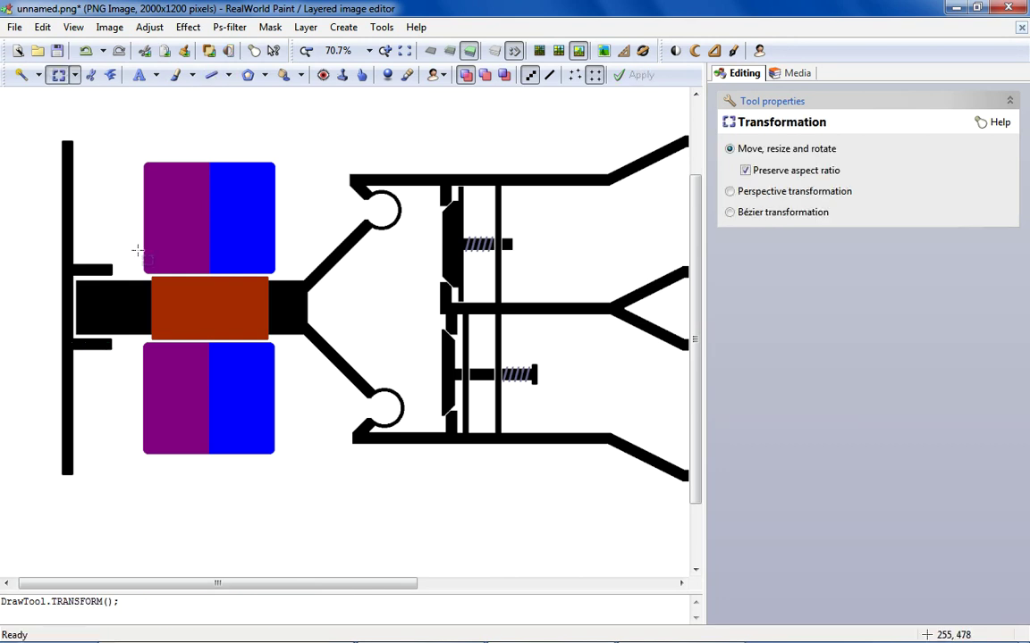
left_click_drag(133, 247, 101, 369)
right_click(109, 263)
left_click(129, 476)
right_click(199, 301)
left_click(242, 478)
key("ctrl+v")
left_click_drag(7, 190, 89, 331)
scroll(86, 331, "up", 2)
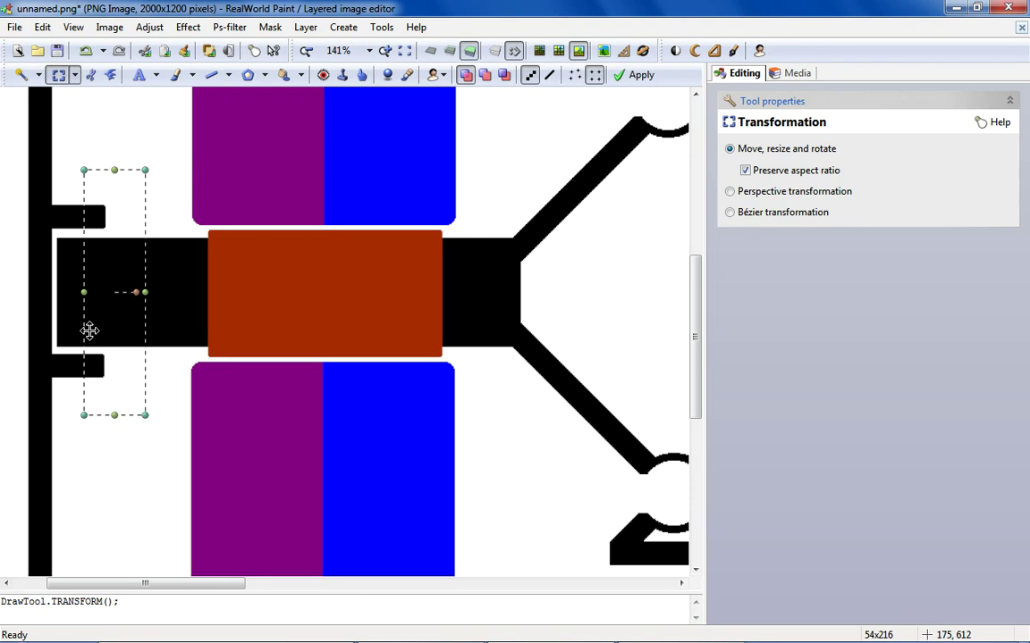
Cut out the vertical bar's section between the two short lines and flood fill the gap with white (FFFFFF).
scroll(41, 229, "up", 3)
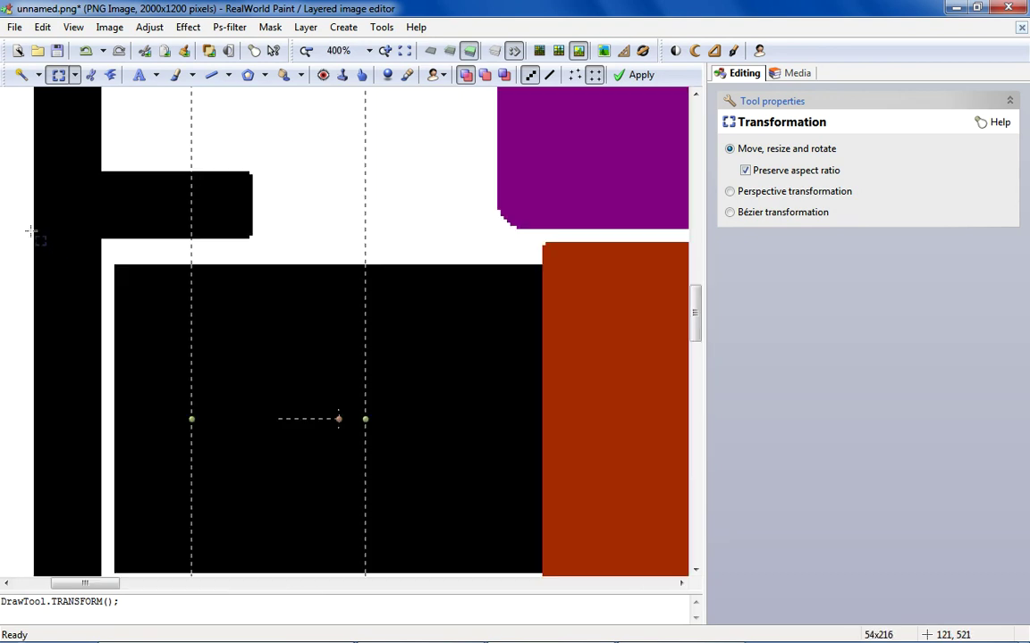
left_click_drag(101, 238, 23, 416)
scroll(9, 501, "up", 2)
right_click(83, 239)
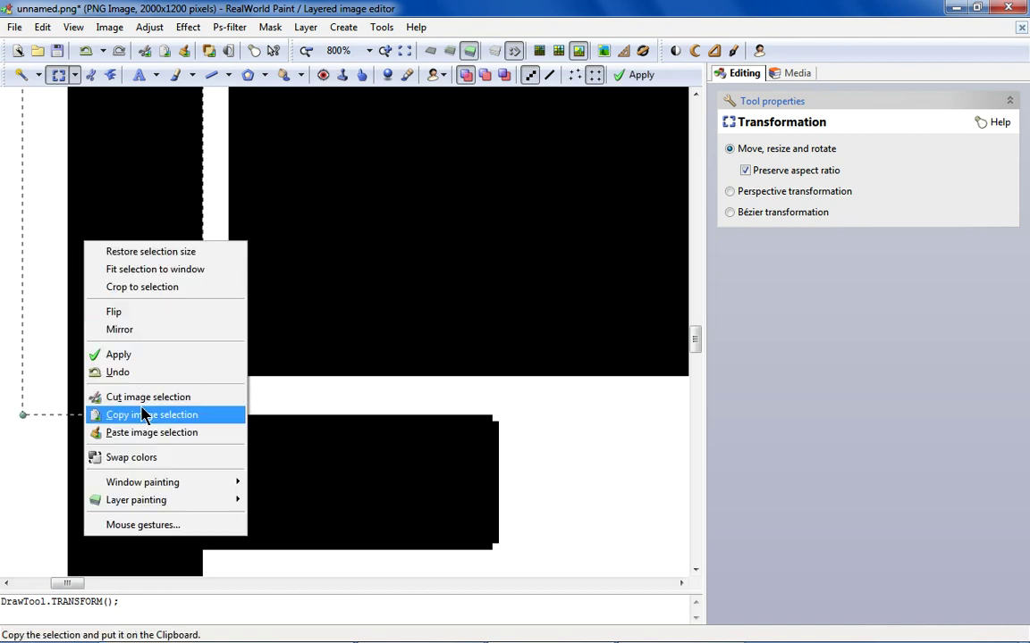
left_click(144, 397)
left_click(282, 74)
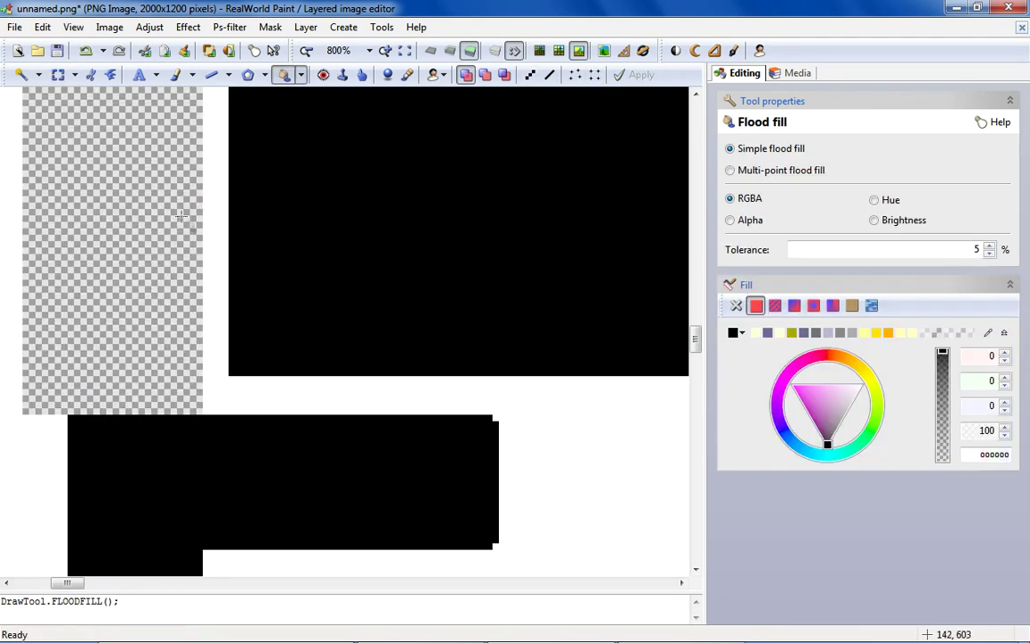
left_click(736, 333)
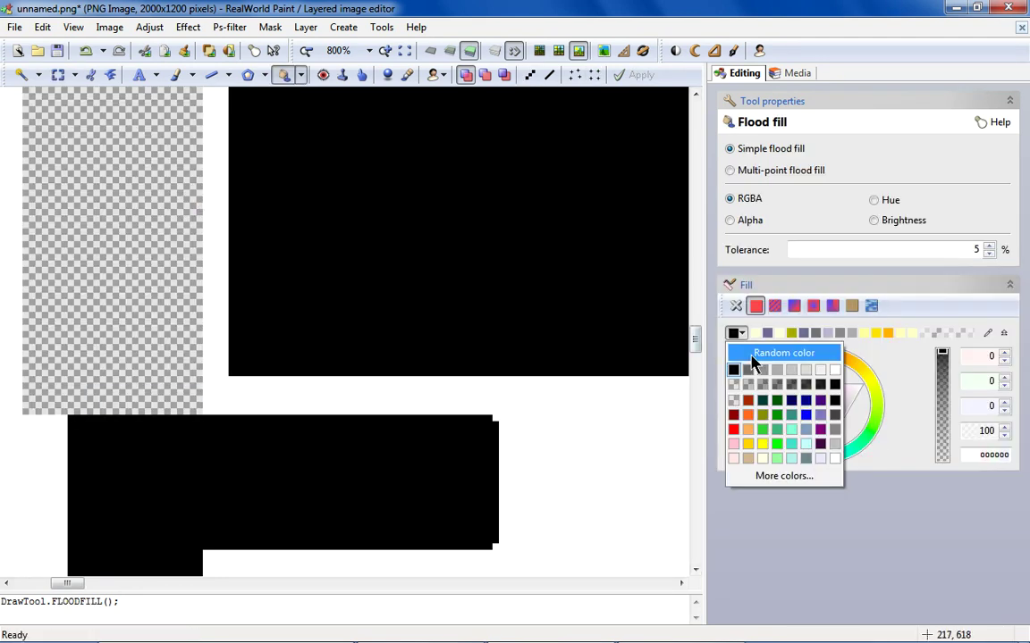
left_click(833, 461)
scroll(133, 299, "down", 5)
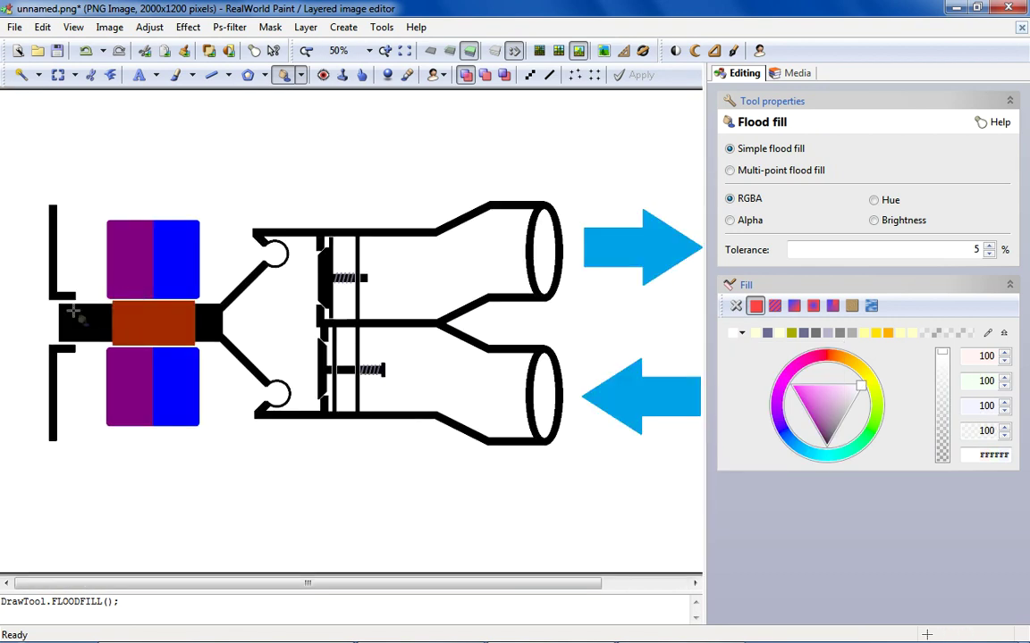
Draw a 20 px wide black (000000) horizontal line from the upper bracket's top, over the upper block, past the upper pipe wall's left corner.
left_click(61, 75)
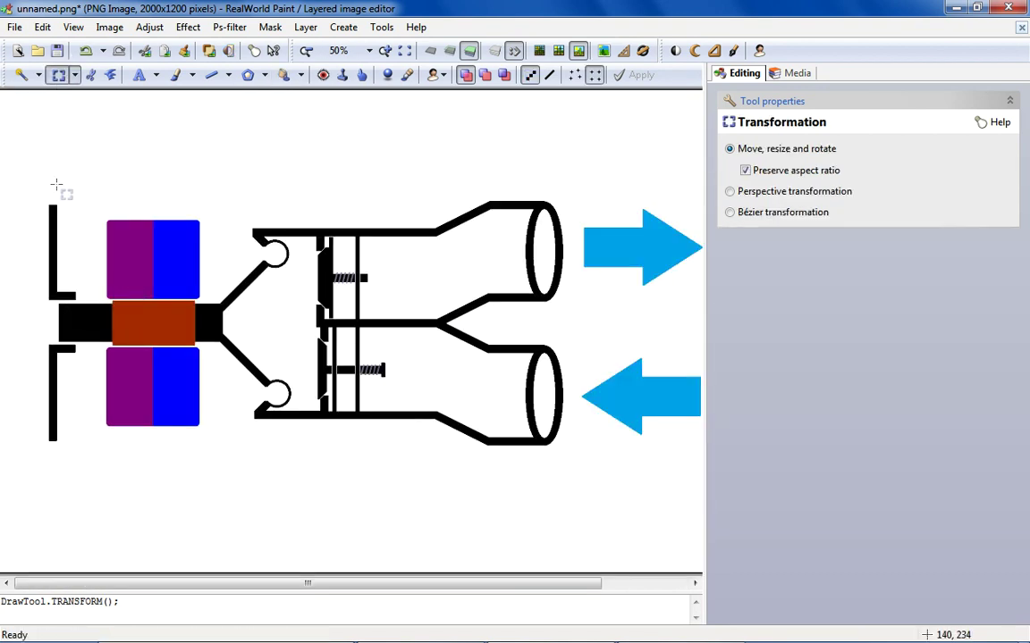
left_click(211, 75)
scroll(80, 191, "up", 2)
mouse_move(25, 239)
left_mouse_down()
mouse_move(455, 239)
mouse_move(433, 232)
left_mouse_up()
left_click(733, 286)
left_click(720, 327)
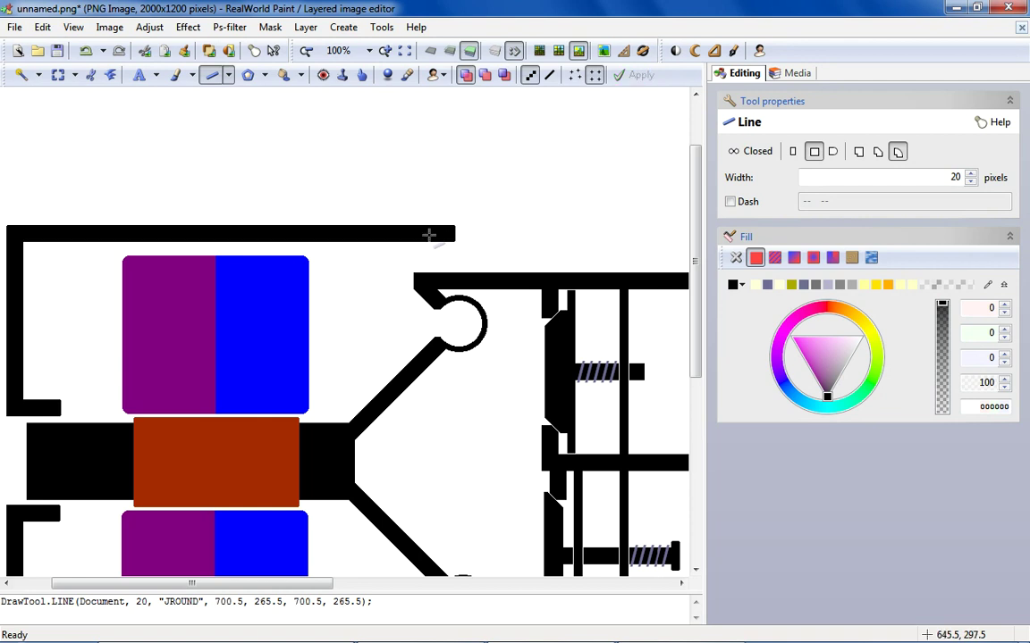
Move the horizontal line and the bar's top, a 638 × 118 px area, down closer to the upper block.
left_click(57, 75)
scroll(29, 161, "down", 1)
left_click_drag(9, 155, 394, 220)
scroll(269, 196, "up", 1)
scroll(32, 192, "down", 1)
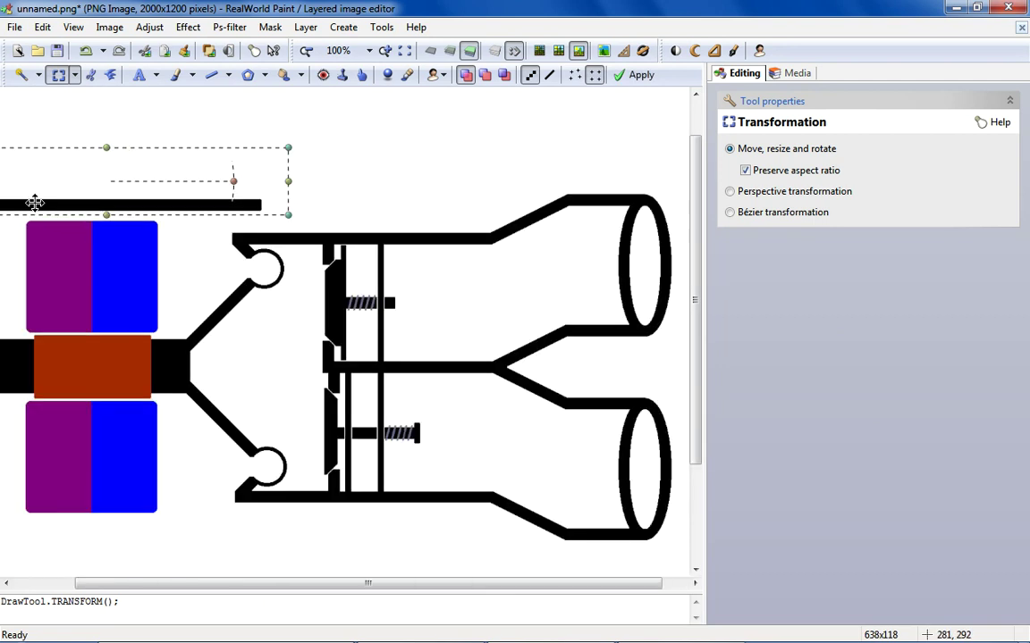
scroll(7, 213, "up", 1)
scroll(147, 285, "up", 2)
scroll(63, 269, "down", 2)
scroll(62, 270, "up", 2)
left_click_drag(51, 217, 54, 227)
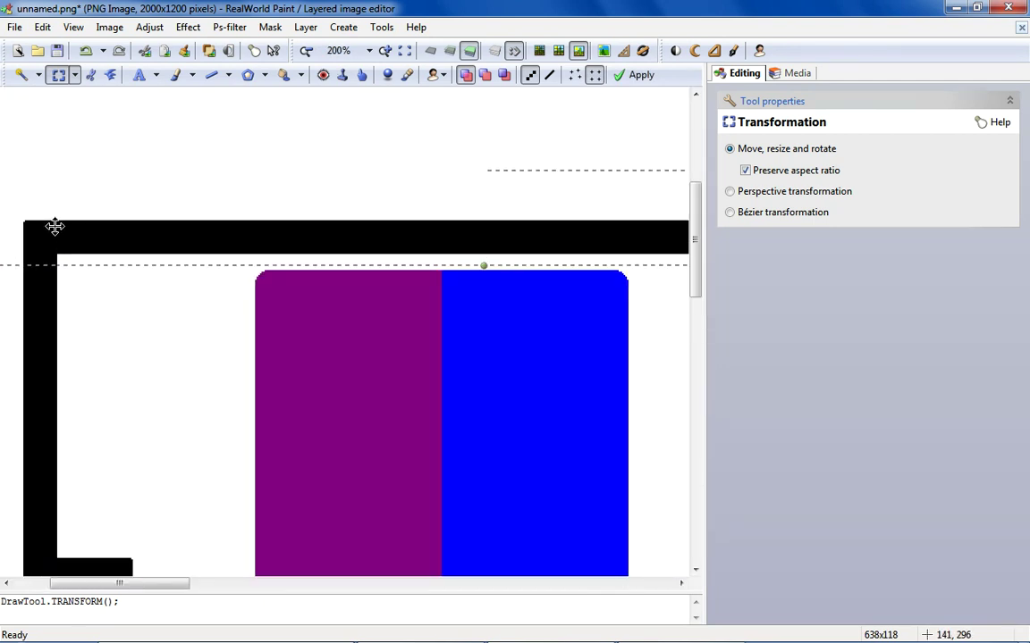
scroll(50, 224, "down", 3)
key("Return")
Connect the horizontal line to the upper pipe wall's left corner with a 20 px wide vertical line, about 36 px long.
scroll(342, 230, "up", 3)
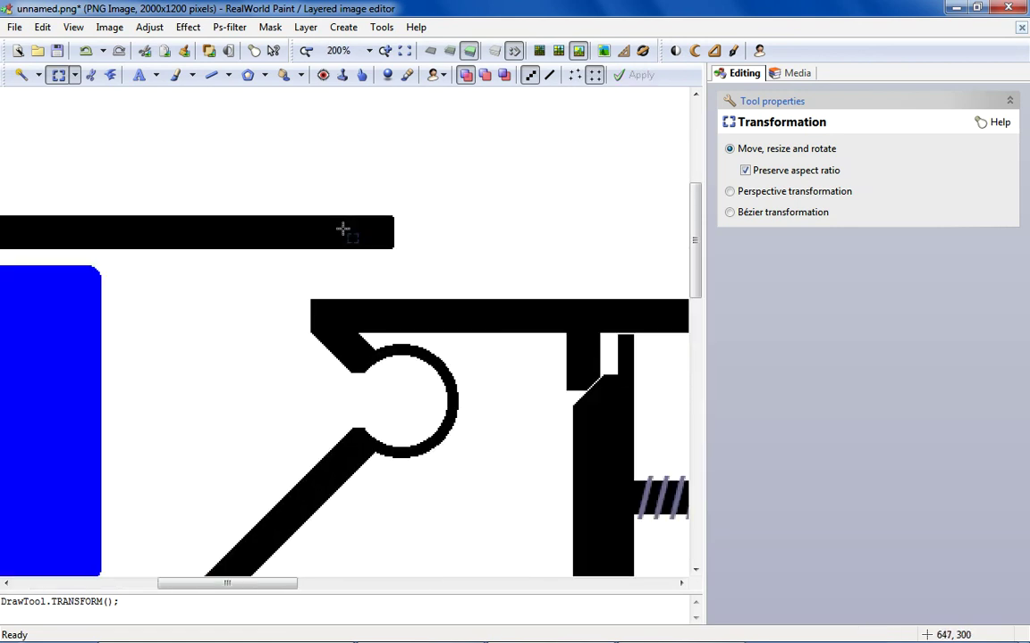
left_click_drag(310, 234, 335, 300)
left_click(212, 74)
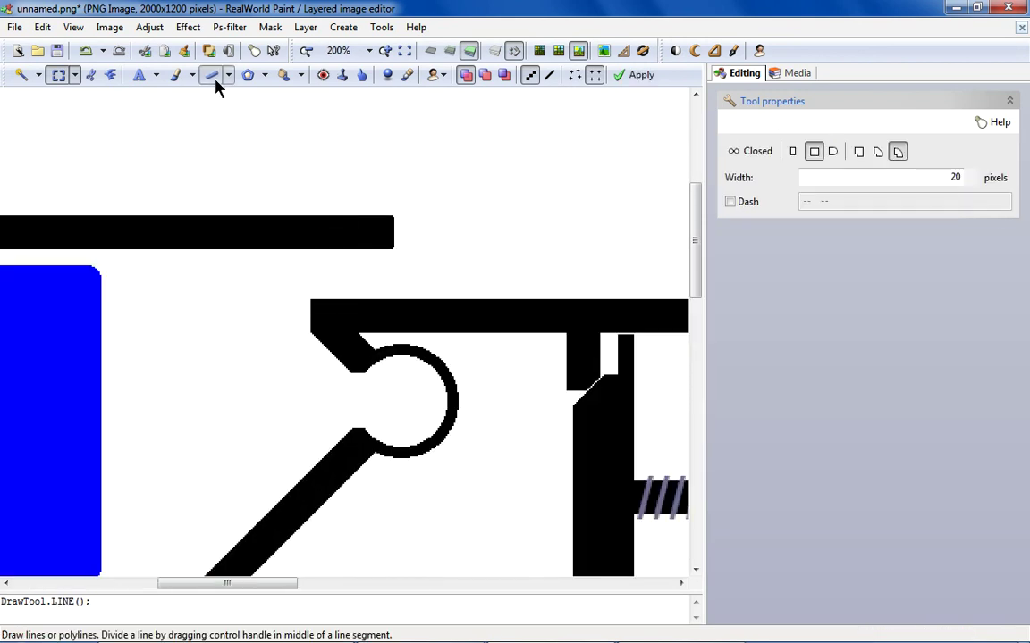
mouse_move(313, 233)
left_mouse_down()
mouse_move(325, 315)
mouse_move(396, 295)
mouse_move(386, 306)
left_mouse_up()
mouse_move(349, 269)
left_mouse_down()
mouse_move(286, 255)
mouse_move(293, 288)
mouse_move(362, 269)
mouse_move(296, 285)
mouse_move(251, 253)
left_mouse_up()
scroll(250, 253, "down", 3)
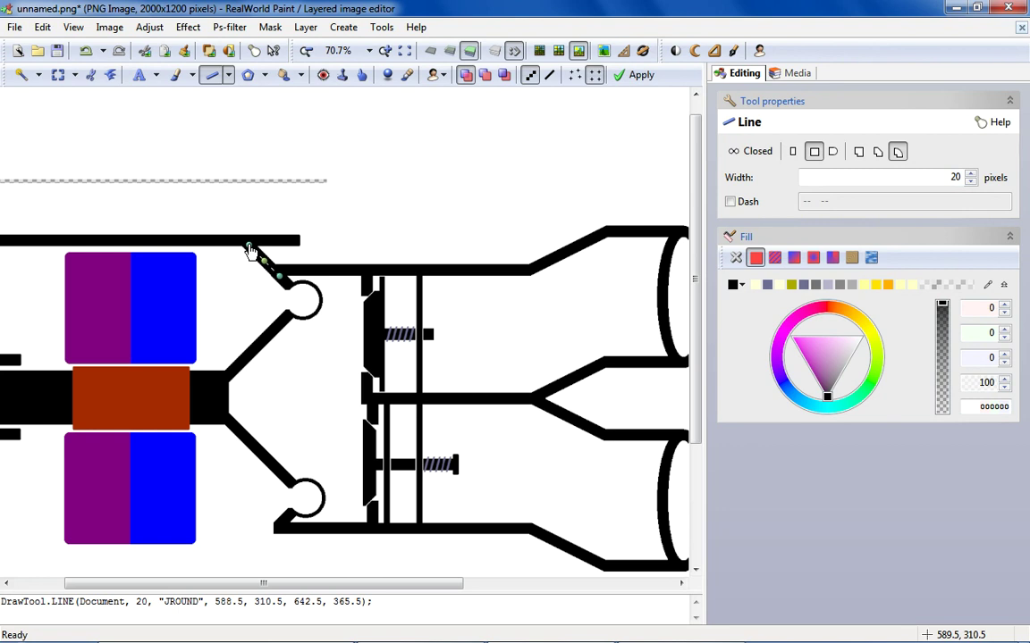
scroll(251, 253, "up", 4)
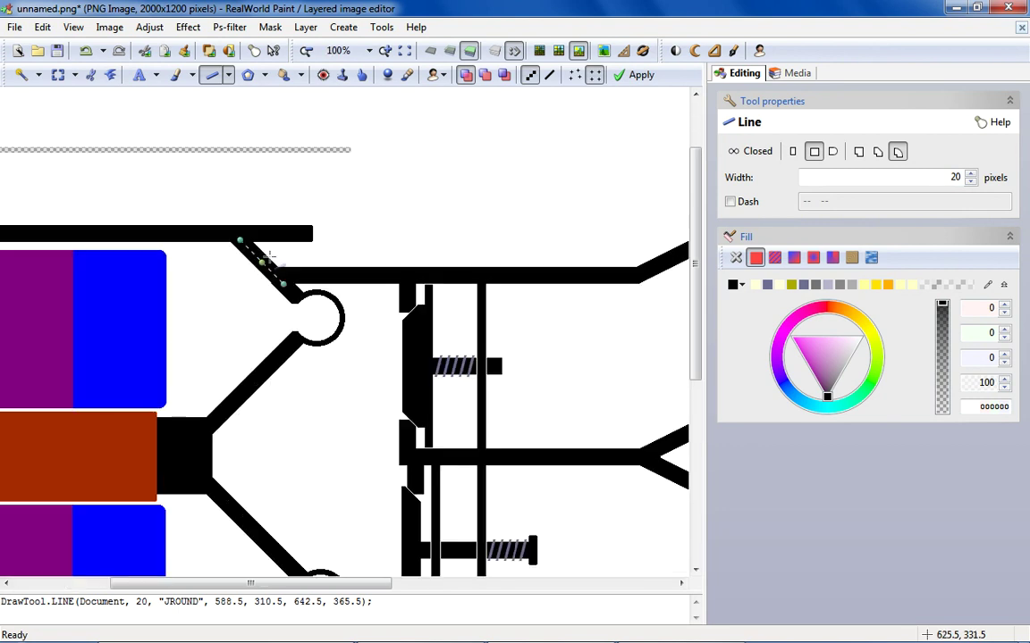
left_click_drag(189, 215, 298, 226)
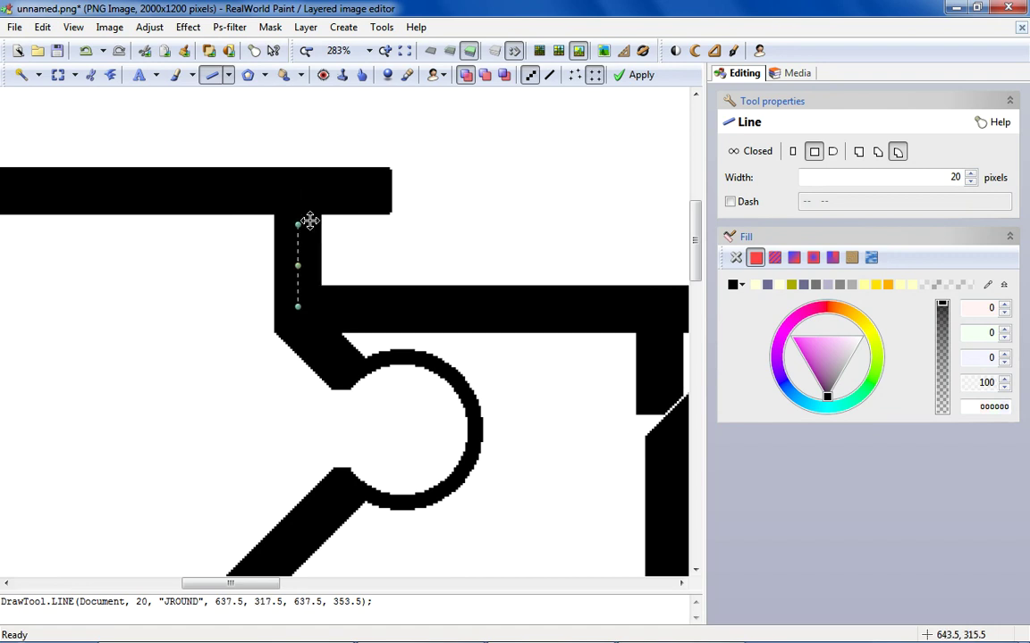
Cut out the end of the upper horizontal line that overhangs past the short vertical connector.
scroll(305, 220, "down", 2)
left_click(340, 201)
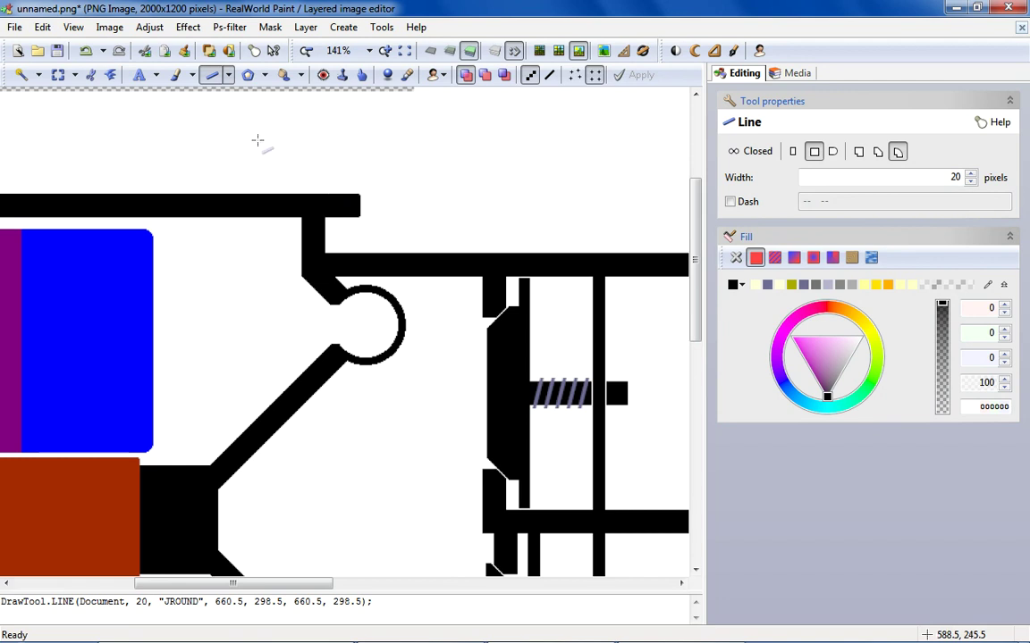
left_click(58, 75)
scroll(474, 179, "up", 2)
left_click_drag(474, 178, 284, 276)
right_click(306, 220)
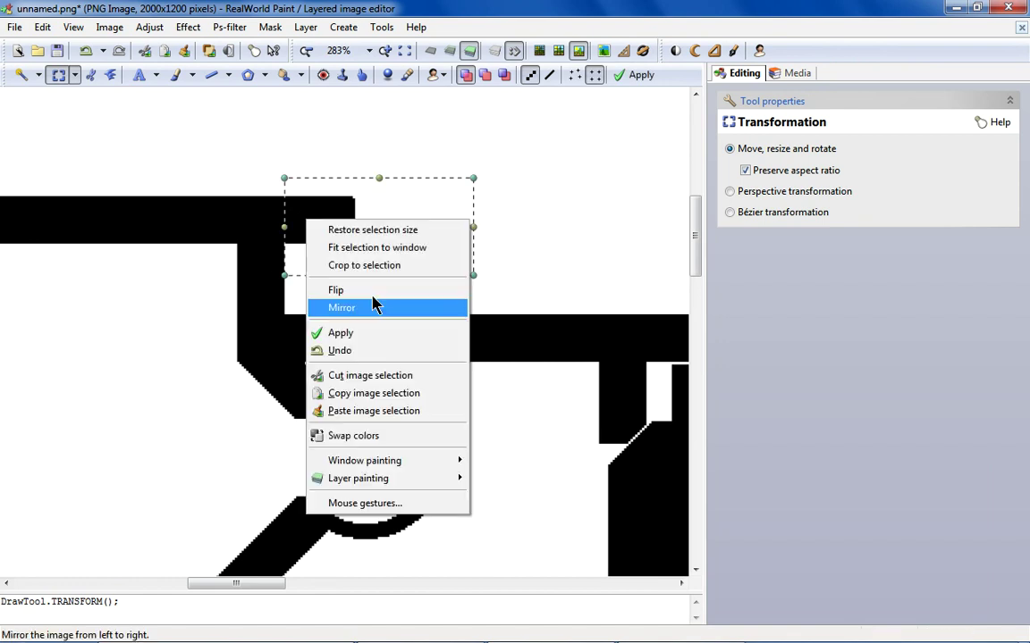
left_click(388, 376)
Flood fill the gap left by the removed overhang with white (FFFFFF).
left_click(283, 75)
left_click(339, 218)
scroll(339, 218, "down", 4)
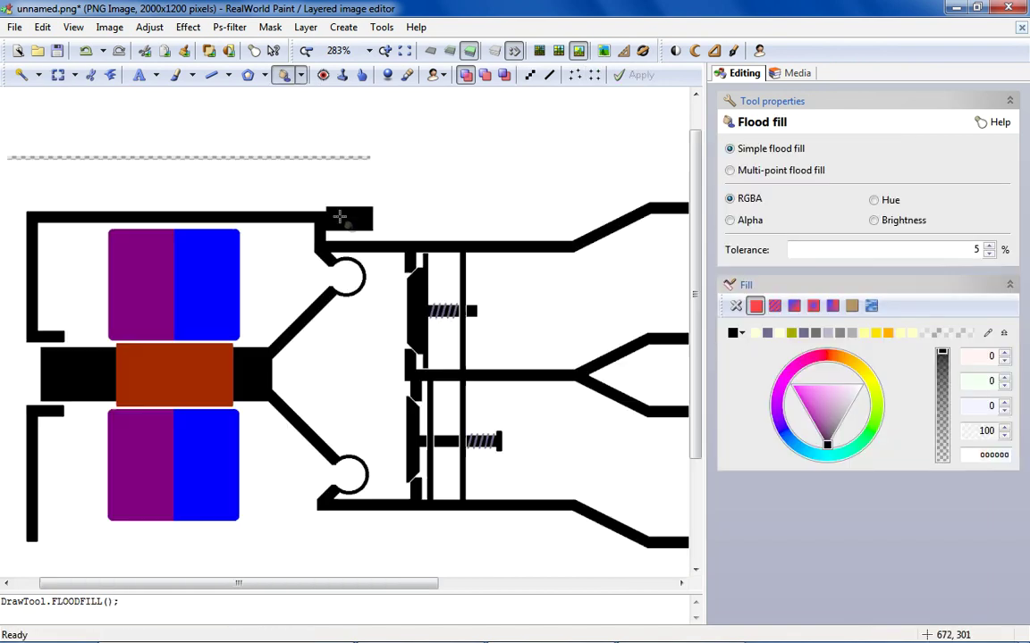
left_click(86, 50)
left_click(741, 332)
left_click(763, 405)
scroll(339, 154, "up", 4)
left_click(327, 182)
scroll(327, 182, "down", 6)
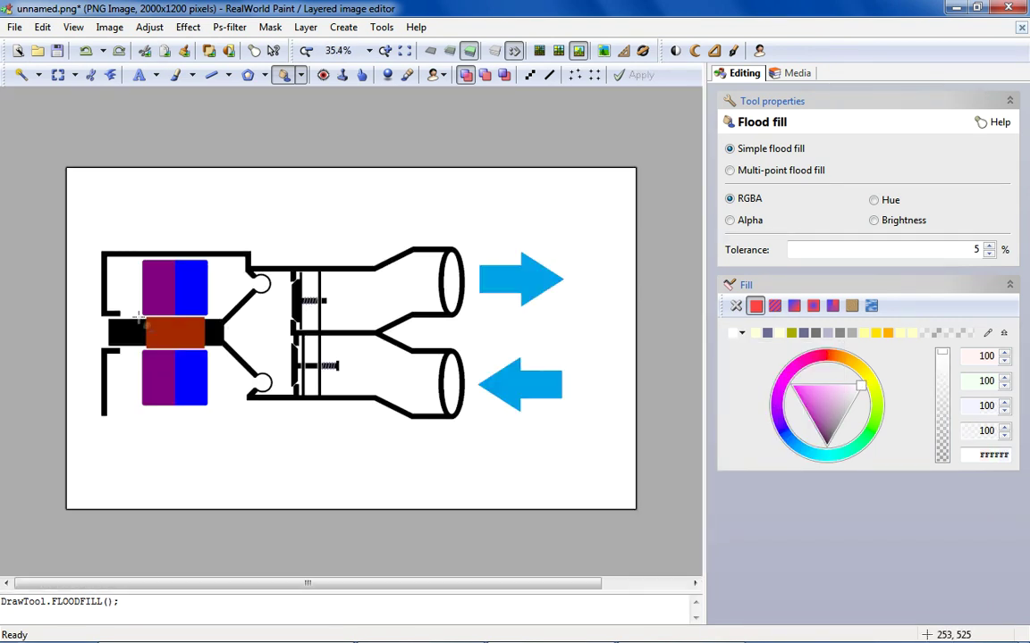
Copy the upper half of the housing with its blocks, stem half and round joint, a 693 × 341 px area.
scroll(223, 295, "up", 1)
left_click(56, 73)
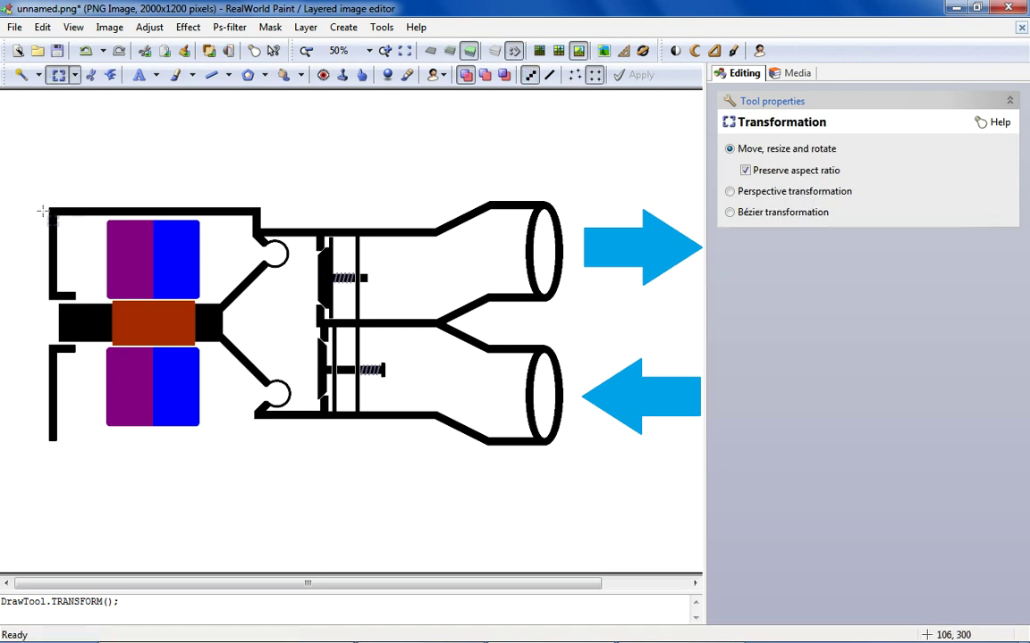
scroll(32, 206, "up", 1)
scroll(32, 207, "down", 1)
left_click_drag(17, 189, 299, 323)
scroll(298, 323, "up", 2)
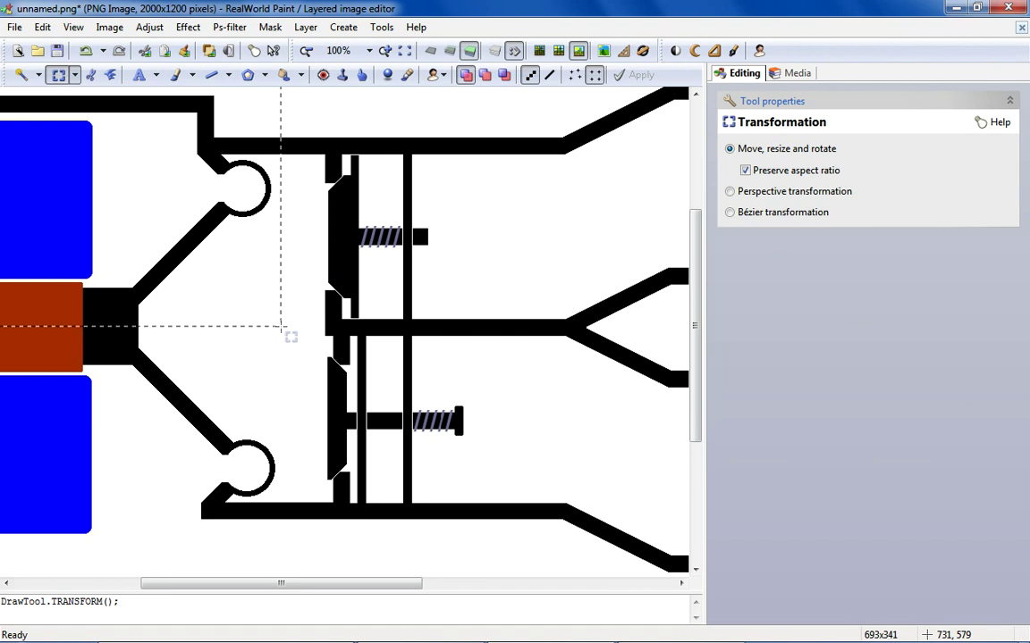
right_click(260, 259)
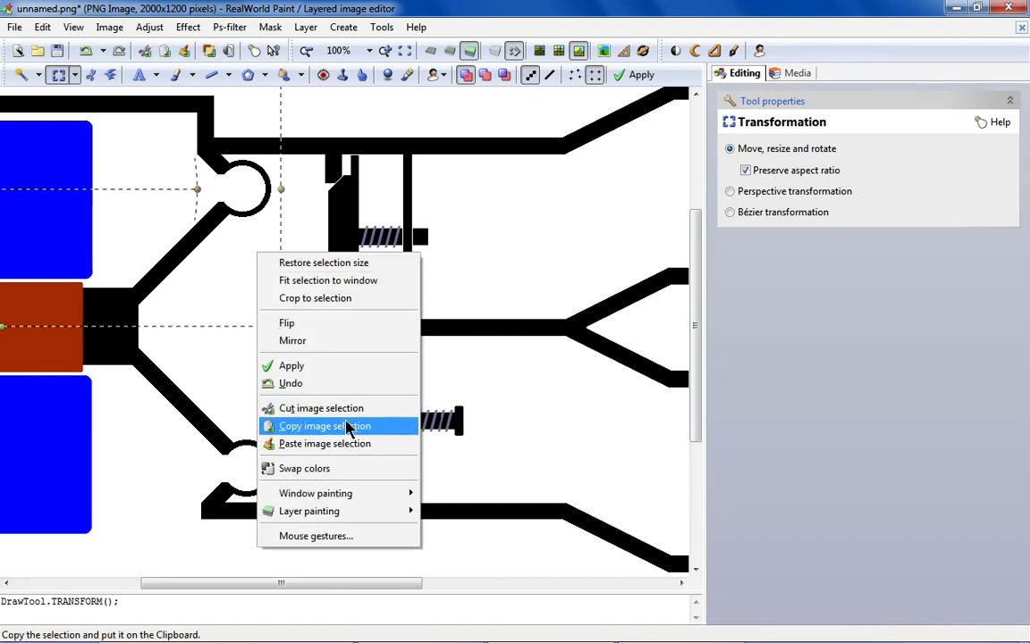
left_click(344, 426)
Paste the copied upper half, flip it vertically and place it over the lower half so both halves meet along the stem.
right_click(374, 286)
left_click(455, 483)
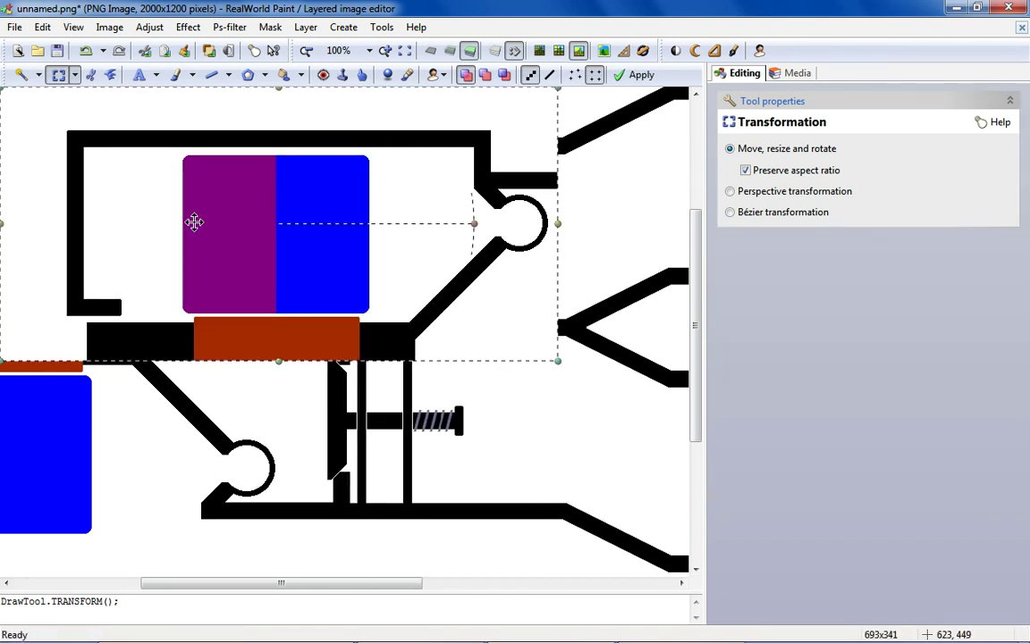
right_click(195, 223)
left_click(315, 294)
left_click_drag(339, 190, 61, 434)
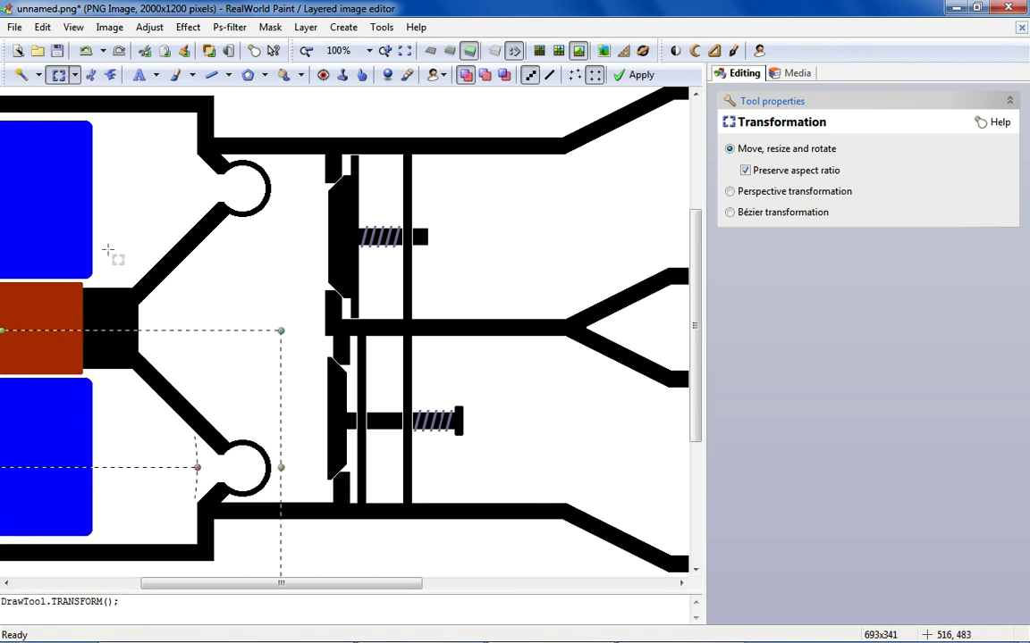
key("Return")
scroll(134, 304, "down", 2)
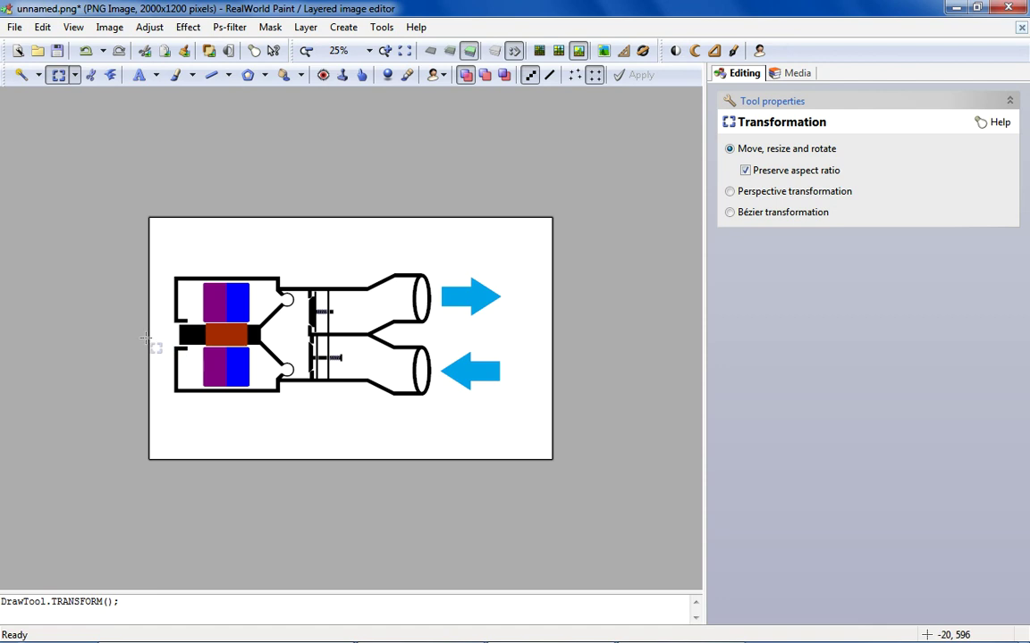
Try to move the upper housing's outer wall section, a 79 × 188 px area, inward to the short line's inner end, and undo the move.
scroll(144, 339, "up", 1)
scroll(78, 358, "up", 1)
scroll(72, 356, "down", 1)
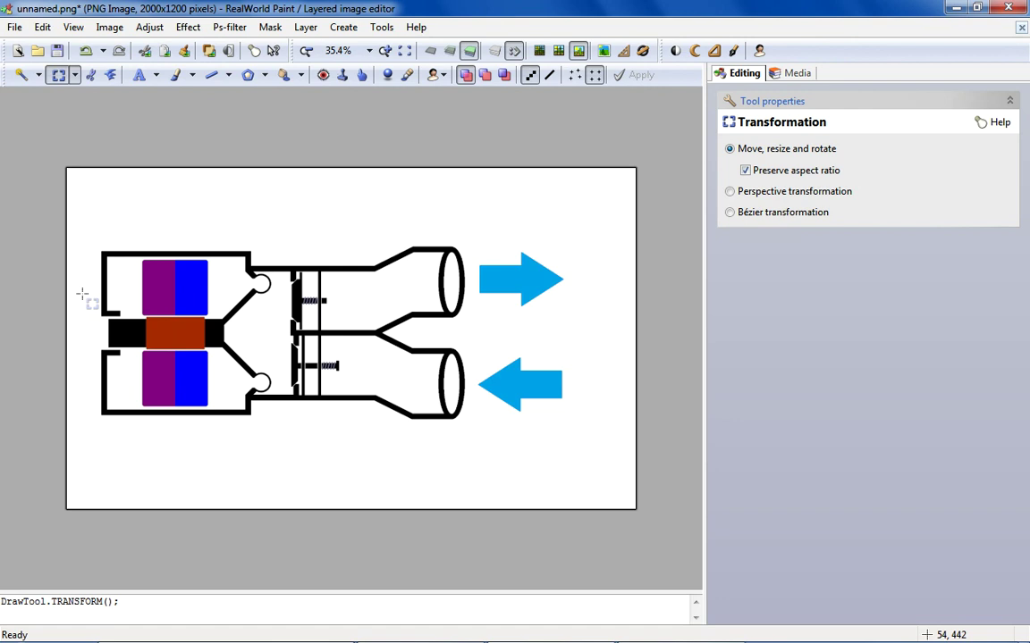
scroll(81, 293, "up", 2)
scroll(81, 293, "down", 2)
scroll(82, 293, "up", 1)
scroll(29, 249, "up", 3)
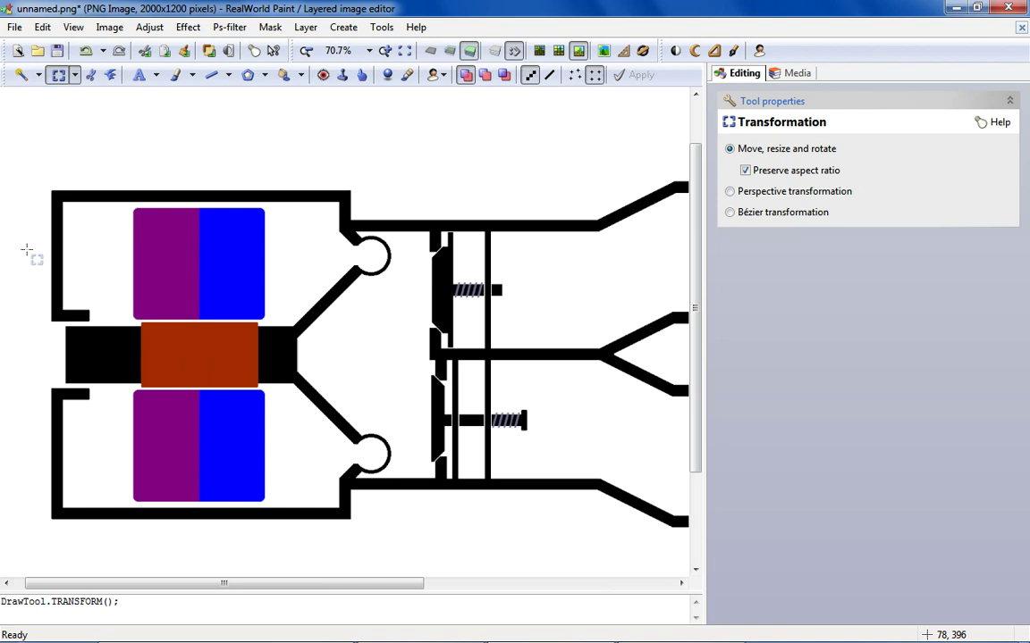
left_click_drag(124, 162, 34, 372)
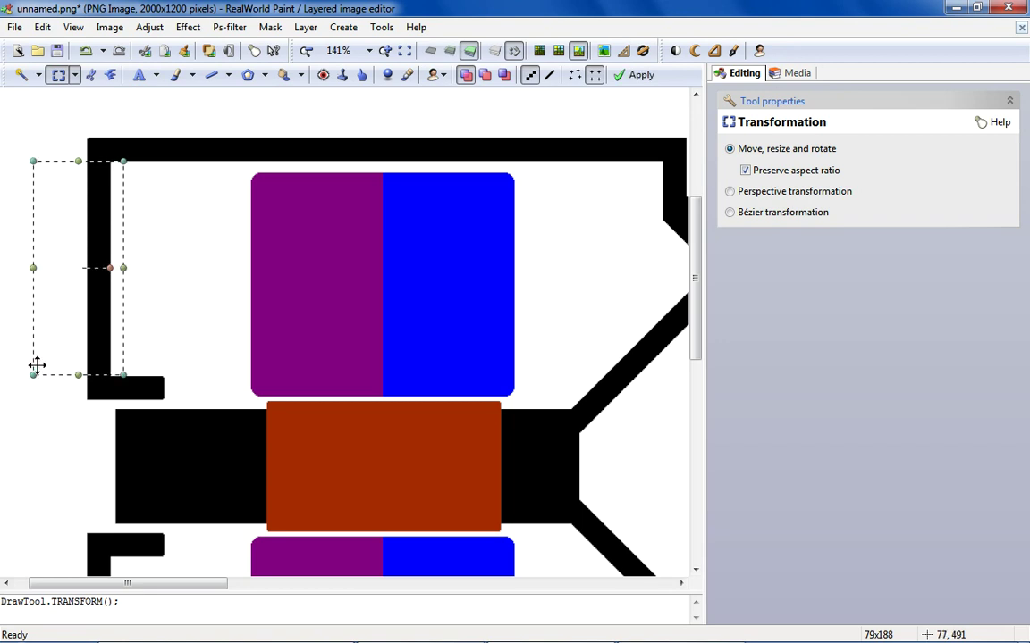
left_click_drag(73, 302, 128, 305)
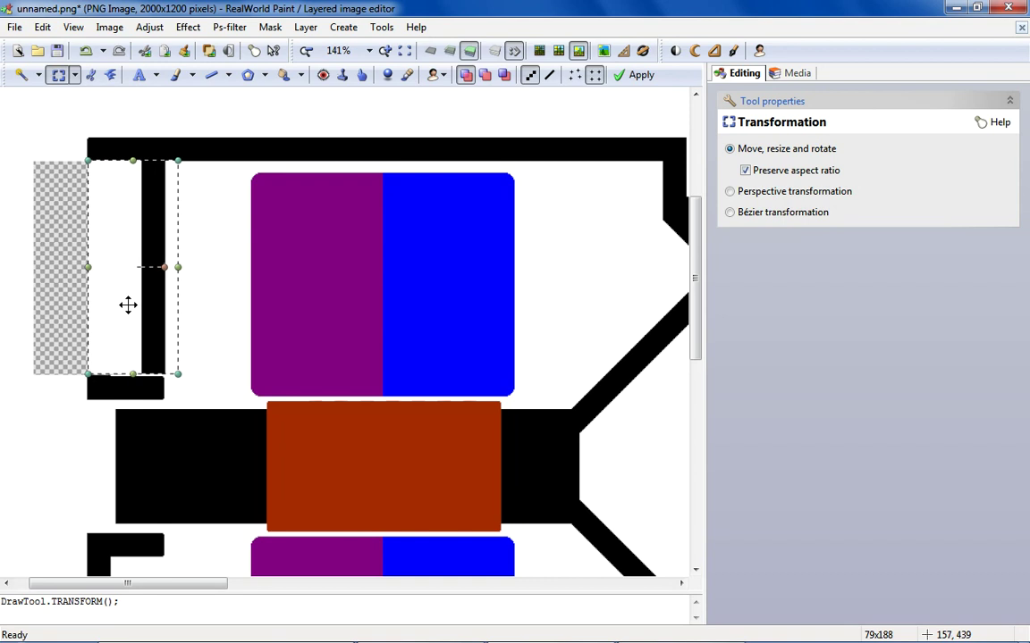
mouse_move(128, 305)
left_mouse_down()
mouse_move(96, 308)
mouse_move(124, 307)
left_mouse_up()
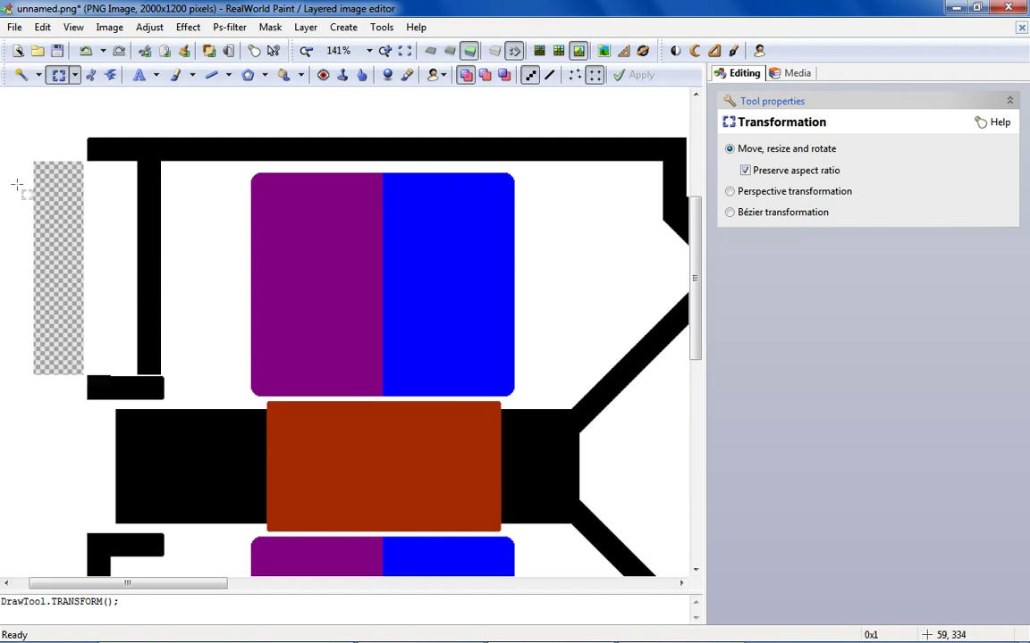
scroll(130, 278, "down", 2)
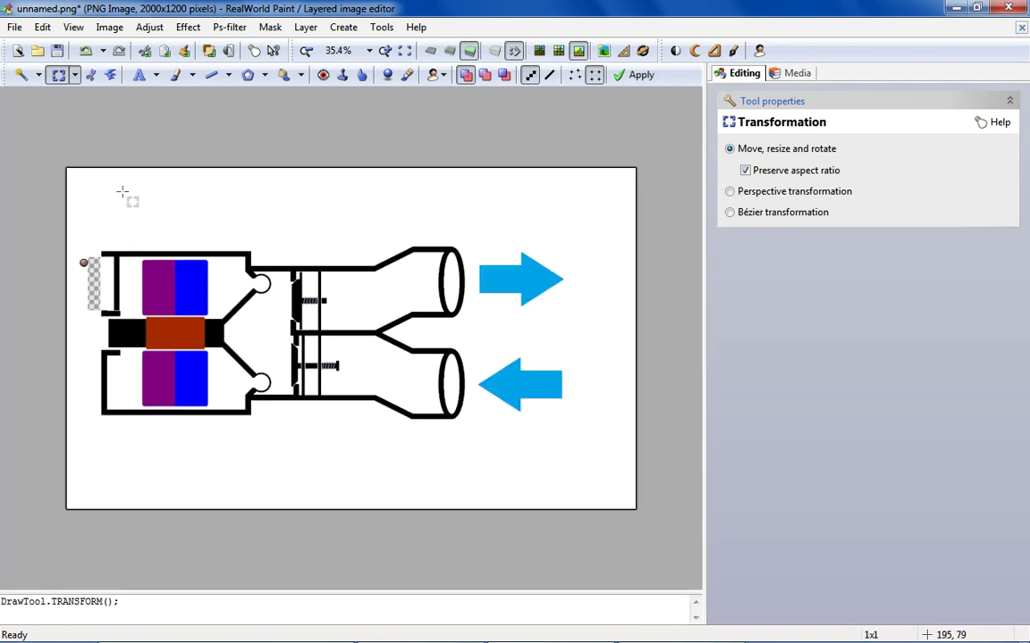
left_click(86, 51)
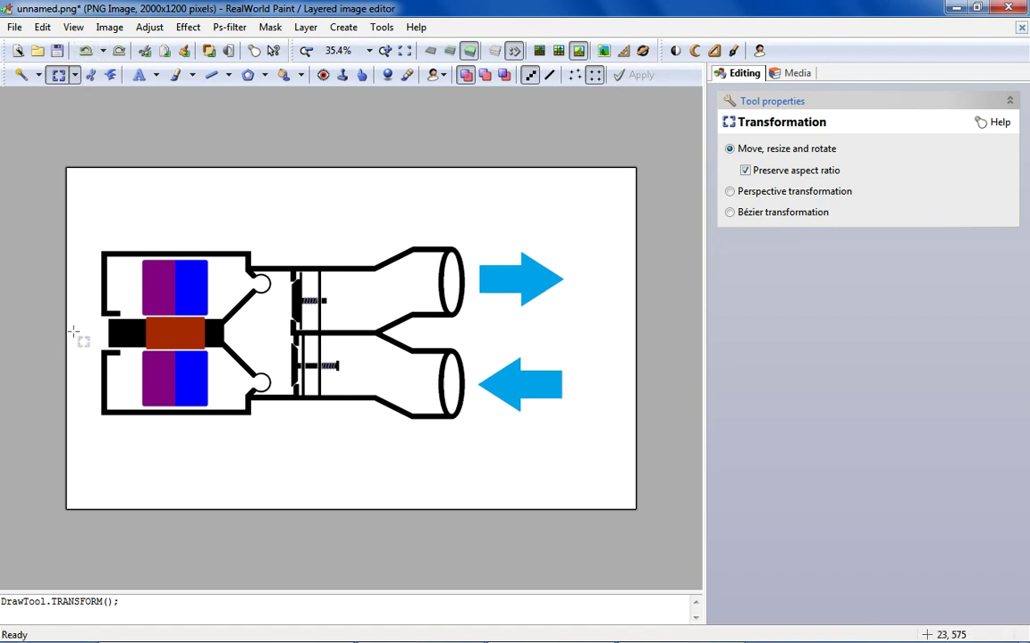
Copy the part of the upper short line that projects inward from the housing wall, a 57 × 29 px area.
scroll(75, 332, "up", 3)
scroll(12, 319, "up", 1)
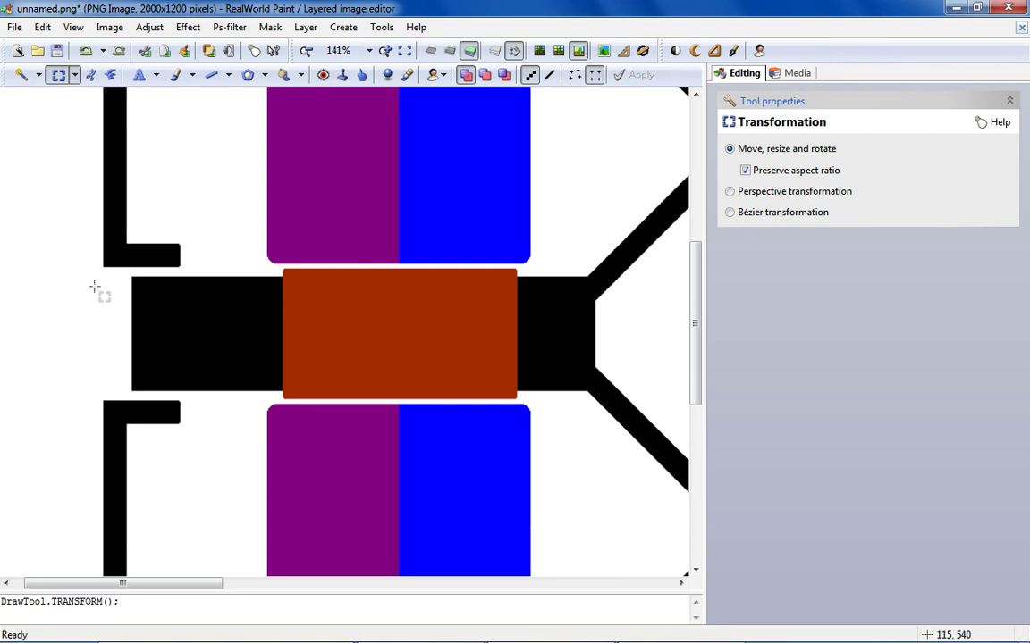
scroll(117, 262, "down", 1)
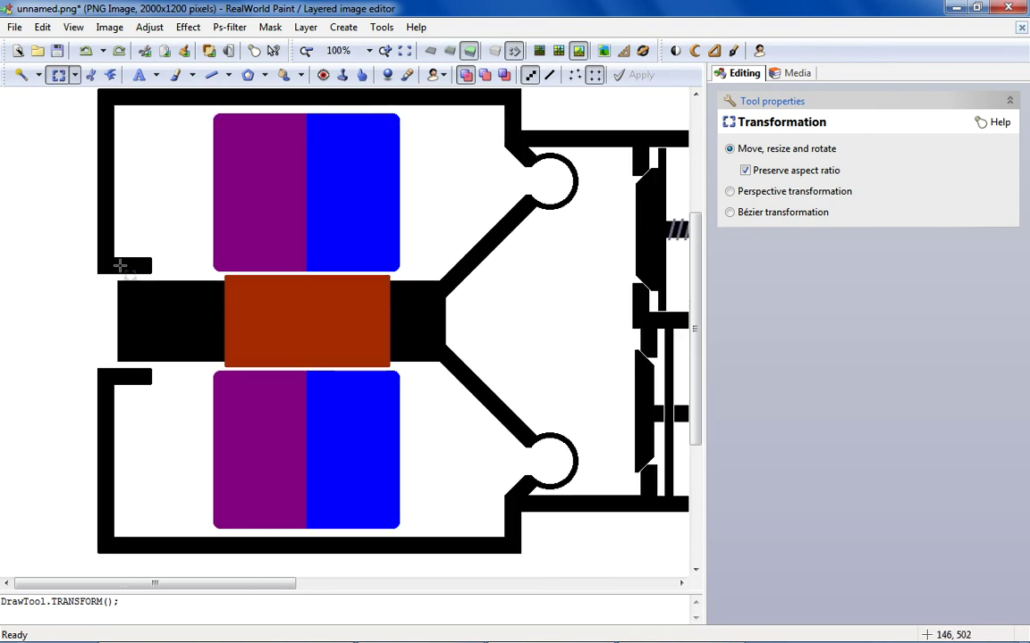
scroll(101, 182, "down", 2)
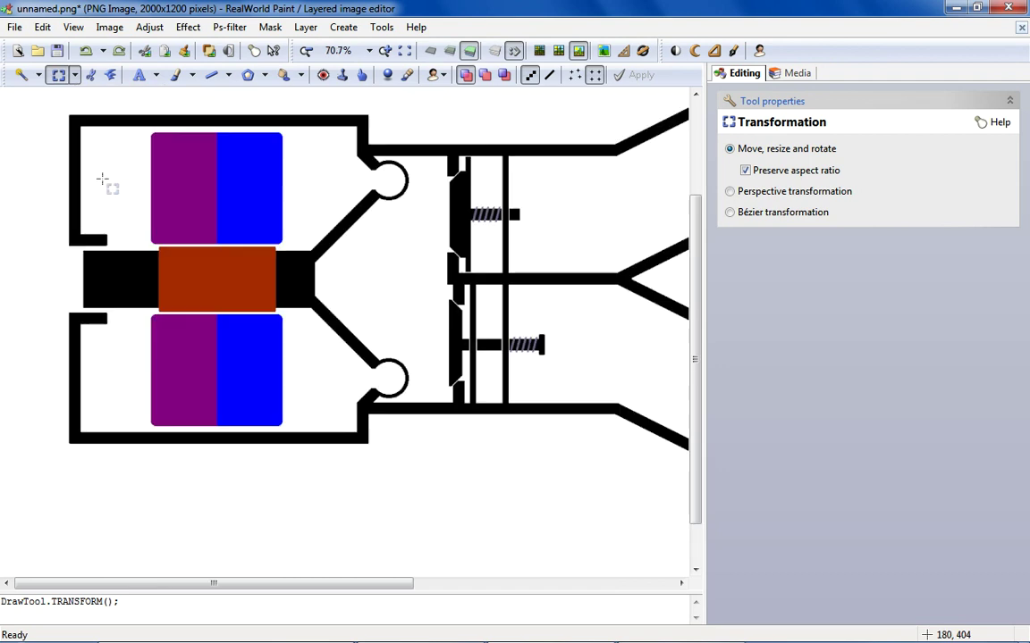
scroll(39, 271, "up", 5)
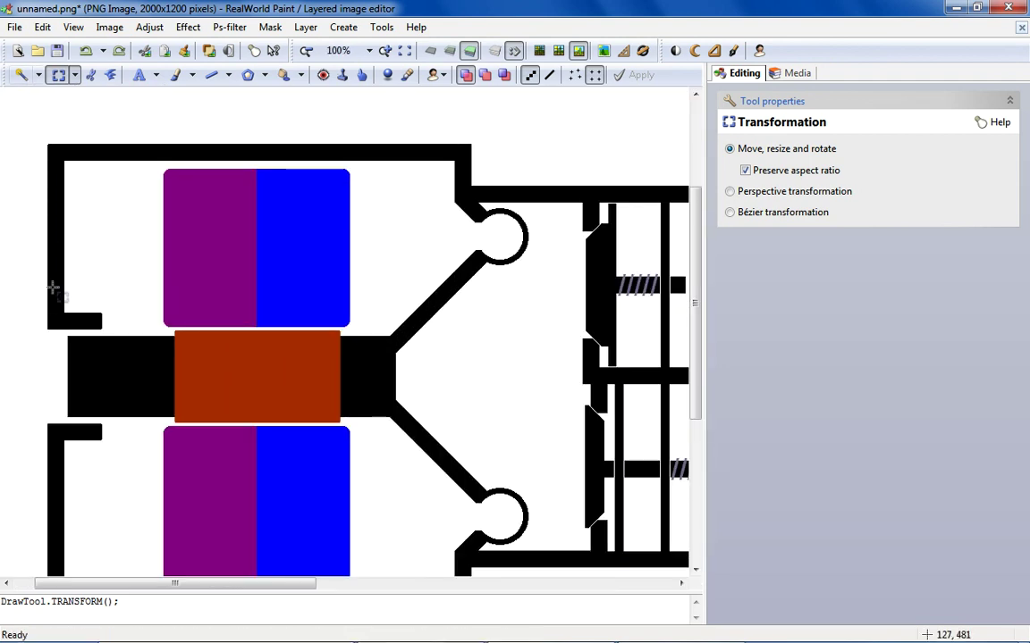
left_click_drag(217, 276, 87, 341)
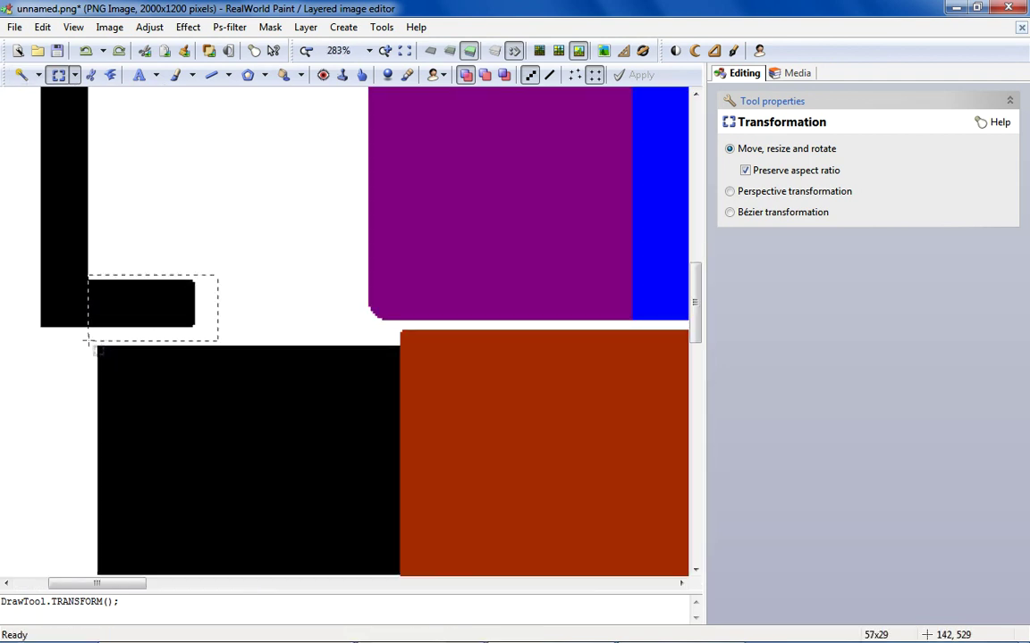
right_click(103, 302)
left_click(188, 477)
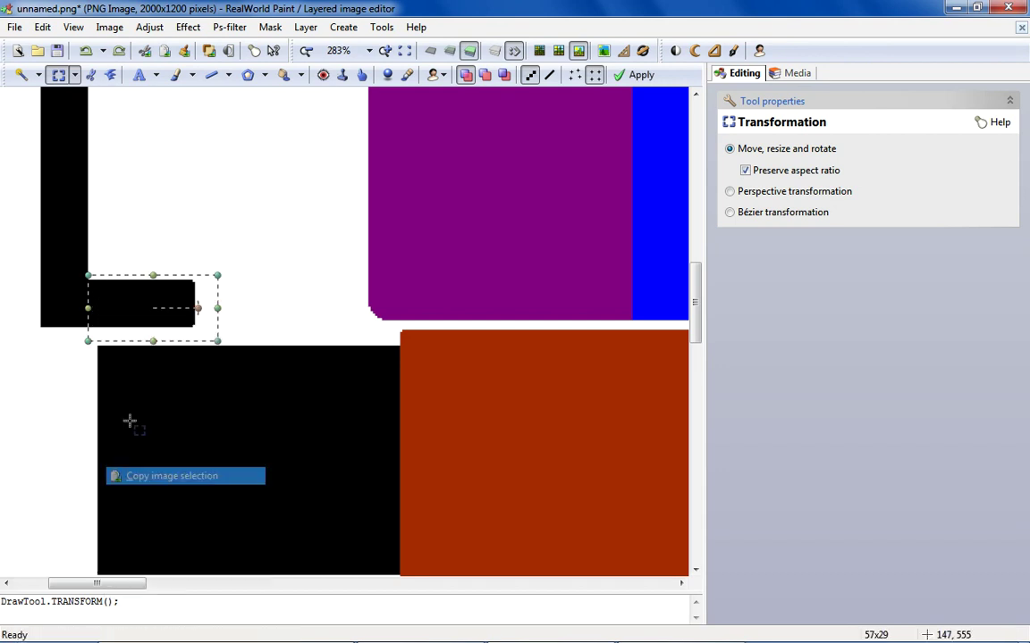
right_click(20, 291)
left_click(88, 482)
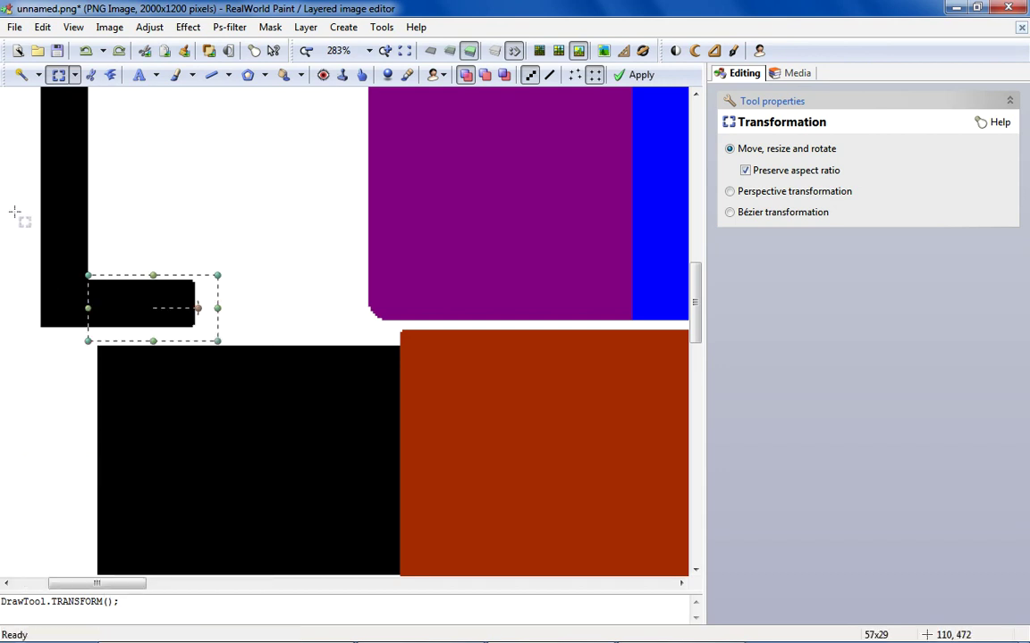
right_click(116, 301)
left_click(187, 457)
right_click(127, 243)
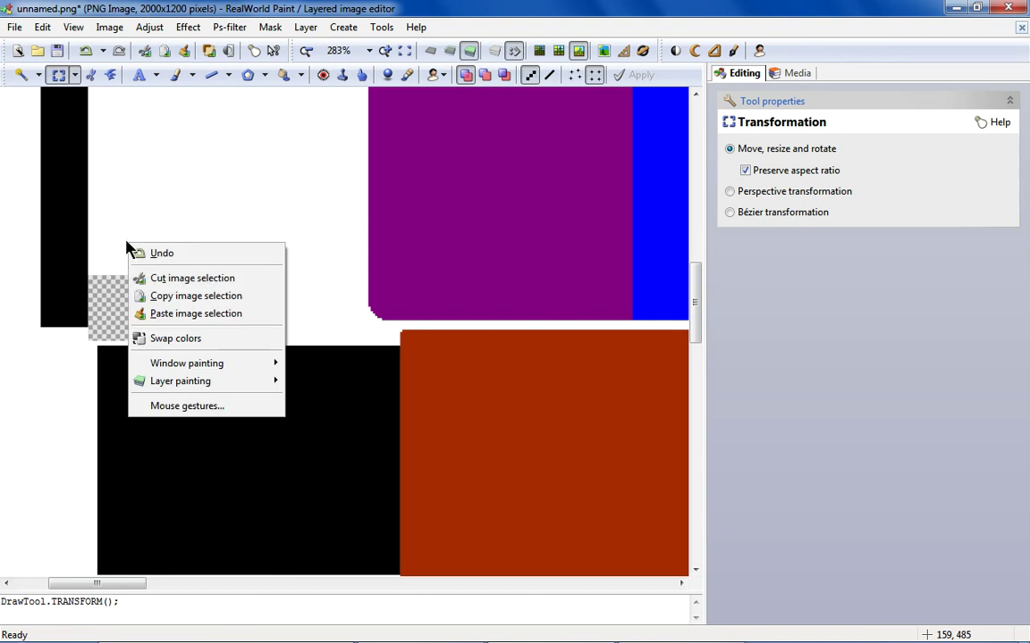
left_click(85, 51)
Paste the copied short line piece, mirror it and attach it to the outer side of the upper wall's lower end.
right_click(95, 217)
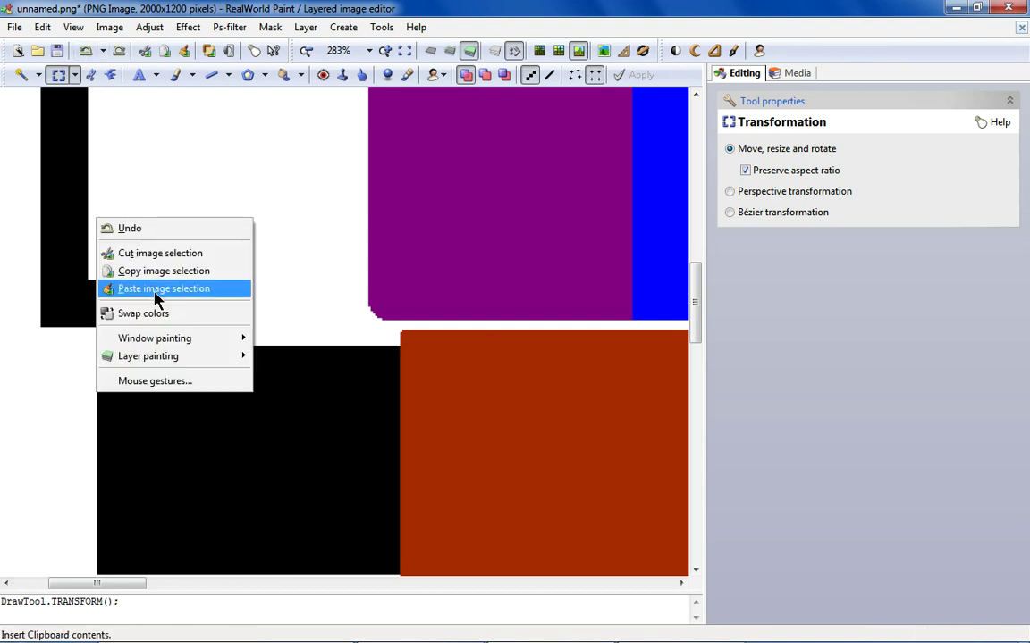
left_click(153, 289)
right_click(25, 121)
left_click(63, 219)
left_click_drag(34, 109, 5, 288)
left_click_drag(80, 287, 28, 303)
Copy the upper wall's T-shaped end with the full short line, a 131 × 44 px area.
scroll(19, 268, "down", 4)
scroll(57, 273, "up", 4)
left_click_drag(61, 266, 361, 365)
right_click(283, 302)
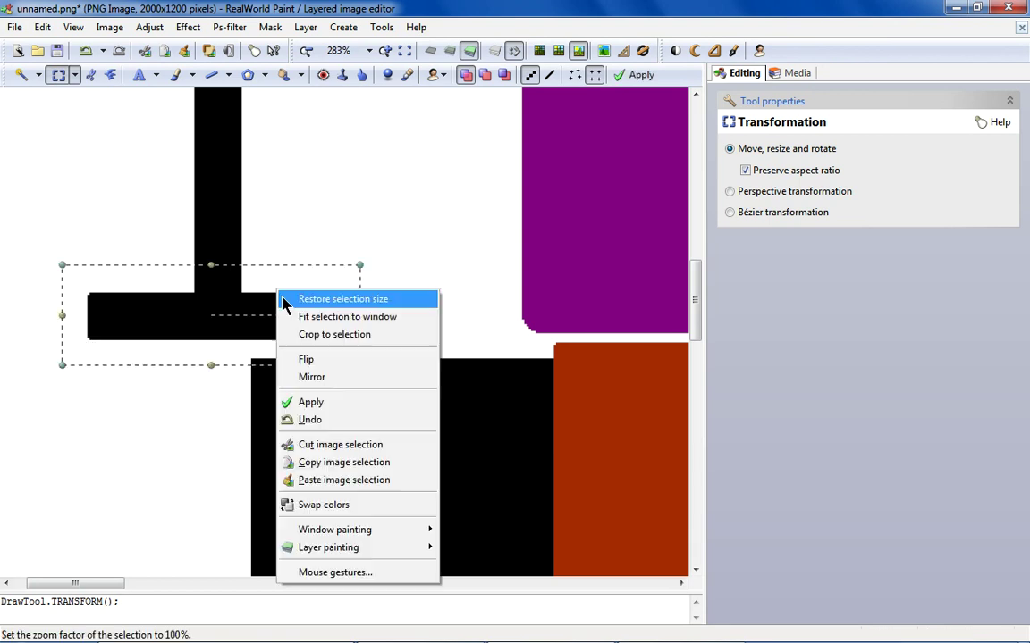
left_click(344, 462)
Paste the copied T-shaped end, flip it vertically and place it over the lower wall's short line.
scroll(60, 285, "down", 3)
scroll(61, 284, "up", 4)
right_click(96, 285)
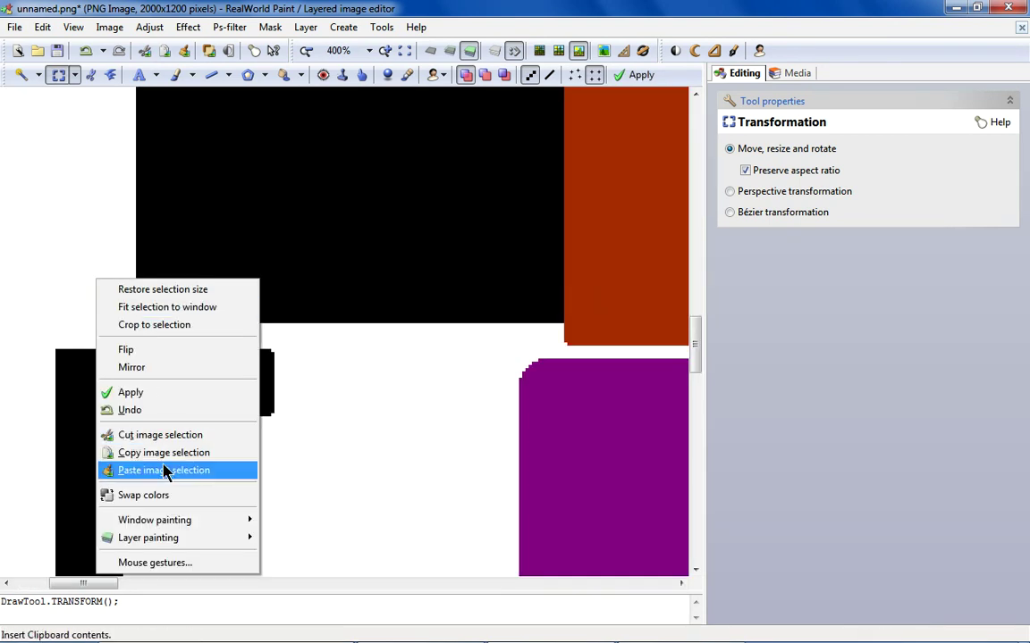
left_click(163, 470)
right_click(96, 155)
left_click(140, 229)
left_click_drag(178, 156, 46, 382)
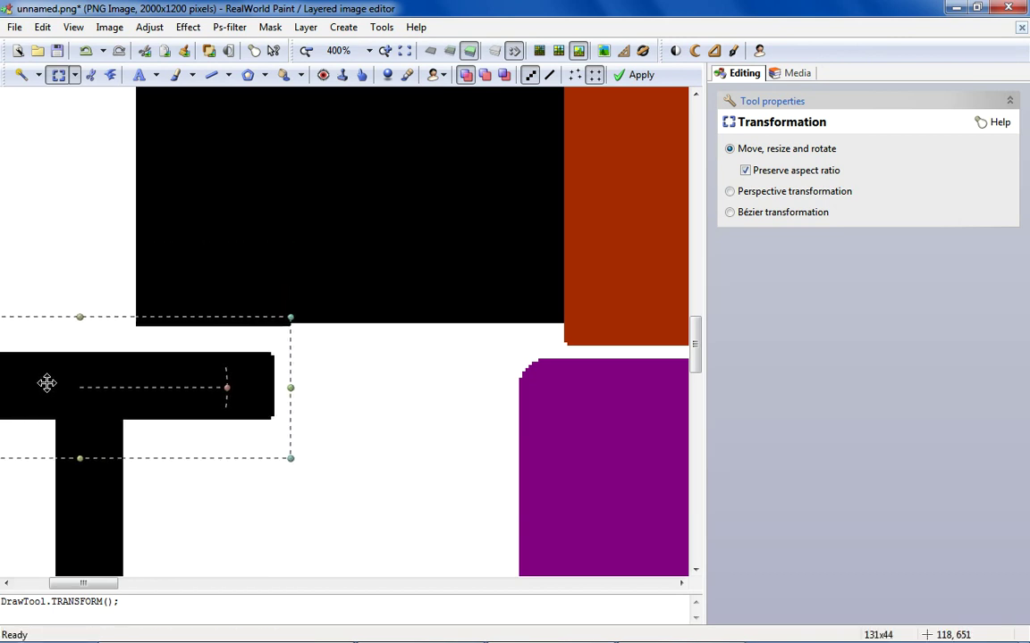
key("Return")
scroll(200, 299, "down", 3)
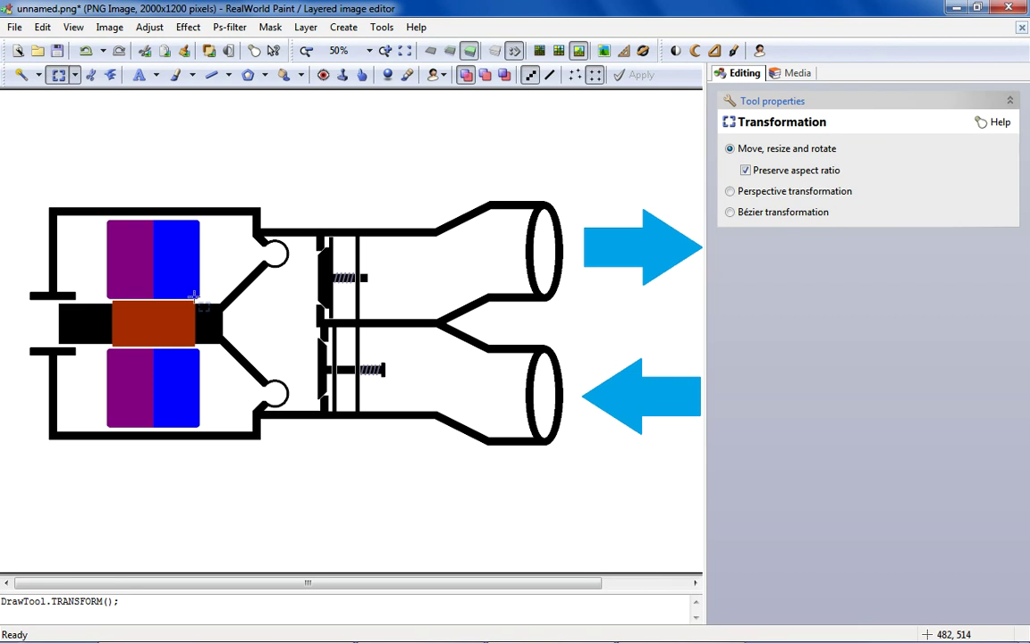
scroll(192, 296, "down", 1)
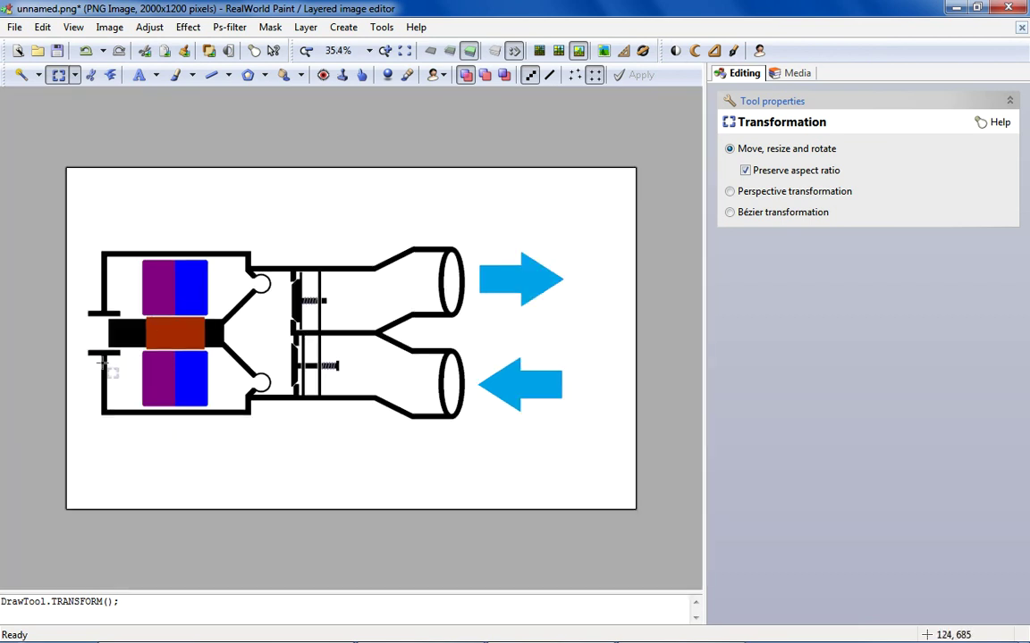
scroll(108, 368, "up", 1)
scroll(76, 366, "down", 2)
scroll(76, 371, "up", 1)
scroll(90, 354, "up", 3)
left_click_drag(195, 583, 156, 559)
right_click(147, 302)
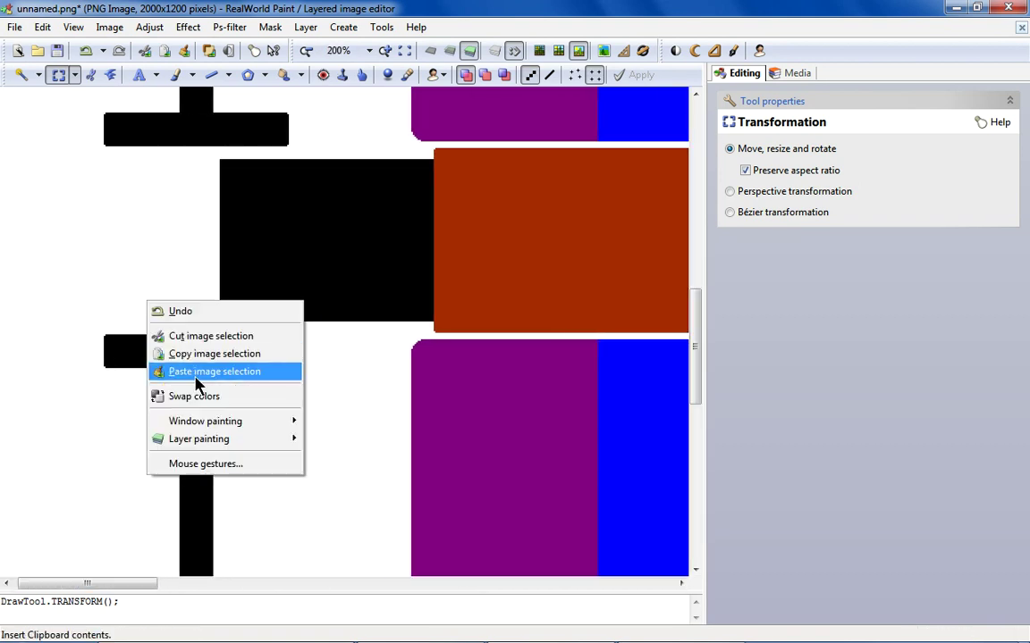
left_click(197, 378)
key("ctrl+z")
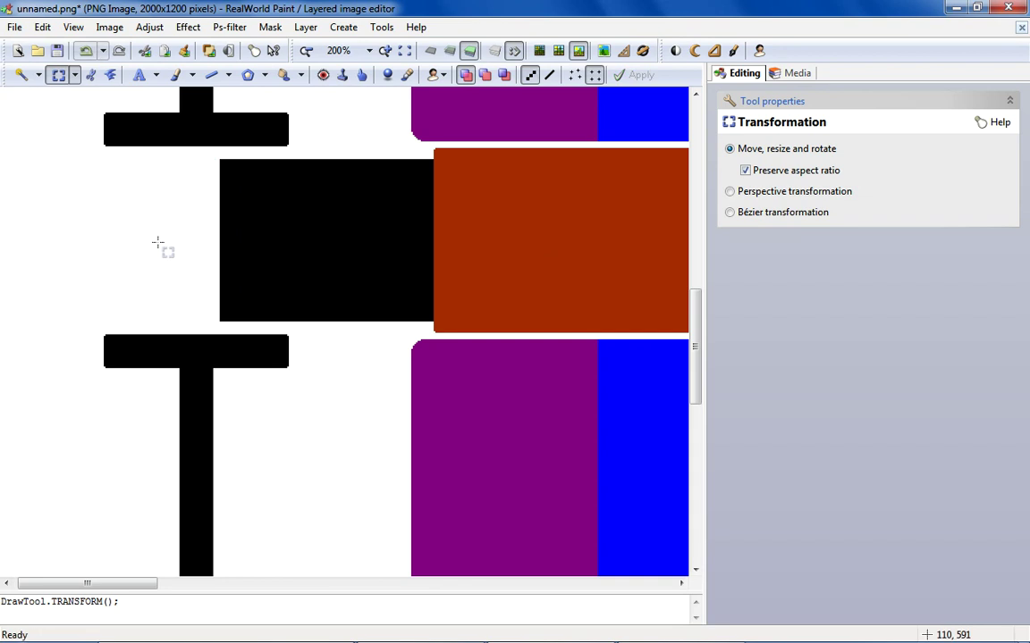
Copy the lower wall's T-shaped end, a 138 × 75 px area, and paste it slightly higher, closer to the stem.
left_click_drag(96, 332, 319, 454)
right_click(212, 373)
left_click(303, 287)
right_click(309, 279)
left_click(385, 470)
left_click_drag(126, 103, 226, 349)
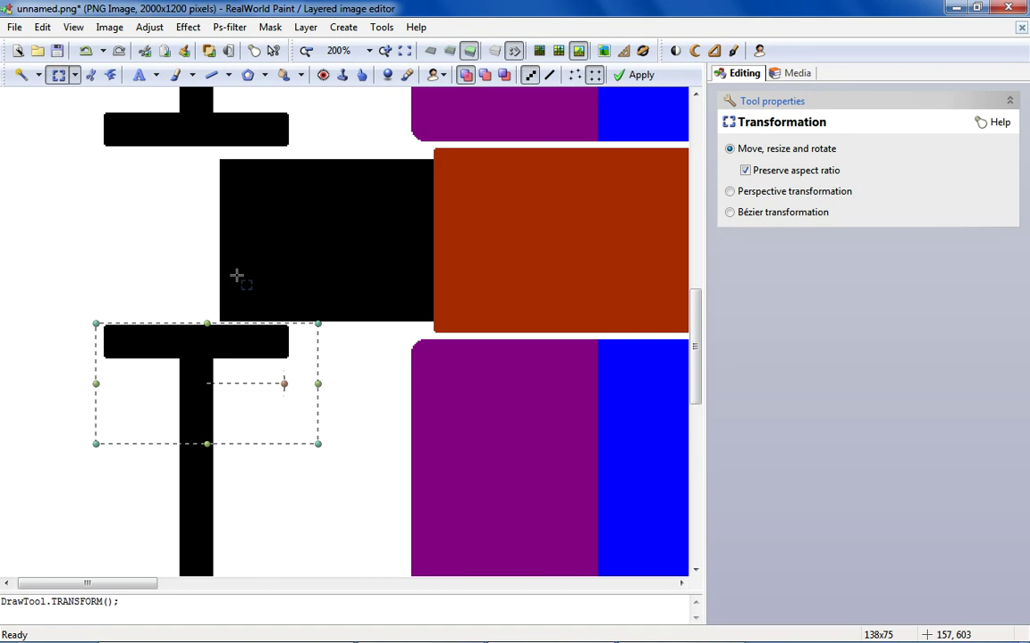
key("Return")
Paste the copied T-shaped end, flip it vertically and place it over the upper wall's lower end.
scroll(126, 154, "down", 1)
scroll(147, 158, "up", 3)
right_click(145, 154)
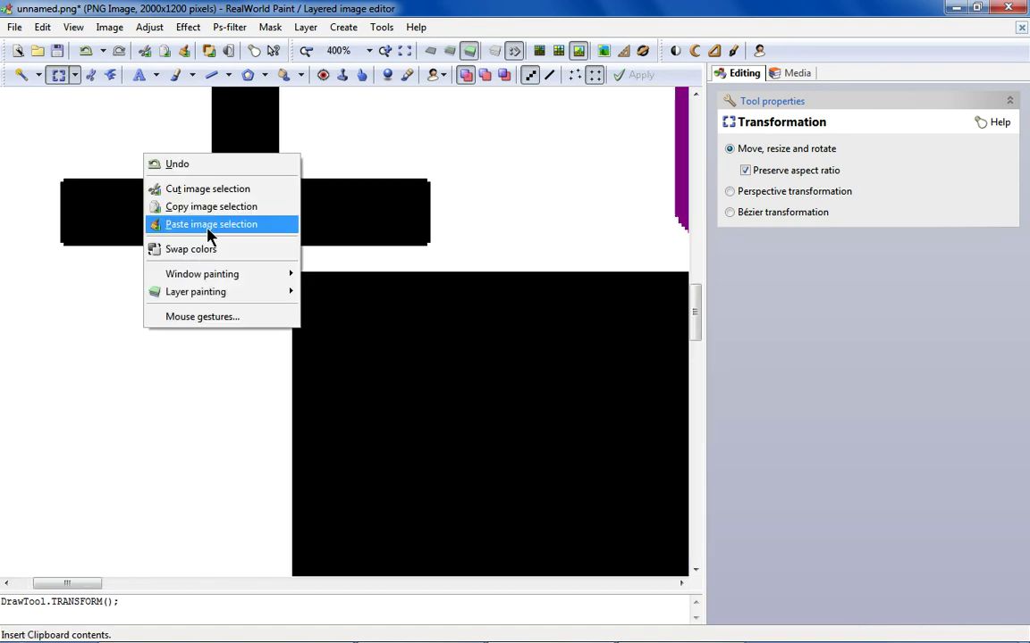
left_click(208, 231)
right_click(153, 150)
left_click(200, 220)
left_click_drag(200, 214, 229, 136)
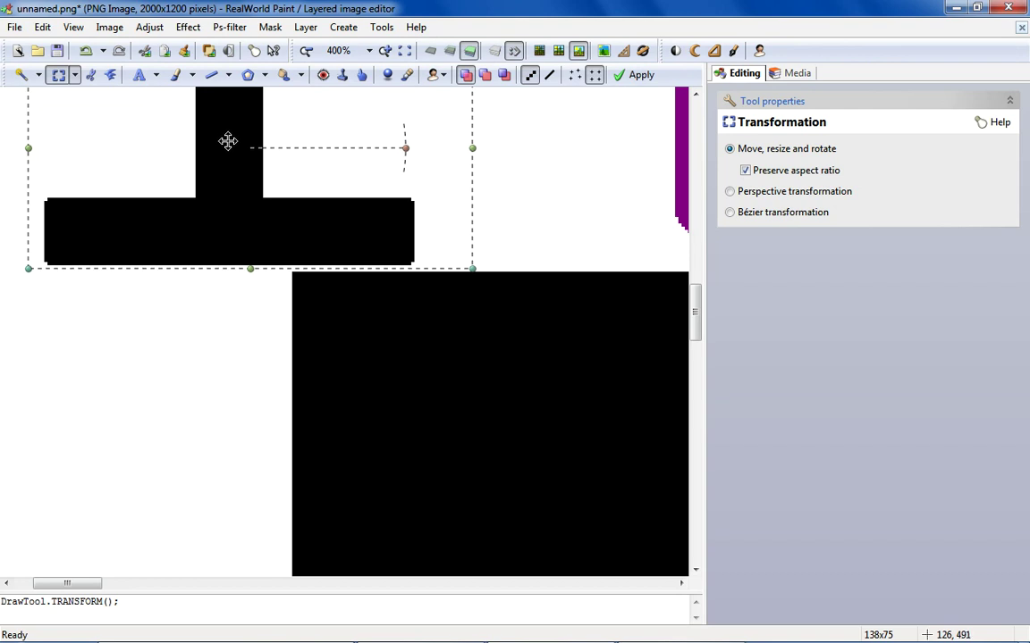
Align the pasted T-shaped end with the upper wall, its bar just above the stem, and apply it.
scroll(229, 136, "down", 2)
scroll(234, 168, "up", 2)
scroll(207, 125, "down", 2)
scroll(210, 133, "up", 1)
left_click_drag(201, 111, 220, 142)
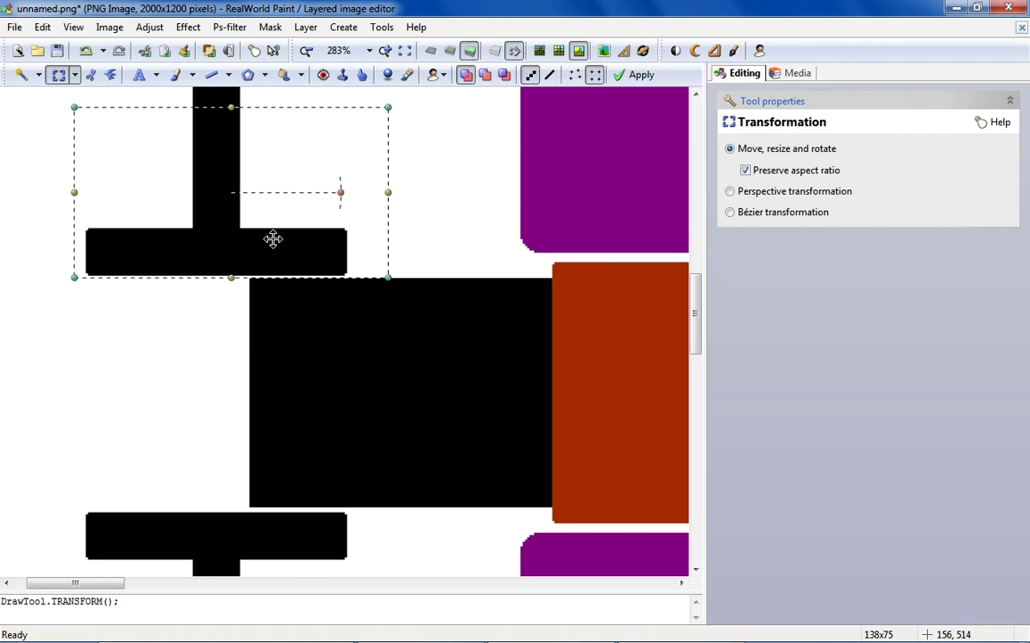
scroll(273, 238, "up", 2)
key("Return")
scroll(349, 345, "down", 4)
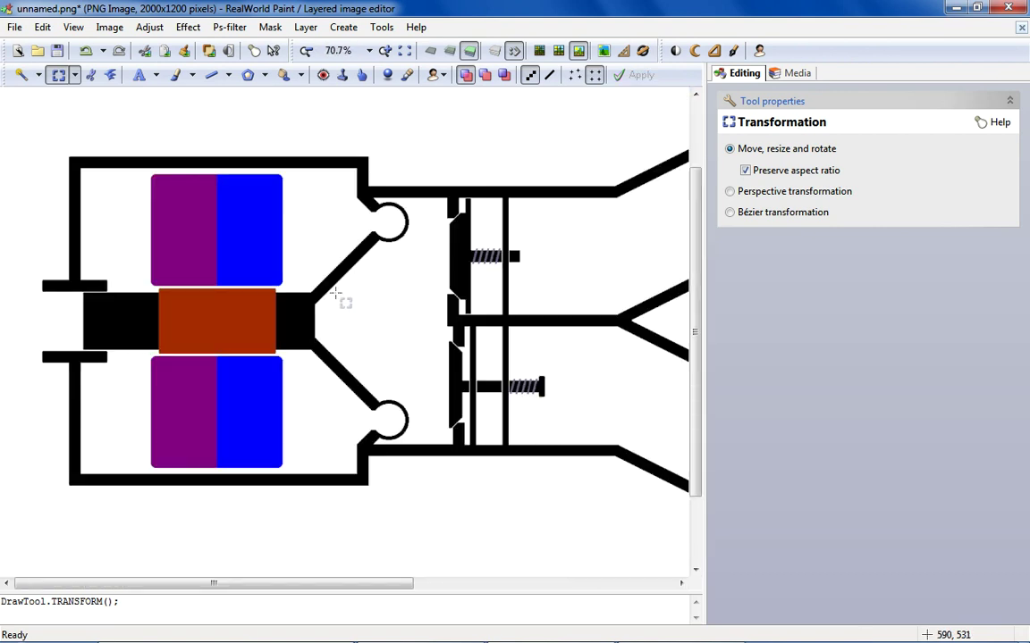
Paste the copied T-shaped end again over the lower wall, aligned with it and slightly closer to the stem.
scroll(308, 273, "down", 1)
scroll(134, 295, "up", 2)
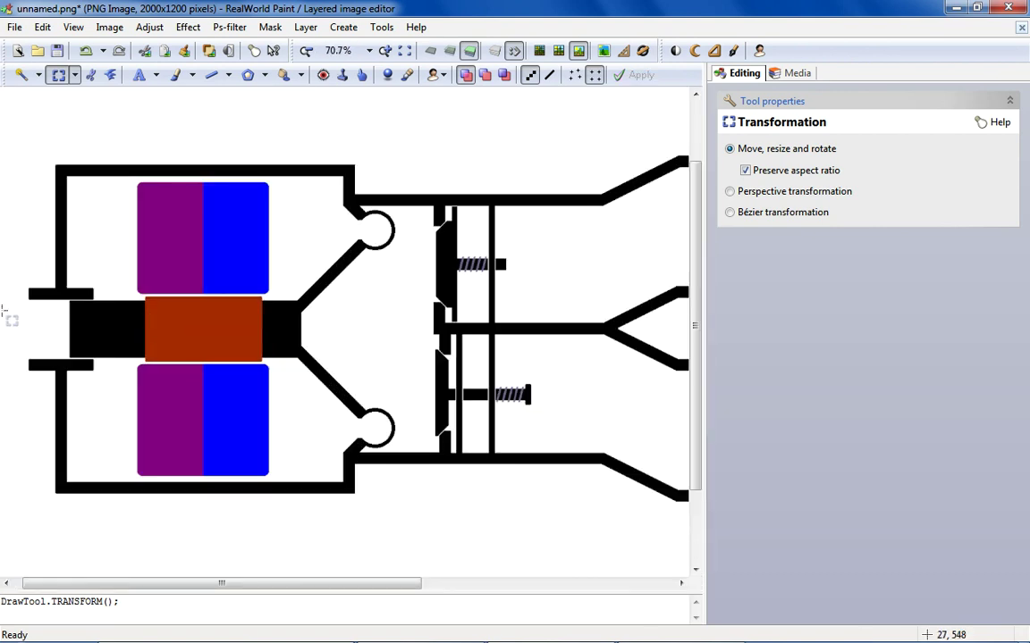
scroll(45, 331, "up", 1)
scroll(35, 375, "up", 4)
right_click(189, 288)
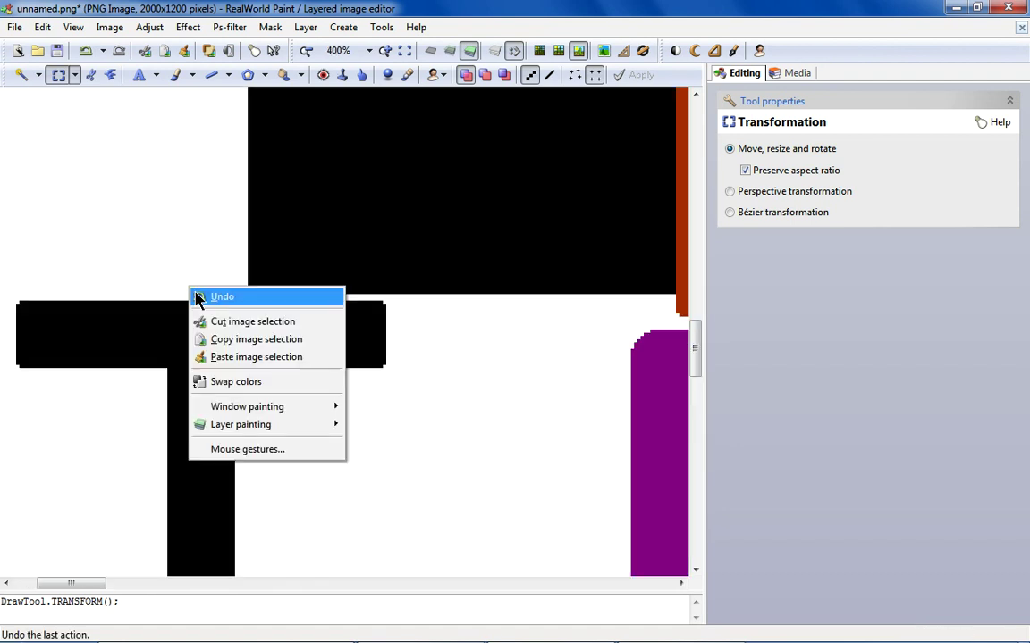
left_click(257, 356)
left_click_drag(198, 271, 190, 394)
scroll(272, 349, "up", 1)
left_click_drag(273, 349, 281, 342)
scroll(230, 426, "down", 2)
scroll(237, 420, "up", 2)
left_click_drag(236, 420, 250, 422)
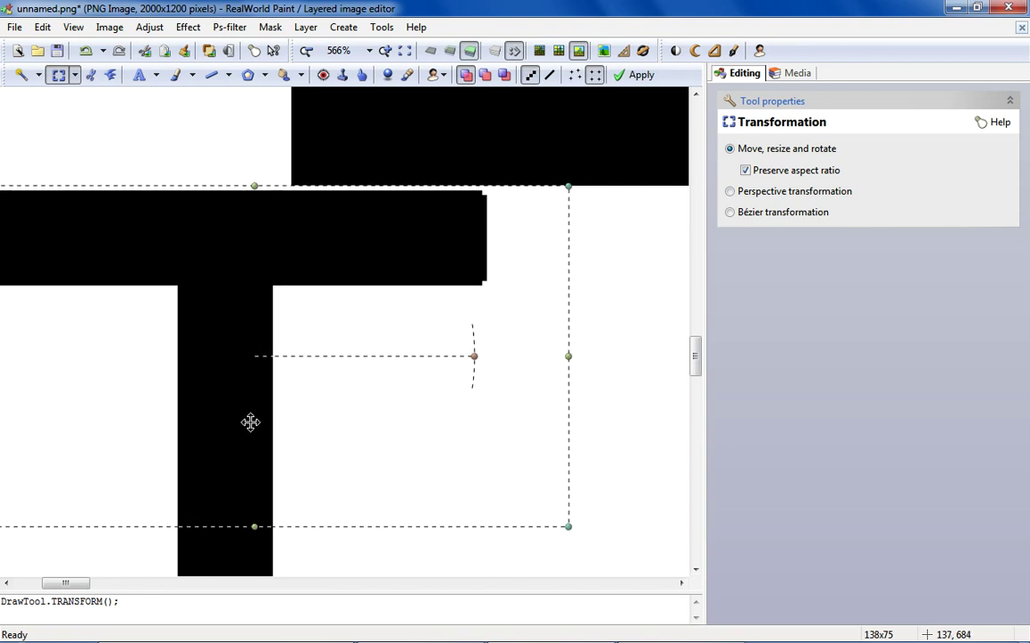
scroll(250, 423, "down", 3)
key("Return")
scroll(334, 281, "down", 3)
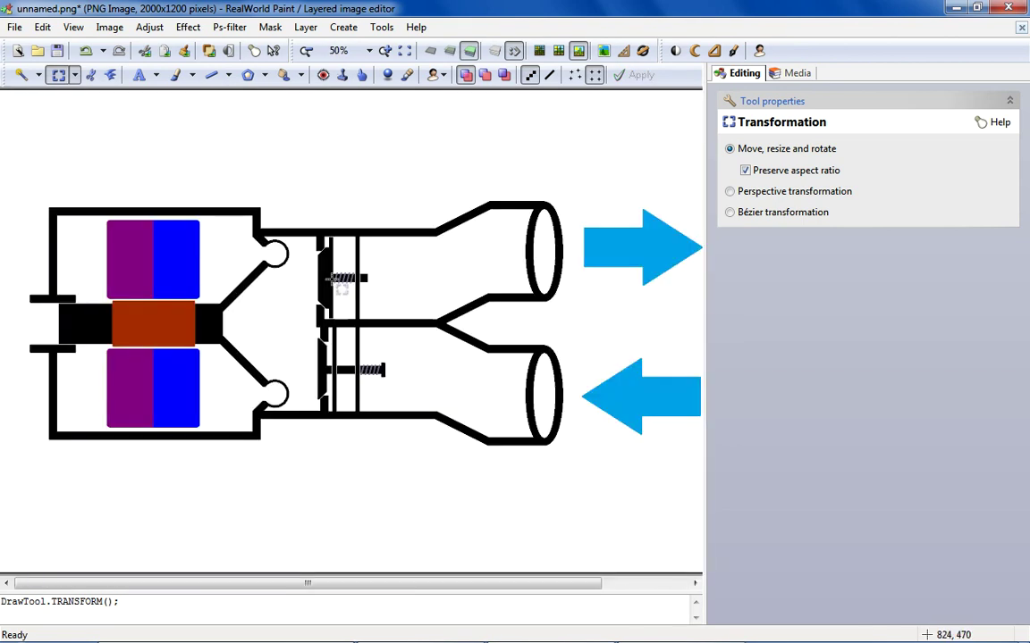
Select the whole drawing including both blue arrows, shift it to the right on the canvas and fill the vacated strip with white.
scroll(314, 310, "down", 1)
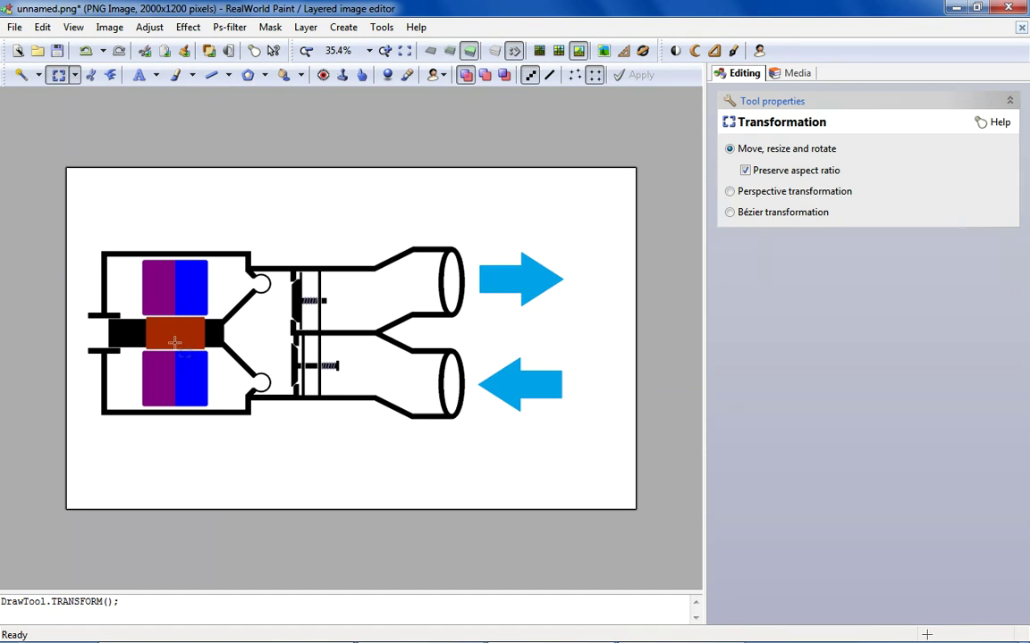
scroll(134, 345, "up", 1)
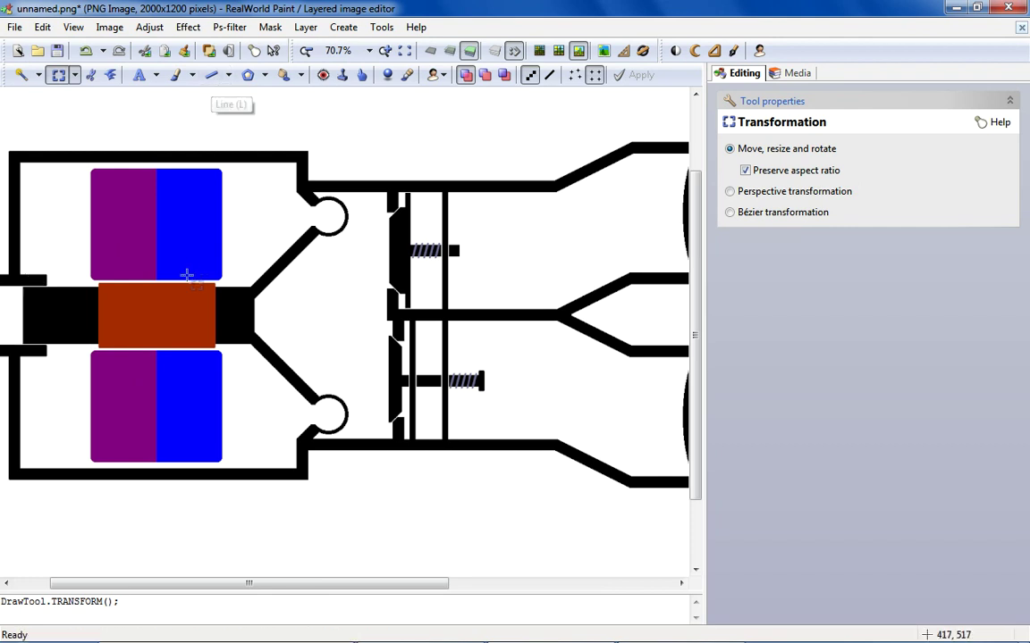
scroll(183, 277, "down", 1)
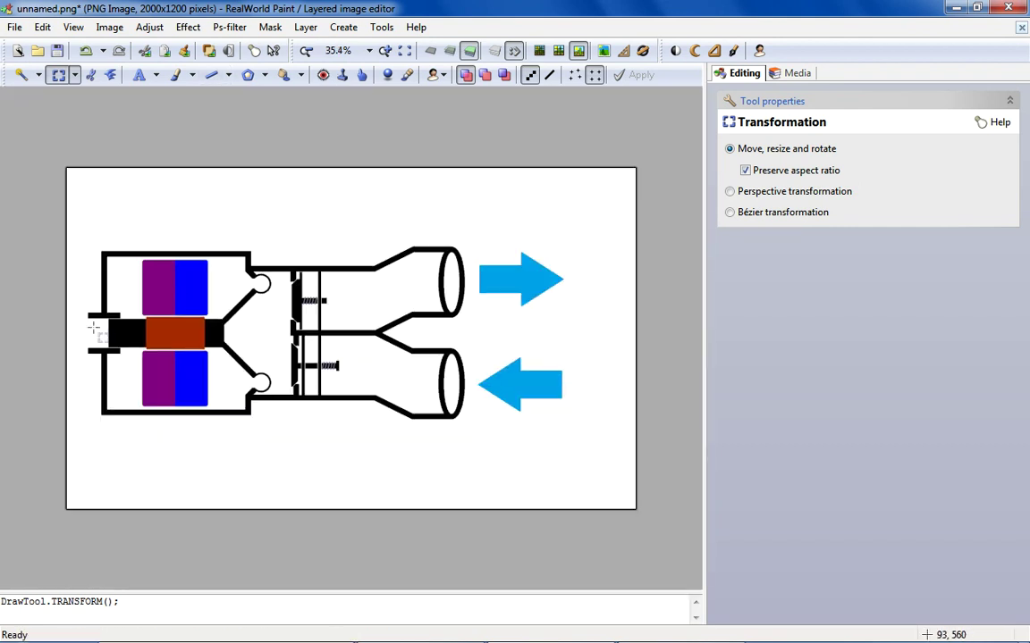
scroll(89, 329, "up", 1)
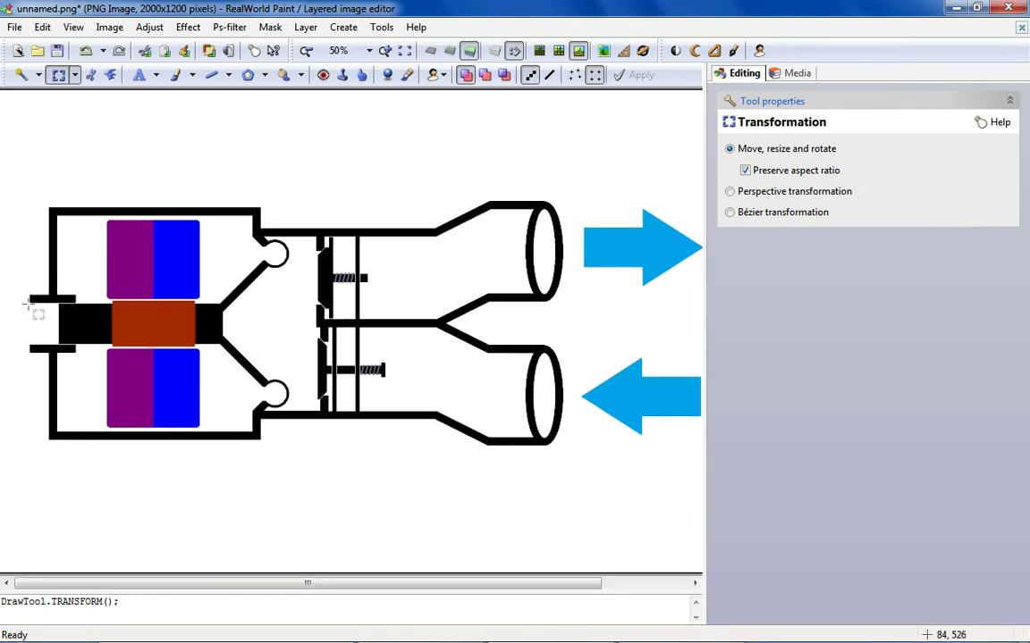
scroll(105, 227, "down", 1)
mouse_move(80, 222)
left_mouse_down()
mouse_move(524, 469)
mouse_move(611, 460)
mouse_move(606, 453)
left_mouse_up()
left_click_drag(264, 294, 303, 298)
left_click(283, 75)
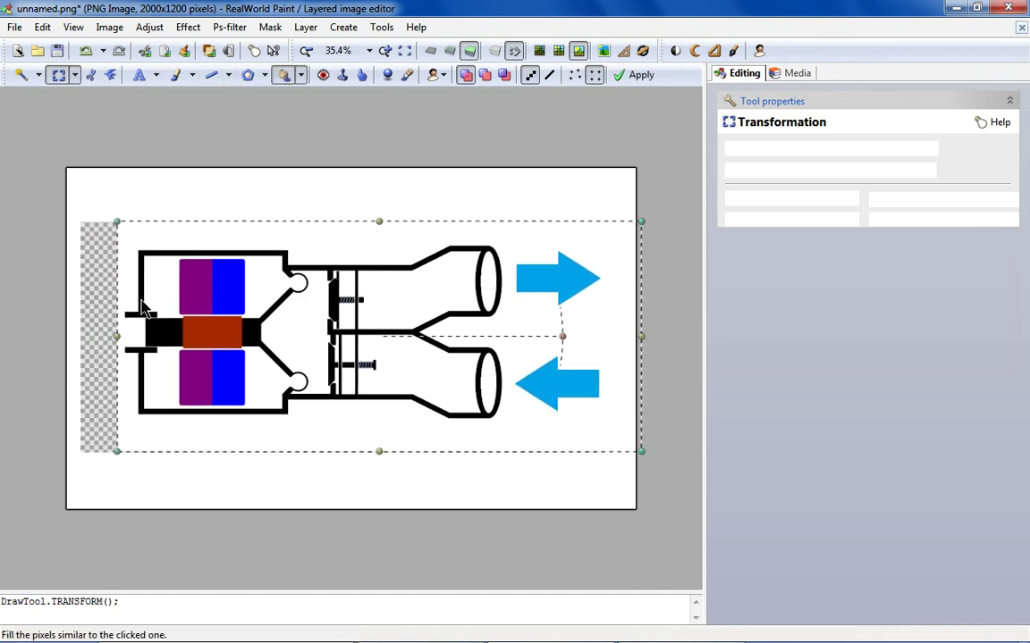
left_click(84, 315)
Try to recolour the central brown block with bright orange FF6820.
scroll(82, 310, "up", 1)
scroll(82, 310, "up", 2)
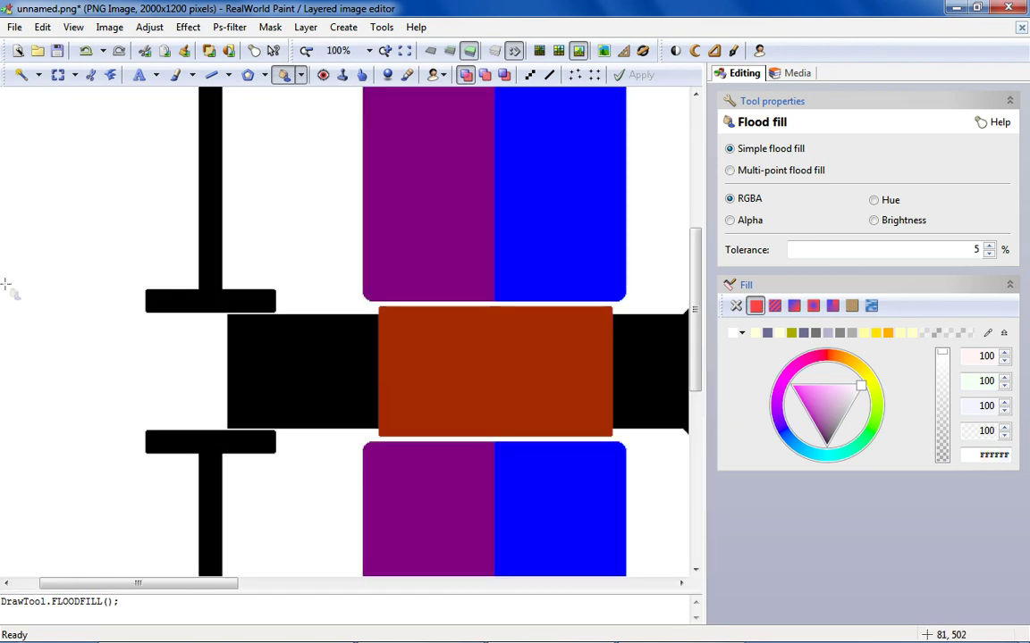
left_click(212, 76)
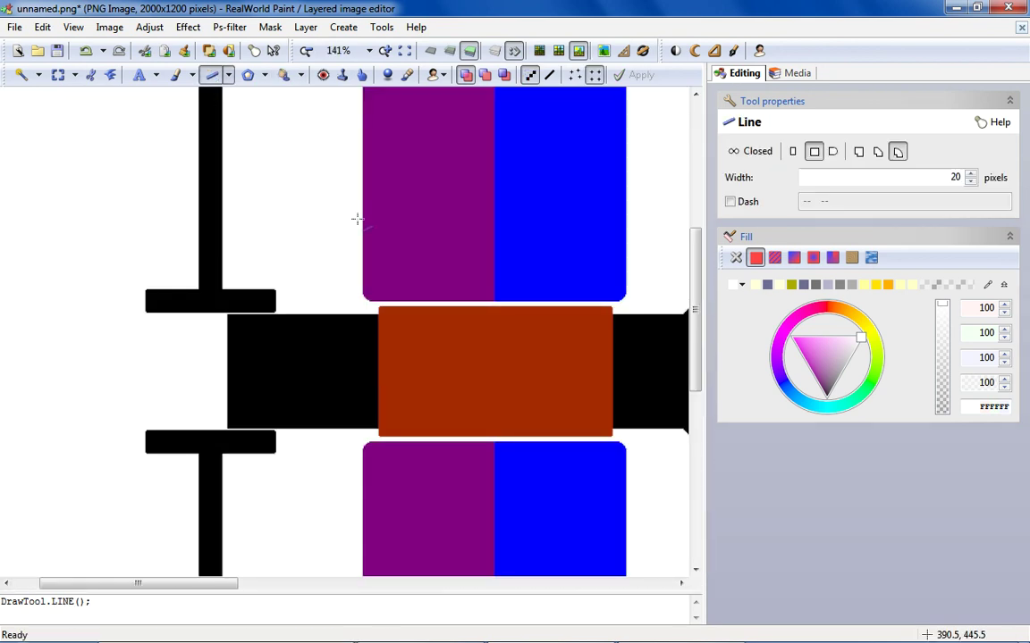
left_click(408, 75)
left_click(283, 75)
left_click(741, 334)
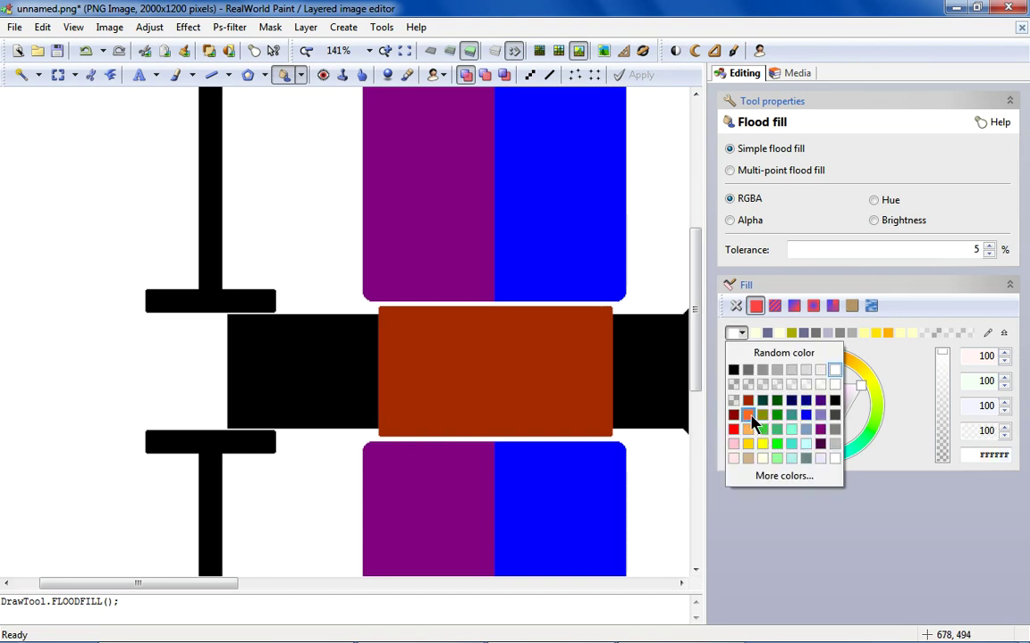
left_click(749, 429)
left_click(515, 373)
scroll(509, 368, "down", 2)
scroll(192, 373, "down", 1)
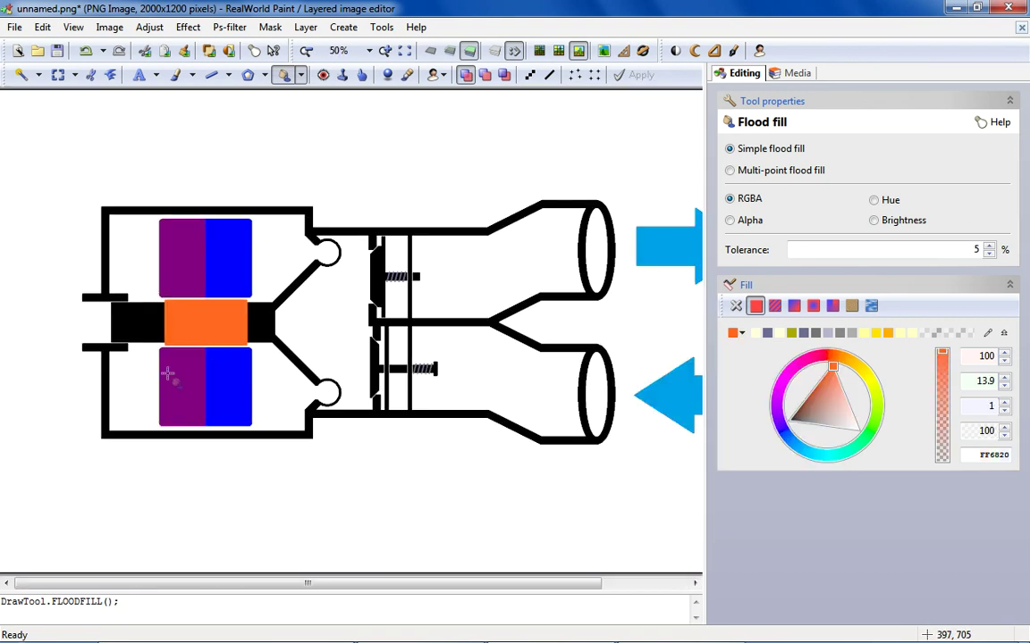
left_click_drag(833, 373, 822, 377)
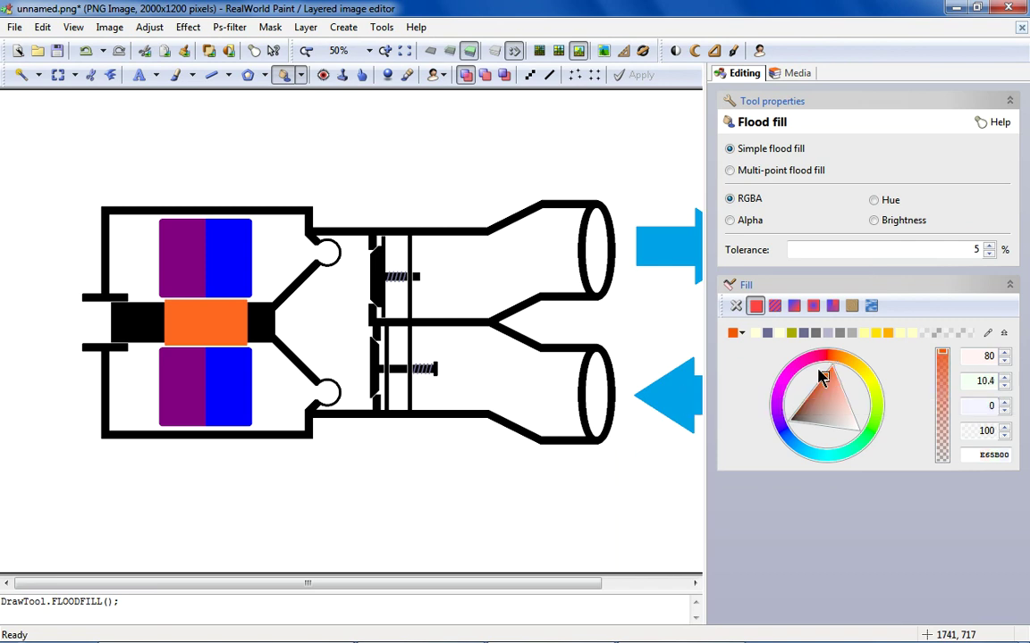
left_click(86, 51)
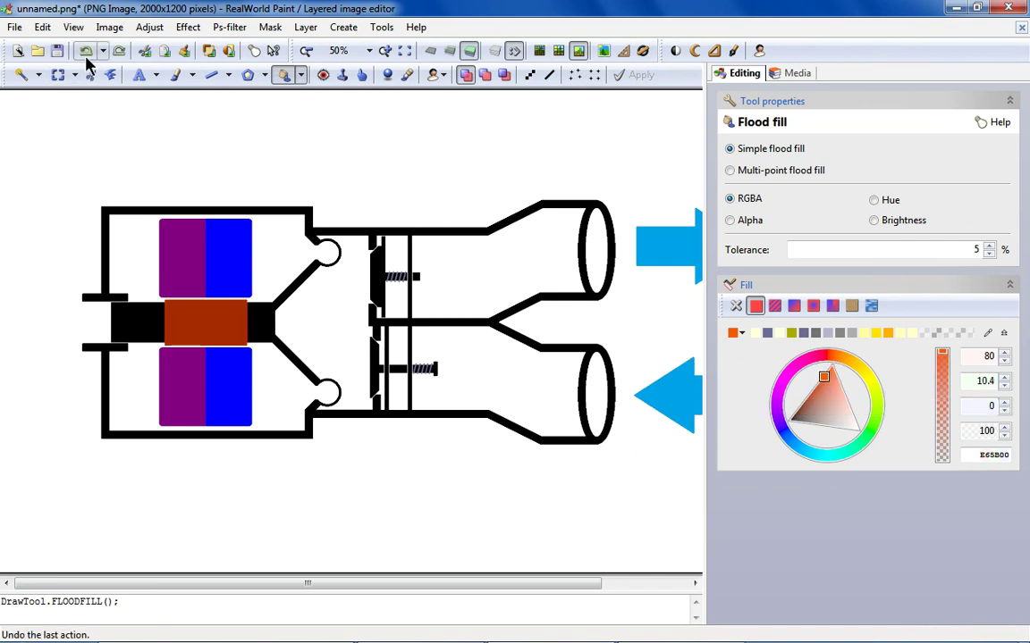
Sample the central block's brown, brighten it to CD5100 and flood fill the block with it.
left_click(406, 76)
left_click(195, 329)
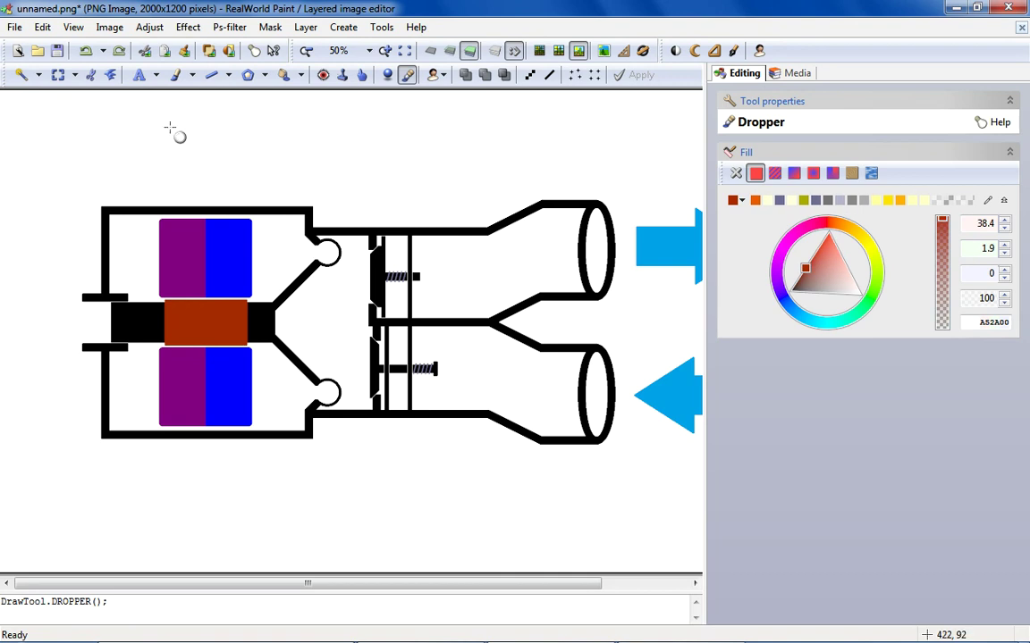
left_click(284, 76)
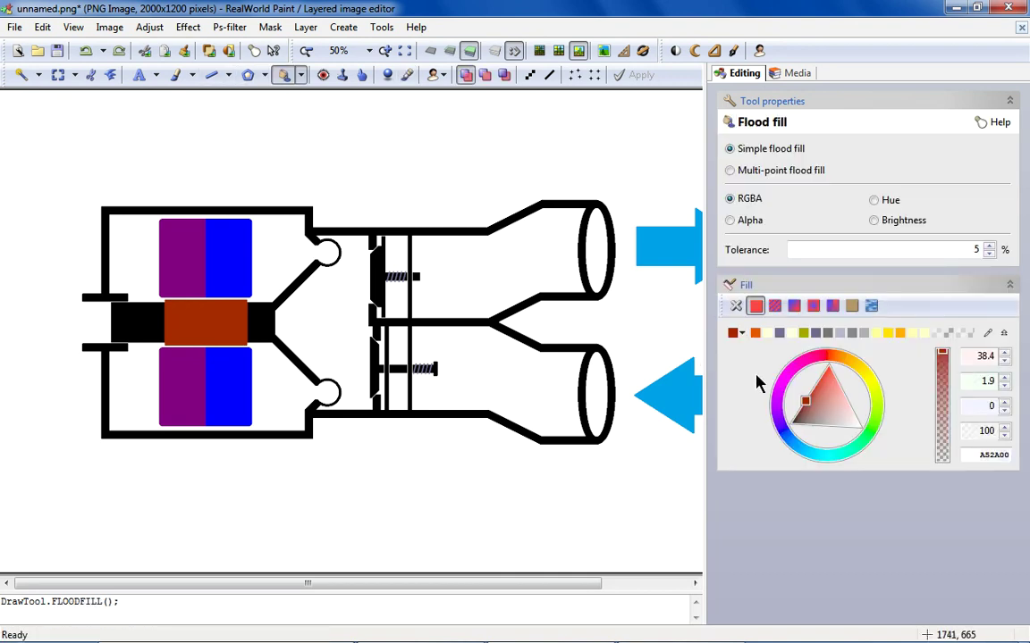
mouse_move(804, 401)
left_mouse_down()
mouse_move(821, 391)
mouse_move(810, 394)
left_mouse_up()
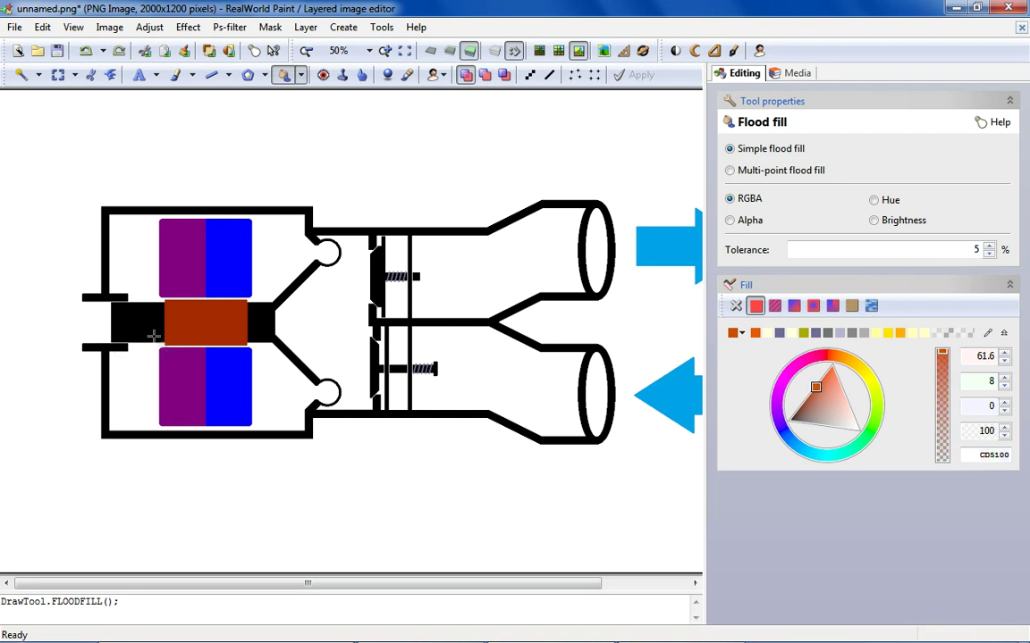
left_click(169, 313)
Draw a horizontal CD5100 line, 5 pixels wide and about 108 px long, from the orange block leftward across the black stem.
scroll(53, 294, "up", 2)
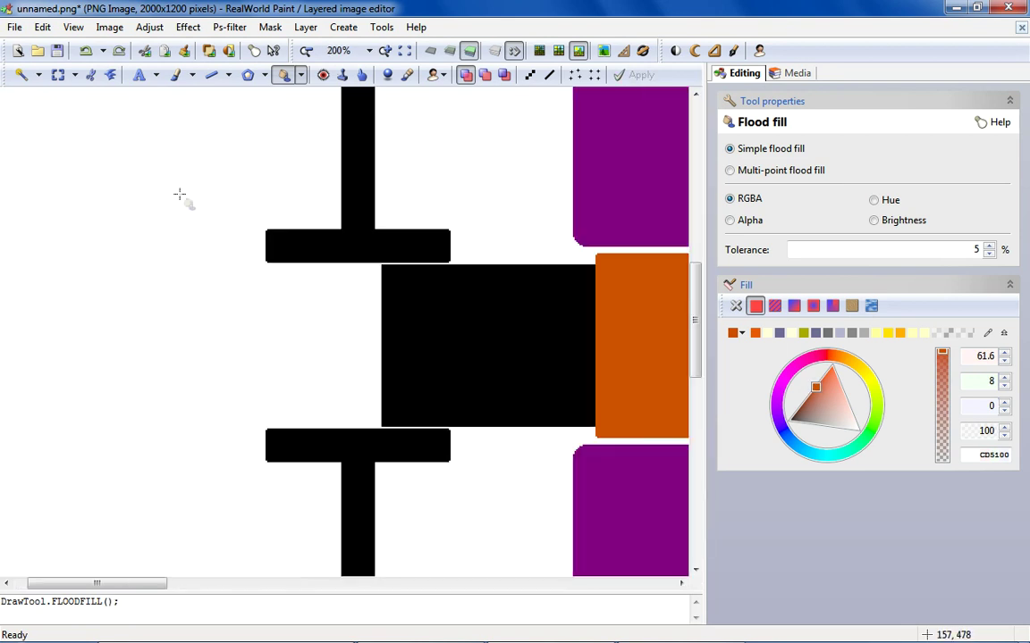
left_click(212, 74)
left_click_drag(617, 400, 441, 402)
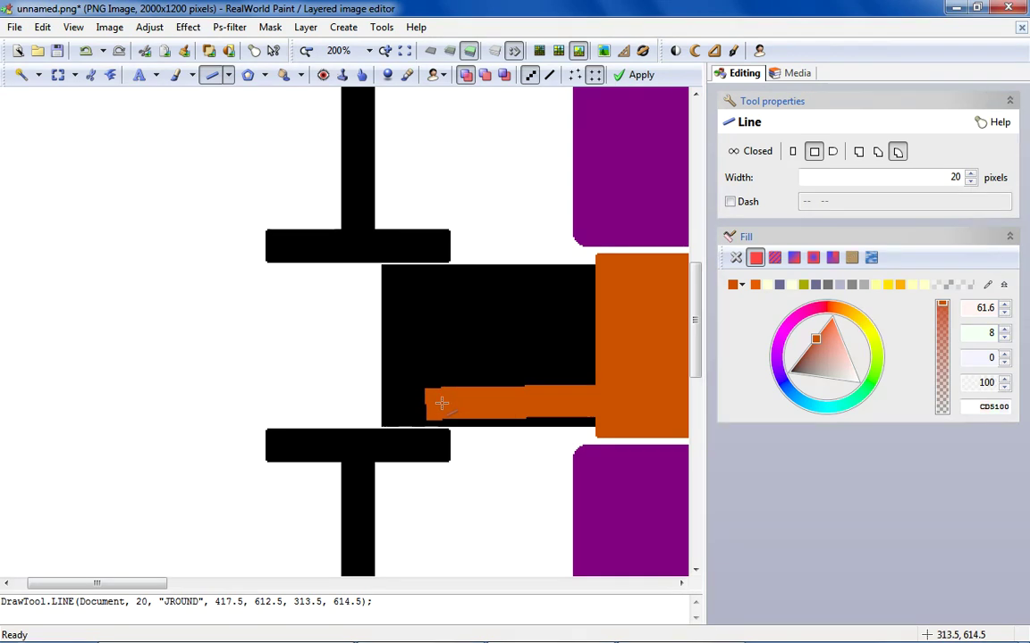
left_click_drag(970, 181, 970, 182)
left_click(971, 181)
left_click(971, 181)
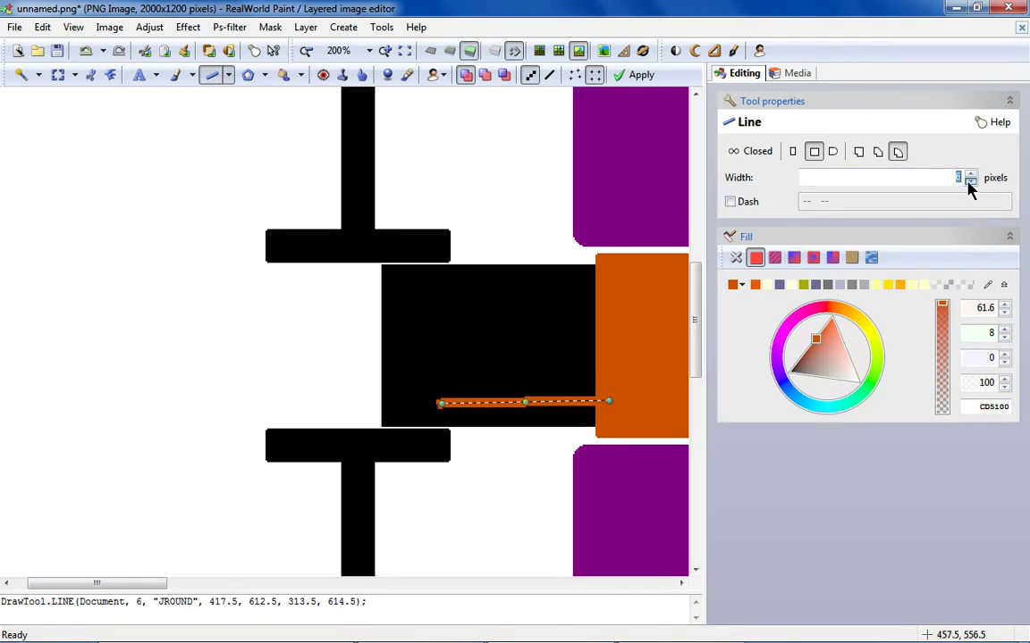
left_click_drag(447, 403, 437, 406)
left_click_drag(522, 400, 518, 373)
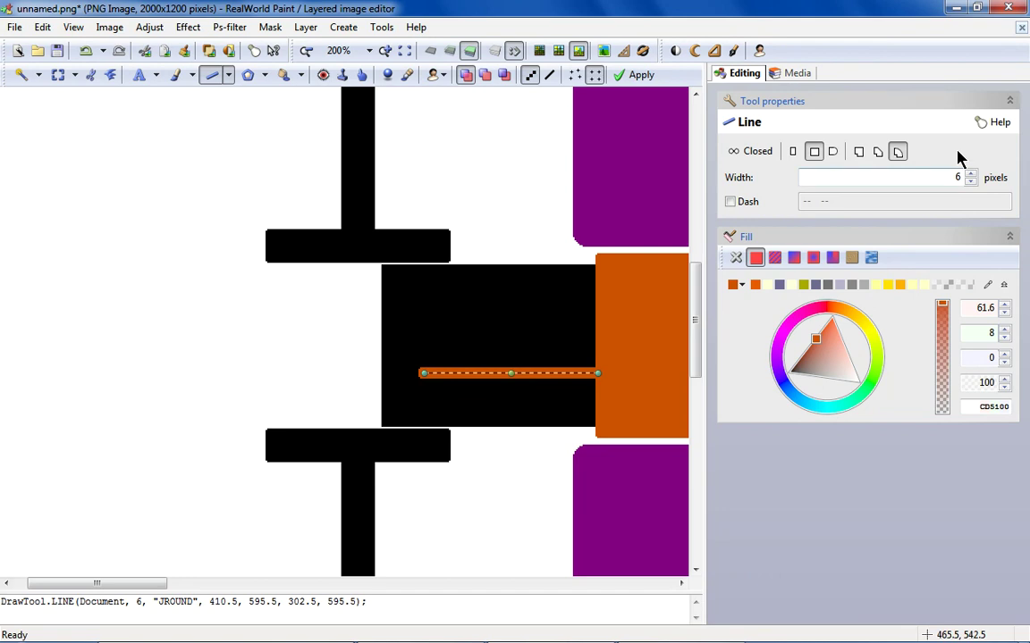
left_click(971, 181)
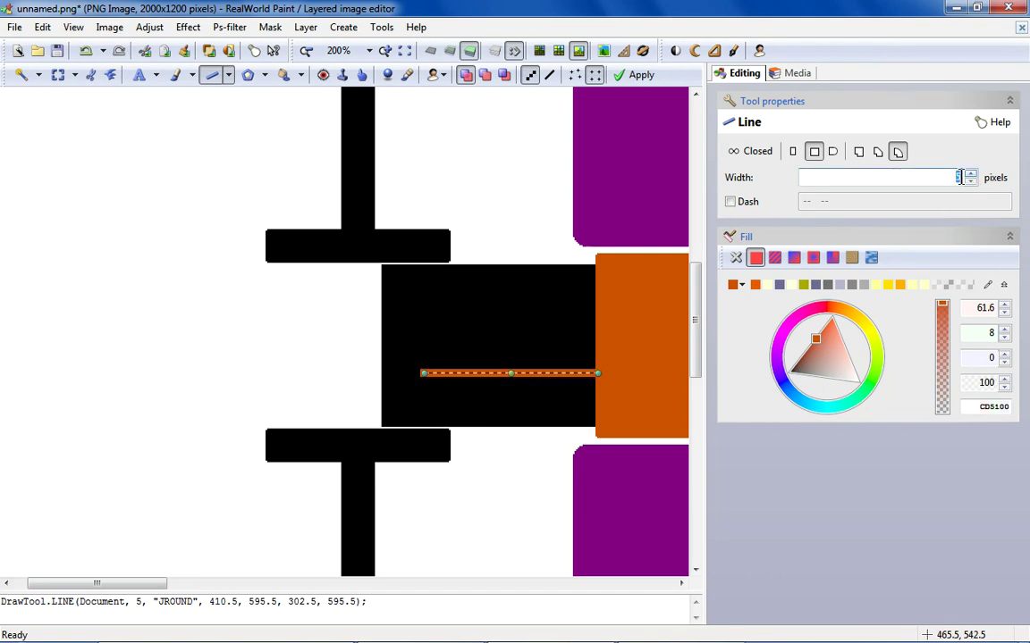
Draw a parallel line about 187 px long above it, protruding past the stem, and extend the lower line just beyond the stem's edge.
left_click_drag(609, 332, 308, 330)
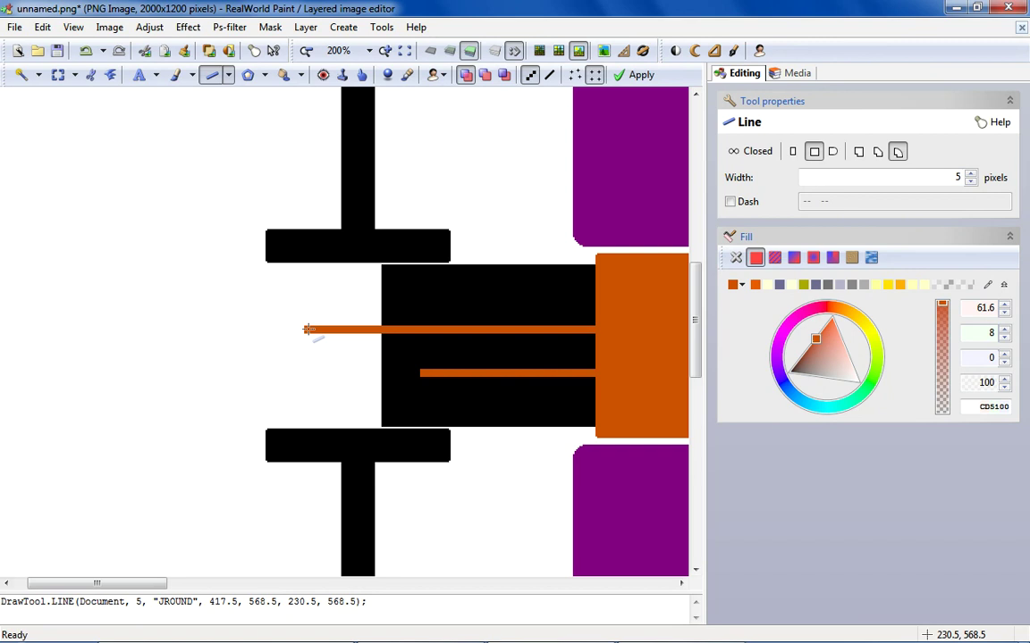
key("ctrl+minus")
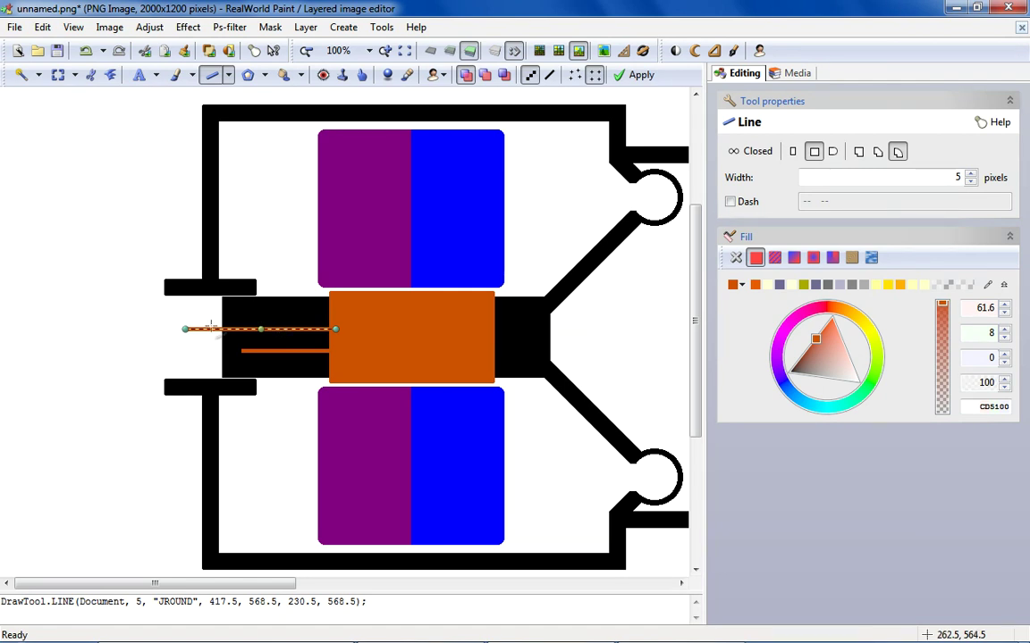
scroll(145, 335, "up", 2)
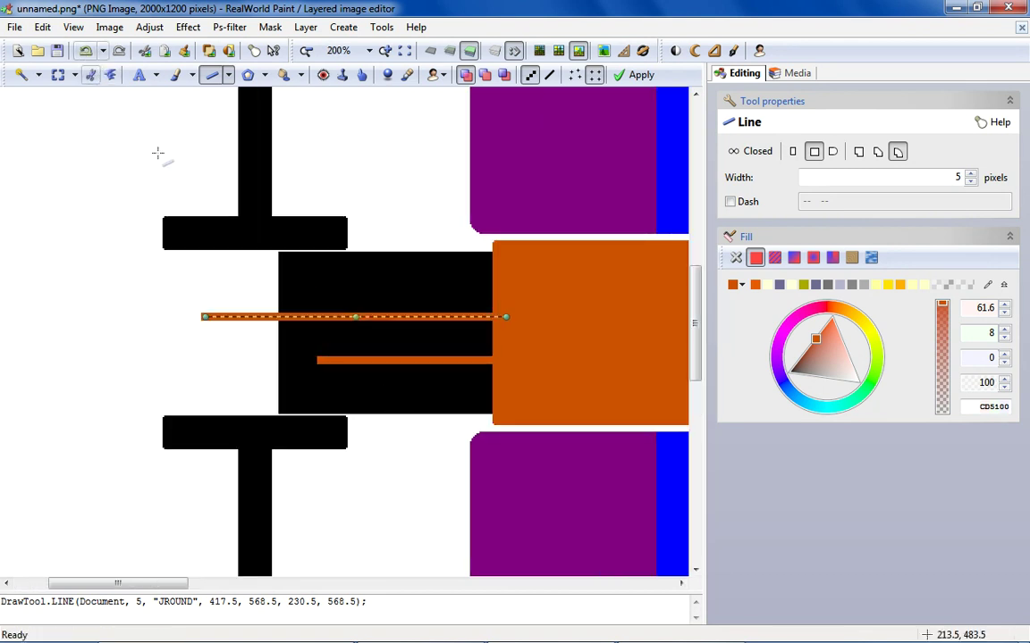
left_click_drag(334, 361, 268, 360)
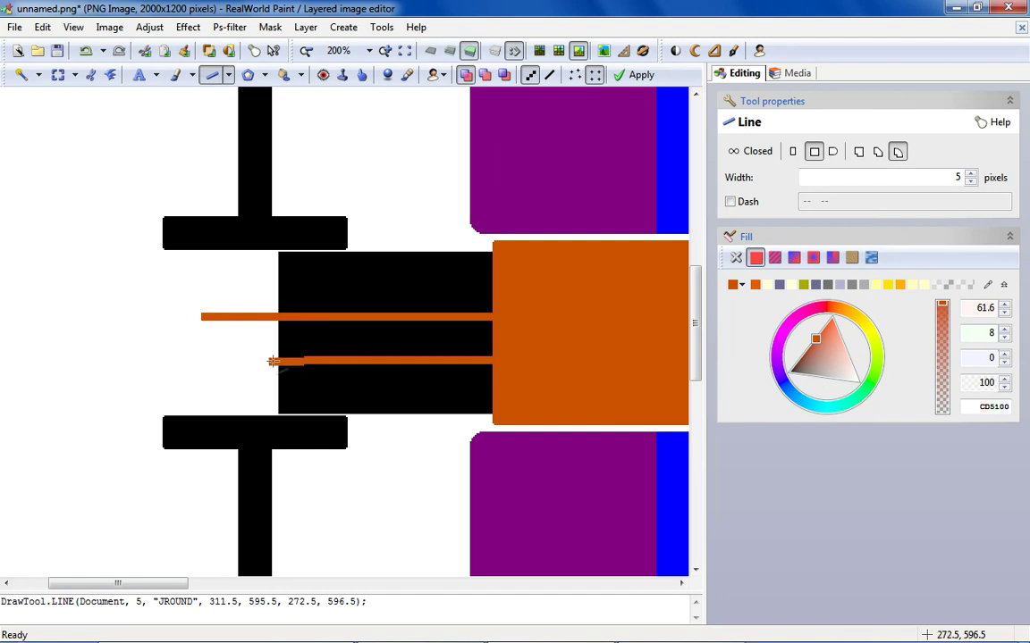
left_click(292, 275)
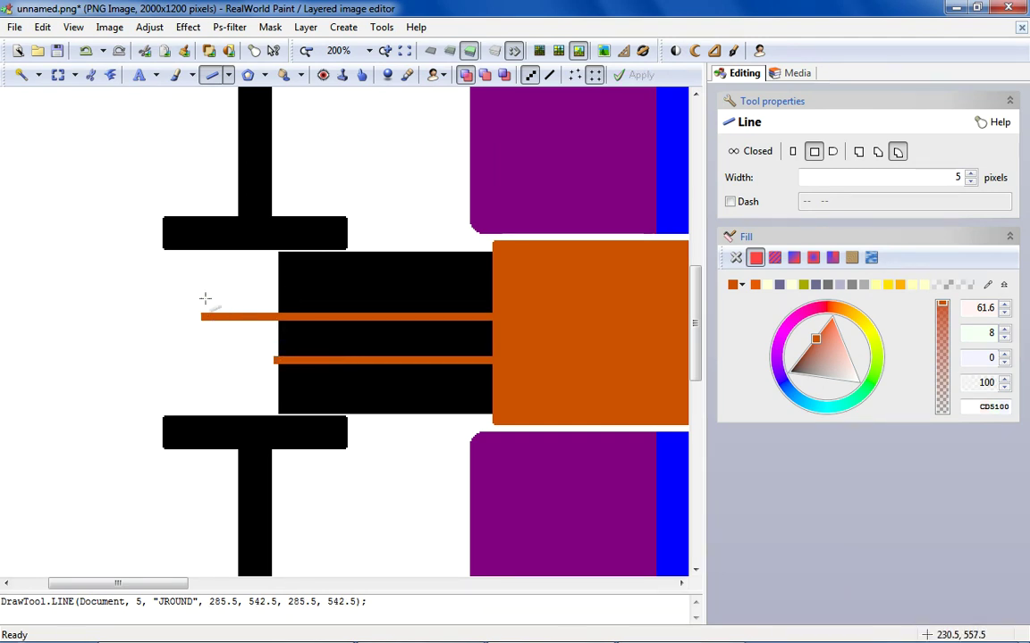
Move the upper line's protruding end, a 39 × 23 px area, onto the lower line's end and fill the vacated area with CD5100.
left_click(59, 77)
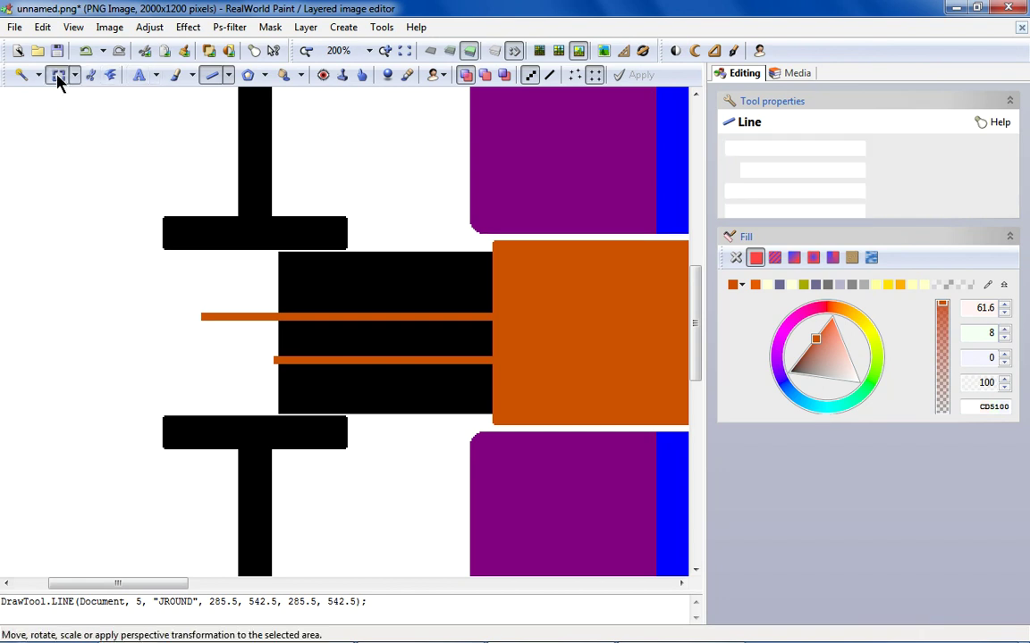
scroll(195, 294, "up", 1)
left_click_drag(159, 281, 283, 354)
left_click_drag(237, 319, 310, 408)
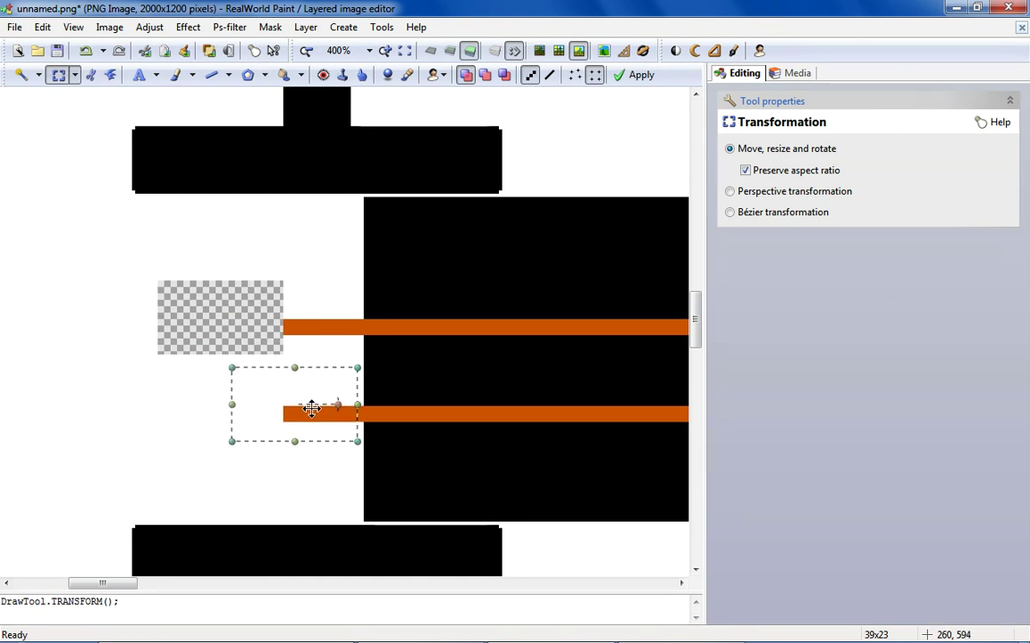
left_click(283, 75)
left_click(200, 312)
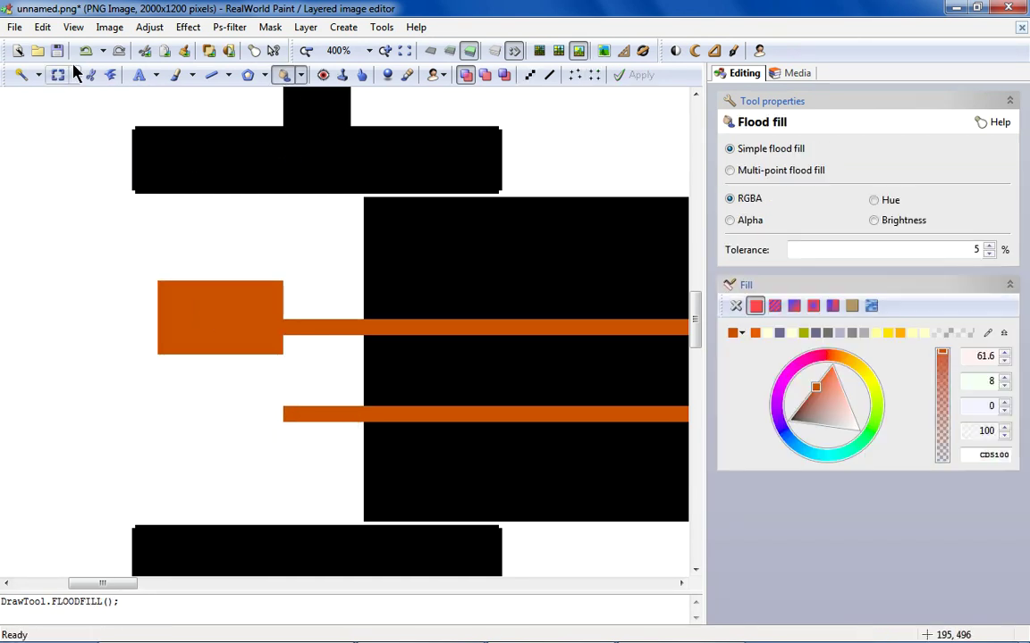
Undo the orange fill of the vacated area at the wire's end and flood fill it with FFFFFF.
key("ctrl+z")
left_click(741, 334)
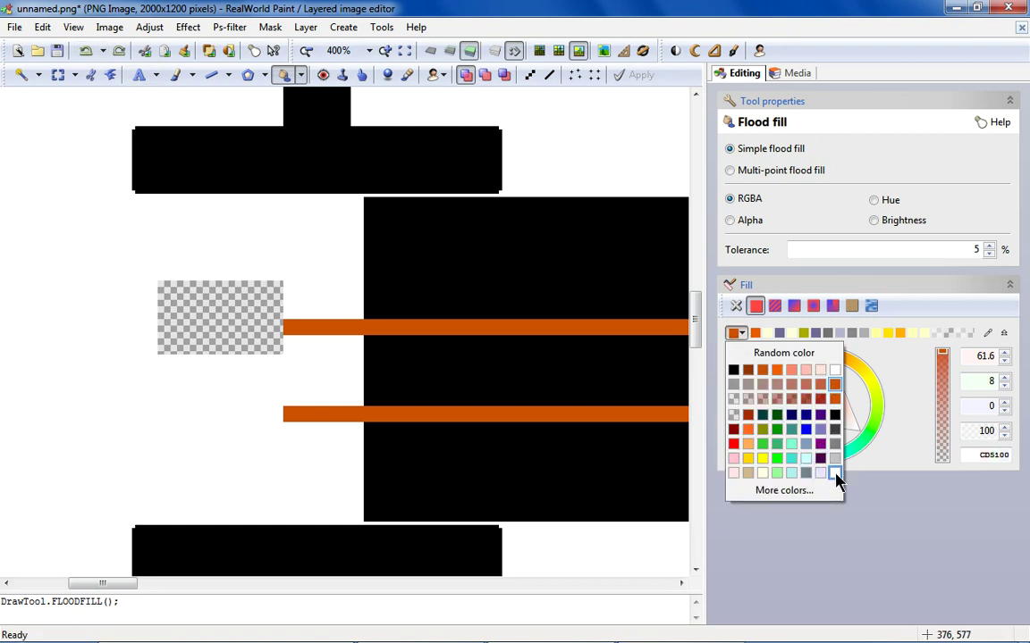
left_click(835, 474)
left_click(218, 320)
scroll(218, 326, "down", 1)
scroll(226, 344, "up", 1)
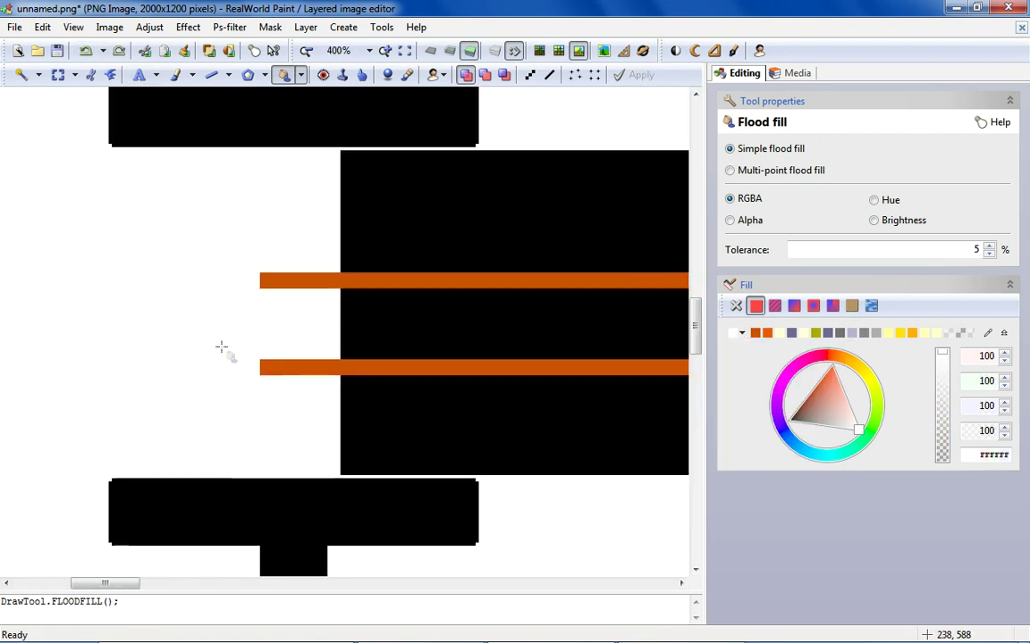
Set up the Curve tool with colour CD5100, 11 pixels width and antialiased edges on a trial curve beside the wires' free ends.
left_click(211, 75)
scroll(216, 209, "down", 4)
scroll(217, 208, "down", 4)
scroll(208, 209, "up", 2)
left_click(228, 75)
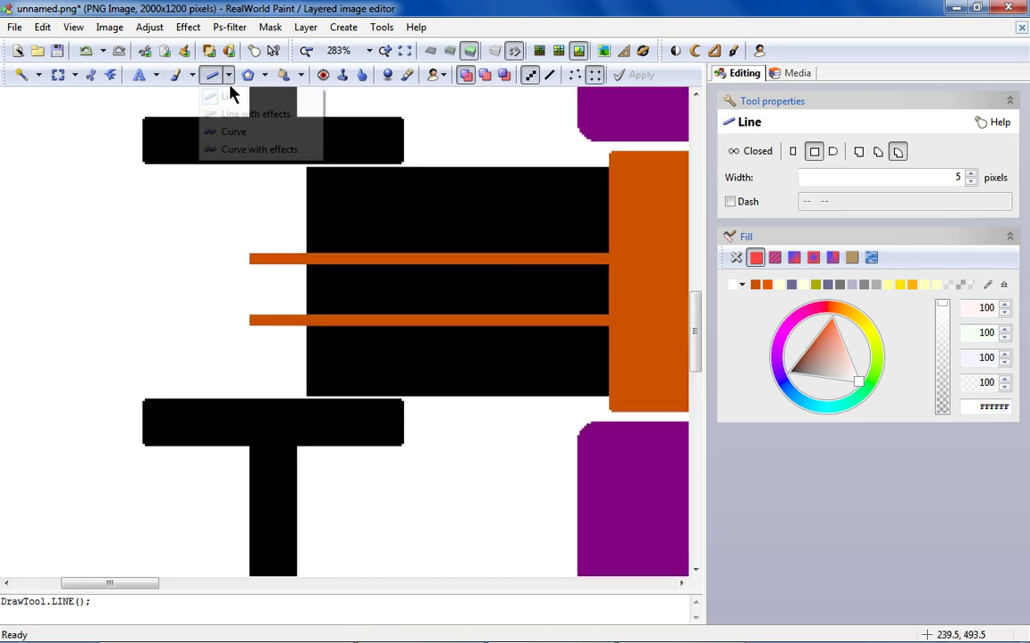
left_click(234, 131)
left_click_drag(71, 257, 150, 225)
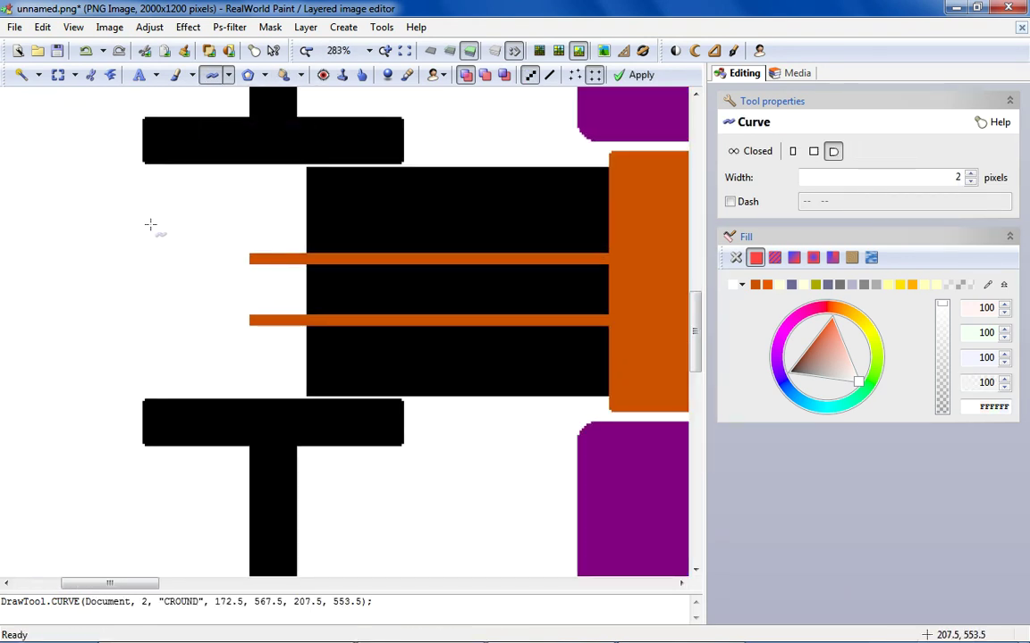
left_click(756, 284)
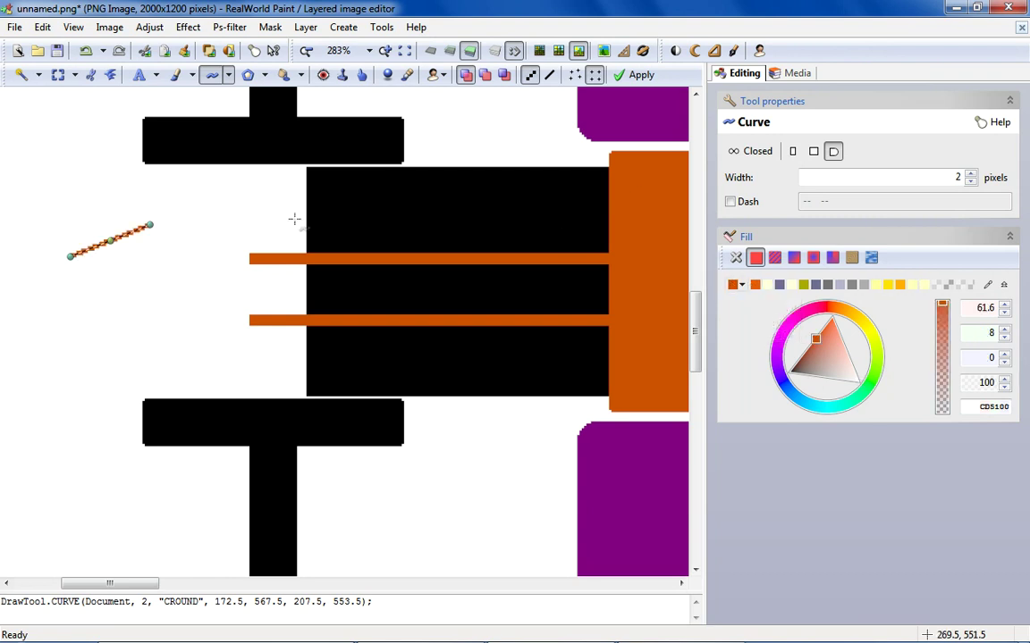
left_click_drag(150, 229, 209, 255)
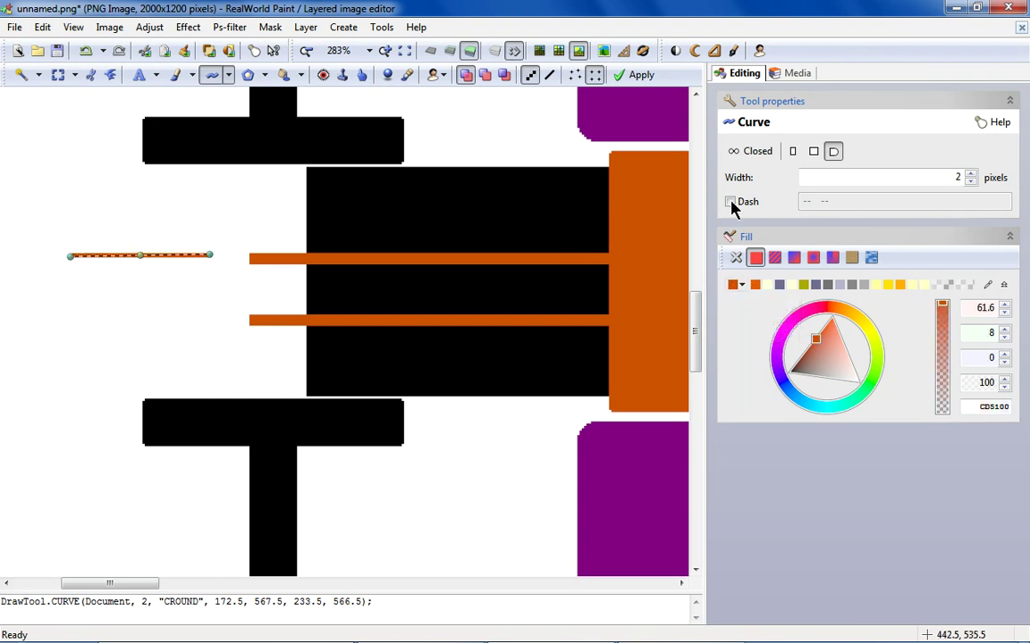
left_click_drag(971, 175, 973, 179)
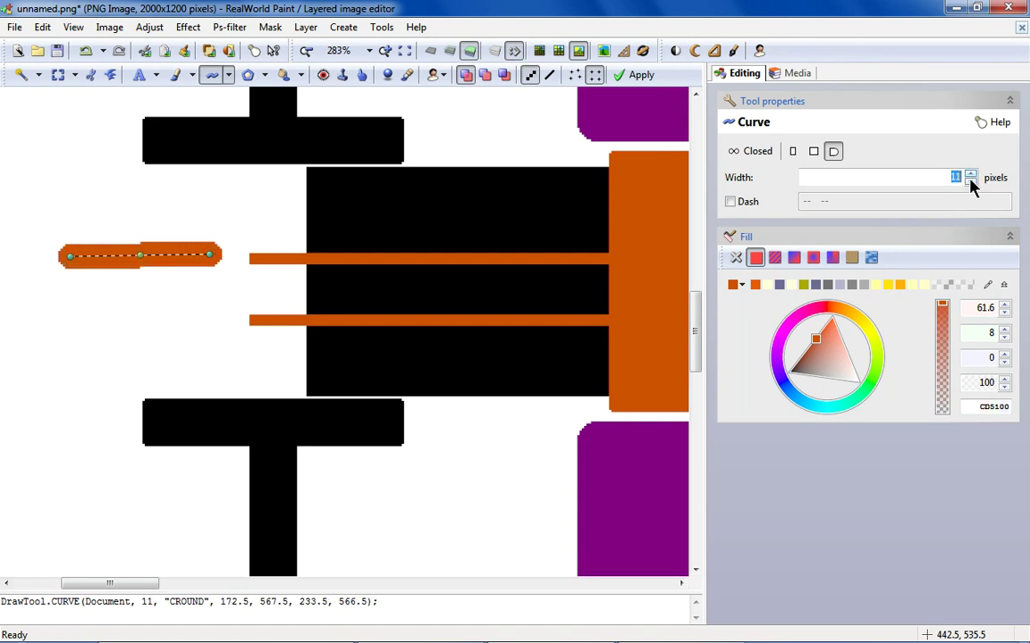
left_click(548, 77)
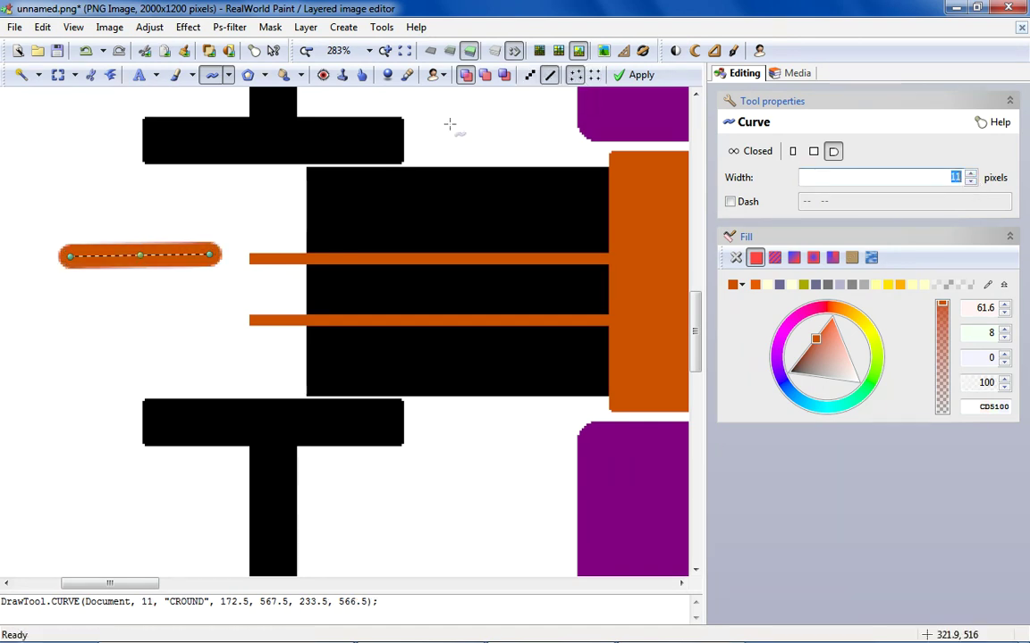
left_click_drag(141, 256, 171, 284)
left_click_drag(96, 217, 87, 173)
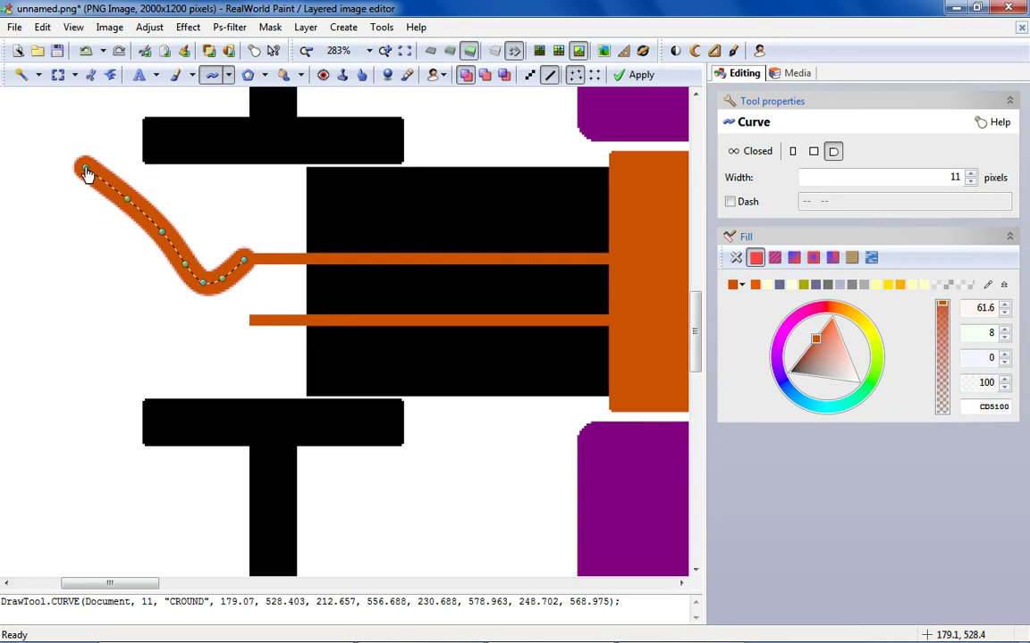
left_click(86, 51)
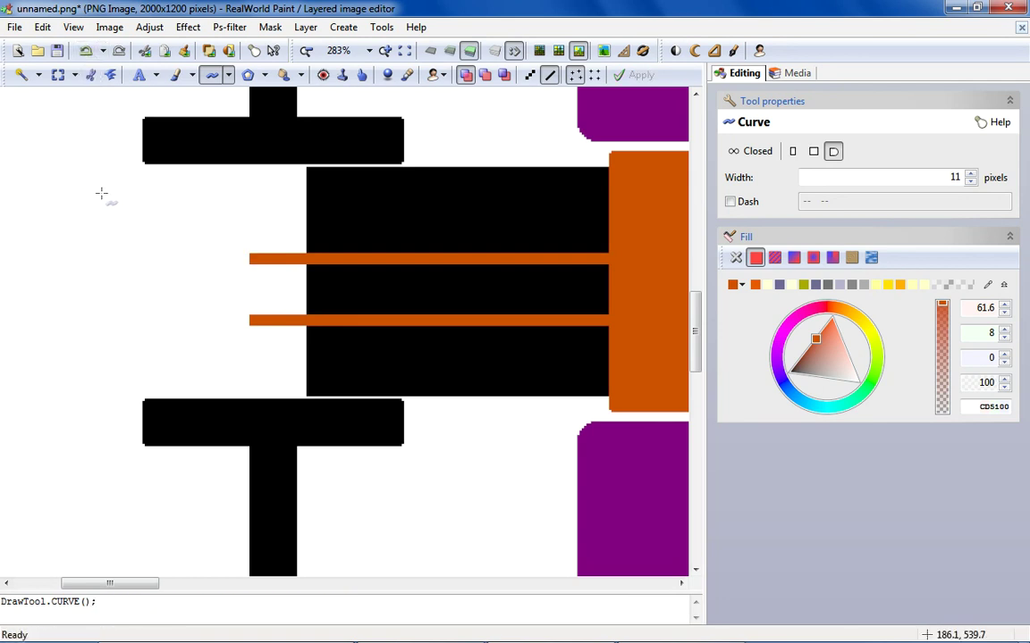
Draw an N-shaped CD5100 curve, about 22 × 25 px and 6 pixels thick, in the white area left of the wires.
left_click_drag(55, 217, 46, 251)
scroll(908, 185, "down", 3)
left_click_drag(61, 215, 89, 209)
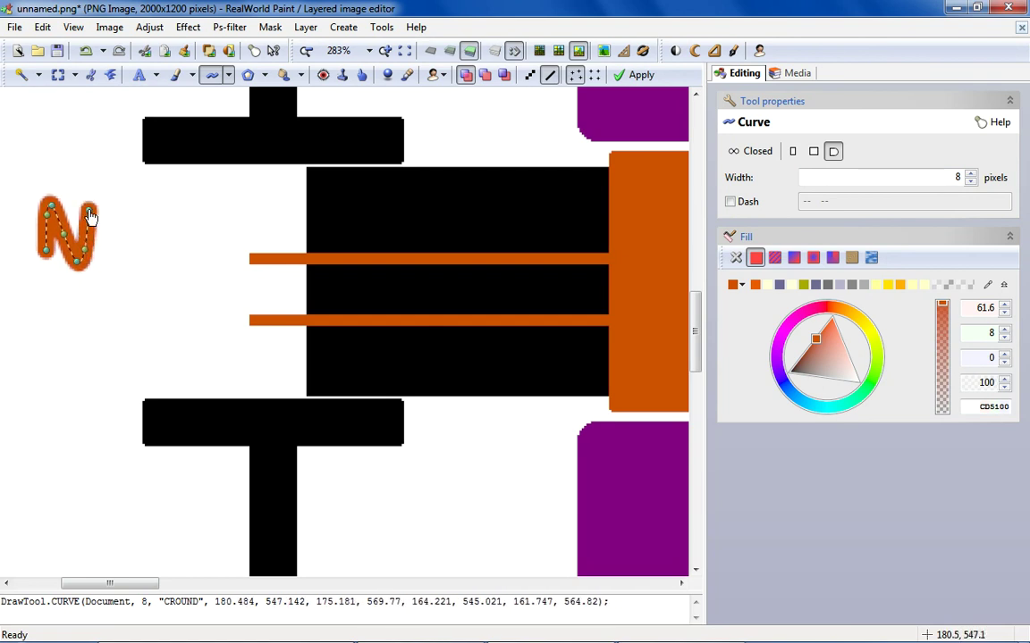
left_click_drag(41, 249, 39, 267)
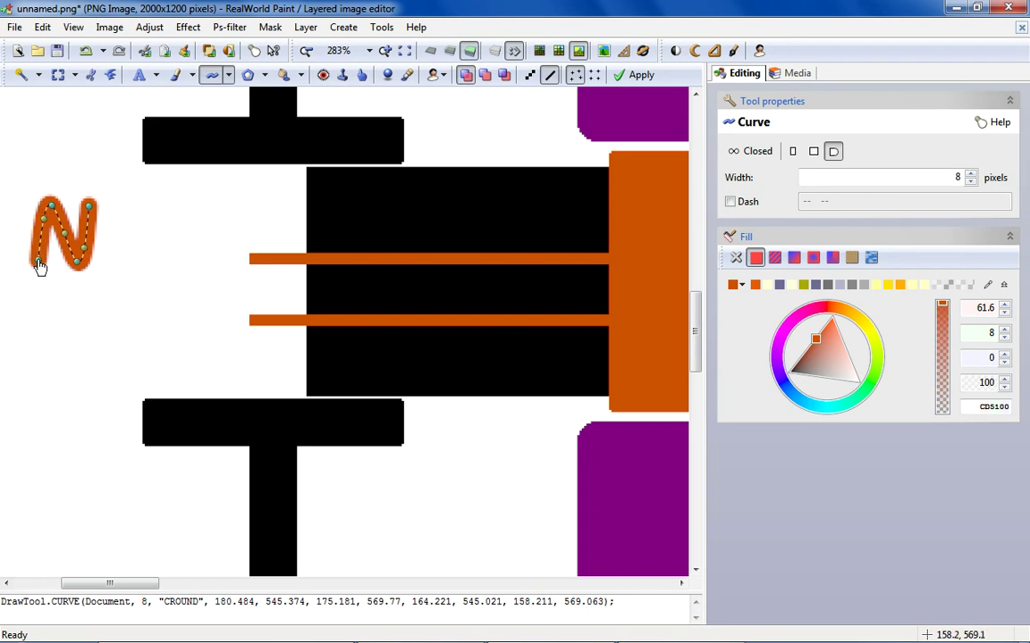
left_click(969, 181)
left_click(970, 181)
left_click(142, 133)
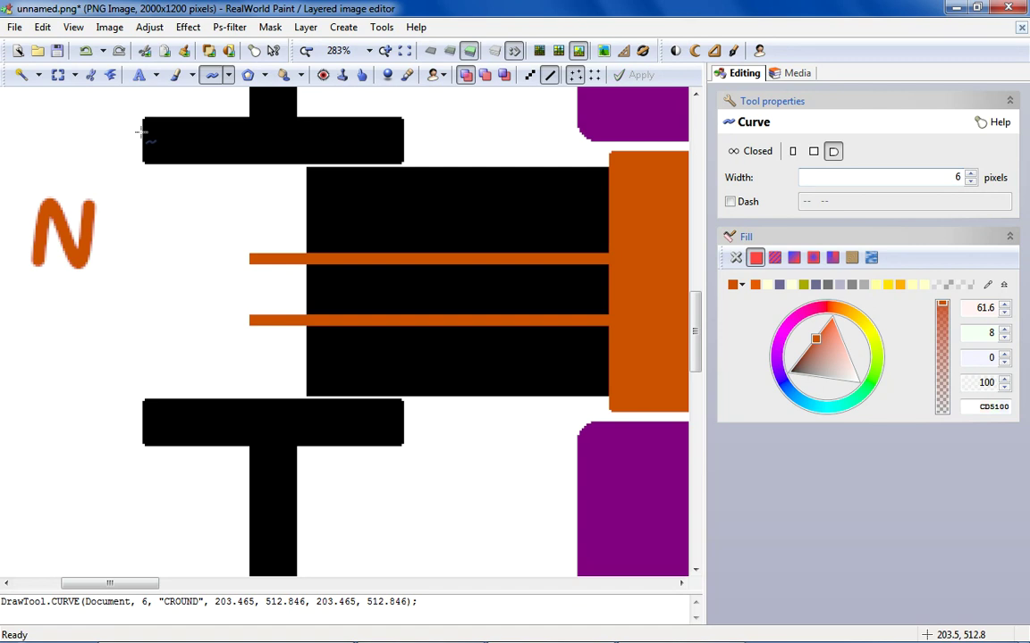
Copy the left part of the N curve, a 27 × 52 px area ending at its lower bend, and paste it.
left_click(58, 75)
scroll(16, 209, "up", 2)
left_click_drag(18, 166, 177, 347)
left_click_drag(28, 144, 150, 380)
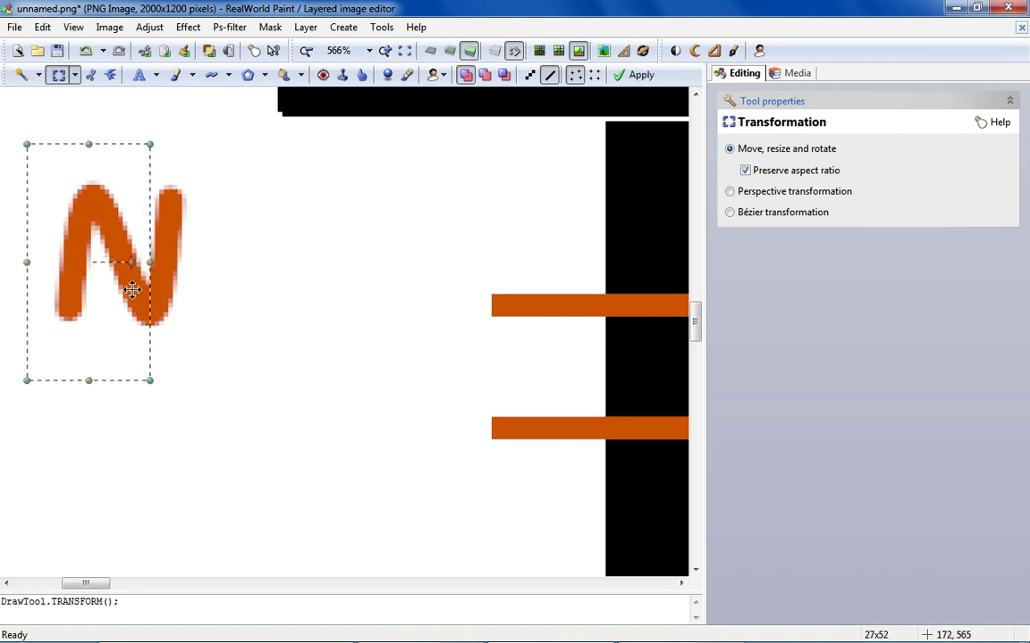
right_click(110, 253)
left_click(207, 465)
right_click(223, 266)
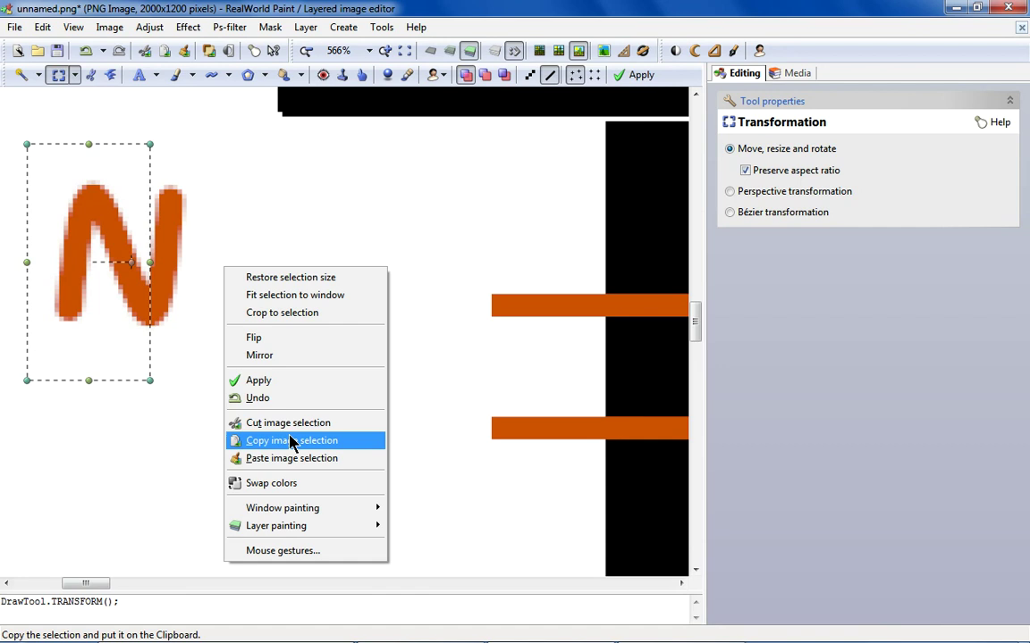
left_click(301, 458)
Mirror the pasted piece, turn antialiasing off and join the piece to the lower bend to form an M.
right_click(42, 208)
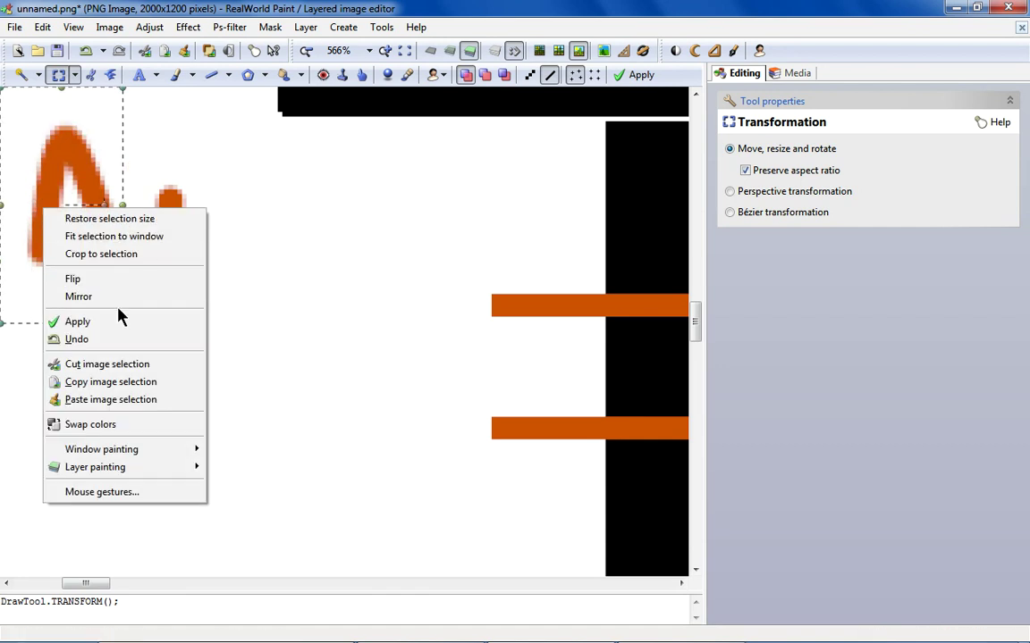
left_click(117, 297)
left_click(532, 75)
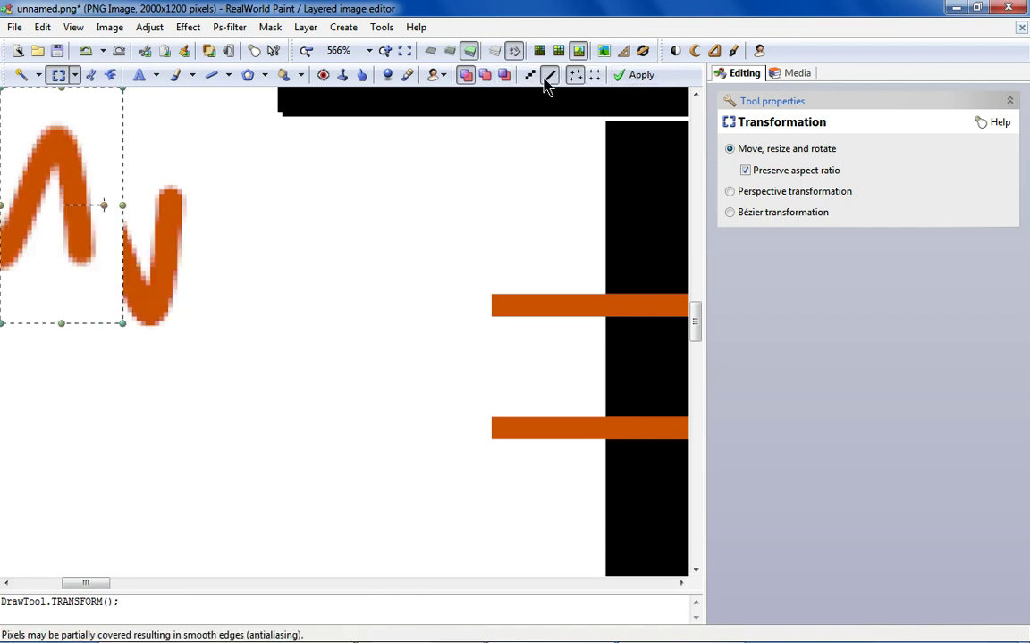
left_click_drag(35, 178, 185, 236)
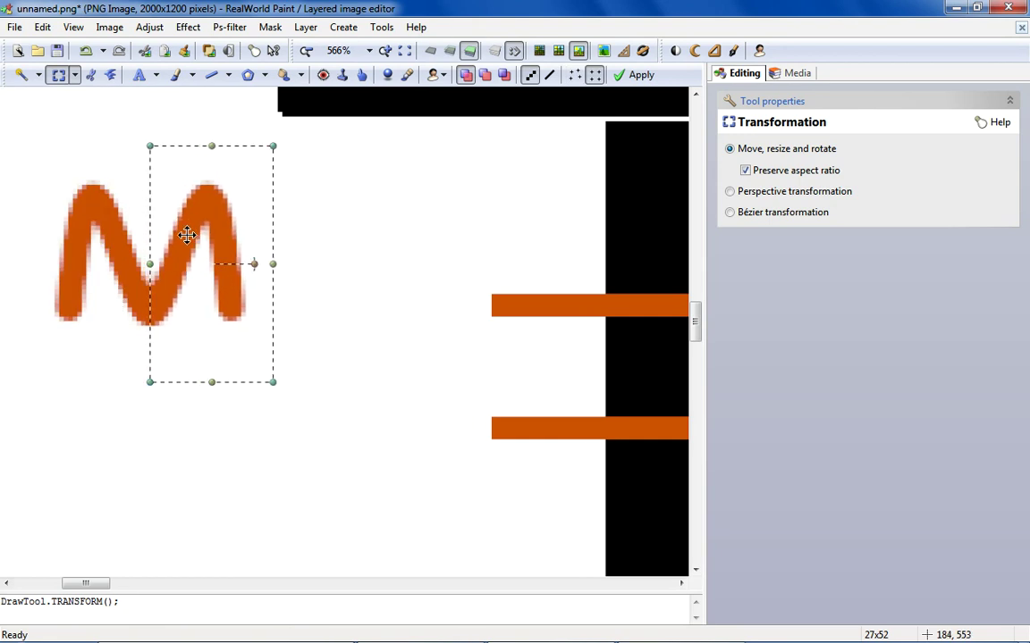
Paste the piece again, flip and mirror it, and join it to the M's right-hand peak.
right_click(261, 197)
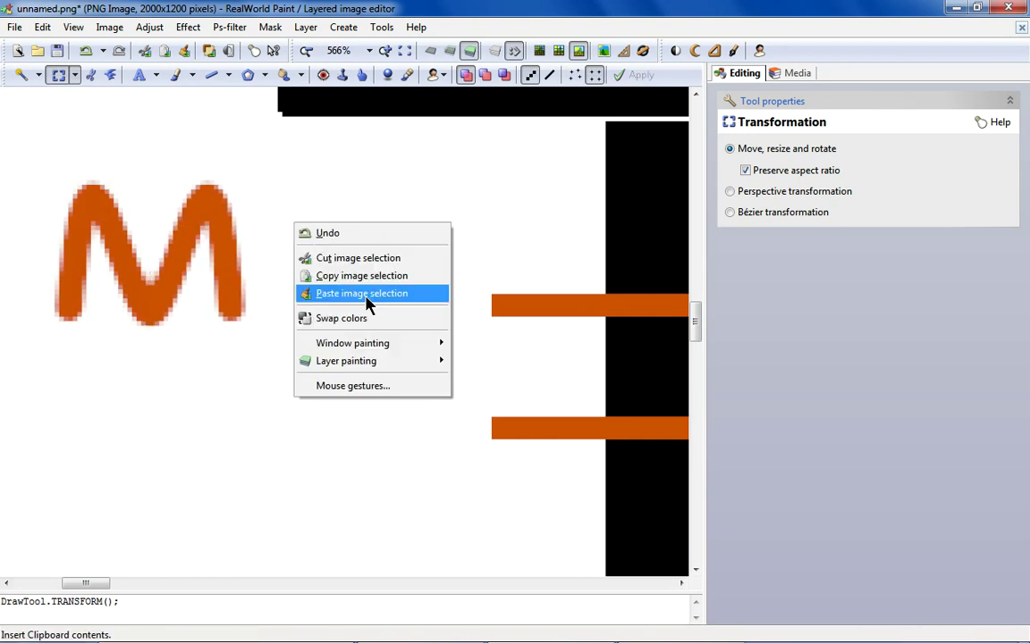
left_click(332, 264)
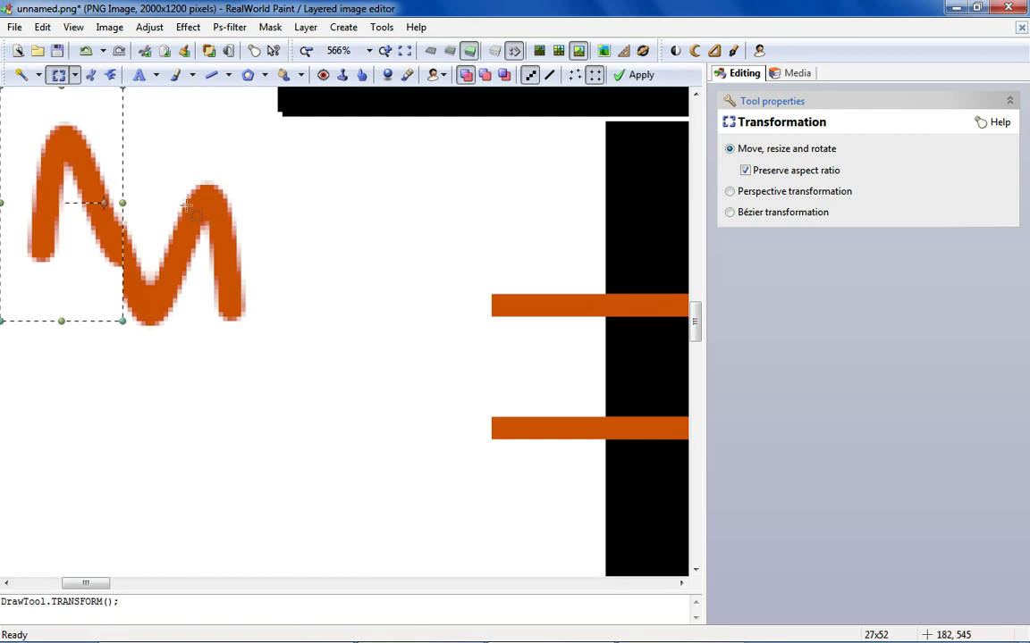
right_click(68, 187)
left_click(117, 259)
right_click(67, 185)
left_click(130, 274)
left_click_drag(88, 222, 261, 252)
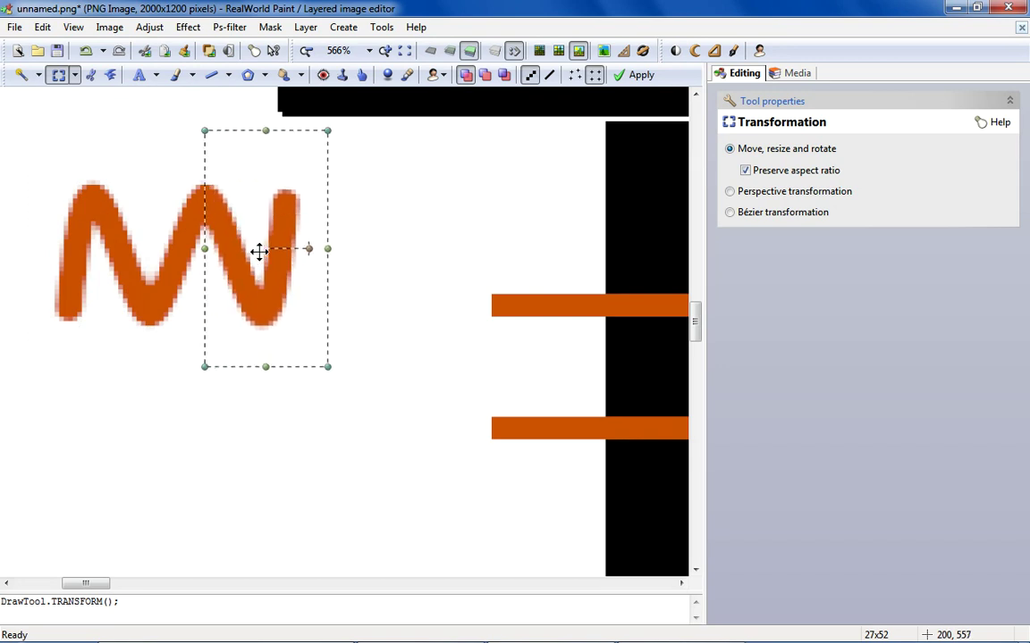
scroll(258, 252, "down", 1)
key("Return")
Cut out the zigzag's final upstroke, a 20 × 42 px area starting at its last lower bend.
scroll(152, 196, "up", 2)
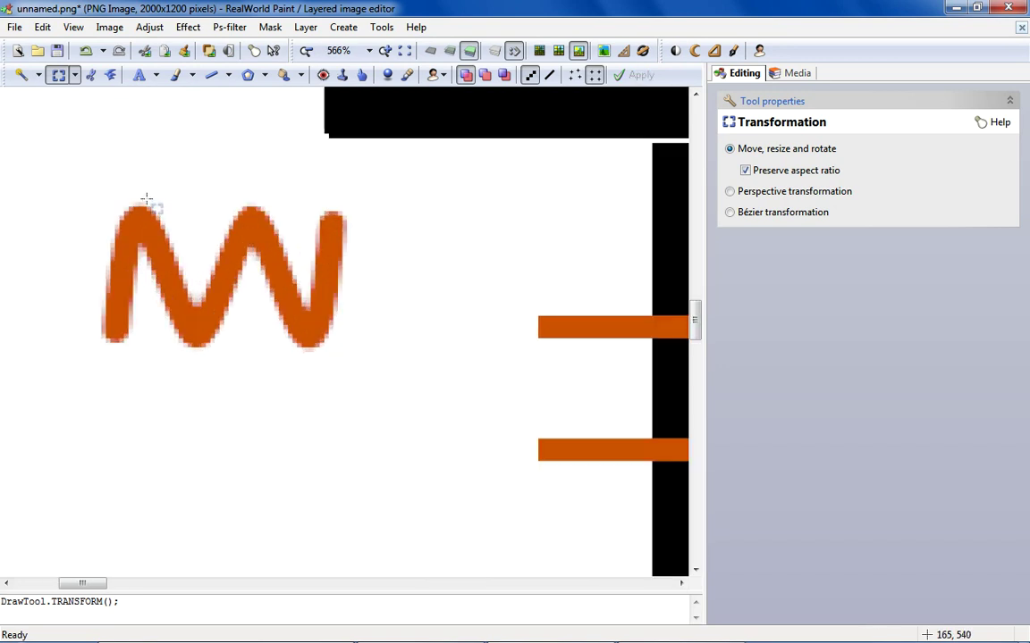
scroll(206, 210, "down", 1)
left_click_drag(428, 193, 336, 384)
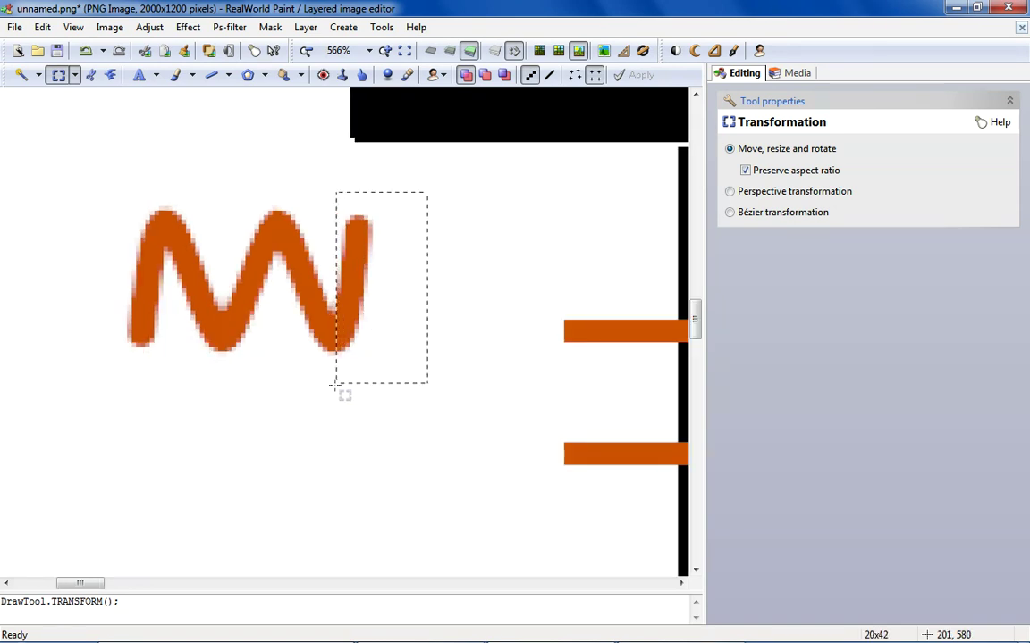
right_click(372, 274)
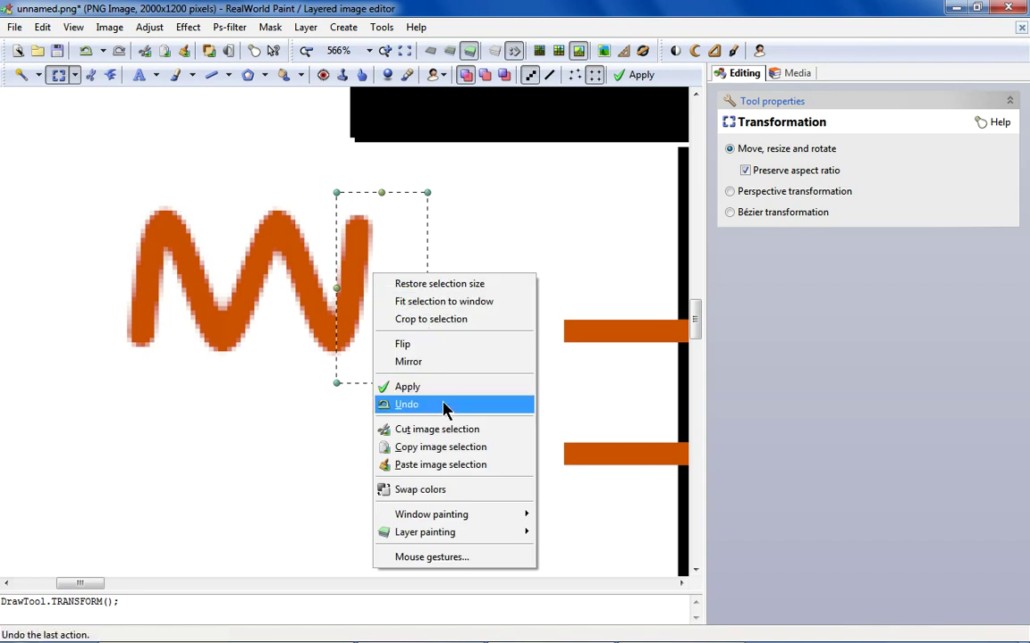
left_click(447, 430)
Move the remaining zigzag, a 58 × 47 px area, against the stem's edge so it meets the upper wire.
left_click_drag(73, 183, 346, 407)
left_click_drag(278, 337, 618, 337)
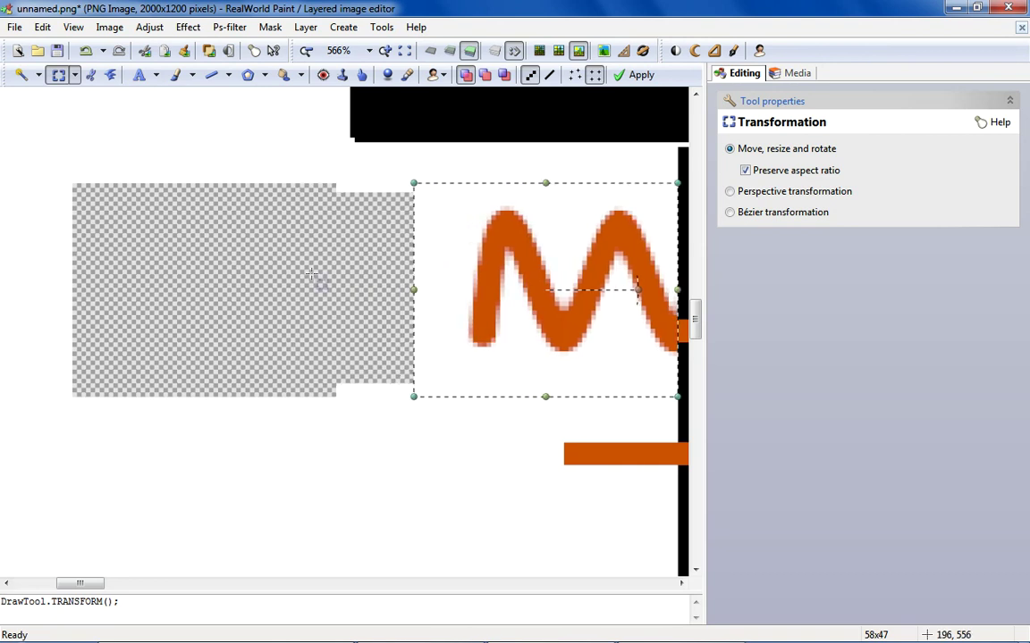
scroll(311, 275, "down", 3)
scroll(401, 275, "up", 3)
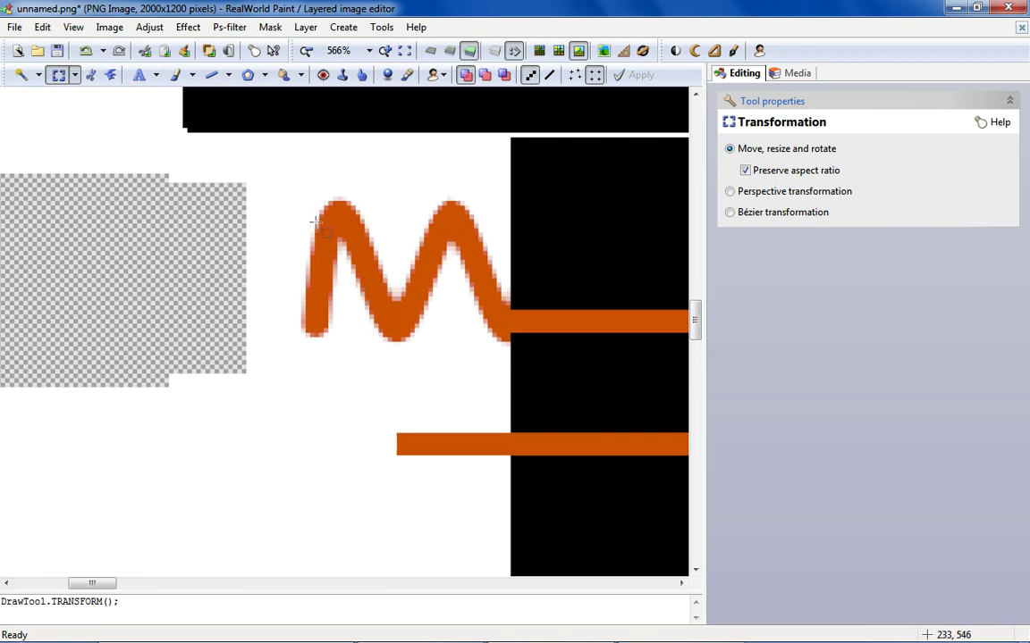
Copy and paste a 49 × 44 px area of the zigzag and place the copy to extend it leftward by one more peak.
left_click_drag(229, 165, 494, 355)
scroll(432, 361, "up", 2)
scroll(488, 361, "down", 1)
right_click(341, 196)
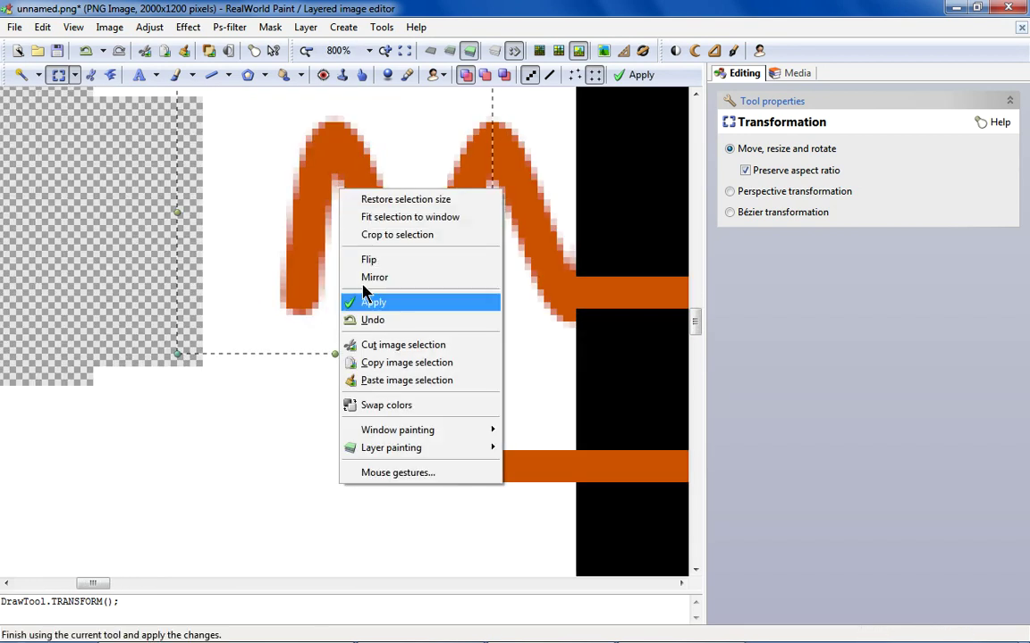
left_click(391, 361)
right_click(89, 213)
left_click(173, 407)
left_click_drag(168, 237, 204, 217)
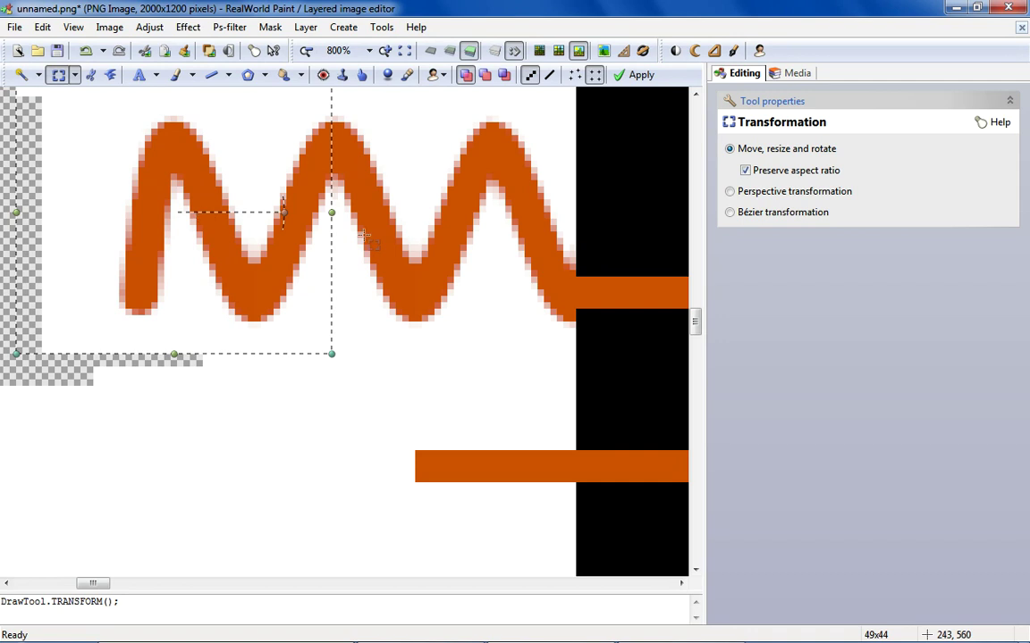
scroll(364, 235, "down", 3)
Flood fill the transparent area vacated by the zigzag with FFFFFF.
left_click(284, 74)
left_click(127, 281)
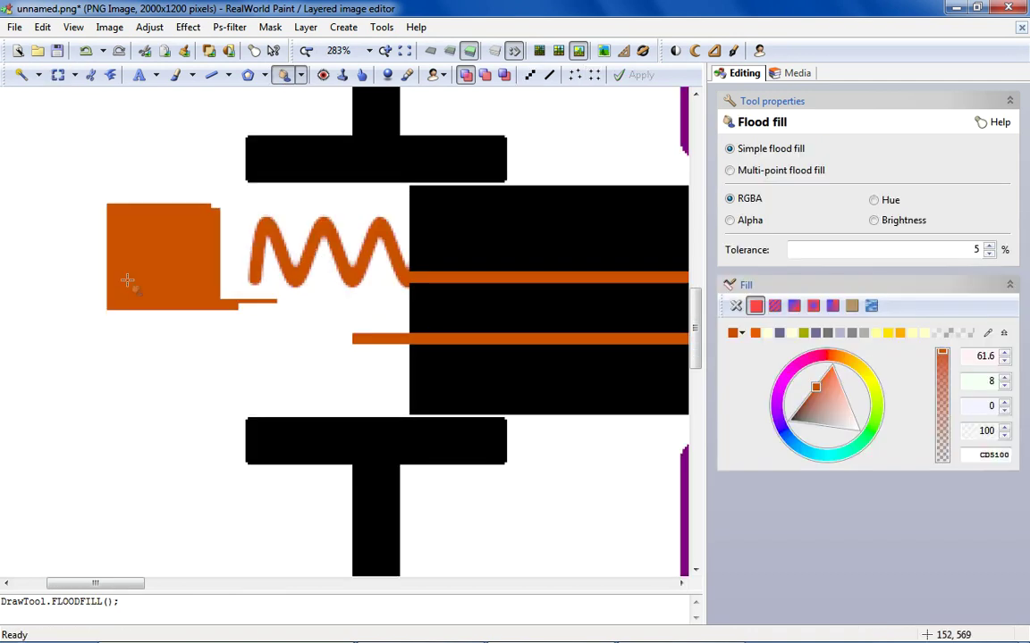
left_click(741, 333)
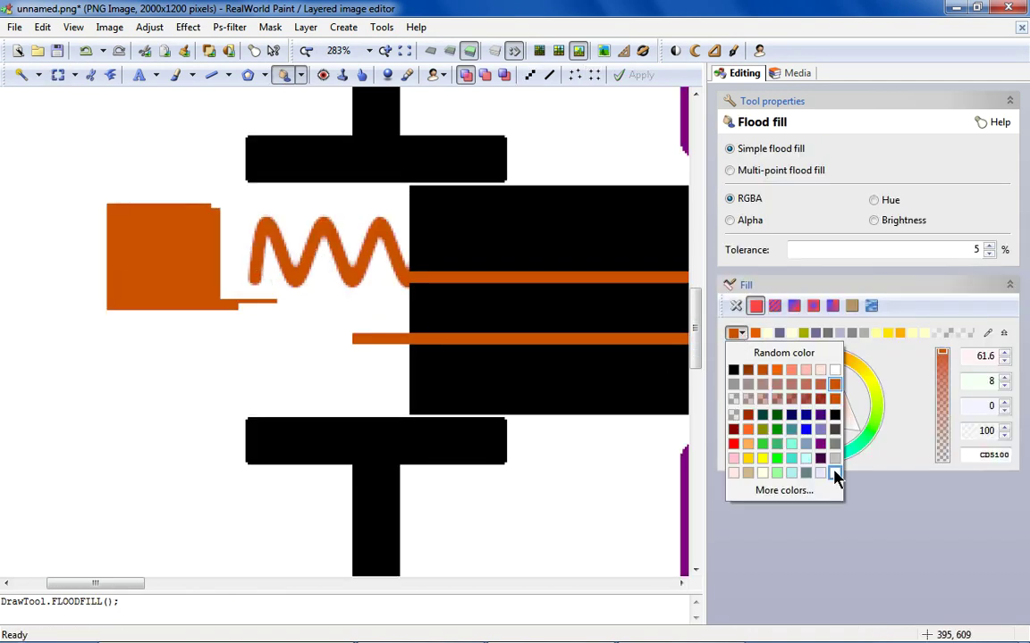
left_click(834, 474)
left_click(195, 255)
Copy the whole zigzag up to the stem's edge, an 87 × 38 px area, and paste it.
left_click(58, 74)
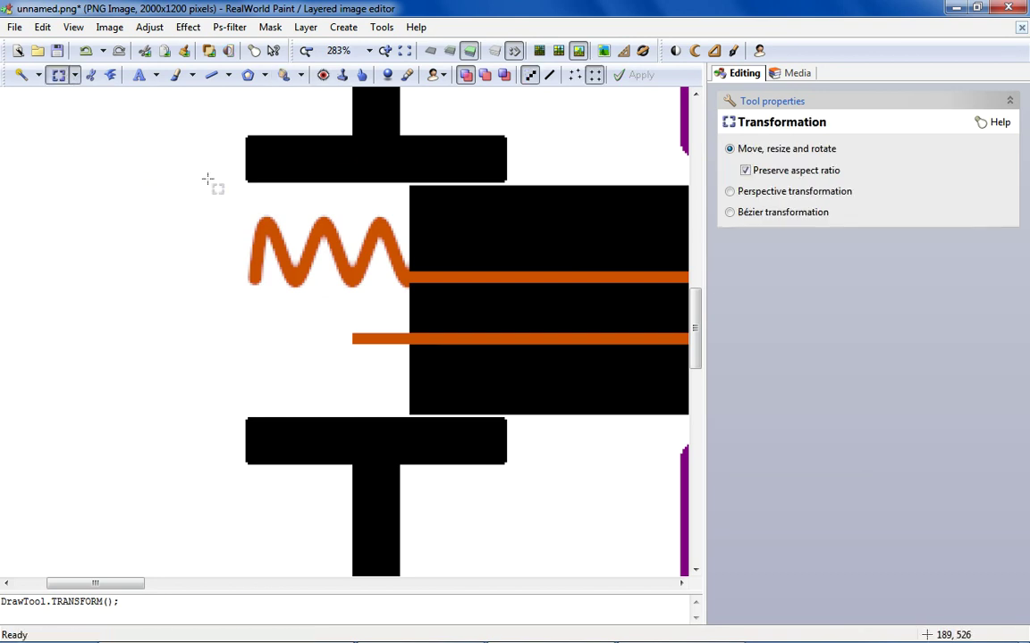
scroll(208, 180, "up", 1)
left_click_drag(152, 202, 548, 367)
scroll(549, 367, "up", 1)
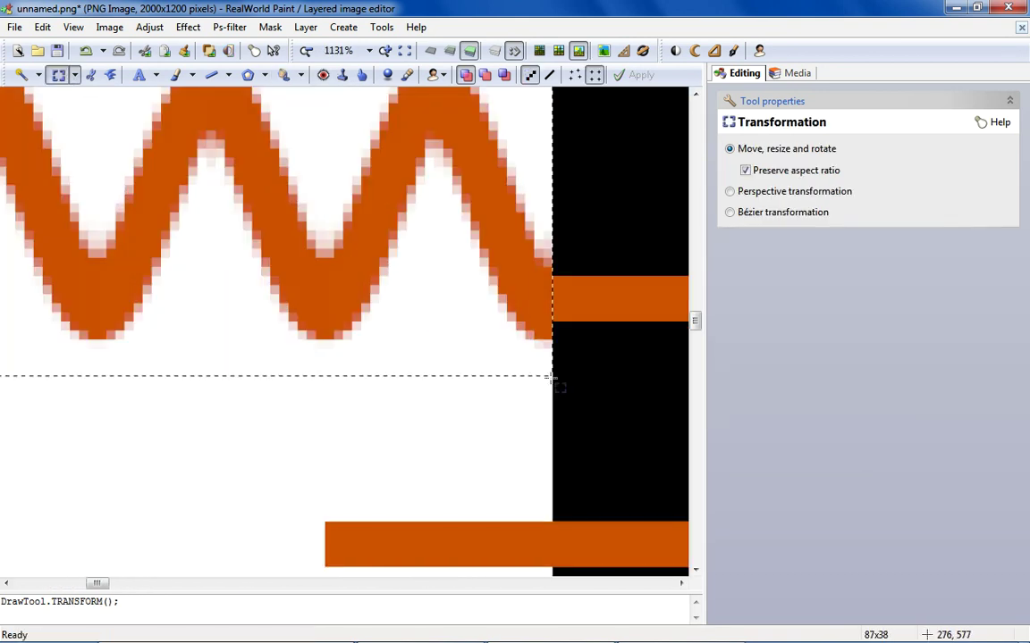
right_click(459, 269)
left_click(554, 437)
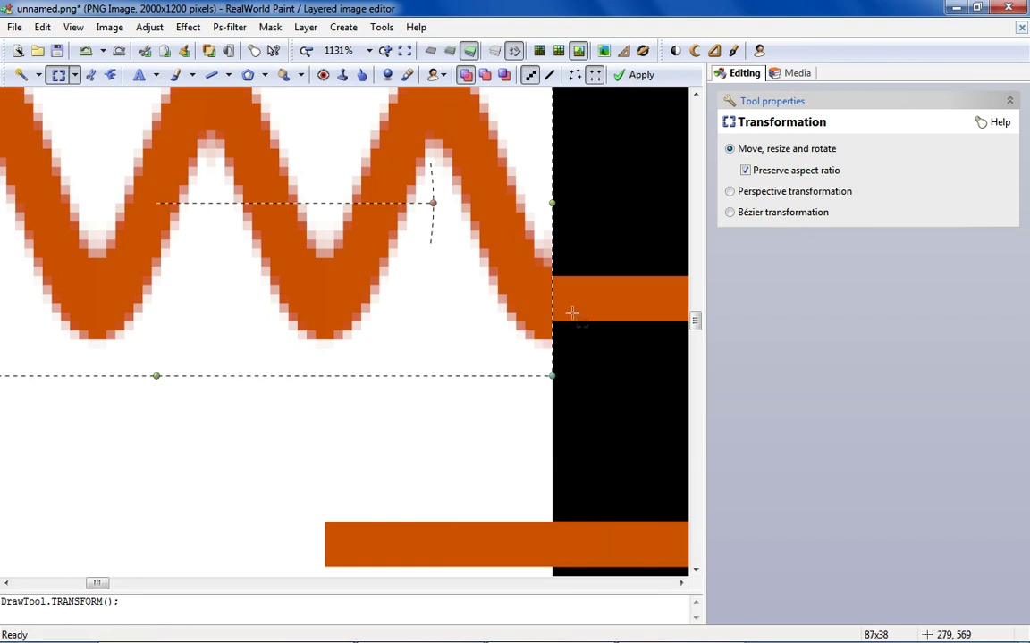
right_click(588, 289)
left_click(655, 478)
Flip the pasted zigzag vertically and place it against the stem's edge so it meets the lower wire.
left_click_drag(420, 241, 131, 398)
scroll(118, 335, "down", 1)
right_click(131, 399)
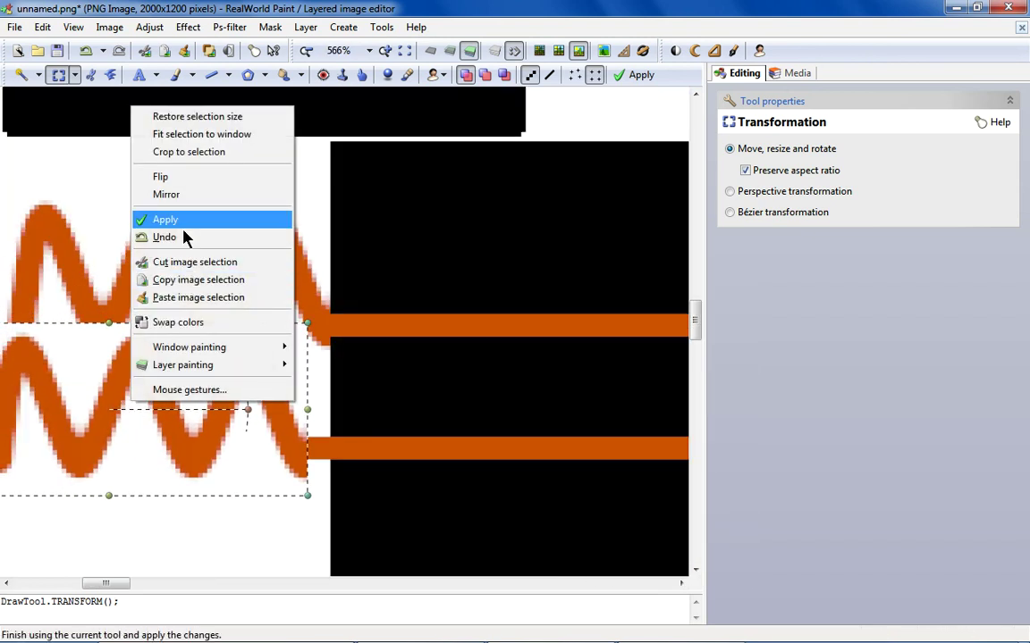
left_click(188, 178)
left_click_drag(198, 387, 220, 474)
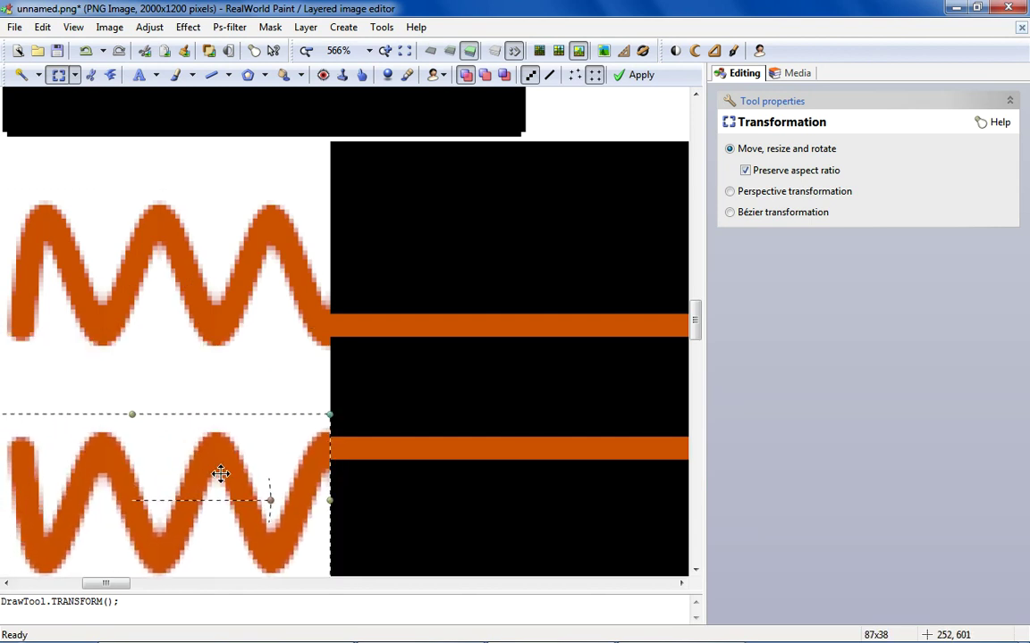
Fine-tune the flipped zigzag's position so it meets the lower wire at the stem's edge, and apply it.
left_click_drag(221, 476, 224, 474)
scroll(221, 465, "down", 4)
scroll(240, 476, "up", 2)
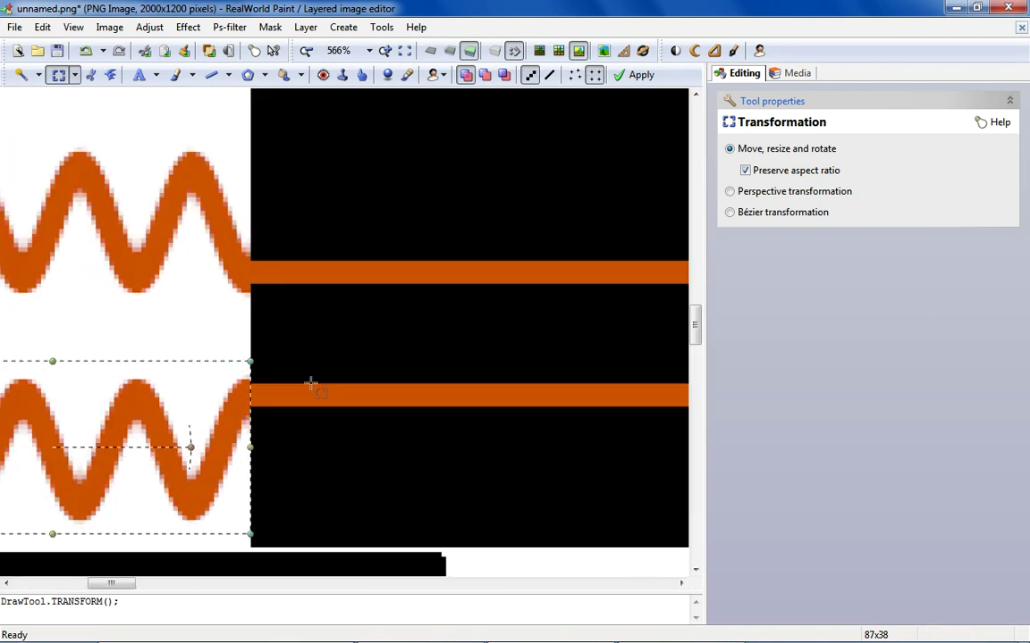
scroll(214, 395, "up", 4)
scroll(208, 392, "down", 1)
scroll(208, 391, "down", 1)
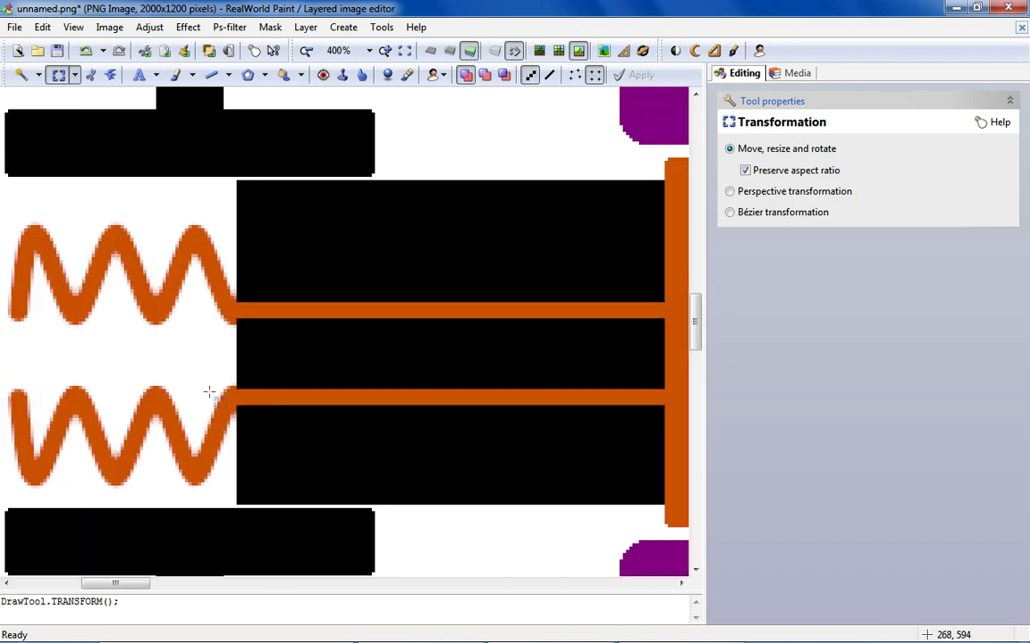
Draw a short vertical 5-pixel line with rounded ends in B4B4CB over the joint between the upper zigzag and upper wire.
scroll(206, 382, "up", 2)
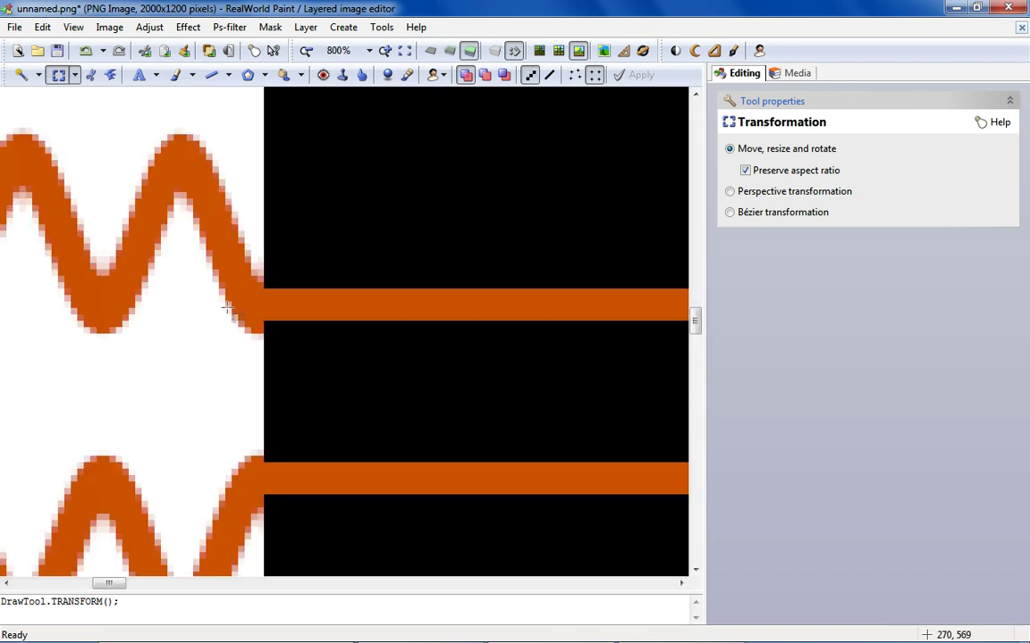
left_click(211, 75)
left_click_drag(275, 276, 273, 325)
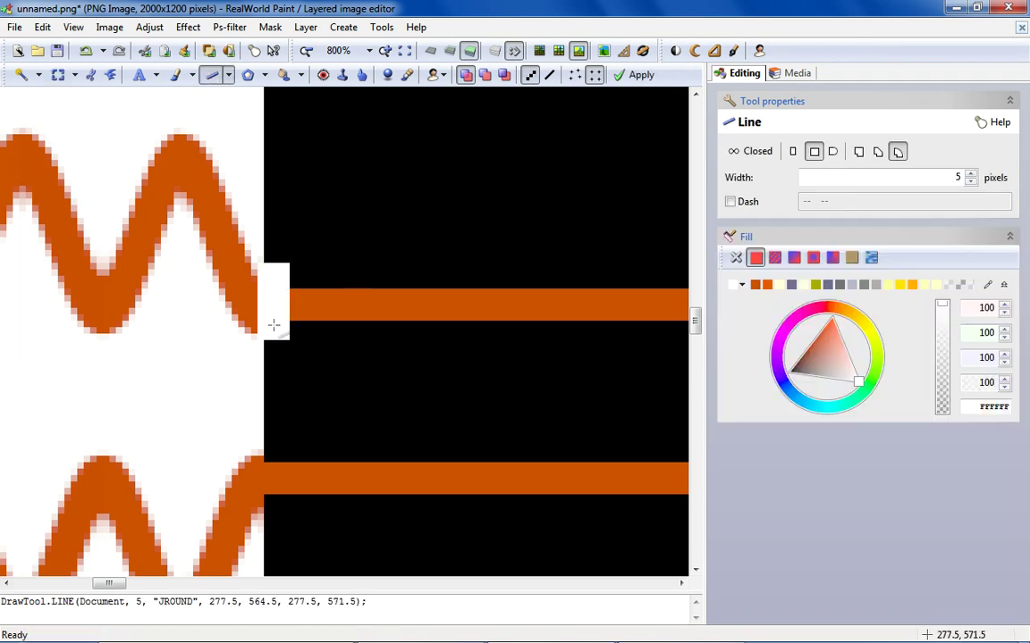
left_click(844, 285)
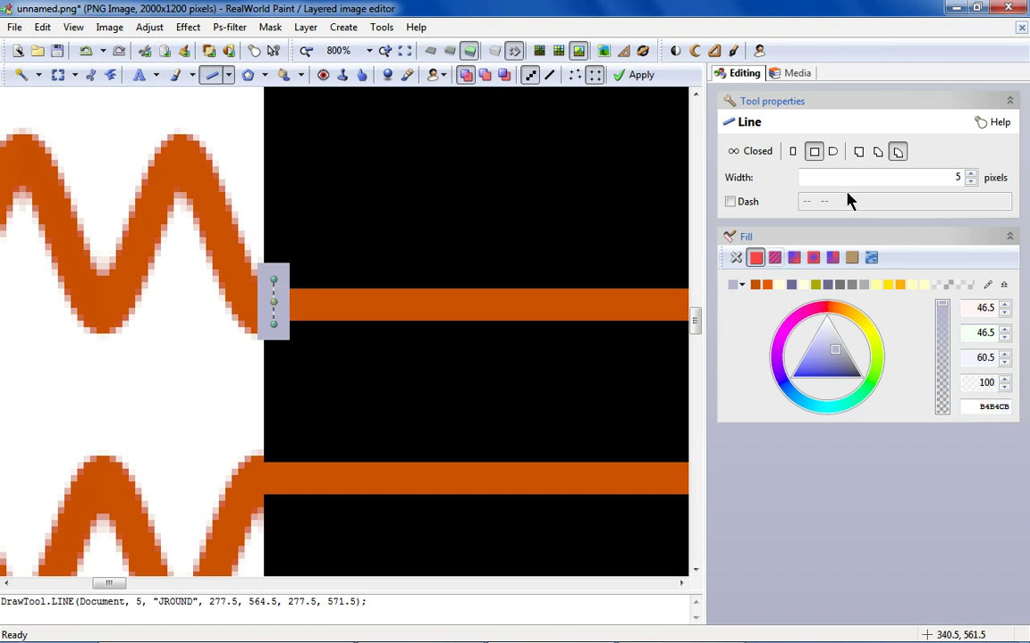
left_click(832, 152)
left_click_drag(272, 294, 267, 300)
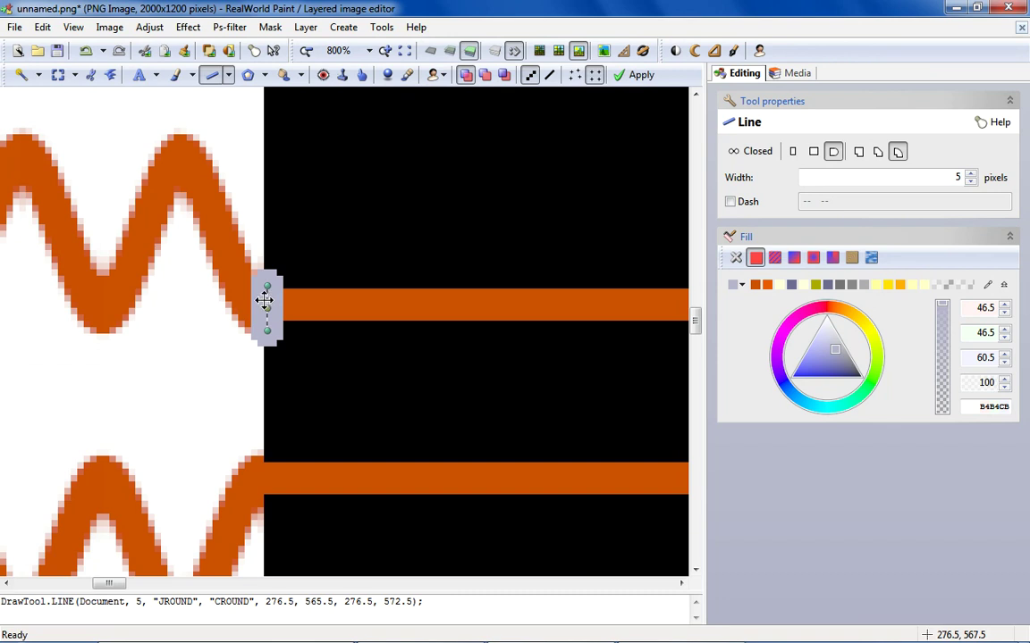
mouse_move(265, 300)
left_mouse_down()
mouse_move(250, 295)
mouse_move(267, 296)
left_mouse_up()
scroll(277, 230, "down", 3)
Draw a matching vertical B4B4CB line over the joint between the lower zigzag and lower wire.
scroll(287, 475, "up", 5)
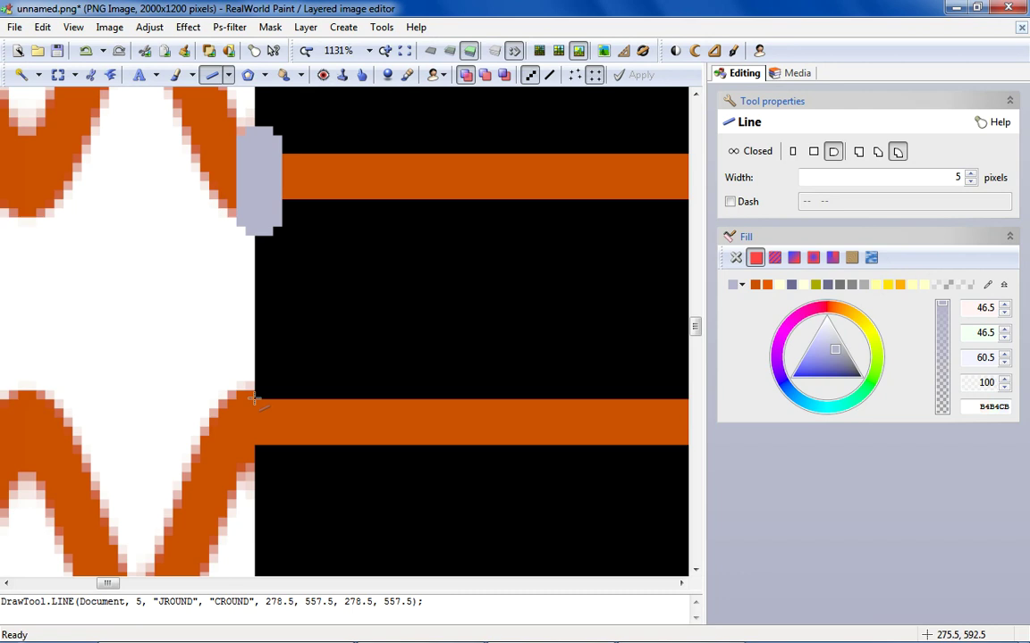
left_click(255, 416)
left_click(86, 50)
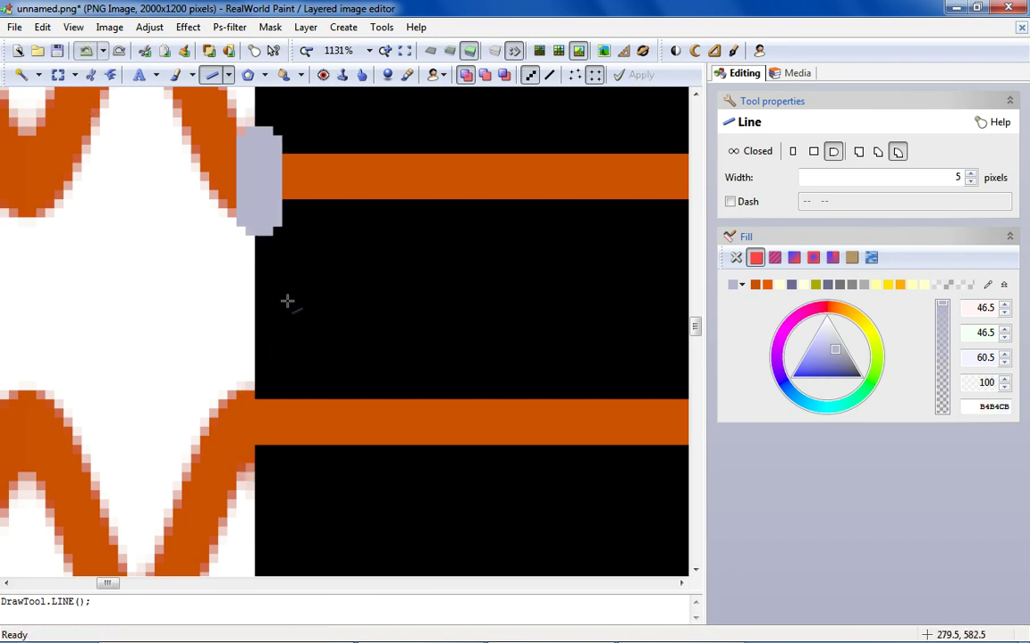
mouse_move(261, 381)
left_mouse_down()
mouse_move(269, 453)
mouse_move(259, 453)
left_mouse_up()
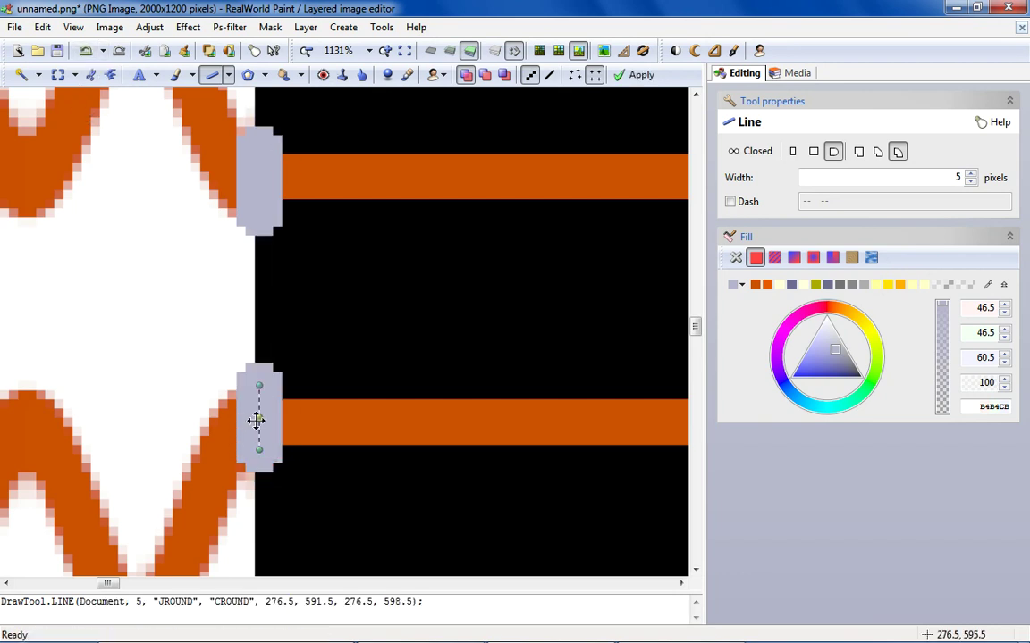
left_click_drag(257, 404, 260, 407)
Undo the stray diagonal line and extend the upper connector slightly upward with another short vertical B4B4CB line.
mouse_move(290, 301)
left_mouse_down()
mouse_move(298, 246)
mouse_move(284, 268)
mouse_move(258, 182)
left_mouse_up()
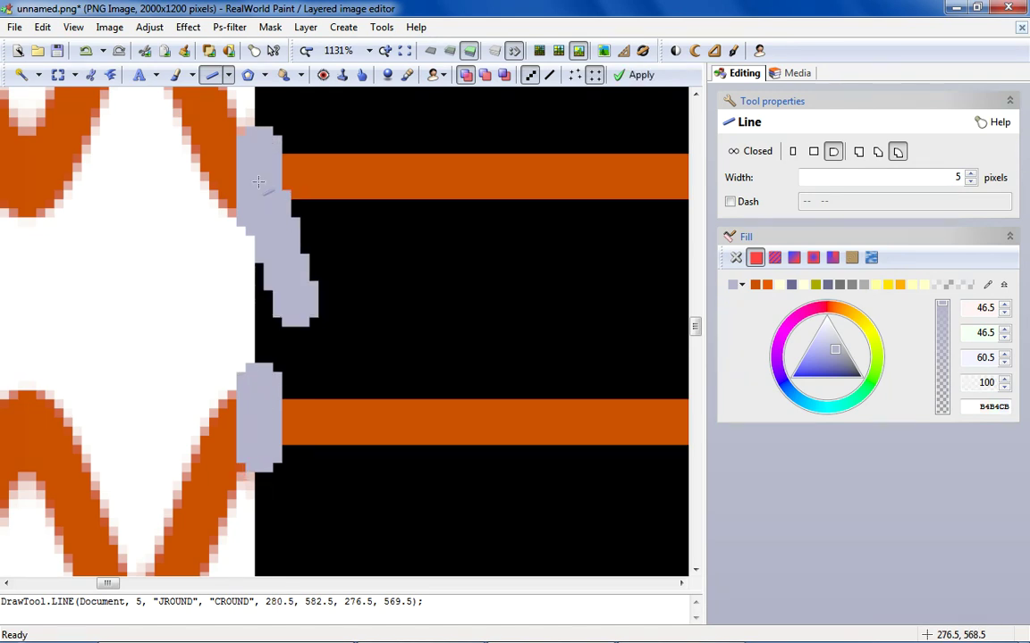
left_click(87, 50)
mouse_move(260, 116)
left_mouse_down()
mouse_move(269, 183)
mouse_move(251, 186)
mouse_move(257, 160)
left_mouse_up()
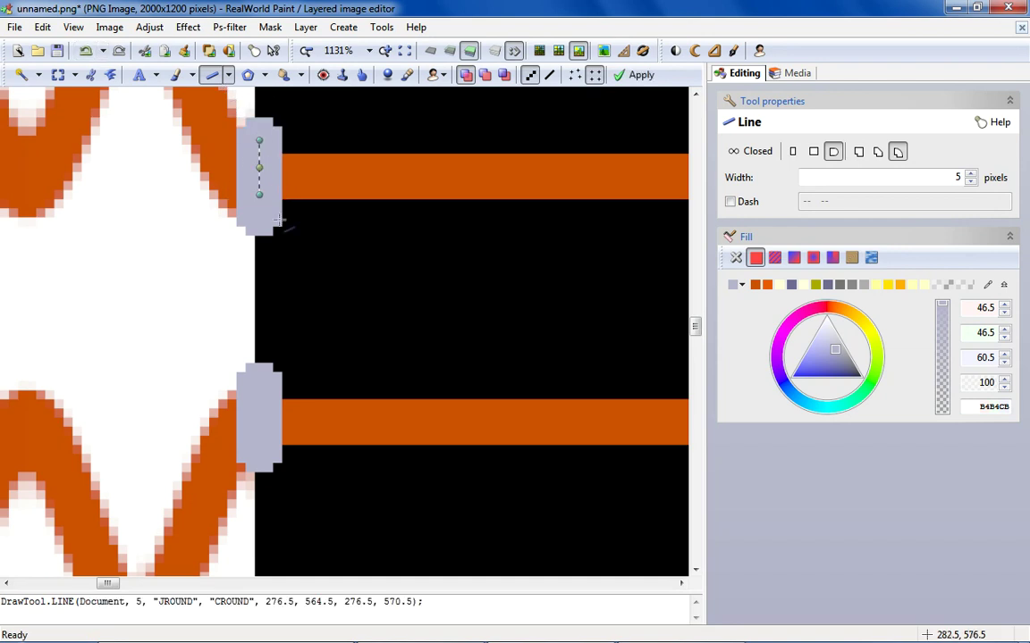
scroll(376, 280, "down", 6)
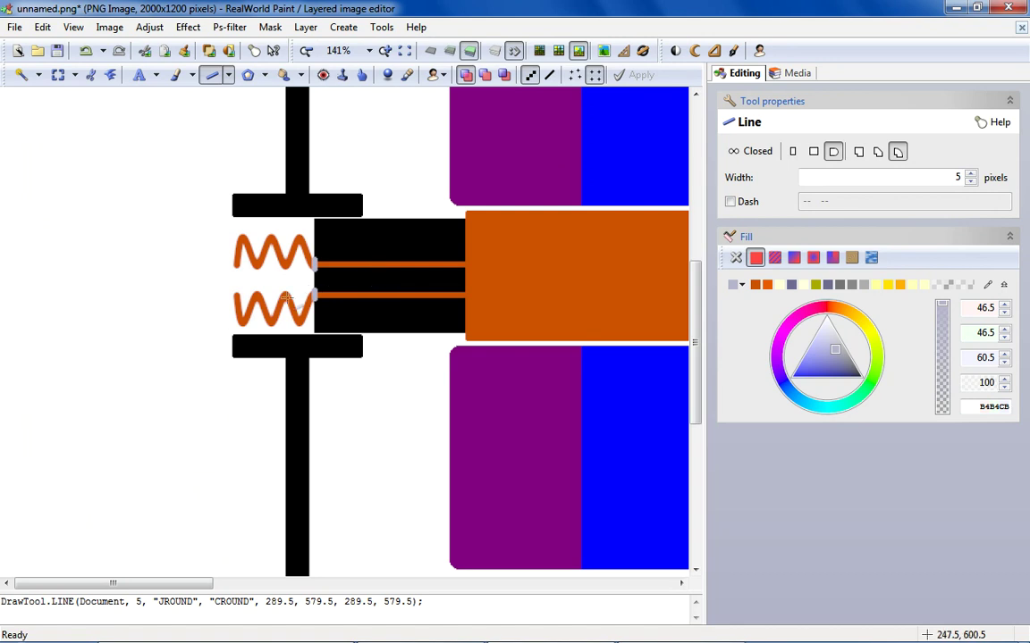
Paste a copy of the 232 × 86 px area with both zigzags, connectors and wires, placing it slightly higher over the original.
scroll(242, 224, "up", 1)
left_click(57, 76)
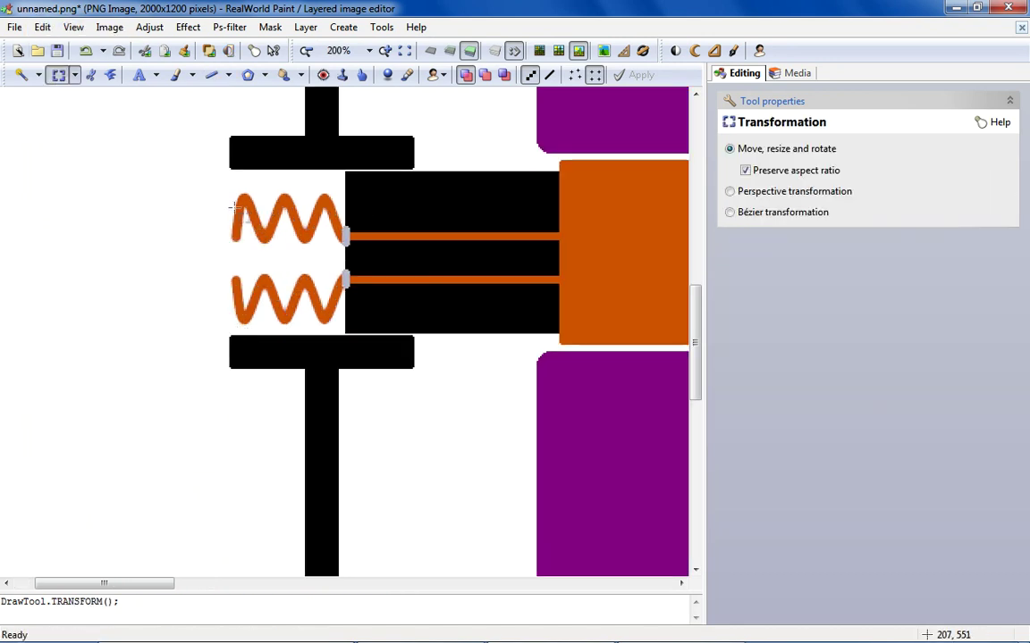
left_click_drag(206, 190, 580, 329)
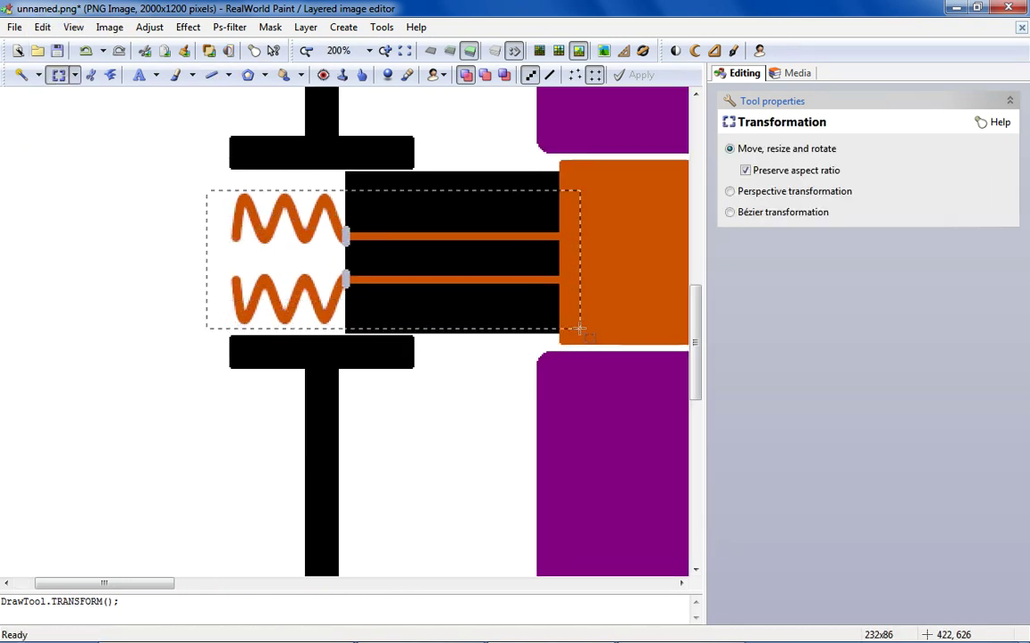
right_click(446, 234)
left_click(559, 394)
right_click(631, 254)
left_click(86, 51)
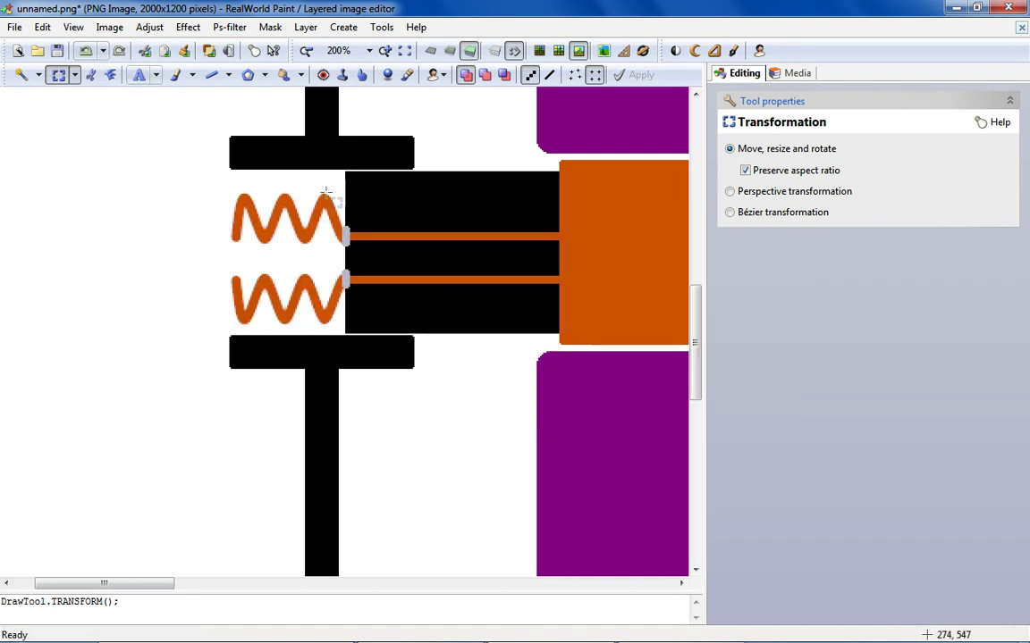
right_click(345, 207)
left_click(420, 273)
left_click_drag(304, 218, 370, 231)
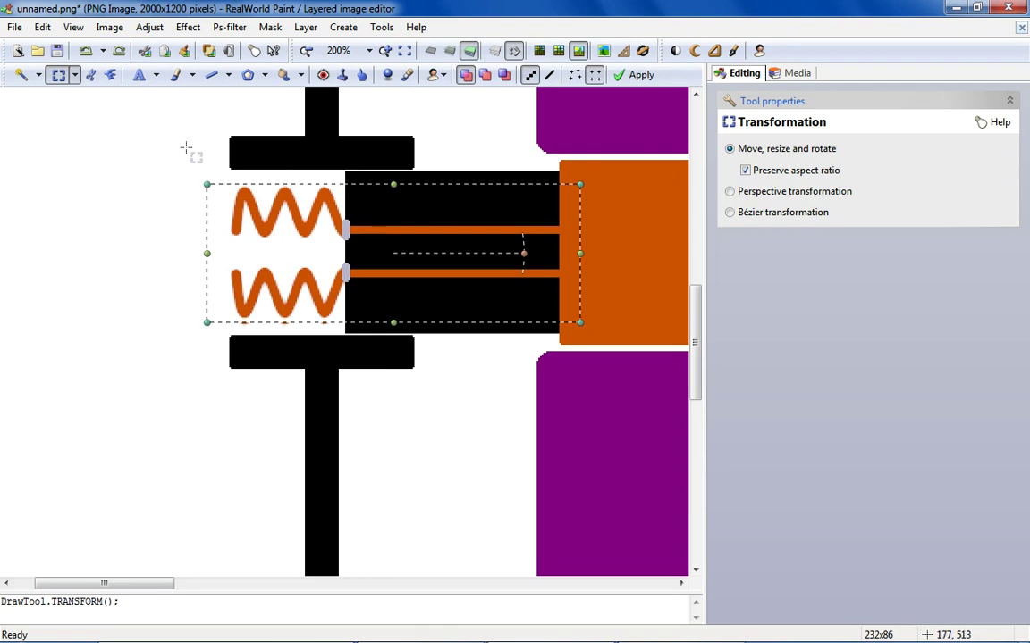
key("Return")
scroll(288, 318, "up", 1)
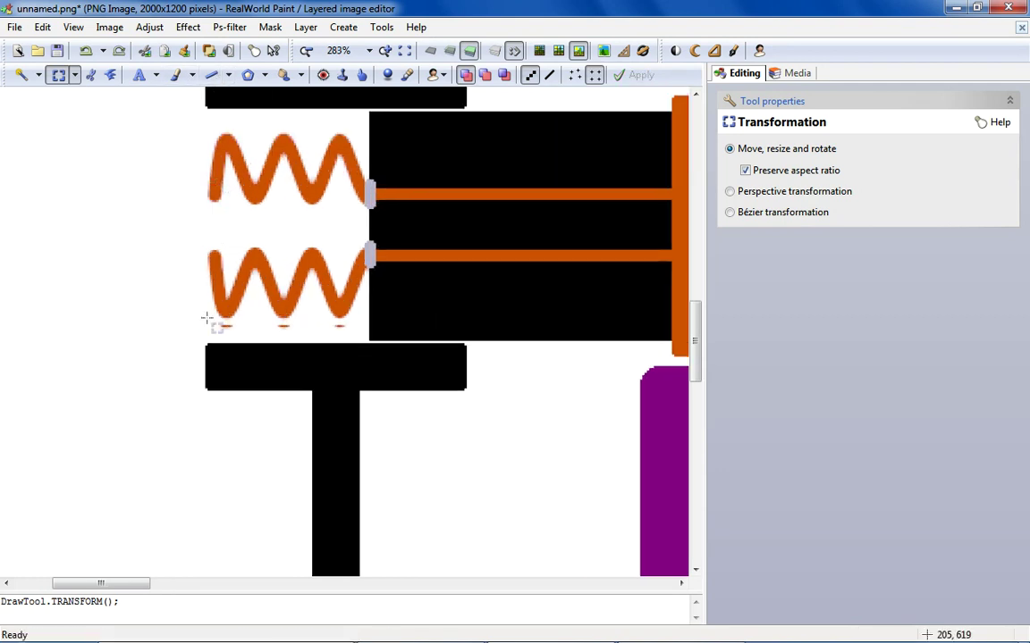
Cut out the strip with leftover orange marks below the lower zigzag and flood fill the gap with FFFFFF.
left_click_drag(206, 322, 355, 338)
right_click(351, 333)
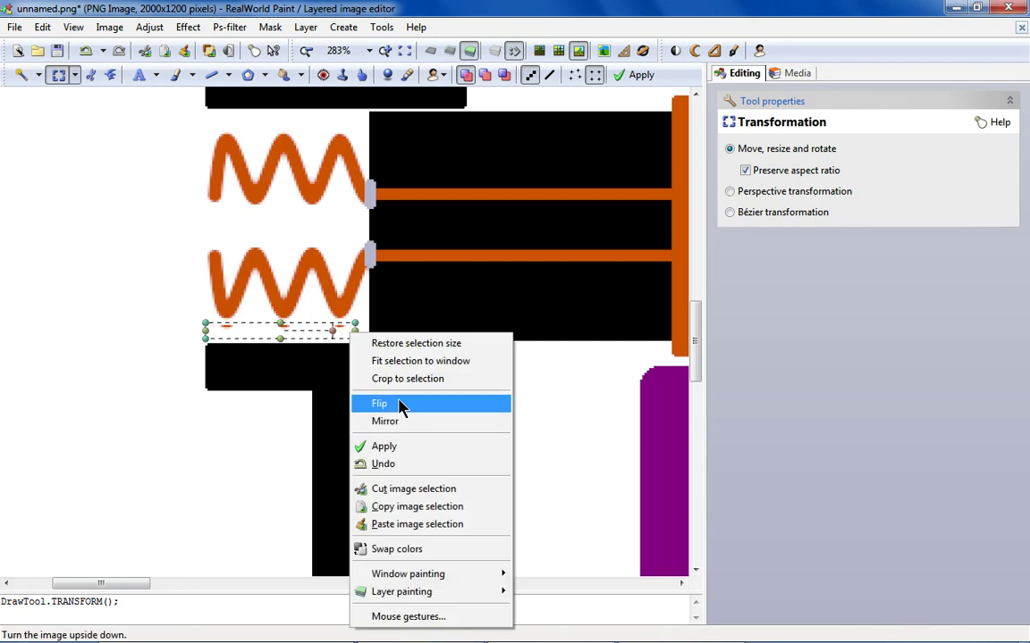
left_click(429, 490)
left_click(283, 75)
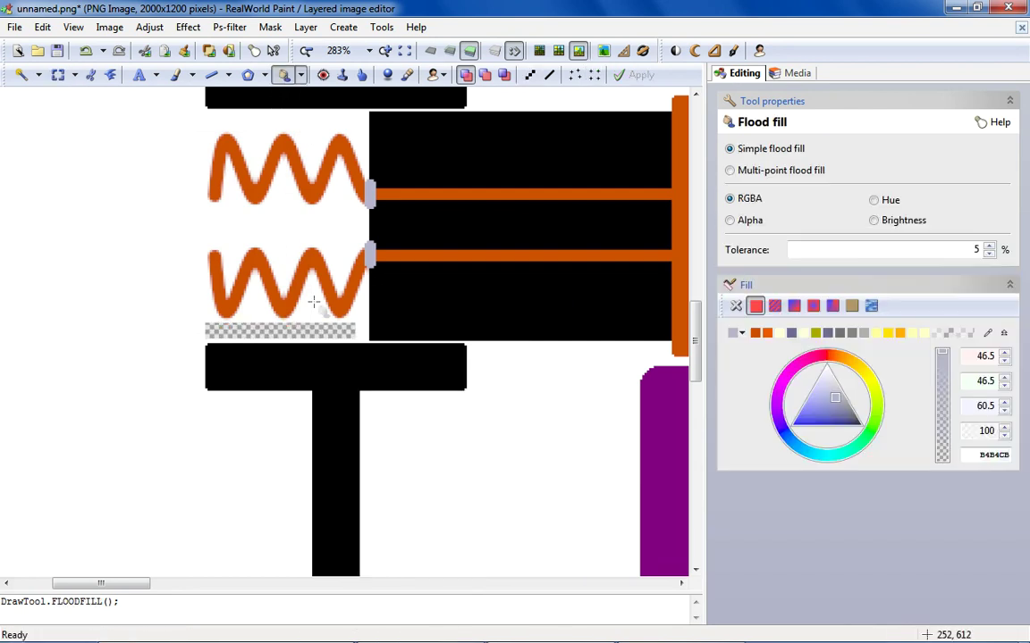
left_click(741, 335)
left_click(834, 466)
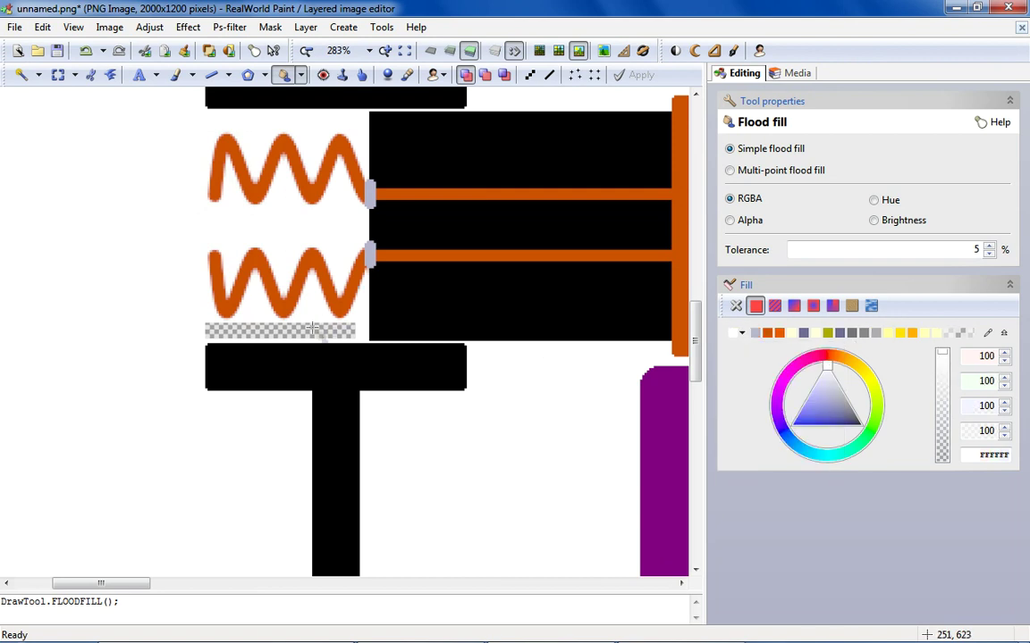
scroll(311, 329, "down", 5)
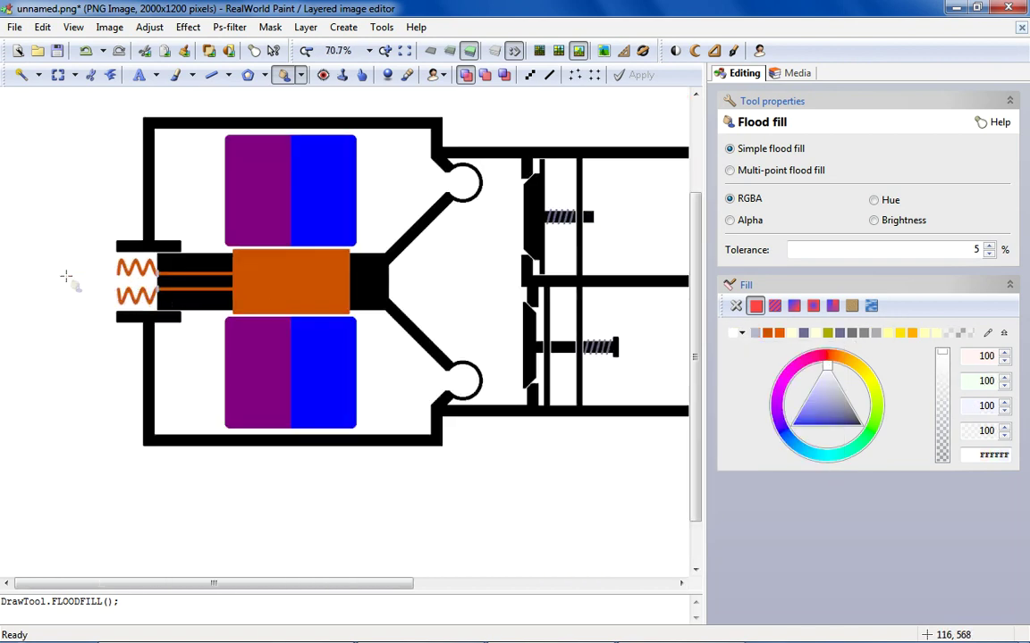
Copy a 78 × 91 px area covering the inner part of both zigzags, their connectors and the stem's edge, and paste it.
scroll(65, 277, "up", 1)
scroll(81, 268, "up", 2)
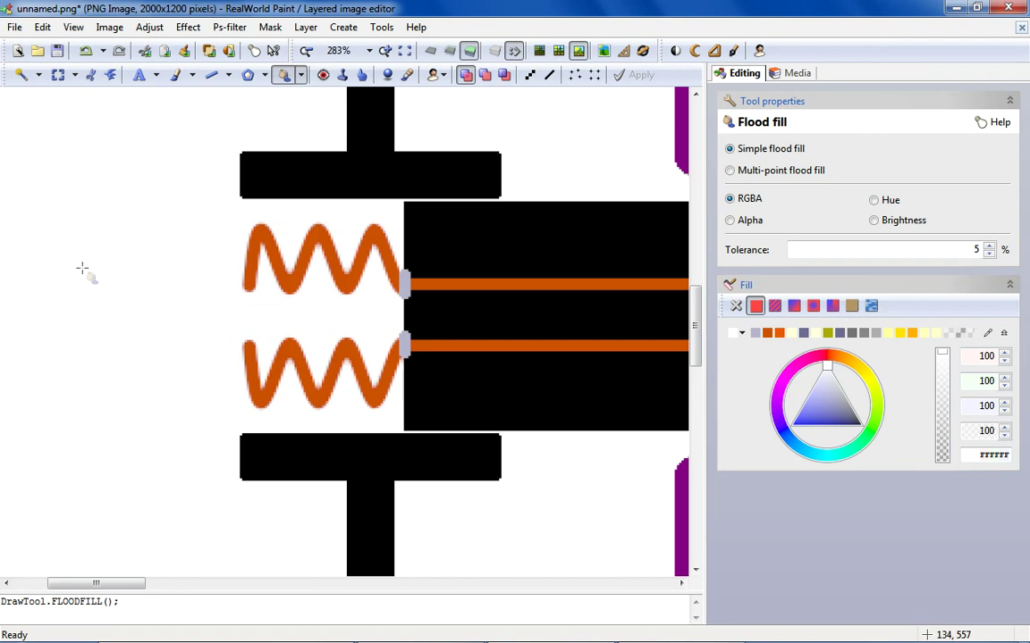
left_click(58, 74)
scroll(284, 235, "up", 4)
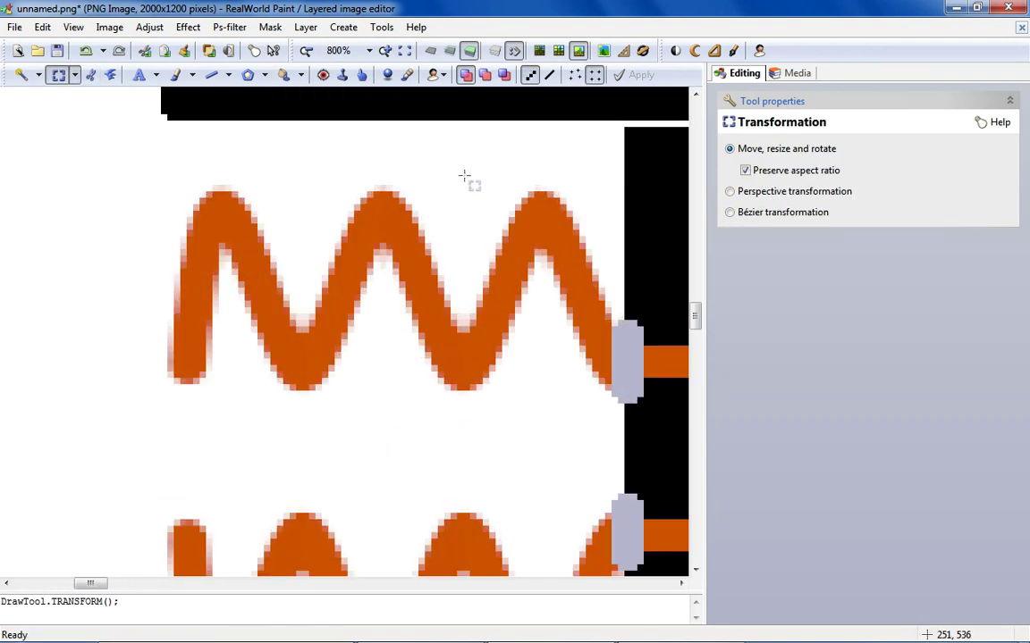
scroll(463, 176, "down", 5)
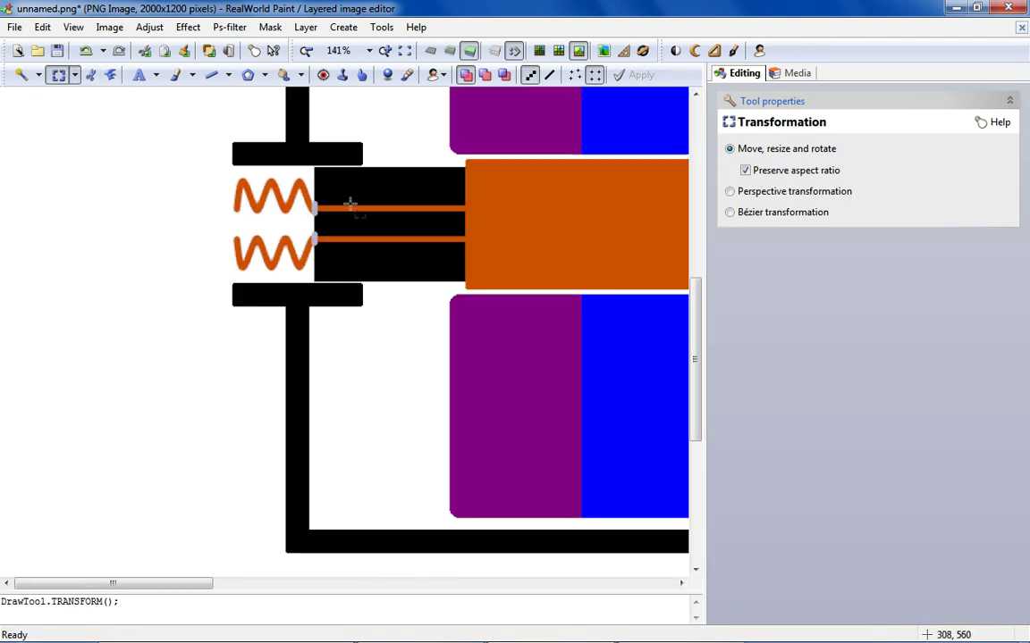
scroll(296, 188, "up", 1)
scroll(281, 182, "down", 2)
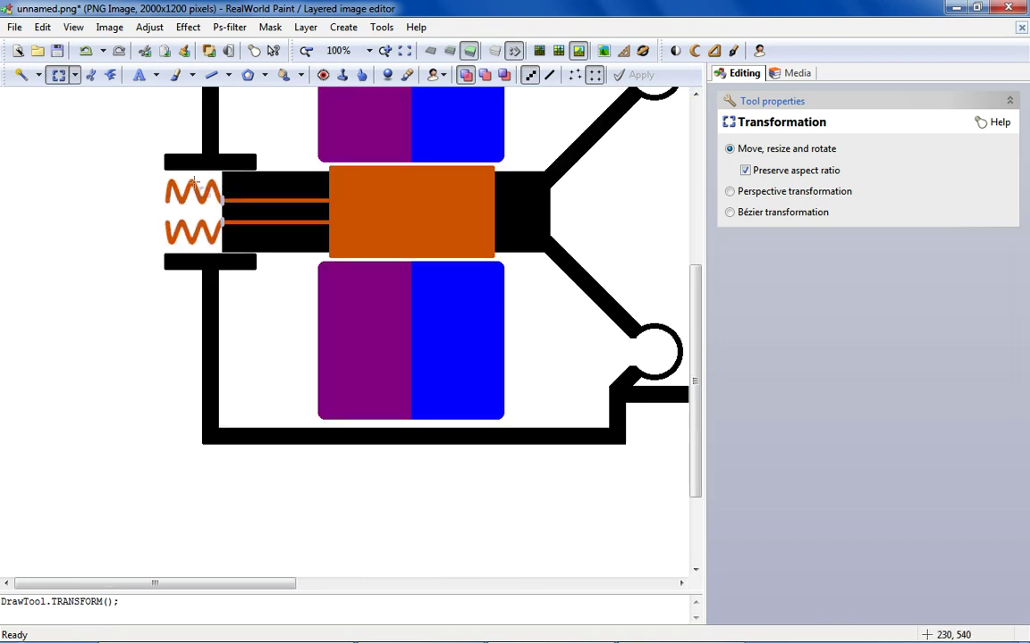
scroll(150, 174, "up", 3)
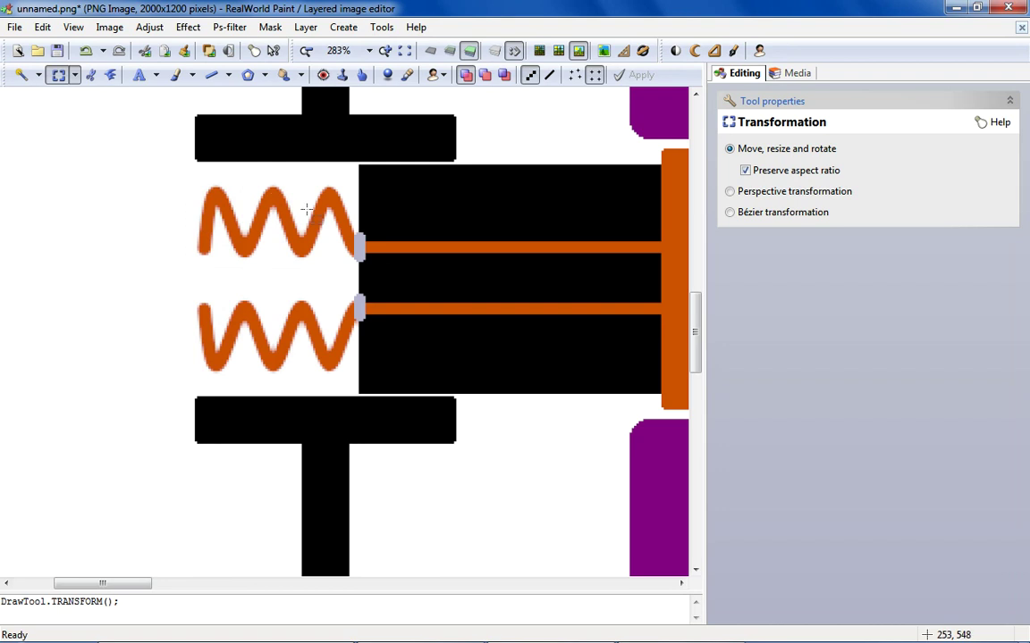
left_click_drag(423, 180, 245, 388)
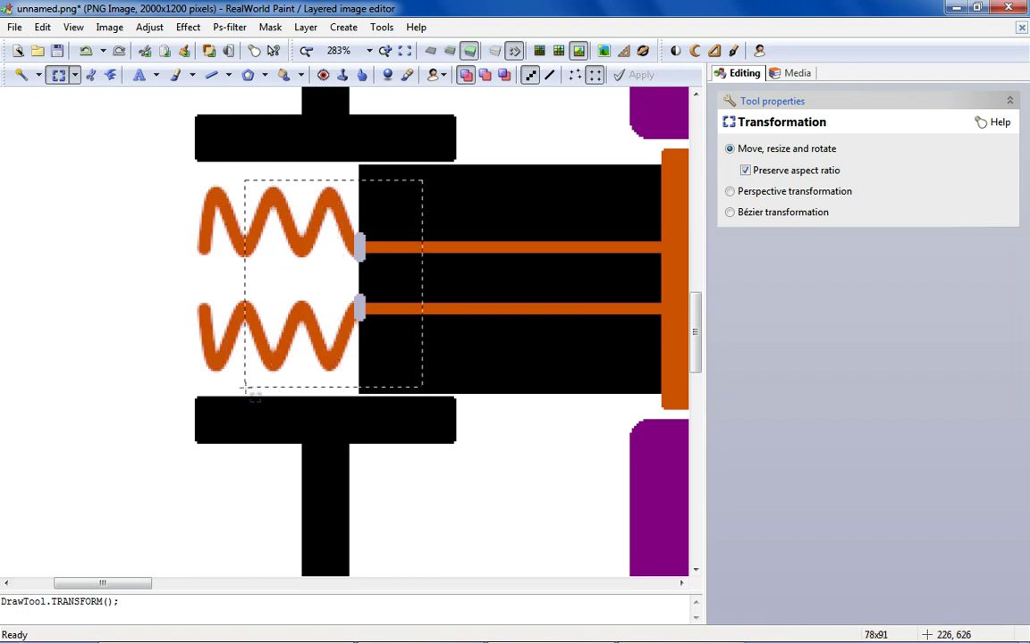
scroll(245, 388, "up", 1)
right_click(294, 284)
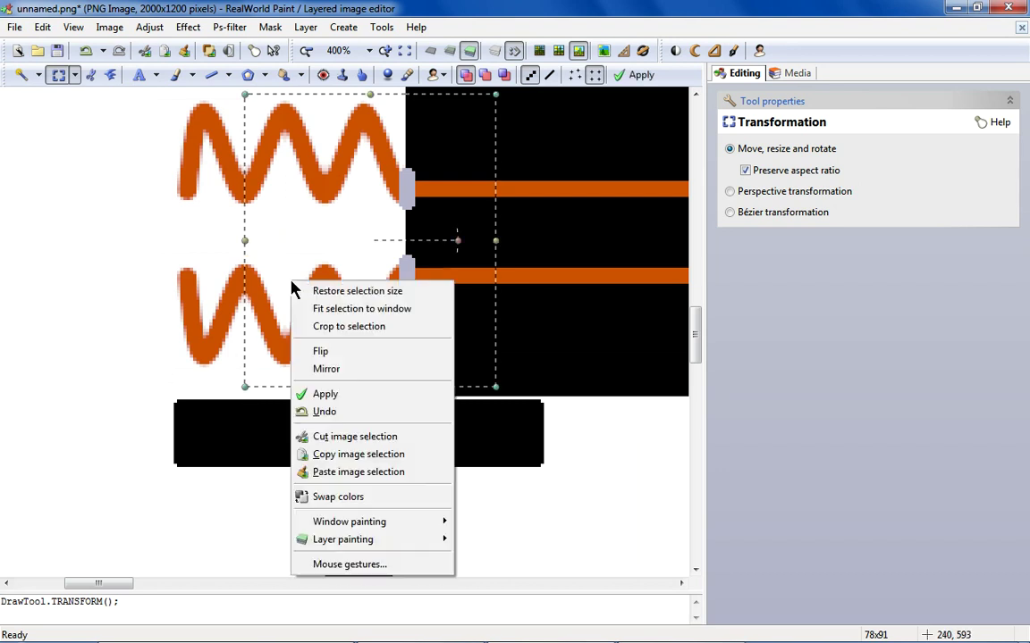
left_click(309, 454)
right_click(549, 243)
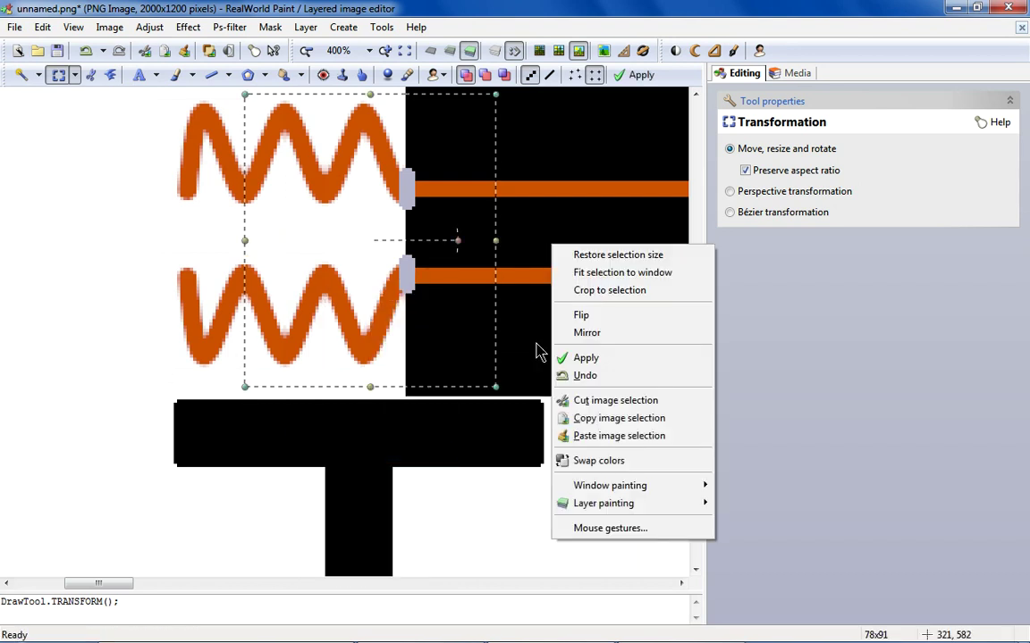
left_click(588, 435)
Mirror the pasted piece and join it to the left of the original zigzags so both coils continue symmetrically.
right_click(94, 186)
left_click(150, 275)
mouse_move(108, 204)
left_mouse_down()
mouse_move(109, 222)
mouse_move(107, 214)
left_mouse_up()
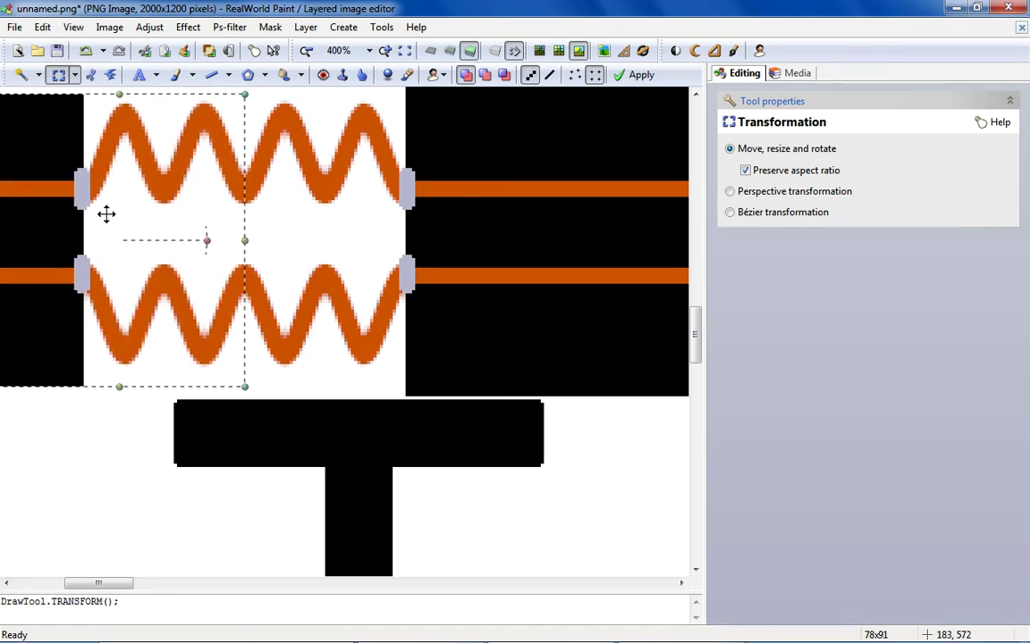
scroll(107, 214, "down", 3)
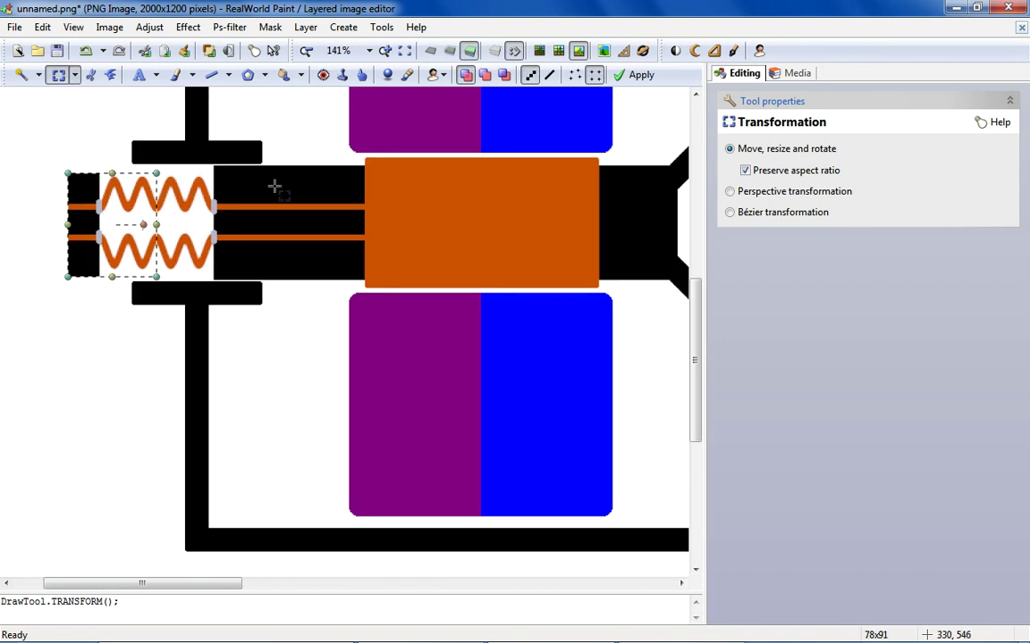
Move the mirrored piece right by one wave so each coil has three peaks between its connectors, and apply it.
scroll(274, 186, "down", 1)
scroll(156, 201, "up", 2)
left_click_drag(157, 201, 196, 198)
scroll(195, 198, "up", 2)
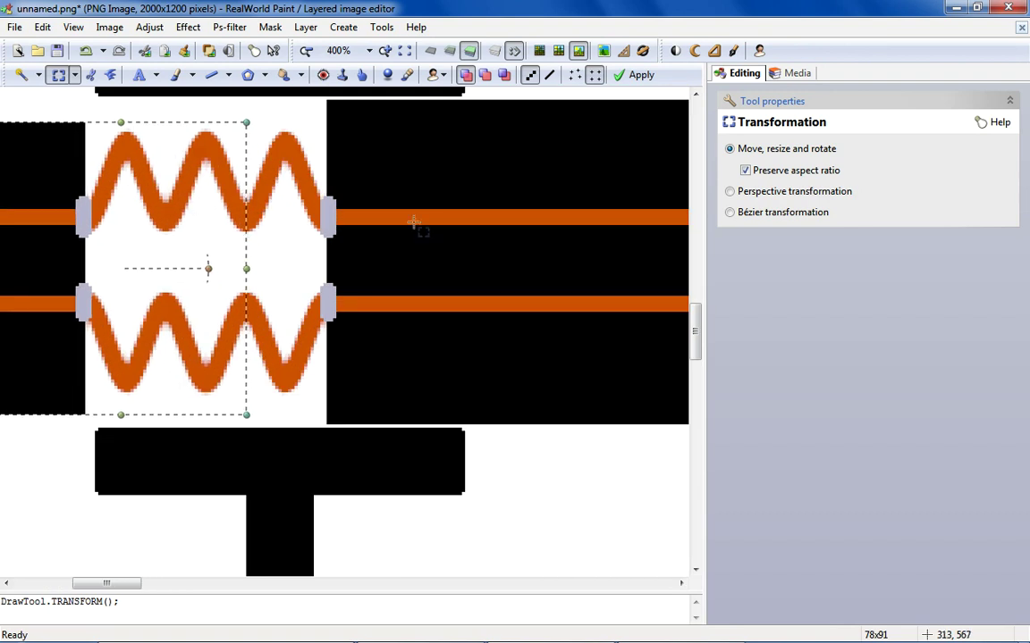
scroll(442, 219, "down", 4)
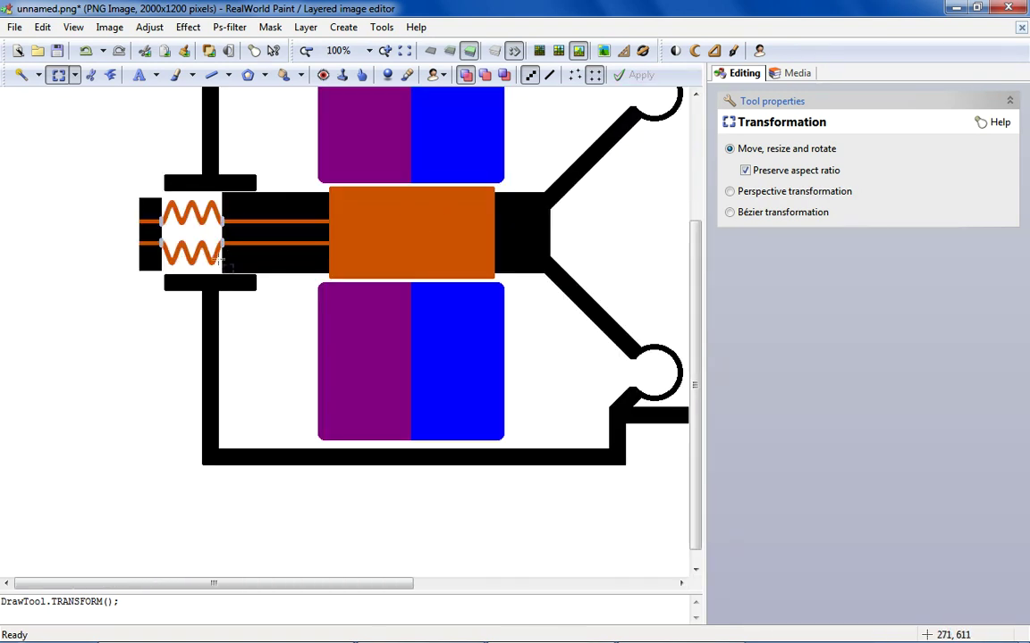
scroll(92, 259, "down", 1)
scroll(46, 230, "up", 3)
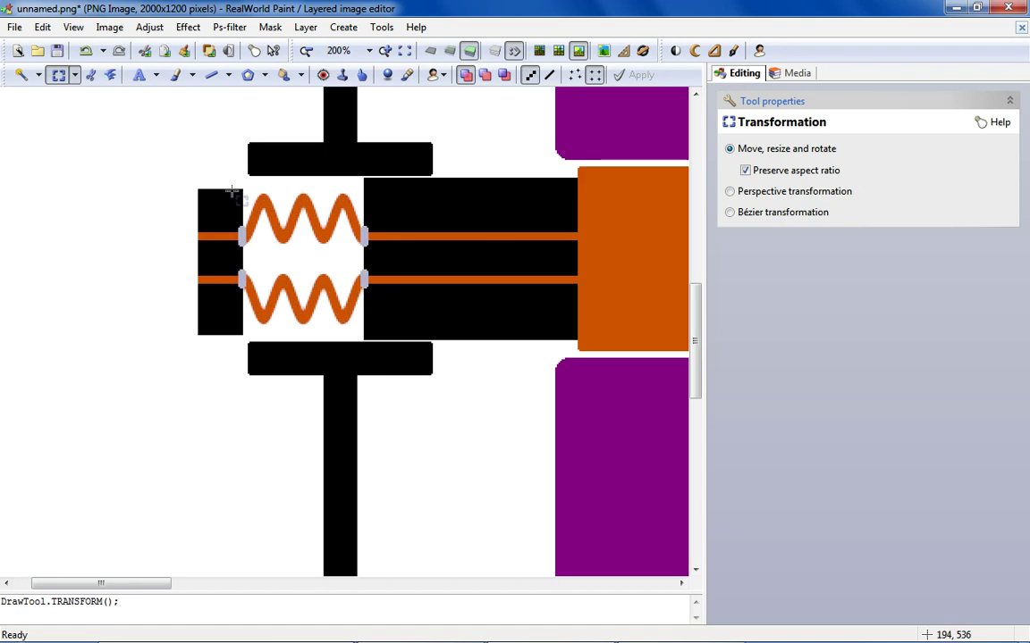
scroll(202, 227, "down", 4)
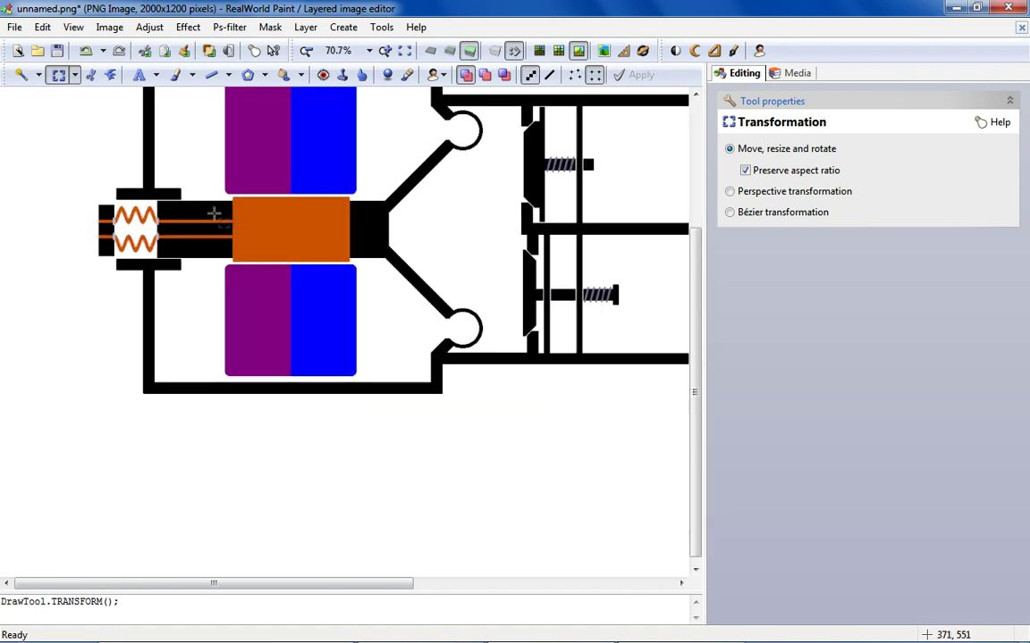
scroll(125, 257, "up", 2)
scroll(49, 304, "down", 1)
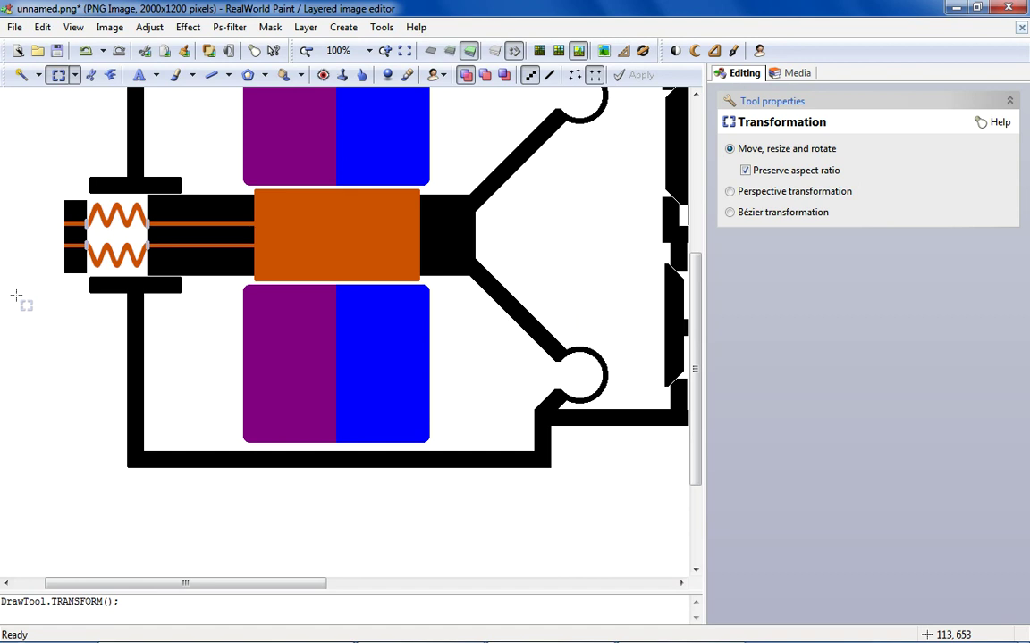
scroll(27, 297, "up", 2)
scroll(112, 262, "up", 1)
scroll(119, 260, "up", 2)
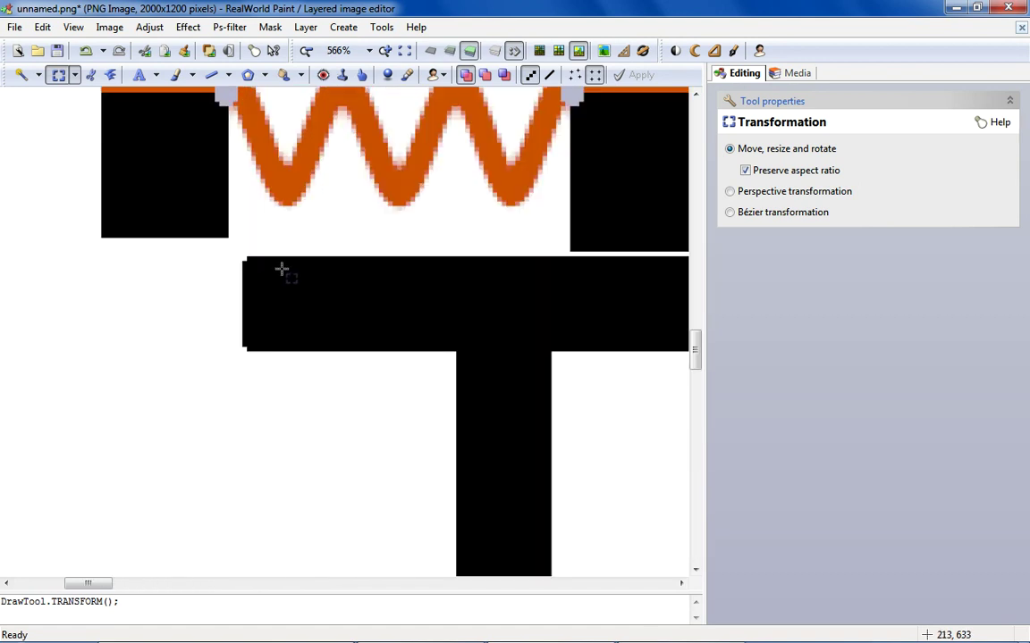
left_click_drag(278, 257, 497, 351)
right_click(462, 412)
left_click(398, 467)
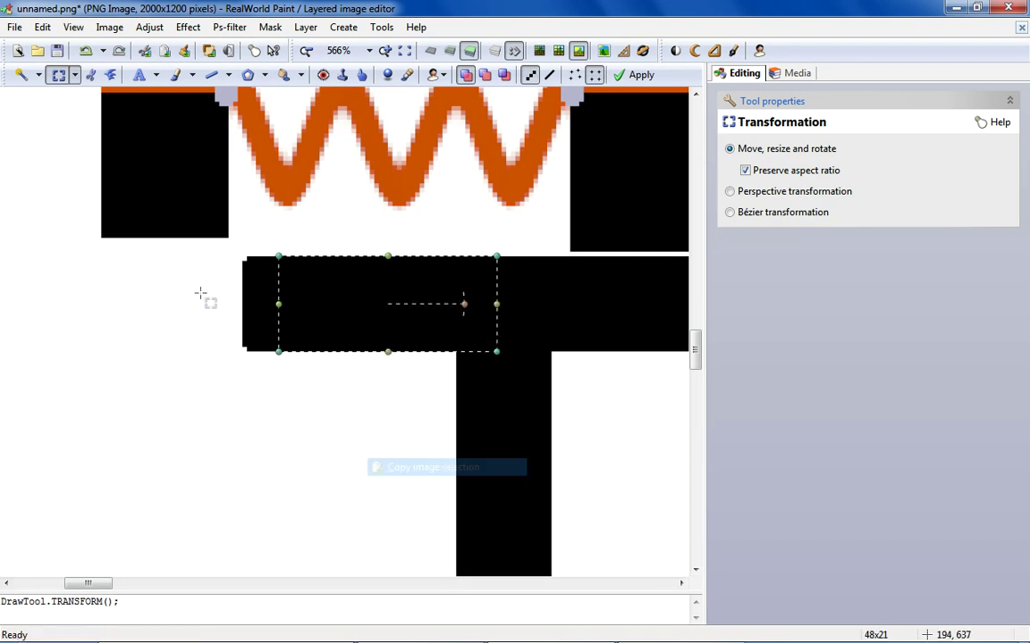
right_click(143, 265)
left_click(259, 246)
Copy the 47 × 21 px outer end of the lower bar and paste it so the bar extends to the outer block's far edge.
left_click_drag(233, 256, 447, 356)
right_click(376, 317)
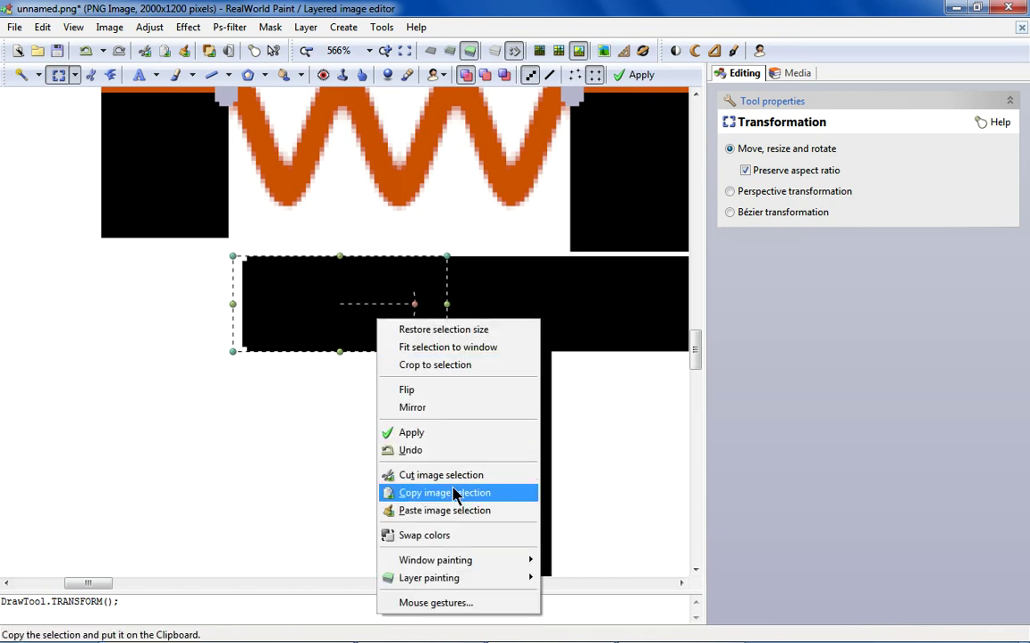
left_click(454, 494)
right_click(196, 206)
left_click(355, 399)
left_click_drag(96, 108, 191, 285)
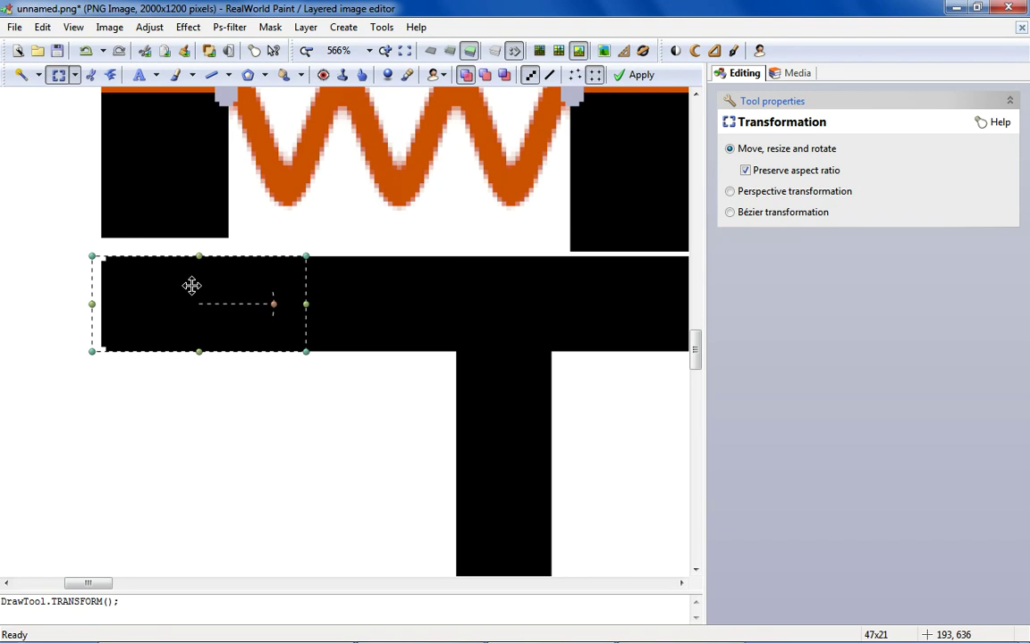
Cut out the area spanning the gap between the outer block and the lower bar, and flood fill it with 000000.
left_click(107, 206)
left_click_drag(101, 207, 228, 319)
right_click(176, 271)
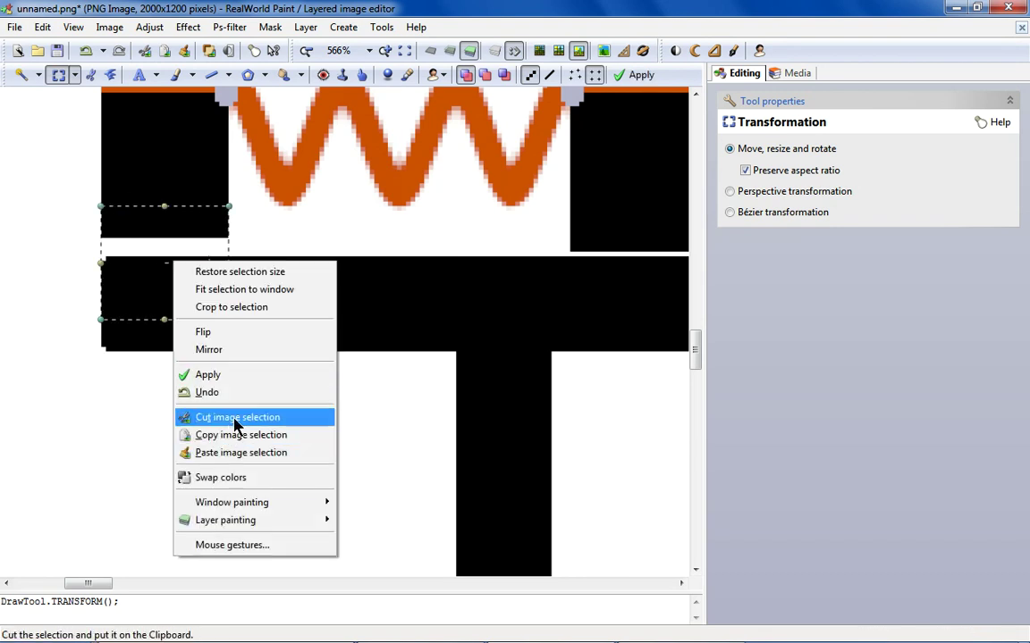
left_click(231, 418)
left_click(284, 75)
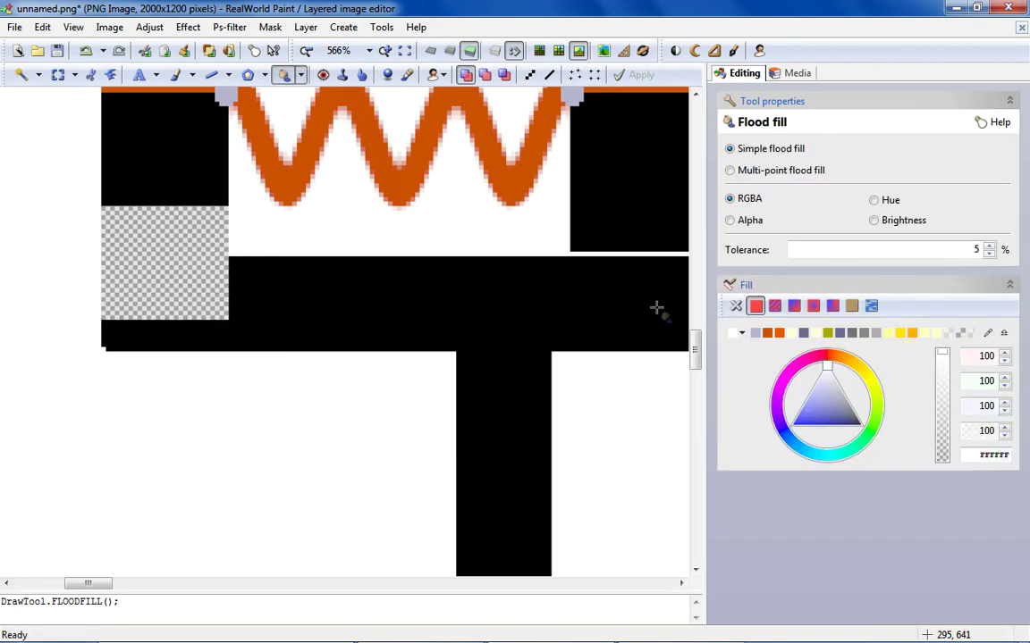
left_click(741, 332)
left_click(731, 368)
Copy a 169 × 71 px area containing the extended lower bar and the start of the vertical housing wall.
scroll(214, 298, "down", 2)
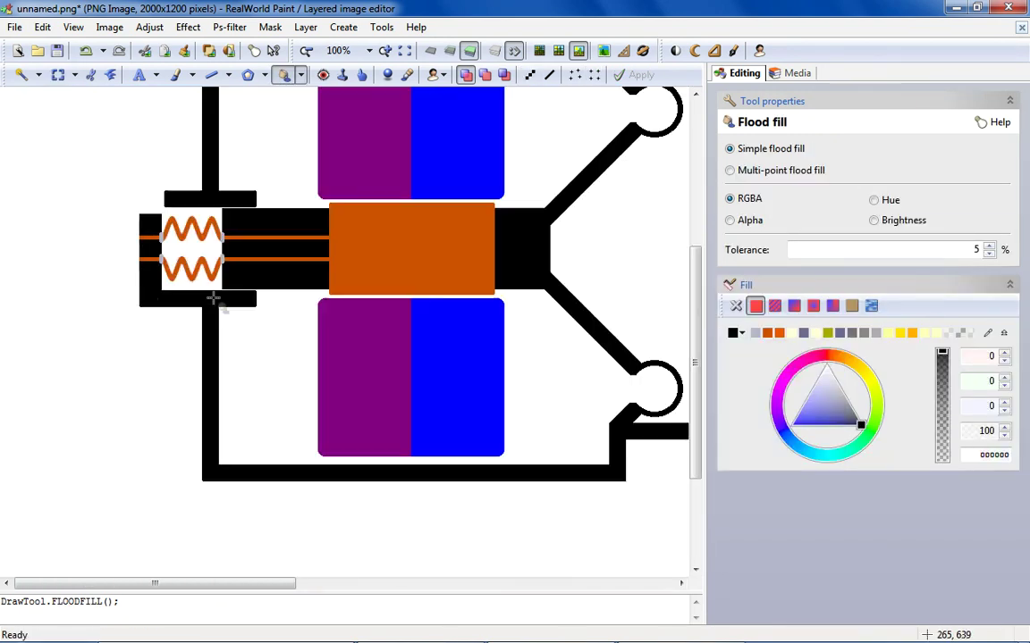
left_click(58, 75)
left_click_drag(187, 315, 157, 294)
left_click_drag(273, 345, 127, 290)
scroll(234, 313, "up", 3)
right_click(274, 358)
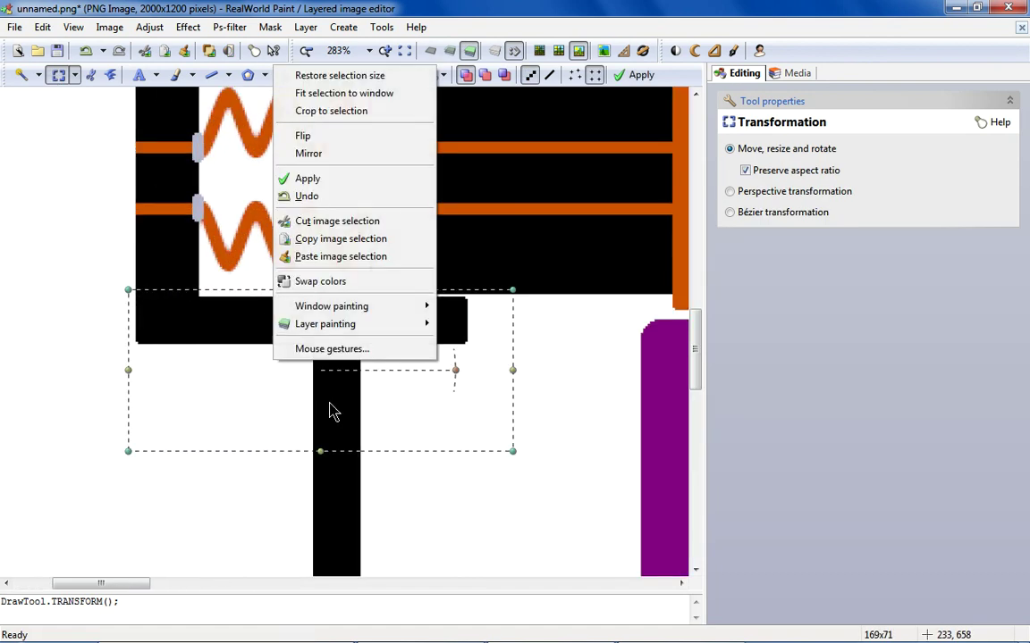
left_click(341, 239)
Paste the copied bar, flip it vertically, and apply it over the upper bar so that bar also reaches the outer block's far edge.
scroll(184, 202, "down", 4)
scroll(38, 299, "up", 3)
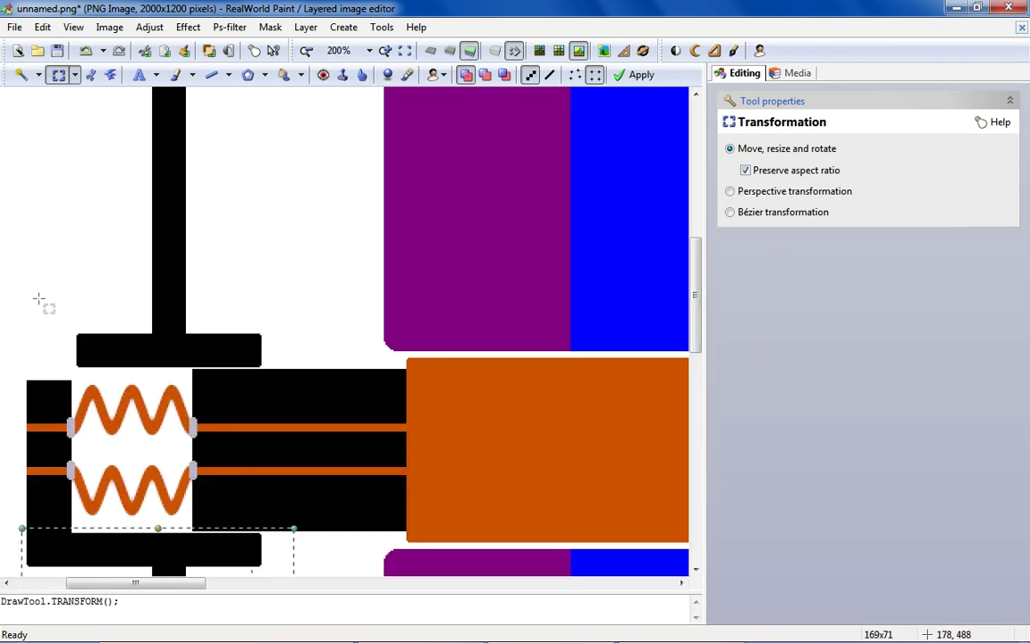
right_click(49, 295)
left_click(201, 489)
right_click(61, 172)
left_click(96, 249)
left_click_drag(59, 167, 92, 354)
scroll(62, 397, "up", 1)
scroll(63, 397, "up", 4)
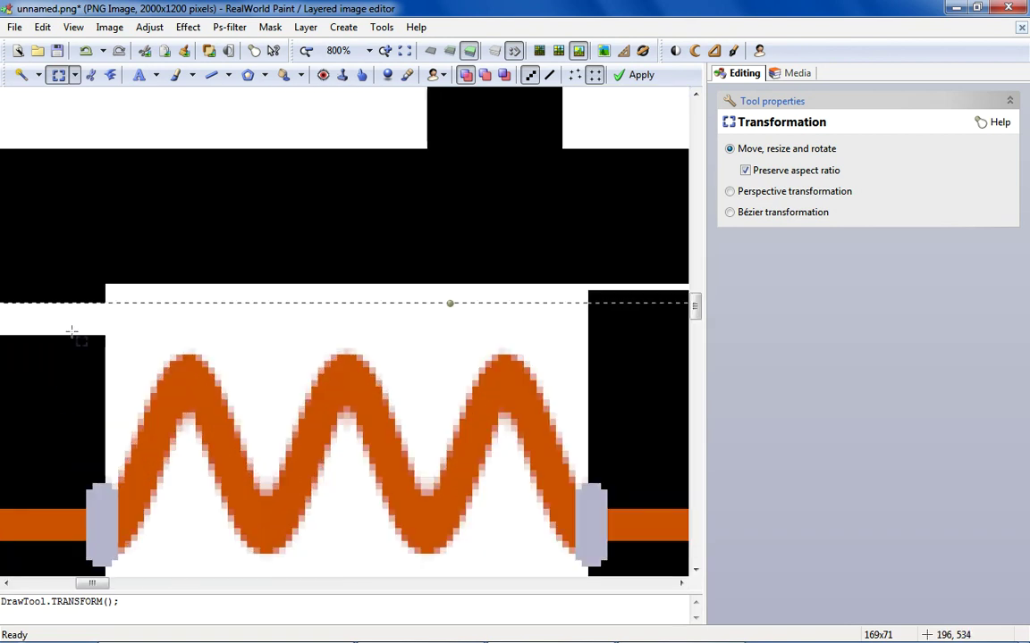
key("Return")
Cut out the area spanning the gap between the outer block and the upper bar, and flood fill it with 000000.
scroll(87, 355, "down", 4)
scroll(41, 340, "up", 3)
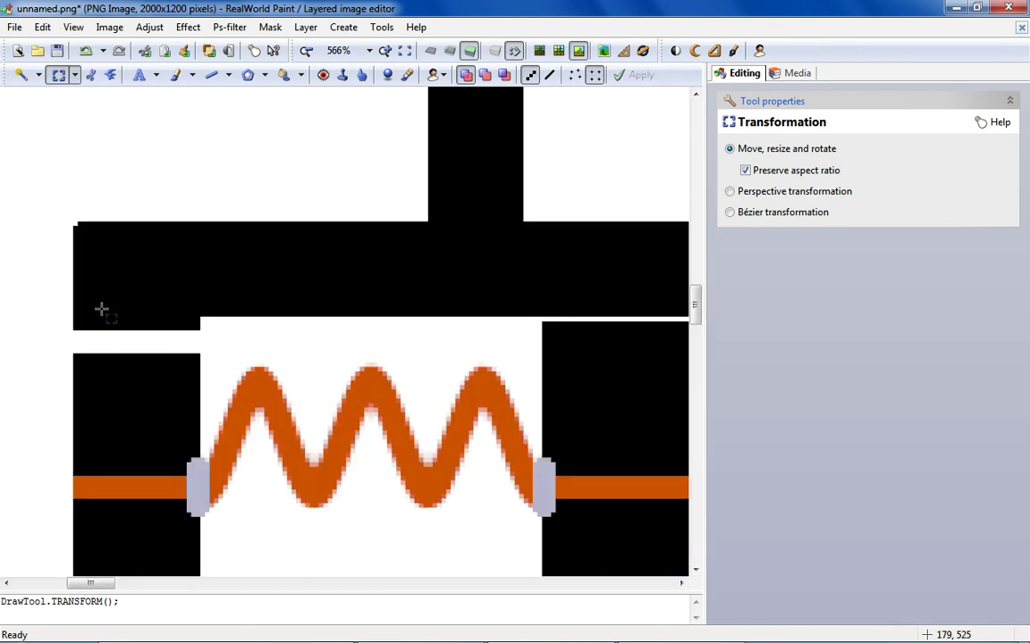
left_click_drag(75, 303, 201, 388)
right_click(153, 353)
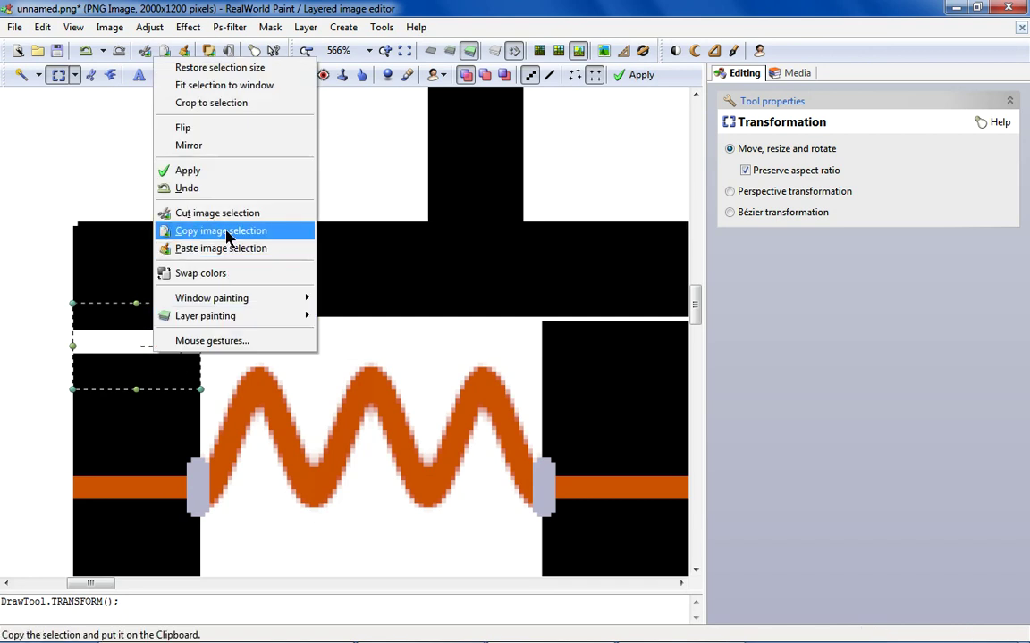
left_click(206, 212)
left_click(283, 74)
left_click(169, 292)
Switch to the Line tool and set its colour to B4B4CB for connectors at the outer block's far edge.
scroll(161, 304, "down", 3)
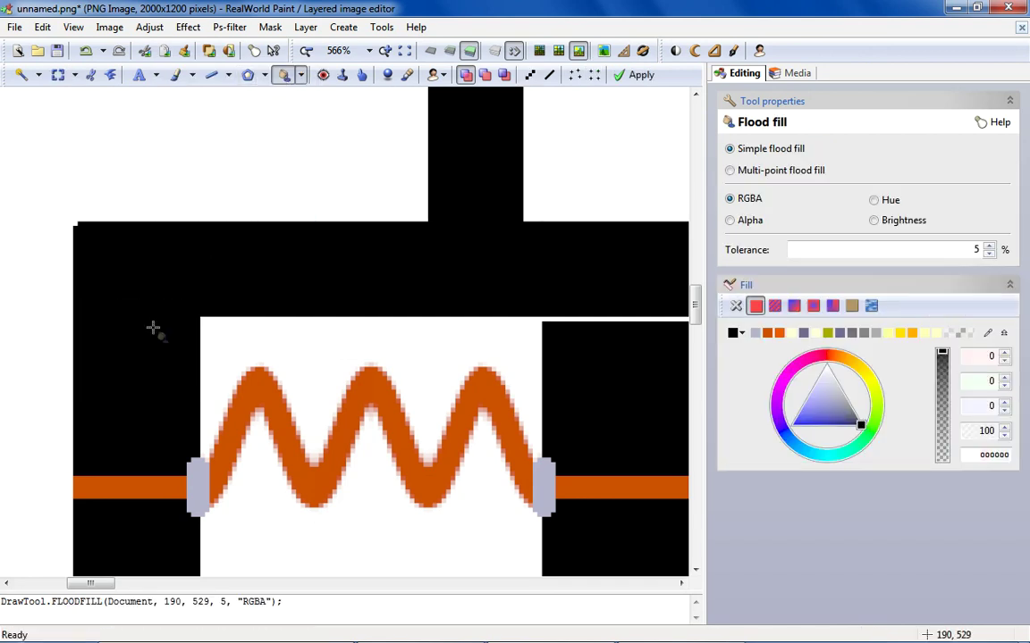
scroll(116, 338, "up", 4)
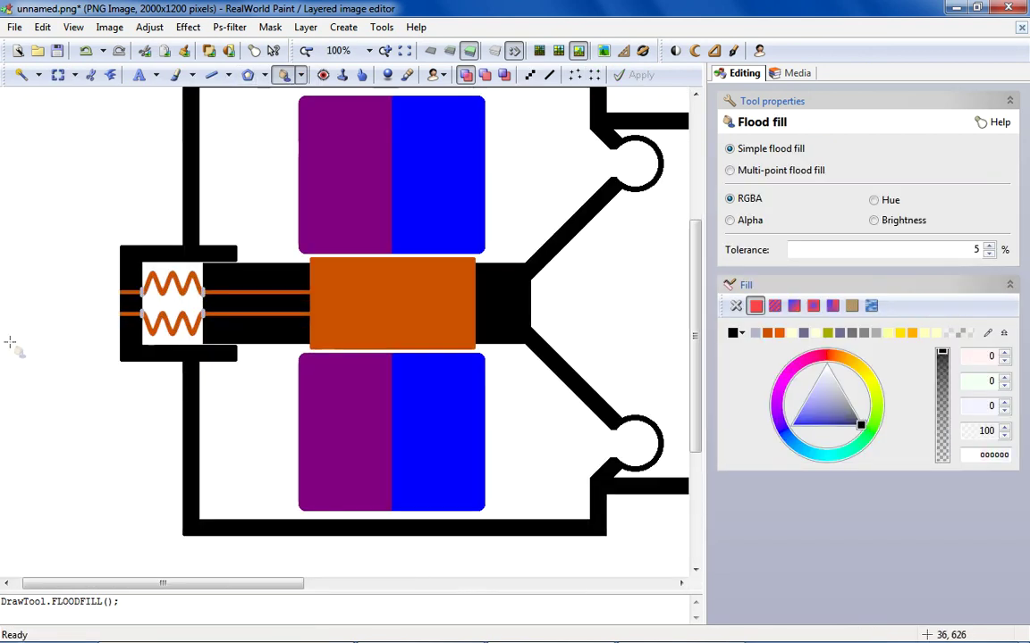
scroll(213, 245, "down", 1)
scroll(214, 247, "up", 3)
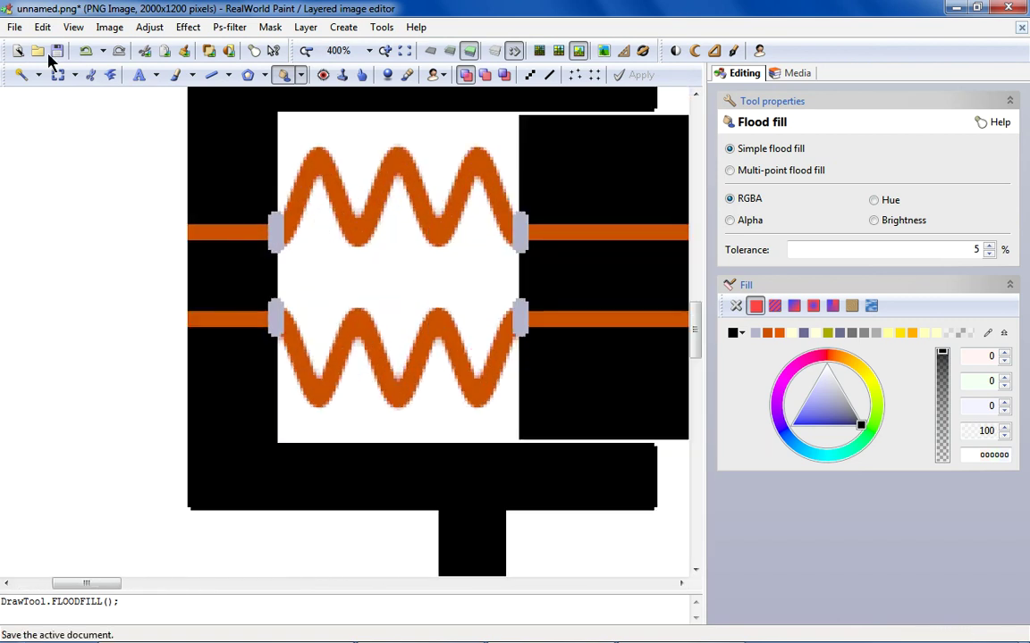
scroll(124, 253, "up", 2)
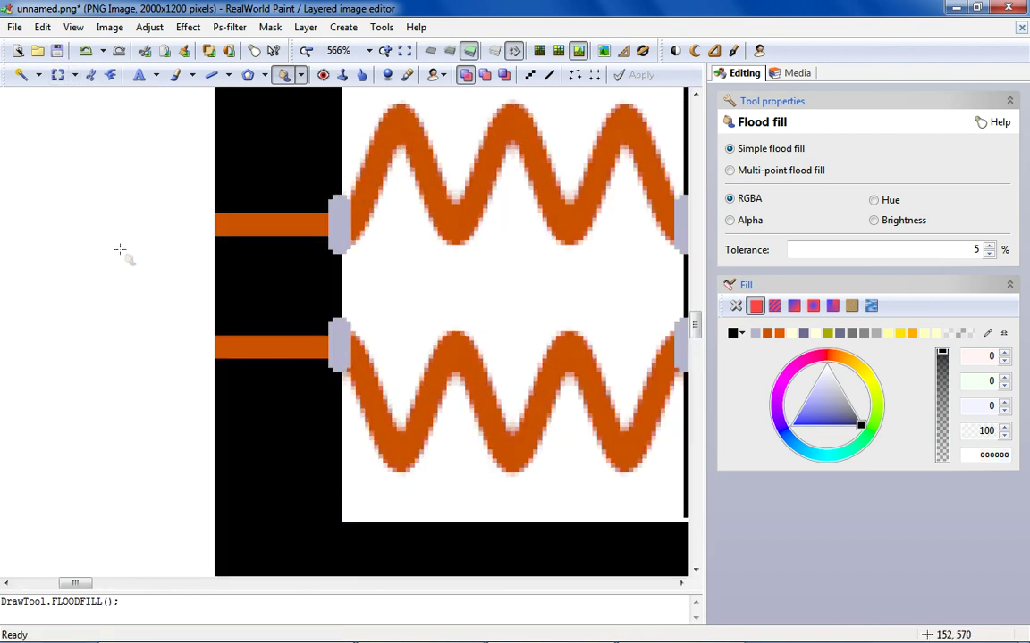
left_click(213, 79)
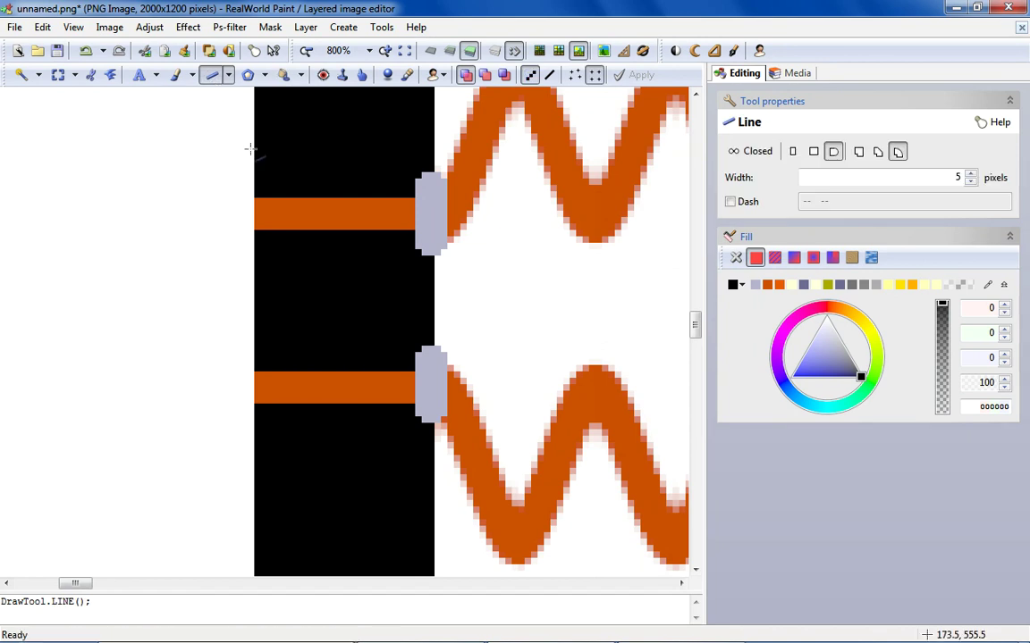
left_click(756, 286)
mouse_move(257, 184)
left_mouse_down()
mouse_move(257, 232)
mouse_move(252, 204)
left_mouse_up()
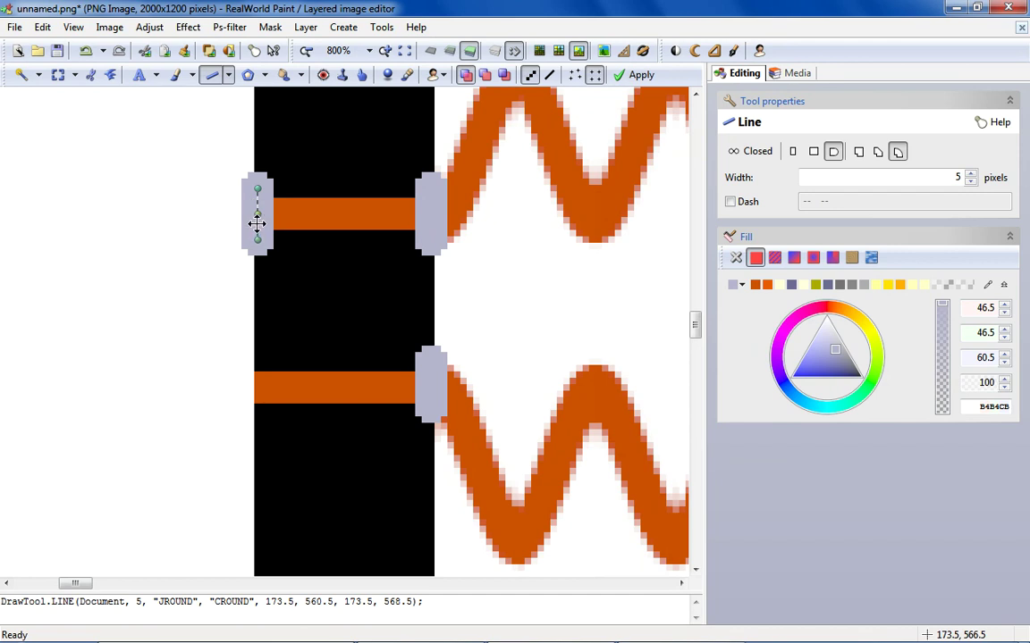
left_click_drag(255, 218, 261, 191)
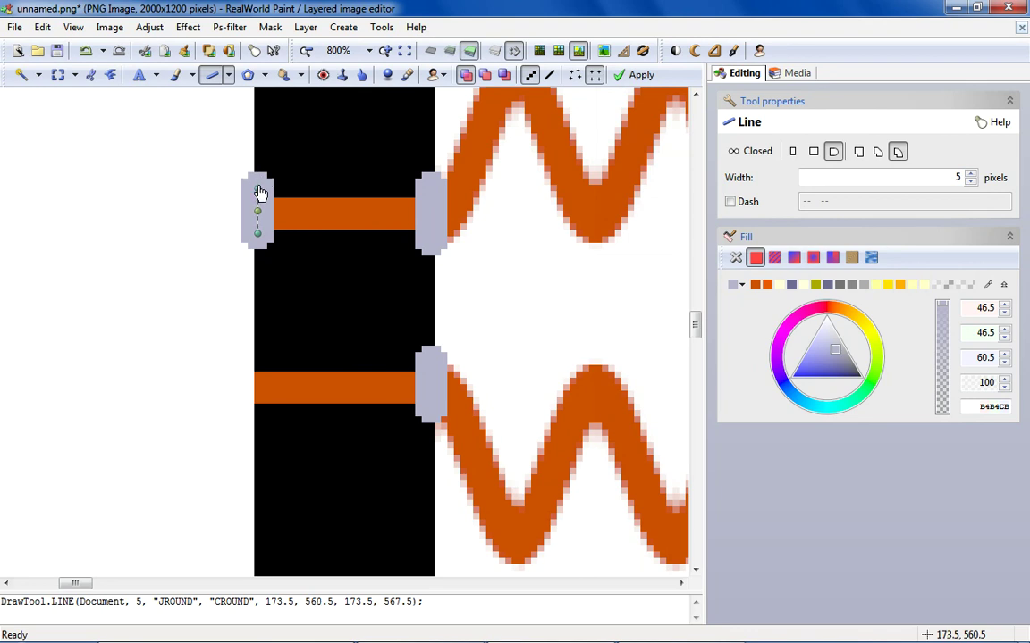
left_click_drag(258, 357, 257, 407)
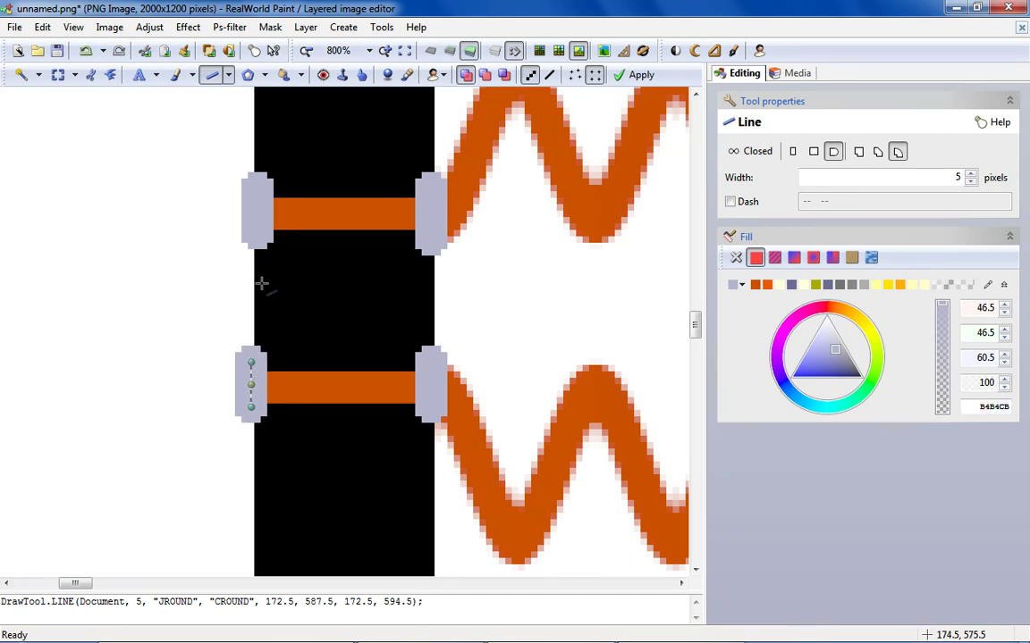
left_click_drag(256, 178, 254, 200)
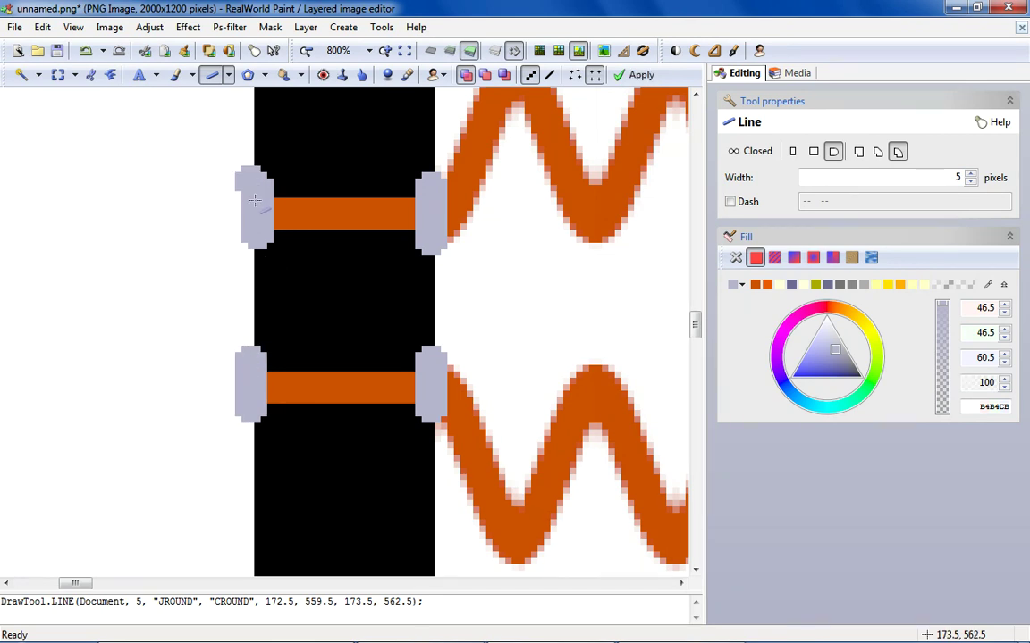
left_click(85, 51)
Draw short vertical connector lines, 5 px wide in B4B4CB, across the outer ends of the upper and lower orange wires.
left_click_drag(248, 183, 248, 235)
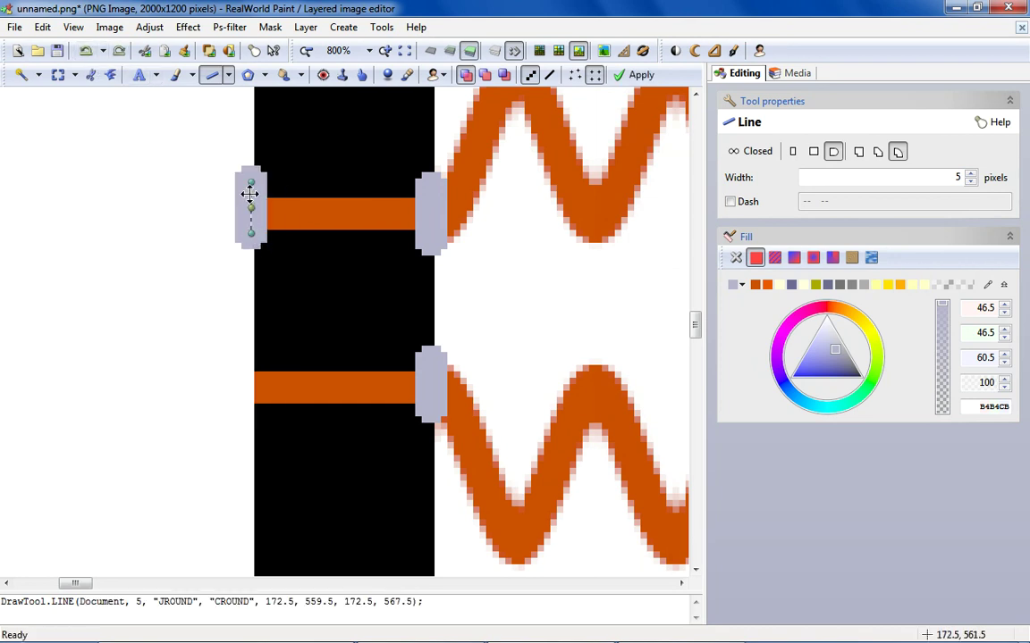
left_click_drag(249, 194, 251, 201)
left_click_drag(251, 361, 251, 400)
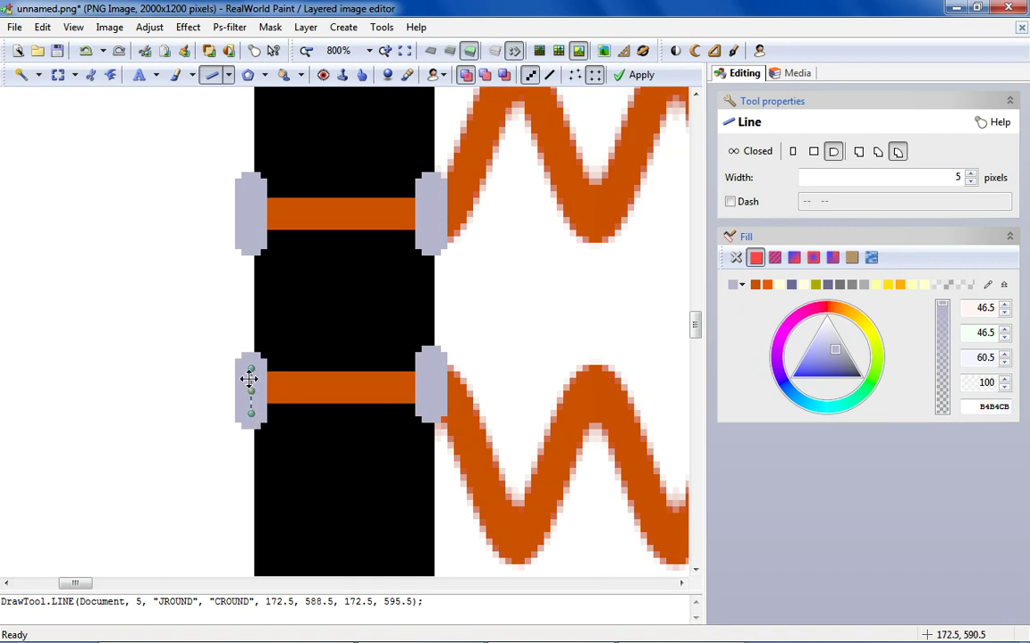
left_click(261, 289)
Set the line colour to FF0000 for the external wires starting at the outer connectors.
scroll(269, 304, "down", 3)
scroll(284, 335, "down", 1)
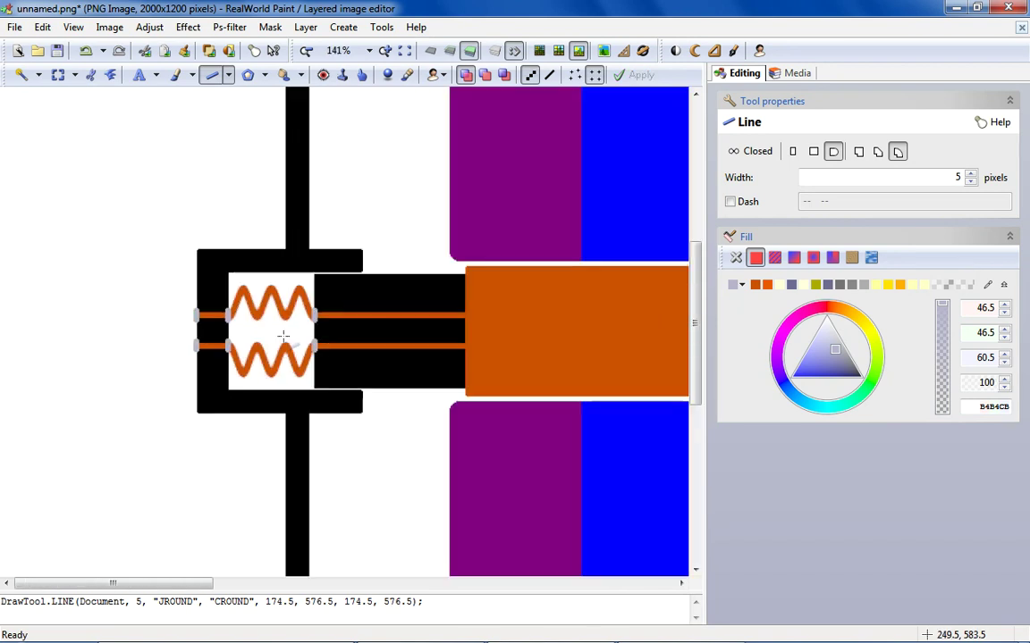
scroll(154, 346, "up", 2)
scroll(154, 346, "down", 5)
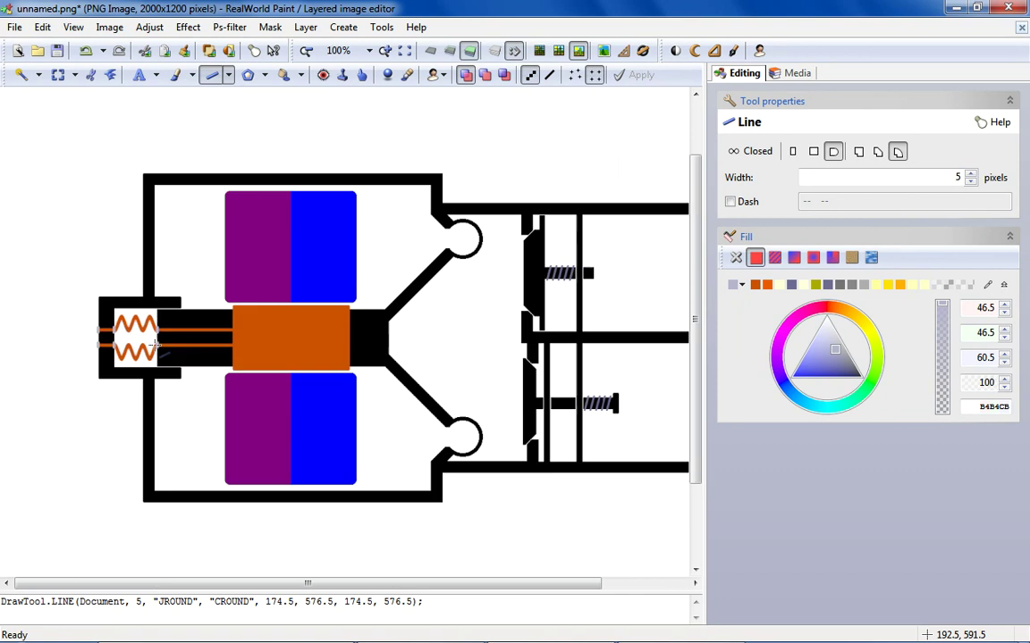
scroll(34, 332, "up", 5)
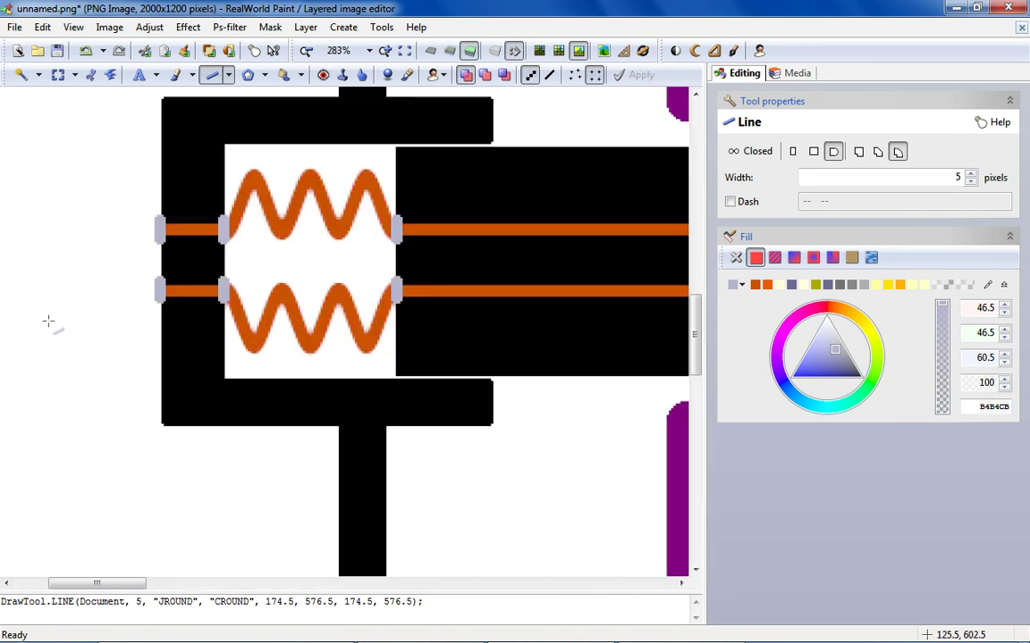
scroll(41, 295, "down", 2)
scroll(26, 268, "up", 4)
left_click(741, 284)
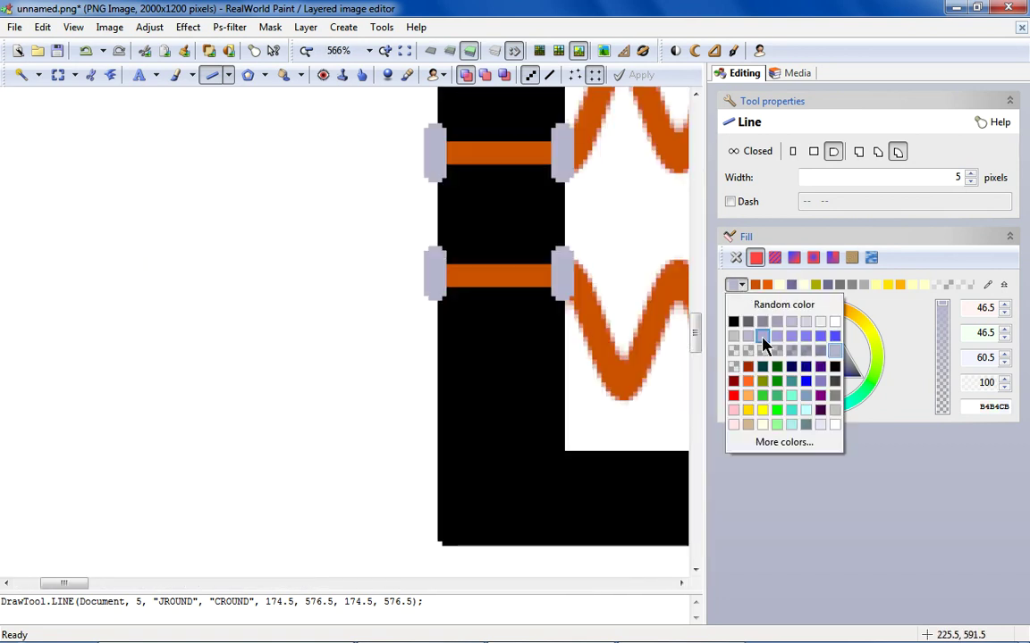
left_click(737, 397)
scroll(391, 290, "down", 2)
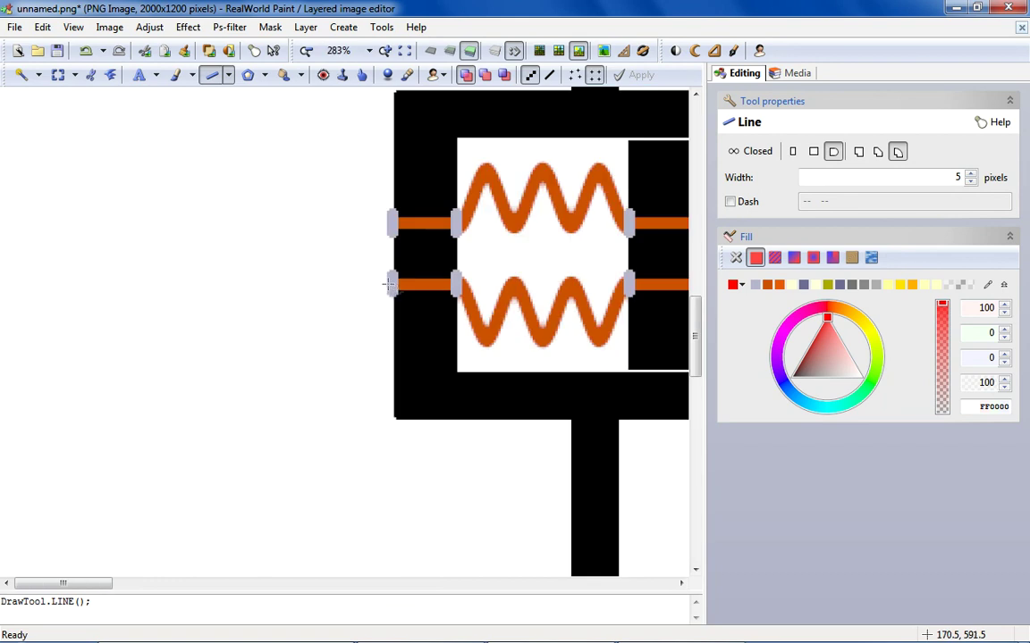
Try a straight red line running diagonally down from the outer block, undo it, and switch to the Curve tool.
mouse_move(396, 252)
left_mouse_down()
mouse_move(212, 368)
mouse_move(159, 514)
left_mouse_up()
left_click(86, 51)
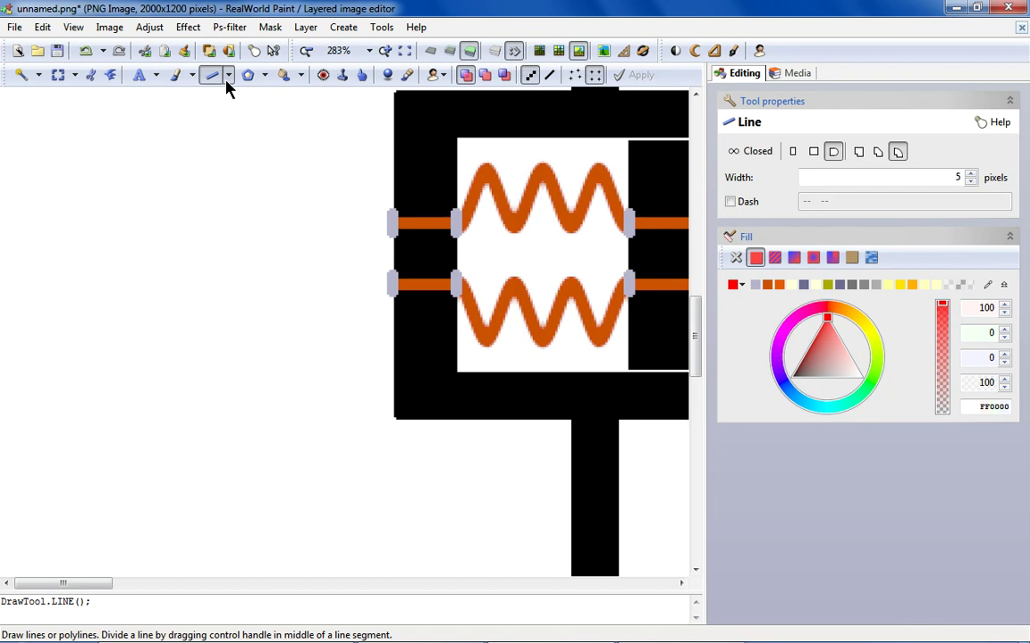
left_click(228, 75)
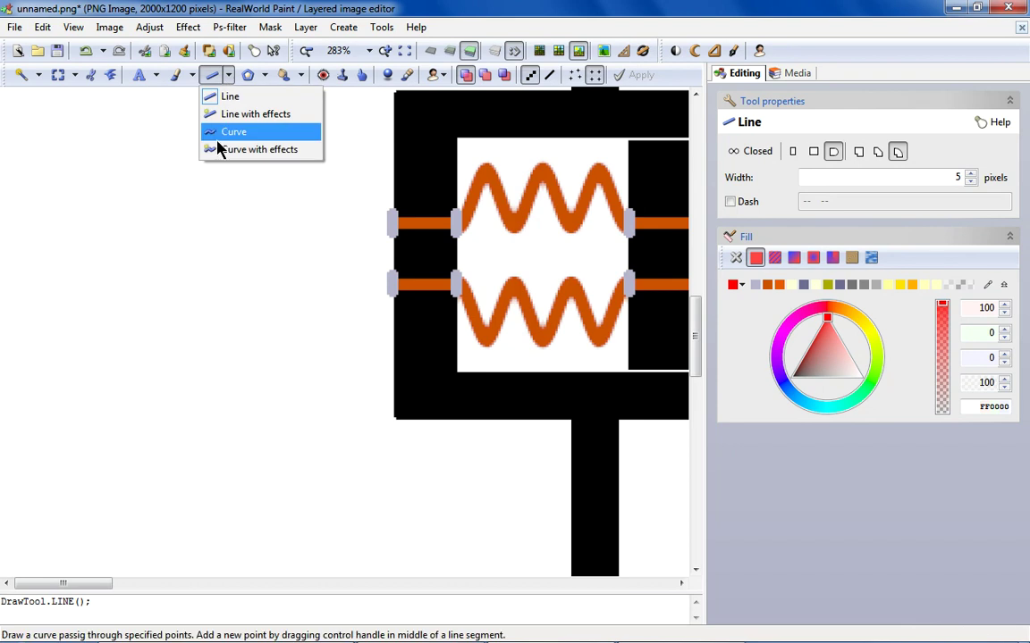
left_click(220, 136)
left_click_drag(387, 284, 176, 484)
left_click_drag(282, 389, 170, 336)
mouse_move(259, 308)
left_mouse_down()
mouse_move(260, 336)
mouse_move(299, 391)
mouse_move(314, 386)
mouse_move(221, 290)
mouse_move(248, 291)
left_mouse_up()
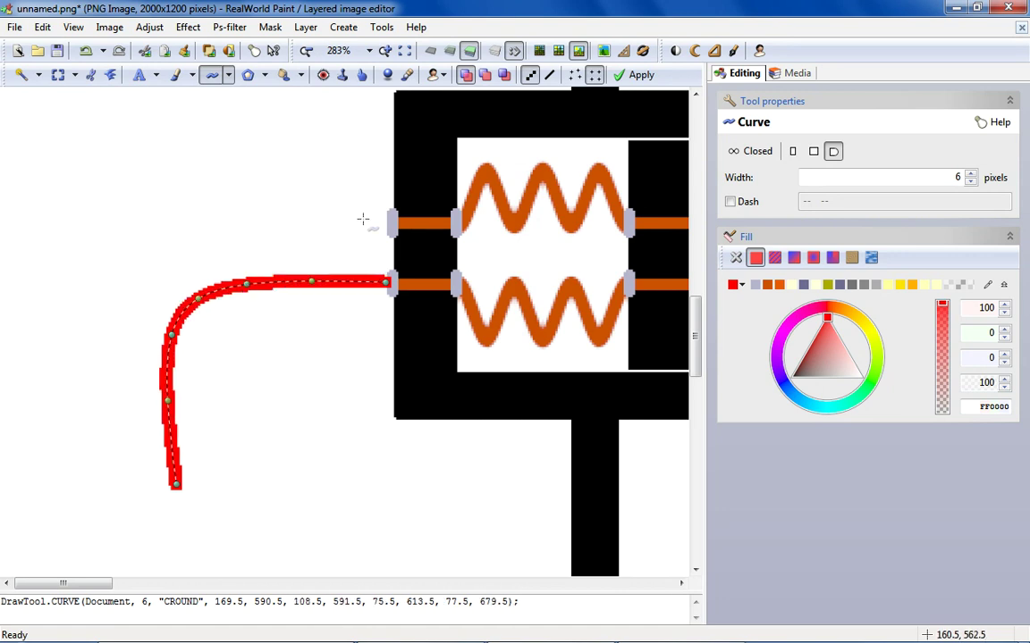
mouse_move(391, 226)
left_mouse_down()
mouse_move(199, 186)
mouse_move(100, 198)
mouse_move(42, 234)
mouse_move(94, 483)
left_mouse_up()
left_click_drag(235, 356, 111, 279)
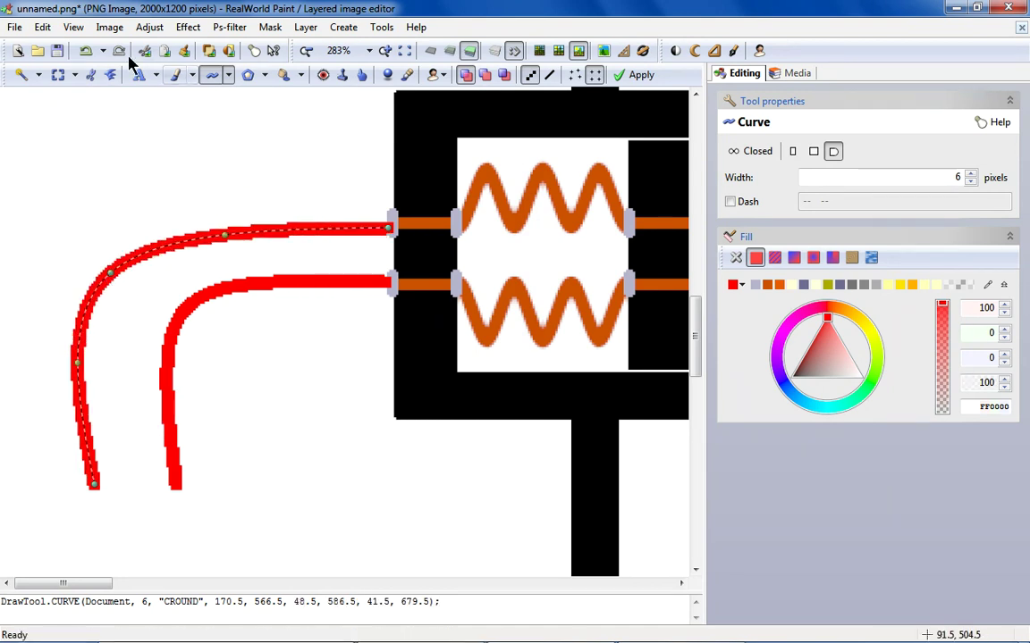
left_click(86, 50)
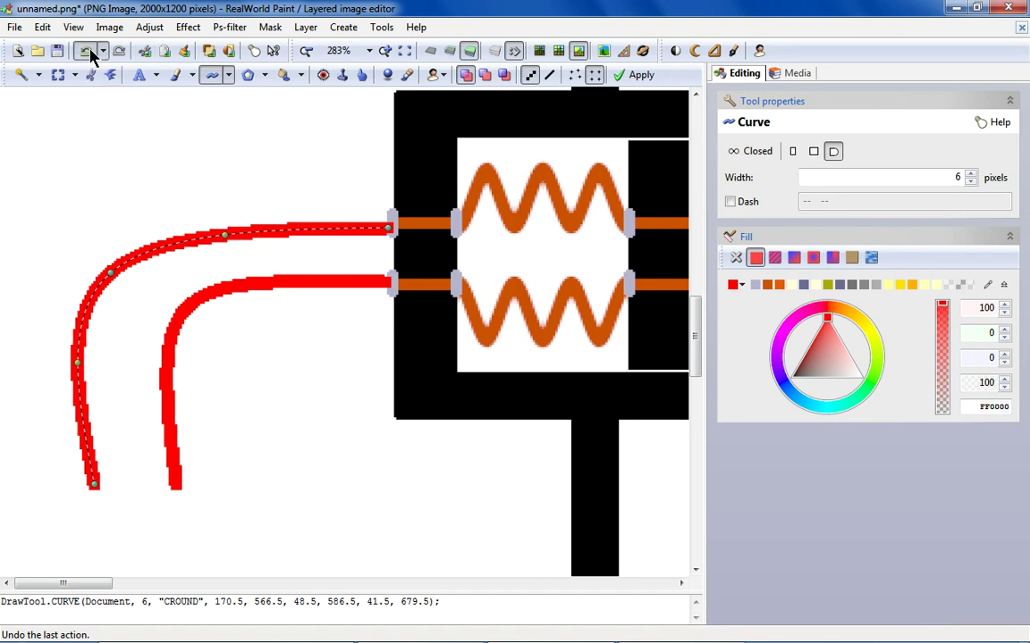
left_click(86, 51)
Draw a smooth-edged red curve, 6 px wide, from the lower outer connector, bending about 119 px outward and 108 px down.
left_click_drag(379, 284, 115, 529)
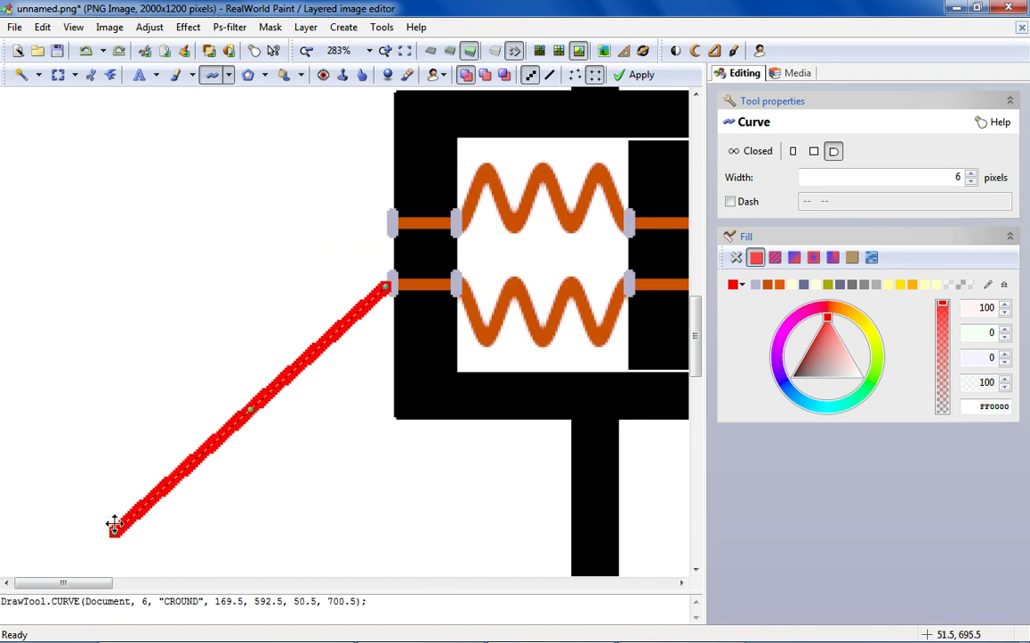
left_click_drag(250, 418, 153, 358)
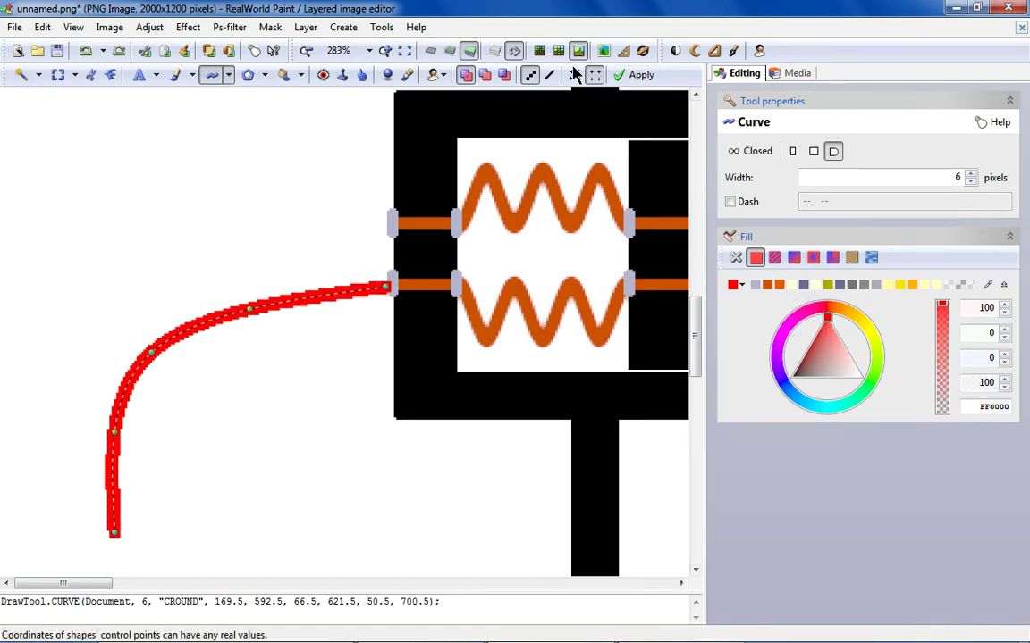
left_click(575, 75)
left_click(549, 76)
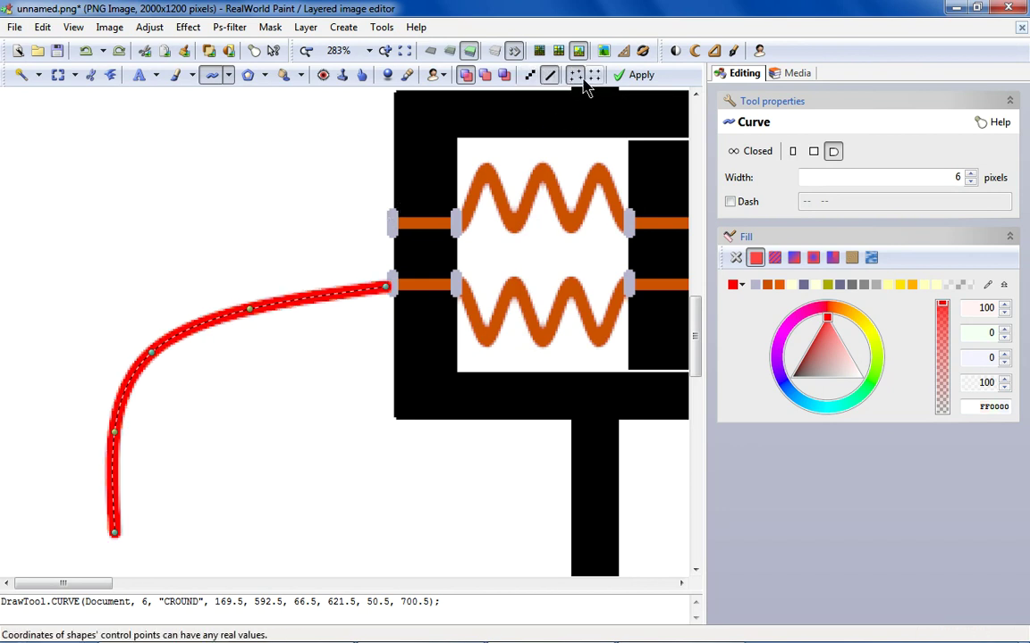
left_click(594, 75)
left_click(306, 181)
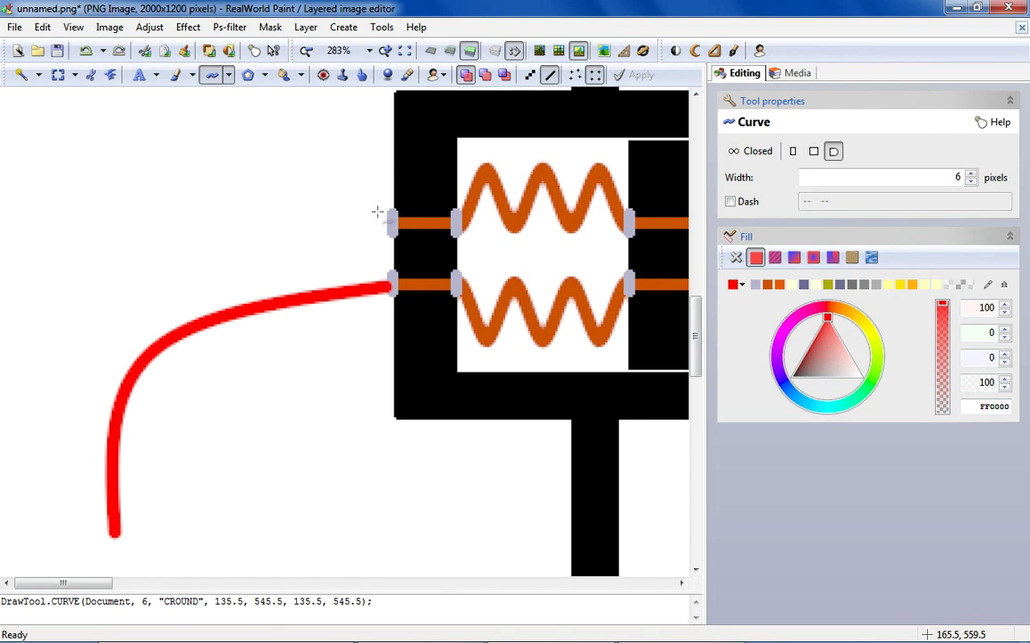
Draw a second 6 px curve from the upper outer connector, bending about 147 px outward and 136 px down around the lower wire.
left_click_drag(389, 224, 175, 262)
left_click_drag(7, 506, 46, 531)
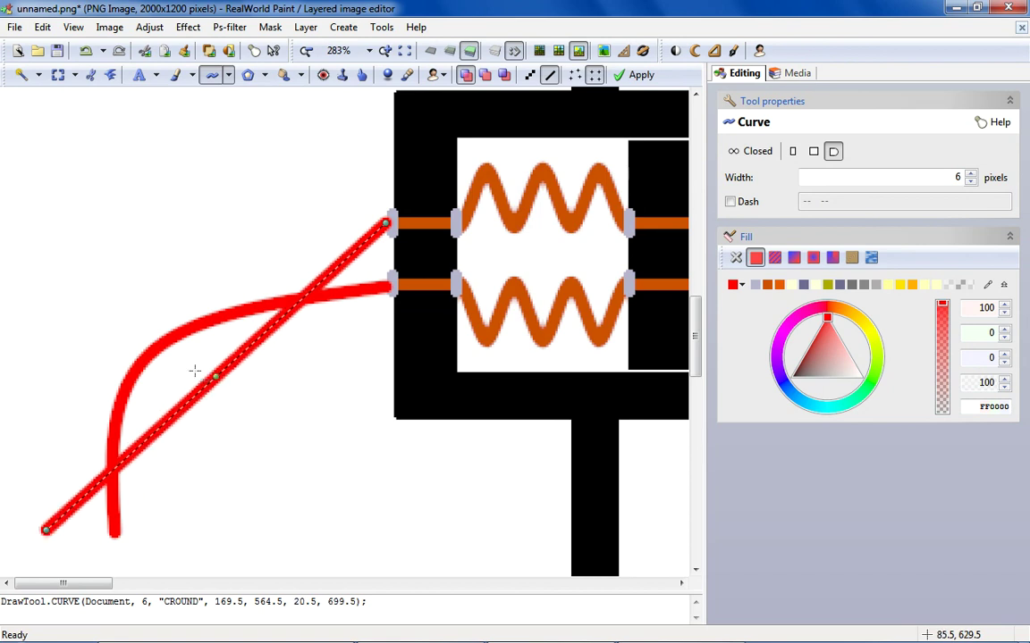
left_click_drag(215, 380, 97, 310)
left_click_drag(52, 533, 51, 536)
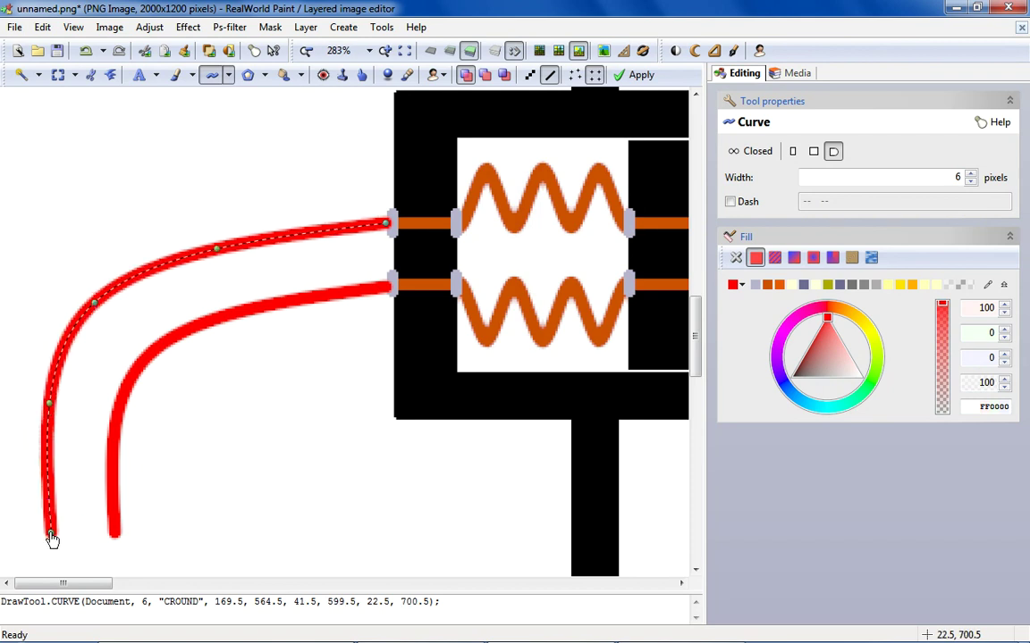
Recolour the upper external wire to blue 0000FF and commit the curve.
left_click(741, 286)
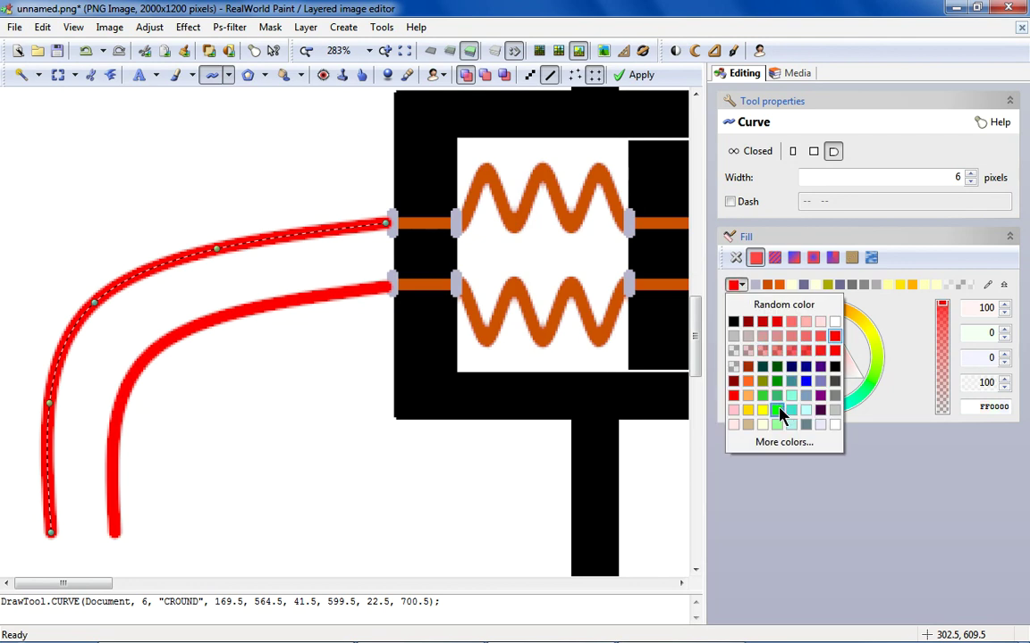
left_click(778, 411)
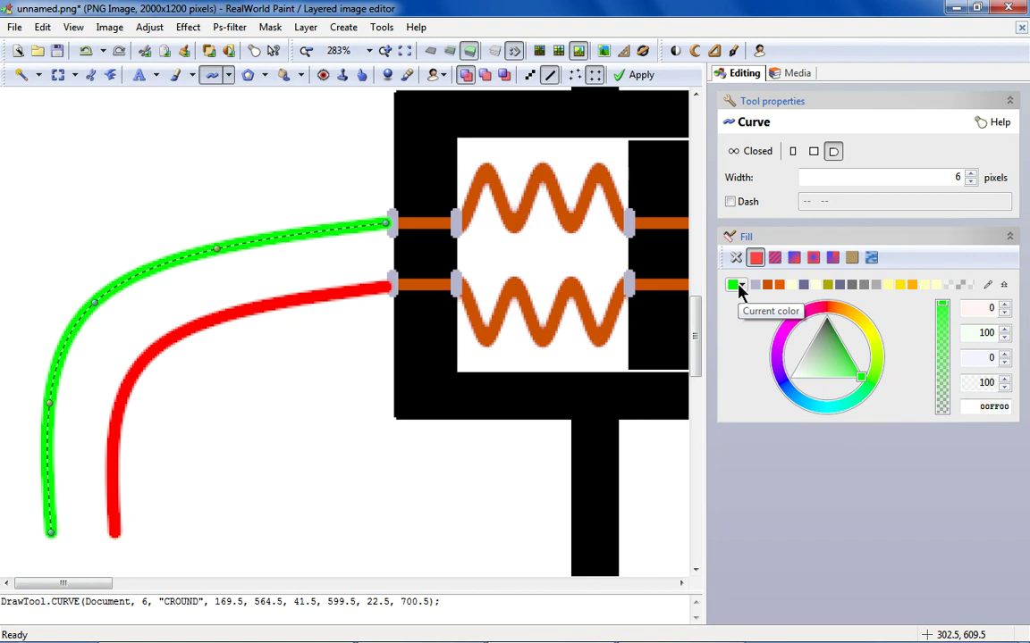
left_click(740, 286)
left_click(804, 383)
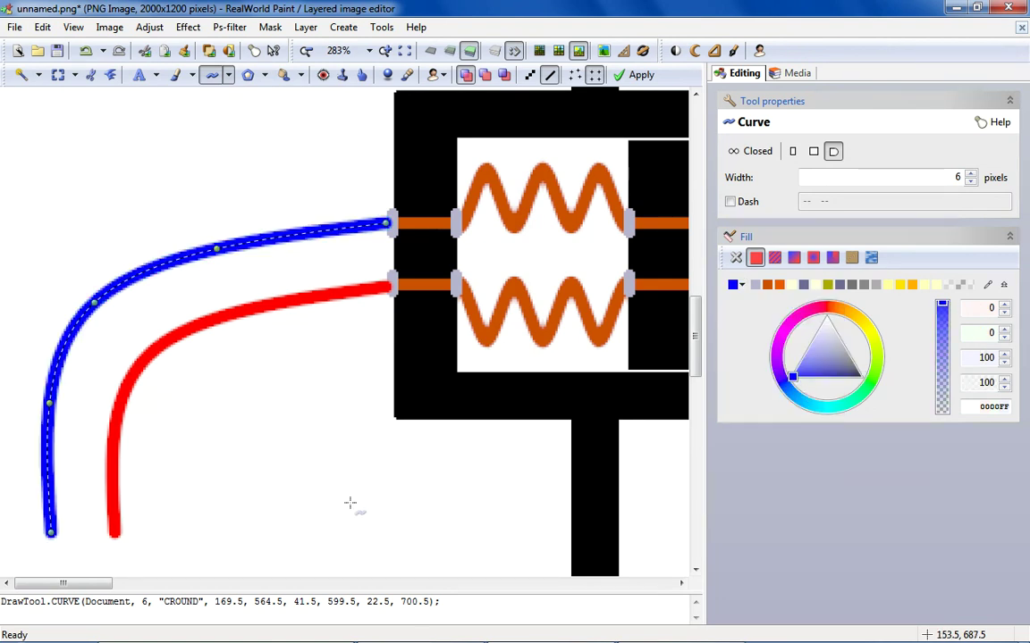
scroll(354, 487, "down", 4)
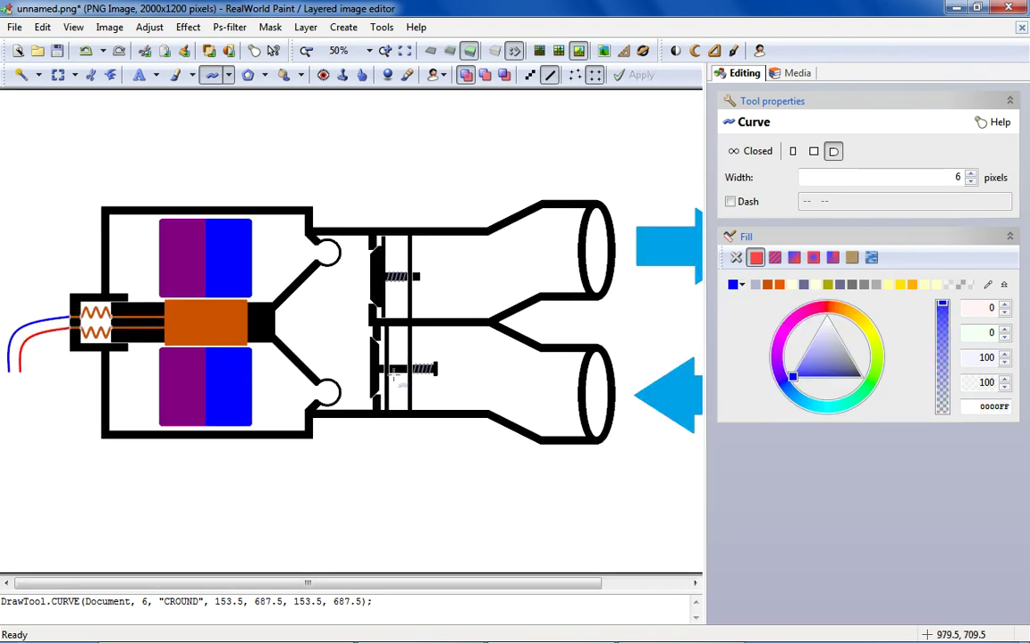
scroll(353, 340, "down", 1)
scroll(9, 321, "up", 3)
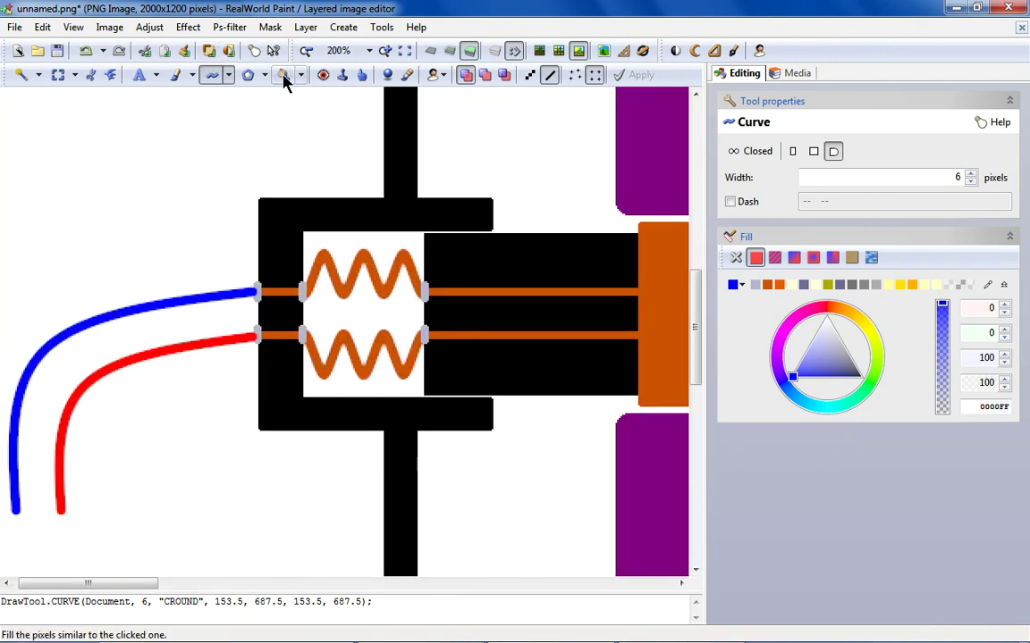
Cut out the red wire's overlap on the lower outer connector and flood-fill the gap with B4B4CB.
scroll(255, 326, "up", 5)
scroll(289, 414, "up", 3)
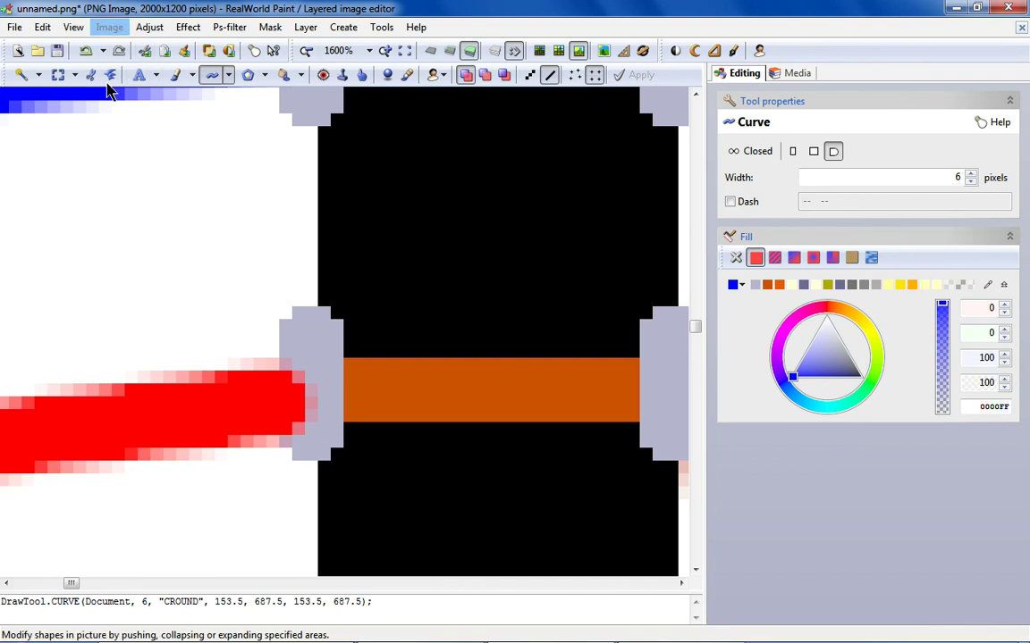
left_click(58, 74)
left_click_drag(362, 328, 261, 506)
right_click(269, 450)
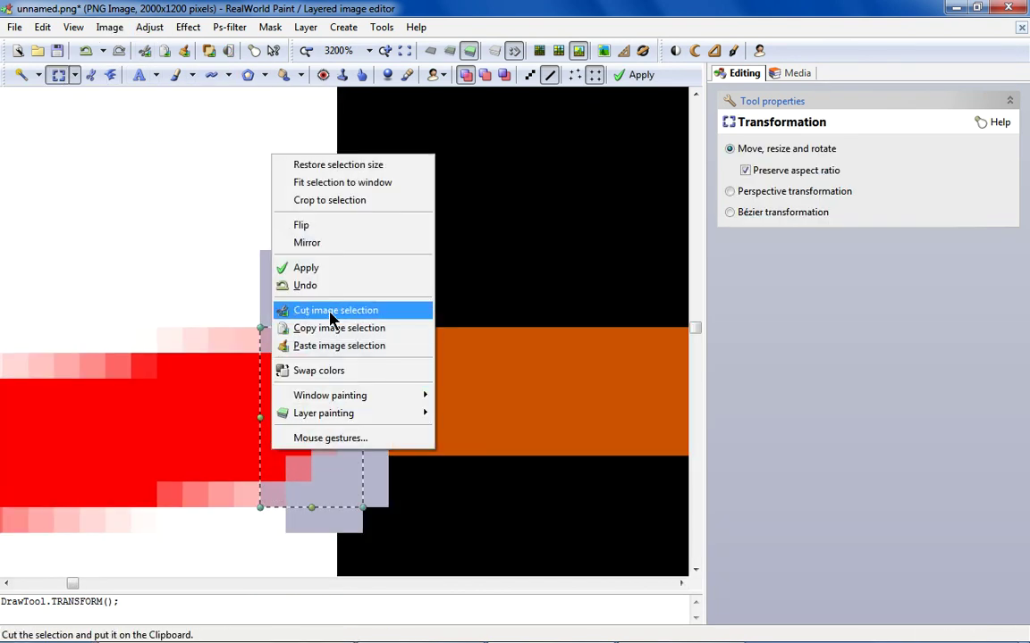
left_click(336, 310)
left_click(283, 74)
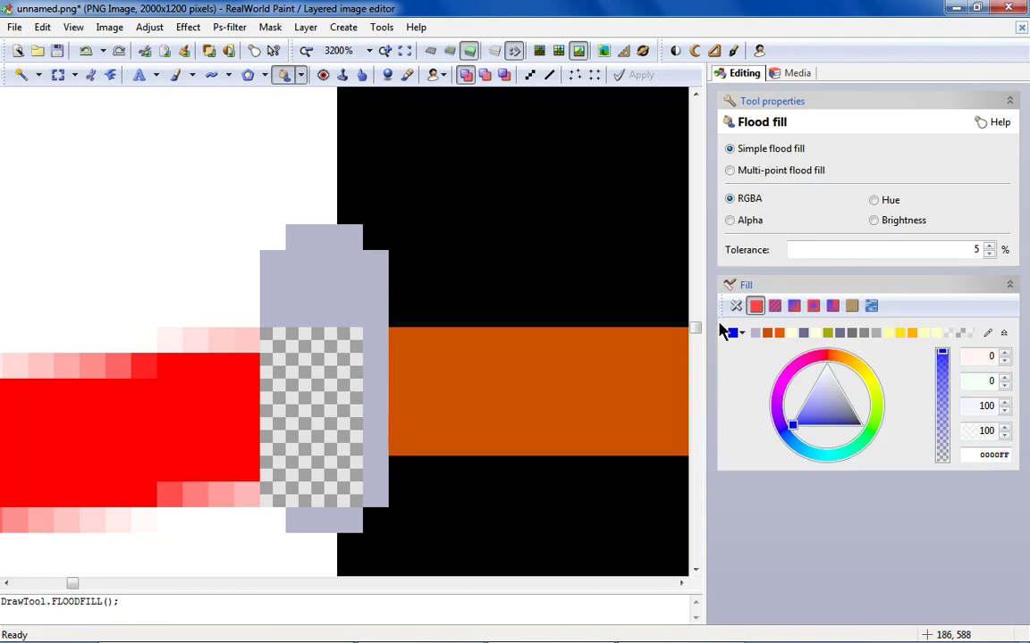
left_click(755, 332)
scroll(340, 298, "down", 8)
scroll(340, 298, "up", 1)
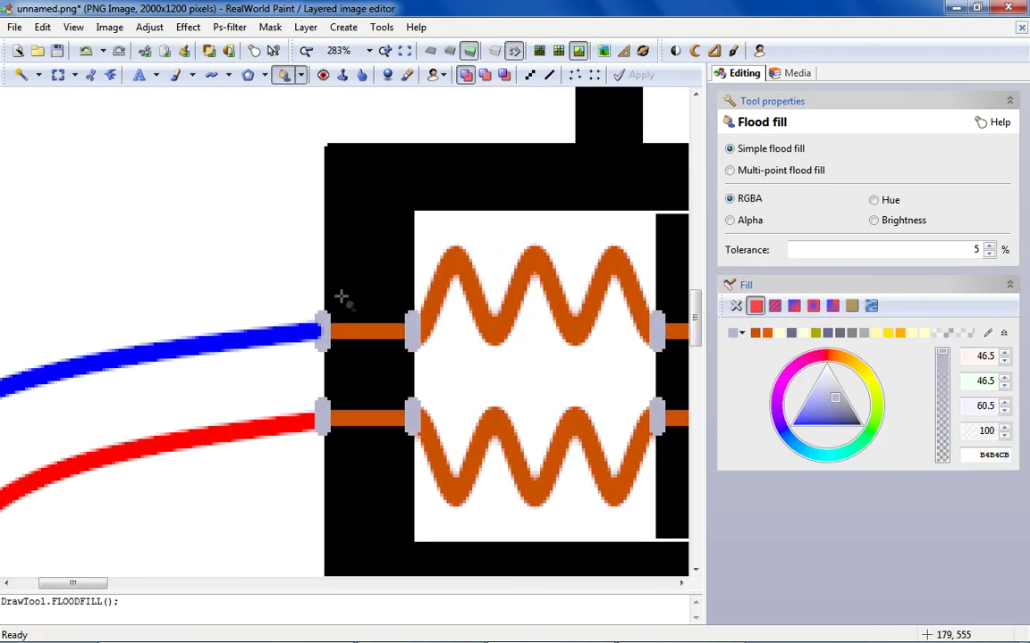
Cut out the blue wire's overlap on the upper outer connector and flood-fill the gap with B4B4CB.
scroll(340, 297, "up", 6)
left_click(58, 74)
left_click_drag(212, 270, 139, 417)
right_click(175, 341)
left_click(256, 506)
left_click(283, 74)
left_click(193, 338)
scroll(189, 241, "down", 7)
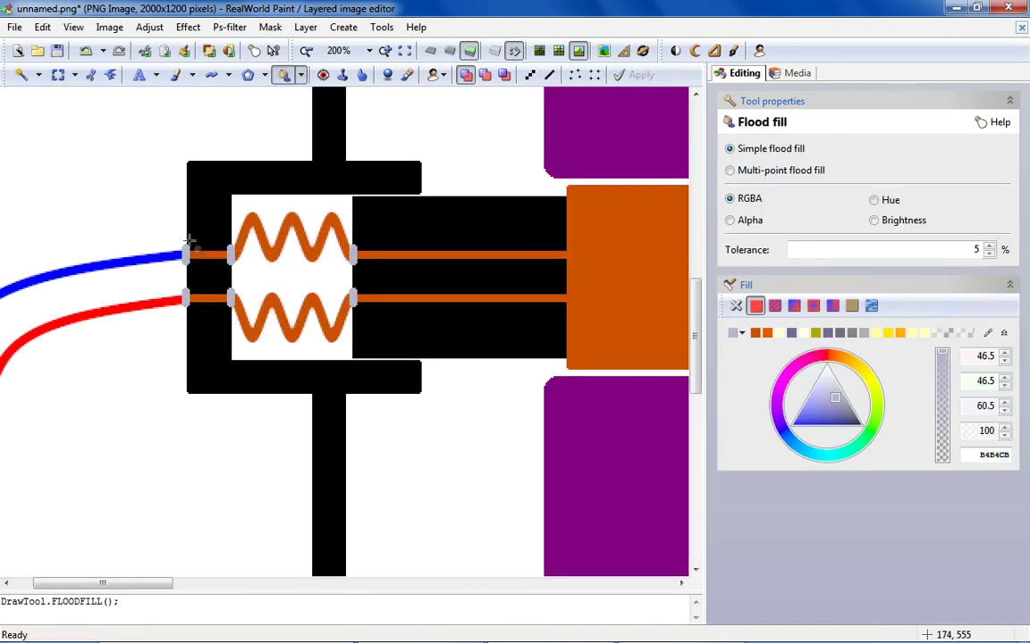
Select the whole drawing and shift it slightly away from the wire side of the canvas.
scroll(189, 241, "down", 4)
left_click(57, 77)
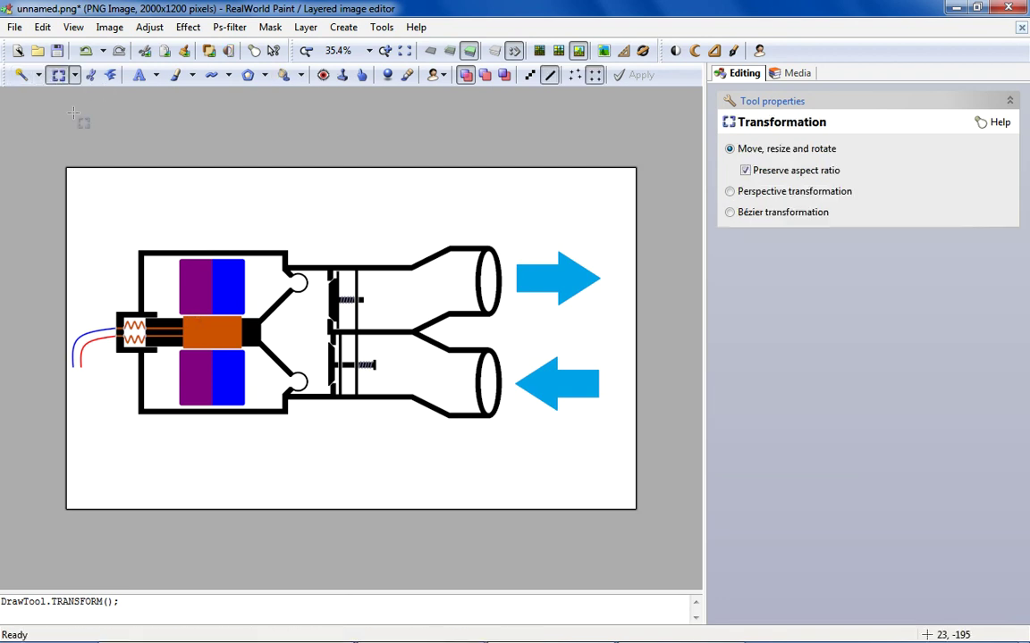
mouse_move(72, 219)
left_mouse_down()
mouse_move(592, 491)
mouse_move(616, 472)
left_mouse_up()
left_click_drag(514, 389, 520, 386)
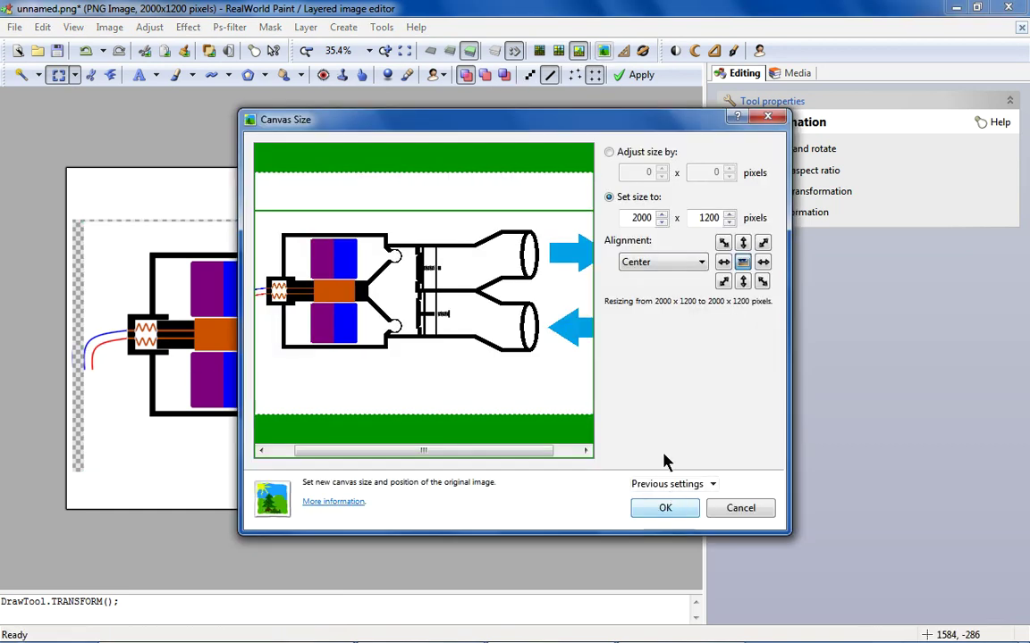
Resize the canvas to 2200 x 1200 pixels with centre alignment.
double_click(641, 218)
type("220")
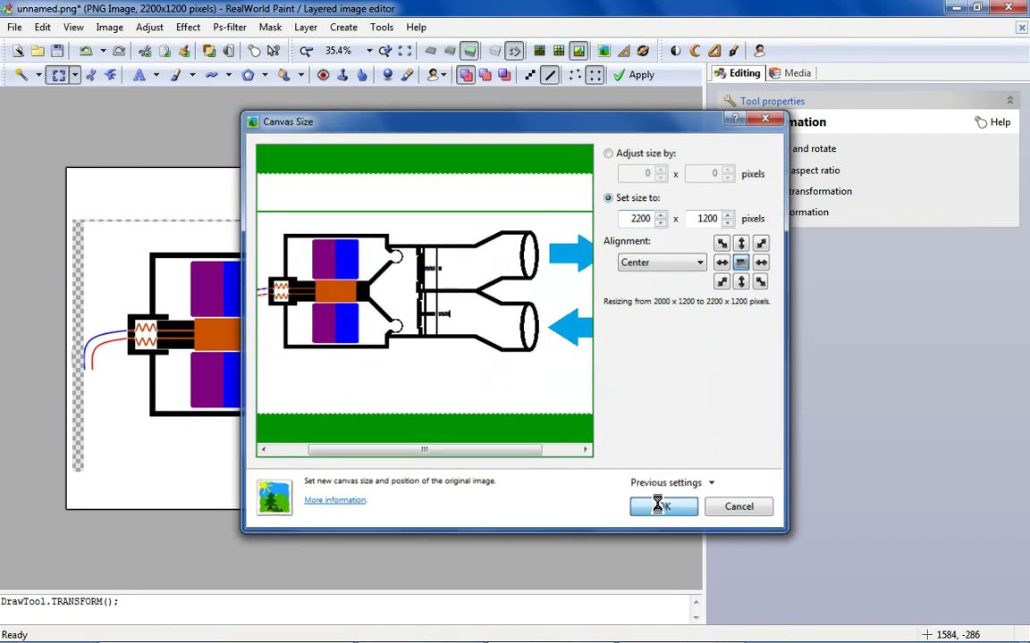
left_click(663, 508)
Flood-fill the transparent gap left by the move and the new canvas strip beside the wires with white FFFFFF.
left_click(284, 75)
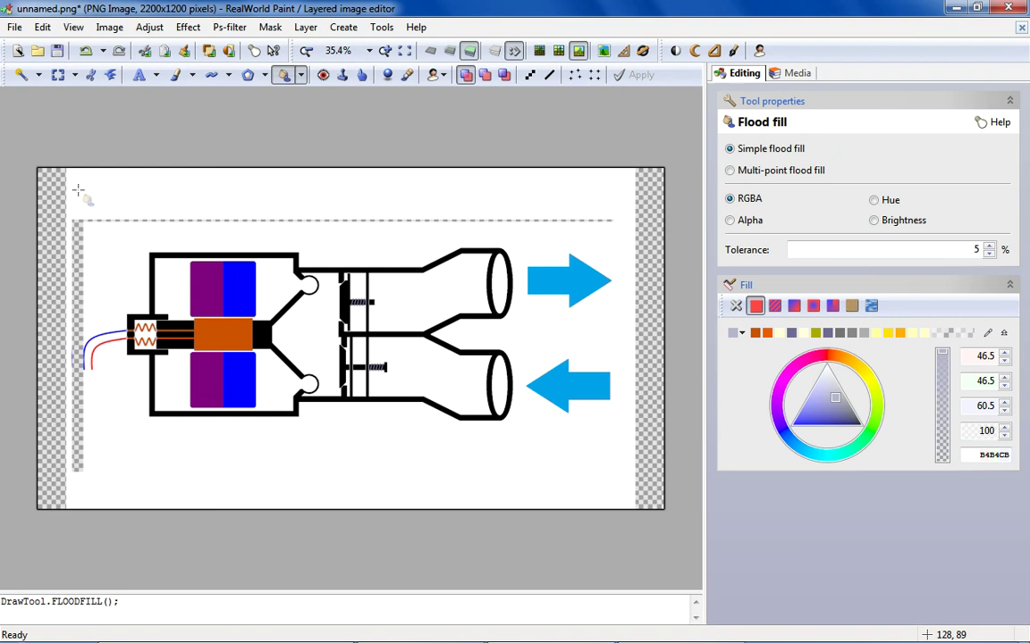
left_click(739, 334)
left_click(822, 466)
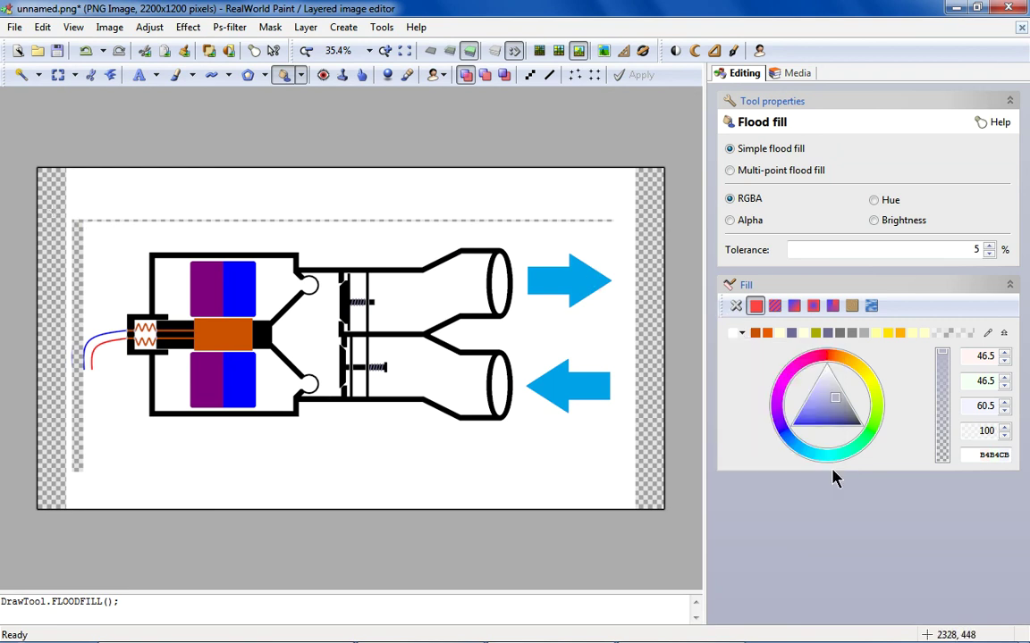
left_click(76, 311)
Select the stray blue sliver beside the external wires and move it back onto the blue wire's outer edge.
scroll(36, 356, "up", 5)
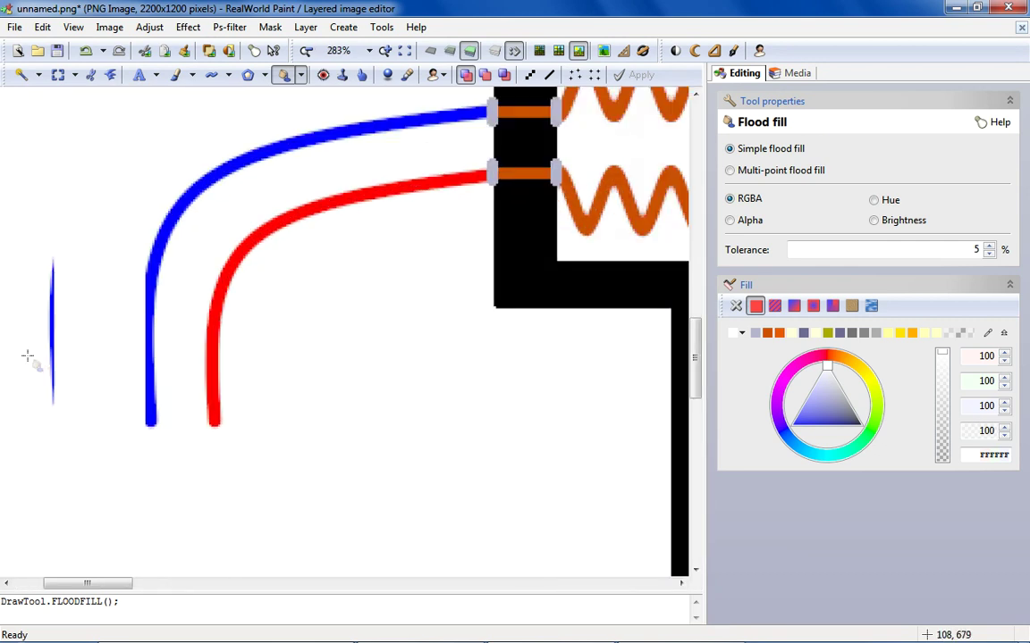
scroll(27, 357, "down", 3)
scroll(18, 356, "up", 4)
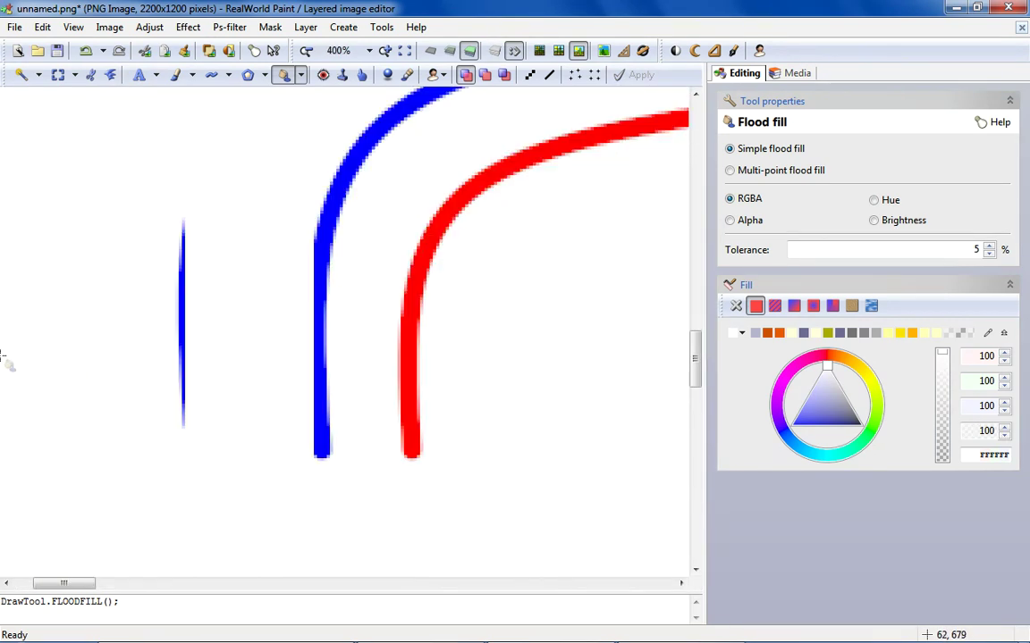
left_click(58, 74)
left_click_drag(125, 158, 193, 386)
scroll(198, 450, "up", 3)
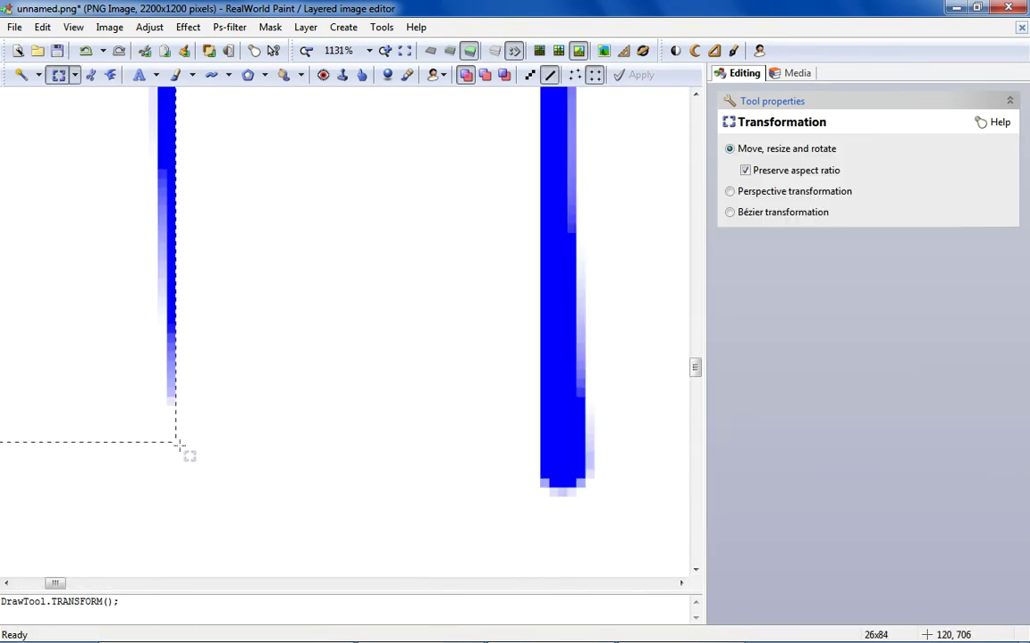
left_click_drag(141, 321, 504, 388)
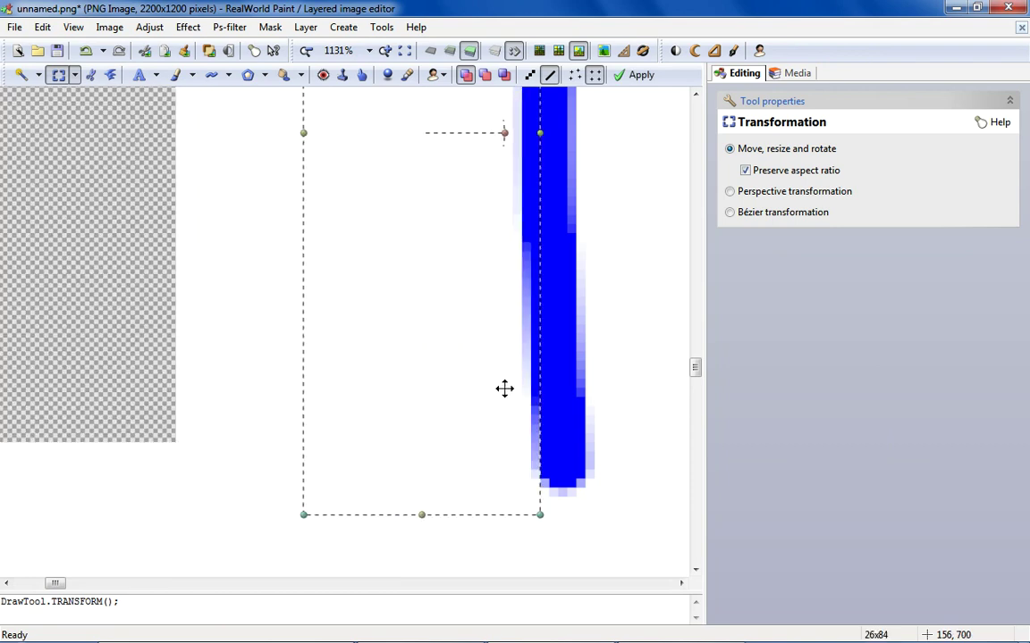
scroll(496, 372, "down", 3)
scroll(306, 293, "up", 1)
scroll(455, 384, "up", 4)
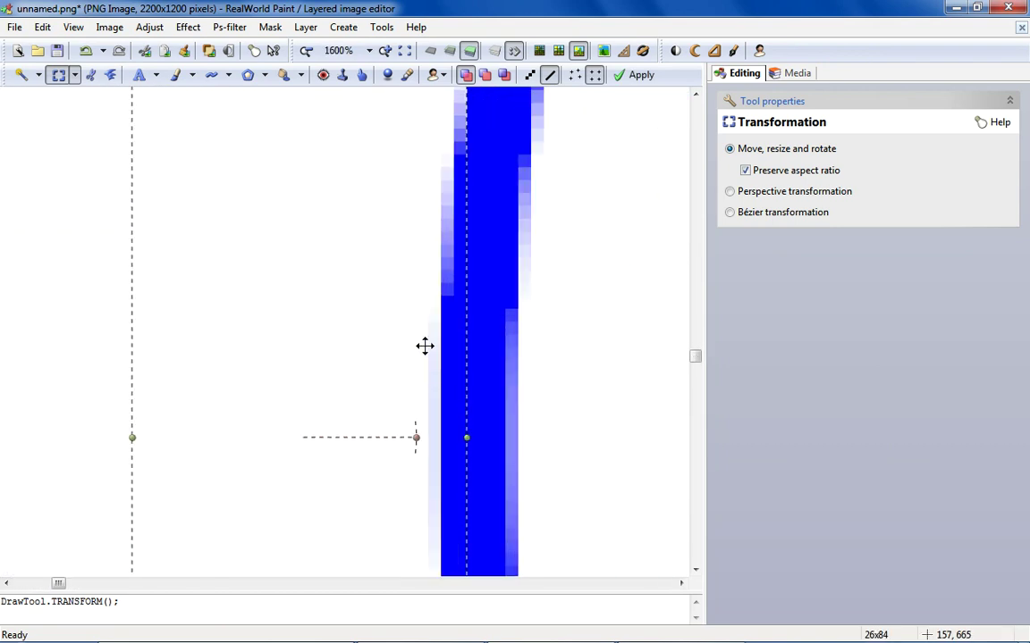
scroll(422, 369, "down", 3)
left_click_drag(419, 360, 419, 346)
scroll(419, 346, "down", 1)
key("Return")
scroll(543, 227, "down", 3)
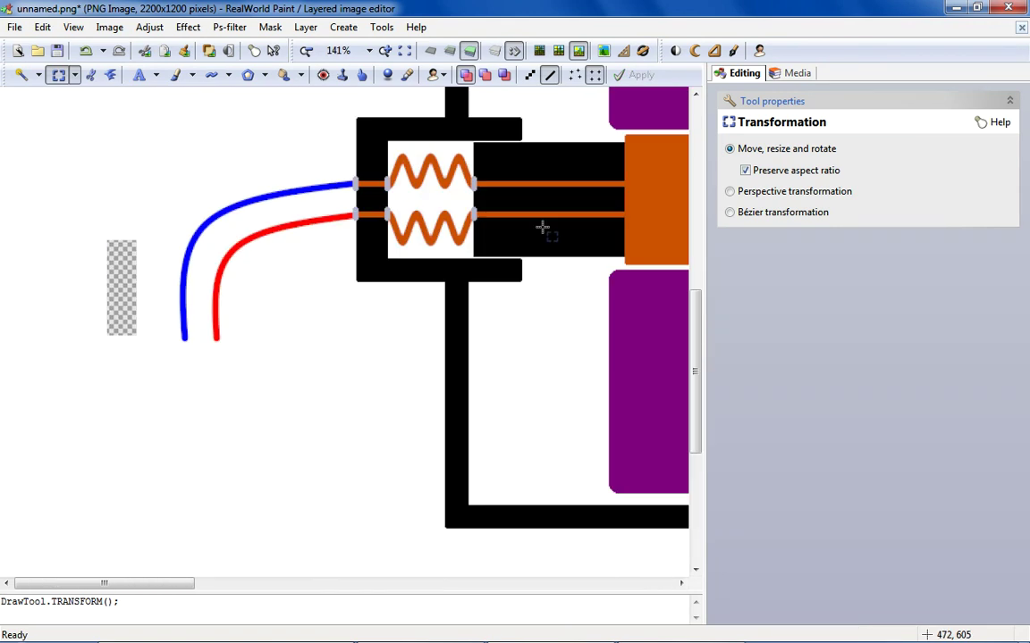
Flood-fill the transparent rectangle beside the blue wire with white.
left_click(283, 75)
left_click(116, 269)
scroll(119, 268, "down", 3)
scroll(119, 268, "down", 3)
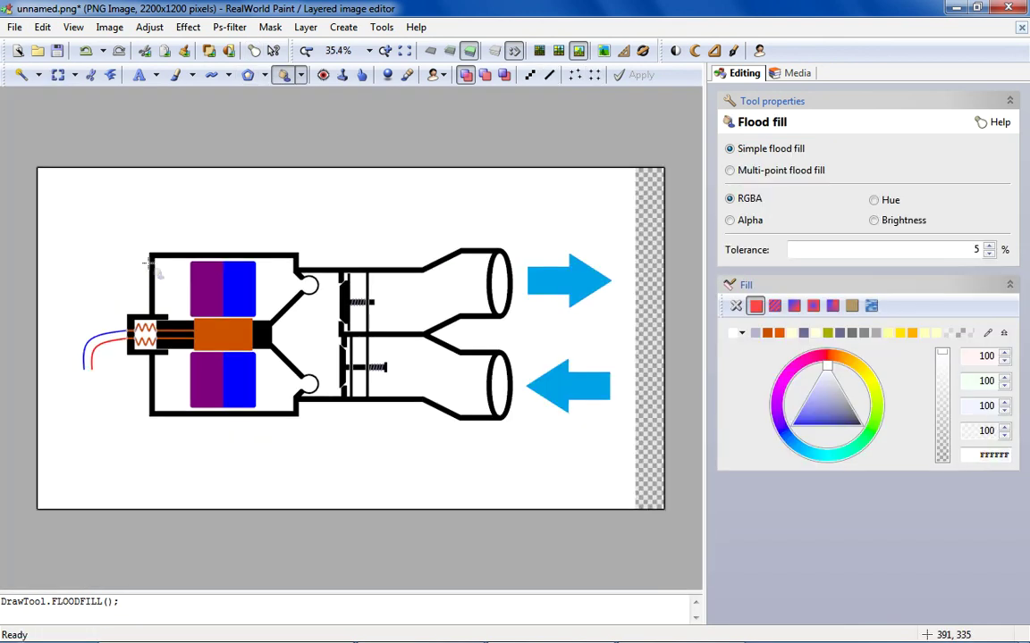
scroll(183, 320, "up", 2)
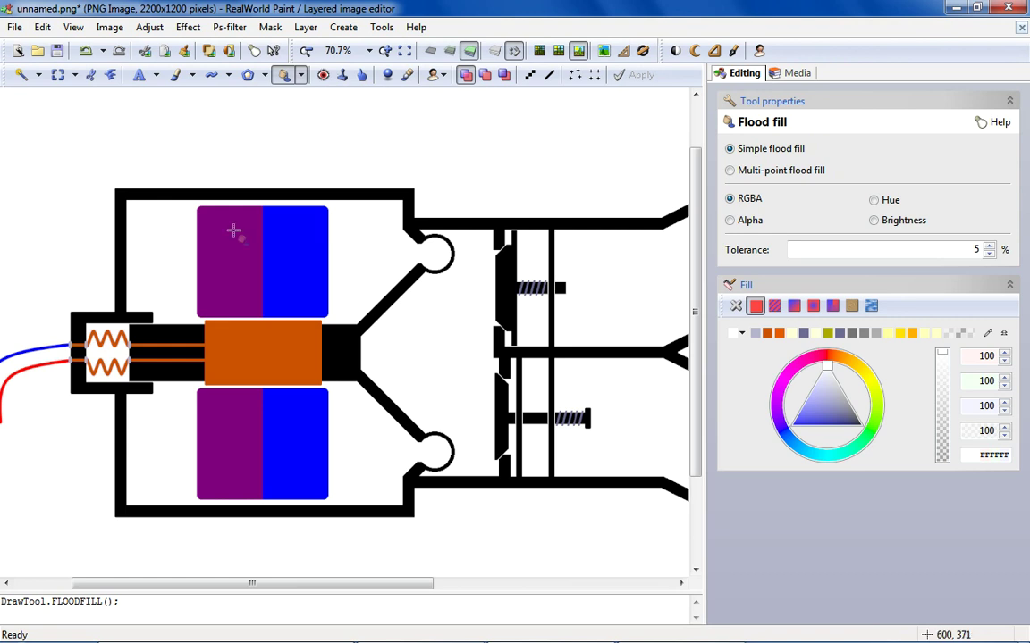
left_click(58, 75)
scroll(143, 193, "down", 1)
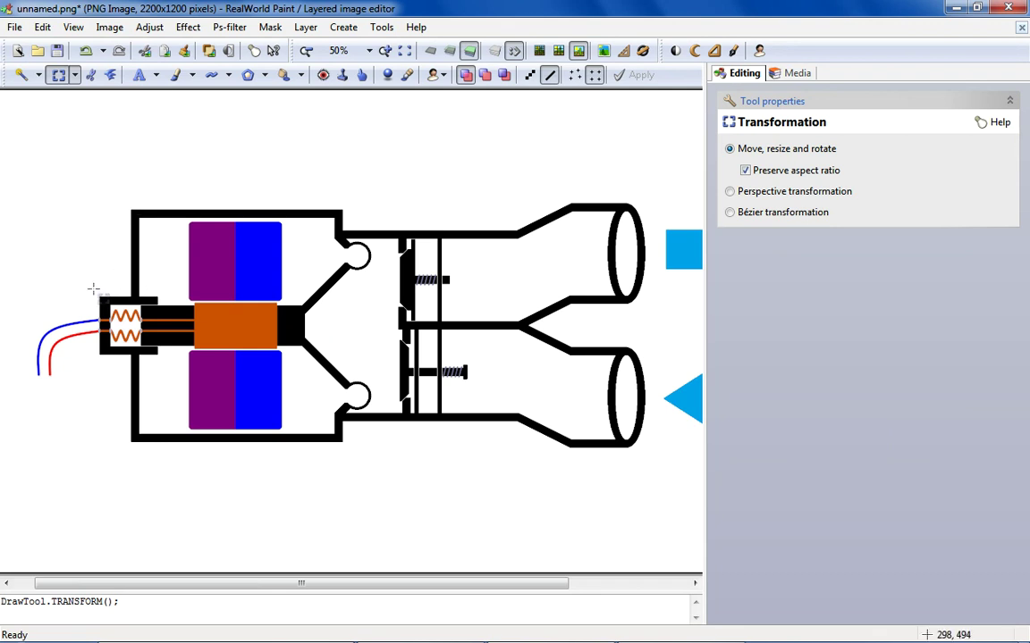
scroll(81, 283, "up", 2)
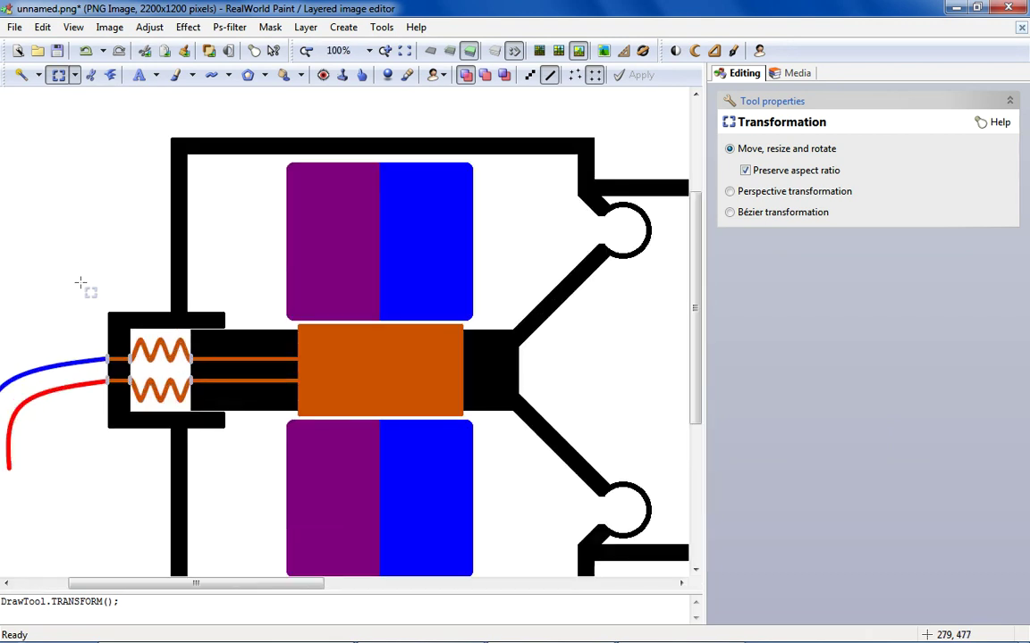
scroll(82, 284, "down", 2)
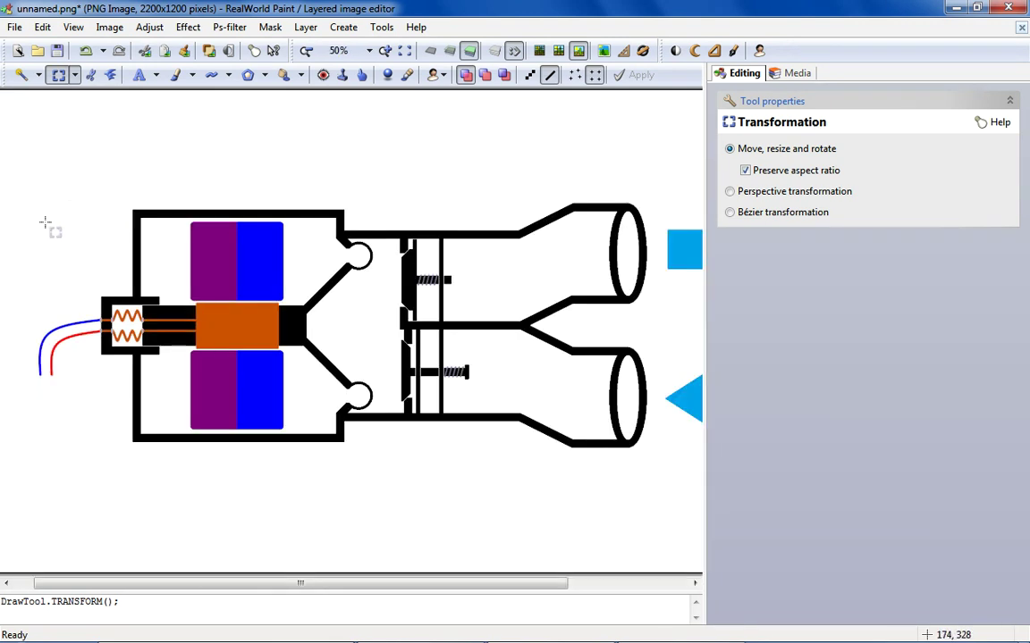
scroll(45, 222, "up", 2)
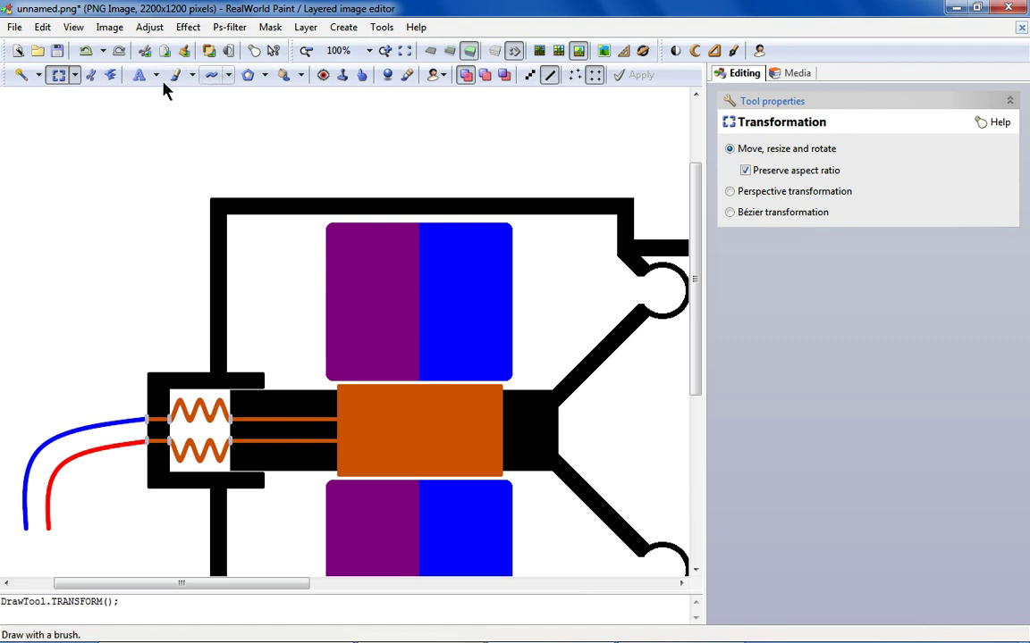
Try to draw a short white line, 5 pixels wide, across the housing's upper-left corner.
left_click(228, 75)
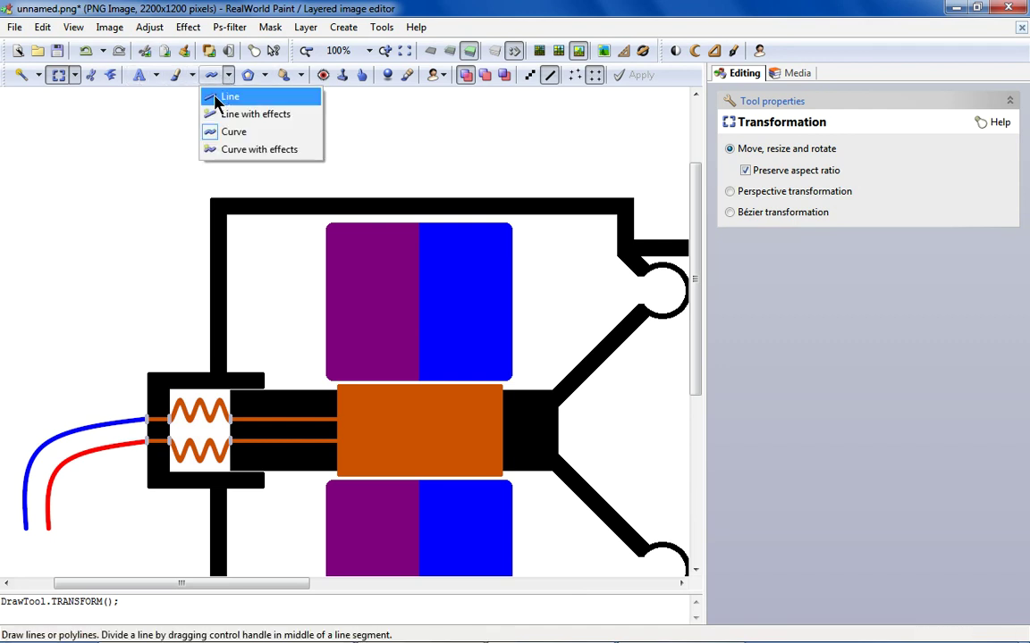
left_click(224, 96)
left_click_drag(234, 208, 181, 208)
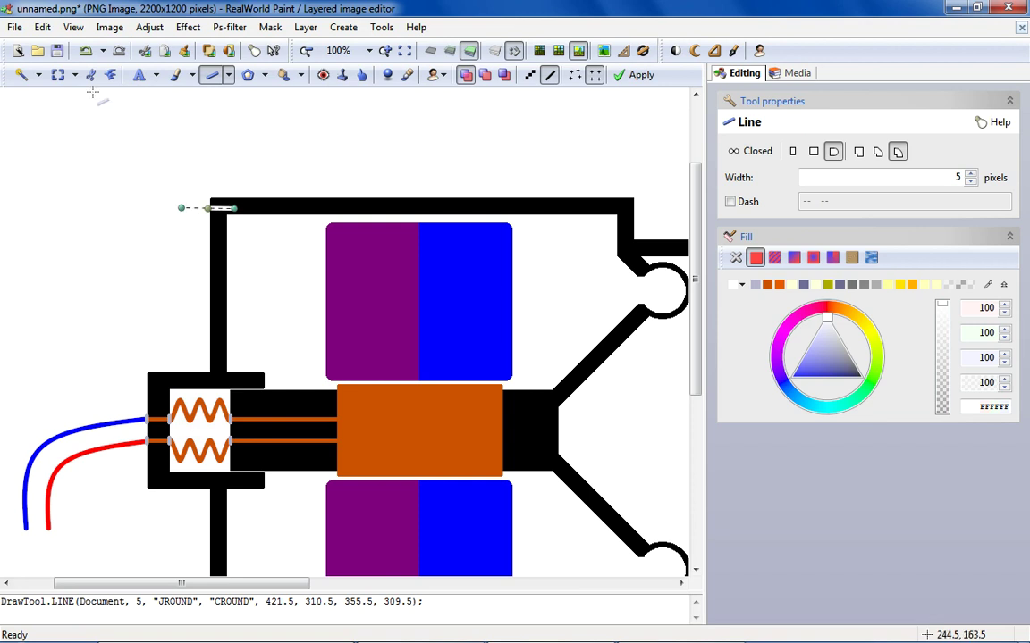
left_click(58, 75)
Select the free end of the connector block's upper bar, about 68 x 26 pixels, and copy it.
scroll(152, 248, "down", 1)
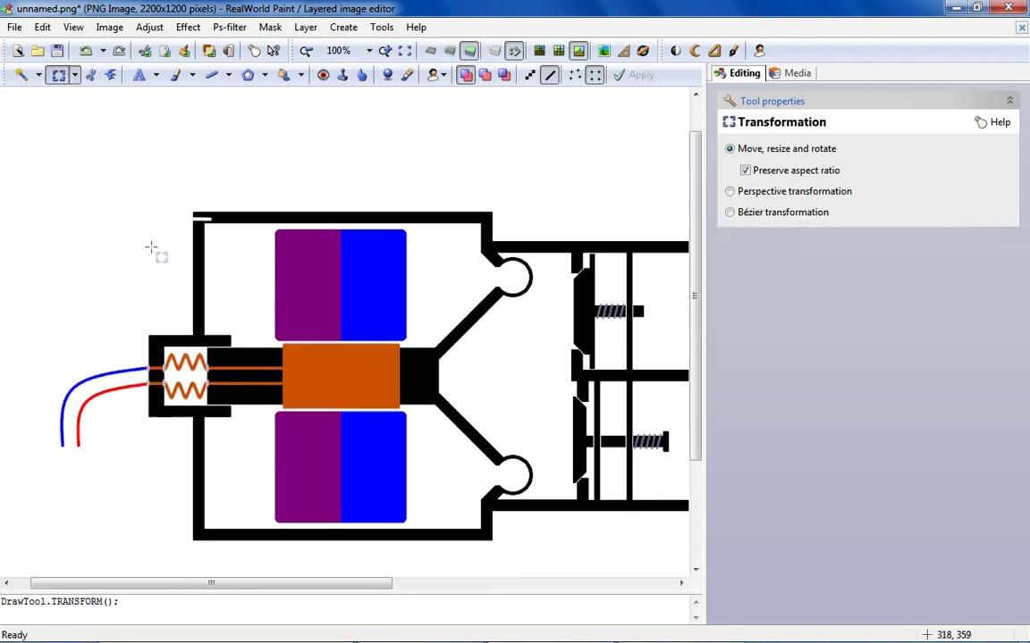
scroll(355, 355, "up", 5)
left_click_drag(493, 373, 286, 454)
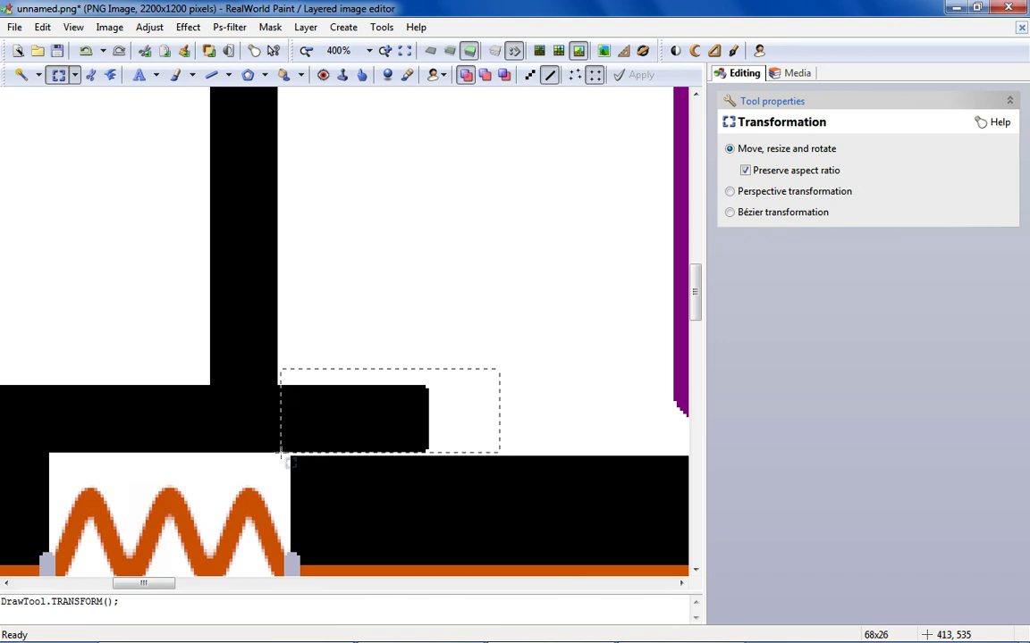
right_click(282, 456)
left_click(399, 302)
Undo the white line, then paste the copied bar end, mirror it and place it against the outer corner of the housing's top wall.
scroll(329, 367, "down", 5)
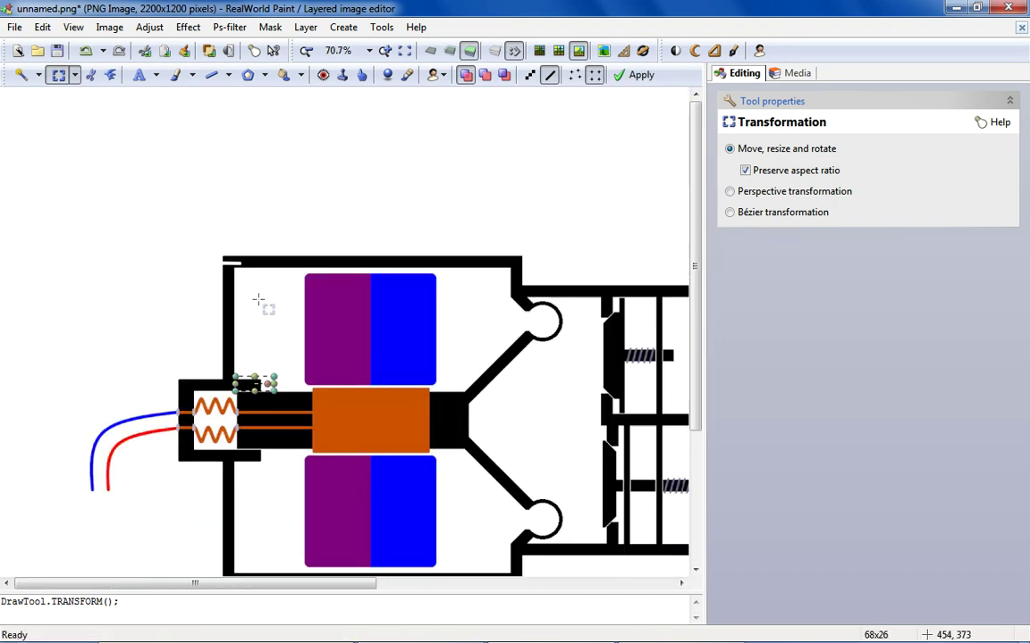
scroll(165, 276, "up", 1)
scroll(165, 275, "up", 4)
left_click(87, 50)
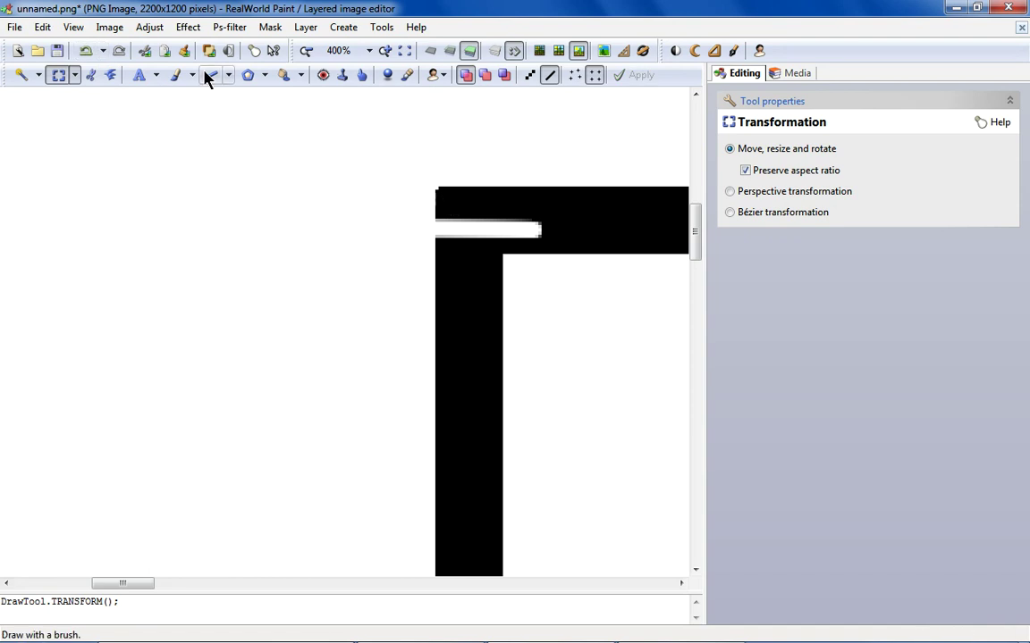
right_click(338, 202)
left_click(351, 268)
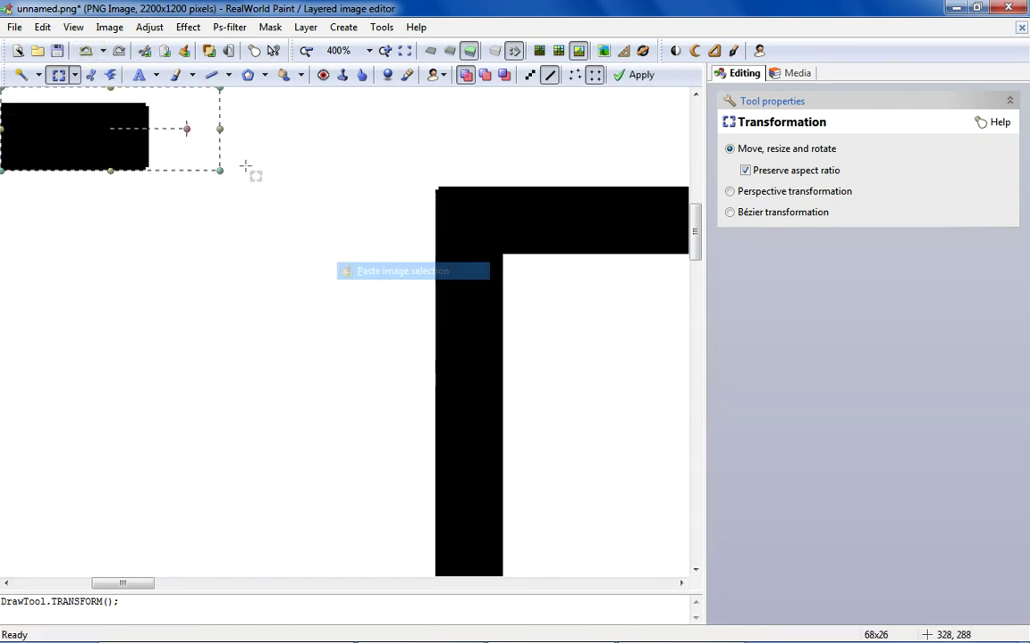
right_click(145, 141)
left_click(178, 227)
left_click_drag(128, 143, 351, 229)
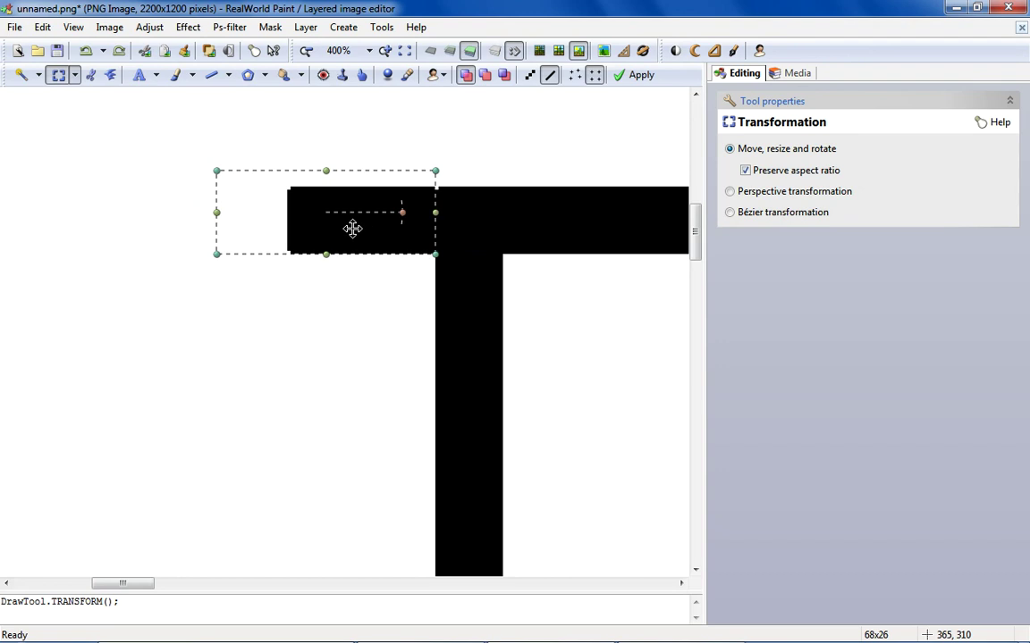
Paste another mirrored bar end onto the top wall's extension, aligning its tip with the connector block's outer edge.
right_click(281, 277)
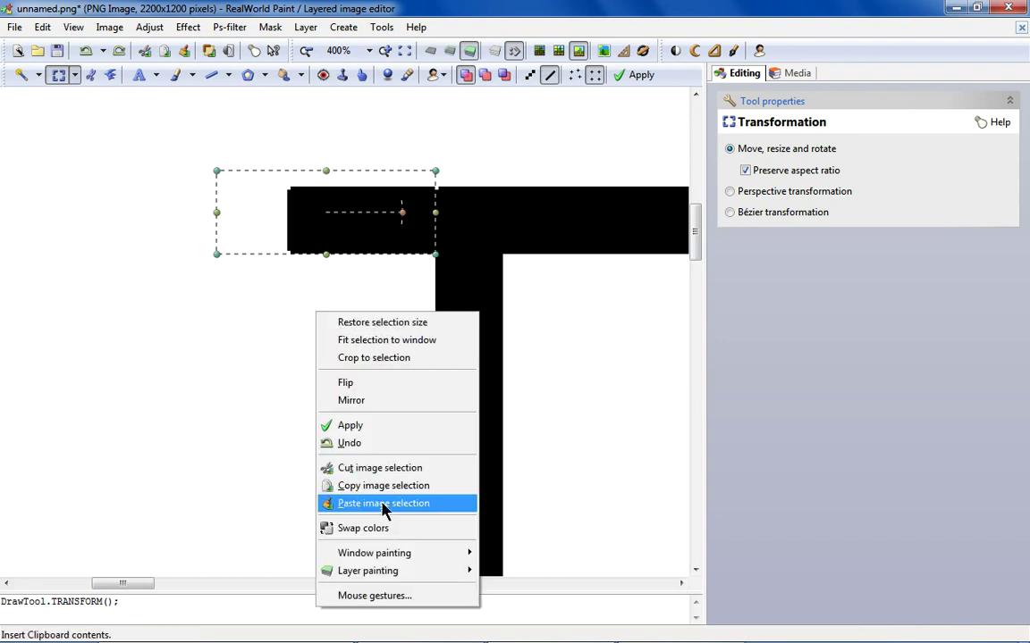
left_click(308, 457)
right_click(119, 126)
left_click(159, 214)
left_click_drag(112, 161, 205, 215)
scroll(205, 215, "down", 5)
left_click_drag(112, 161, 188, 345)
scroll(183, 346, "up", 1)
scroll(182, 346, "up", 1)
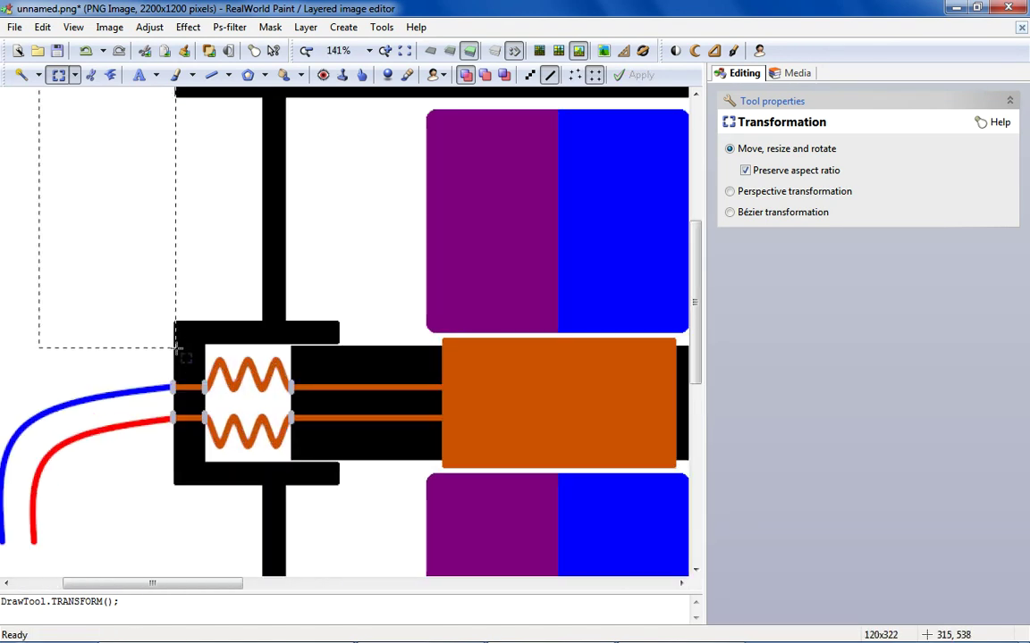
scroll(181, 351, "down", 4)
Select a small area of about 8 x 5 pixels around the white notch in the top wall's upper edge and cut it out.
scroll(142, 206, "up", 8)
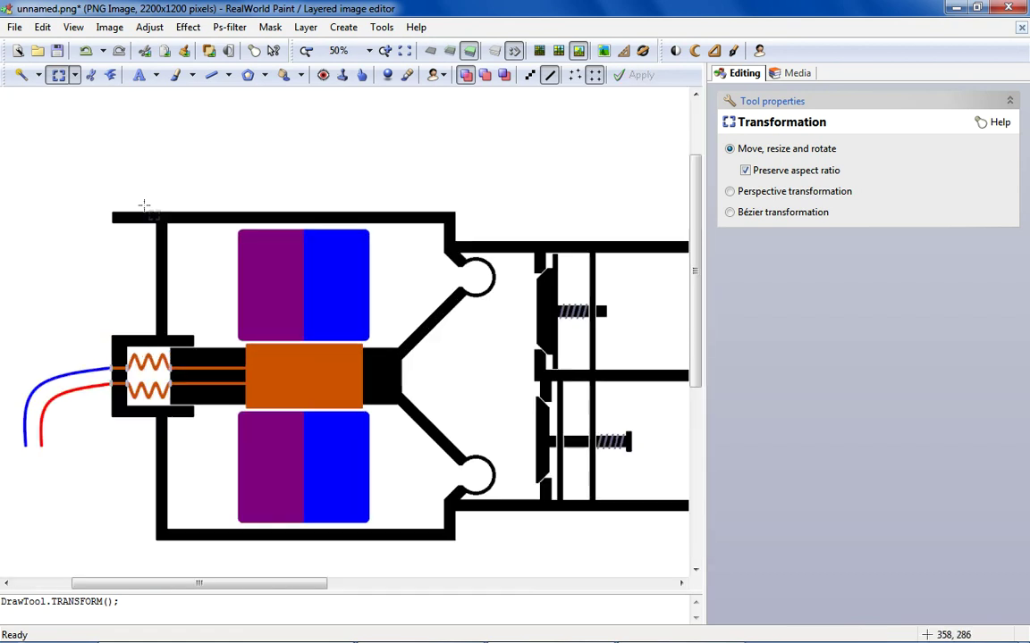
scroll(192, 250, "up", 2)
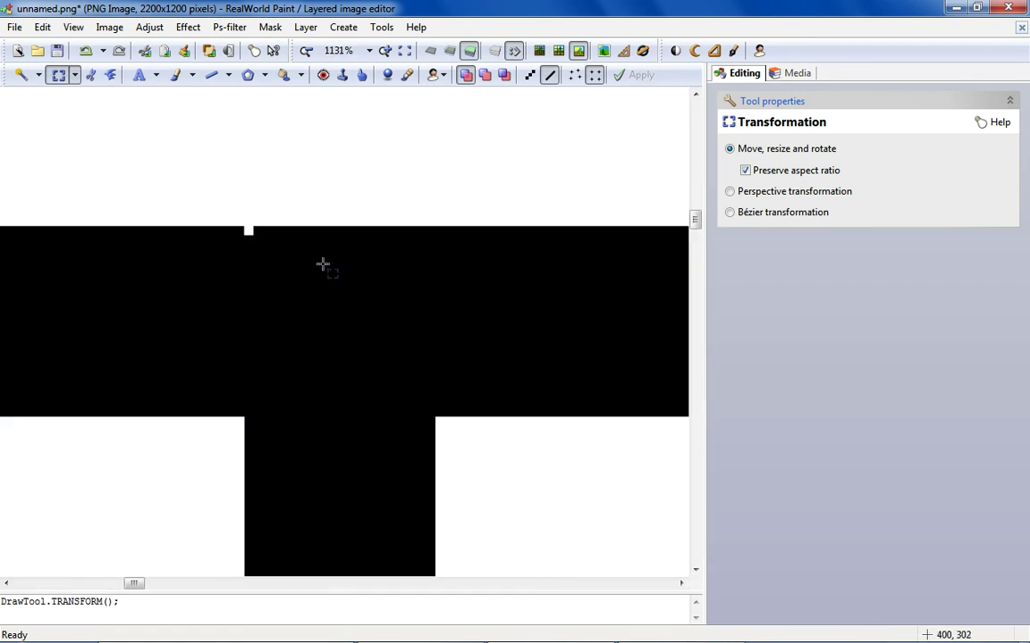
left_click(175, 77)
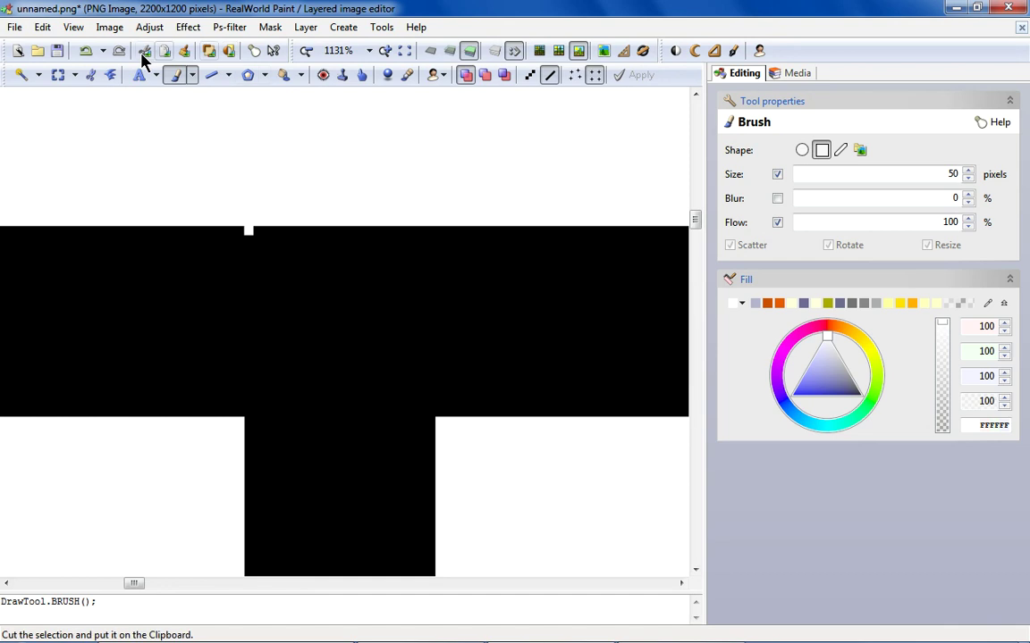
left_click(58, 75)
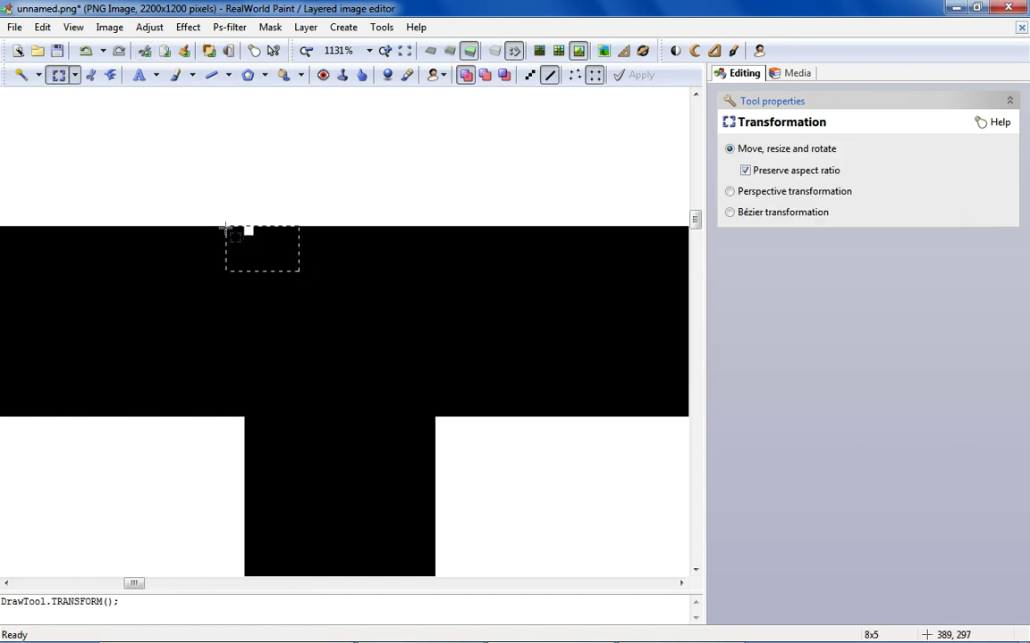
right_click(266, 251)
left_click(306, 408)
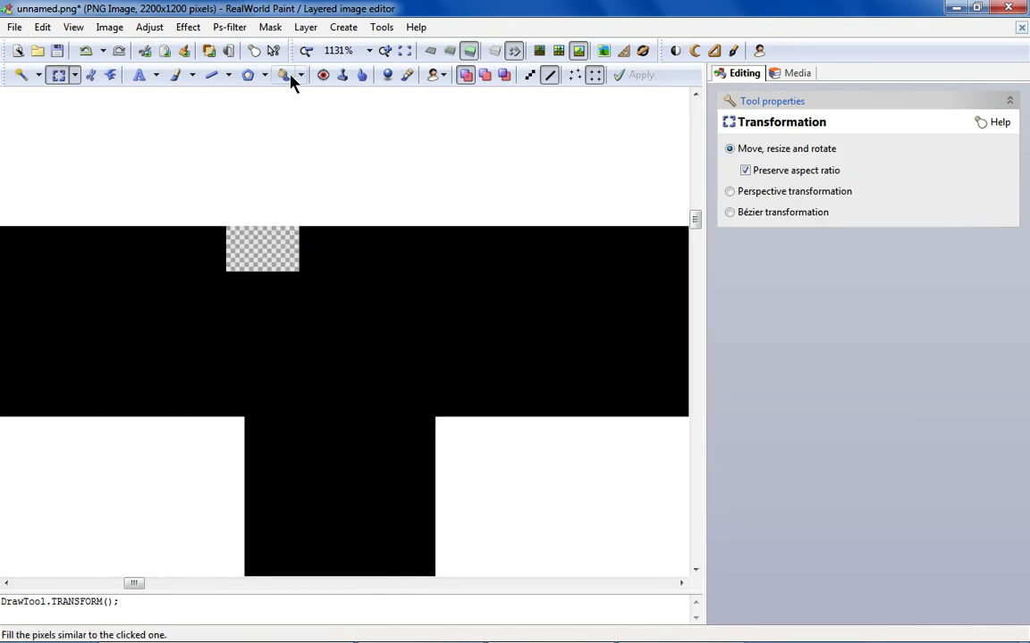
Flood-fill the transparent gap in the top wall with black 000000.
left_click(284, 75)
left_click(738, 333)
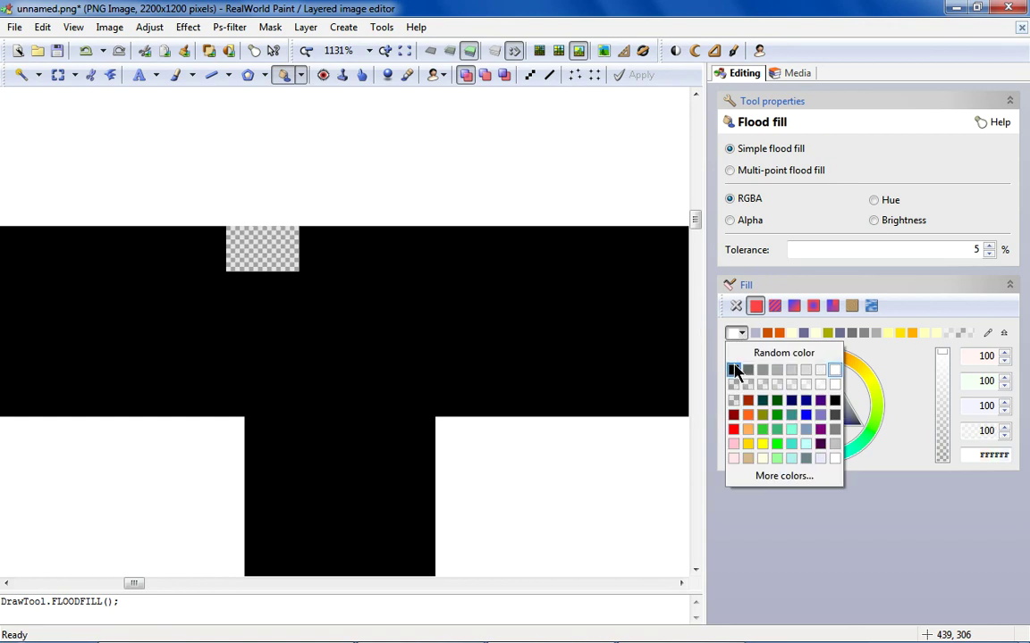
left_click(733, 367)
left_click(265, 256)
Cut the extended corner of the top wall, about 143 x 180 pixels, to the clipboard and undo its removal.
key("ctrl+0")
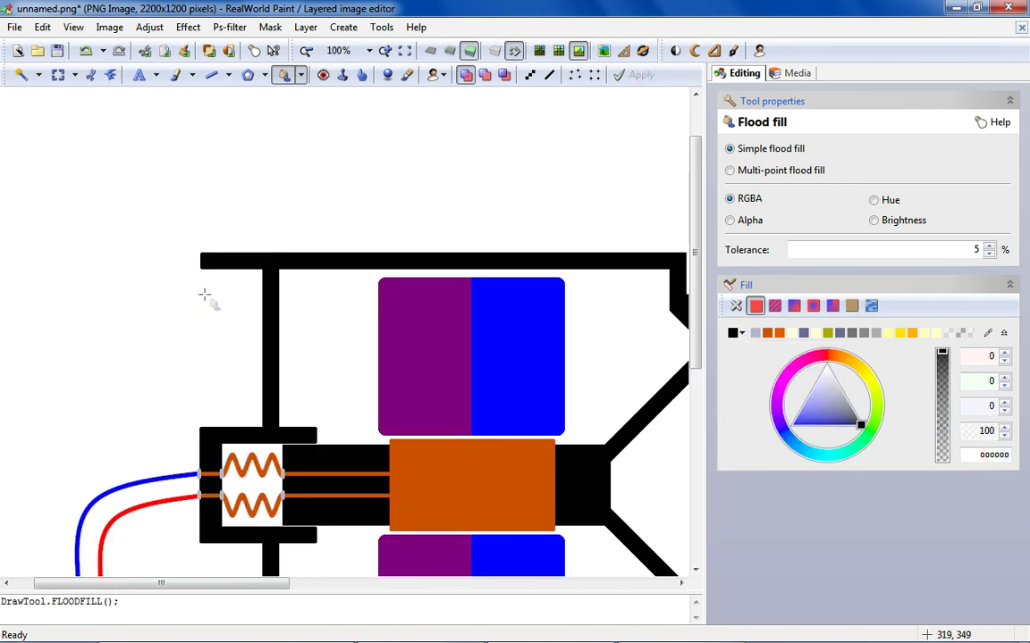
left_click(58, 75)
left_click_drag(158, 191, 272, 336)
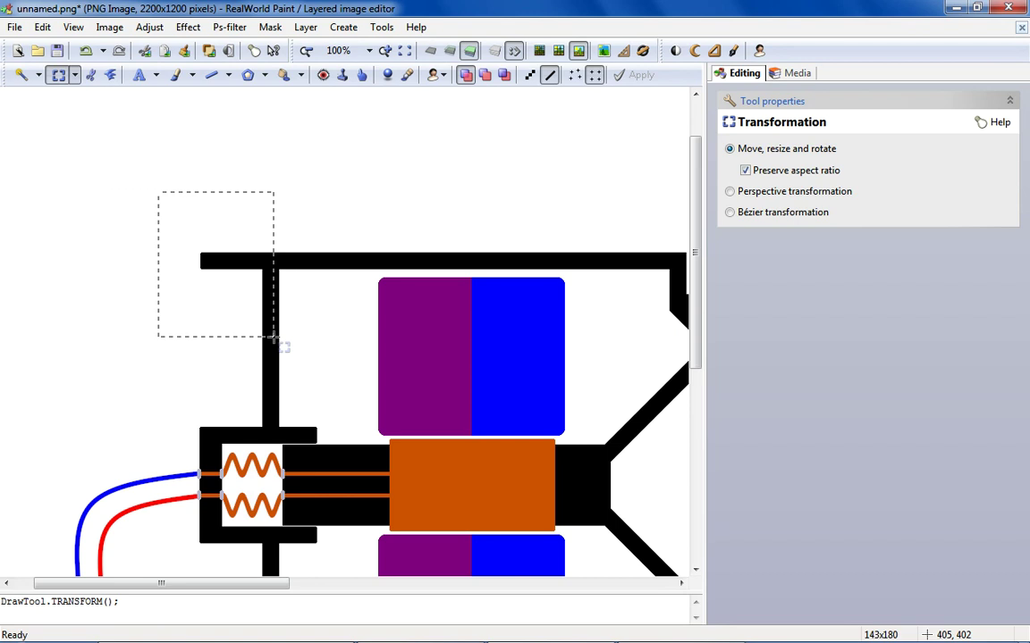
right_click(231, 267)
left_click(304, 424)
scroll(250, 260, "down", 3)
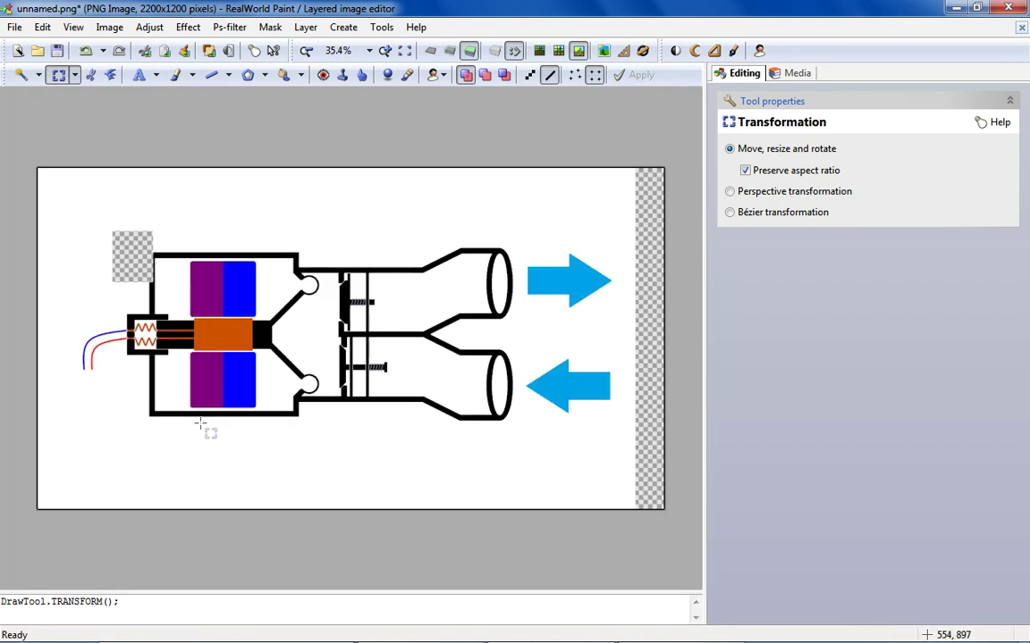
left_click(85, 51)
Paste the extended corner, flip it vertically and place it over the housing's lower-left corner to extend the bottom wall.
scroll(103, 420, "up", 4)
right_click(134, 385)
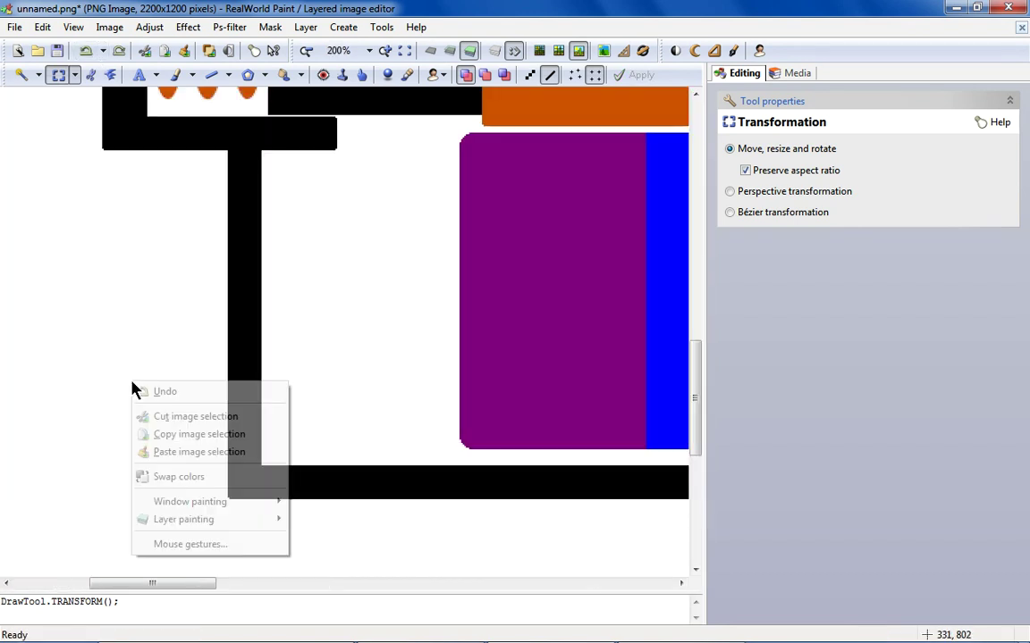
left_click(168, 452)
right_click(58, 200)
left_click(108, 273)
left_click_drag(90, 173, 108, 416)
key("Return")
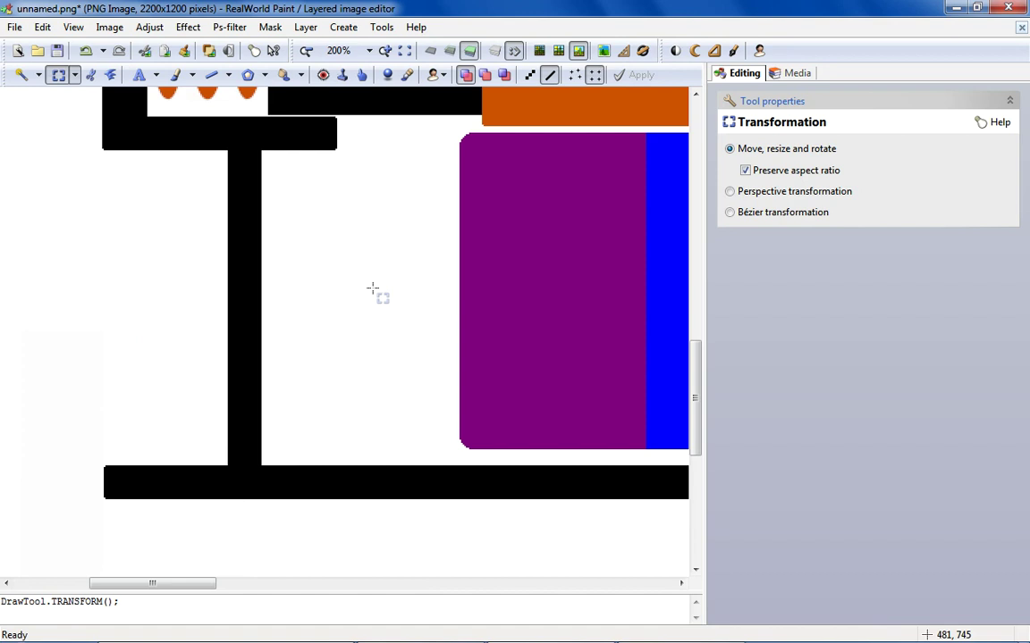
Flood fill the transparent strip along the canvas's right edge with white.
scroll(364, 283, "down", 5)
scroll(357, 298, "down", 1)
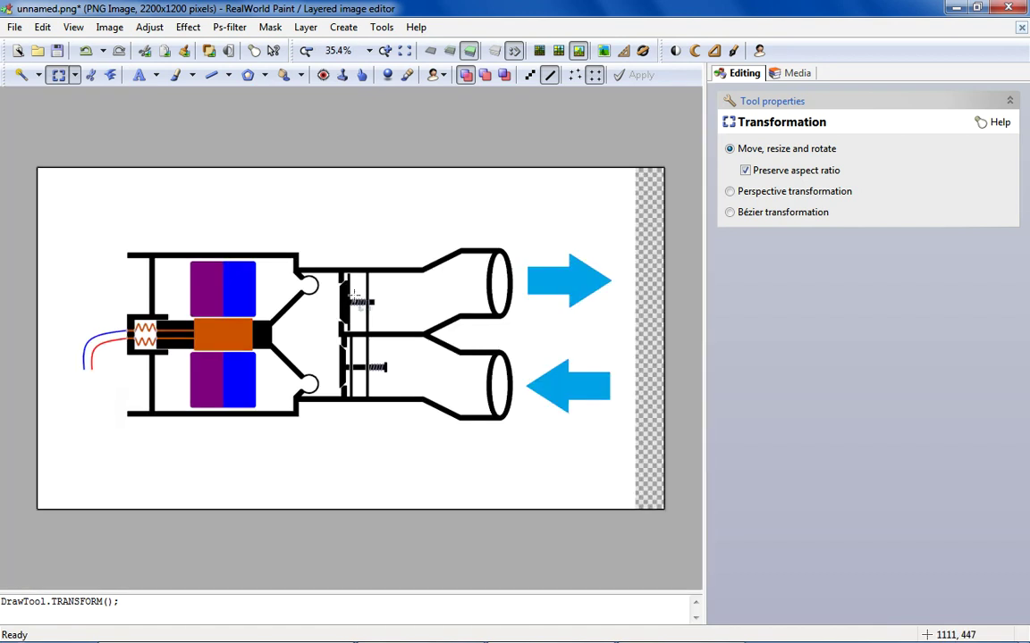
left_click(284, 75)
left_click(739, 333)
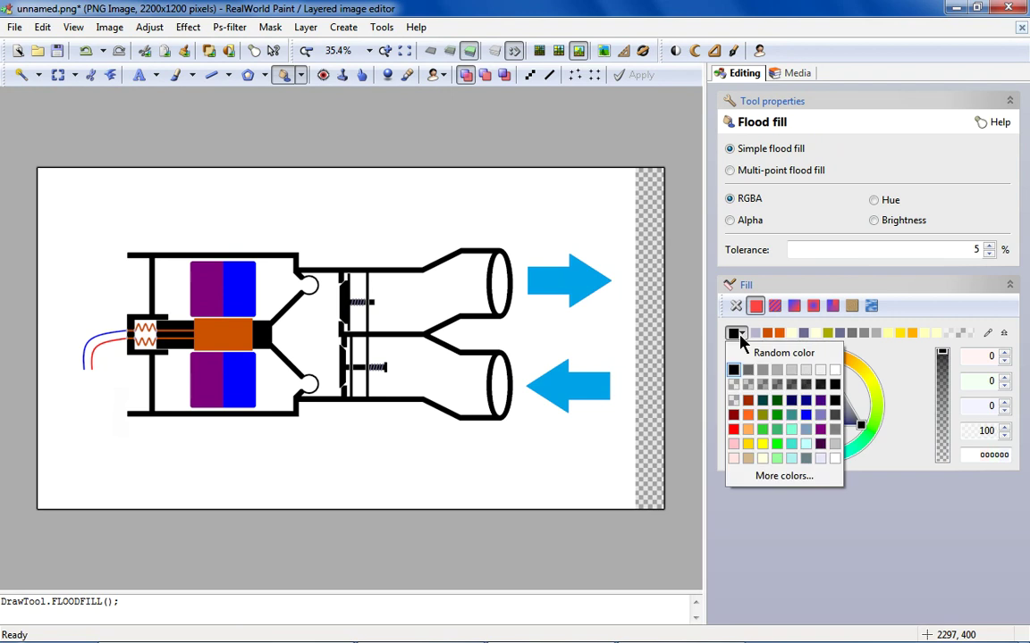
left_click(833, 459)
left_click(642, 317)
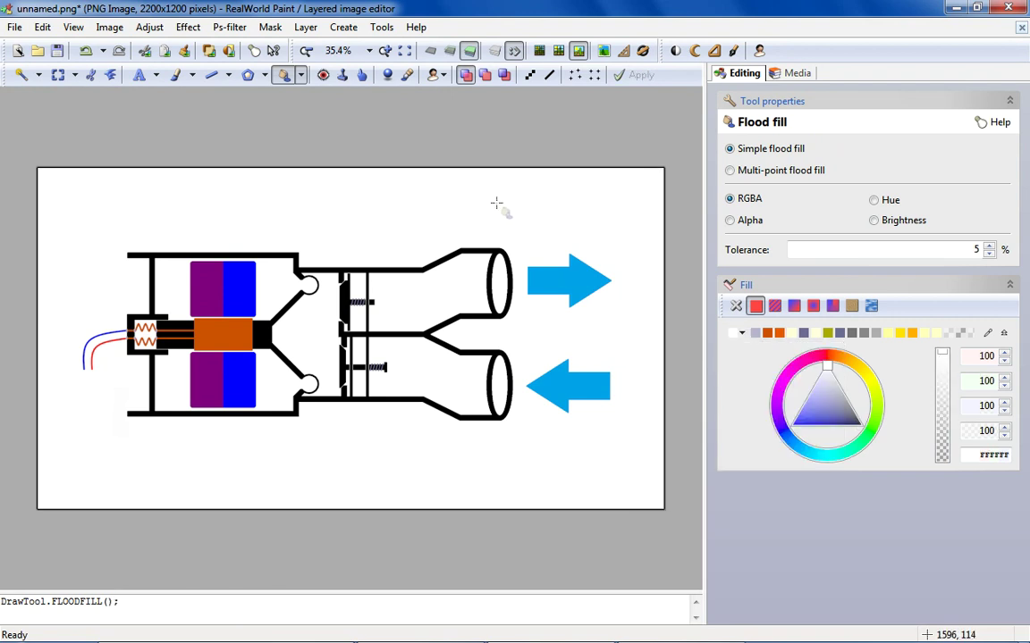
Select an area enclosing the whole diagram and its two arrows, and copy it.
left_click(58, 75)
left_click_drag(65, 211, 662, 476)
right_click(317, 348)
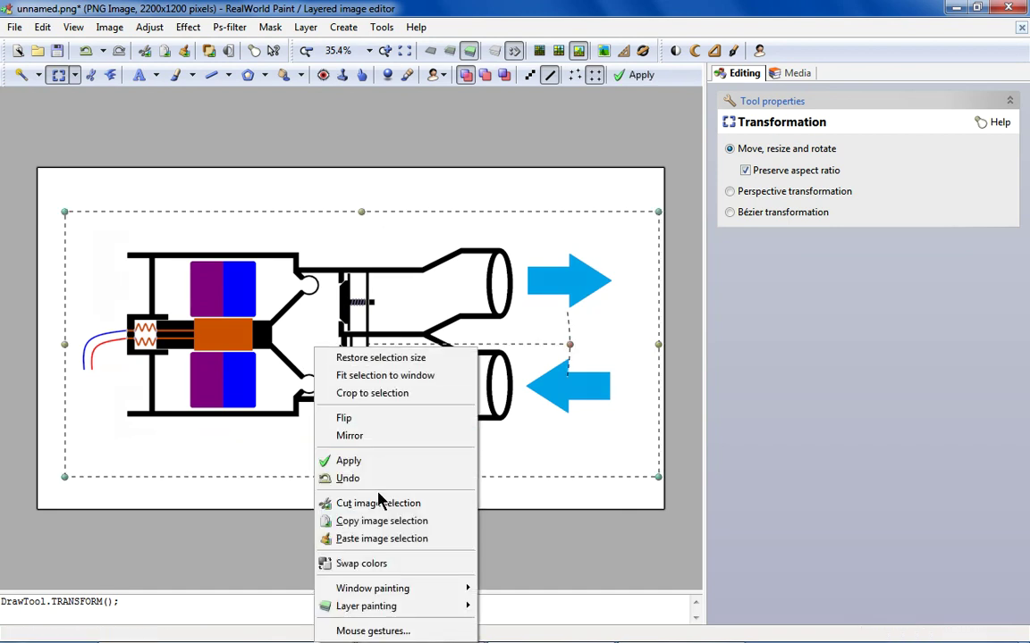
left_click(391, 520)
Create a new raster image 1200 pixels wide and 2200 pixels high.
left_click(14, 27)
left_click(28, 42)
left_click(920, 200)
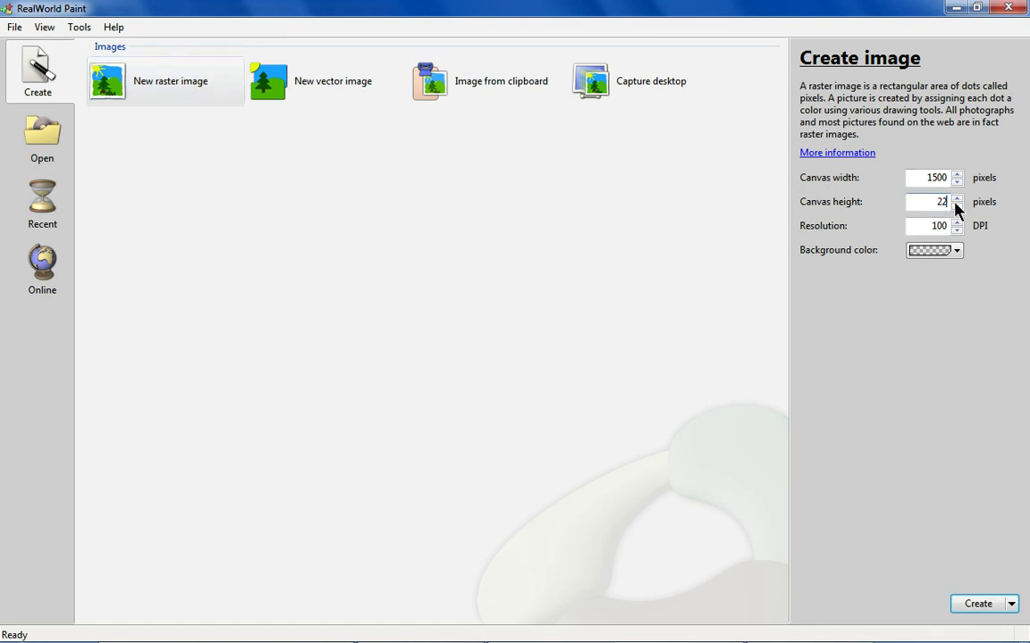
type("2200")
left_click_drag(914, 177, 950, 179)
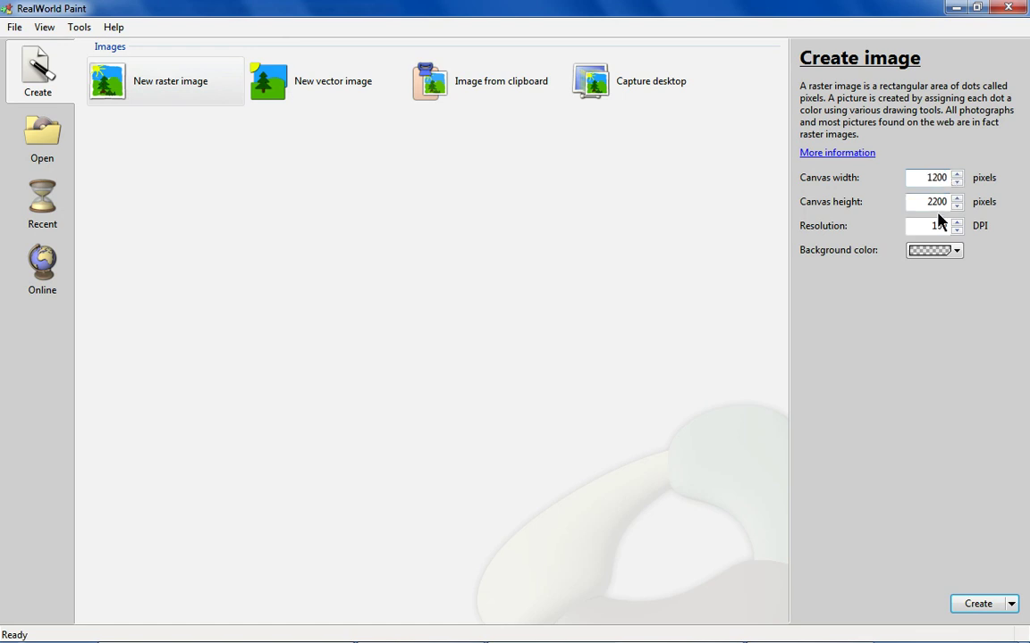
left_click(981, 608)
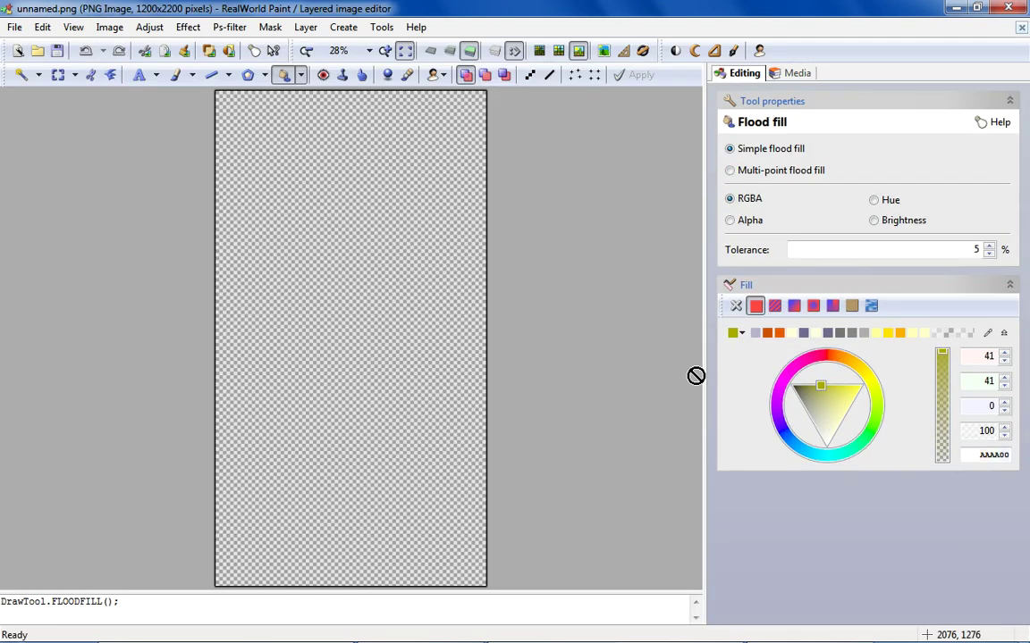
Flood fill the blank portrait canvas with white.
left_click(732, 333)
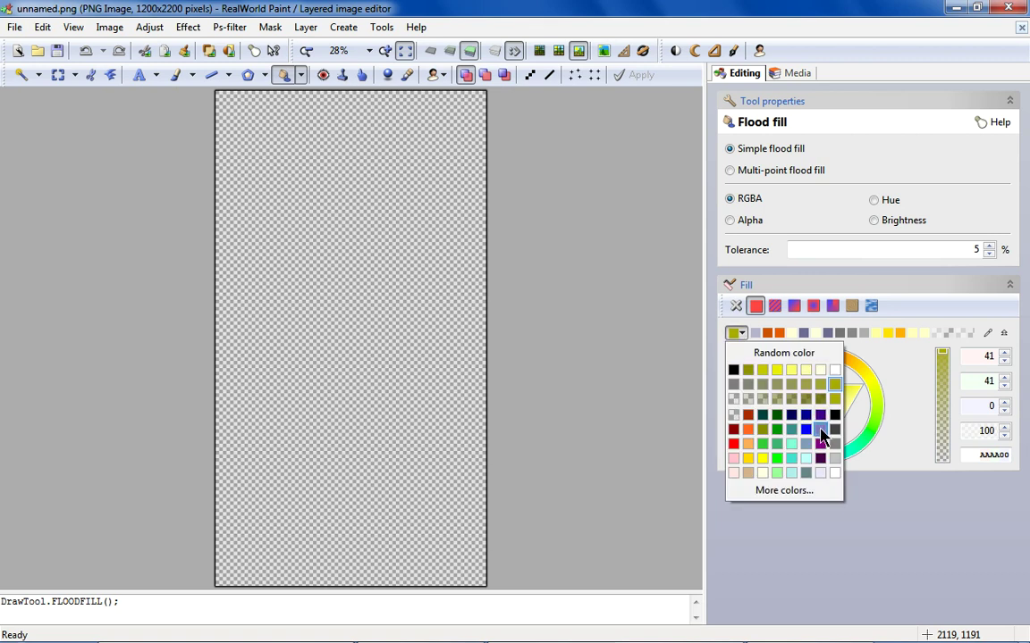
left_click(834, 473)
left_click(356, 268)
Paste the copied diagram, rotate it upright with the arrows at the top, and move it onto the middle of the canvas.
right_click(356, 266)
left_click(421, 336)
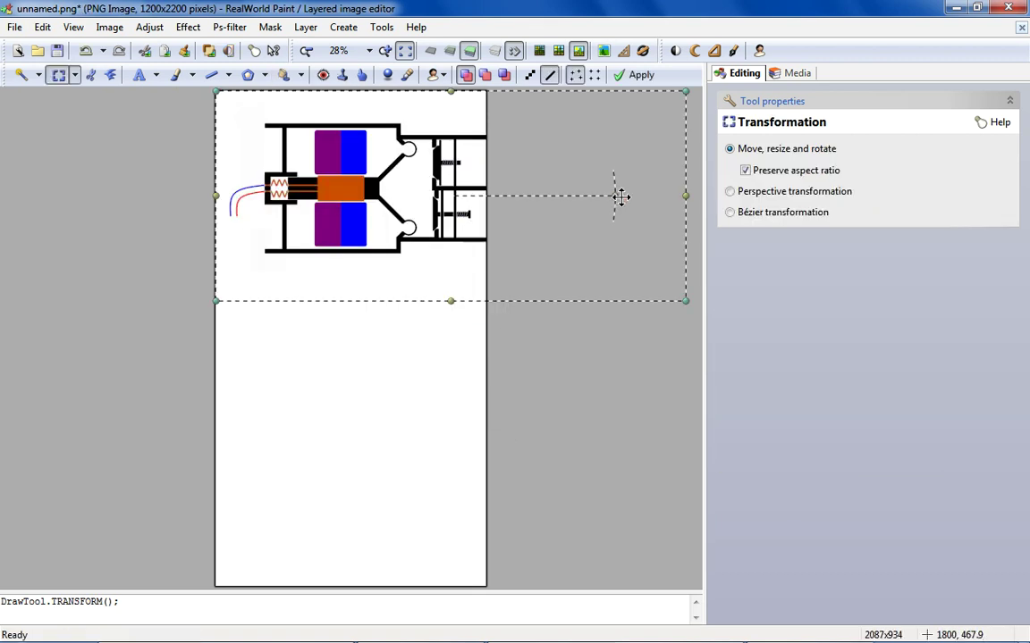
left_click_drag(615, 201, 454, 125)
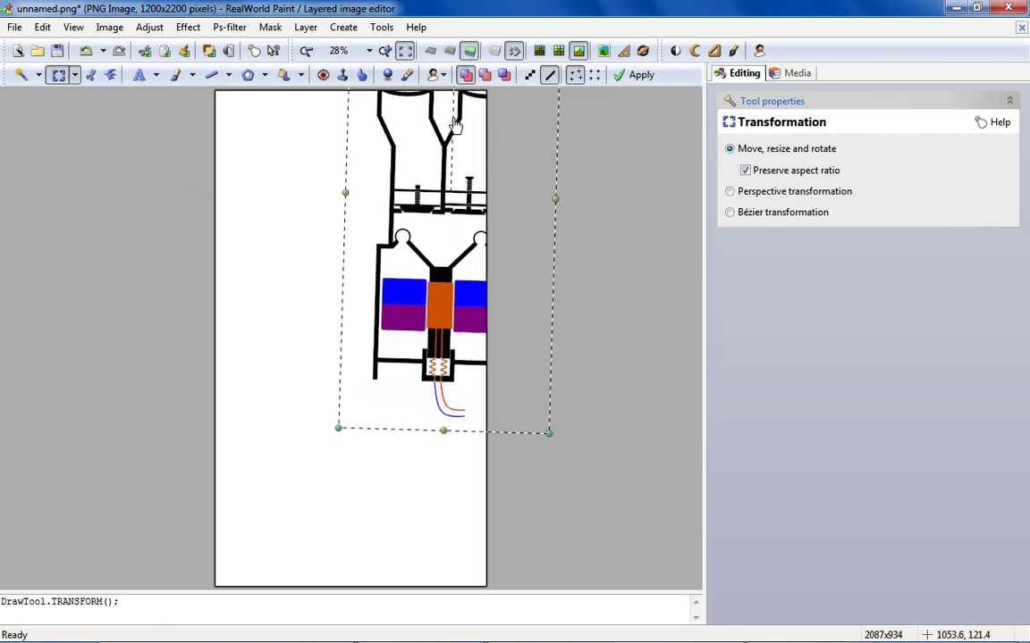
left_click(530, 74)
left_click(594, 75)
left_click_drag(421, 169, 328, 286)
Switch to the untitled Paint drawing that holds the blue arrow.
scroll(333, 295, "up", 6)
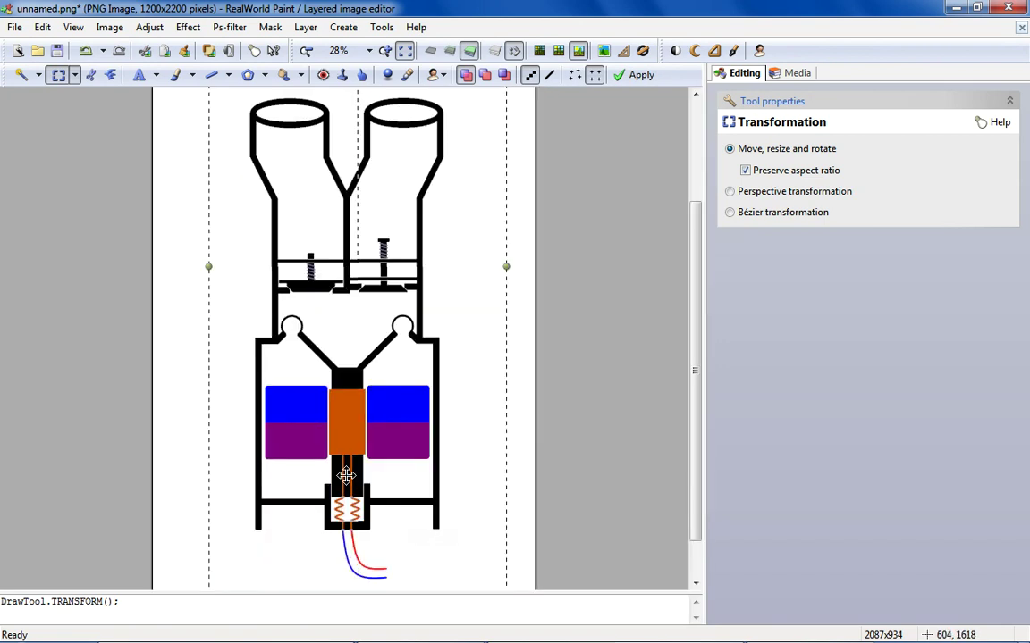
scroll(336, 492, "down", 6)
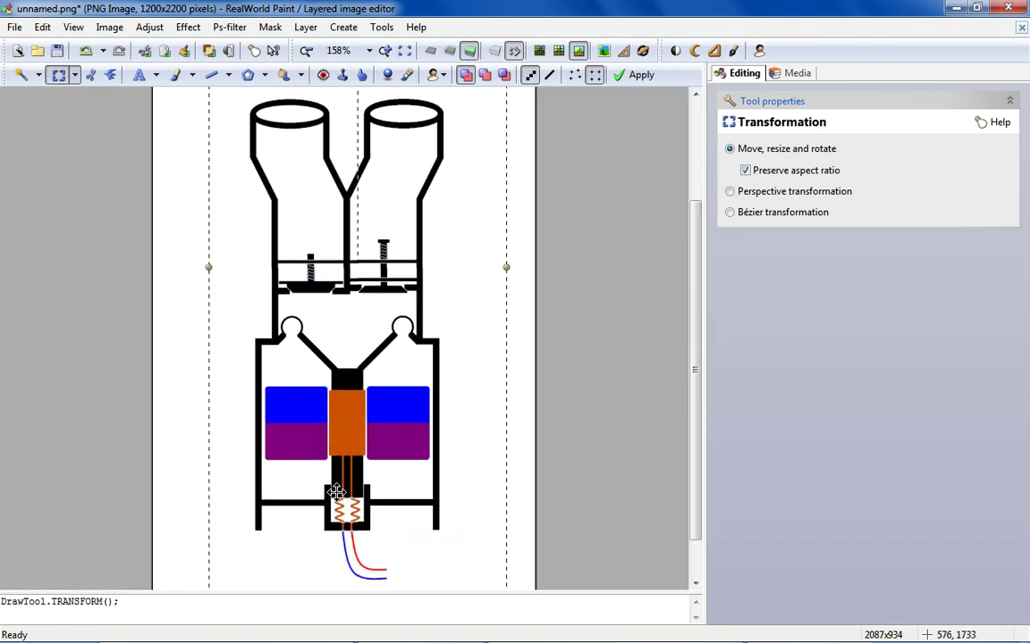
mouse_move(18, 636)
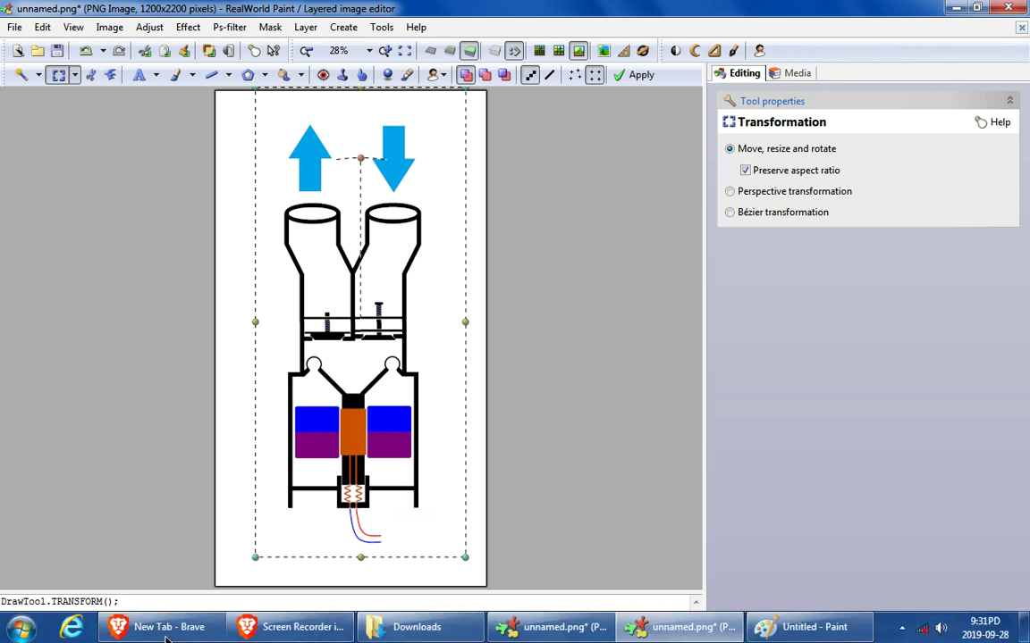
left_click(788, 631)
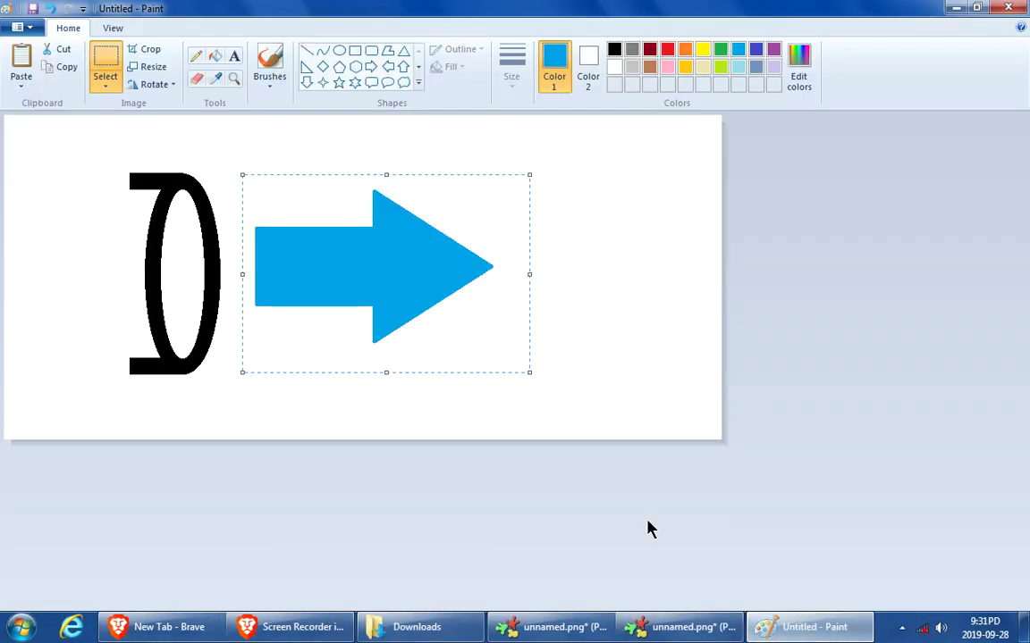
Try to resize the picture to 1200 × 2200 pixels without maintaining the aspect ratio.
left_click(154, 67)
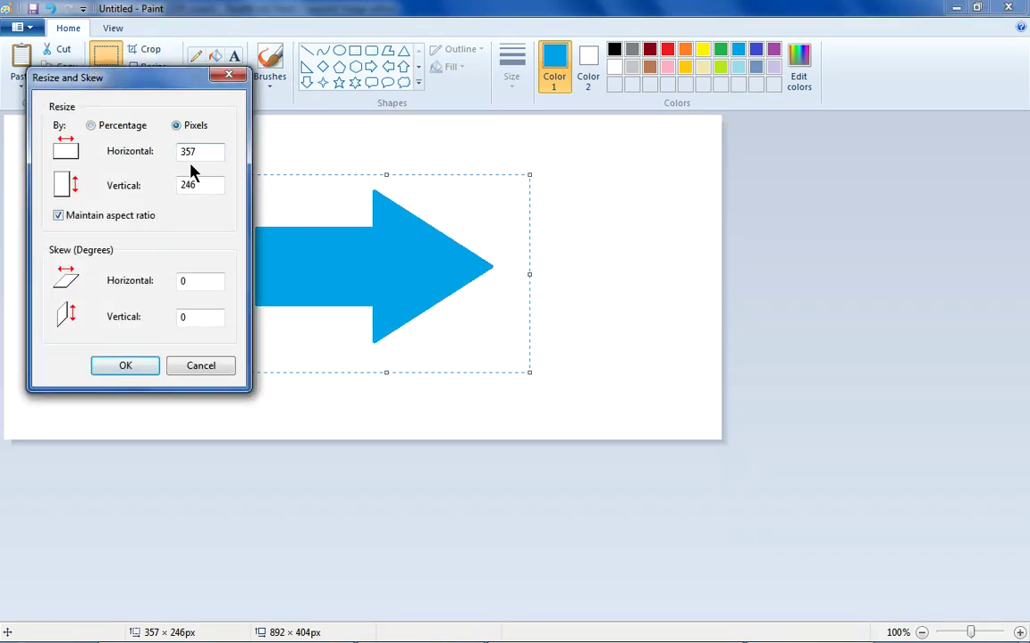
left_click(62, 216)
left_click_drag(195, 184, 166, 155)
type("2200")
type("120")
type("0")
left_click(143, 368)
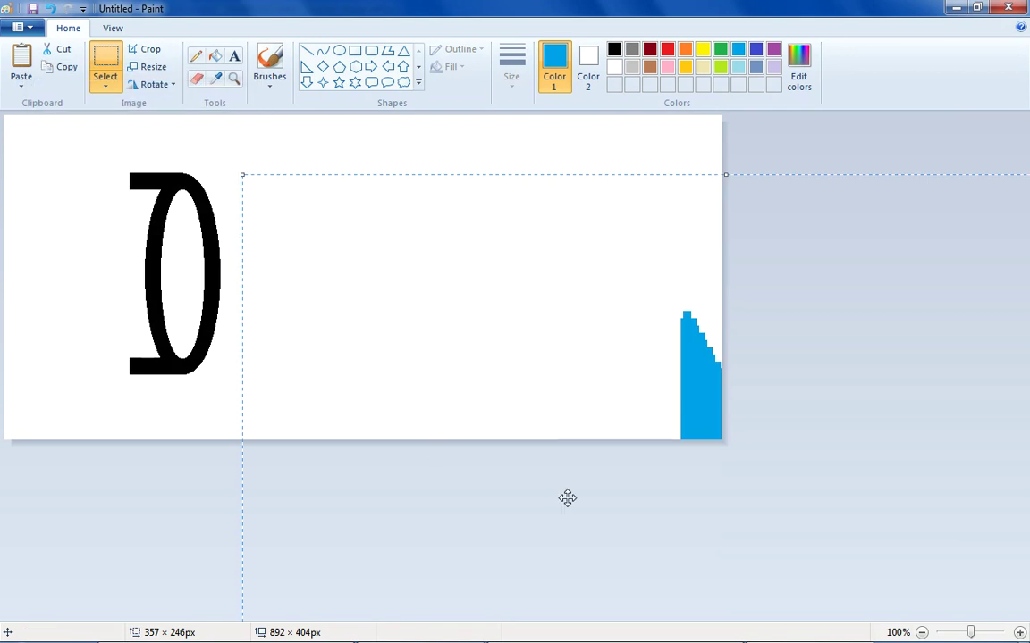
Shrink the canvas to clear the old drawing, and resize it to 1200 × 2200 pixels without maintaining the aspect ratio.
left_click(922, 633)
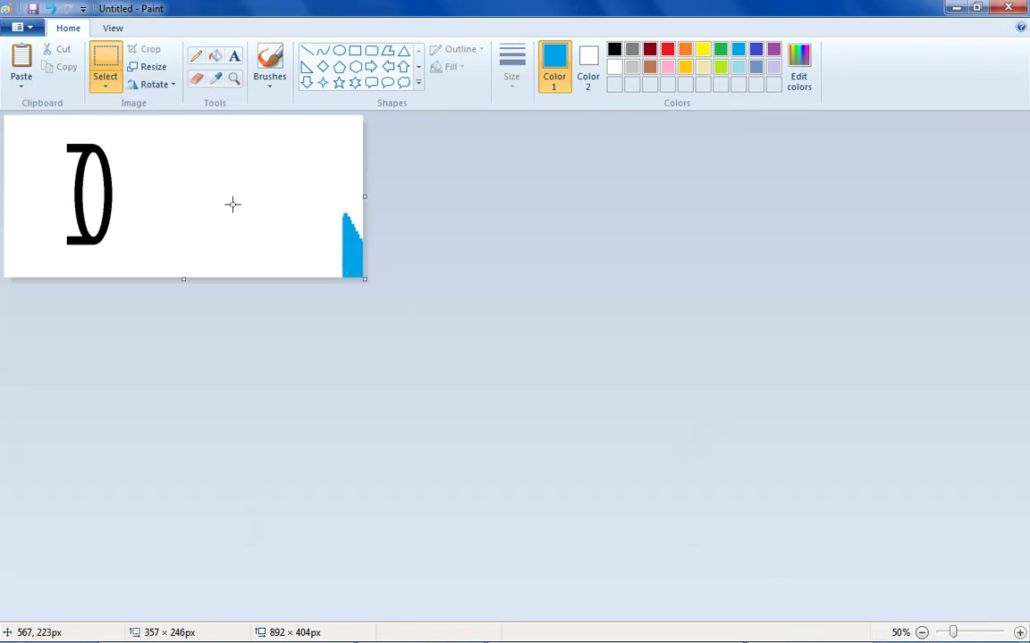
left_click_drag(362, 279, 39, 164)
left_click(147, 67)
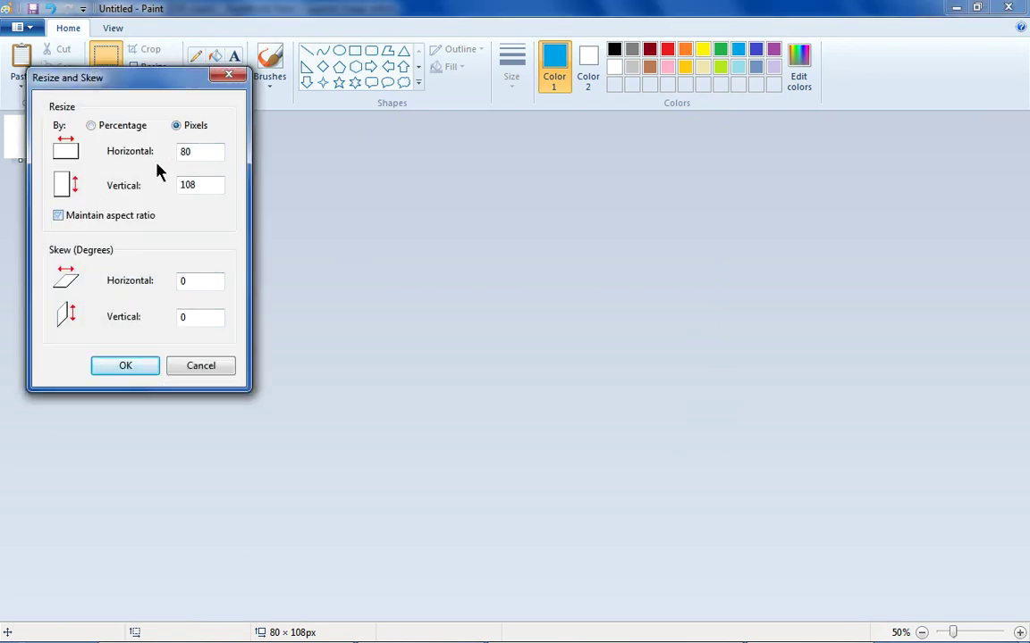
left_click_drag(204, 146, 172, 190)
type("1200")
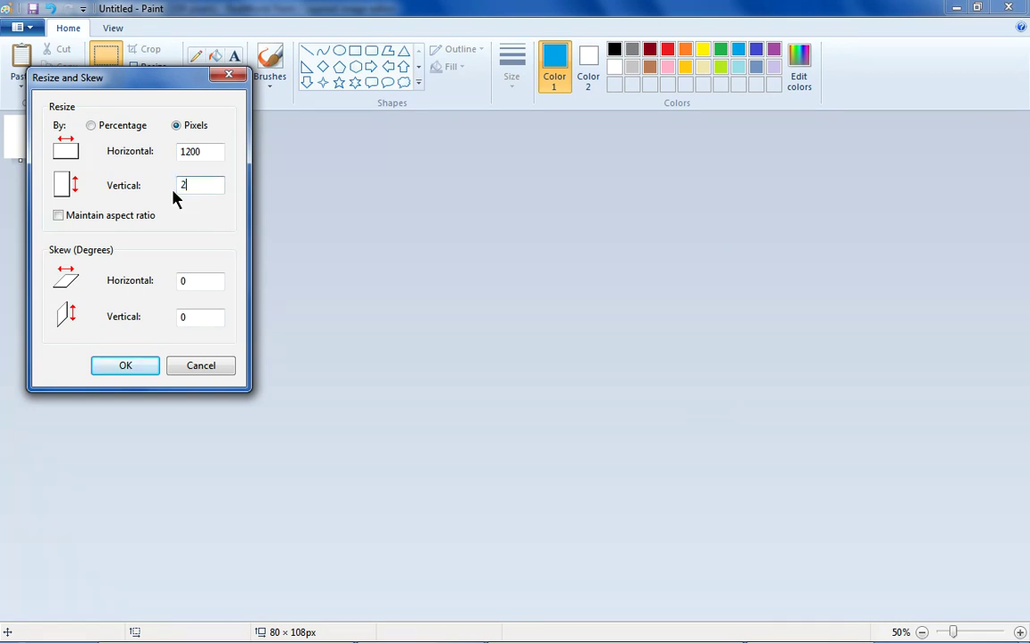
left_click(143, 364)
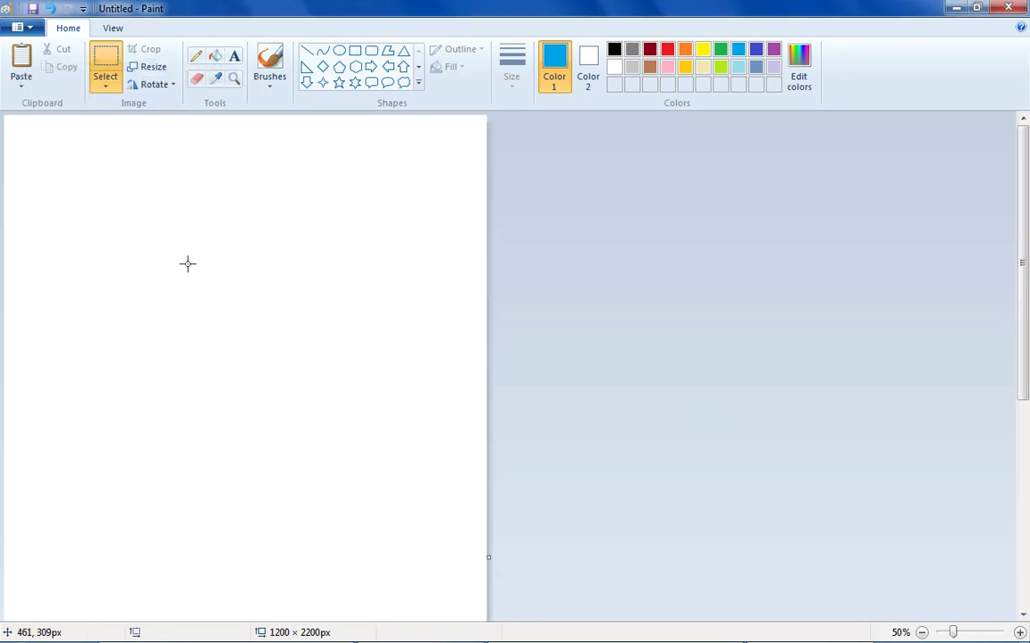
left_click(923, 632)
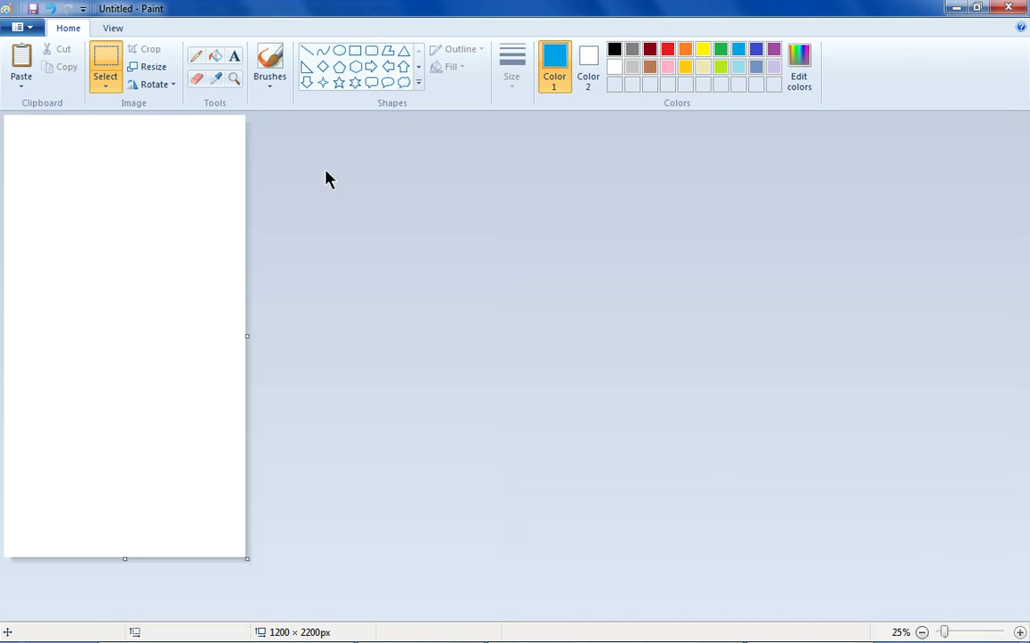
Paste the copied diagram into the blank canvas and rotate it left 90°.
right_click(154, 235)
left_click(205, 280)
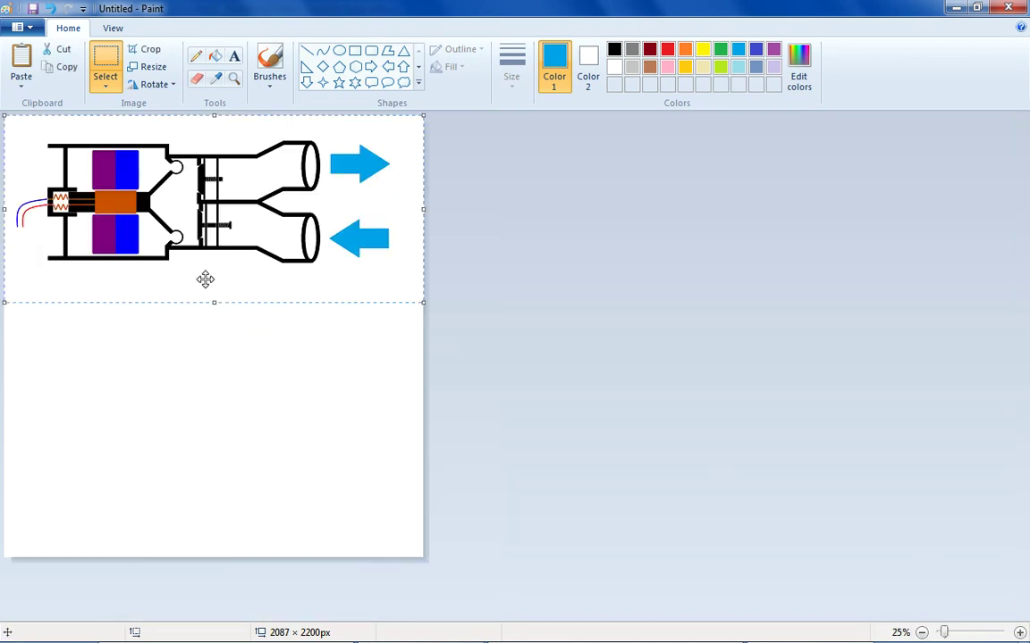
right_click(187, 234)
mouse_move(281, 370)
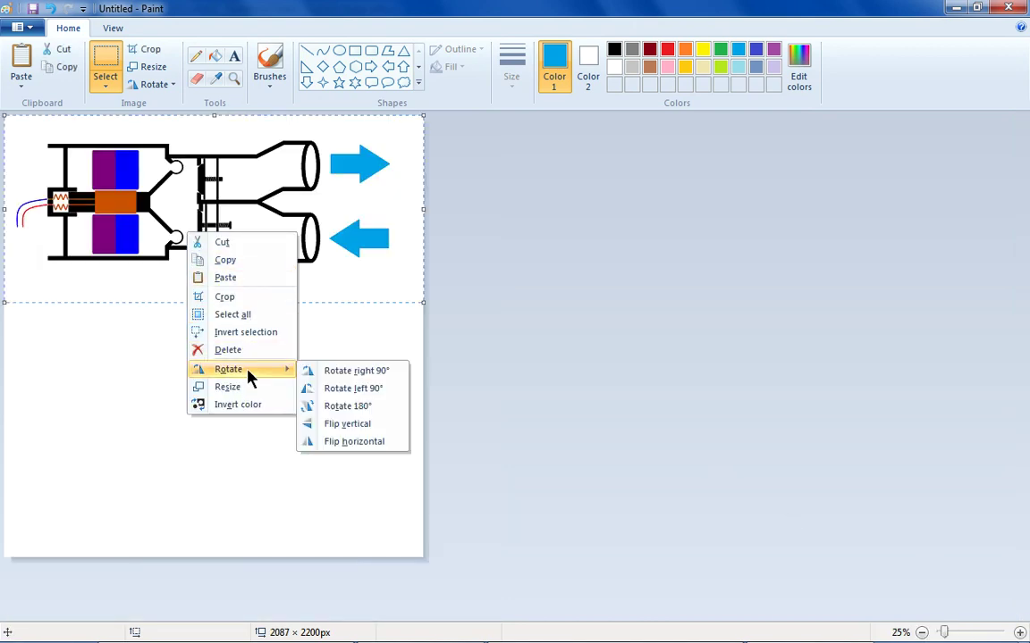
left_click(328, 388)
Move the upright diagram into place and narrow the canvas around it to about 1148 pixels wide.
left_click_drag(206, 290, 139, 356)
left_click(306, 301)
left_click_drag(426, 340, 236, 358)
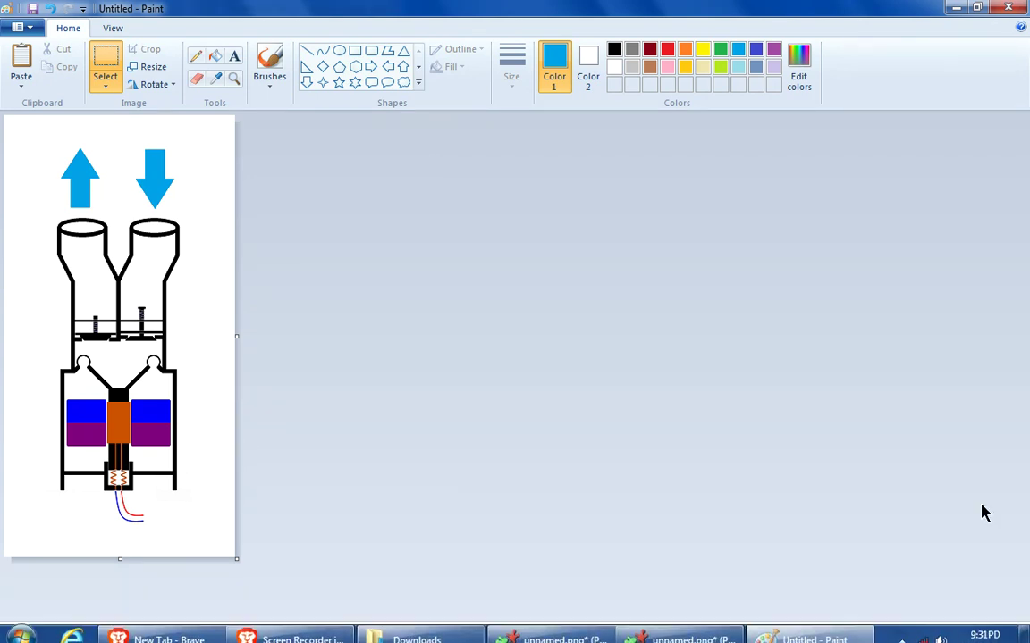
Examine the springs, connectors and wires at the lower end of the upright diagram close up.
left_click(1019, 633)
left_click(1018, 633)
left_click_drag(1024, 293, 1024, 561)
left_click(921, 633)
left_click(922, 633)
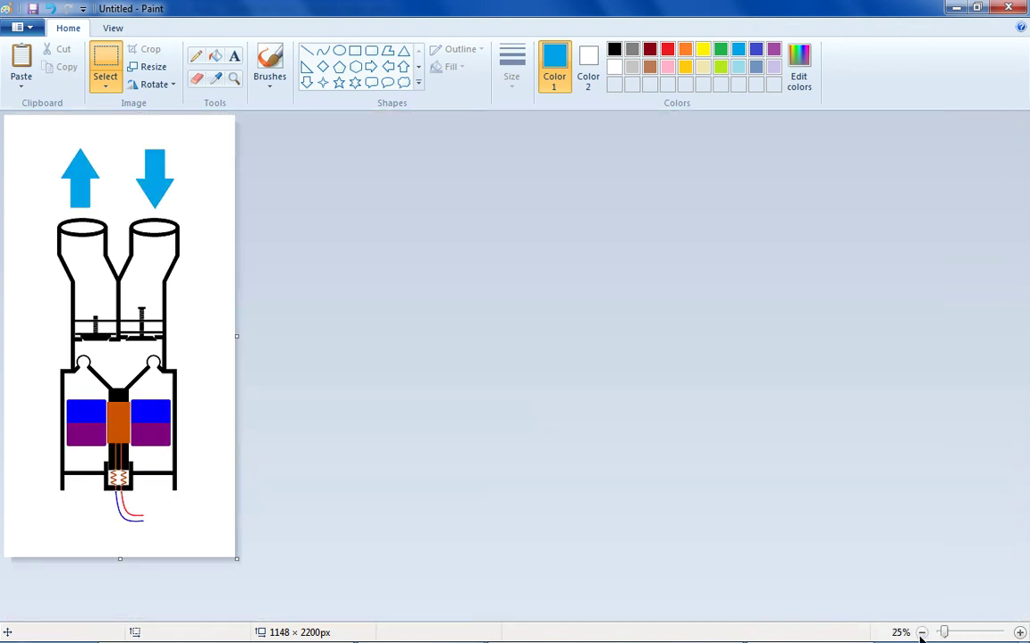
left_click(1018, 633)
left_click(1024, 582)
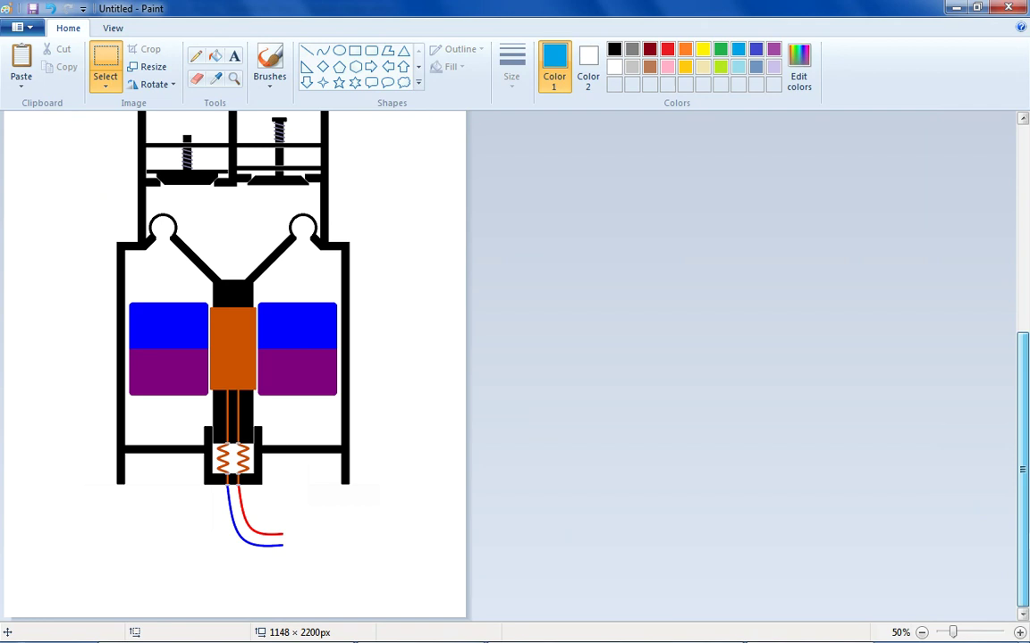
left_click(1018, 633)
left_click_drag(1024, 358, 999, 586)
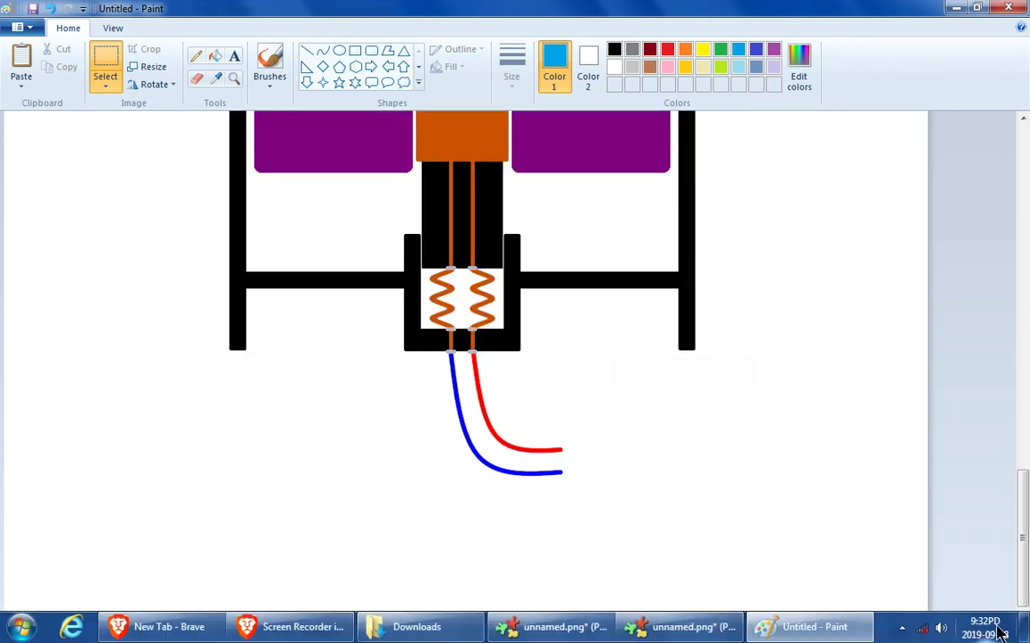
Switch back to the horizontal diagram in RealWorld Paint and set the Line tool's colour to red.
left_click(569, 629)
scroll(41, 374, "up", 4)
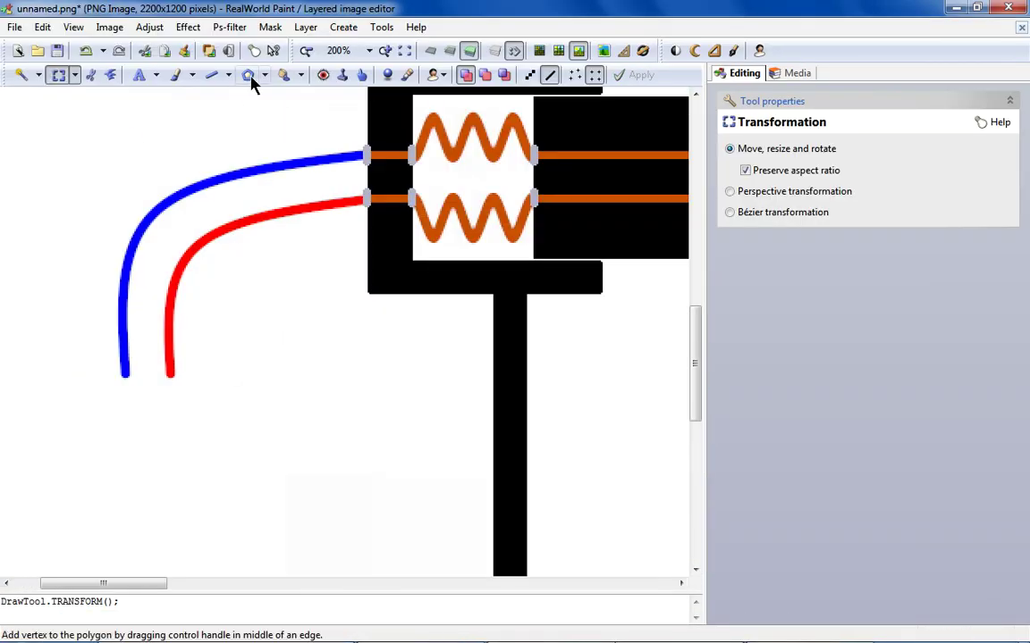
left_click(213, 75)
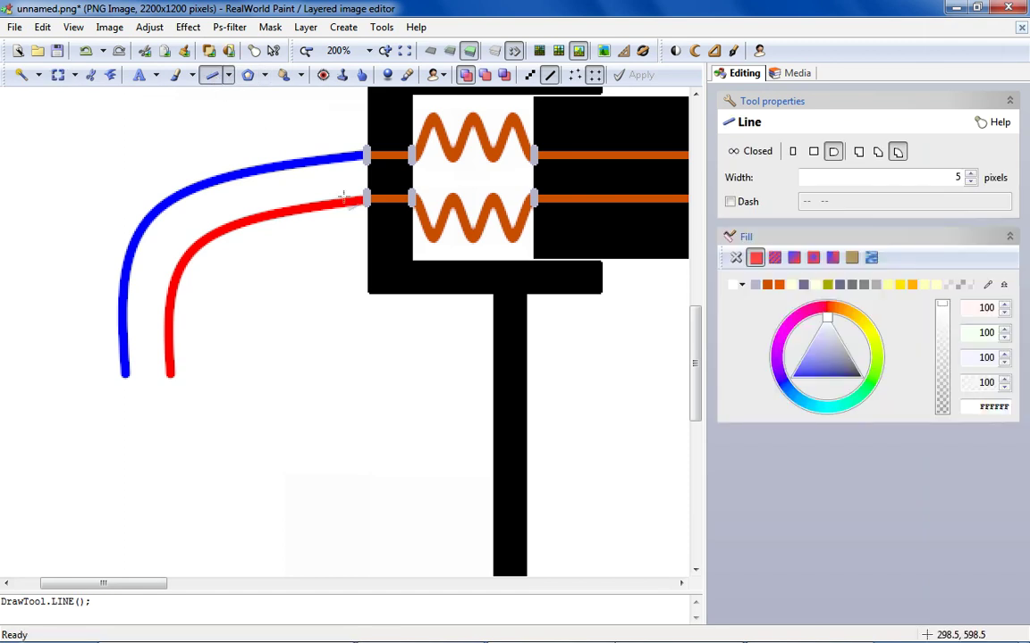
left_click(738, 286)
left_click(733, 382)
left_click_drag(354, 201, 170, 374)
left_click(970, 174)
left_click(969, 175)
left_click(813, 152)
left_click_drag(265, 288, 255, 216)
left_click(111, 57)
Draw a red Curve between the two ends of the red wire, 14 pixels wide with square ends.
left_click(227, 75)
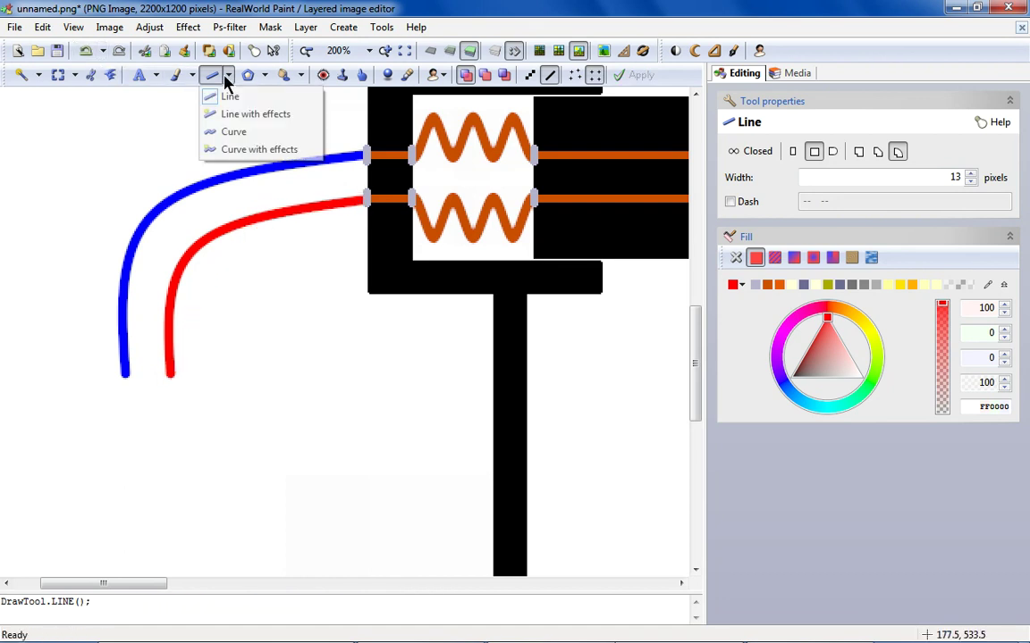
left_click(223, 131)
left_click_drag(353, 200, 170, 375)
left_click(971, 174)
left_click(970, 175)
left_click(971, 174)
left_click(971, 174)
left_click(971, 174)
left_click(970, 174)
left_click(971, 175)
left_click(971, 174)
left_click(813, 151)
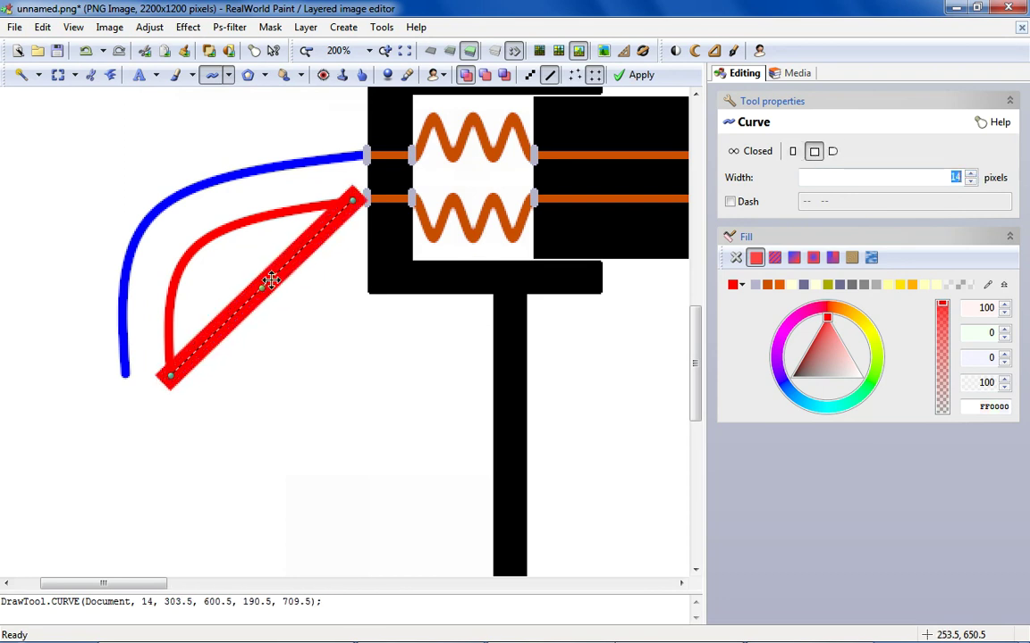
Bend the new red curve along the existing red wire and shift it up against the grey connector.
left_click_drag(261, 297, 222, 242)
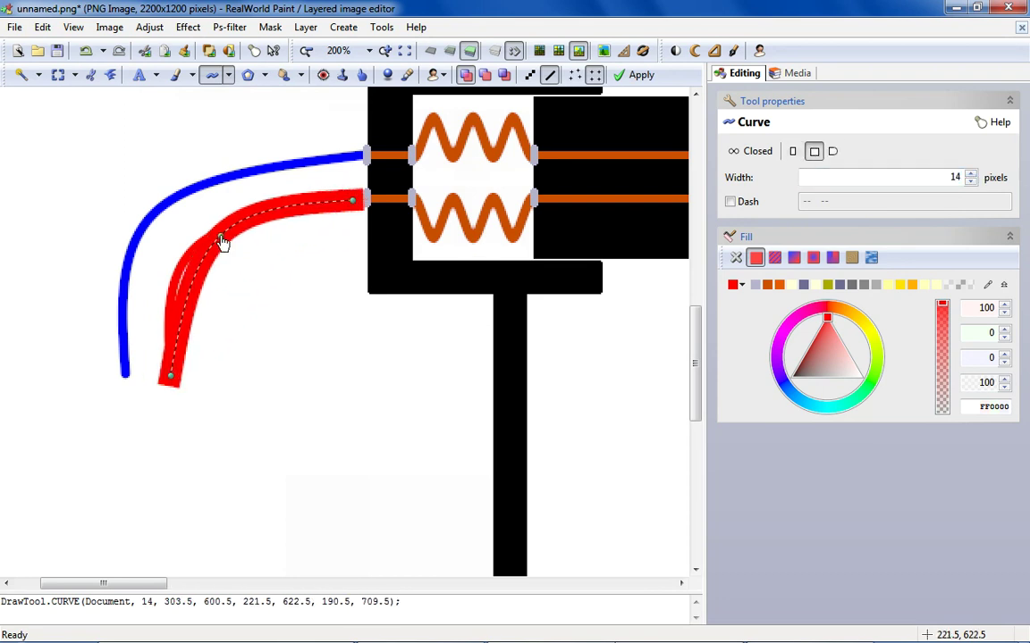
scroll(345, 213, "up", 1)
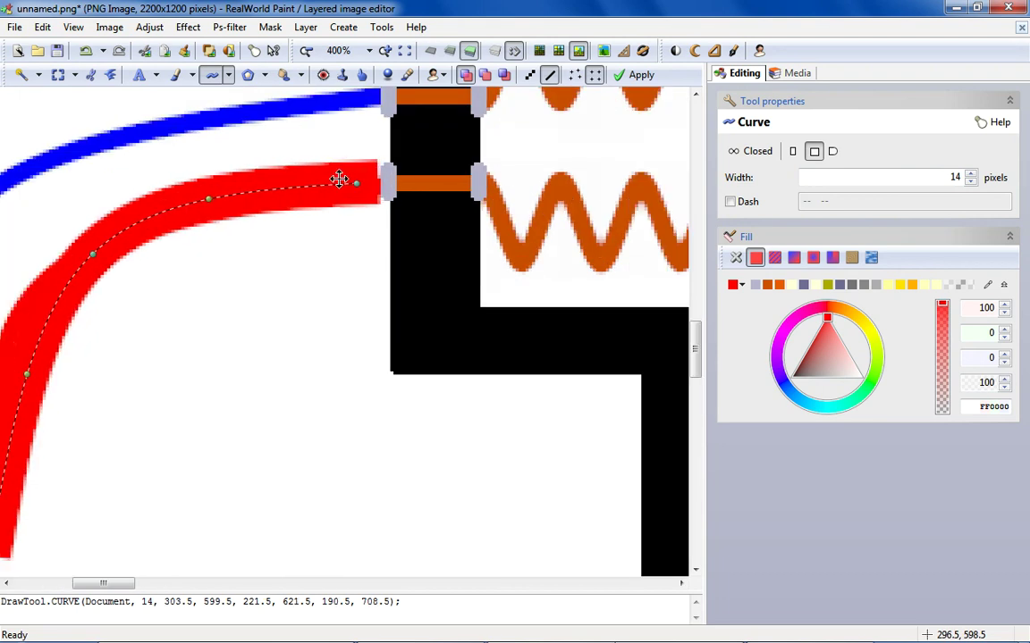
left_click_drag(340, 182, 340, 179)
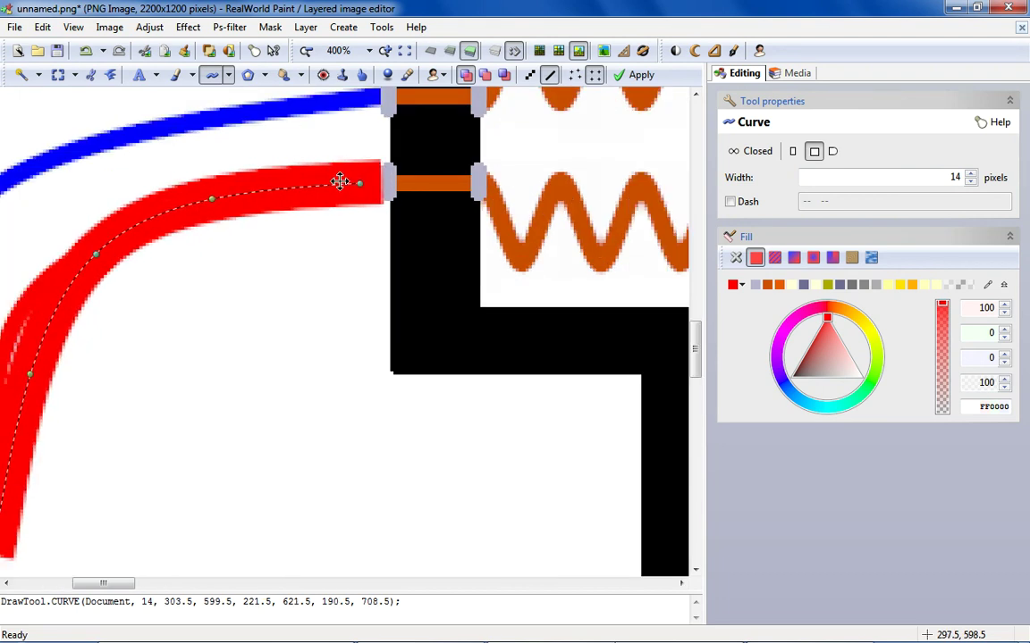
Set the red curve's width to 10 pixels.
left_click(972, 182)
left_click(971, 182)
left_click(971, 182)
left_click(971, 182)
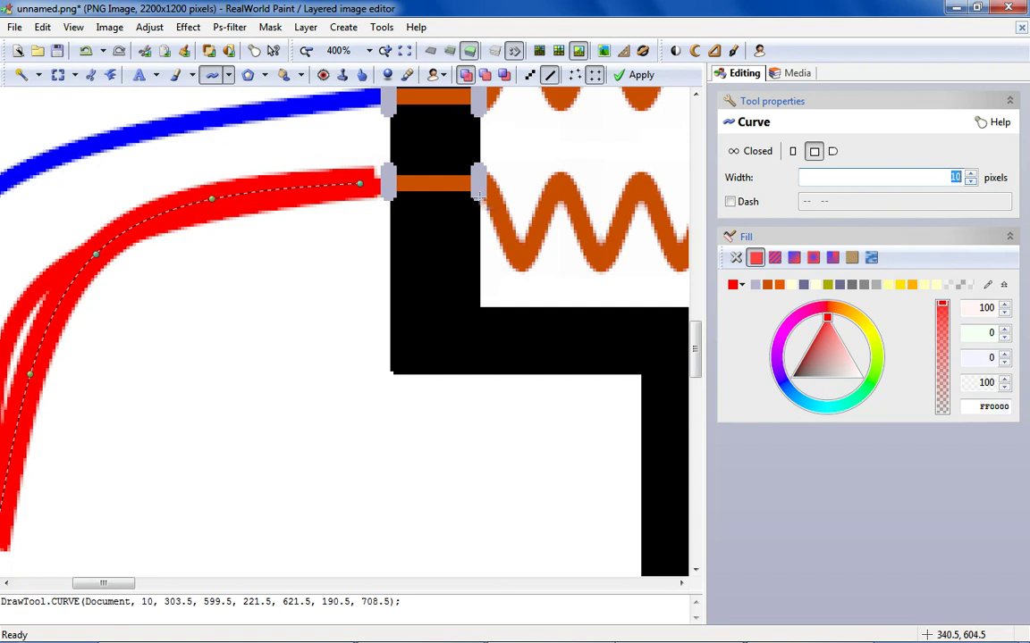
Fit the new red curve's end to the grey connector, smooth its bends along the old wire, and finalise it.
left_click_drag(356, 181, 363, 183)
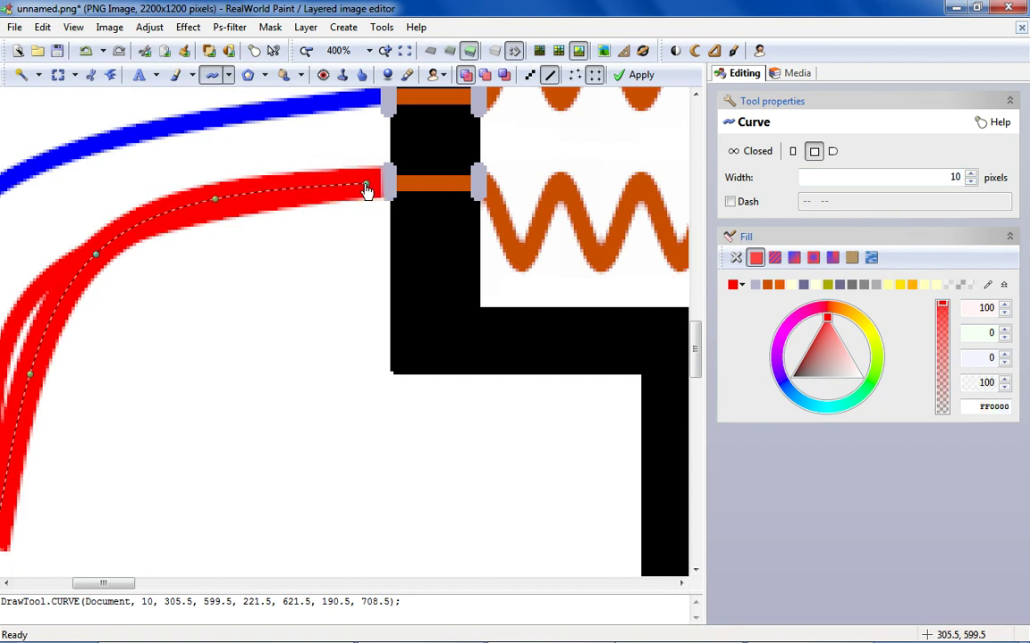
scroll(295, 221, "down", 1)
left_click_drag(161, 304, 150, 300)
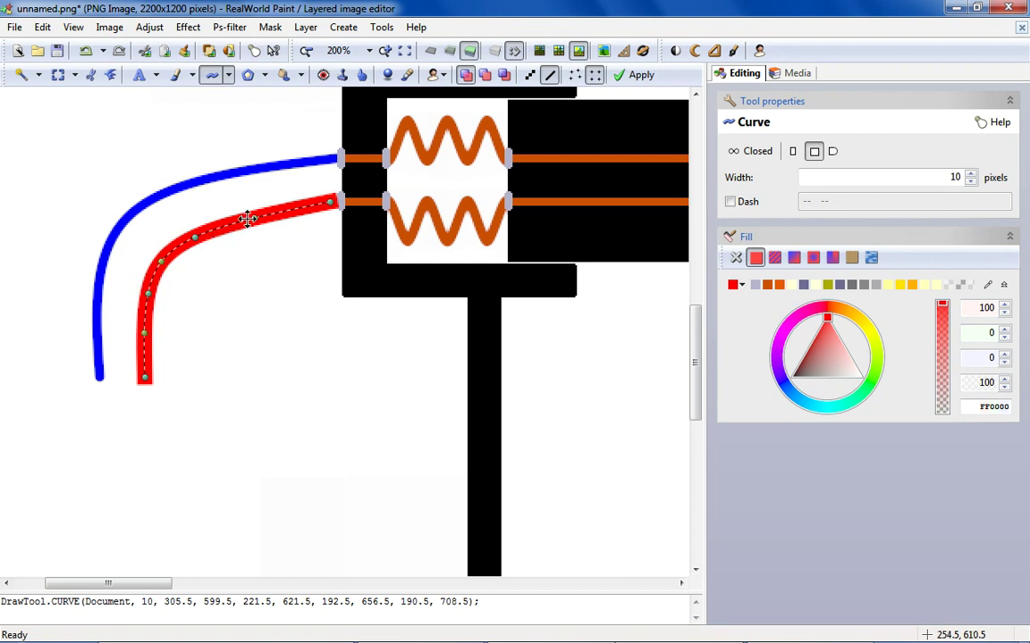
left_click_drag(256, 224, 268, 216)
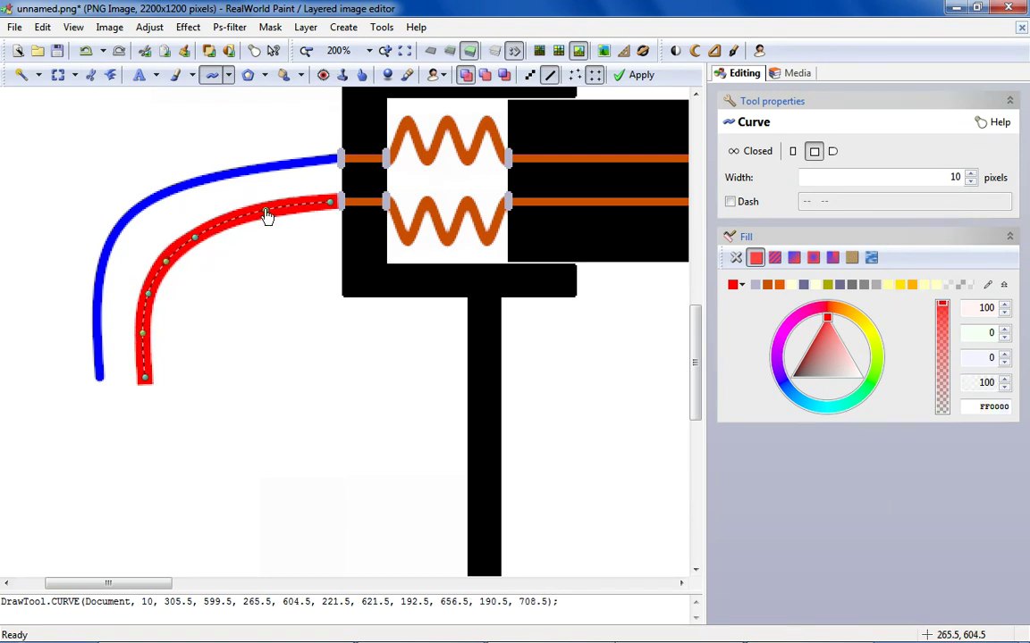
left_click(302, 279)
scroll(295, 273, "down", 1)
scroll(104, 309, "up", 1)
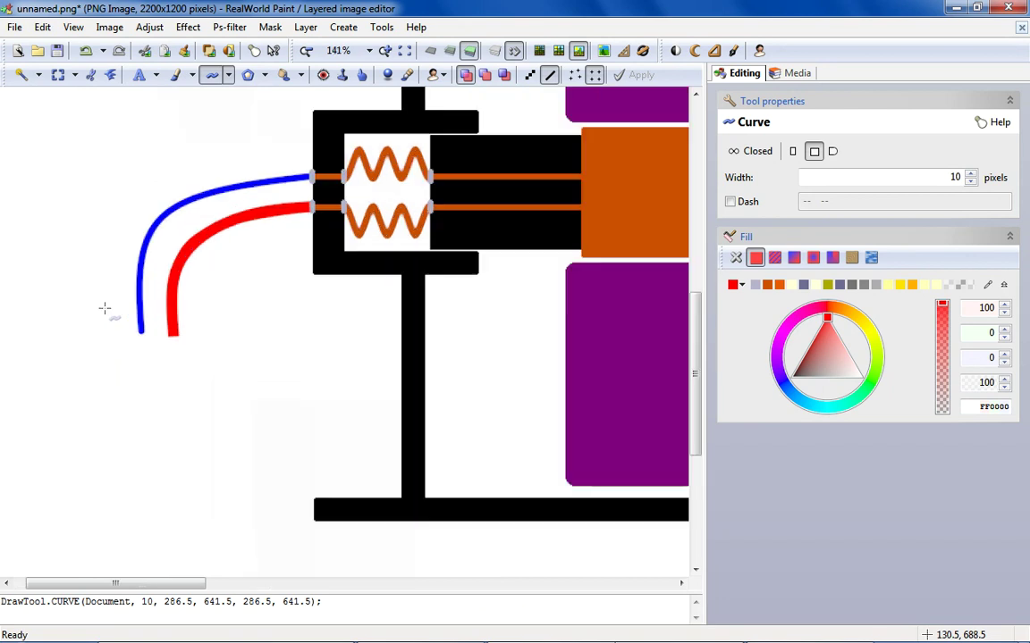
Select the rectangular area containing the blue and red wires beside the black housing and delete its contents.
left_click(58, 76)
left_click_drag(56, 113, 306, 351)
scroll(313, 353, "up", 3)
scroll(317, 355, "down", 2)
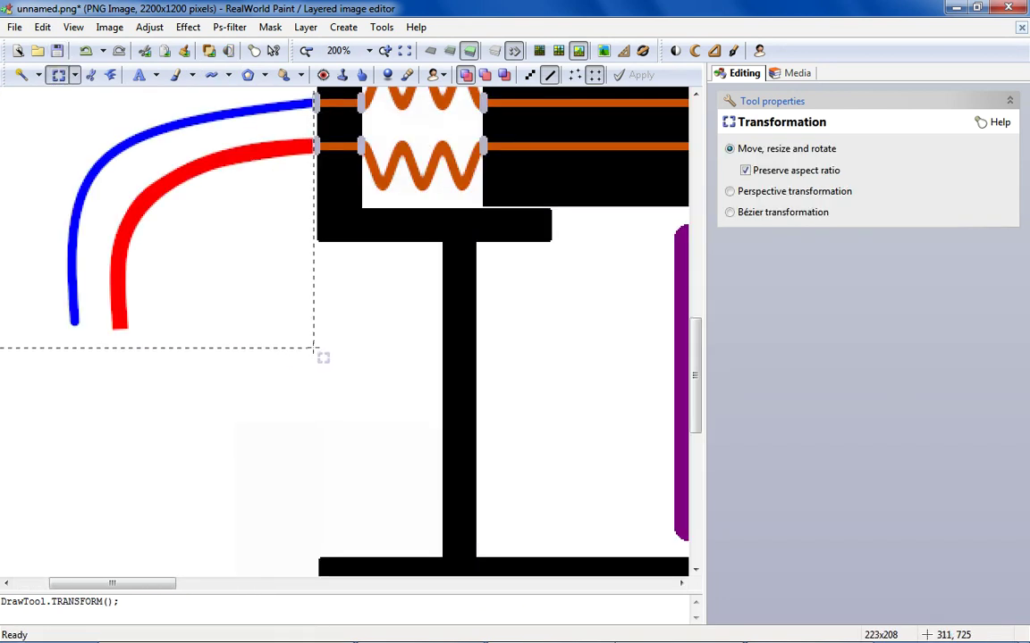
right_click(228, 229)
left_click(284, 393)
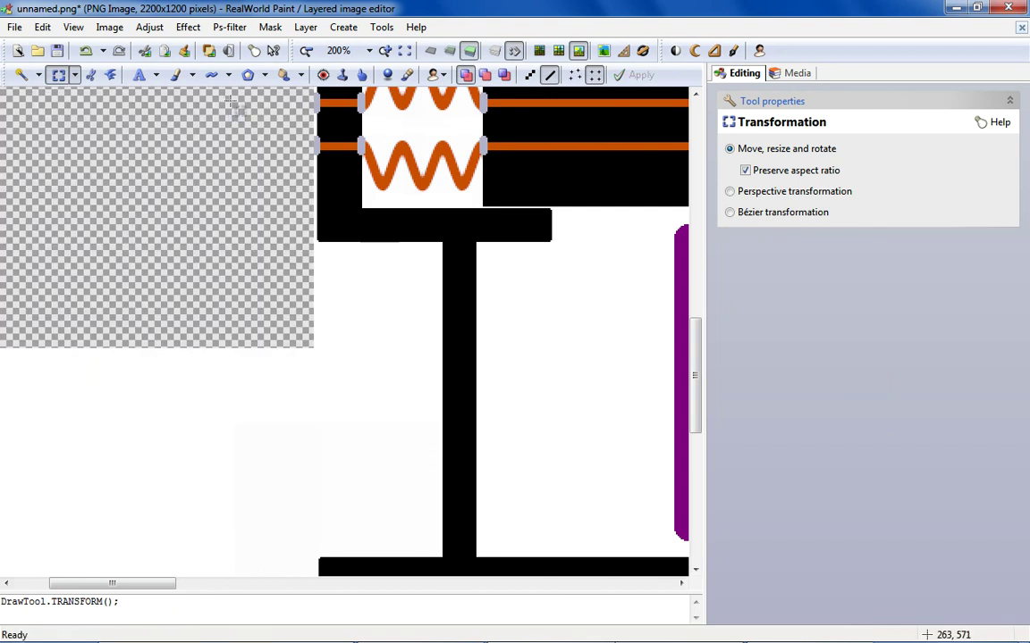
Flood fill the cleared rectangular area beside the housing with white.
left_click(284, 77)
left_click(742, 335)
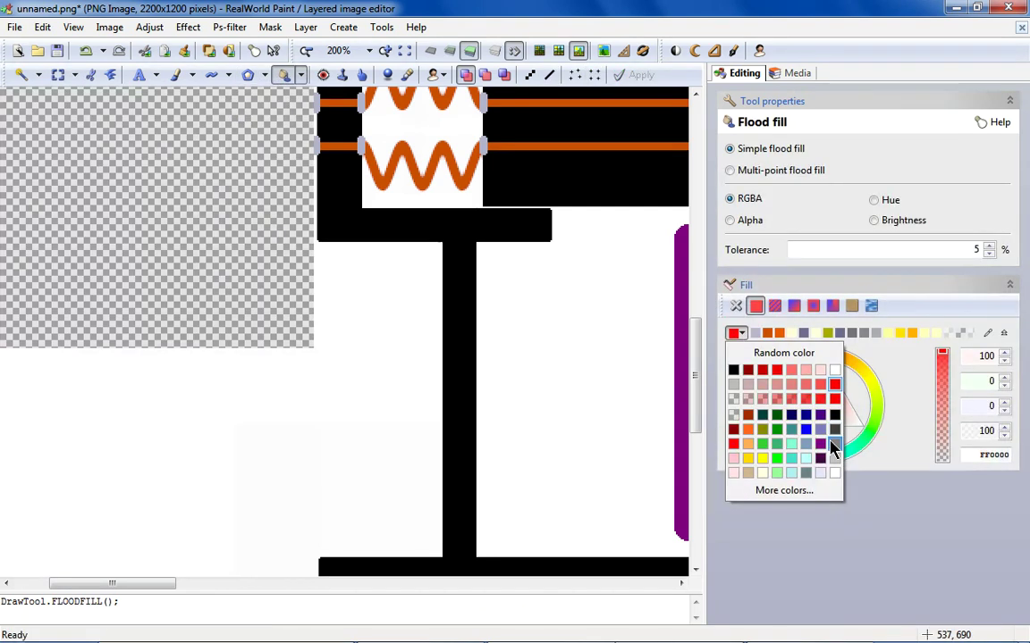
left_click(832, 465)
left_click(216, 265)
scroll(216, 265, "down", 3)
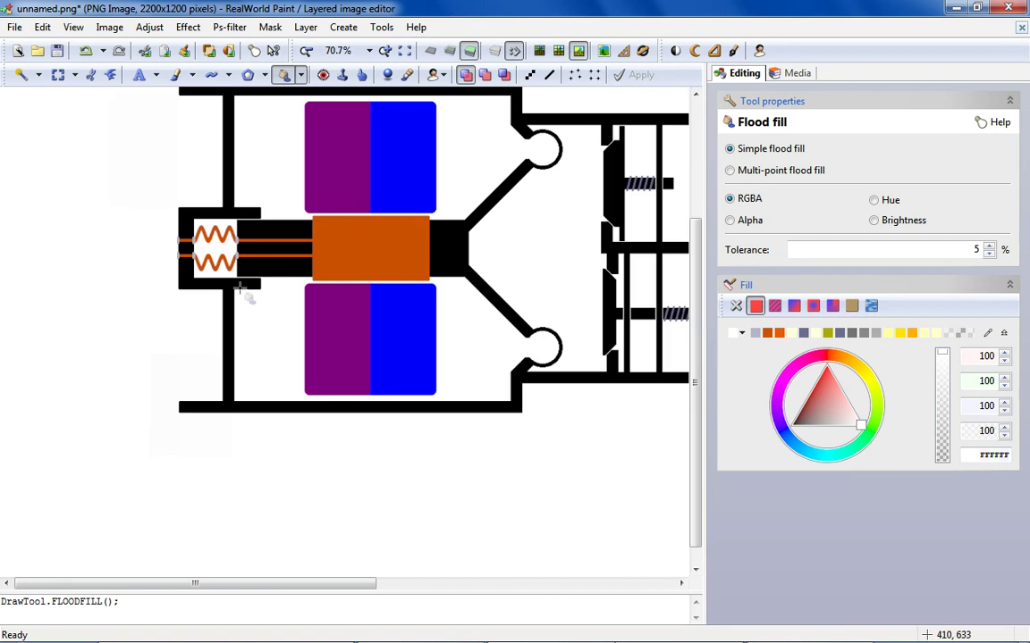
Draw a nearly straight red Curve about 141 pixels long, running outward from the lower grey connector.
scroll(152, 271, "up", 5)
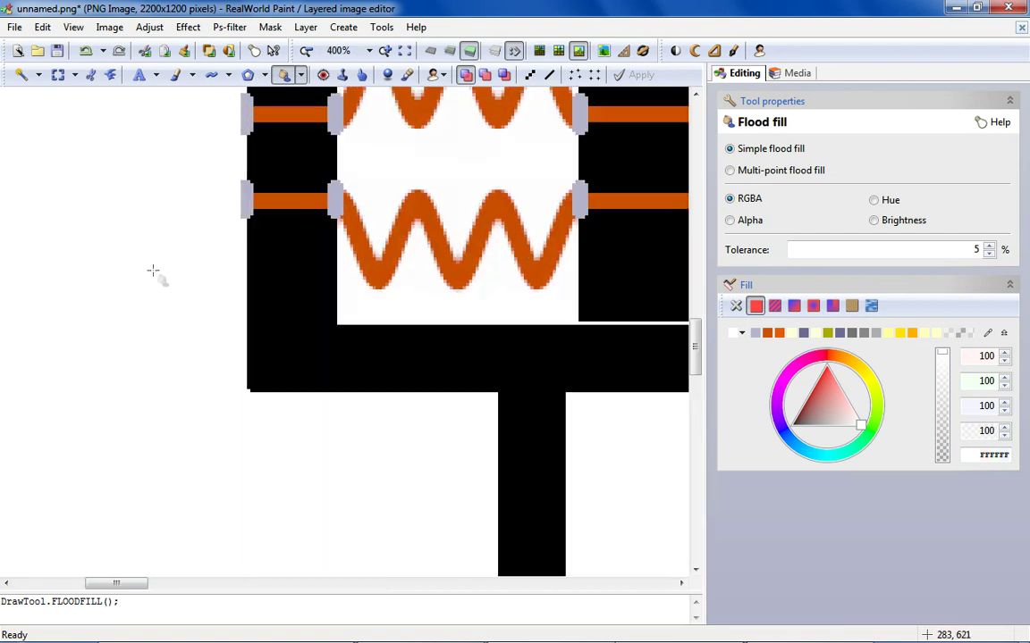
scroll(196, 125, "down", 2)
left_click(211, 75)
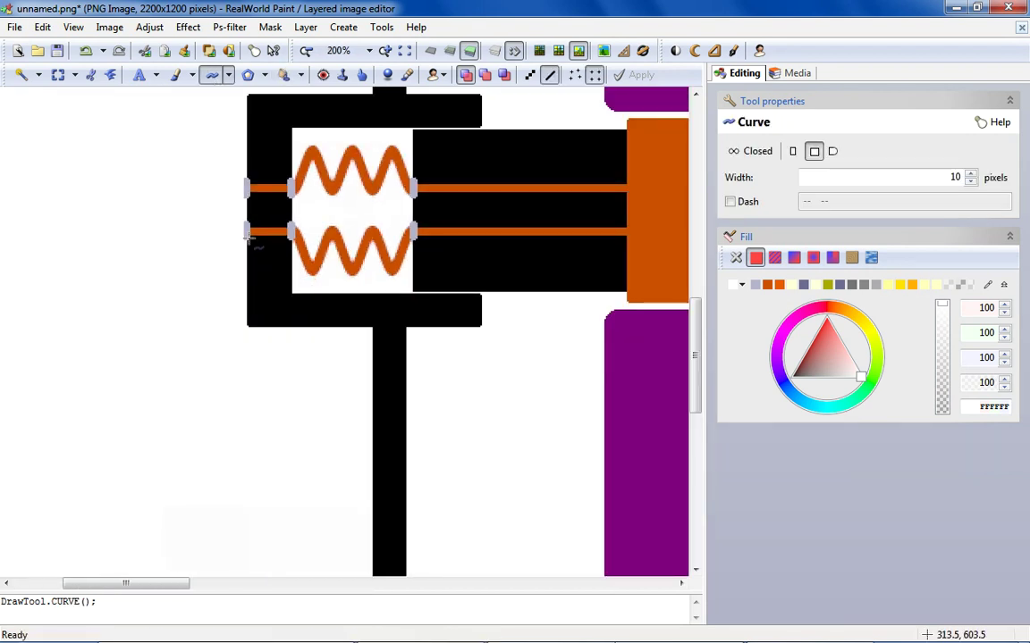
left_click_drag(236, 232, 156, 240)
left_click(735, 285)
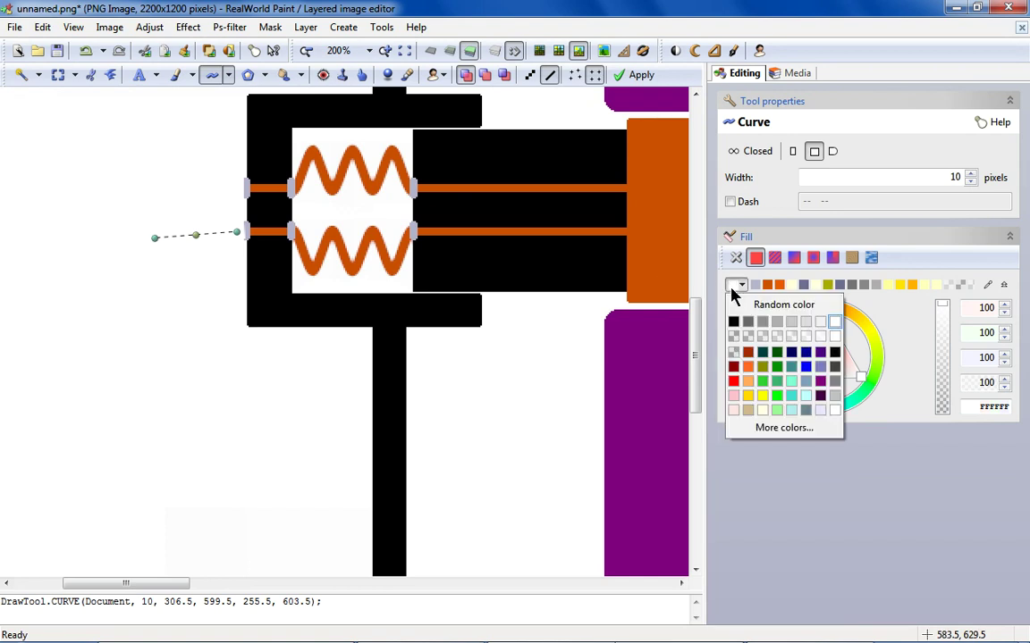
left_click(733, 363)
scroll(191, 273, "down", 1)
left_click_drag(195, 264, 93, 260)
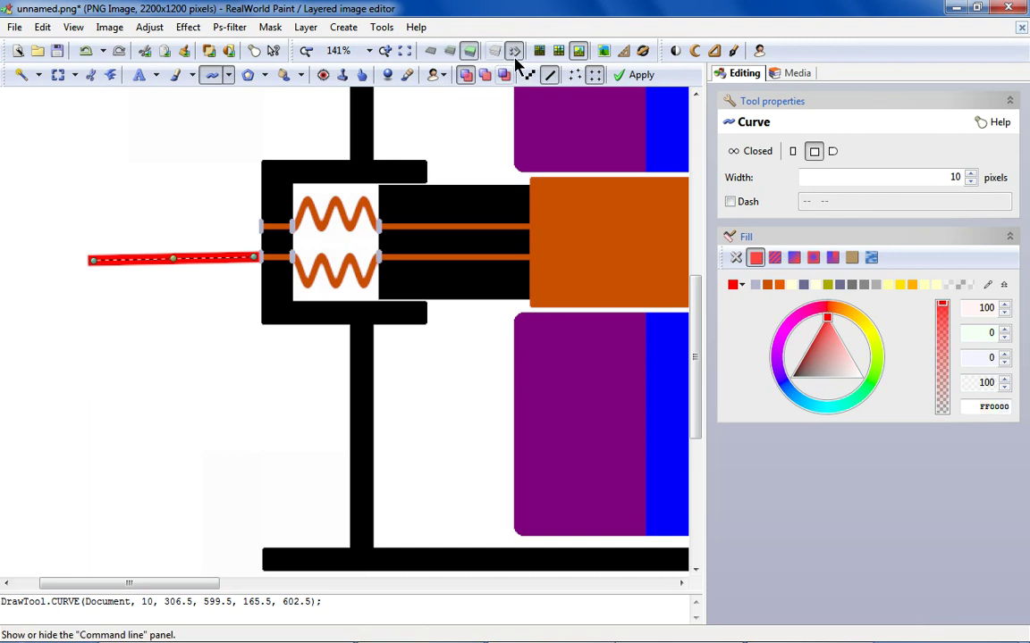
Turn off antialiasing for the red curve, level it horizontally, and align it against the lower grey connector.
left_click(531, 74)
scroll(225, 234, "up", 1)
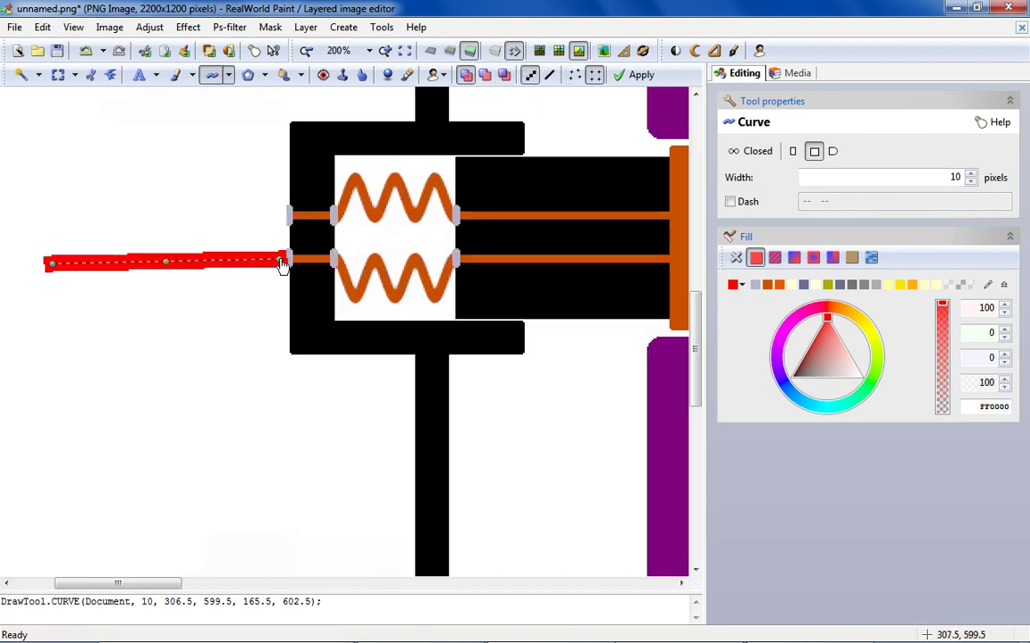
left_click_drag(281, 265, 284, 267)
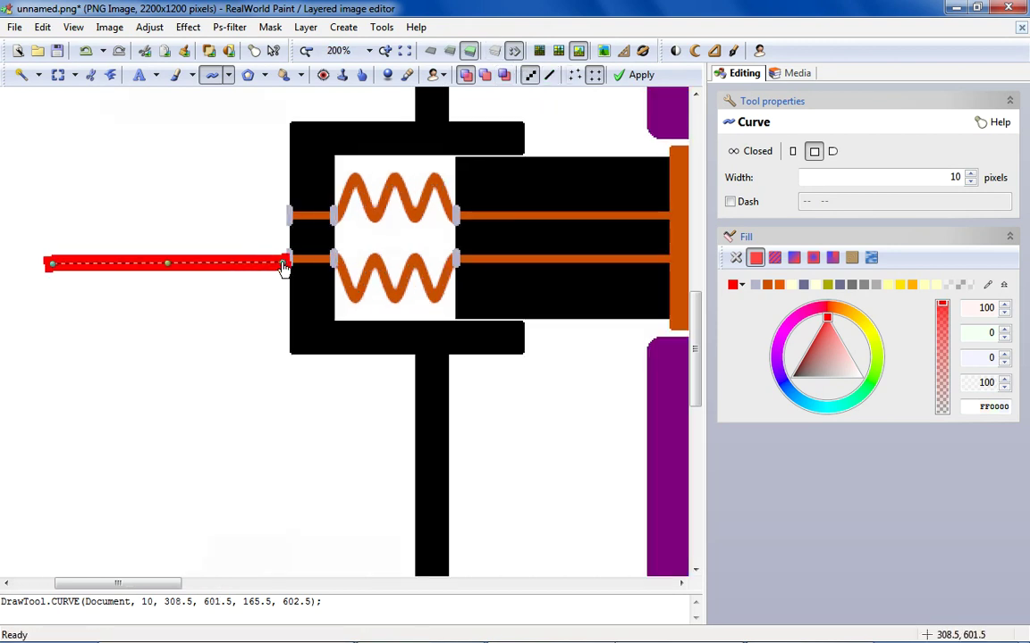
left_click_drag(266, 265, 261, 258)
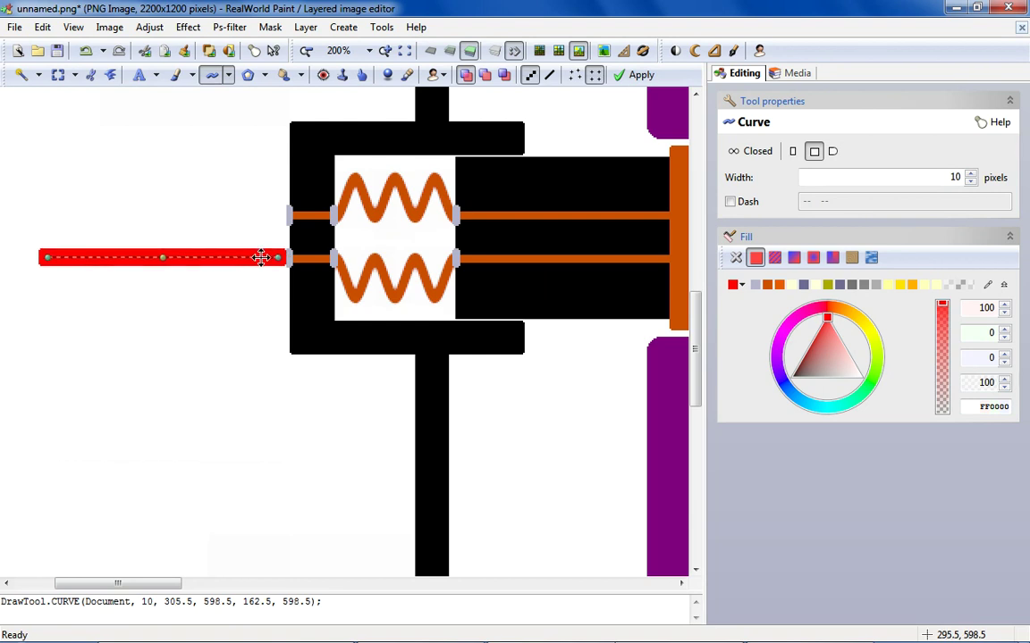
scroll(96, 257, "down", 2)
scroll(67, 258, "up", 1)
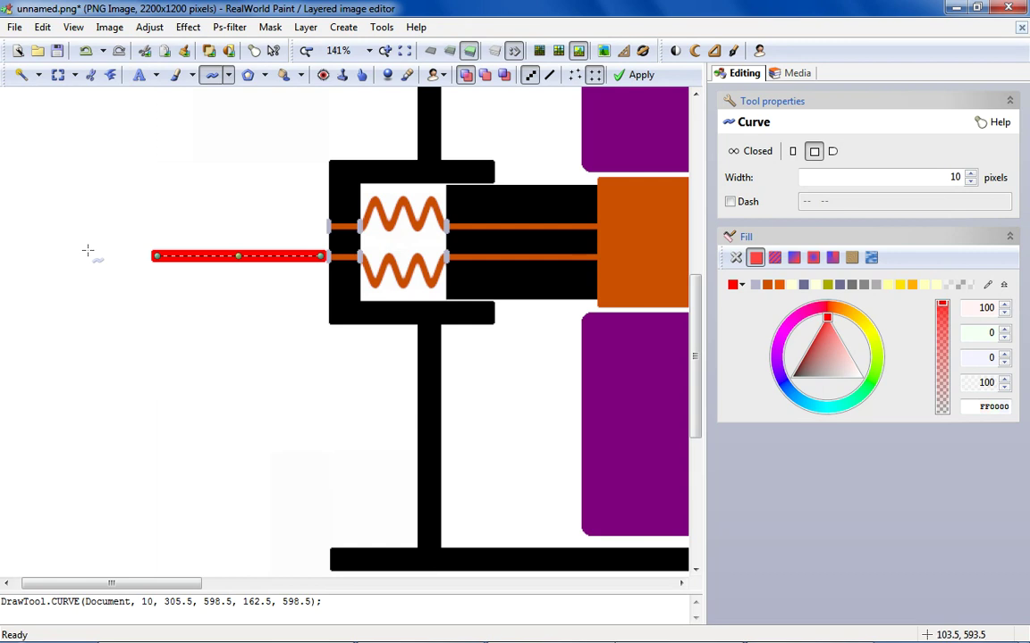
Bend the red curve downward away from the housing and finalise it with antialiasing turned on.
left_click_drag(157, 259, 132, 333)
left_click_drag(229, 301, 223, 274)
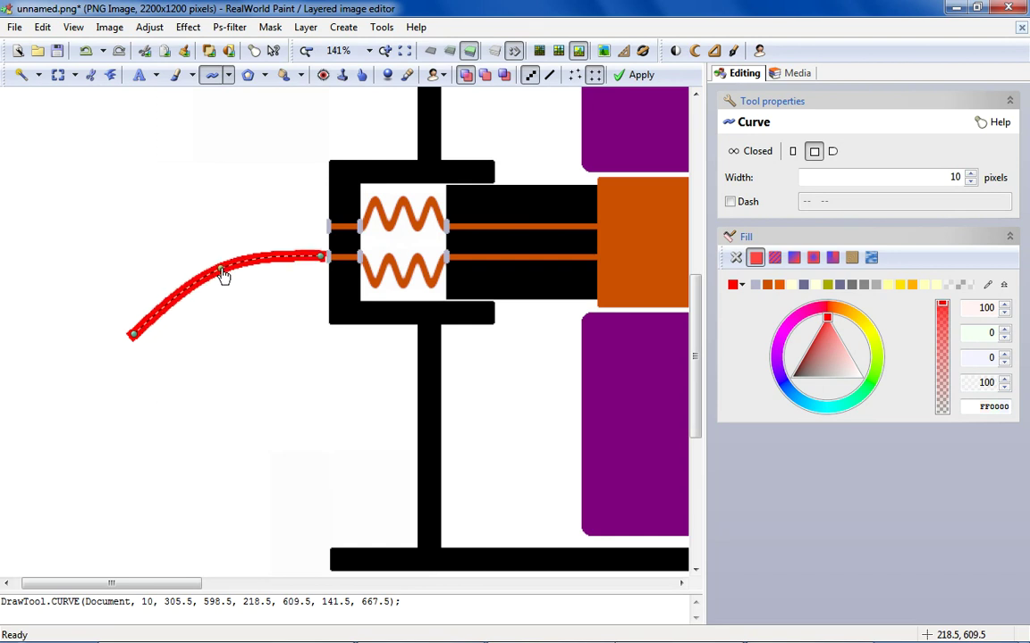
left_click(550, 75)
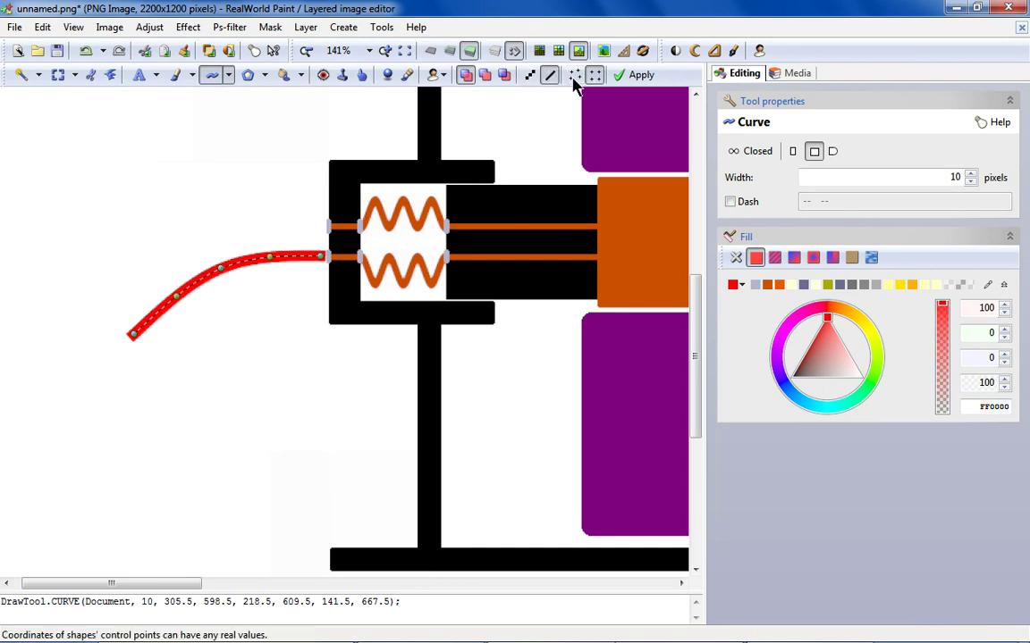
left_click(575, 76)
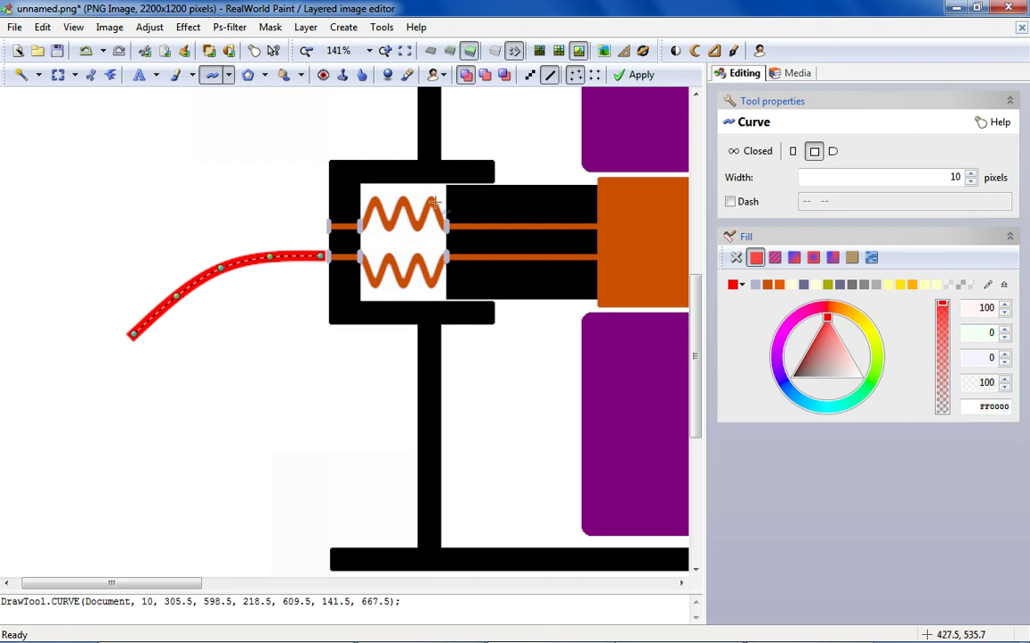
left_click(234, 225)
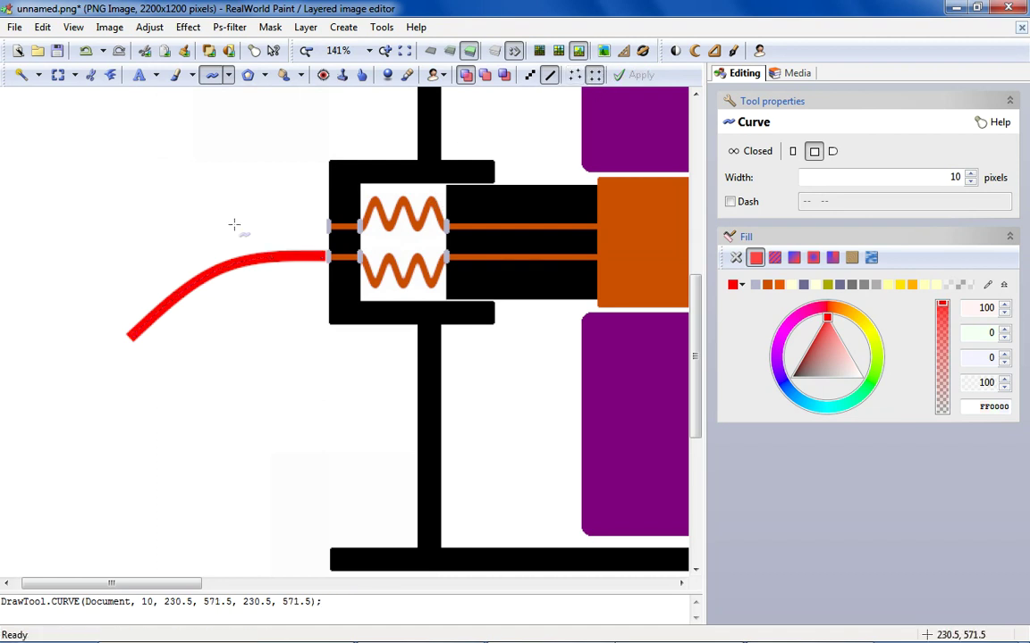
Turn off antialiasing for the Curve tool and set its colour to dark green.
left_click(530, 75)
left_click(732, 286)
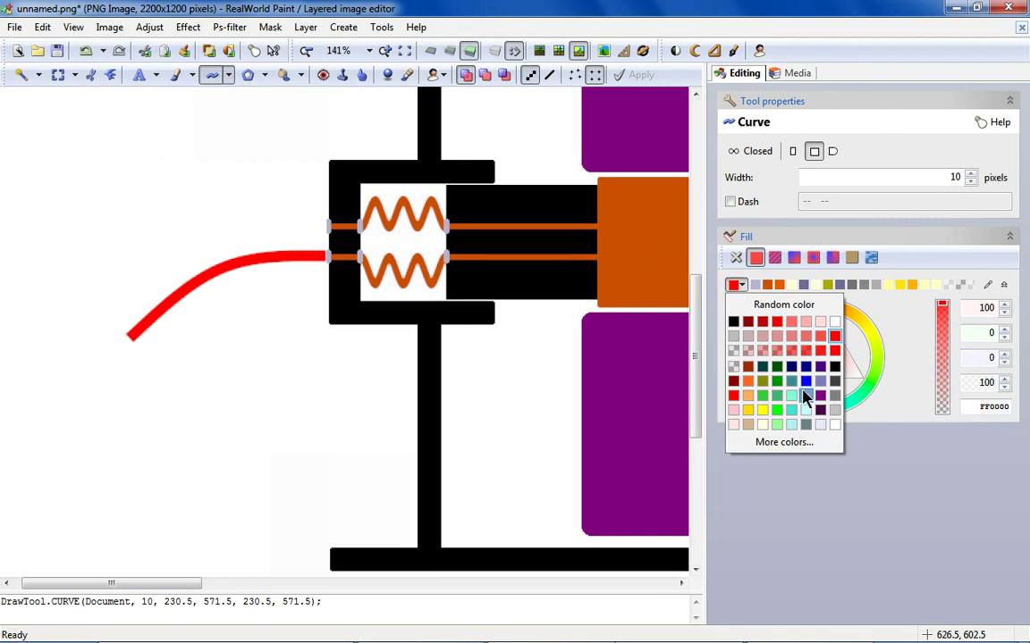
left_click(805, 383)
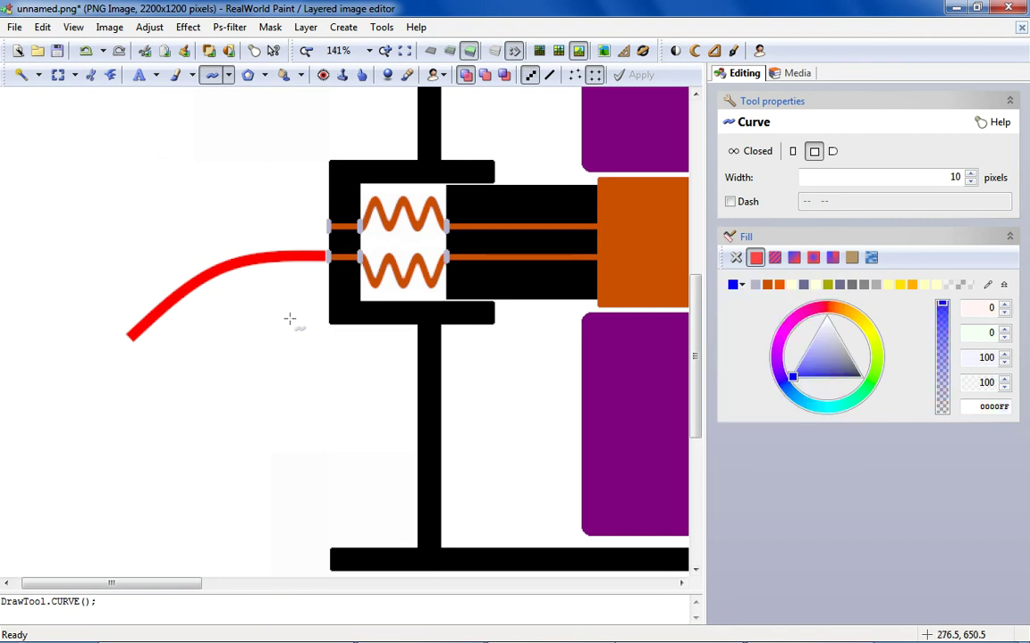
left_click(734, 285)
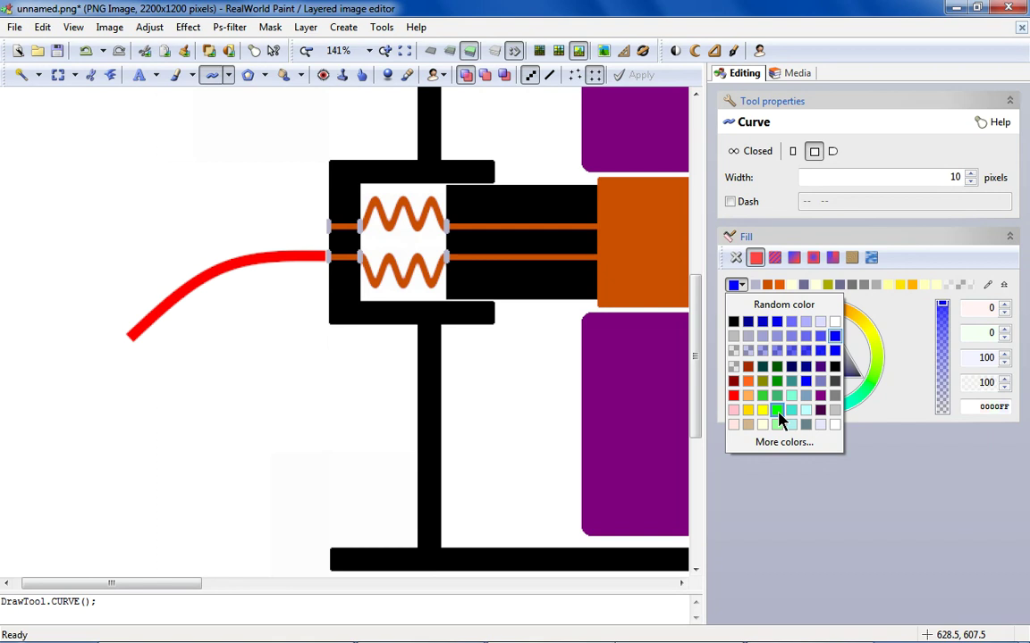
left_click(781, 415)
Try a straight curve recoloured blue at the upper grey connector, and undo both it and the red curve.
left_click_drag(118, 228, 319, 225)
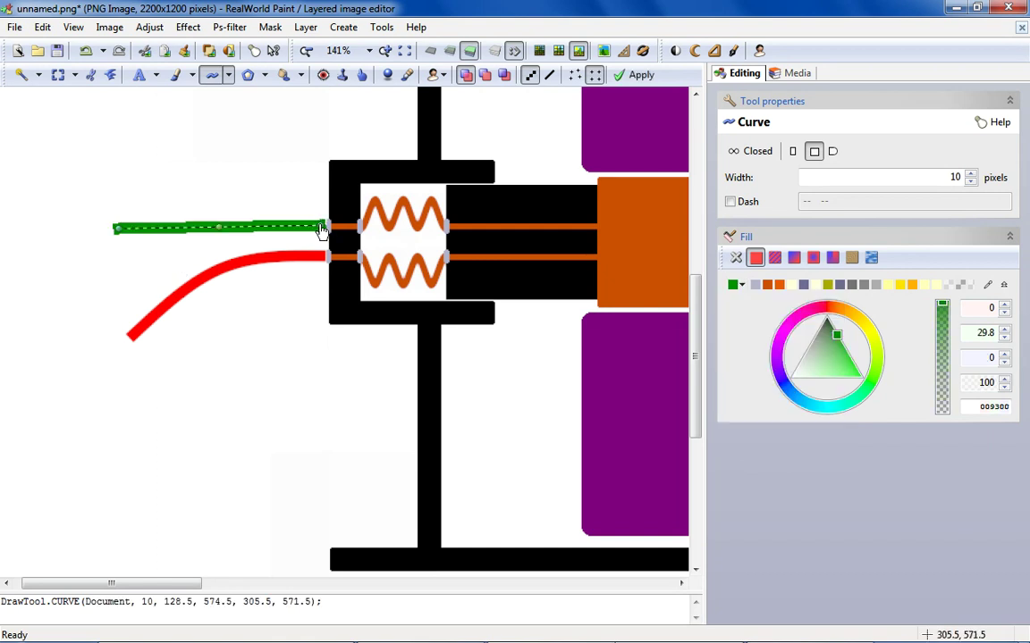
left_click(737, 285)
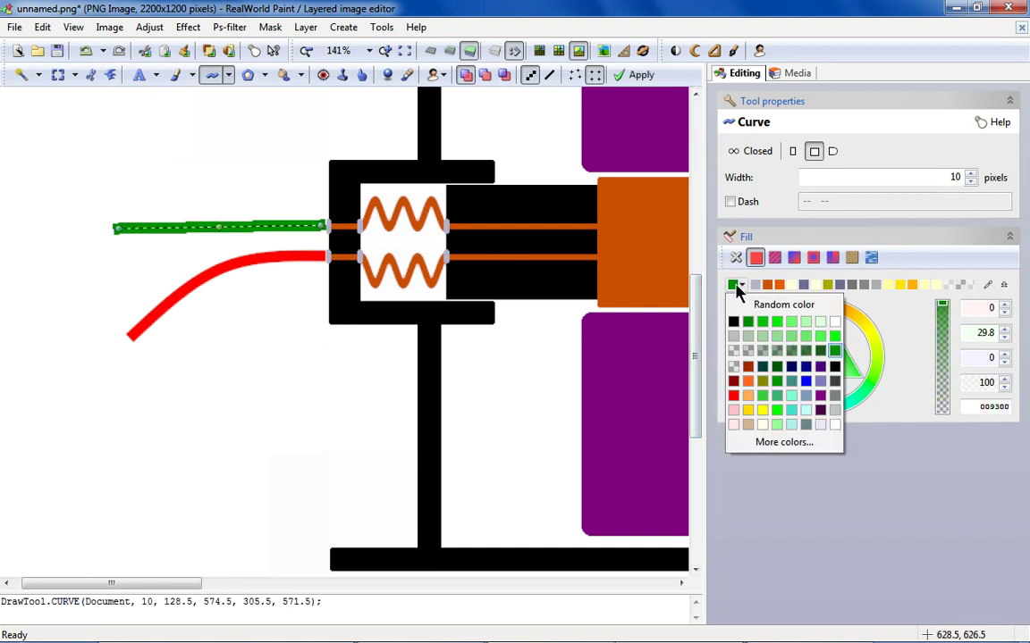
left_click(805, 382)
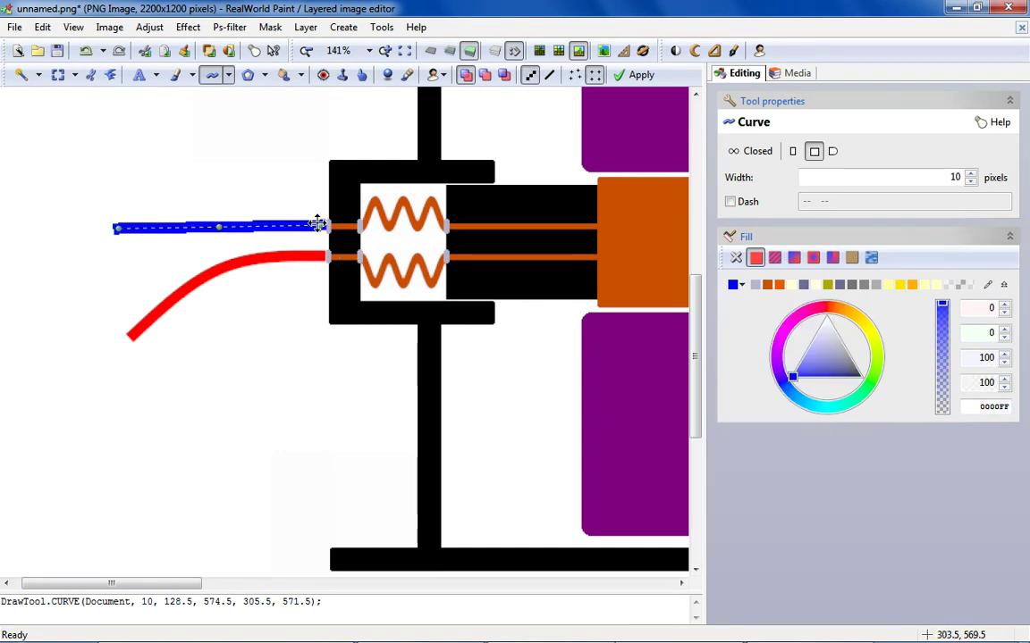
left_click(89, 56)
left_click(89, 56)
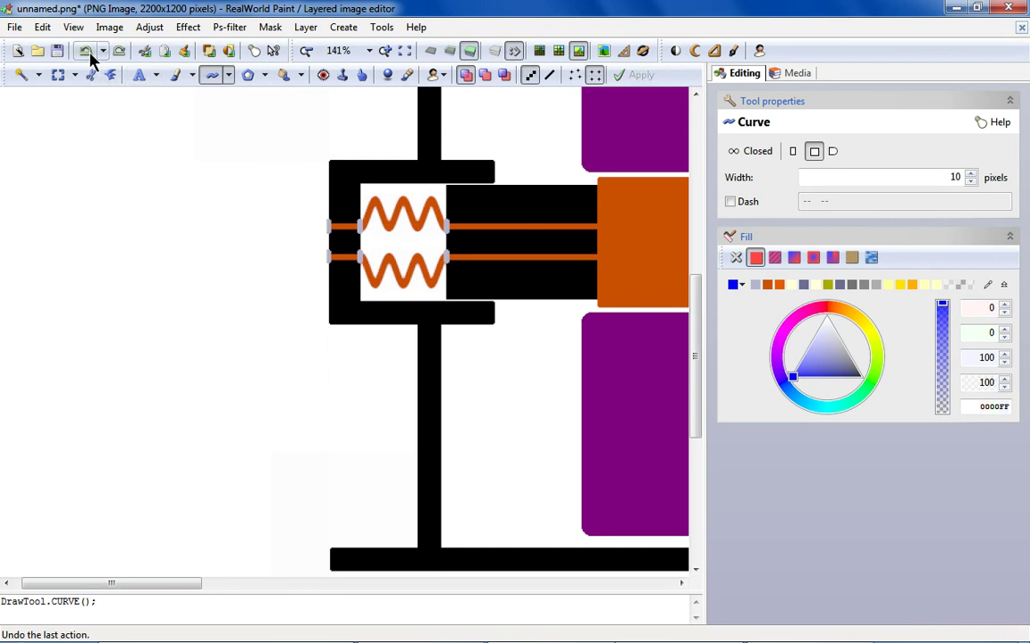
Set the Curve colour to purple 800080 and draw a downward-bending curve from the lower grey connector.
left_click(734, 286)
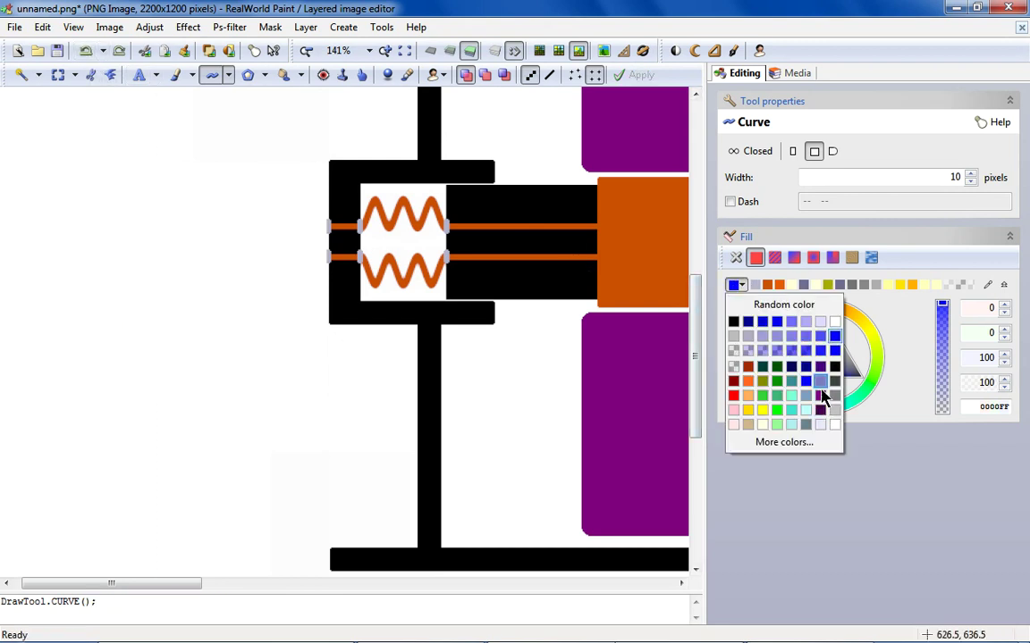
left_click(821, 397)
left_click_drag(322, 258, 127, 410)
left_click_drag(225, 340, 191, 290)
Set the purple curve's width to 11 pixels, adjust its connector end, and undo the curve.
left_click(971, 175)
left_click(970, 174)
left_click(971, 175)
left_click(971, 174)
left_click(970, 182)
left_click(970, 181)
left_click(971, 182)
left_click_drag(320, 259, 319, 263)
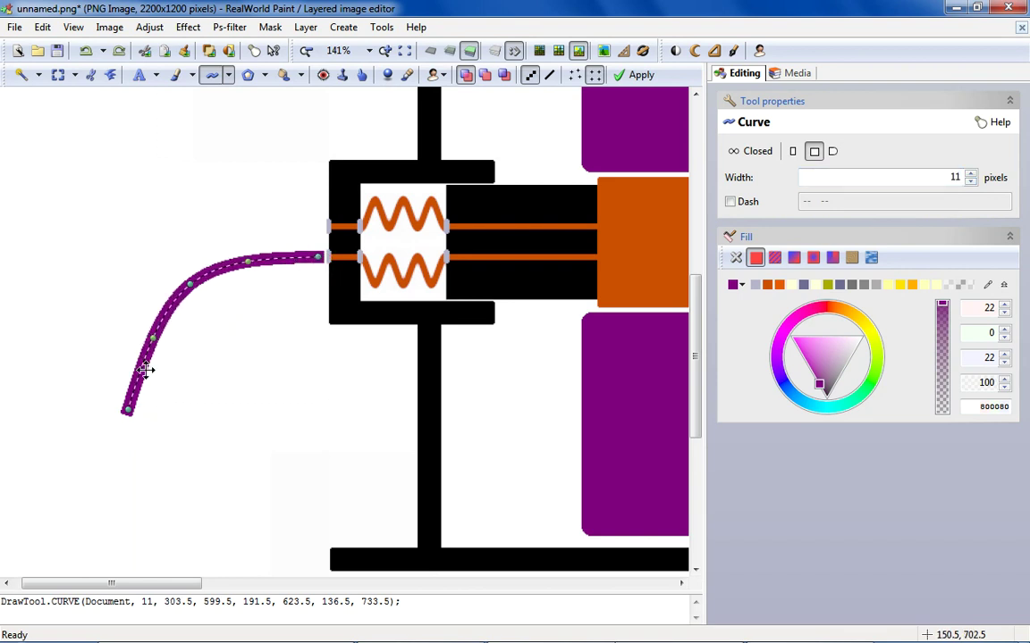
left_click(85, 50)
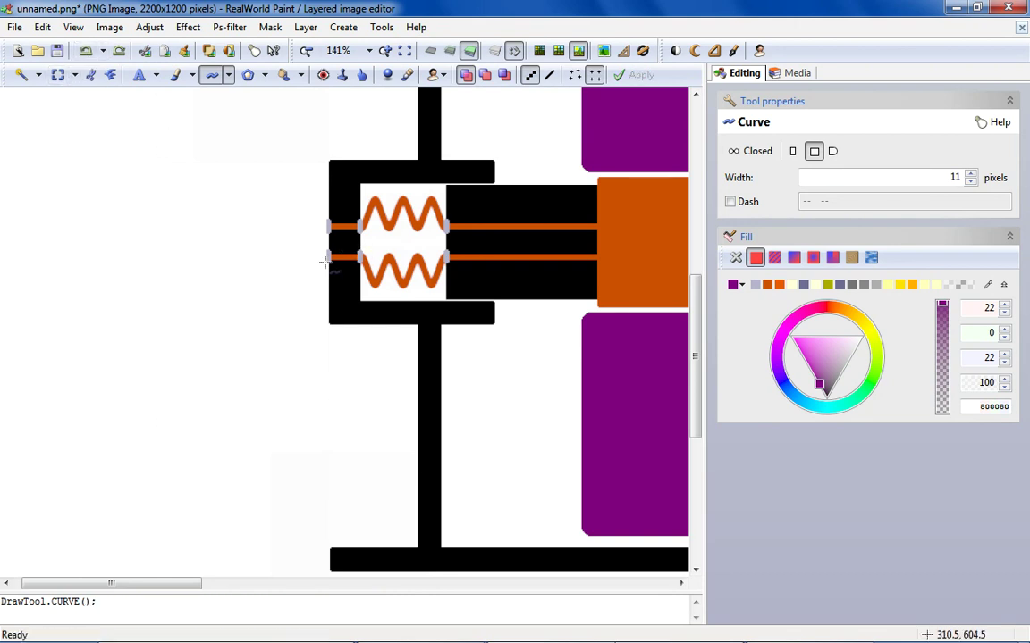
Try a shallower purple curve from the lower grey connector and undo it.
left_click_drag(321, 257, 86, 340)
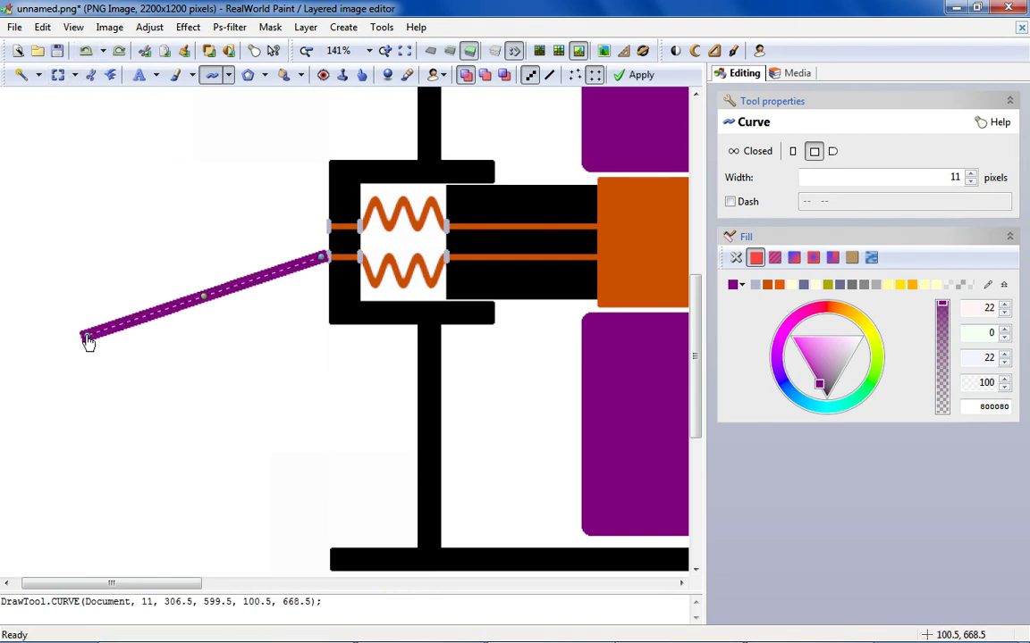
left_click_drag(205, 303, 159, 276)
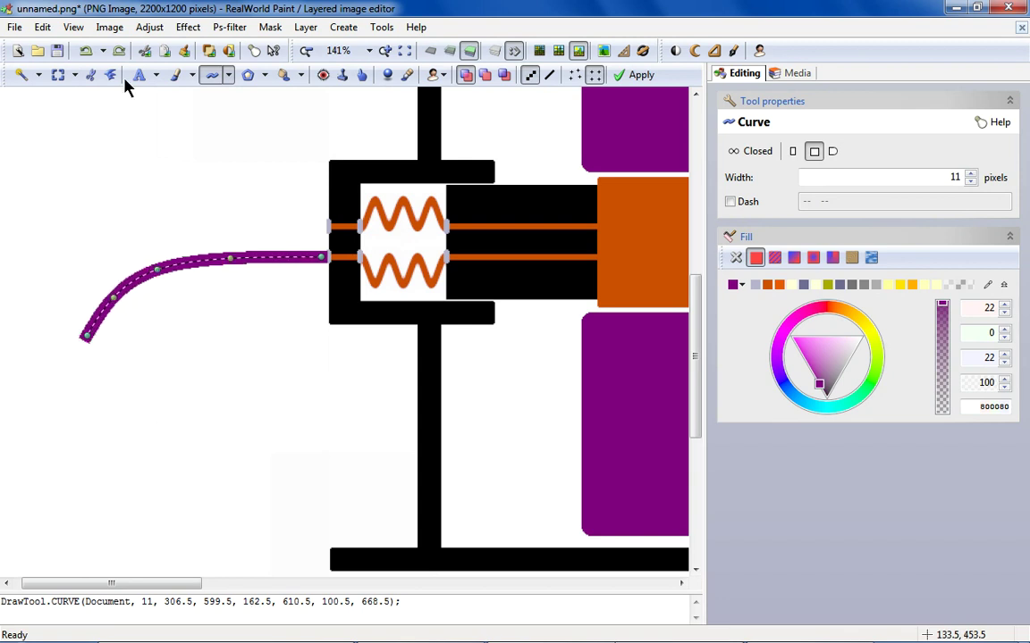
left_click(86, 50)
Draw an 11-pixel purple curve from the lower grey connector, bend it smoothly downward, and finalise it.
mouse_move(315, 264)
left_mouse_down()
mouse_move(76, 447)
mouse_move(93, 427)
left_mouse_up()
left_click_drag(202, 357, 181, 301)
left_click_drag(268, 270, 280, 259)
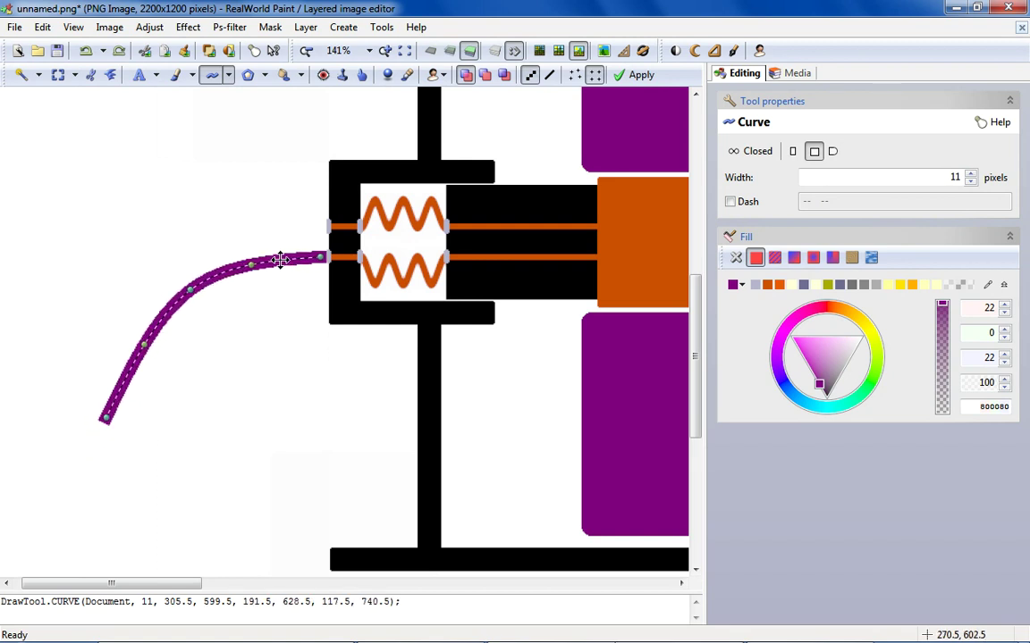
left_click(222, 214)
Draw a matching 11-pixel purple curve from the upper grey connector, bent to run alongside the lower one.
left_click_drag(326, 229, 55, 403)
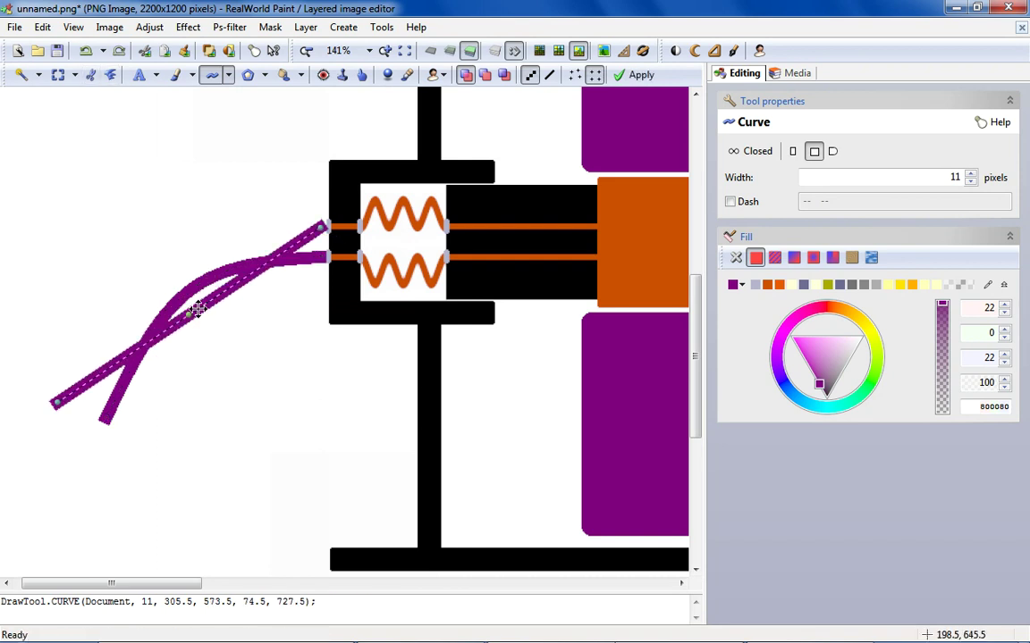
left_click_drag(191, 323, 157, 270)
left_click_drag(310, 228, 310, 227)
left_click_drag(61, 408, 66, 407)
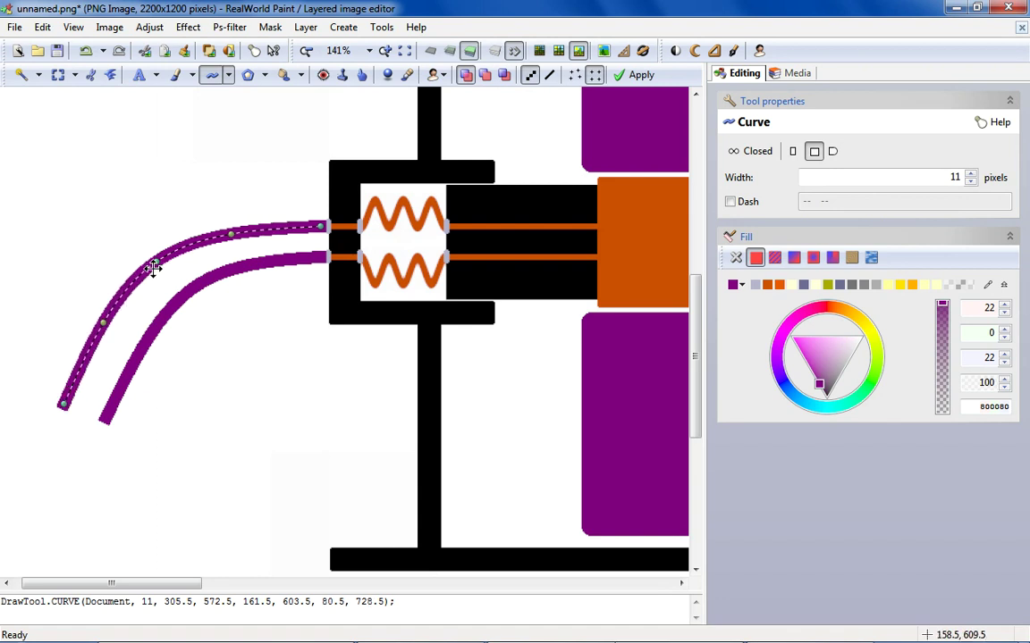
Recolour the upper curve blue and finalise it beside the purple one.
left_click(741, 285)
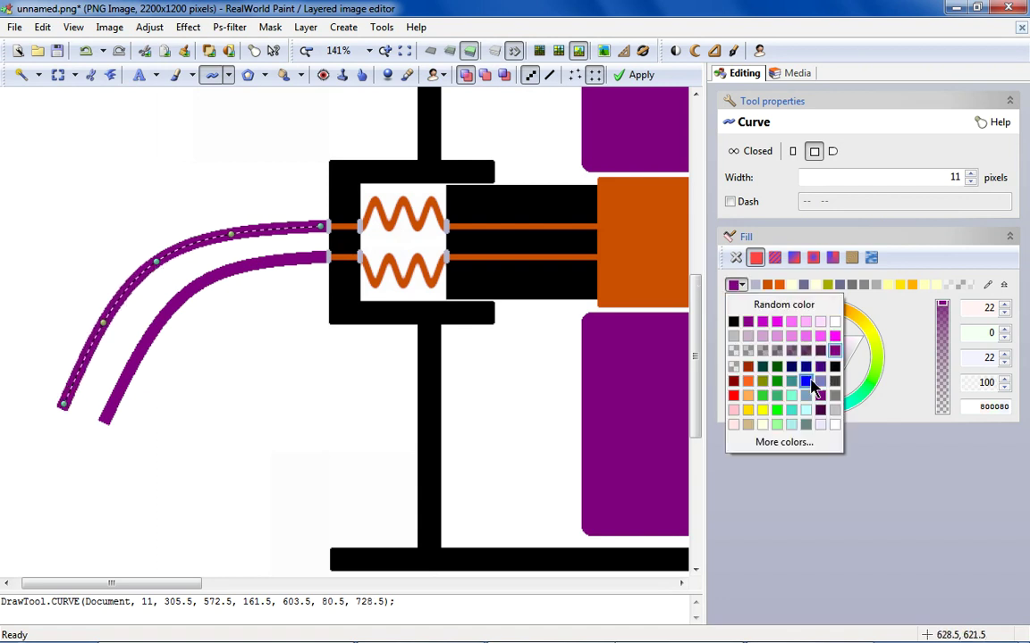
left_click(805, 381)
left_click(350, 387)
scroll(350, 387, "down", 4)
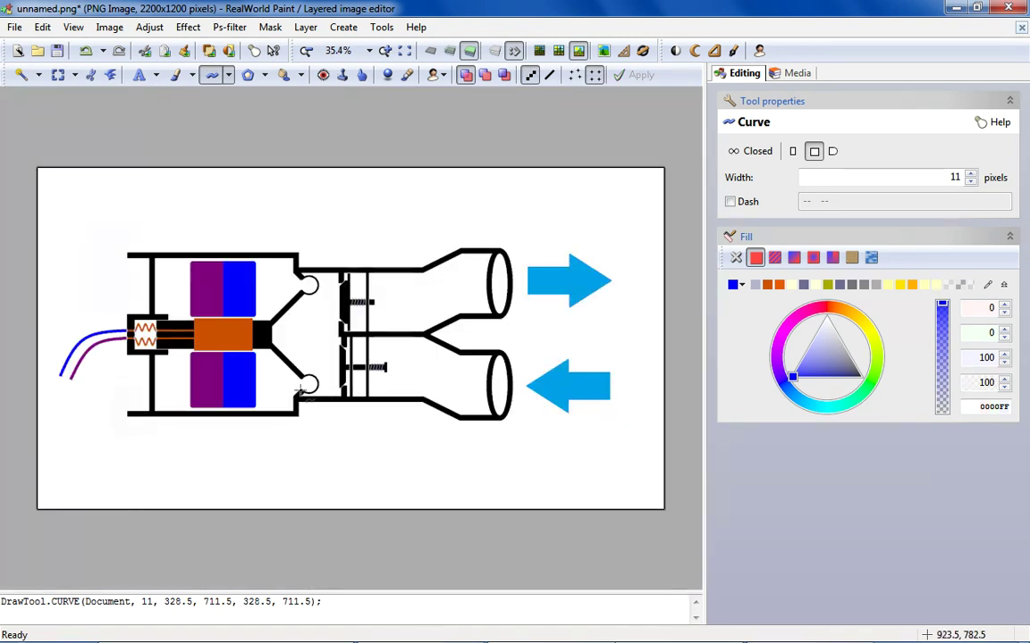
Examine how the two curved wires look at the connector and within the whole pump diagram.
scroll(26, 396, "up", 1)
scroll(26, 396, "down", 2)
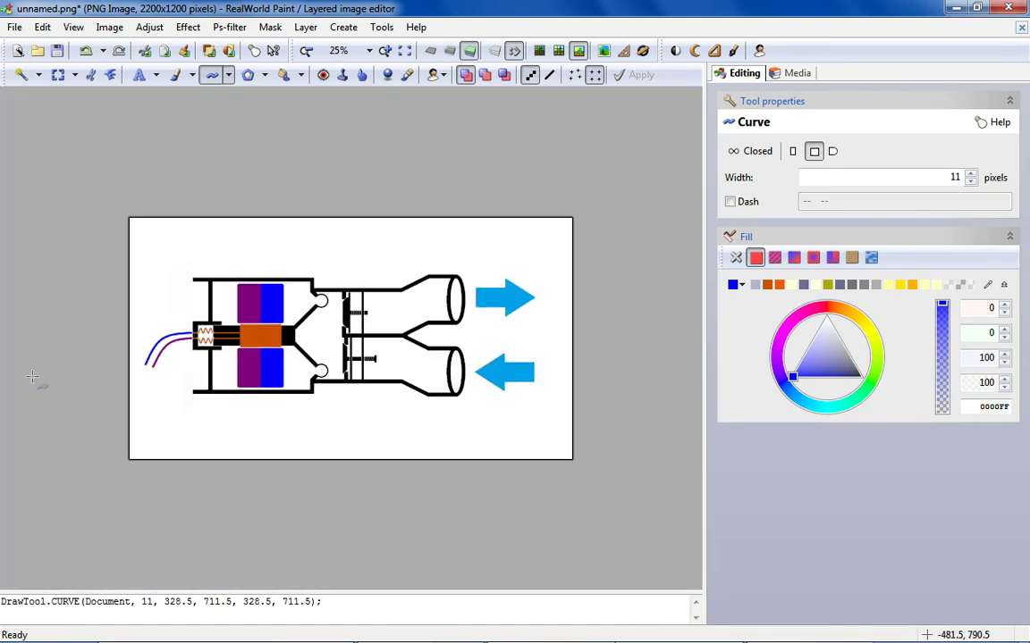
scroll(27, 353, "up", 1)
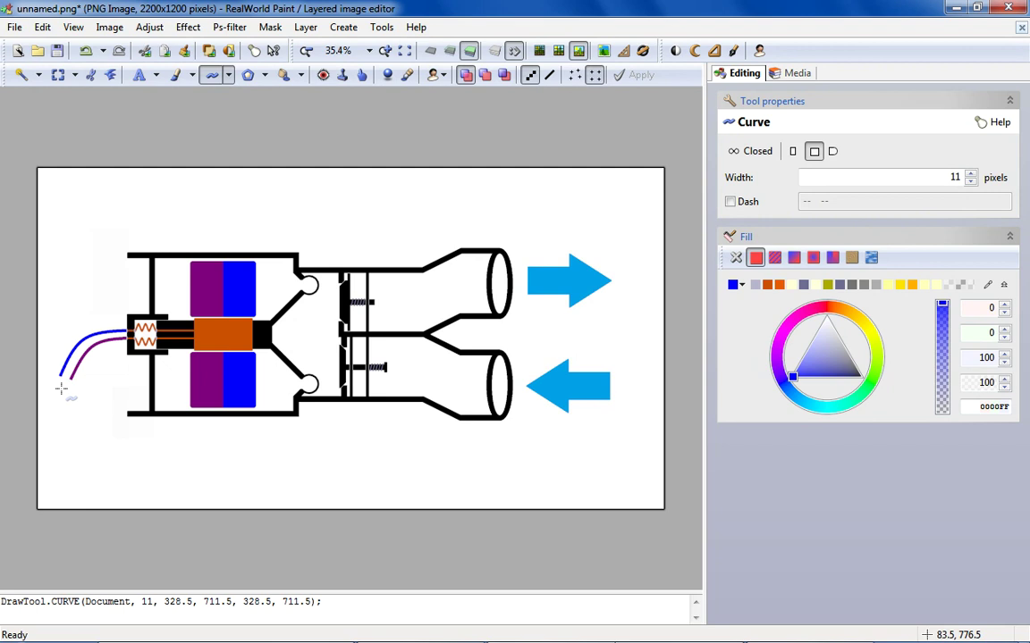
scroll(60, 386, "up", 1)
scroll(58, 377, "down", 2)
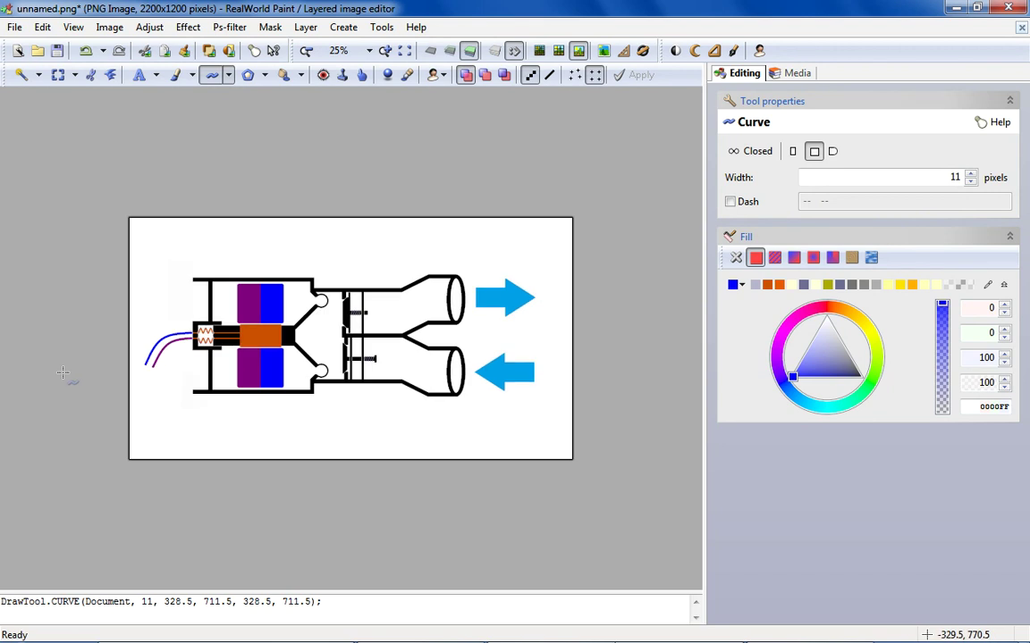
scroll(62, 373, "up", 2)
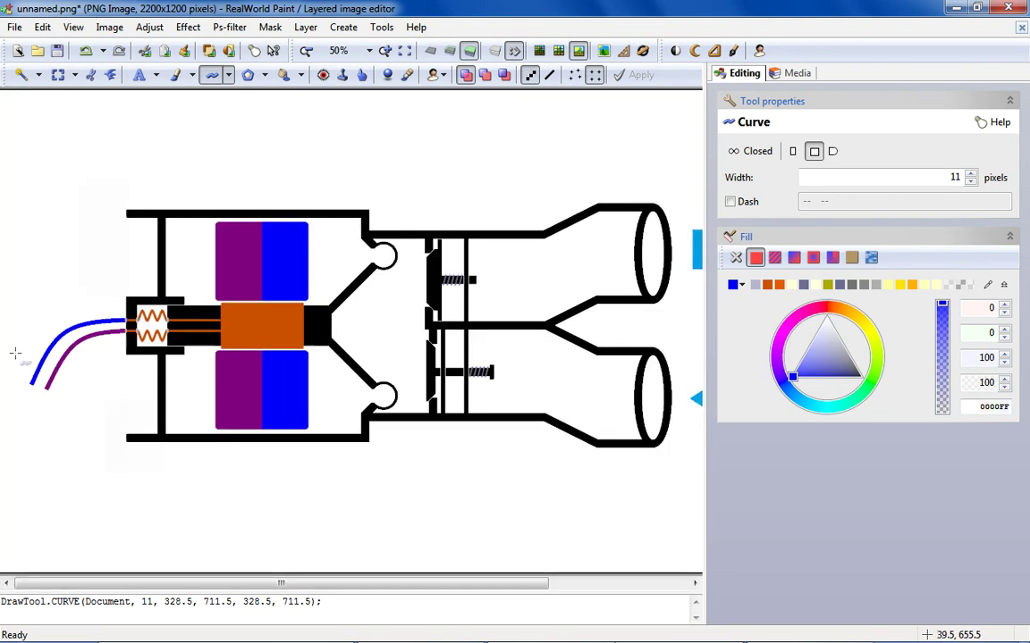
scroll(15, 354, "down", 1)
scroll(12, 353, "up", 2)
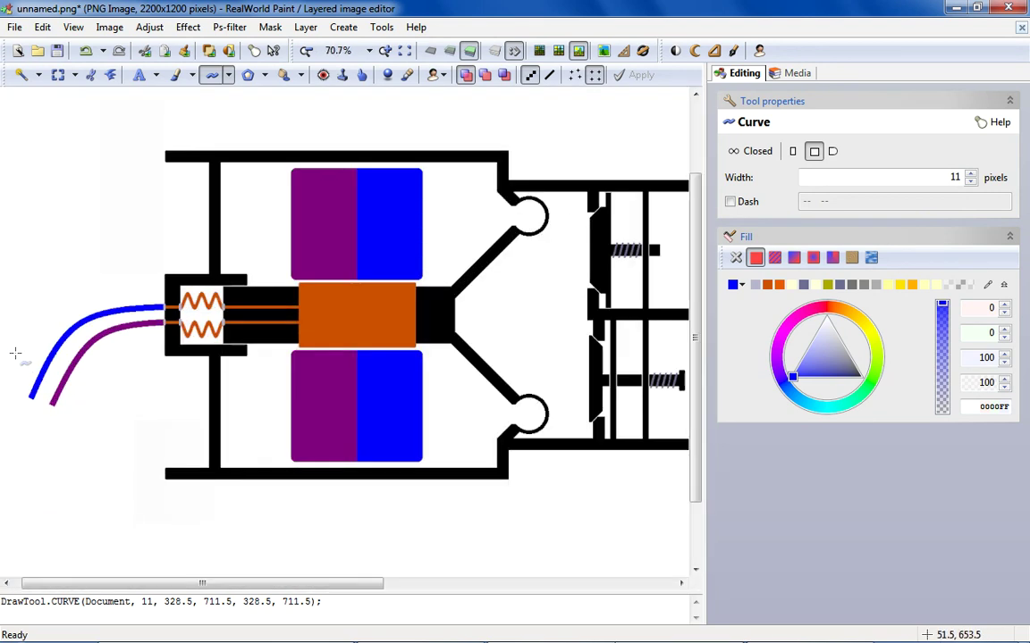
Undo both curved wires so only the grey connectors remain on the outer black wall.
left_click(83, 54)
scroll(121, 223, "up", 4)
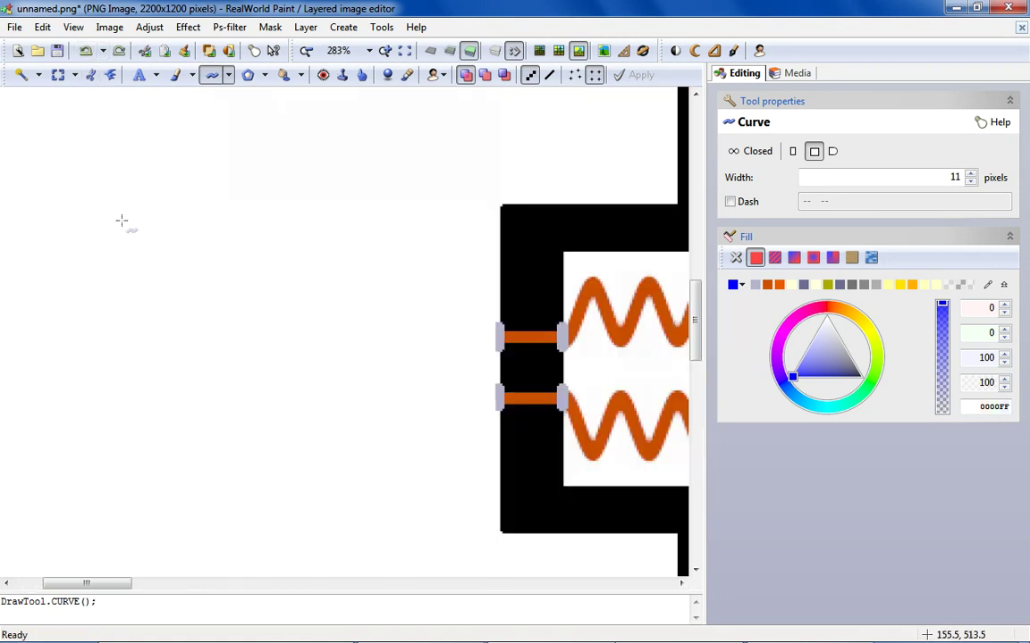
scroll(400, 330, "down", 2)
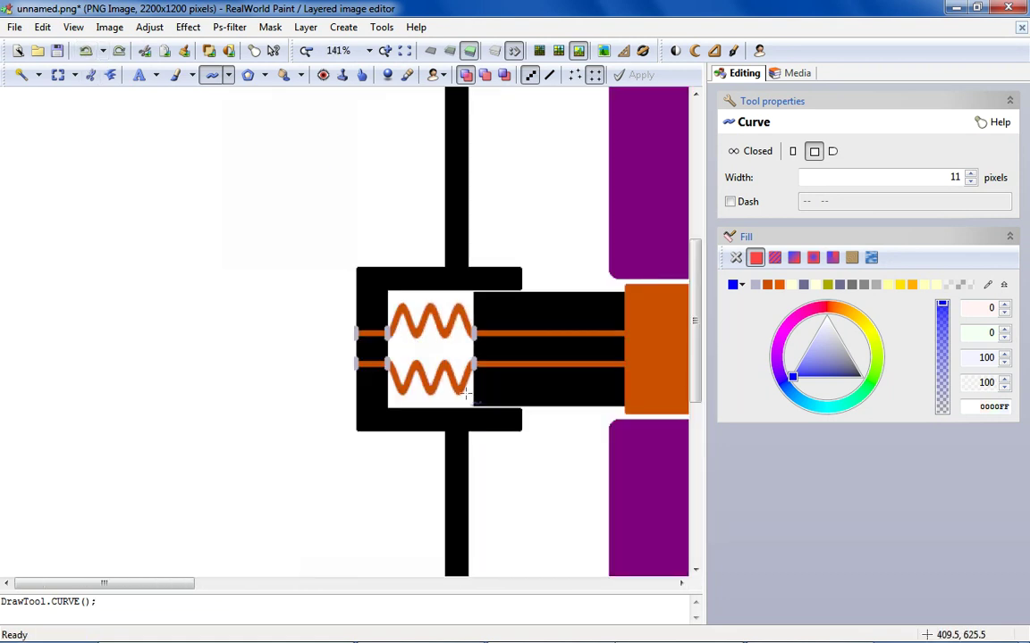
scroll(307, 321, "up", 1)
Draw a light grey, 13-pixel straight line with round caps from outside the housing through the black wall at the upper connector.
left_click(227, 75)
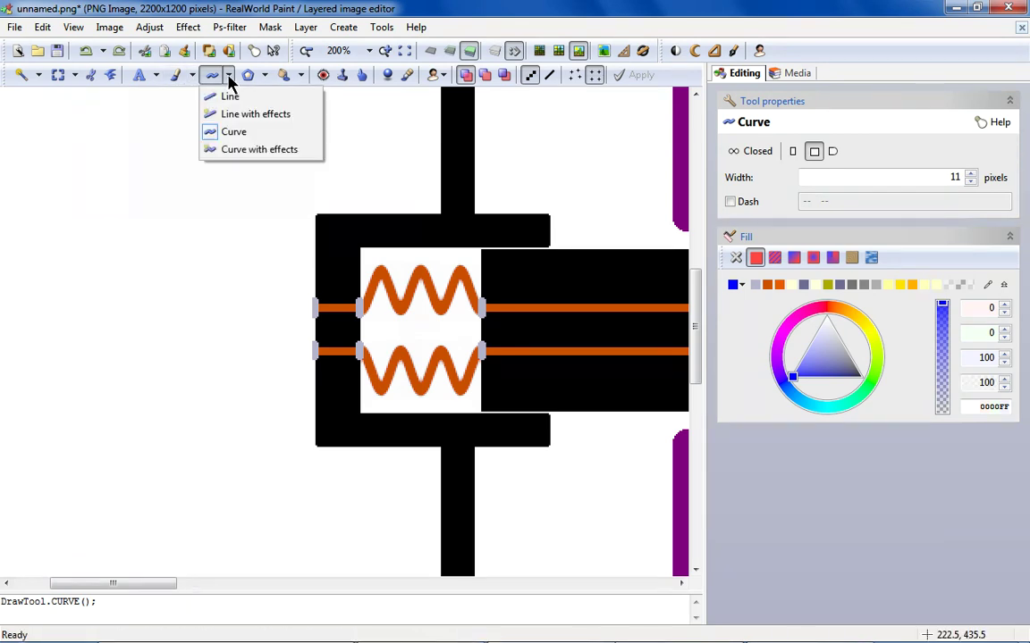
left_click(214, 96)
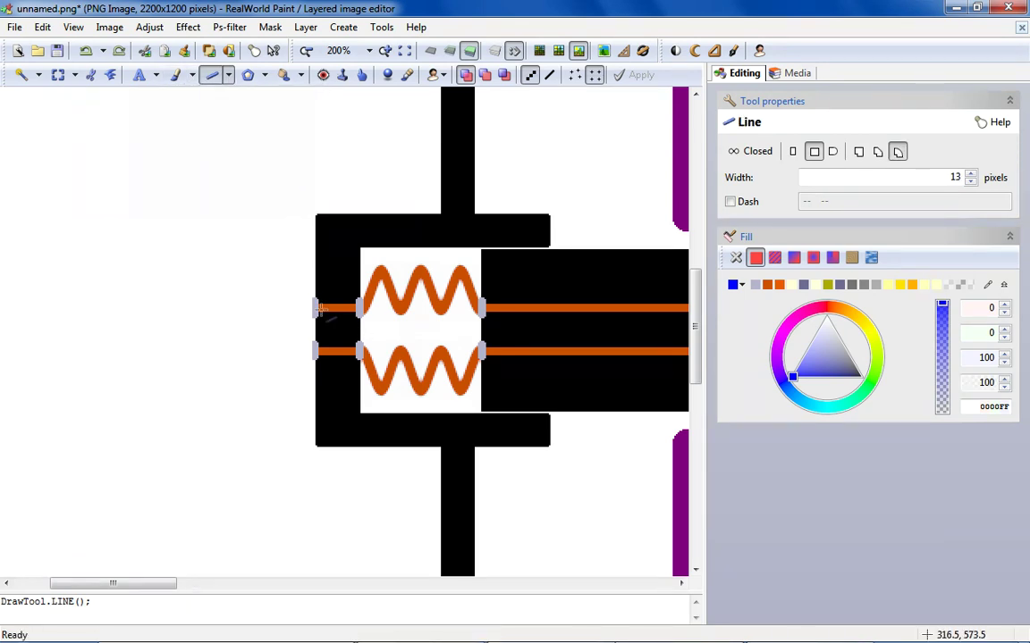
scroll(319, 309, "up", 3)
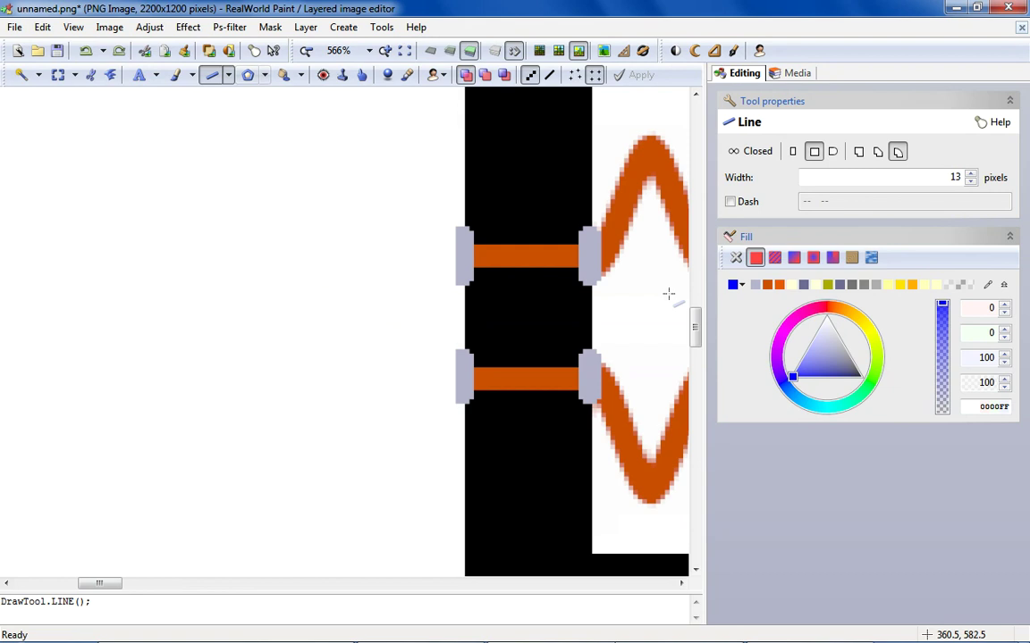
left_click(755, 284)
mouse_move(265, 262)
left_mouse_down()
mouse_move(448, 259)
mouse_move(429, 257)
left_mouse_up()
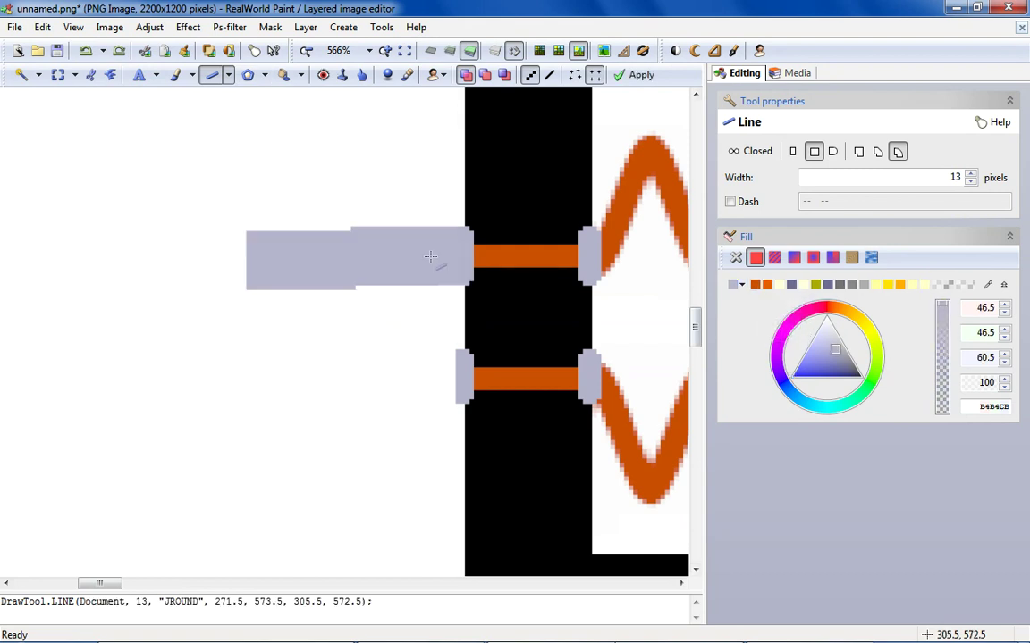
left_click_drag(294, 262, 272, 256)
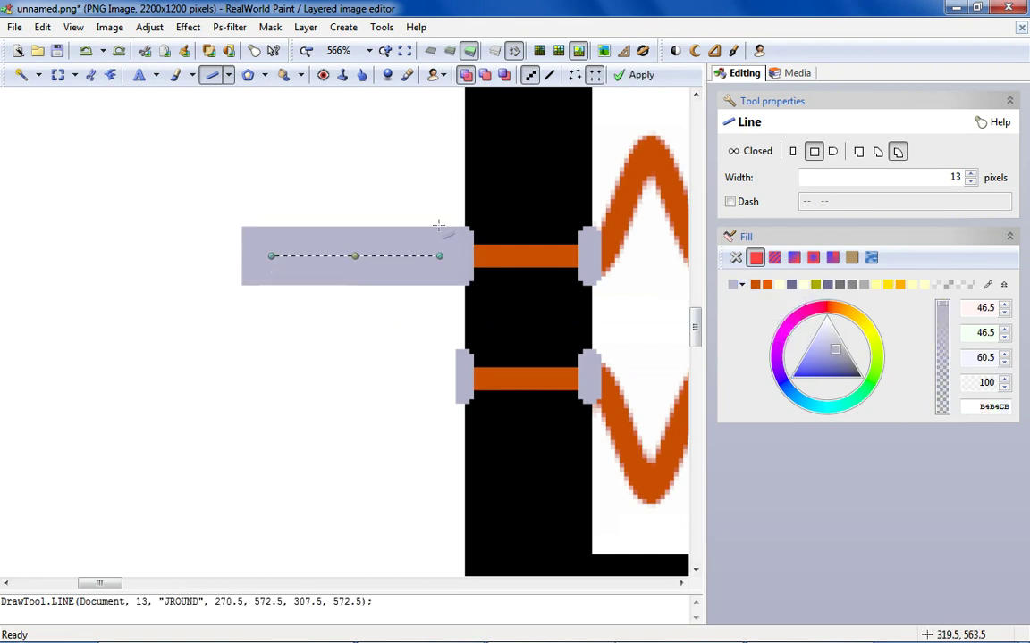
left_click(832, 152)
left_click_drag(424, 260, 558, 259)
left_click_drag(408, 254, 306, 256)
Draw a matching round-capped grey line through the lower connector, shortening its outer end to line up with the upper line.
left_click(271, 375)
left_click_drag(271, 375, 578, 376)
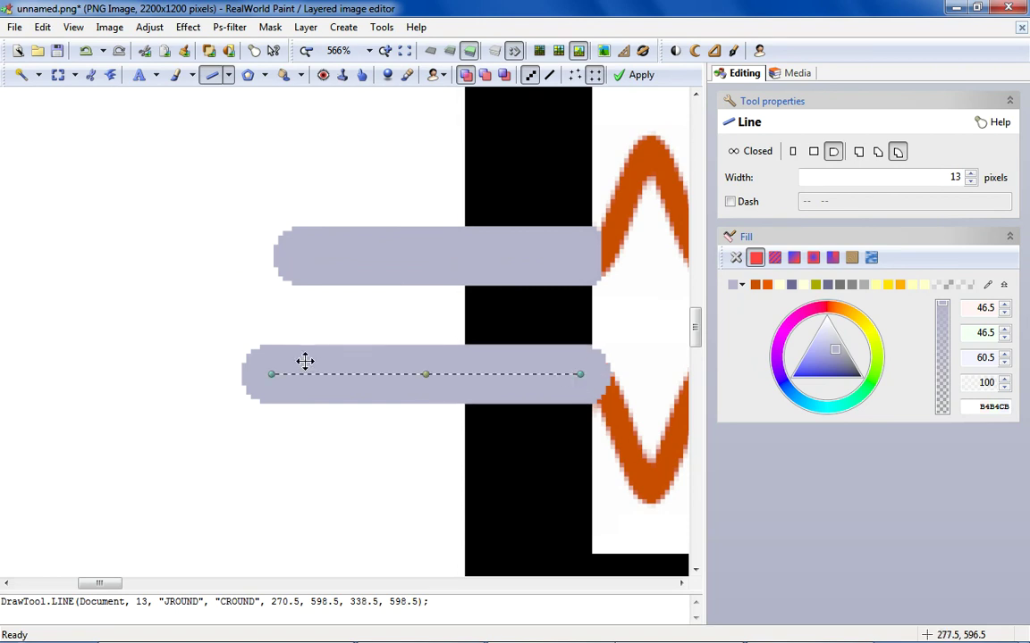
left_click_drag(276, 375, 307, 382)
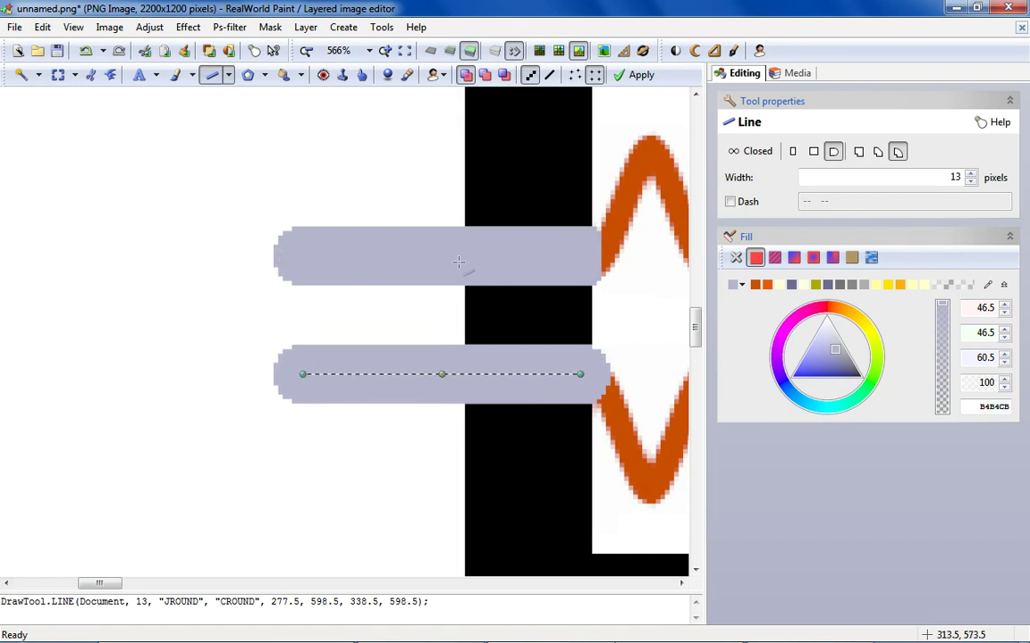
Draw another grey line over the upper one, extending its inner end to the coil, and finalise it.
left_click_drag(357, 261, 580, 254)
left_click_drag(335, 262, 301, 264)
left_click(298, 166)
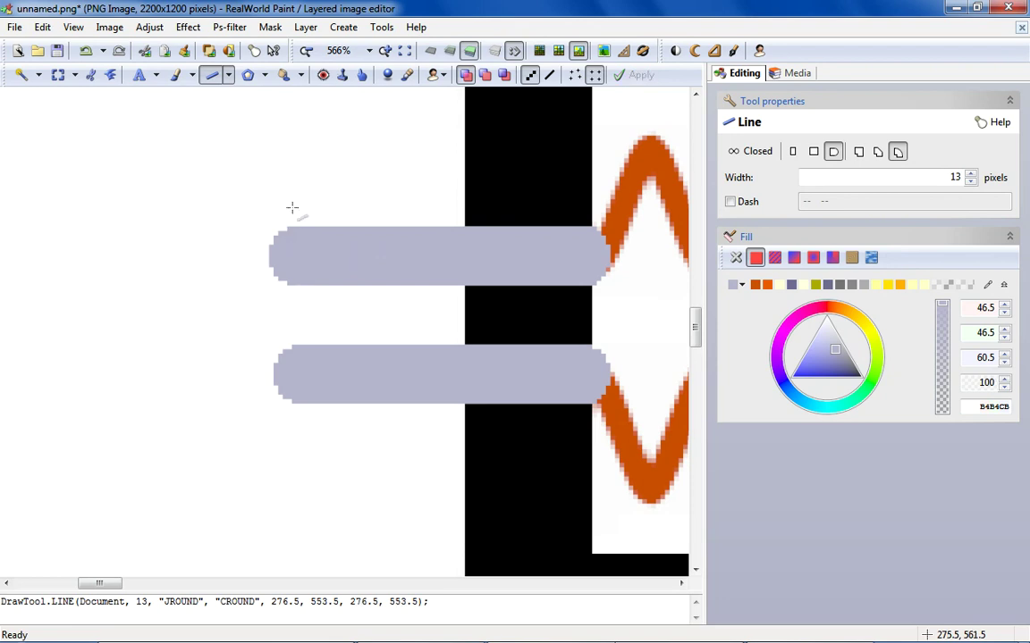
Select the section of the black wall crossed by both grey lines and cut it out.
scroll(115, 282, "down", 6)
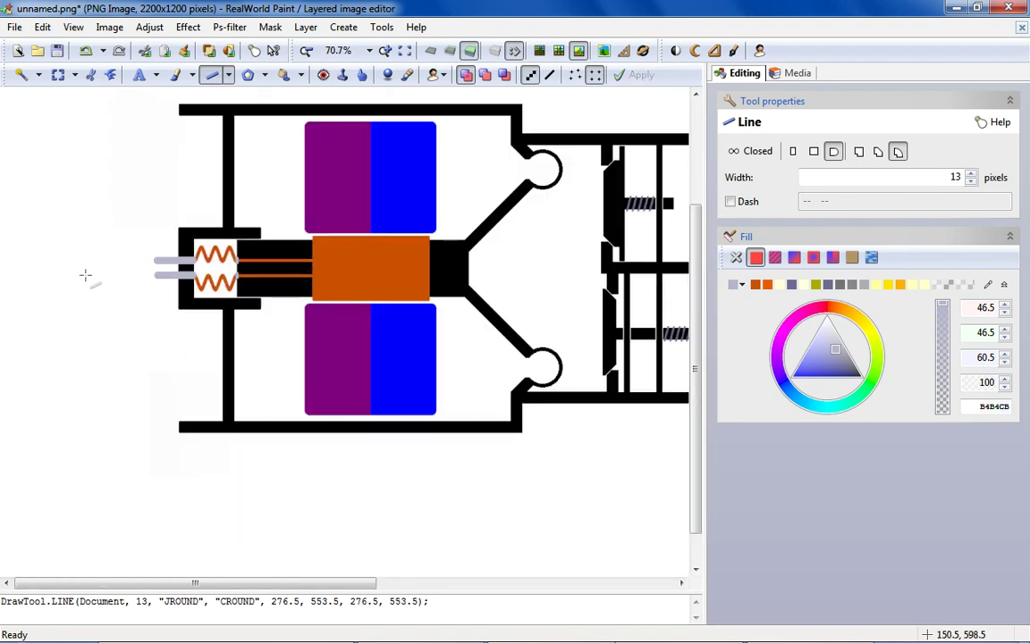
scroll(116, 271, "up", 1)
scroll(117, 271, "up", 3)
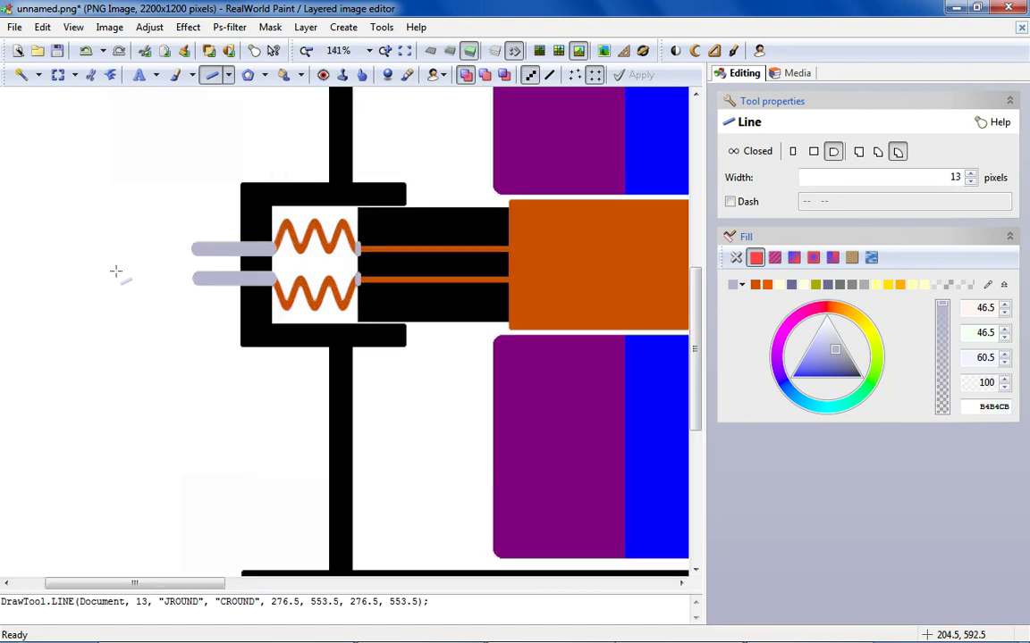
left_click(57, 75)
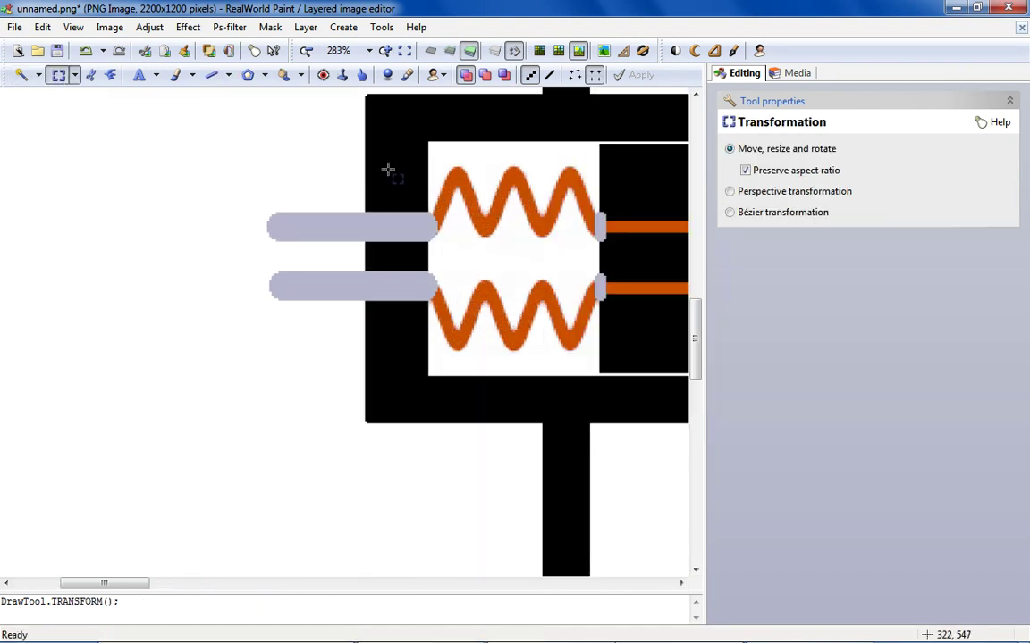
scroll(367, 170, "up", 1)
left_click_drag(367, 170, 438, 398)
left_click(318, 172)
left_click_drag(364, 181, 454, 394)
right_click(419, 310)
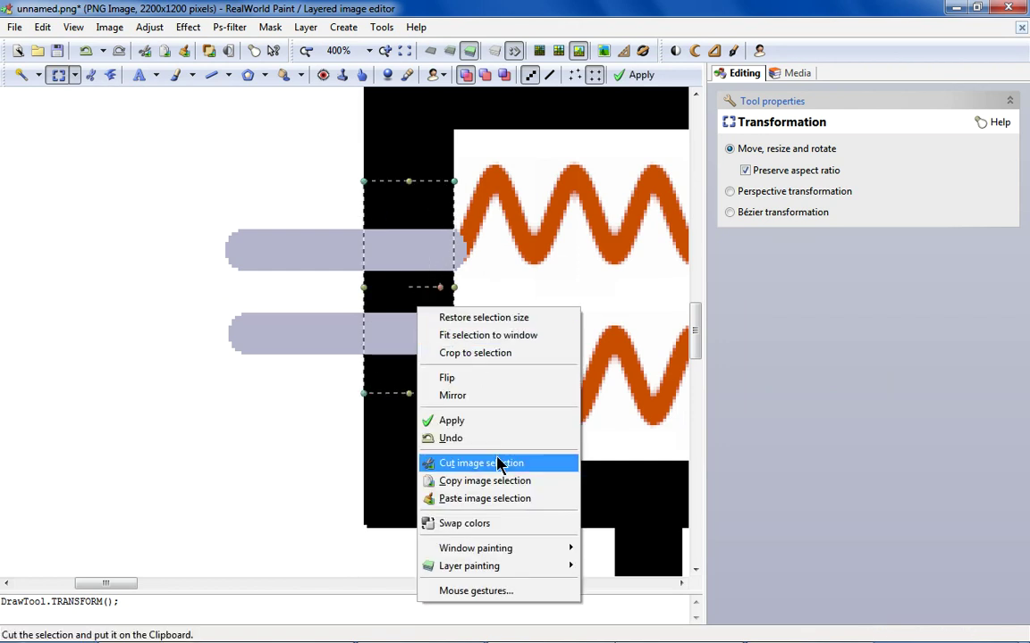
left_click(465, 463)
Flood fill the cut-out wall section with black.
left_click(283, 75)
left_click(740, 332)
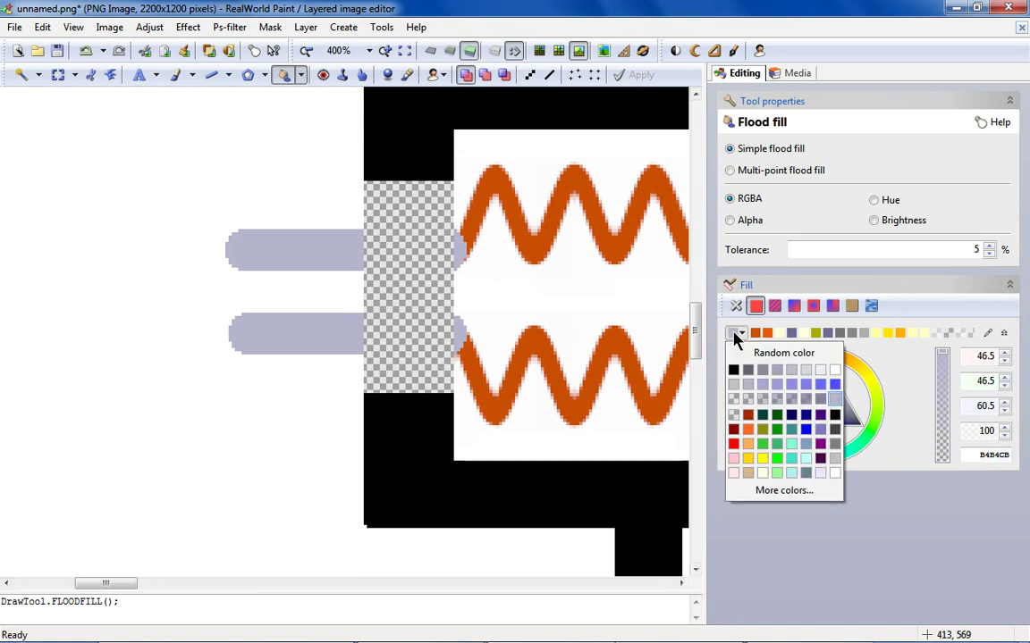
left_click(734, 369)
left_click(417, 242)
scroll(417, 242, "down", 6)
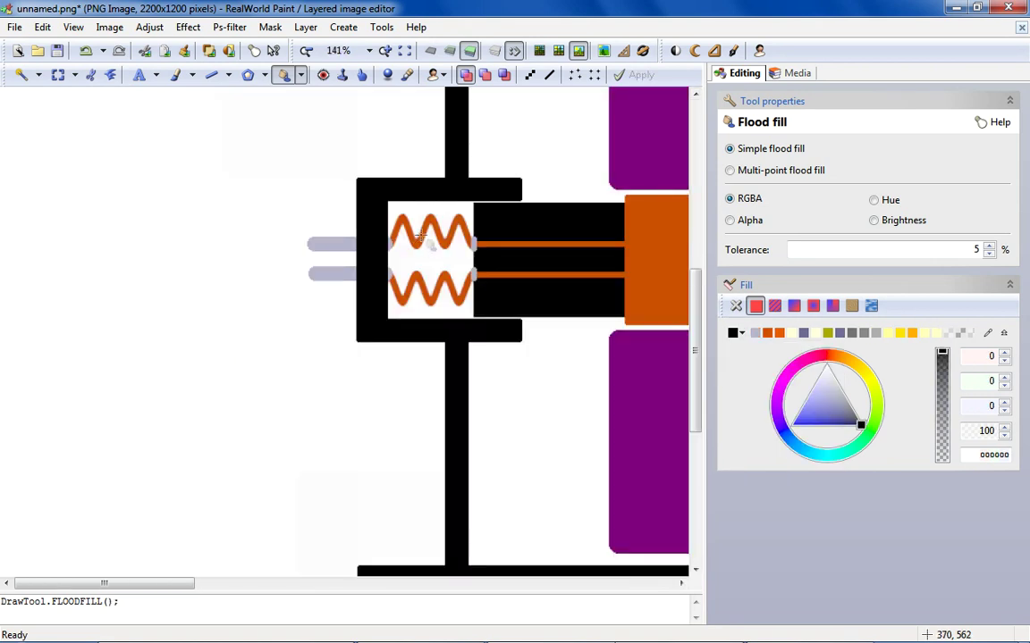
Flood fill the two grey prongs outside the wall with olive (8B8B00).
scroll(76, 328, "up", 4)
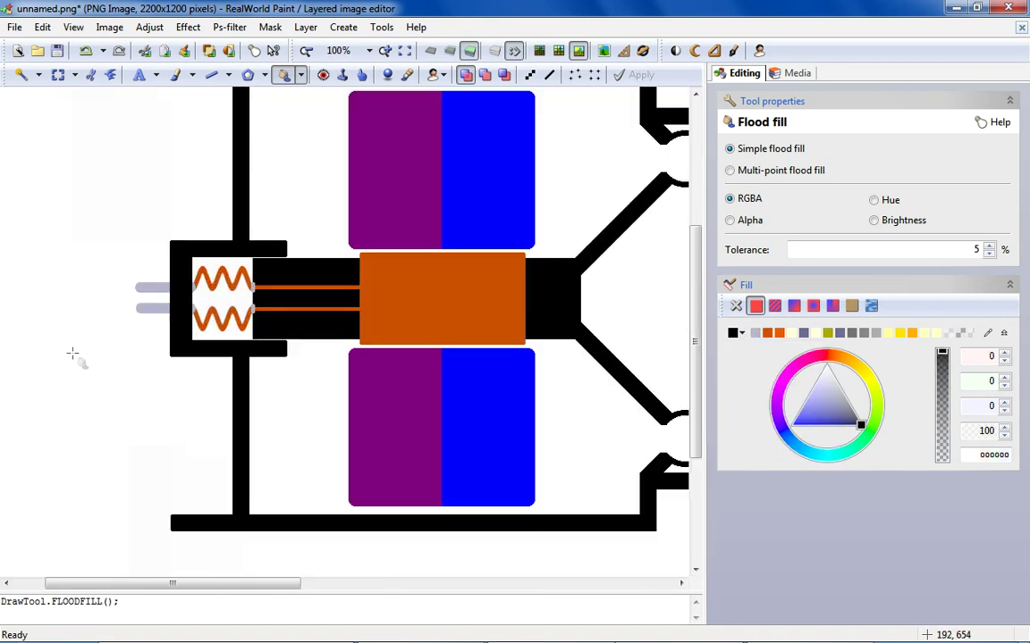
left_click(740, 333)
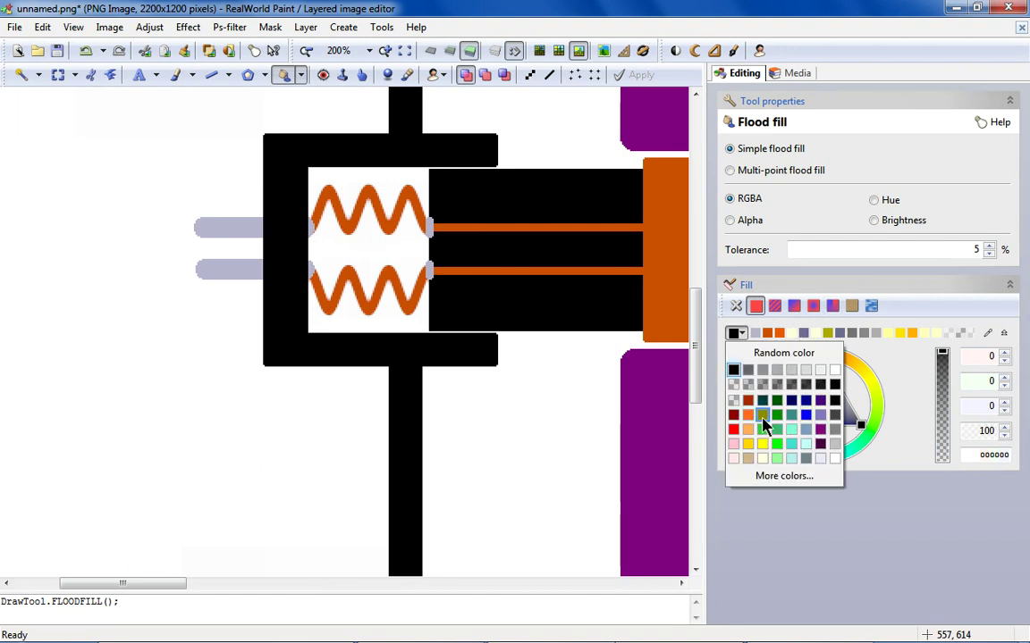
left_click(761, 414)
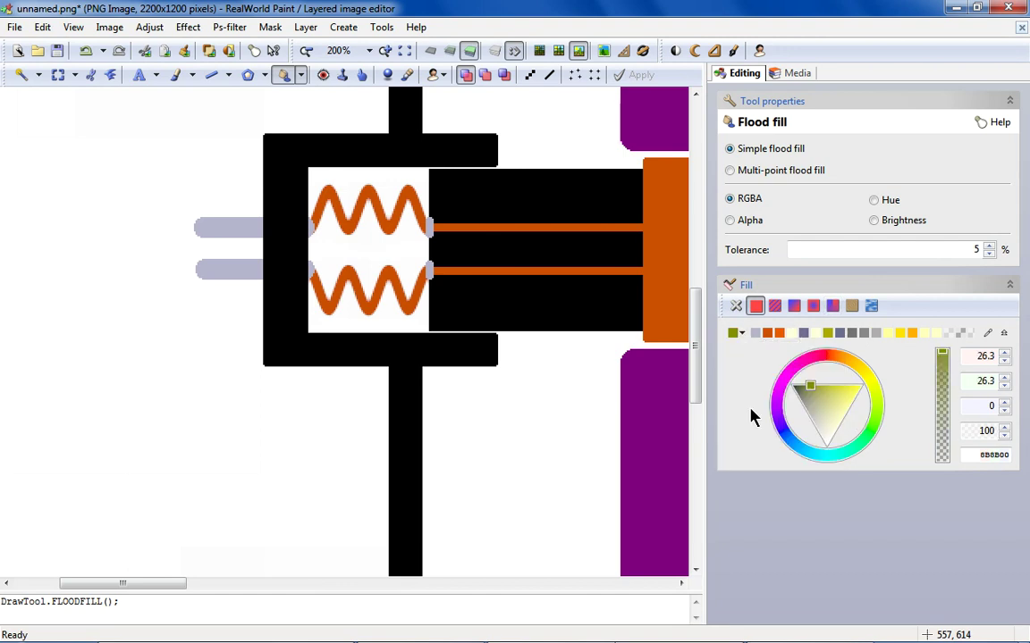
left_click(234, 227)
left_click(234, 269)
scroll(234, 259, "down", 4)
scroll(88, 338, "up", 8)
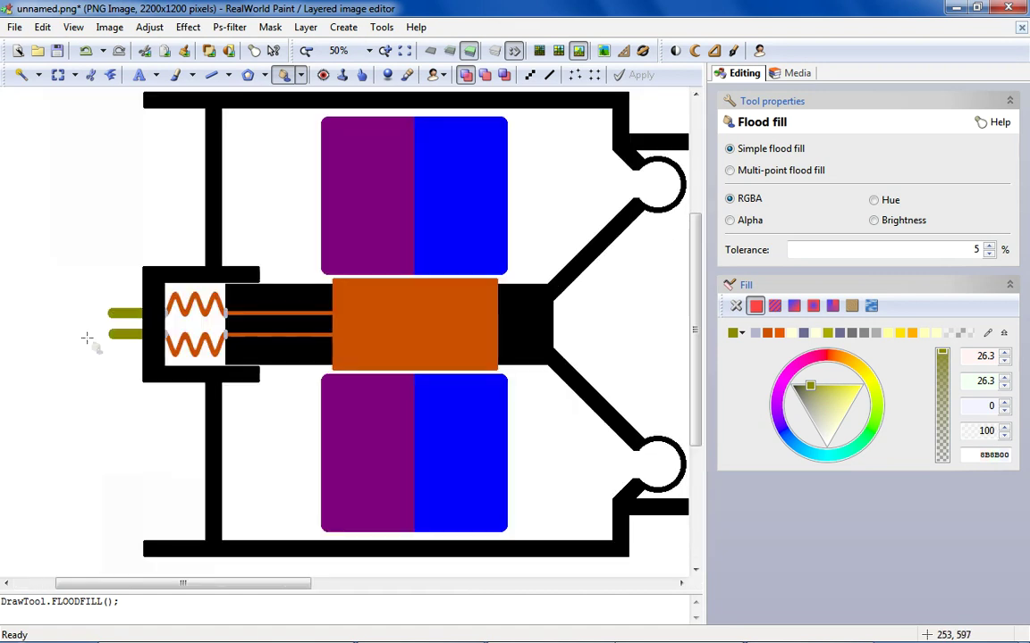
Shift the upper prong's tip to line up with the lower prong and fill the strip left behind with white.
left_click(58, 75)
left_click_drag(139, 111, 321, 294)
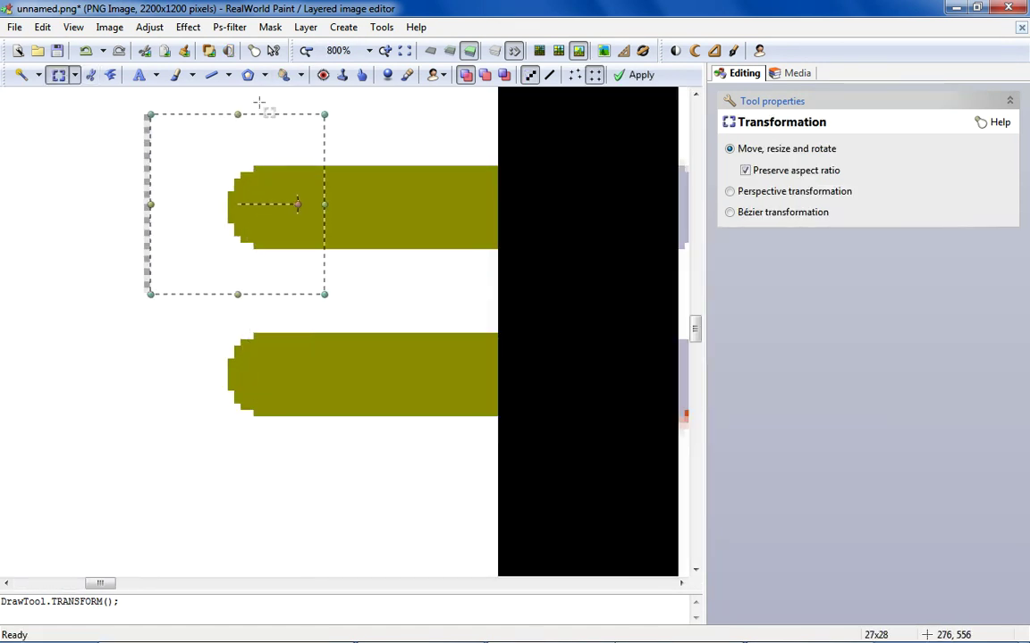
left_click(283, 75)
left_click(148, 163)
scroll(148, 162, "down", 1)
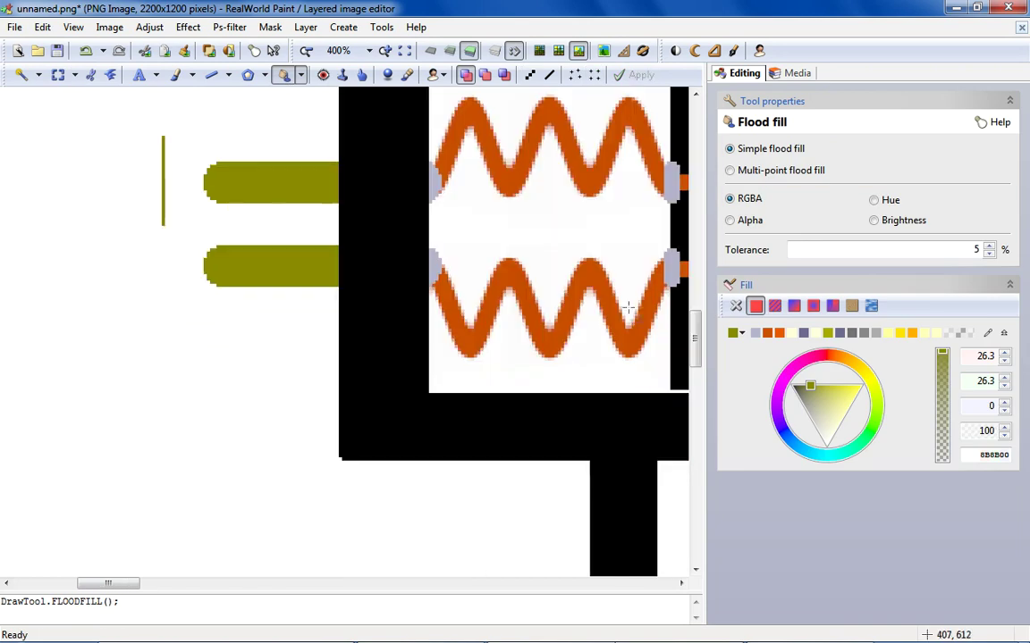
left_click(740, 333)
left_click(834, 474)
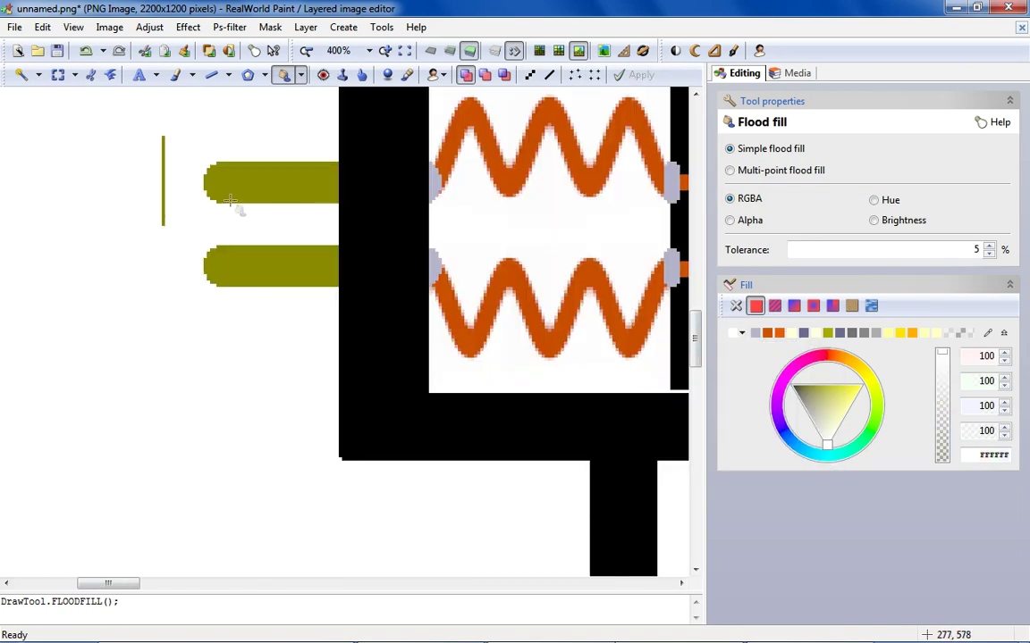
left_click(163, 210)
scroll(221, 180, "down", 3)
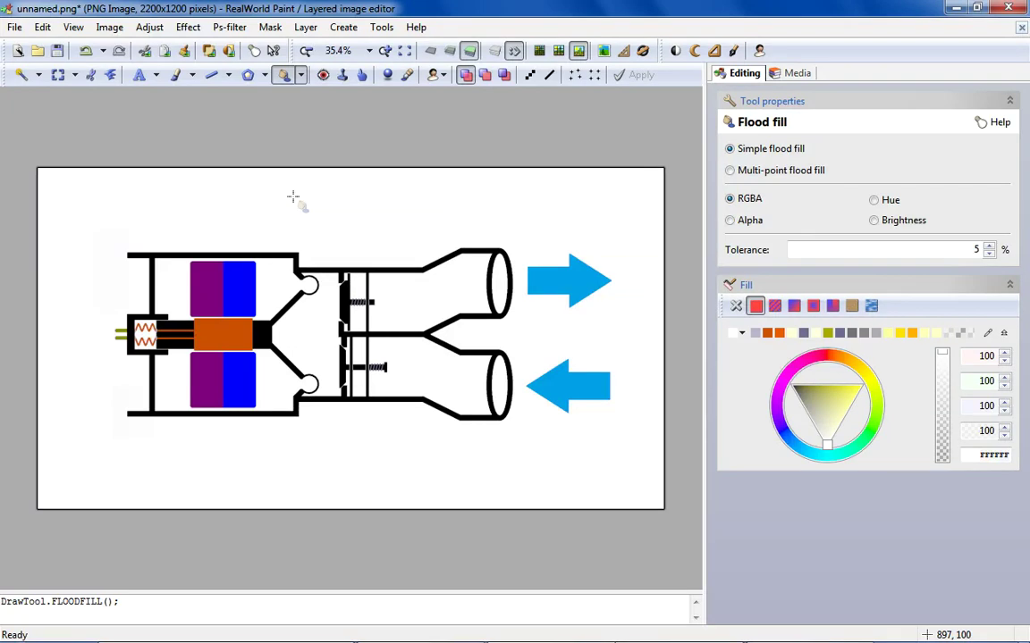
Add the title "vibrating valve pump" in black text above the pump's coil housing.
left_click(140, 75)
left_click(161, 189)
left_click(740, 369)
left_click(732, 404)
left_click(779, 258)
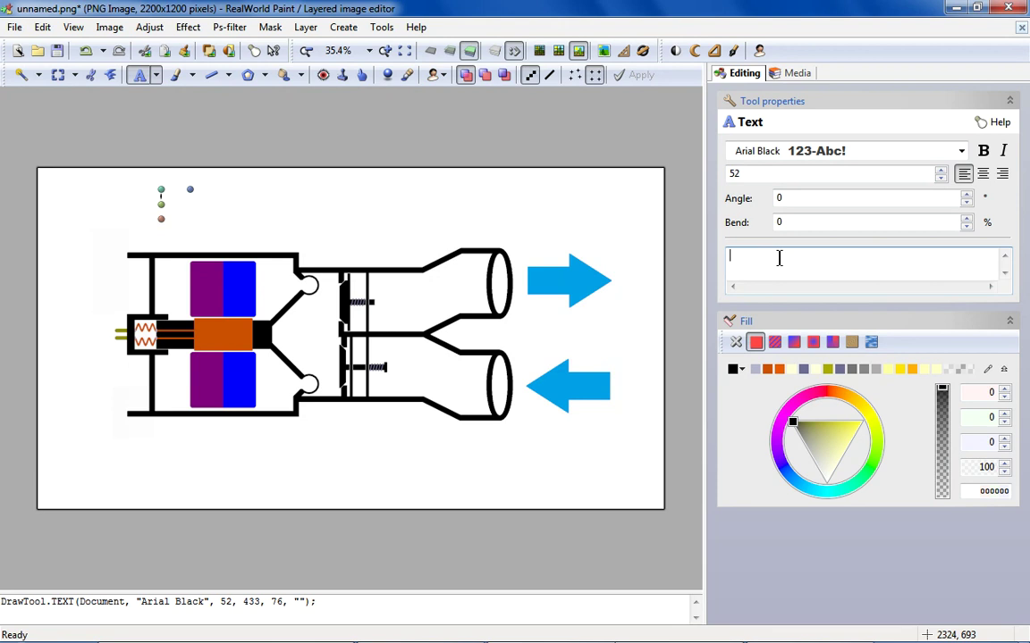
type("vib")
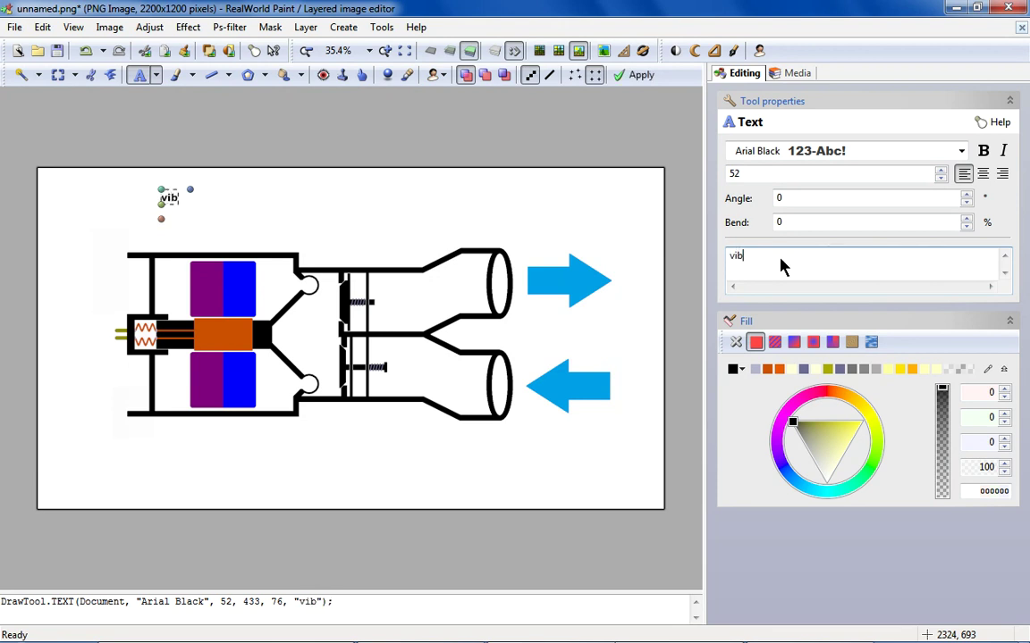
type("rating valvepump")
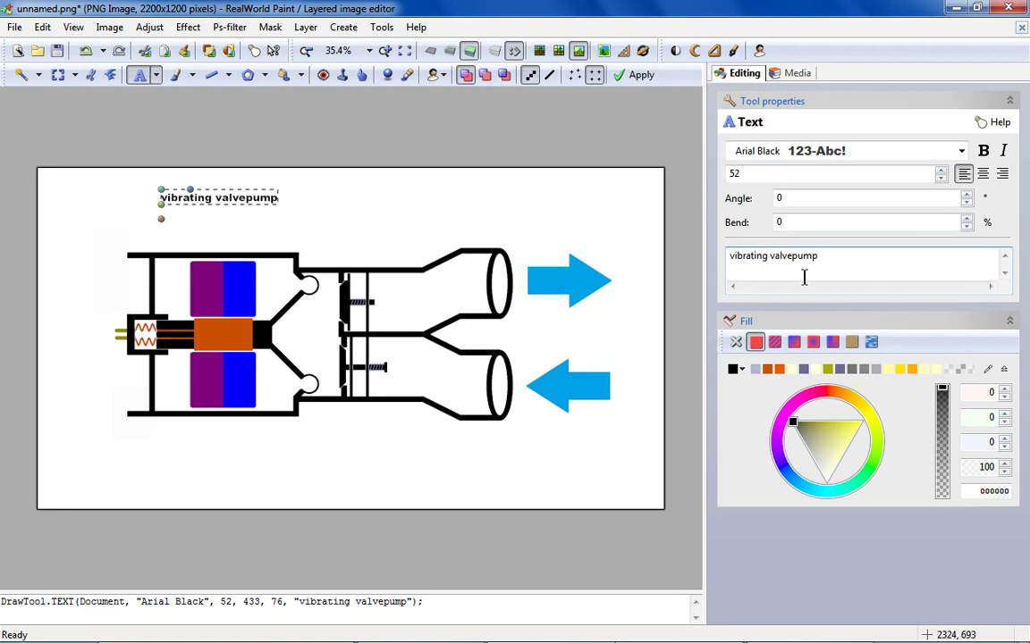
left_click(790, 257)
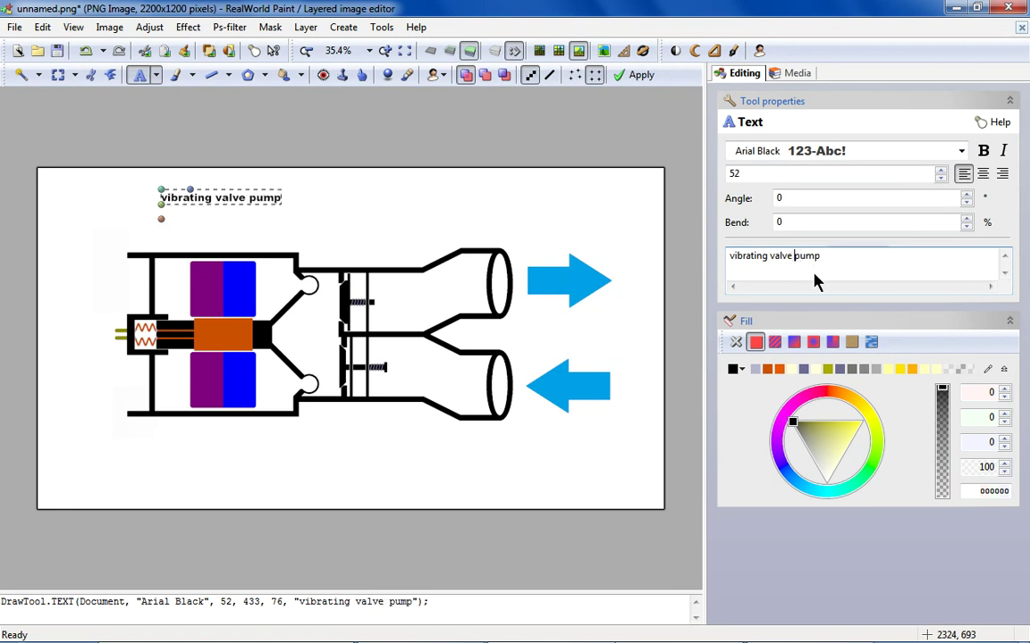
Set the title text in Nulshock Rg at size 104 and shift it slightly up and left above the pump.
key("ctrl+a")
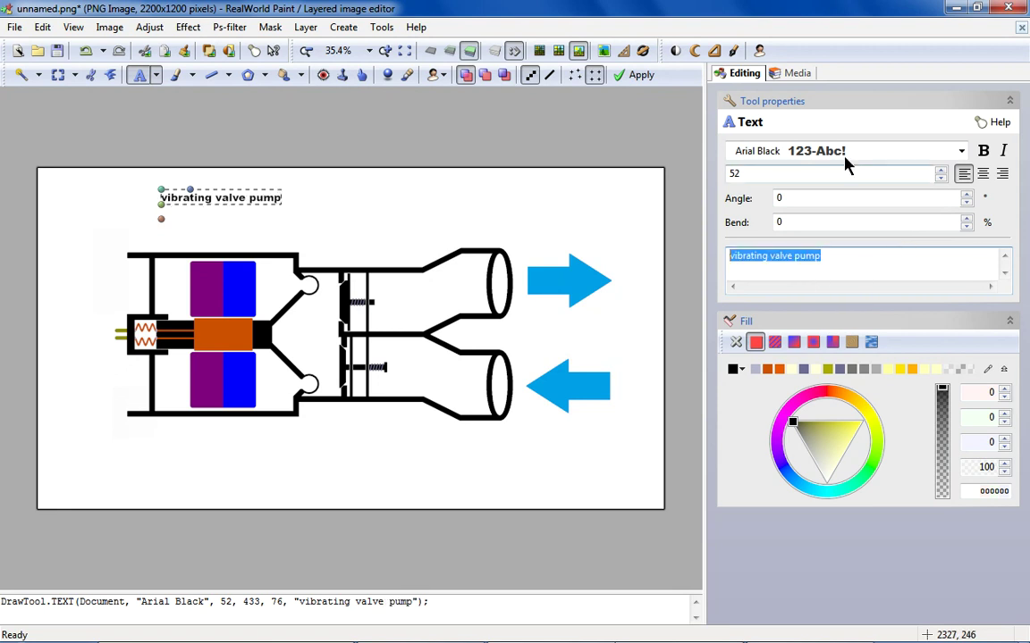
left_click(960, 151)
scroll(860, 402, "down", 3)
scroll(860, 402, "down", 15)
scroll(860, 402, "down", 6)
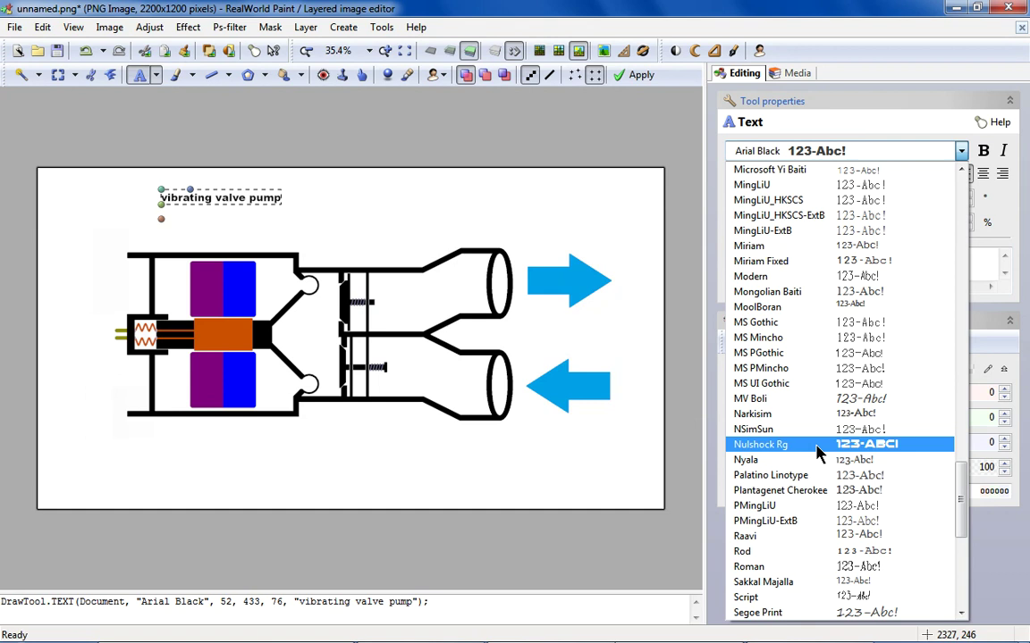
left_click(816, 452)
left_click(940, 171)
left_click_drag(940, 174, 940, 173)
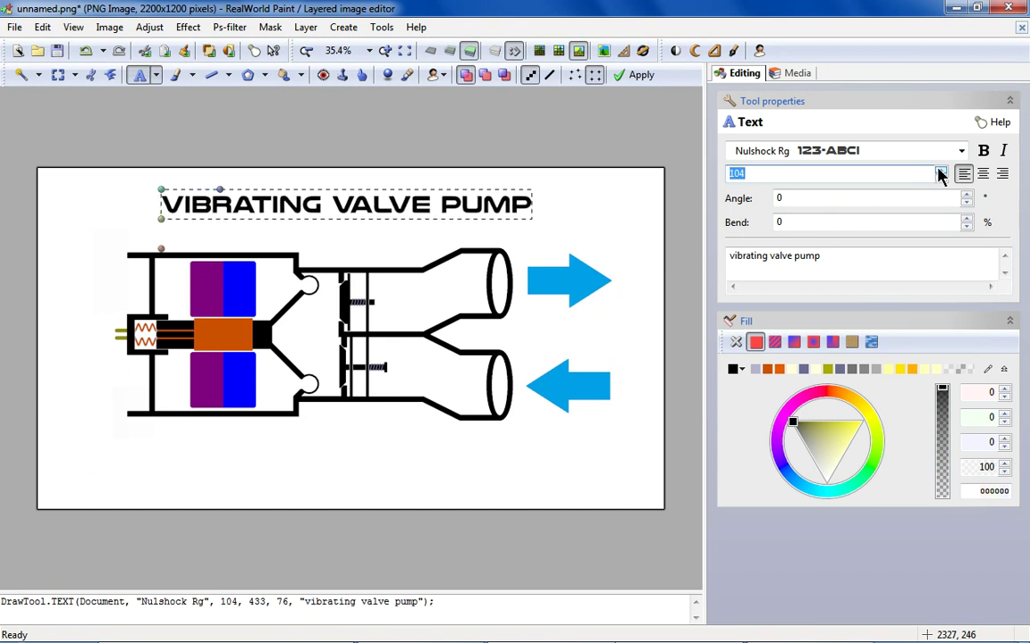
left_click_drag(503, 206, 485, 202)
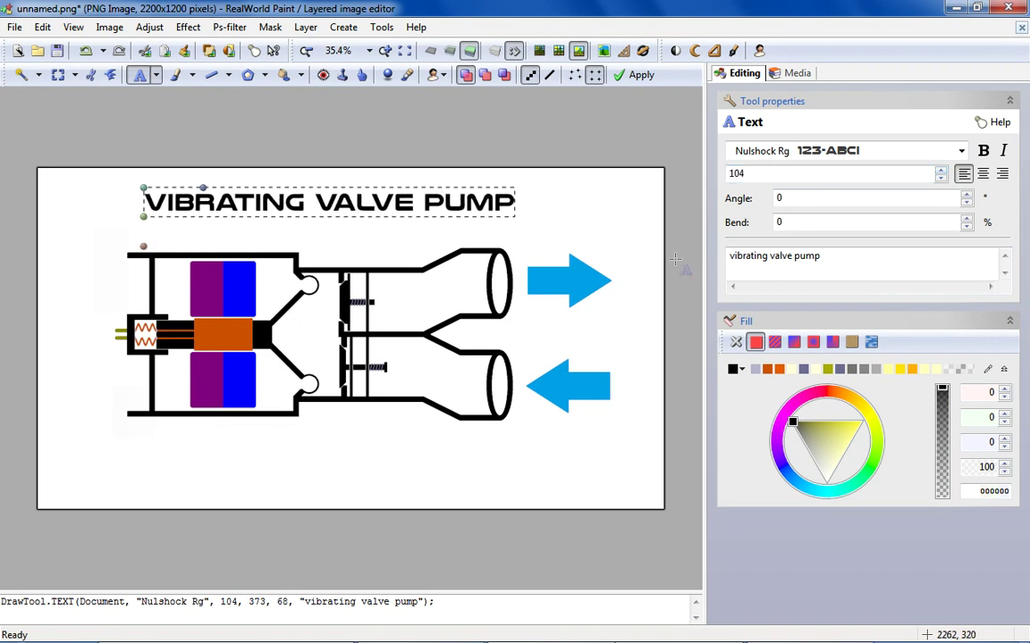
Insert a capital "P" in front of "vibrating" in the title text.
left_click(729, 258)
type("P")
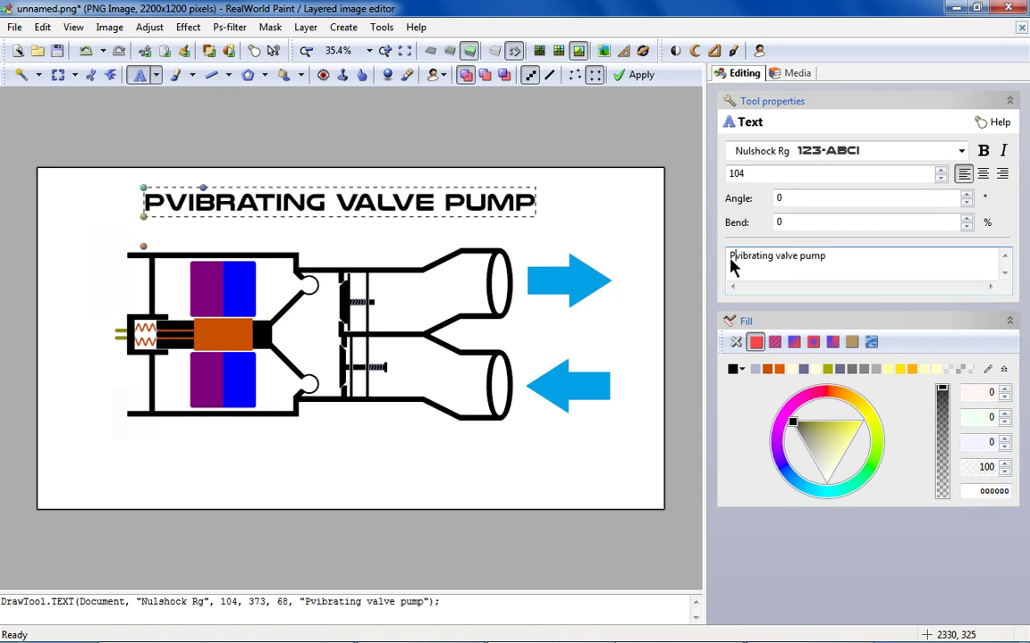
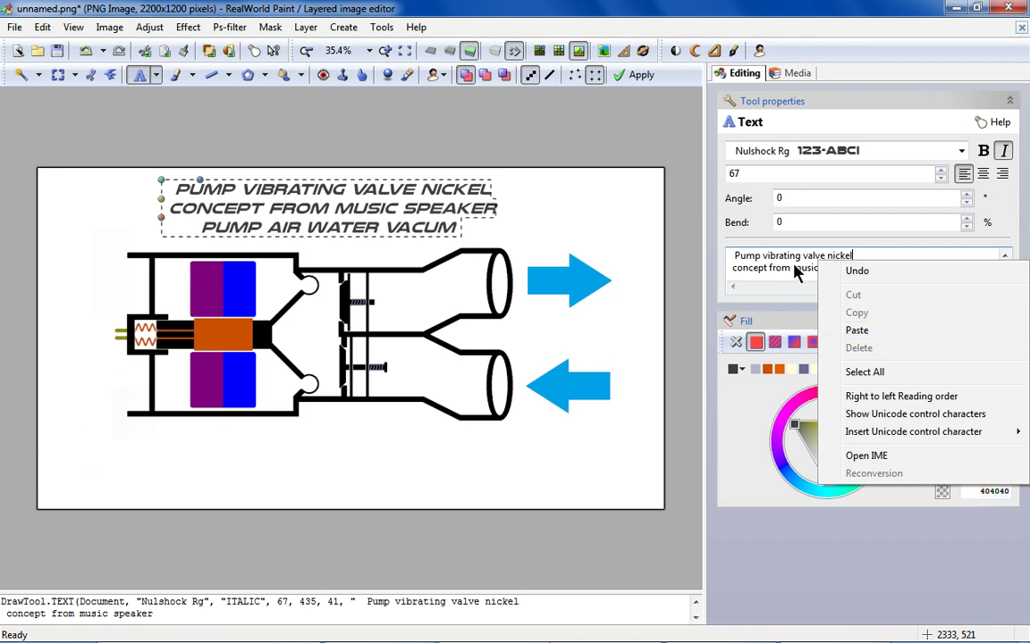
Paste a © symbol after "concept from music speaker" in the title, turn on bold, and apply the text to the canvas.
left_click(856, 331)
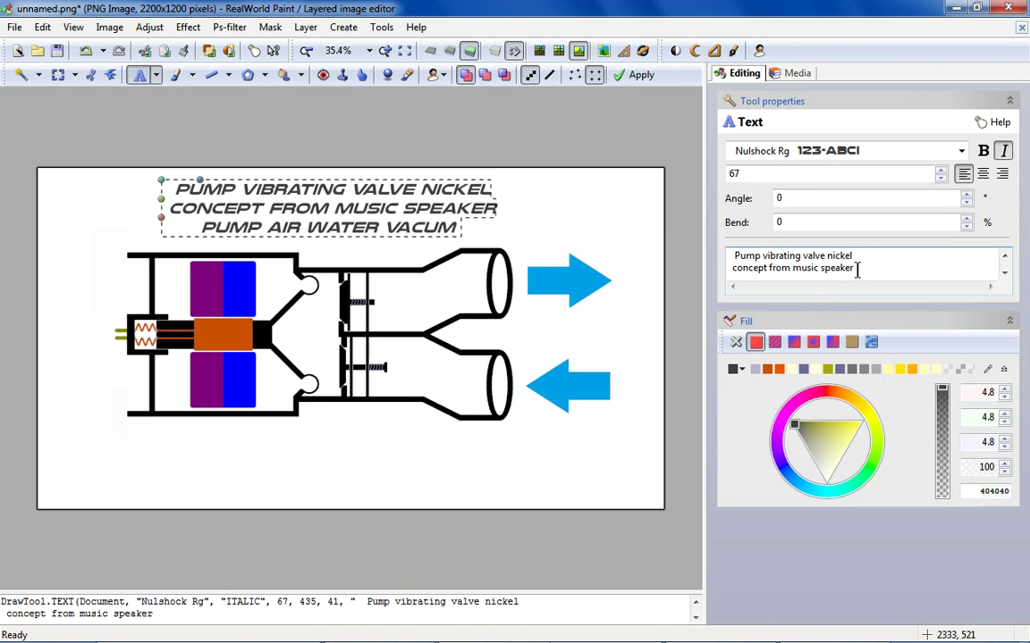
right_click(856, 270)
left_click(890, 339)
left_click(1004, 272)
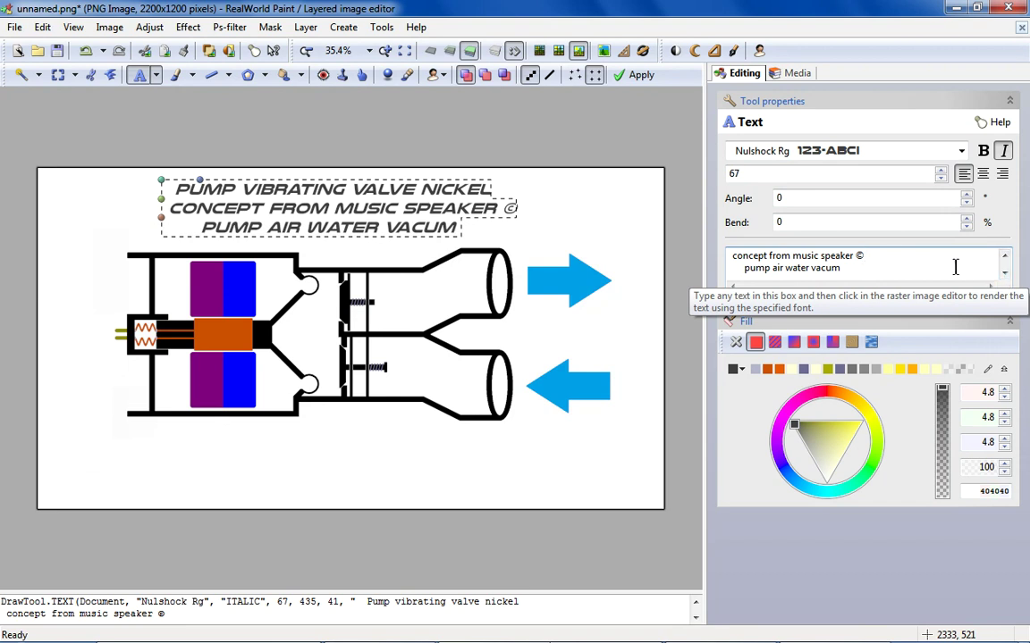
left_click(874, 262)
left_click_drag(852, 261, 856, 256)
left_click(983, 151)
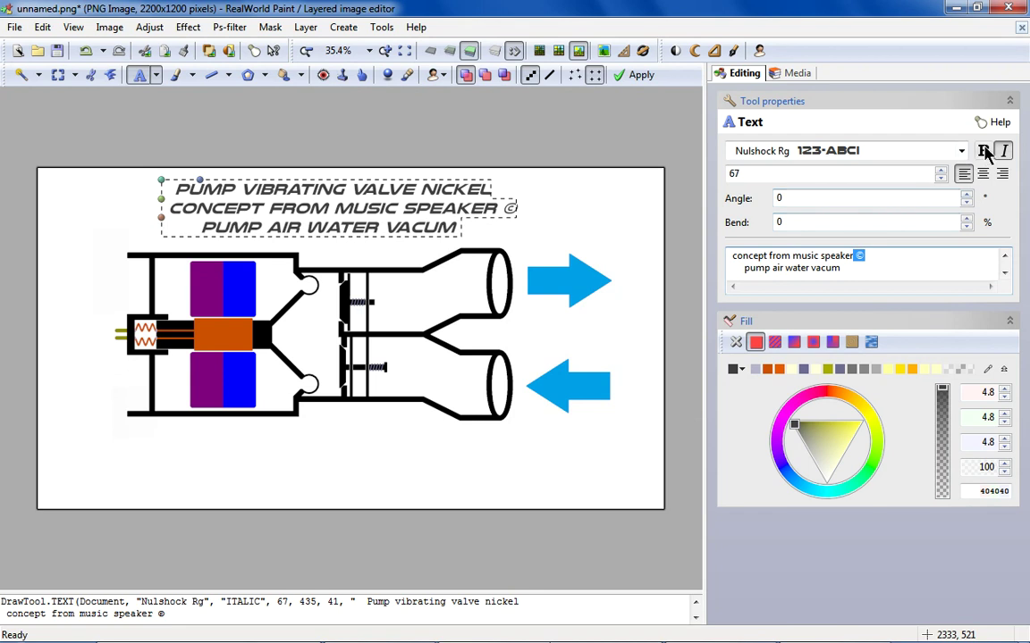
left_click(568, 210)
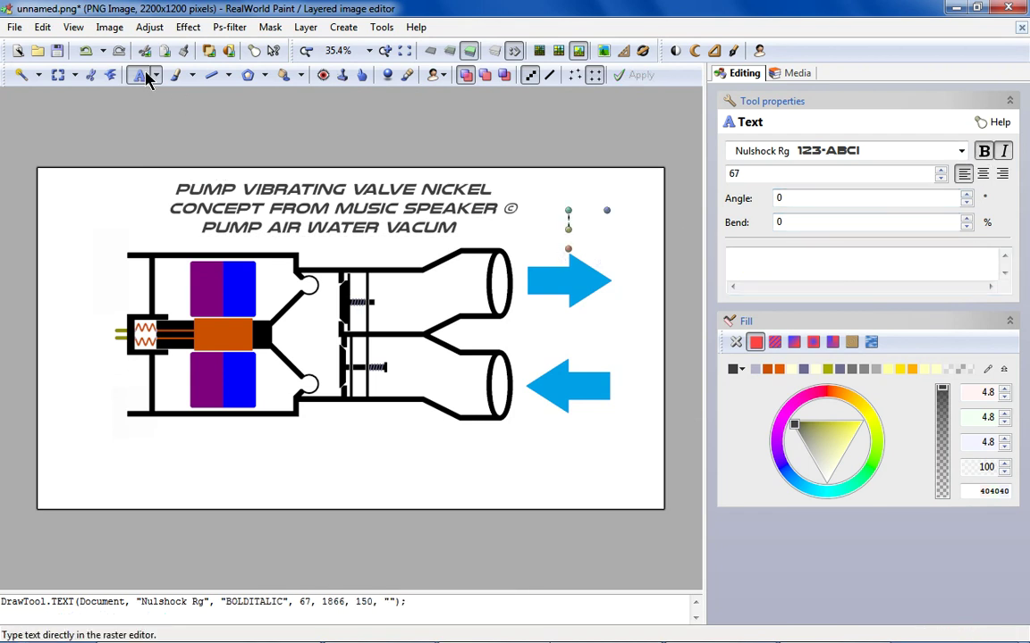
Select the title together with the whole pump diagram and shift them slightly down the canvas.
left_click(57, 76)
left_click_drag(95, 174, 650, 450)
left_click_drag(464, 281, 462, 293)
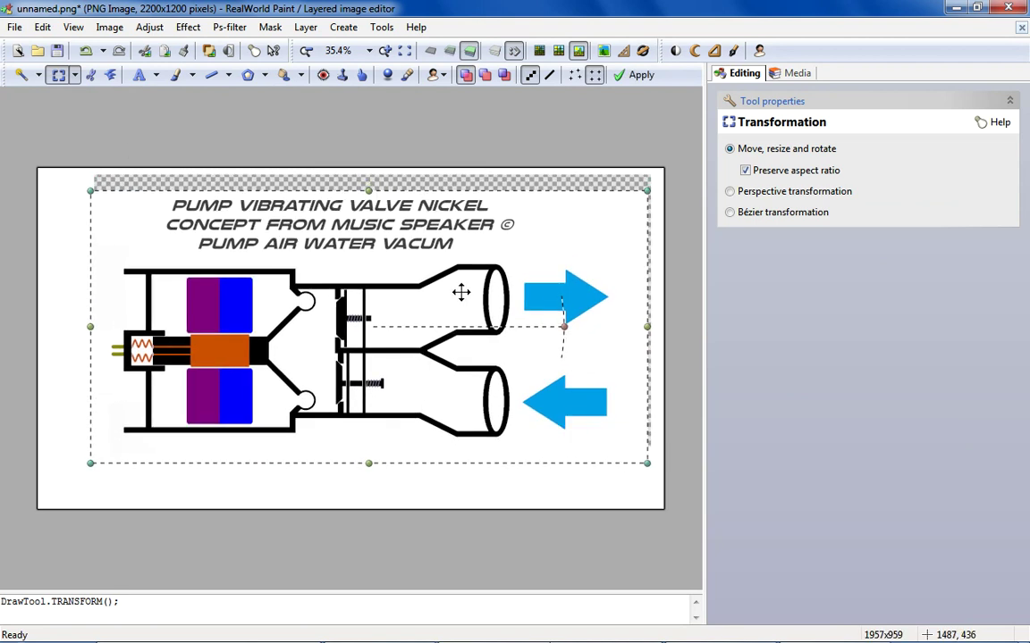
Flood fill the transparent strips exposed above and beside the moved artwork with white (FFFFFF).
left_click(284, 75)
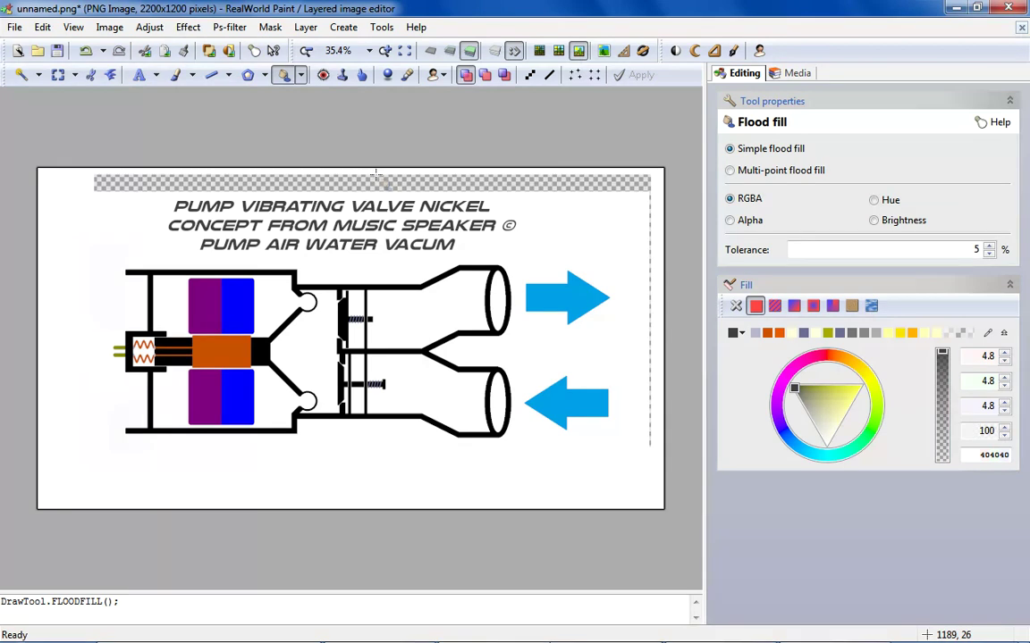
left_click(375, 182)
left_click(741, 333)
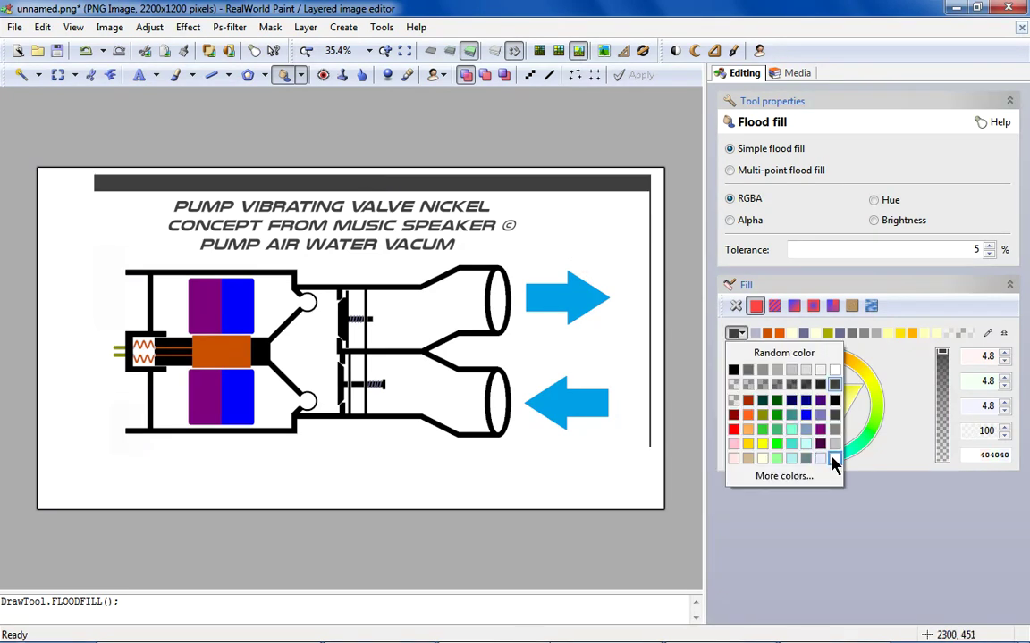
left_click(831, 454)
left_click(447, 184)
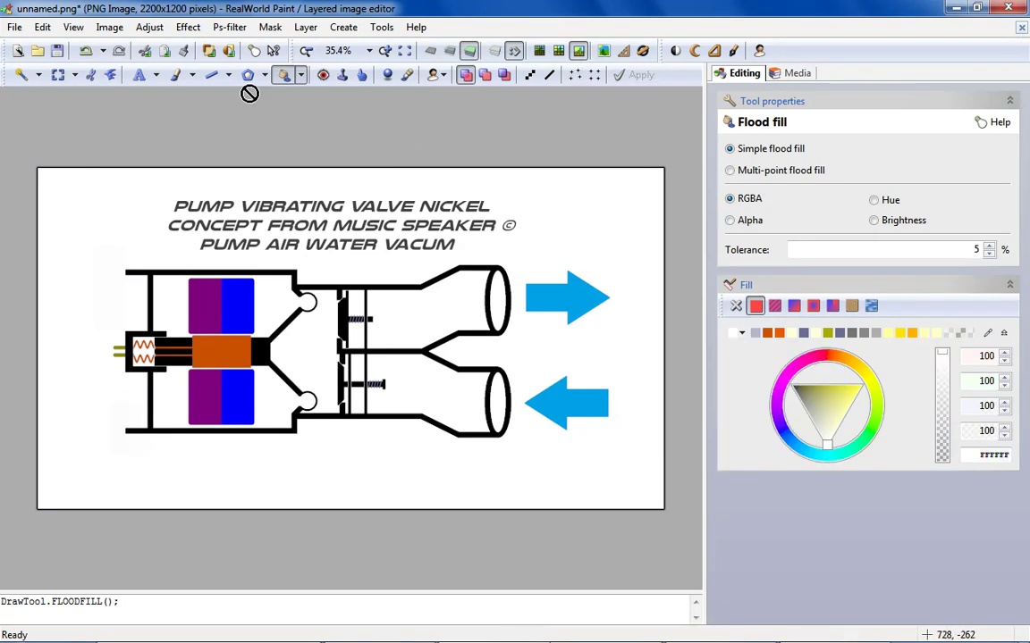
Add the date "28.09.2019" in dark grey (404040) text at the canvas's lower-right corner.
left_click(139, 75)
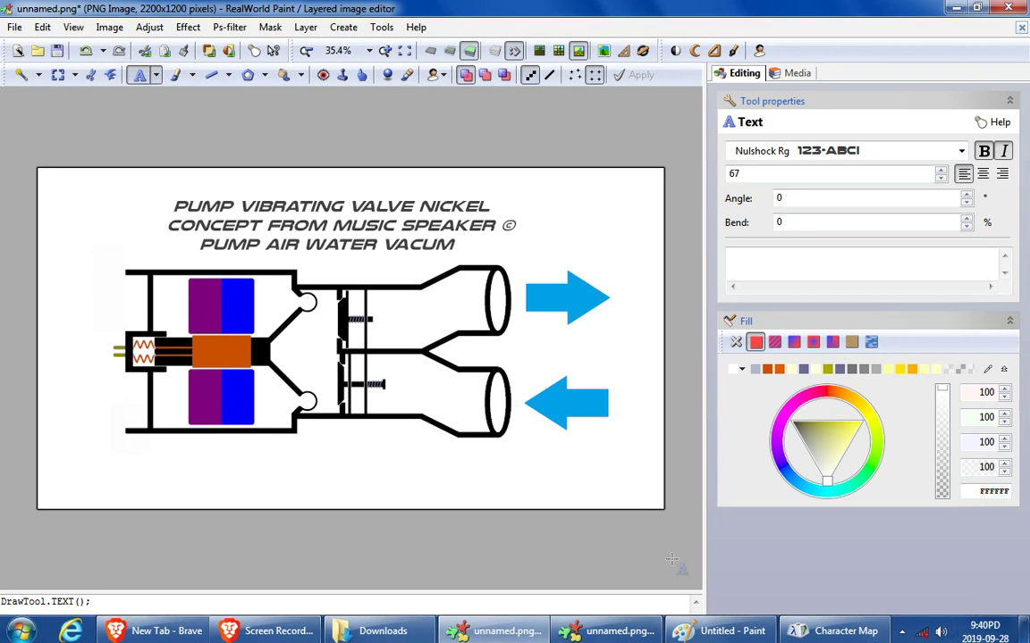
left_click(511, 467)
left_click(741, 369)
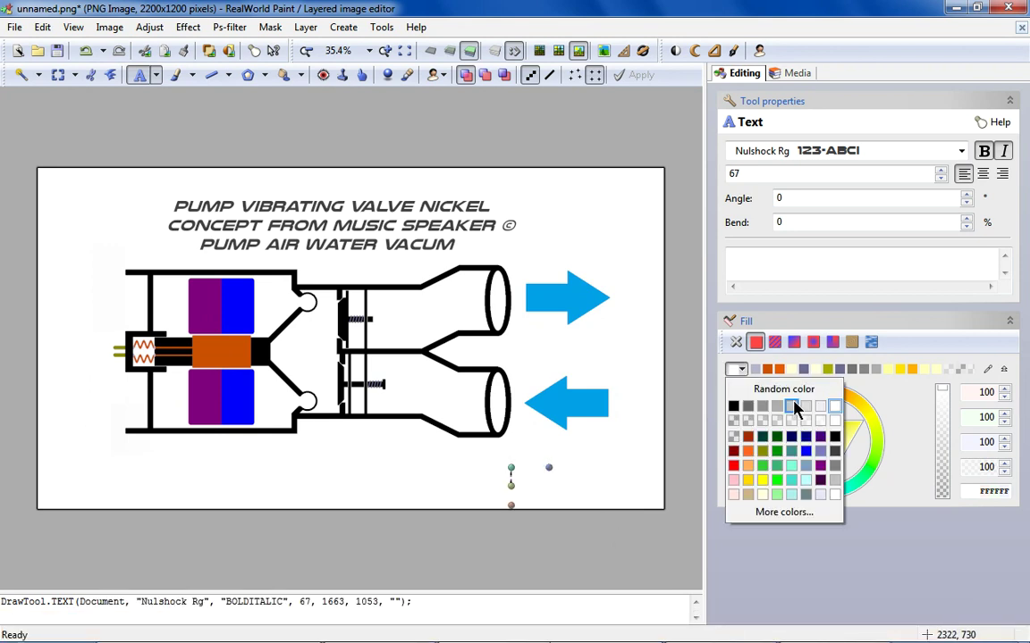
left_click(834, 453)
left_click(777, 268)
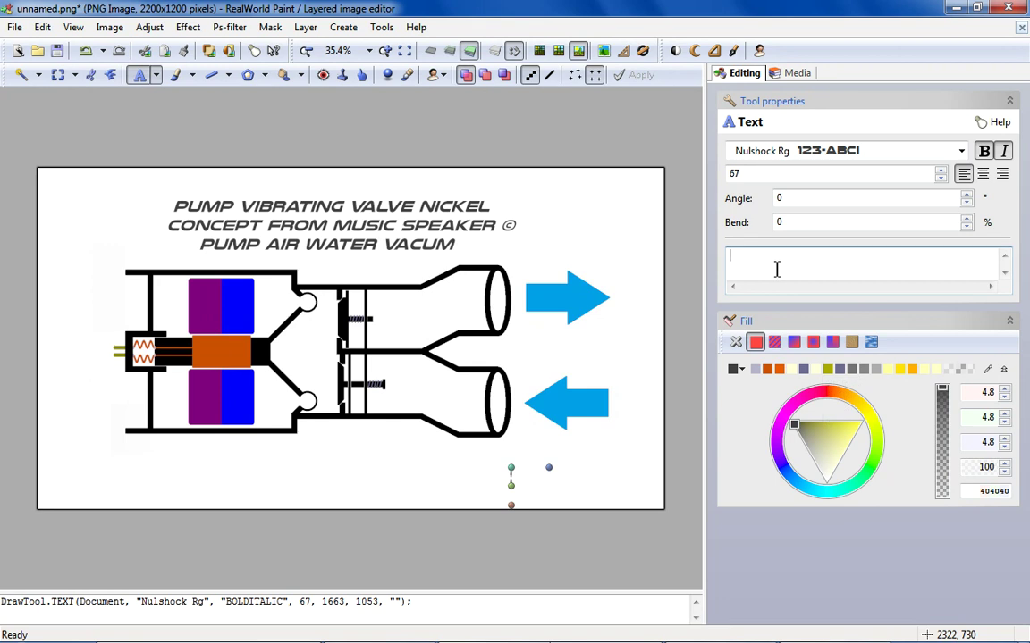
type("28")
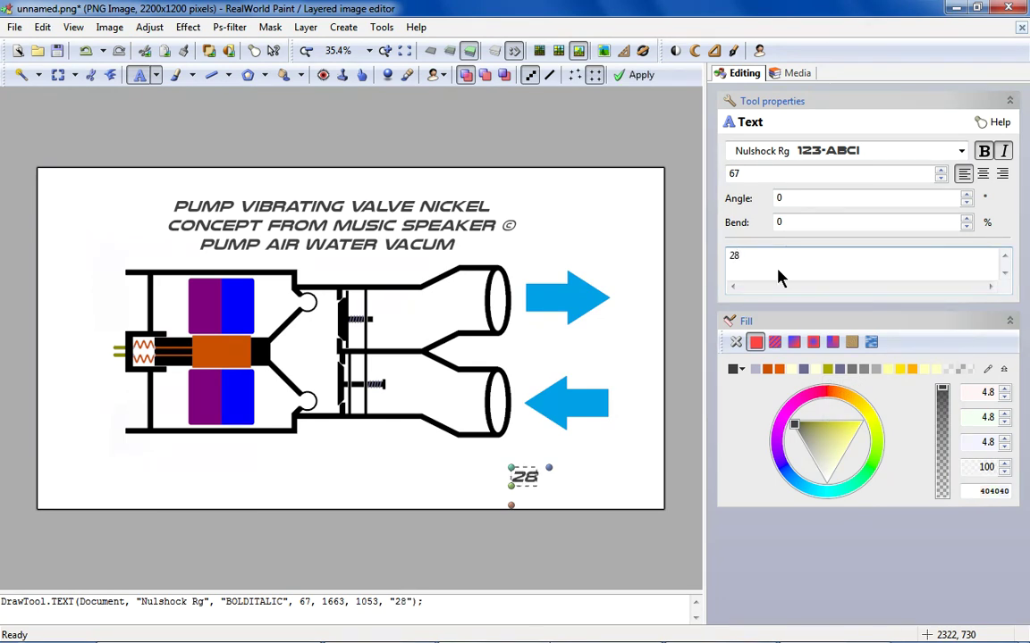
type(".09.2019")
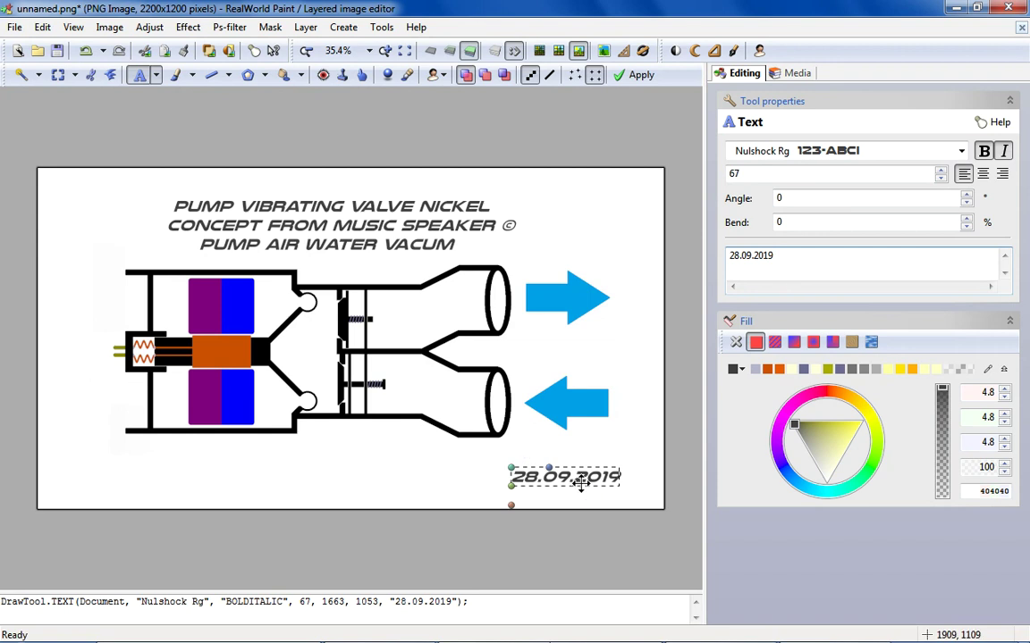
left_click_drag(569, 483, 614, 495)
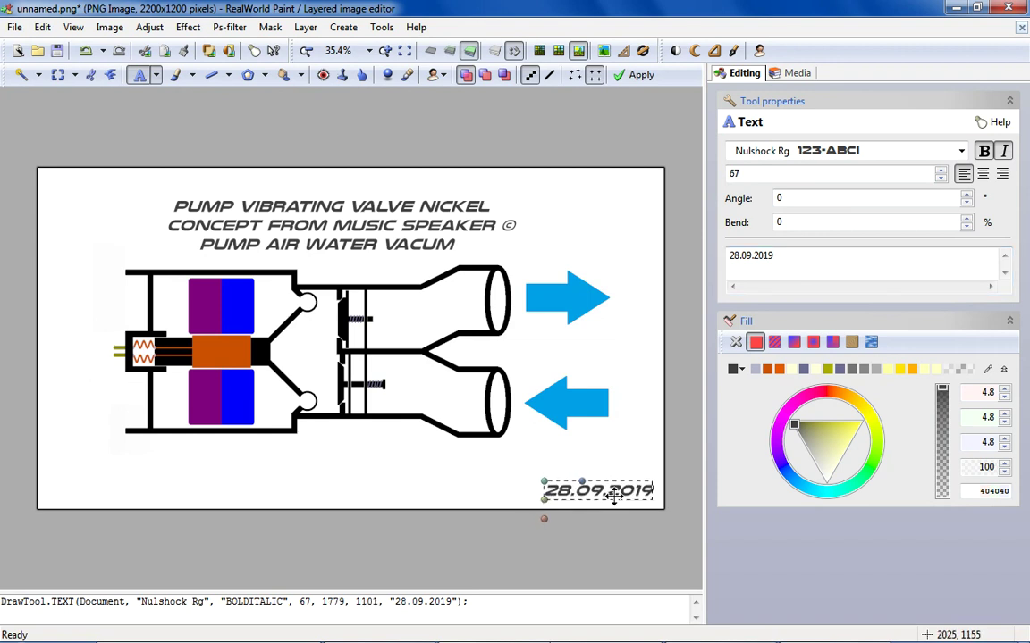
left_click(604, 454)
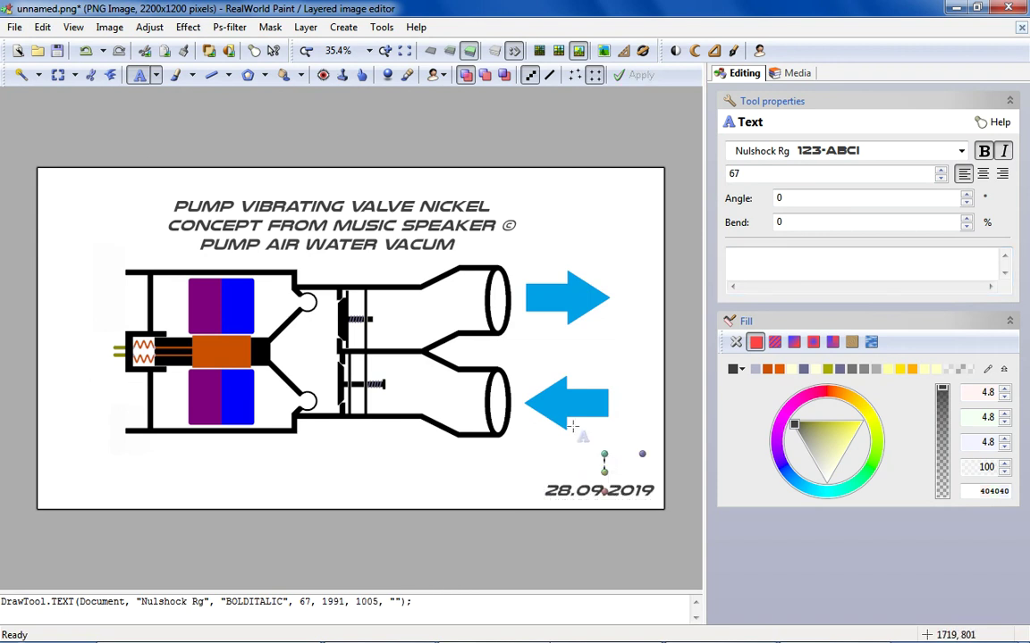
Save the drawing in the MAKINA ELEKTRIKE folder as "pump box png.png".
left_click(59, 52)
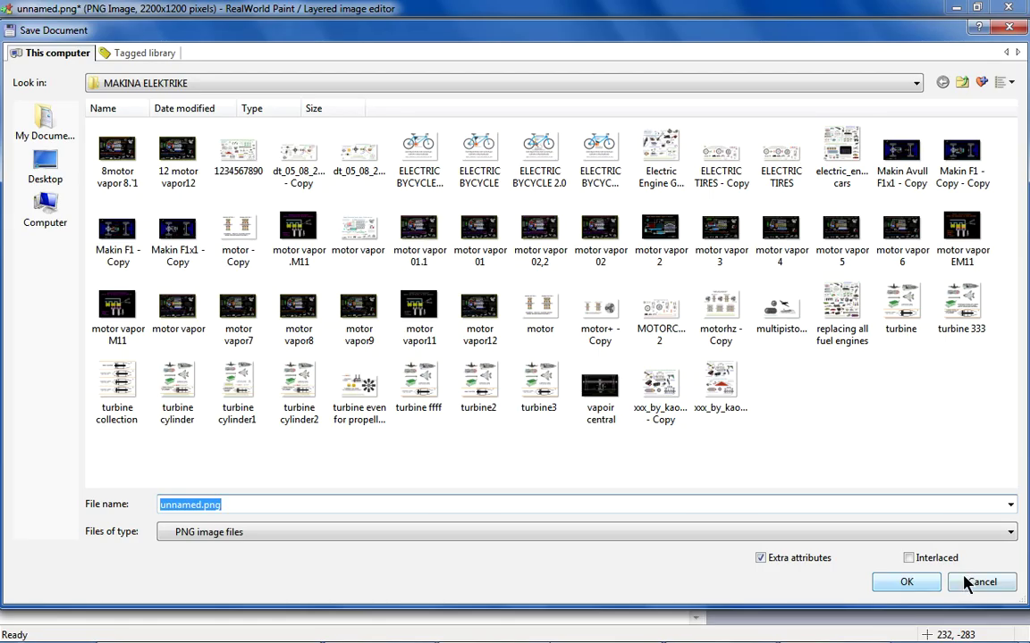
left_click_drag(204, 506, 160, 505)
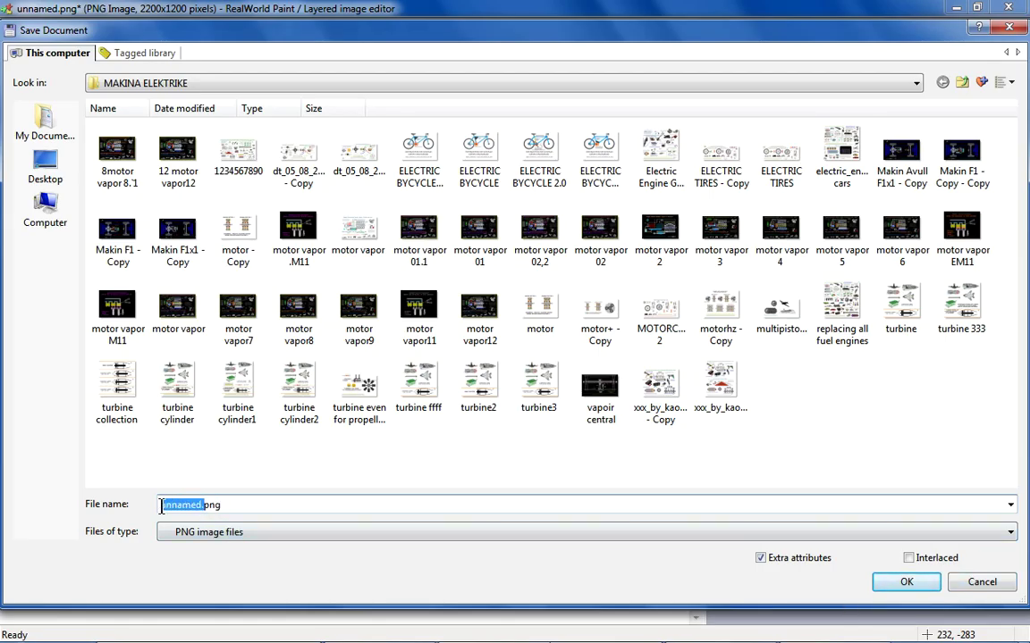
type("pump b")
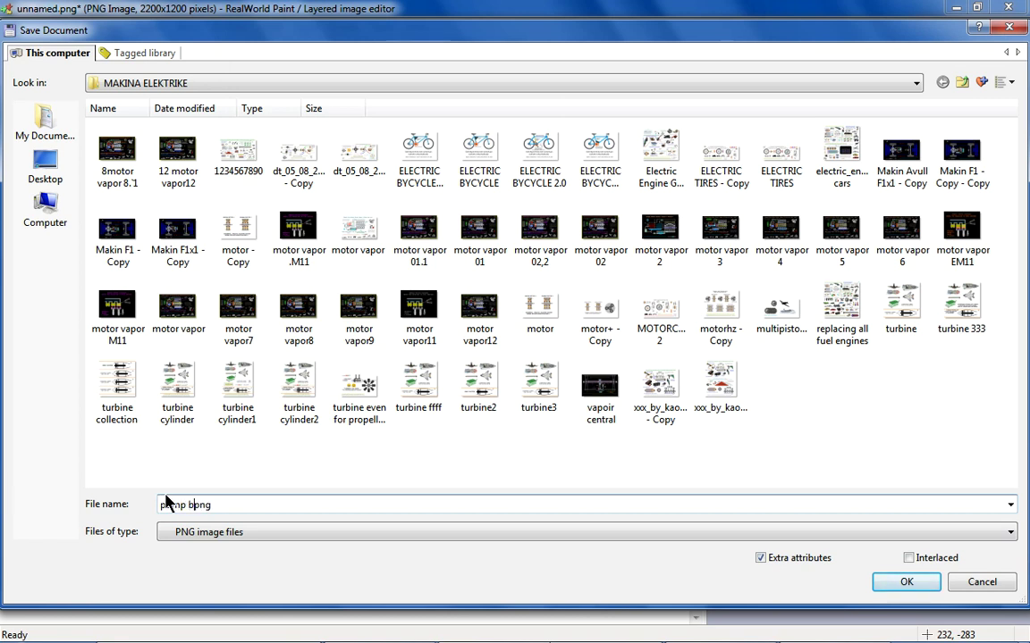
type("ox.")
left_click(903, 582)
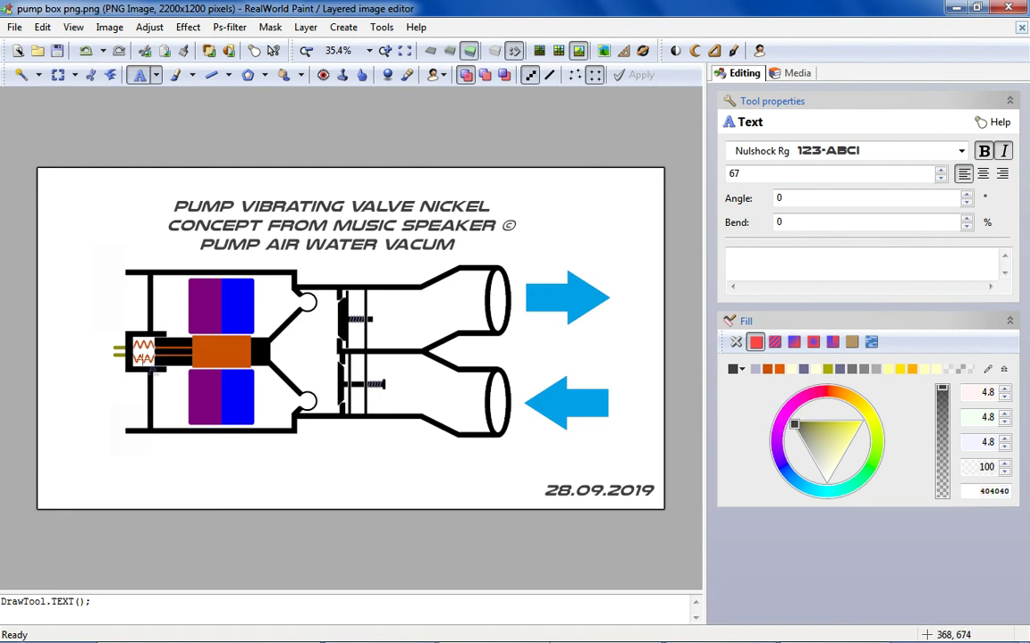
Sample the purple of the upper magnet block and lighten it to pink (FF8BFF) for the label colour.
scroll(160, 318, "up", 1)
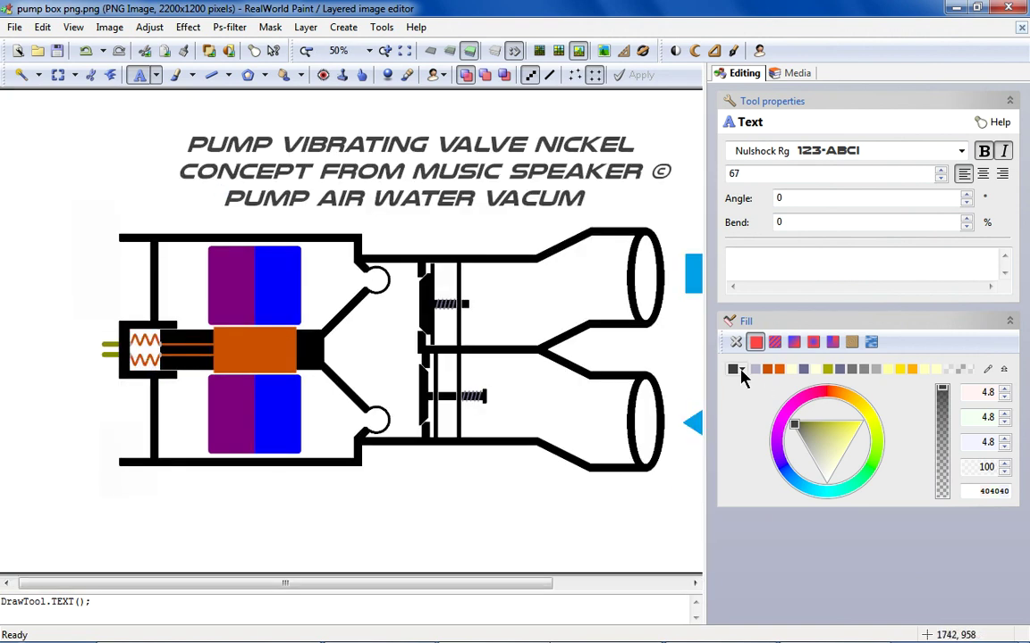
left_click(407, 76)
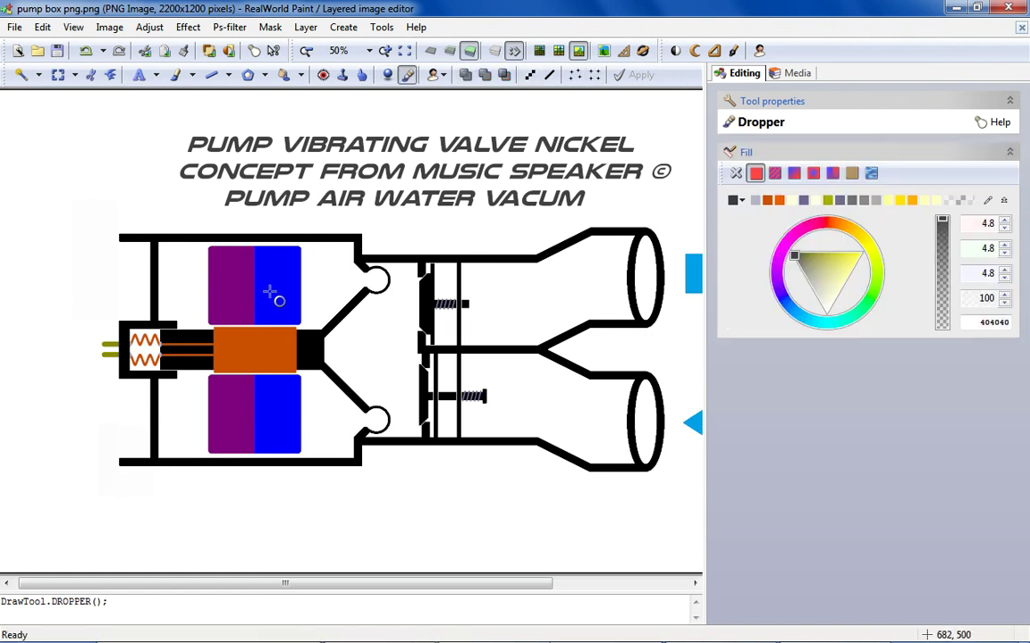
left_click(228, 286)
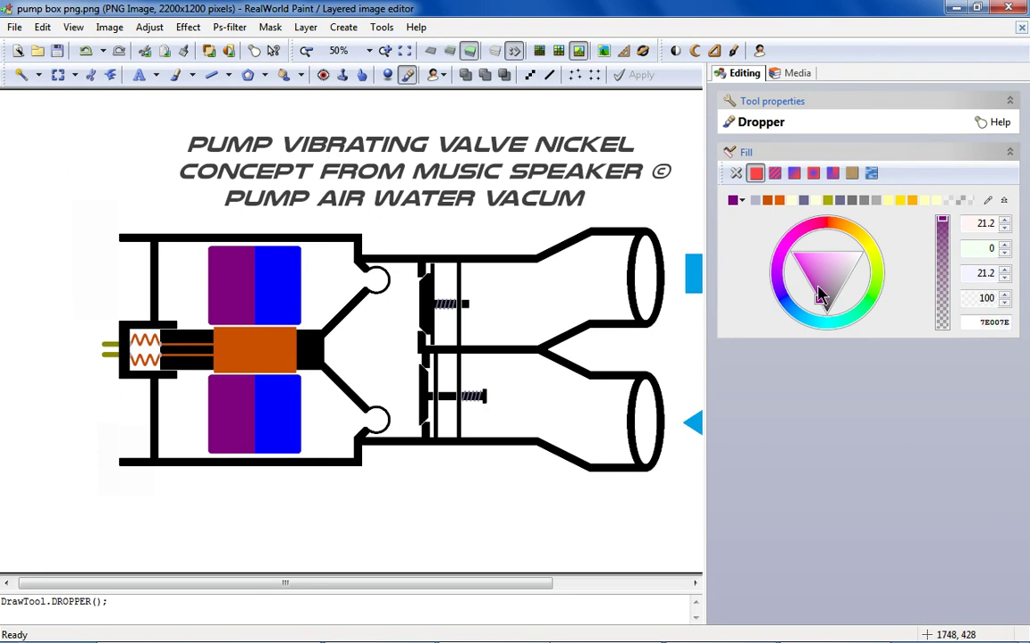
mouse_move(815, 287)
left_mouse_down()
mouse_move(811, 256)
mouse_move(790, 266)
mouse_move(809, 254)
left_mouse_up()
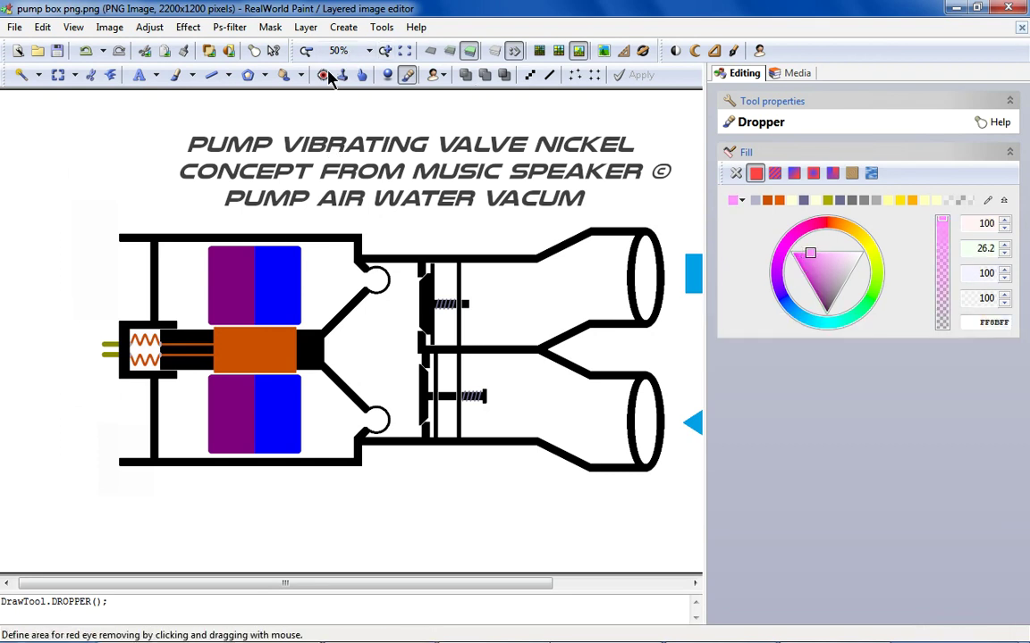
Add a pink letter "S" in upright, non-bold text at size 67 on the upper magnet's purple half.
left_click(139, 74)
left_click(228, 277)
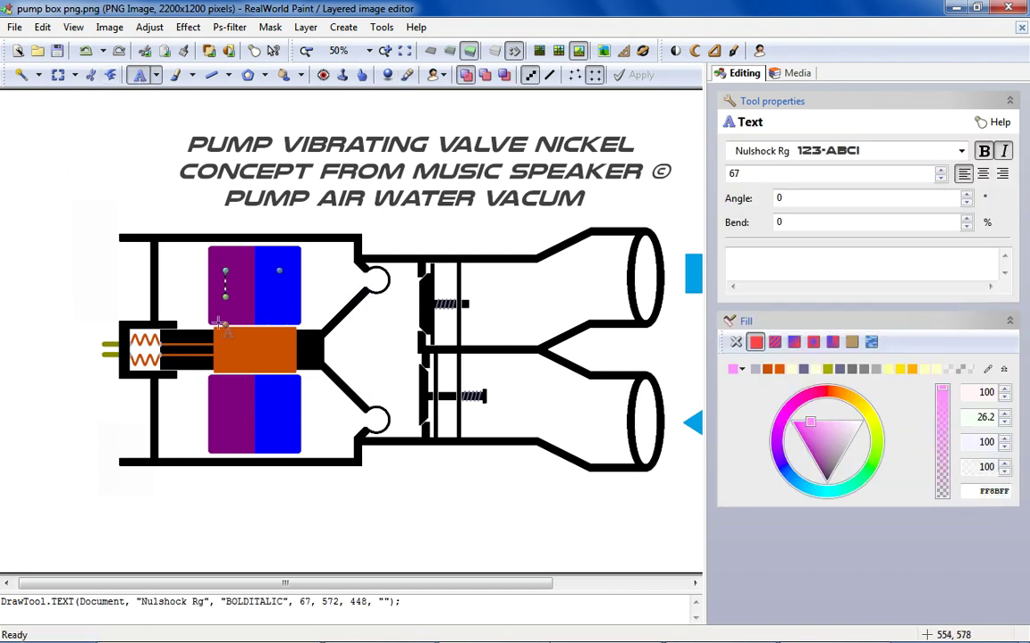
scroll(219, 324, "up", 1)
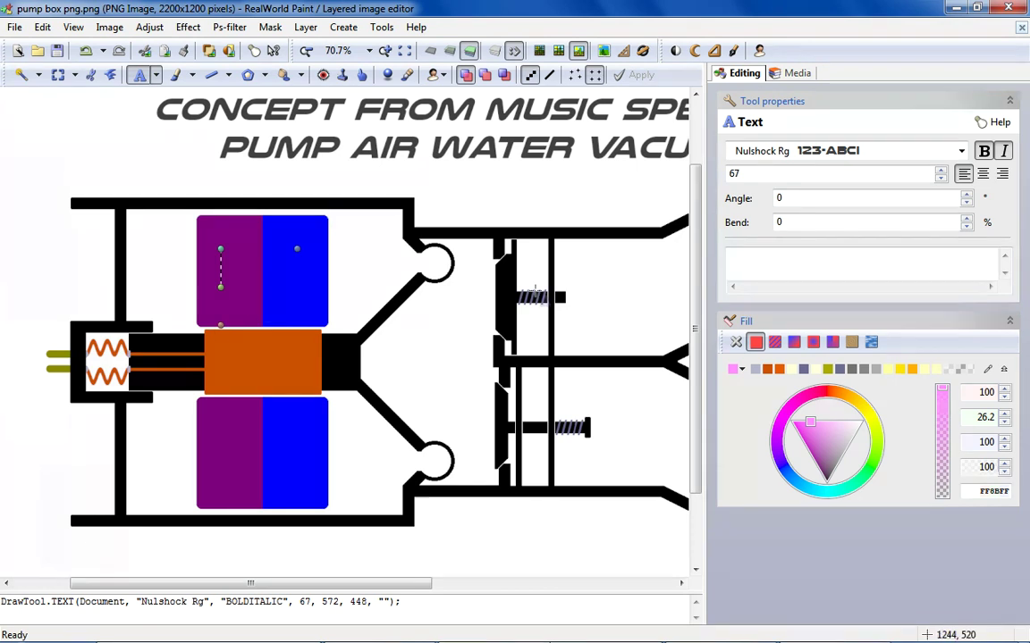
left_click(757, 270)
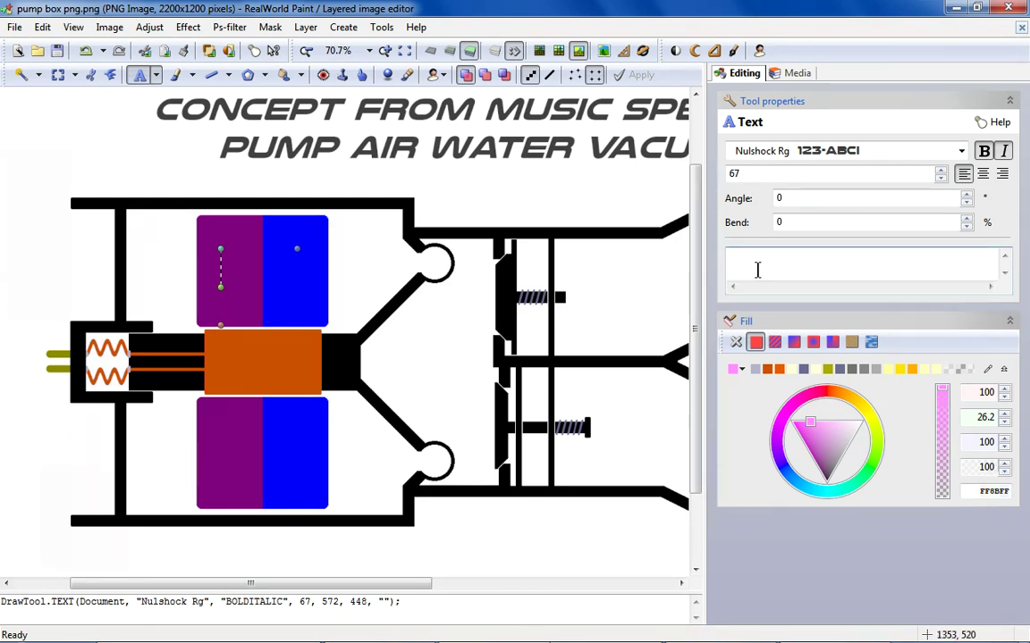
type("S")
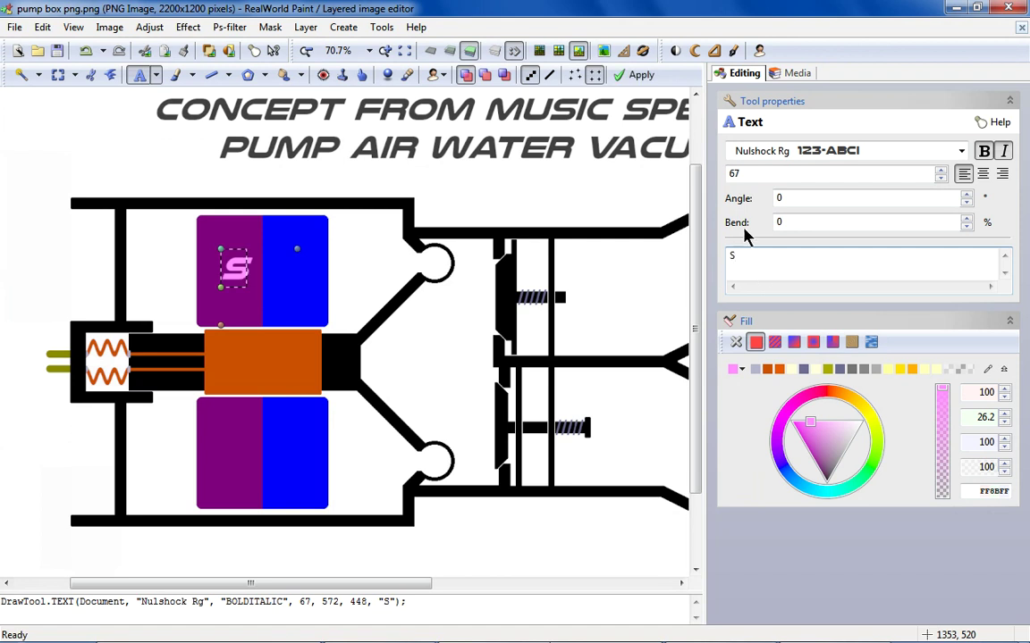
left_click(983, 151)
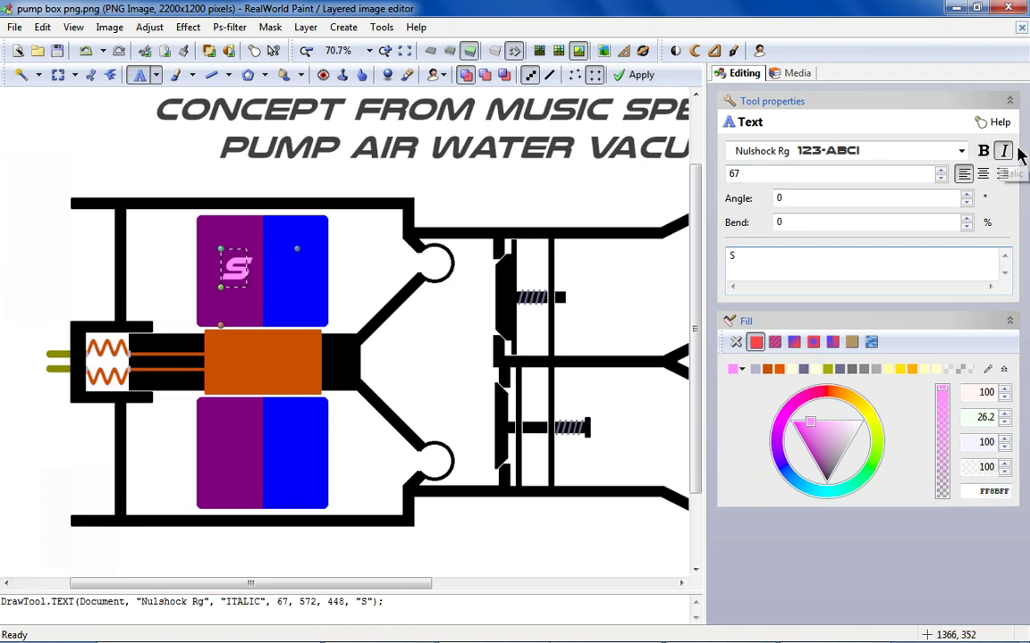
left_click(1004, 150)
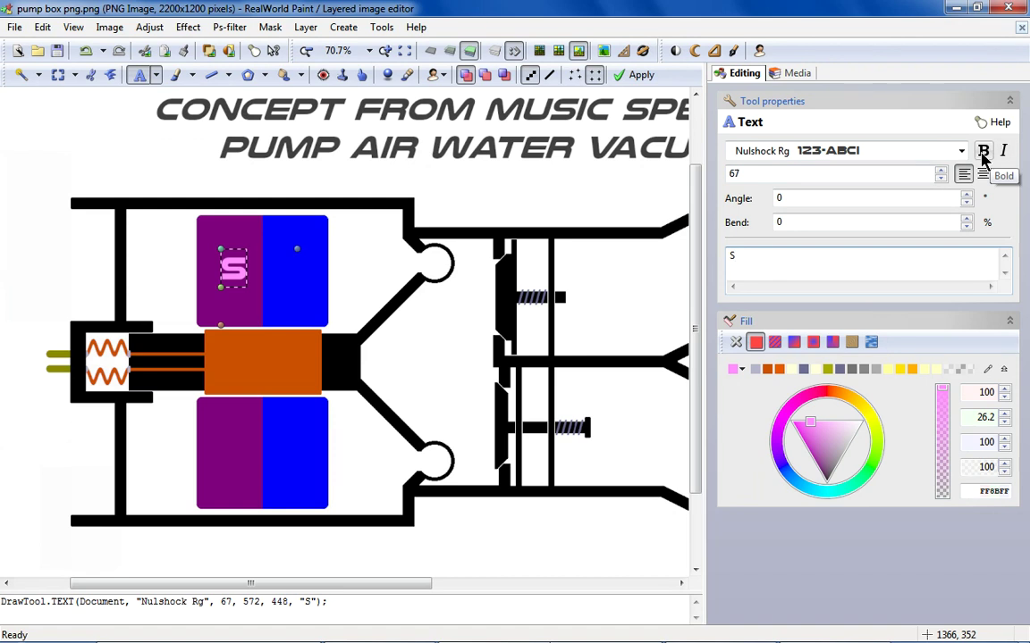
left_click_drag(233, 267, 230, 271)
left_click(234, 200)
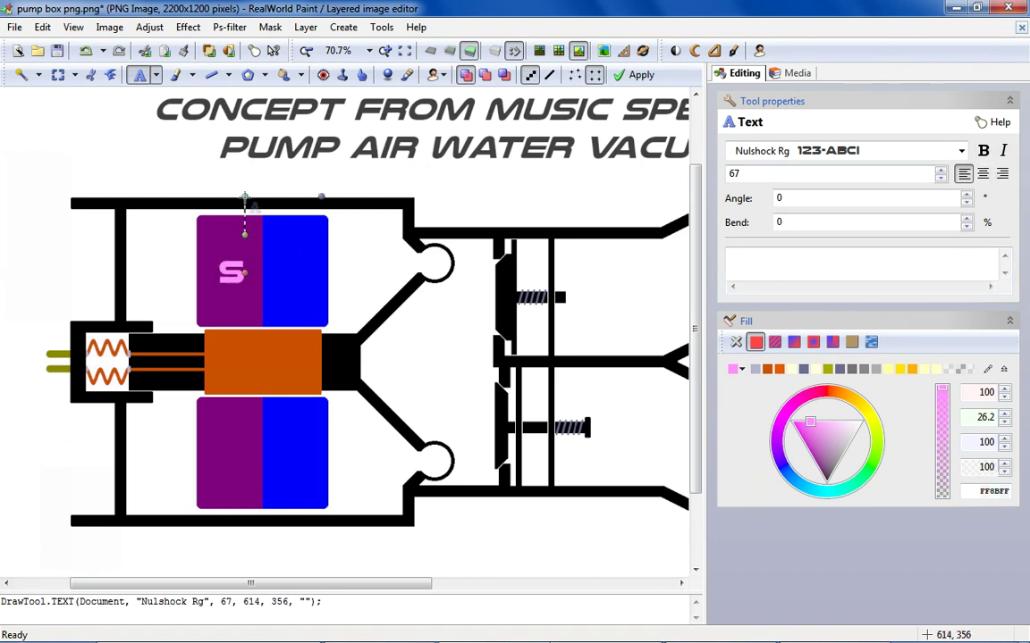
Add a matching pink "s" label centred on the lower magnet's purple half.
left_click(221, 447)
left_click(782, 262)
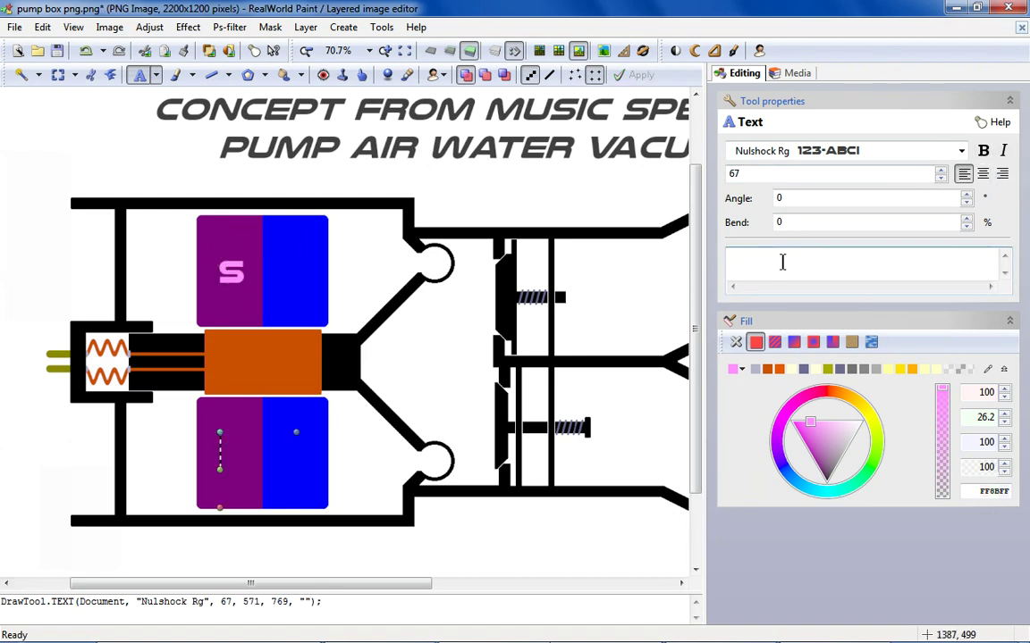
type("s")
left_click_drag(234, 448, 234, 451)
left_click(249, 369)
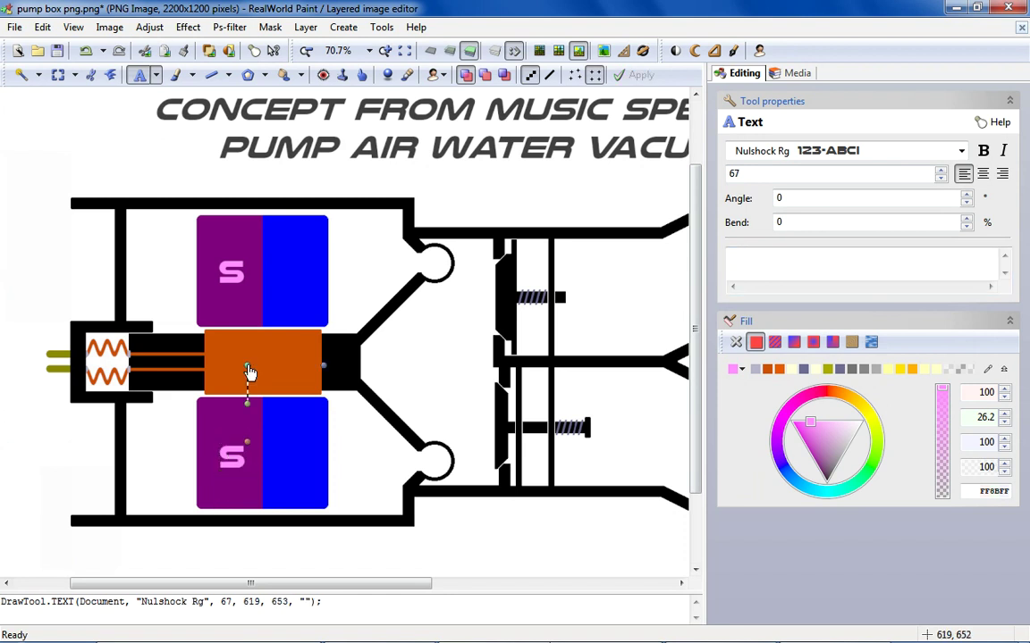
Add an "n" label in turquoise (40E0D0) centred on the upper magnet's blue half.
left_click(282, 260)
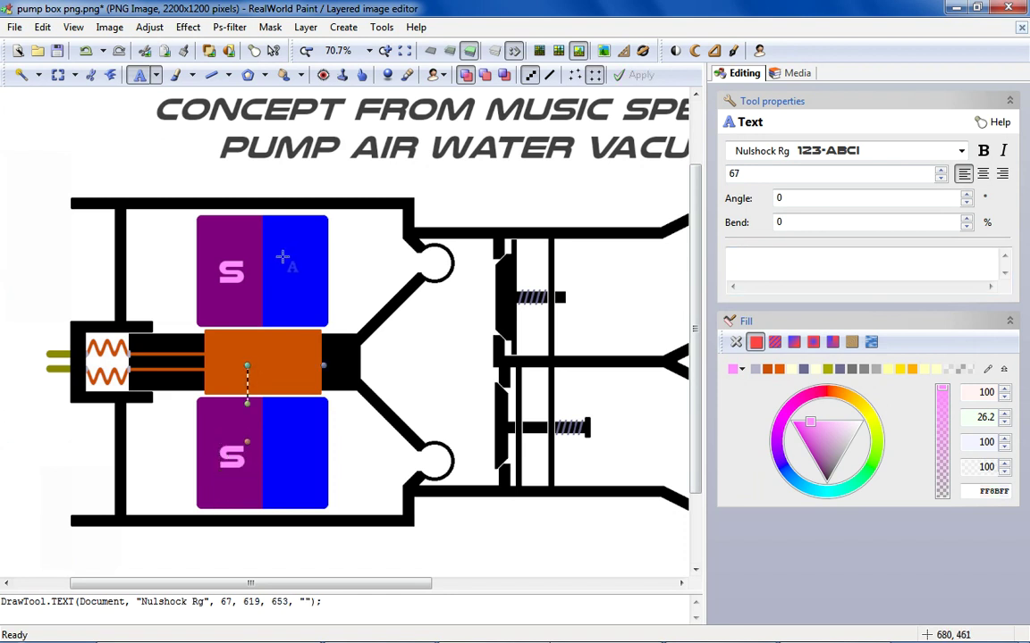
left_click(738, 370)
left_click(793, 494)
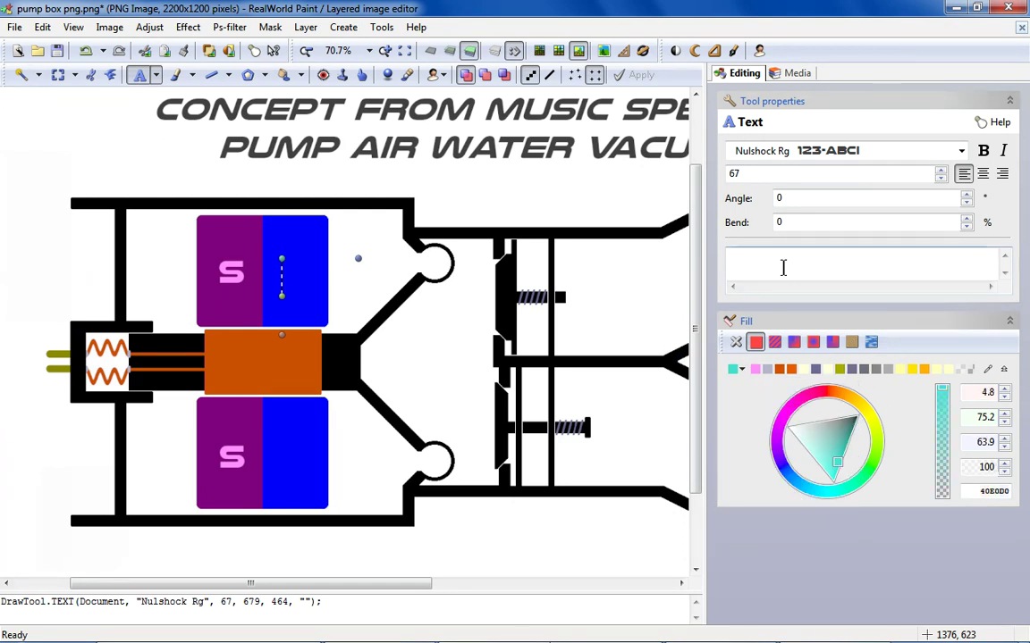
type("n")
left_click_drag(294, 276, 293, 271)
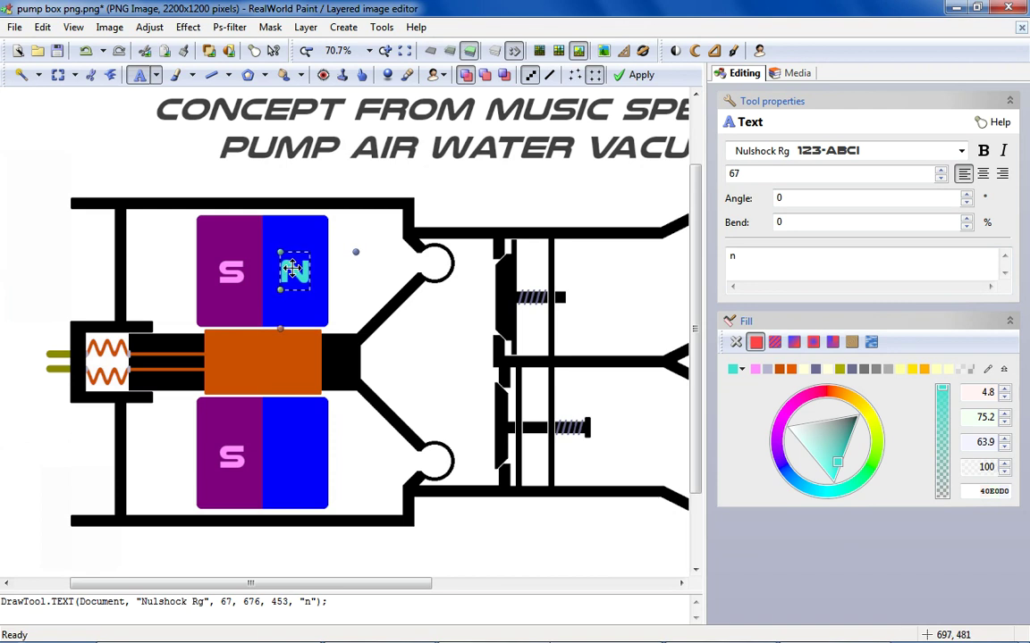
Add a matching turquoise "n" label on the lower magnet's blue half.
left_click(284, 436)
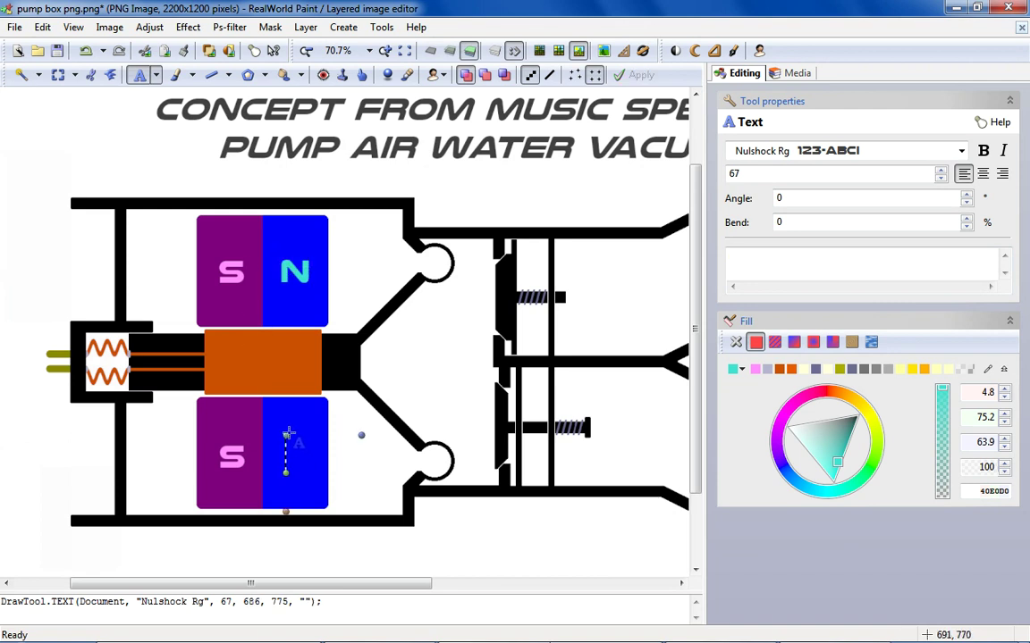
type("n")
left_click(279, 386)
scroll(279, 386, "down", 4)
Save the labelled pump drawing under its existing file name.
left_click(219, 294)
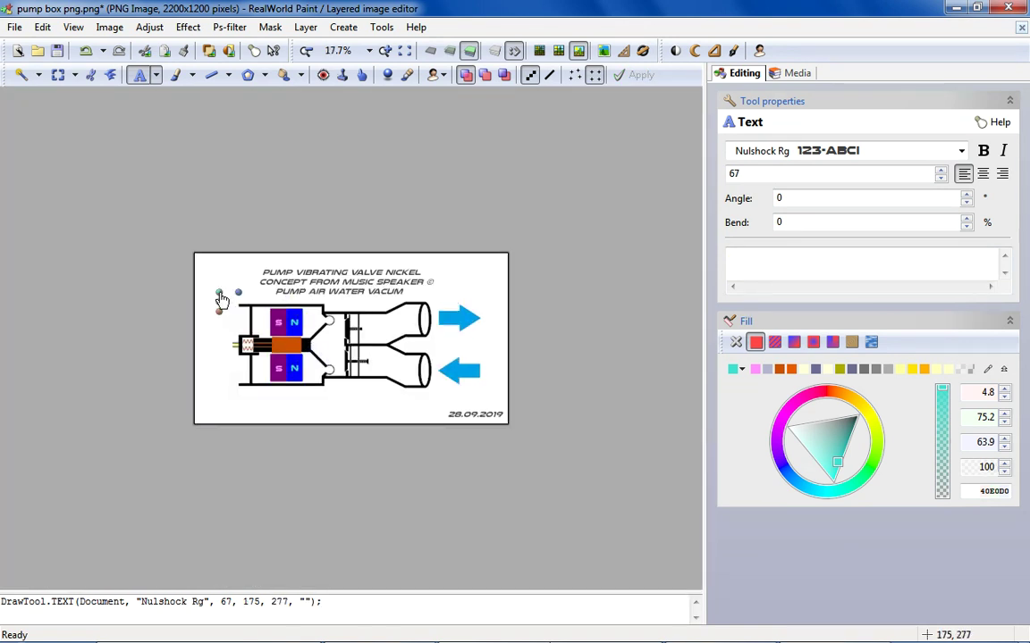
scroll(340, 264, "up", 1)
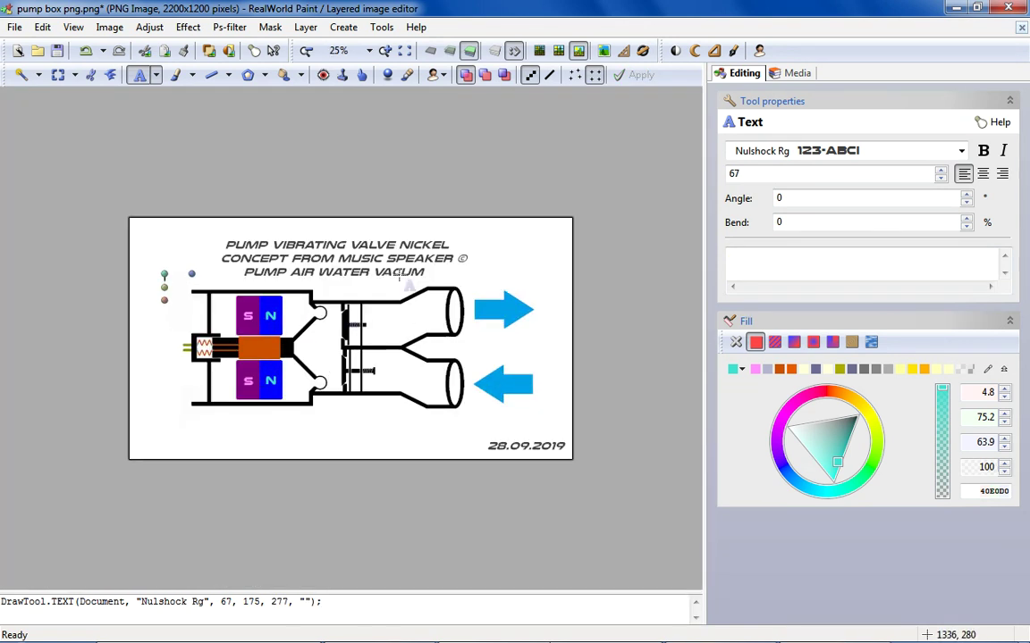
left_click(57, 52)
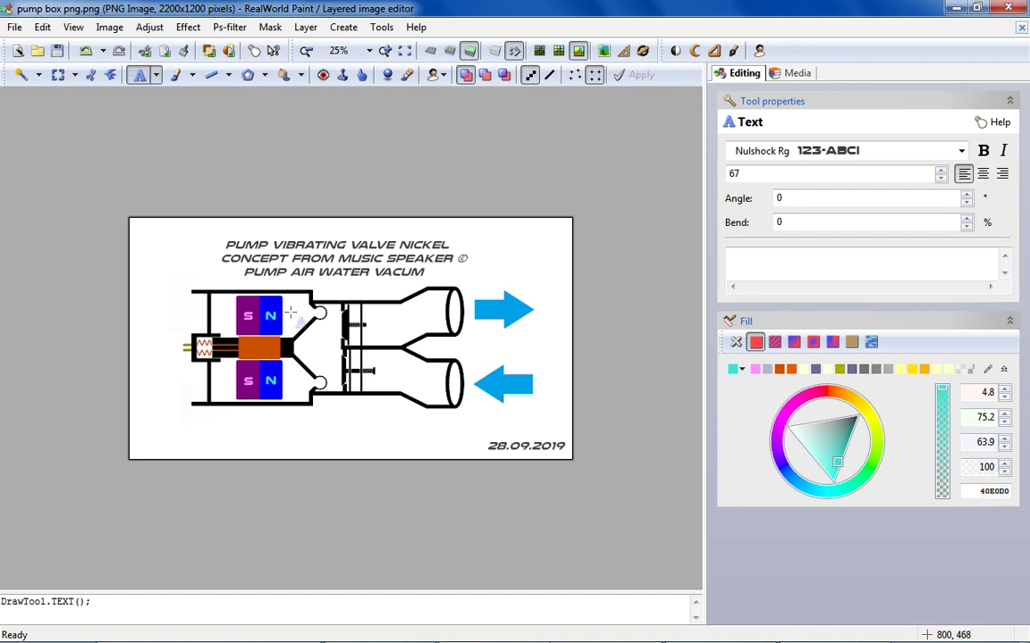
scroll(299, 317, "up", 1)
scroll(299, 317, "up", 2)
scroll(304, 357, "down", 2)
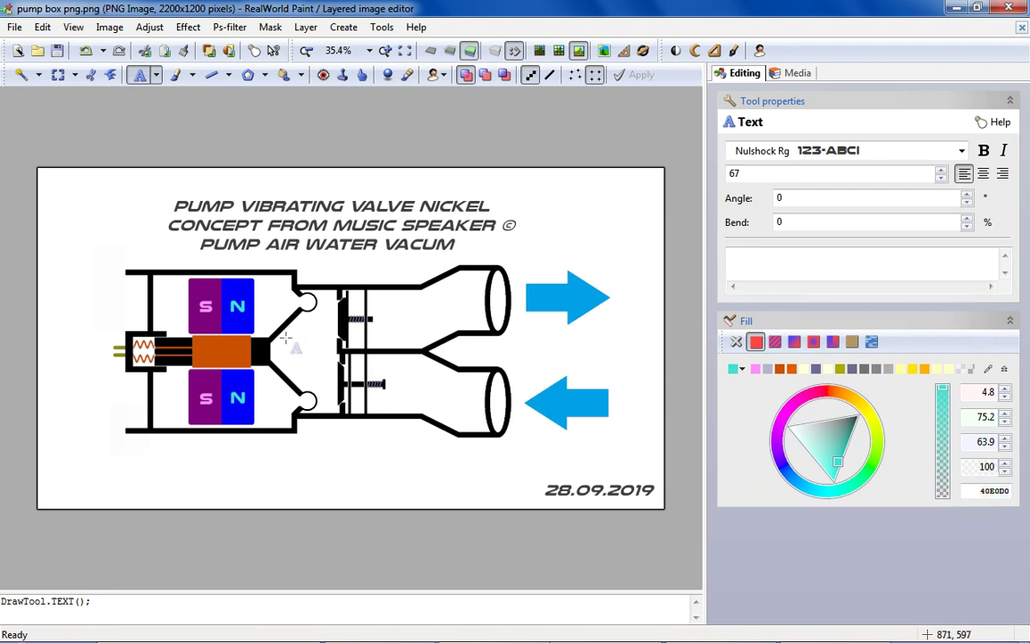
scroll(286, 338, "up", 1)
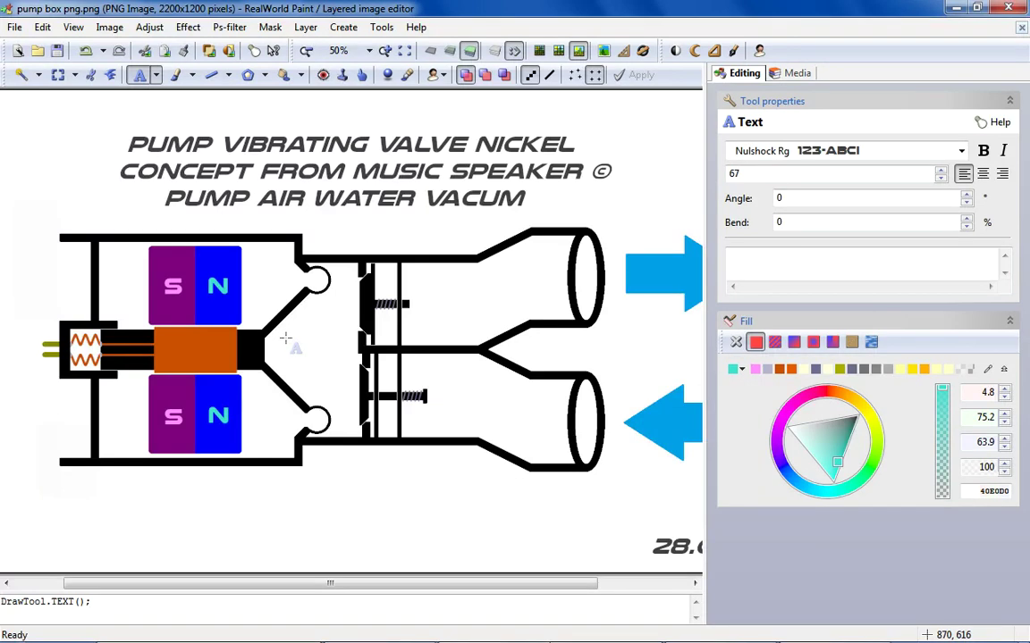
scroll(285, 338, "down", 3)
scroll(285, 338, "up", 2)
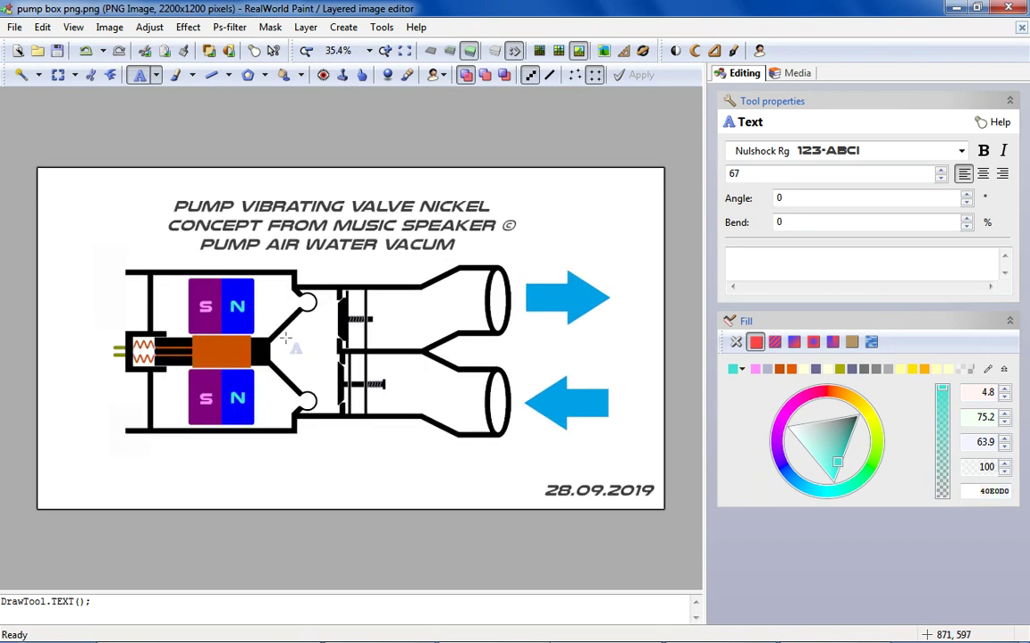
scroll(263, 333, "up", 3)
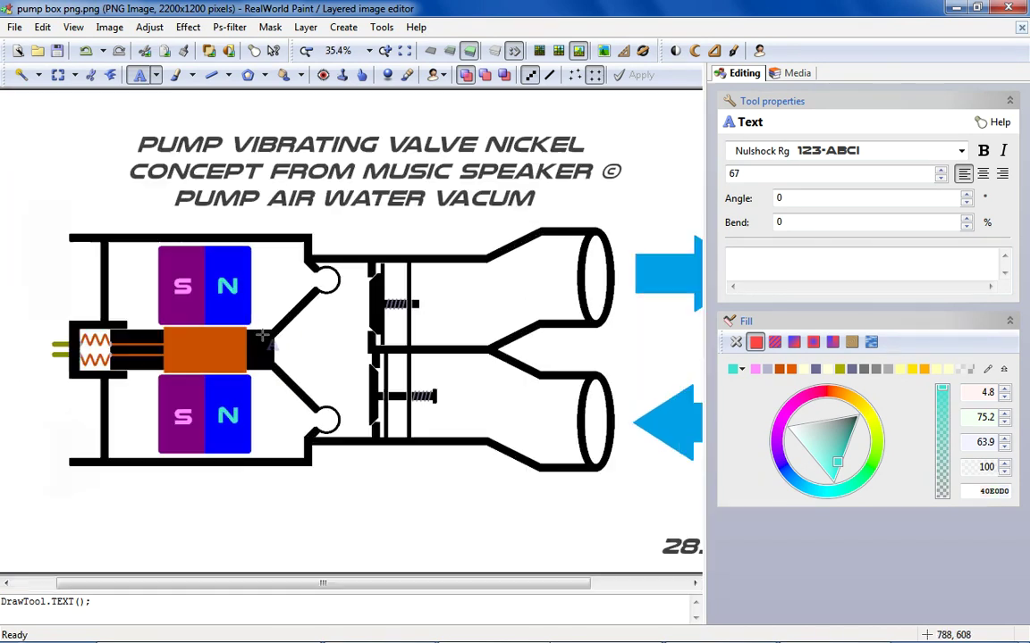
Paint over the upper diagonal arm between the ball joint and the shaft with a 50-pixel round white (FFFFFF) brush.
scroll(314, 306, "up", 1)
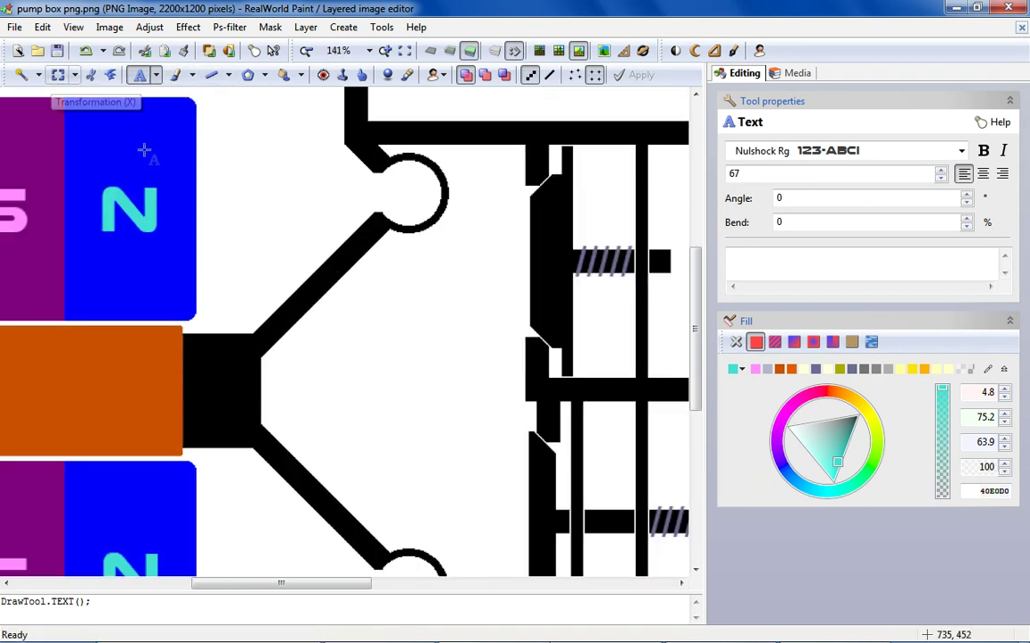
scroll(360, 226, "up", 2)
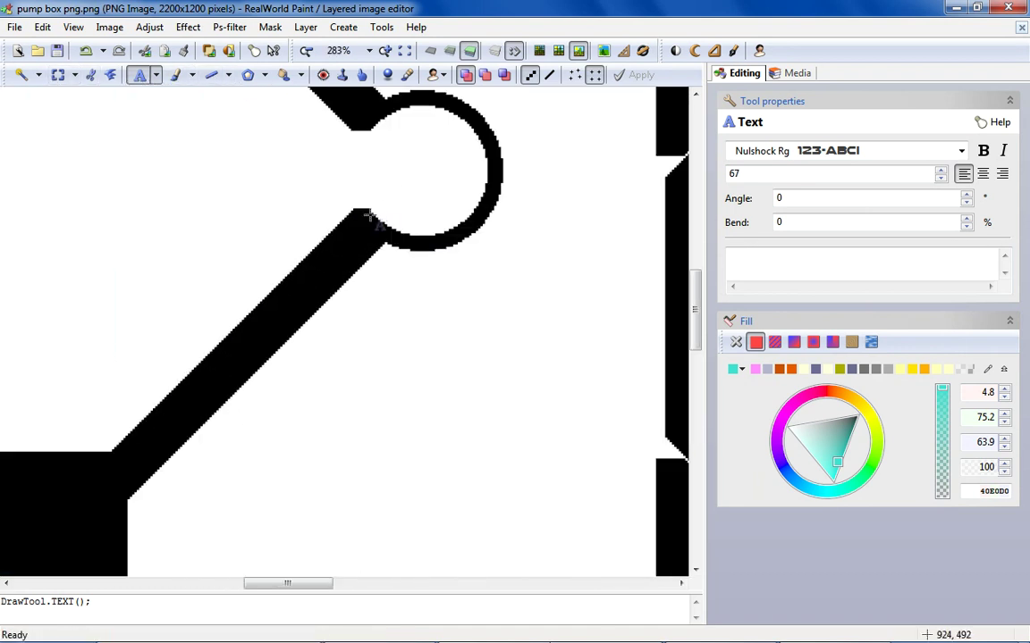
left_click(212, 77)
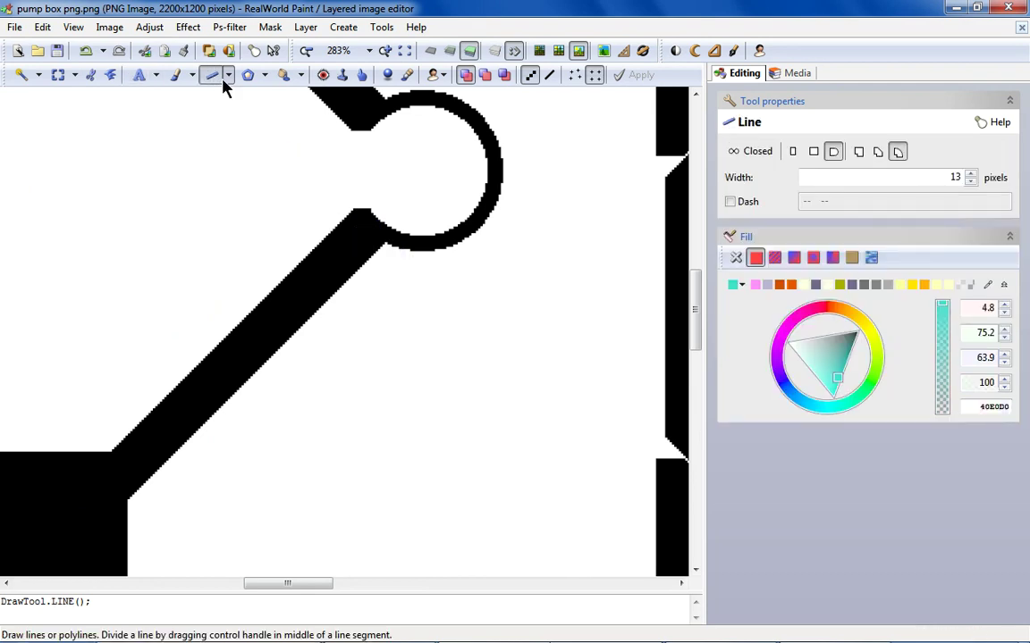
left_click(175, 75)
left_click(801, 150)
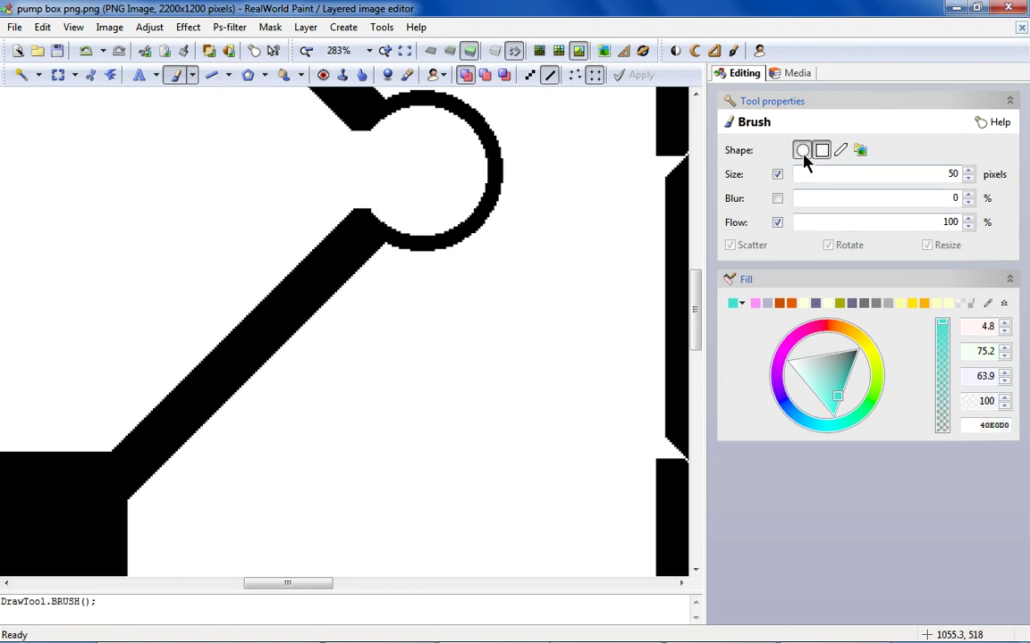
left_click(736, 303)
left_click(835, 443)
mouse_move(363, 221)
left_mouse_down()
mouse_move(282, 331)
mouse_move(137, 462)
left_mouse_up()
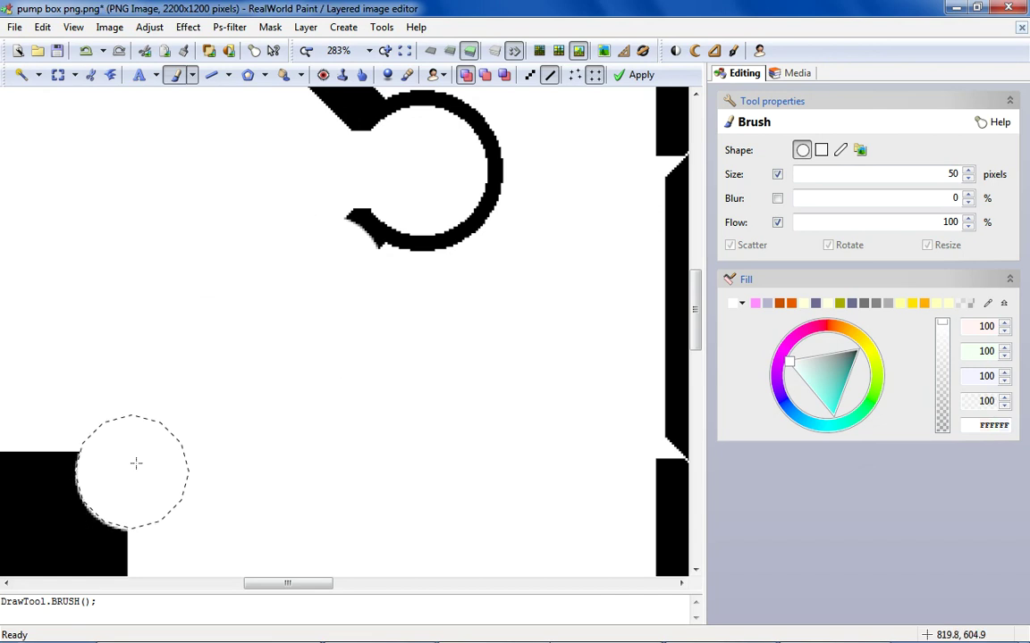
Draw a steeper 13-pixel black (000000) line from the upper ball joint down towards the shaft's end.
left_click(215, 79)
mouse_move(360, 235)
left_mouse_down()
mouse_move(349, 299)
mouse_move(212, 420)
mouse_move(207, 522)
mouse_move(226, 539)
mouse_move(213, 536)
left_mouse_up()
left_click(742, 286)
left_click(735, 318)
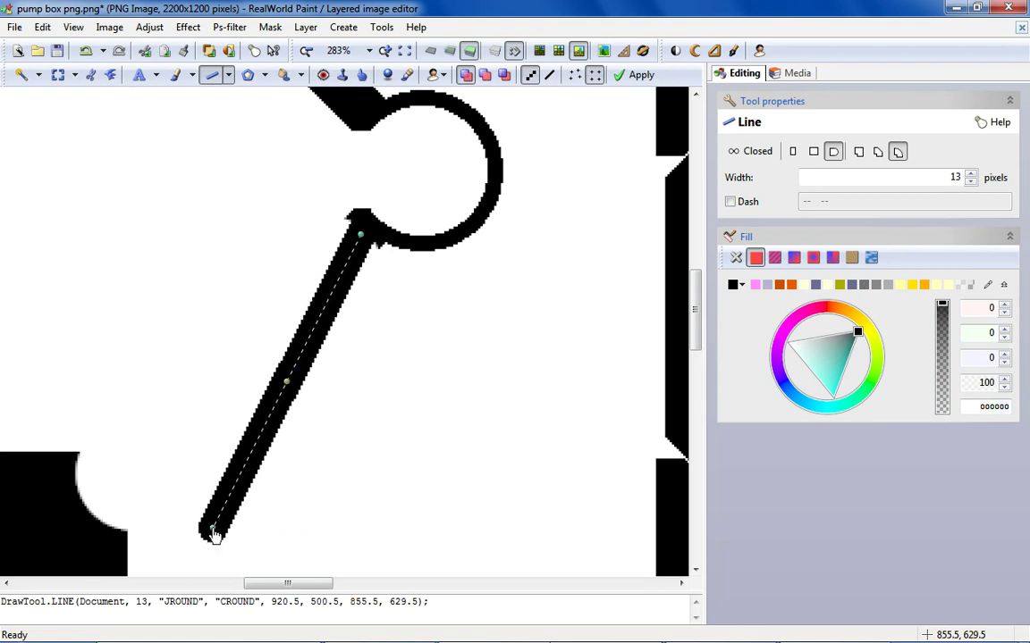
Set the new arm line's width to 15 pixels and extend its lower end to the shaft corner where the lower arm starts.
scroll(214, 534, "down", 4)
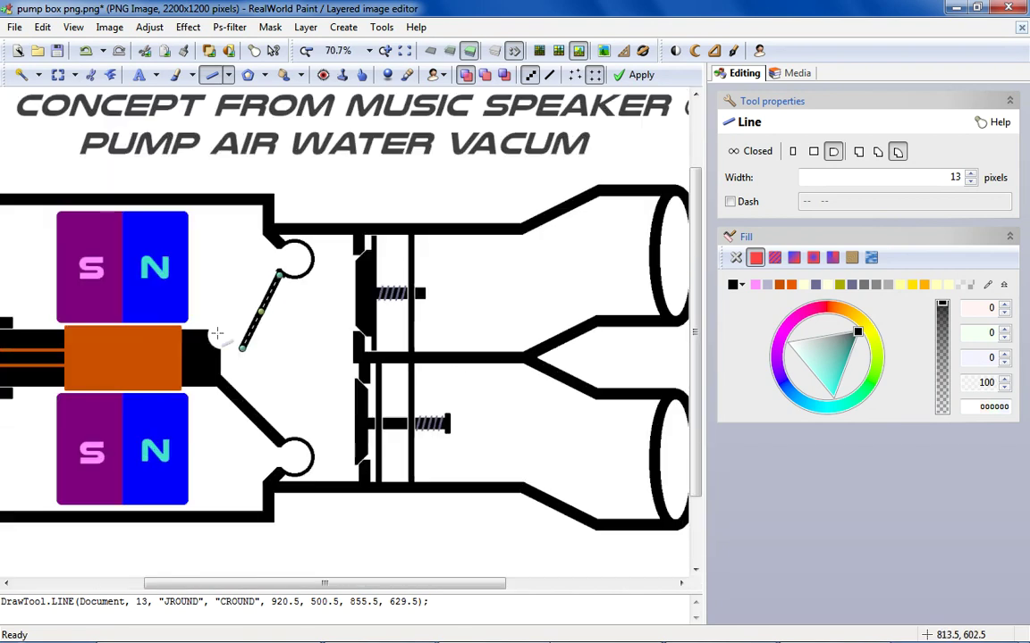
scroll(217, 334, "up", 1)
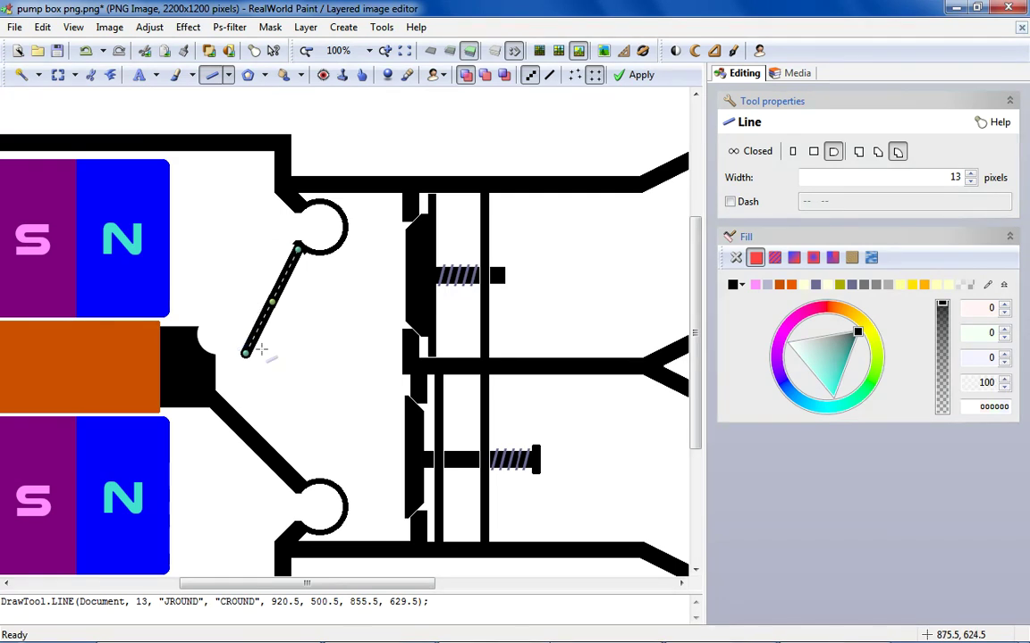
left_click(971, 174)
left_click(971, 174)
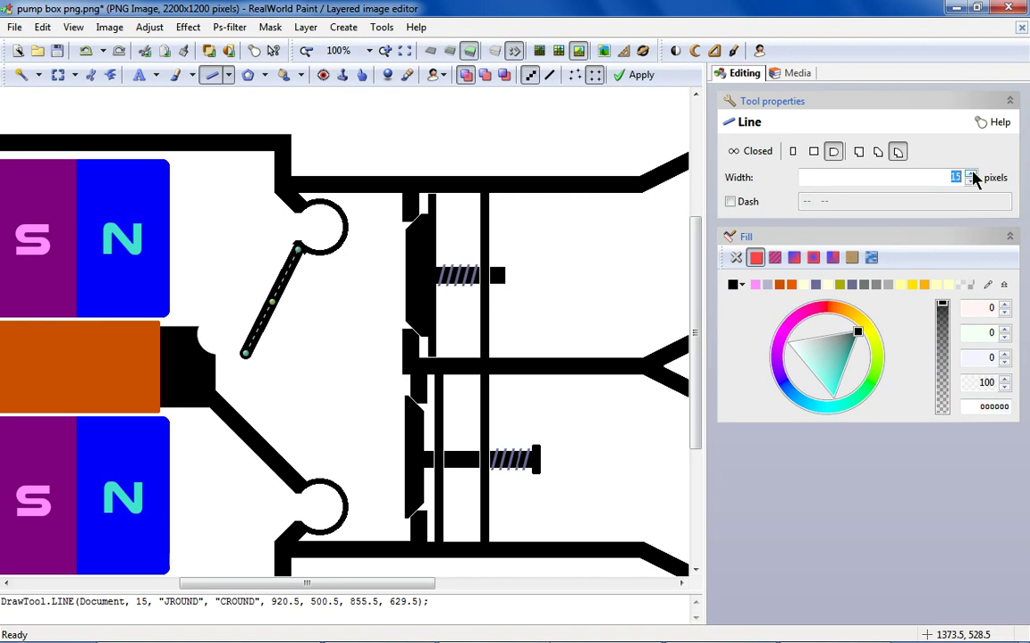
left_click_drag(248, 360, 227, 405)
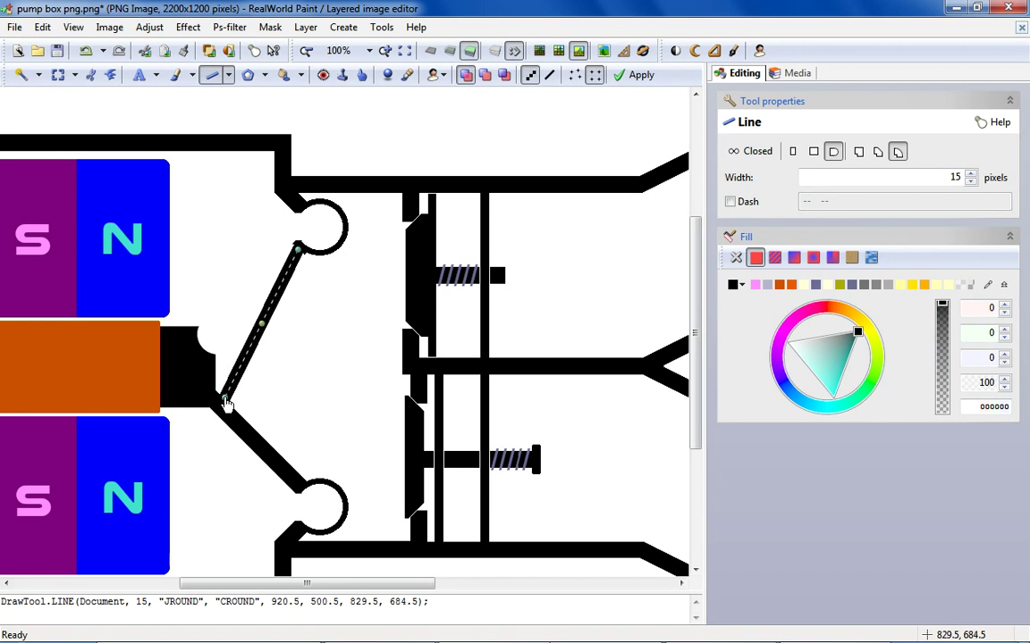
left_click_drag(226, 405, 225, 405)
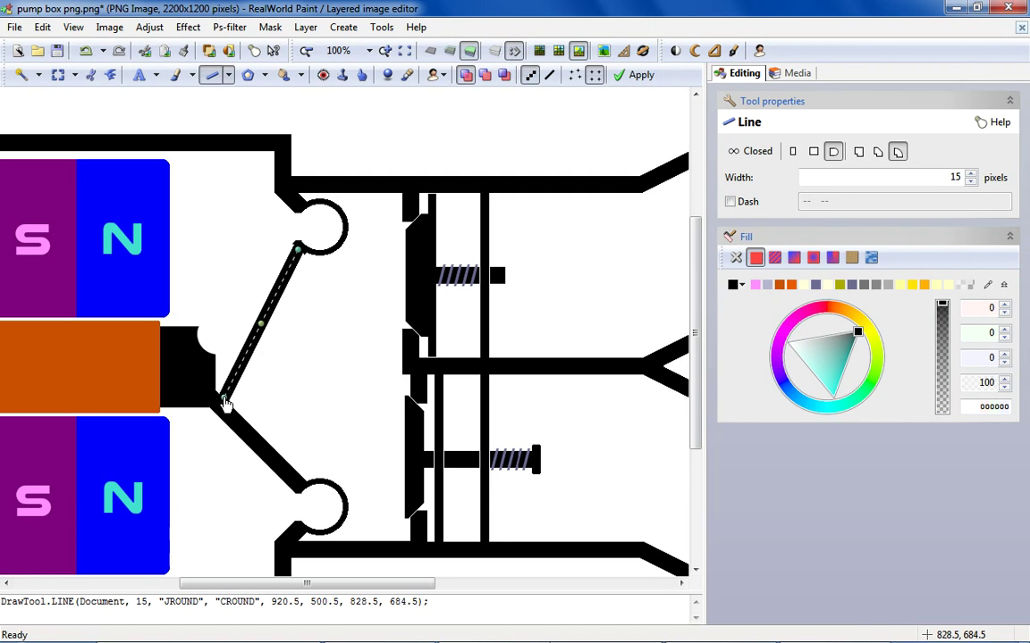
Draw a black line extending the shaft's upper edge to the new arm, and flood fill the enclosed white gap with black.
scroll(190, 325, "up", 2)
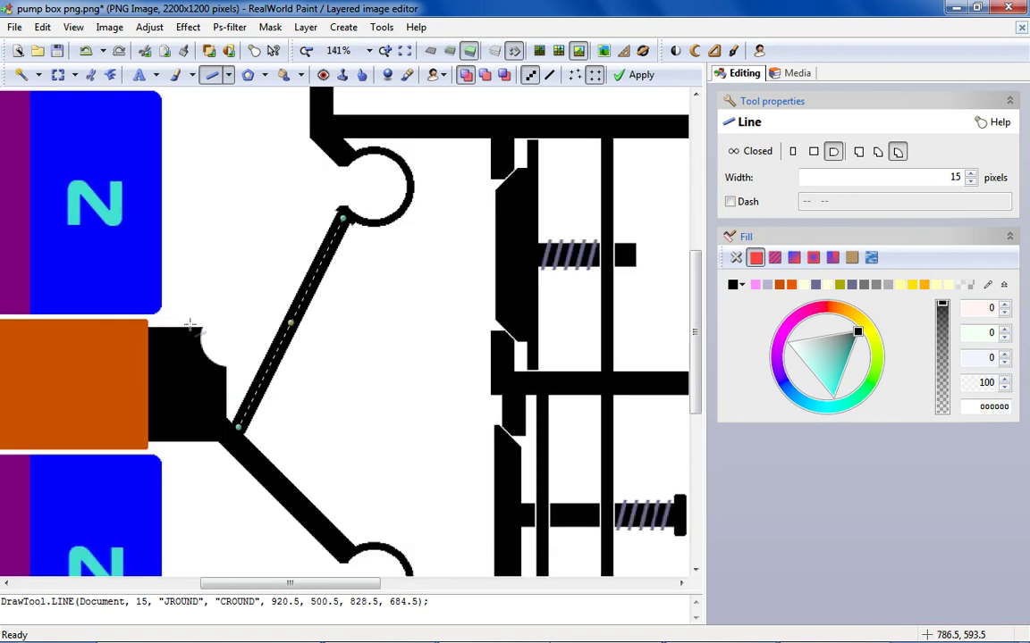
mouse_move(170, 342)
left_mouse_down()
mouse_move(313, 341)
mouse_move(305, 339)
left_mouse_up()
left_click(282, 75)
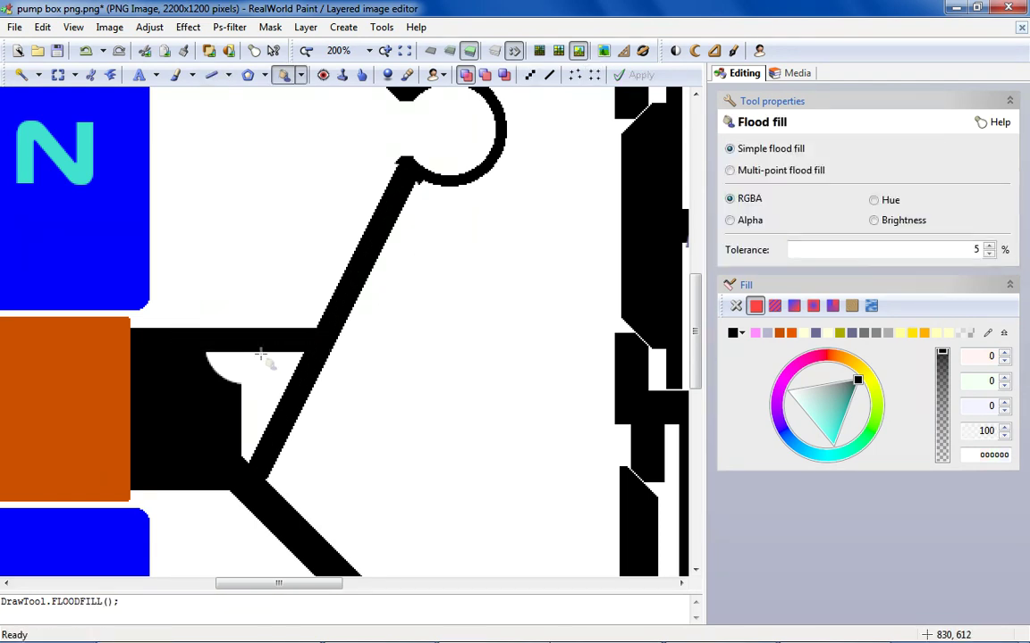
left_click(259, 357)
Try a dab of the 50-pixel round black brush over the shaft's filled area, and undo it.
left_click(175, 75)
left_click(218, 361)
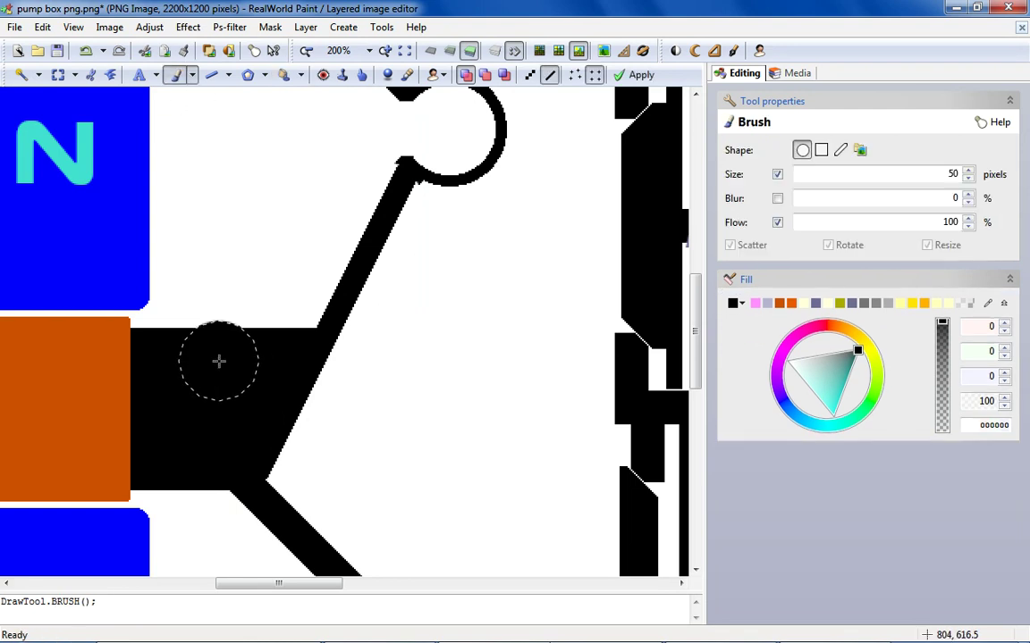
left_click(86, 50)
scroll(224, 389, "down", 3)
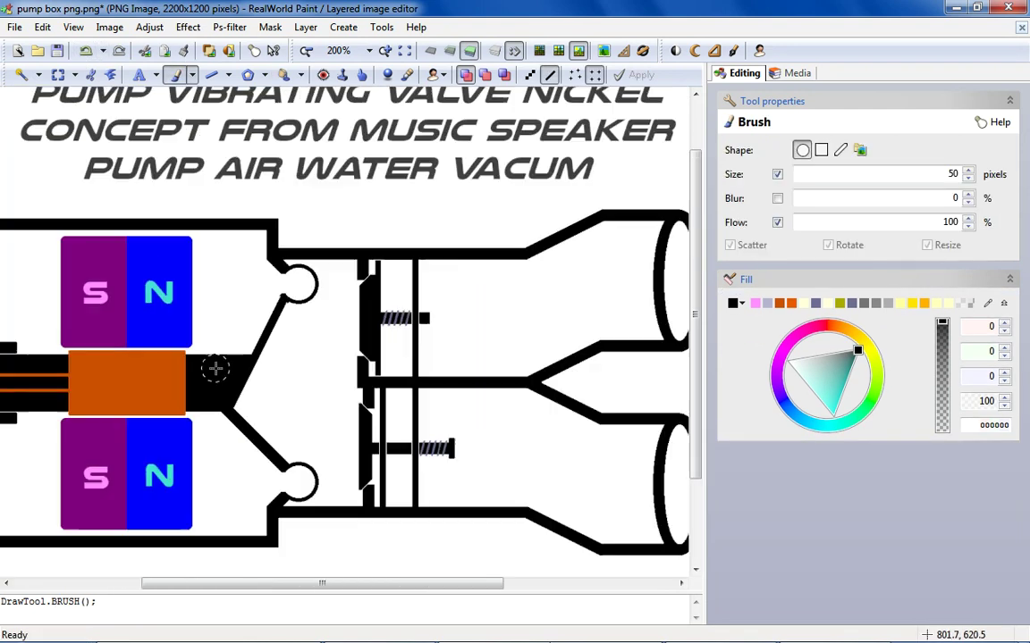
left_click(58, 75)
scroll(250, 304, "up", 1)
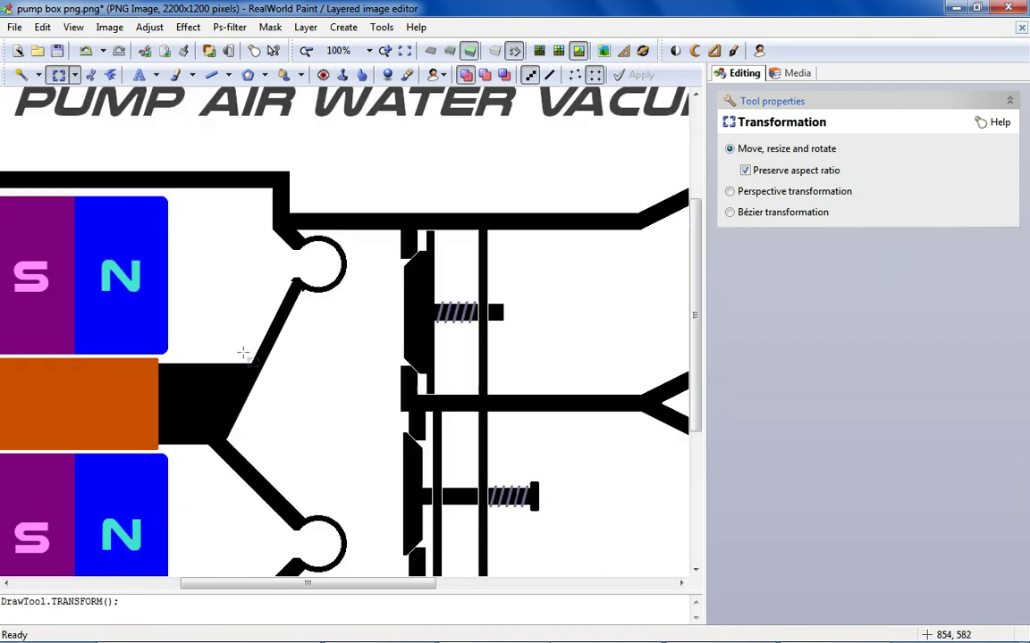
scroll(220, 356, "up", 1)
scroll(332, 241, "up", 1)
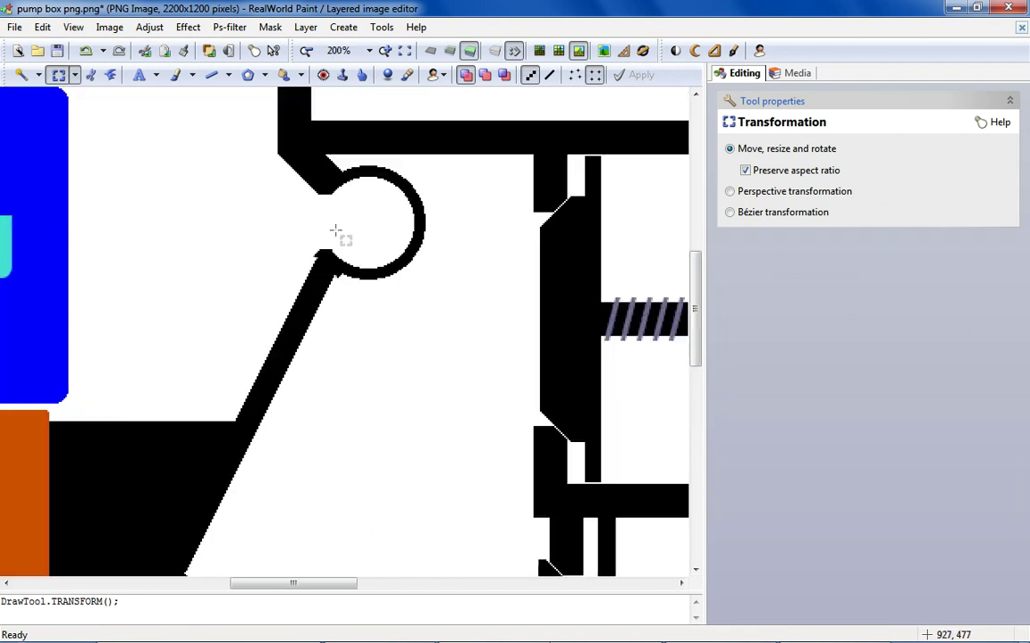
scroll(335, 236, "down", 4)
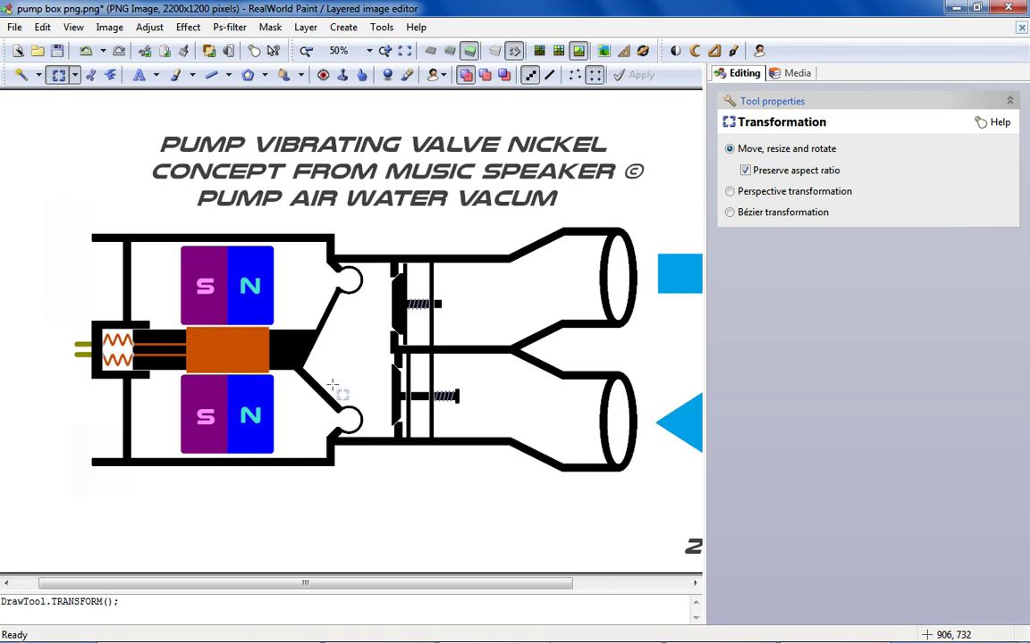
scroll(329, 370, "up", 2)
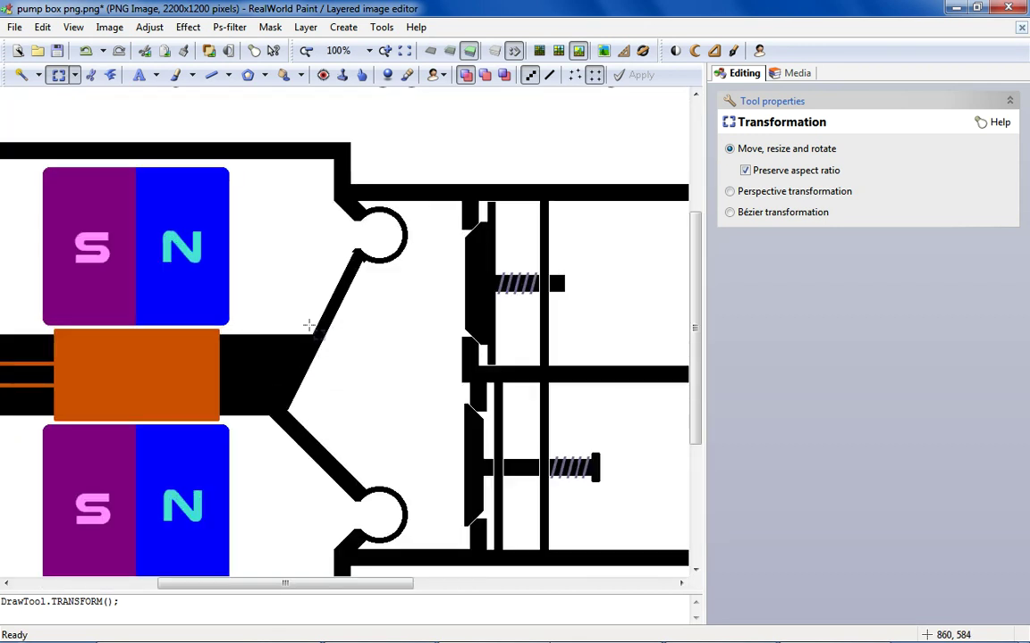
scroll(308, 324, "up", 1)
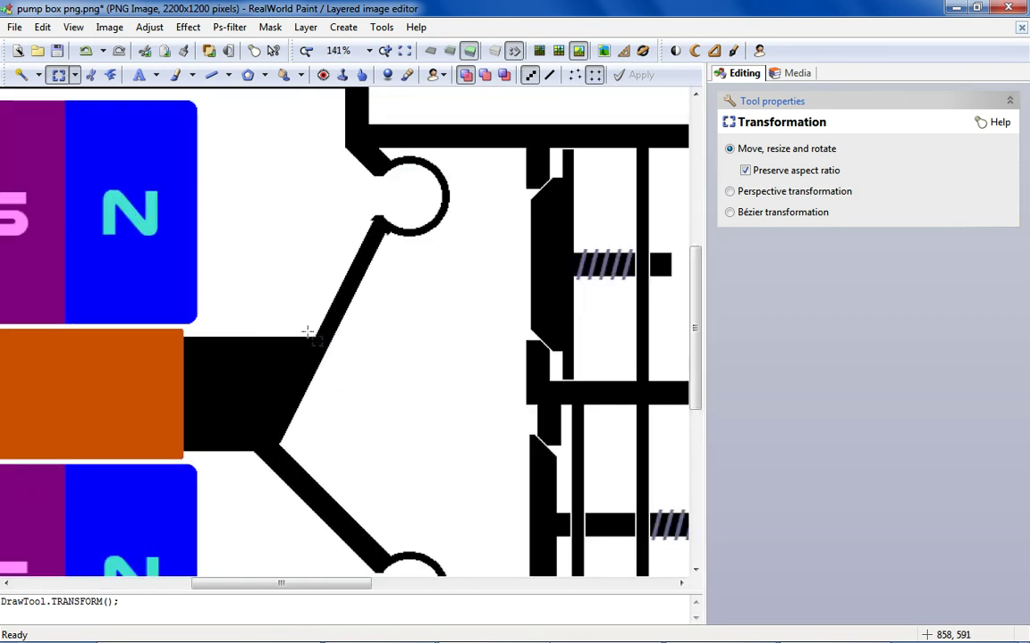
Cover the stray pixels outside the upper arm's joint end with a 15-pixel white (FFFFFF) line.
left_click(214, 75)
scroll(384, 208, "up", 4)
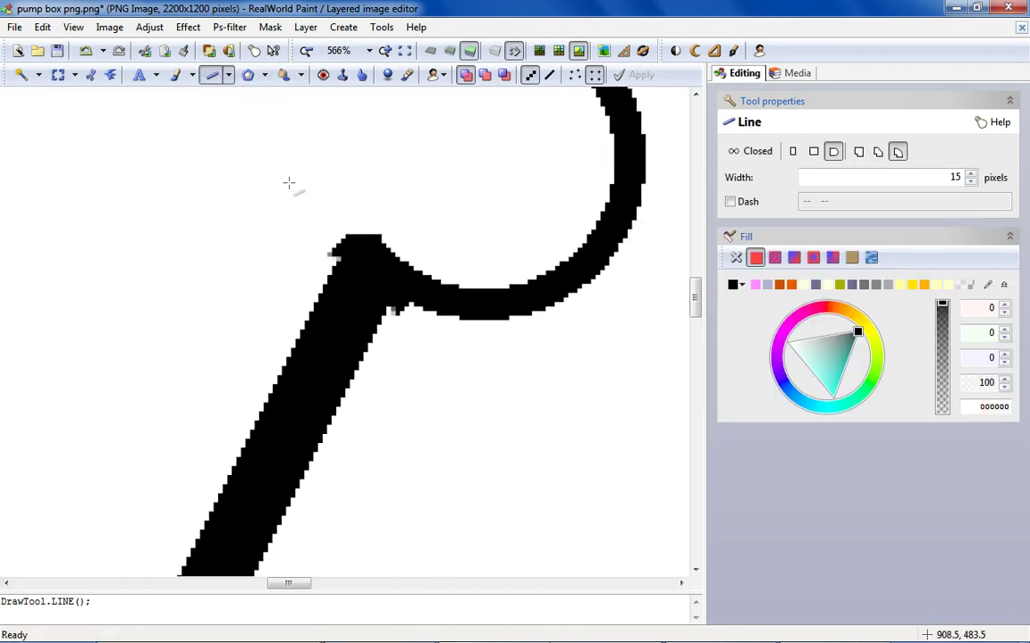
left_click(741, 284)
left_click(832, 322)
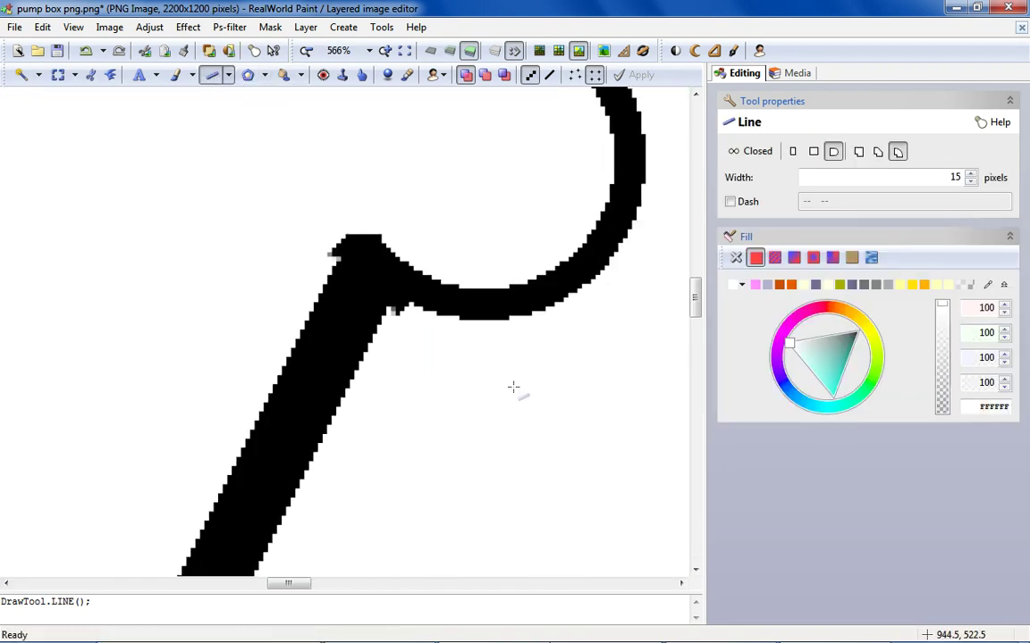
left_click(214, 398)
mouse_move(290, 306)
left_mouse_down()
mouse_move(333, 184)
mouse_move(347, 197)
mouse_move(352, 156)
mouse_move(361, 196)
mouse_move(377, 164)
mouse_move(358, 200)
mouse_move(395, 185)
mouse_move(386, 171)
mouse_move(322, 163)
mouse_move(338, 169)
left_mouse_up()
left_click(416, 190)
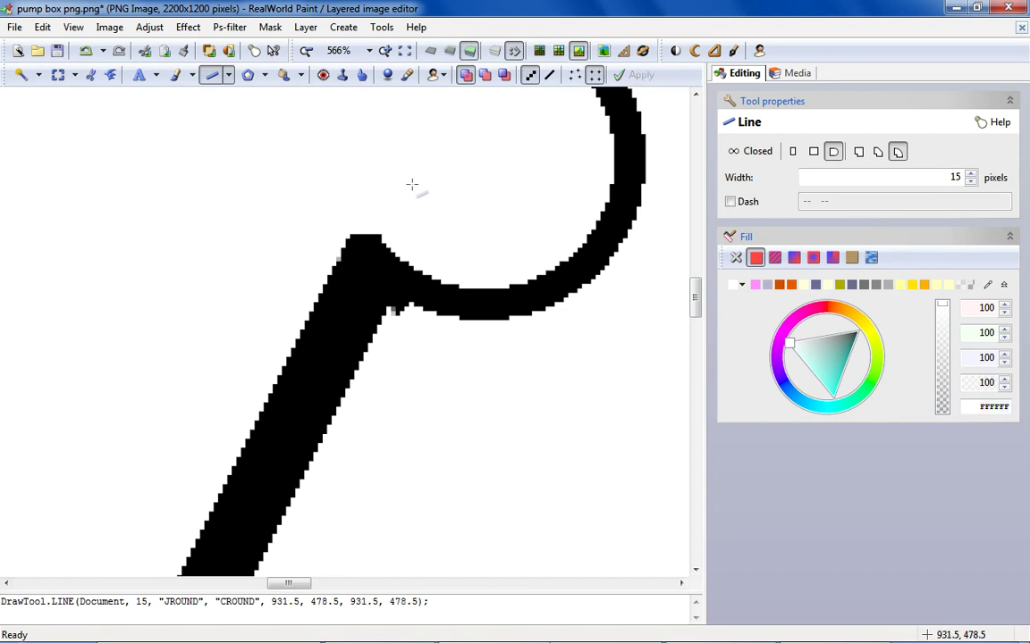
Erase the stray dark pixels in the notch below the upper ball joint using a round white brush of 2 pixels, undoing the last dab.
left_click(176, 76)
double_click(950, 174)
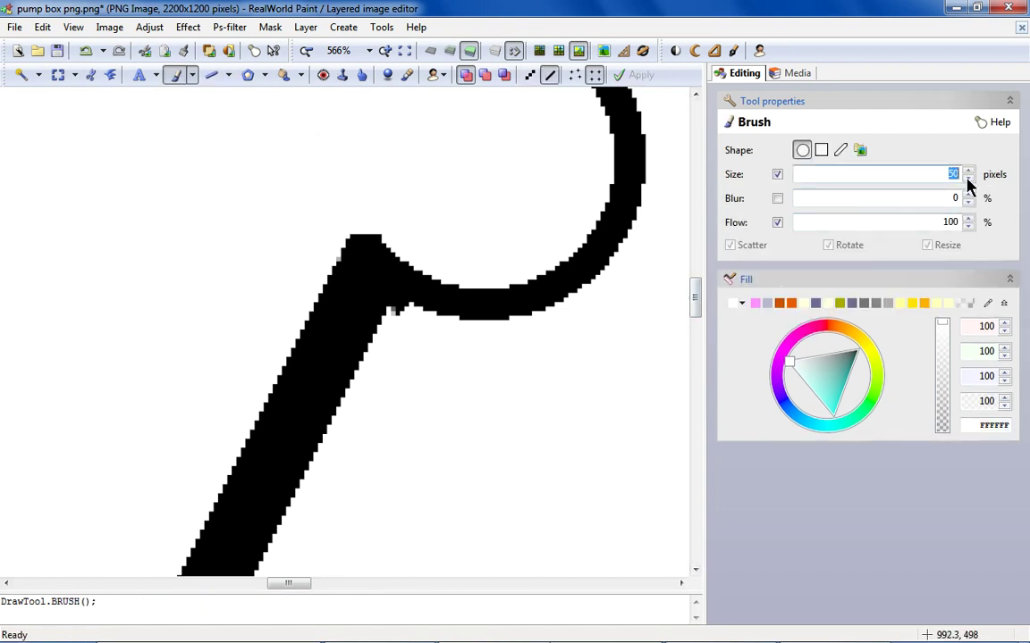
type("2")
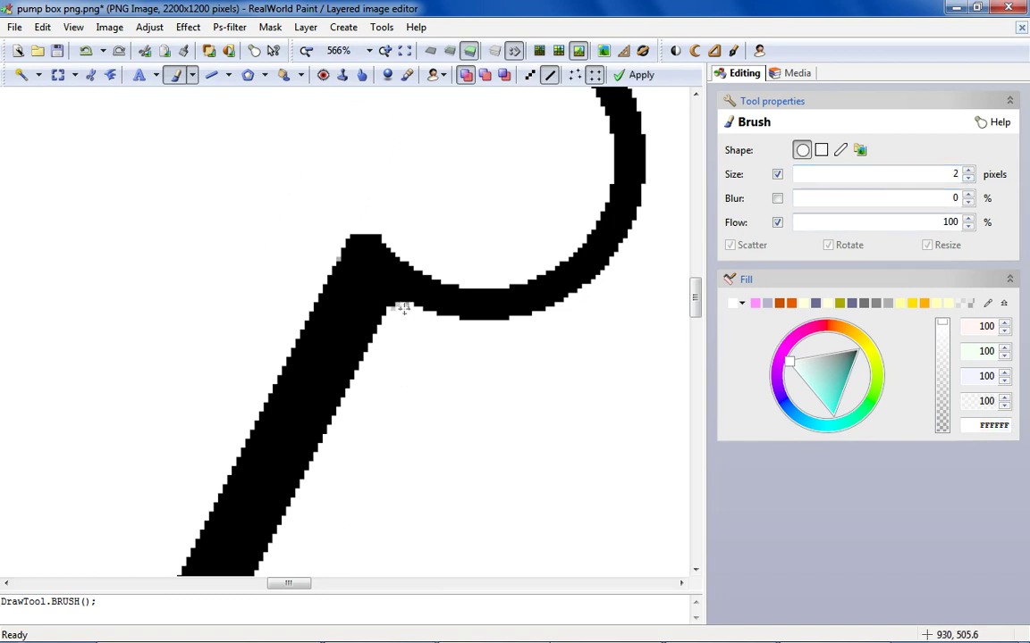
left_click(86, 51)
scroll(401, 324, "down", 2)
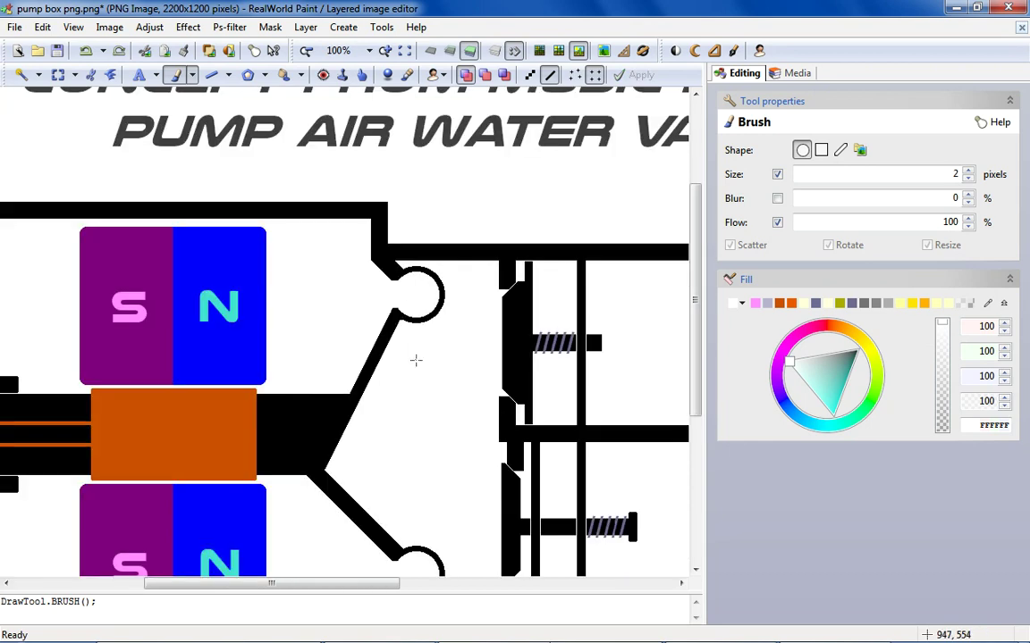
scroll(407, 333, "up", 5)
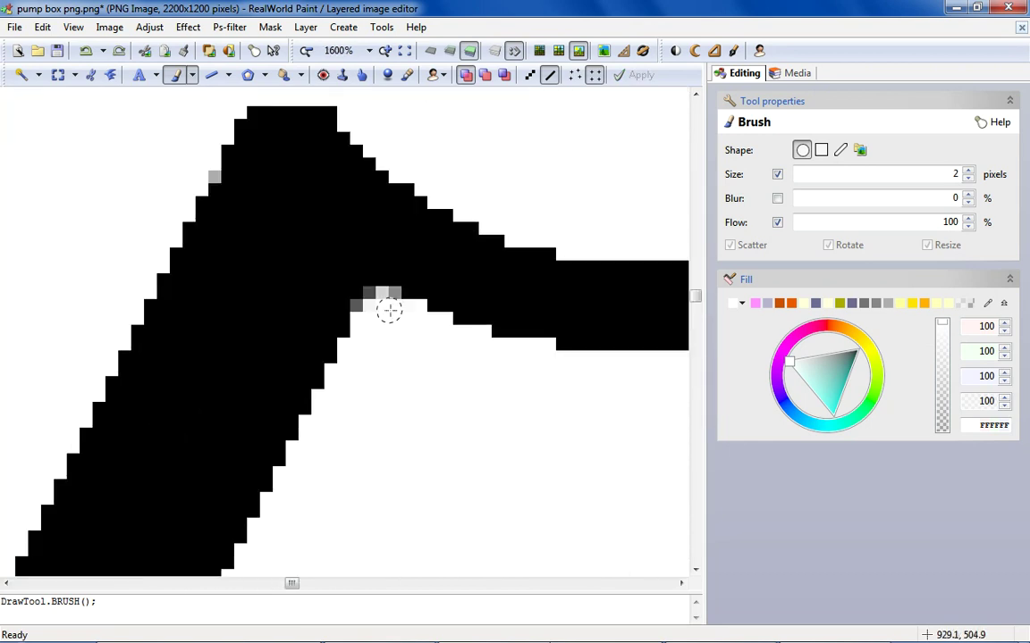
scroll(391, 323, "down", 9)
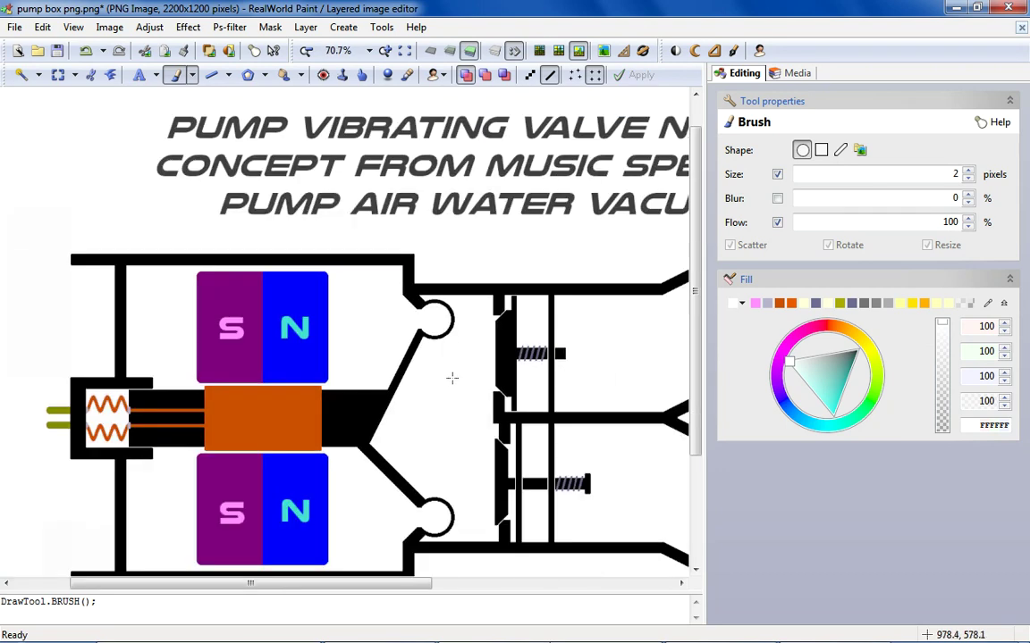
scroll(451, 378, "down", 1)
scroll(358, 309, "up", 1)
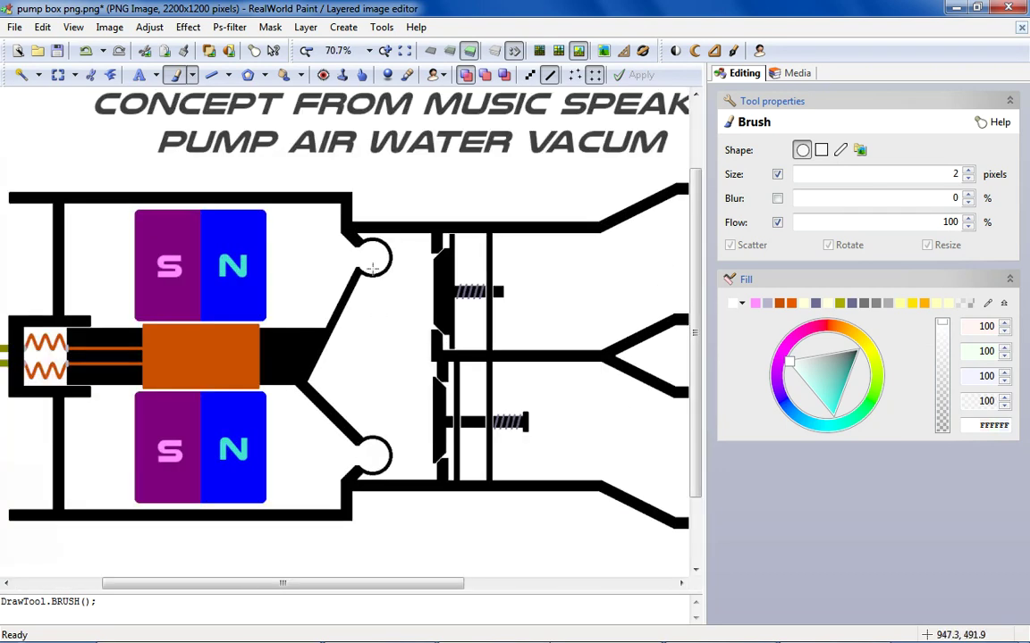
scroll(371, 266, "up", 8)
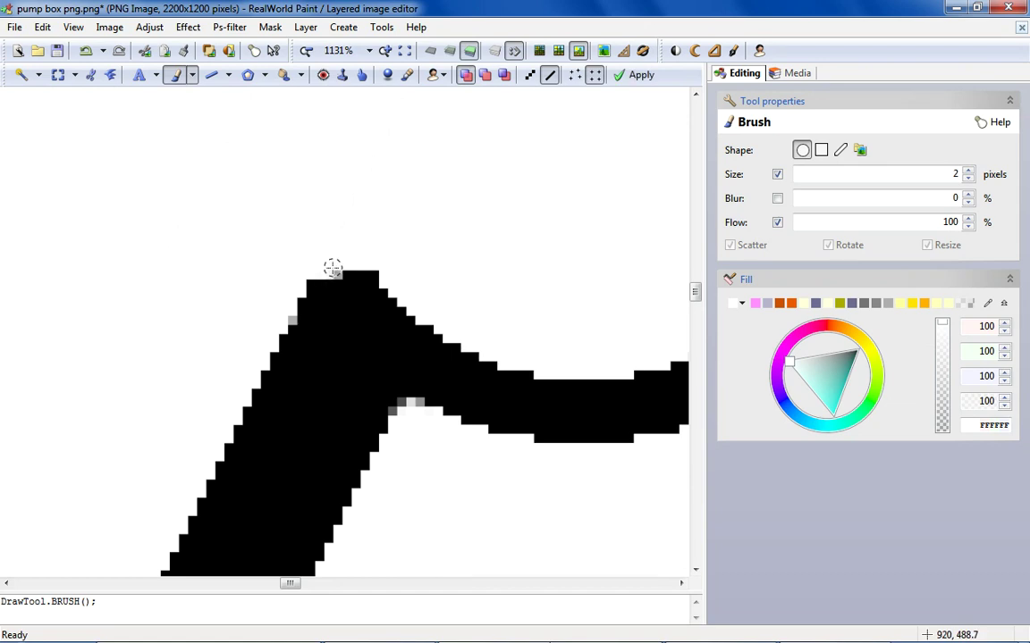
scroll(403, 268, "down", 8)
scroll(410, 269, "up", 6)
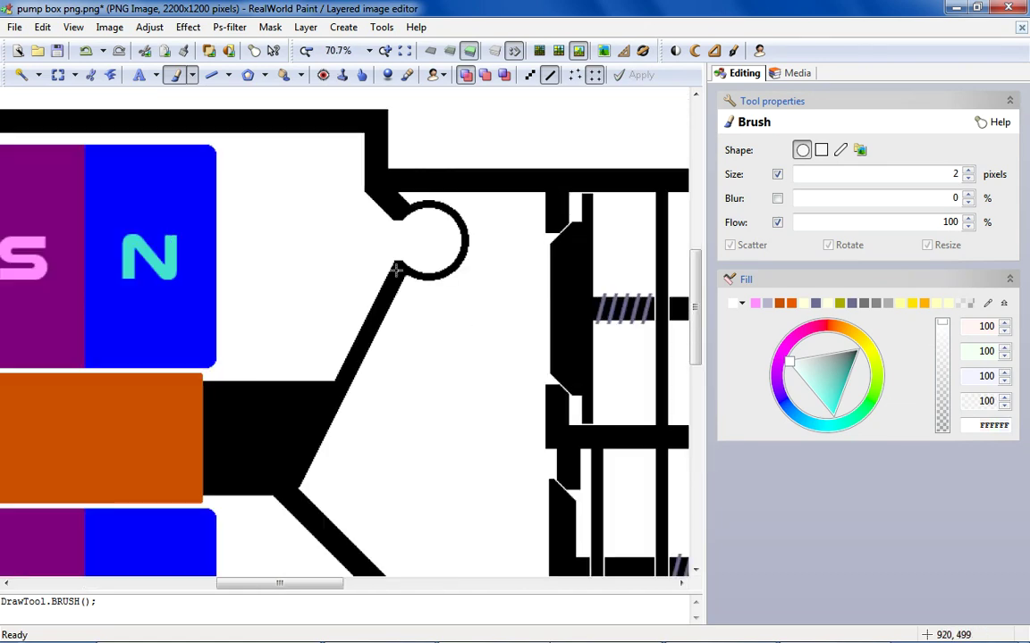
scroll(389, 237, "down", 5)
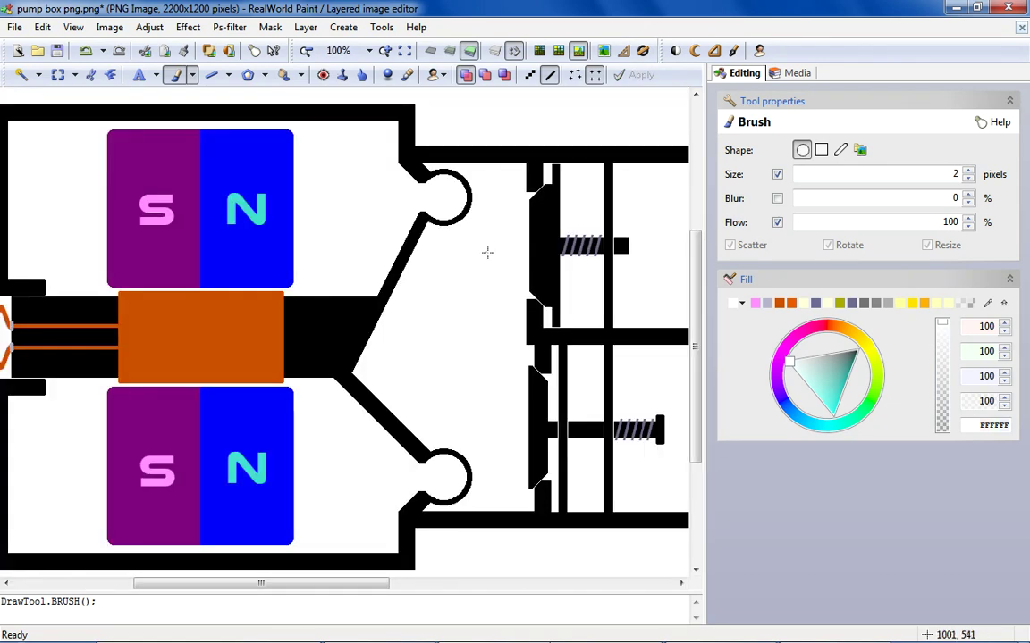
Cut the 209x301-pixel section holding the upper arm, ball joint and wall corner to the clipboard, and undo its removal from the drawing.
left_click(58, 75)
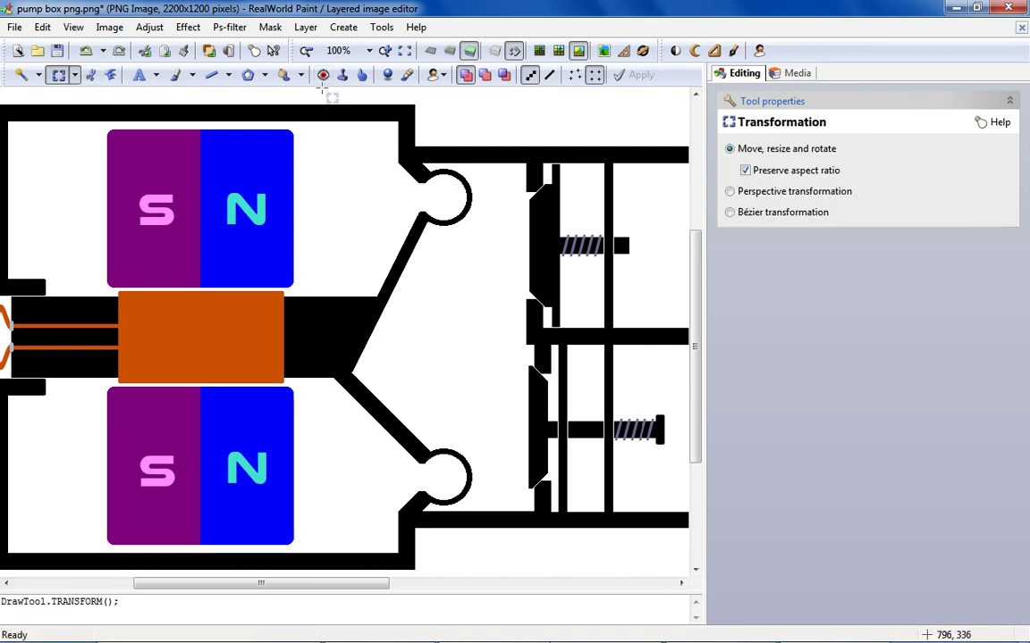
left_click_drag(326, 93, 494, 334)
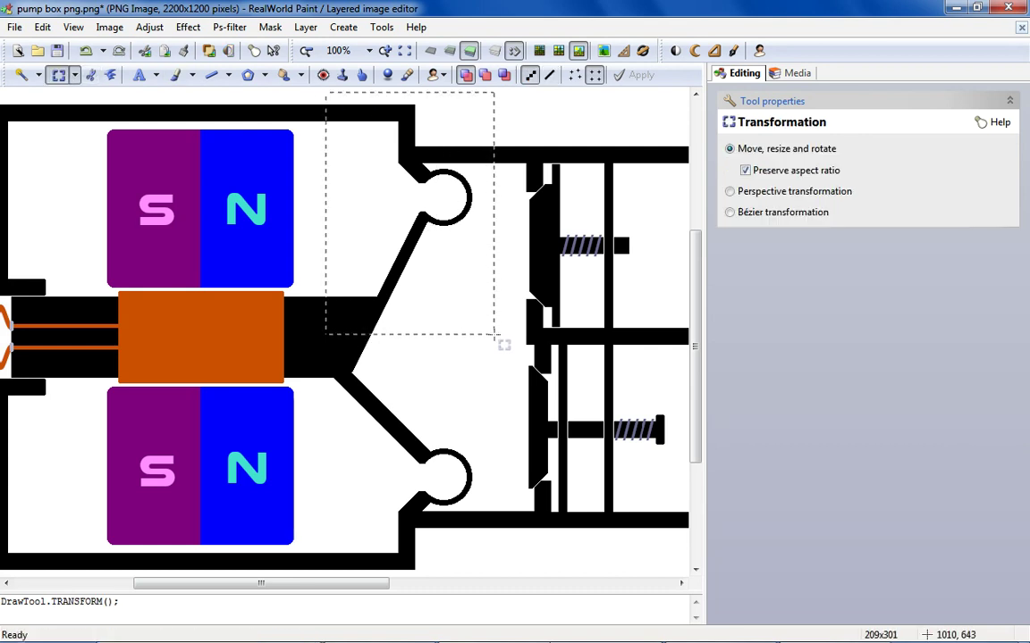
right_click(367, 230)
left_click(459, 395)
right_click(490, 340)
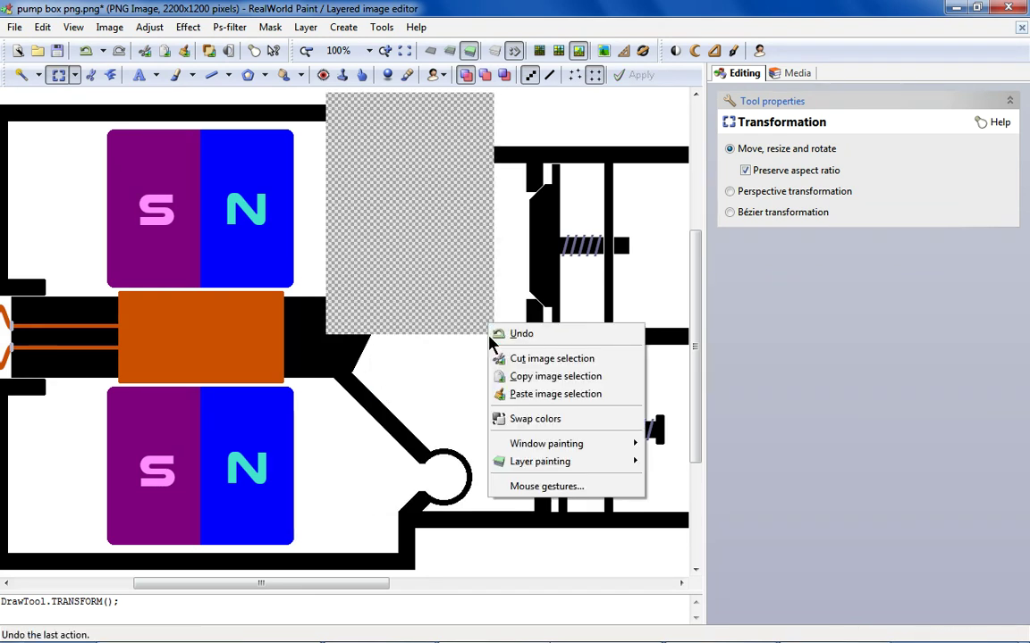
left_click(85, 54)
Paste the upper arm section, flip it vertically and place it over the lower arm and ball joint.
right_click(340, 211)
left_click(397, 284)
right_click(132, 143)
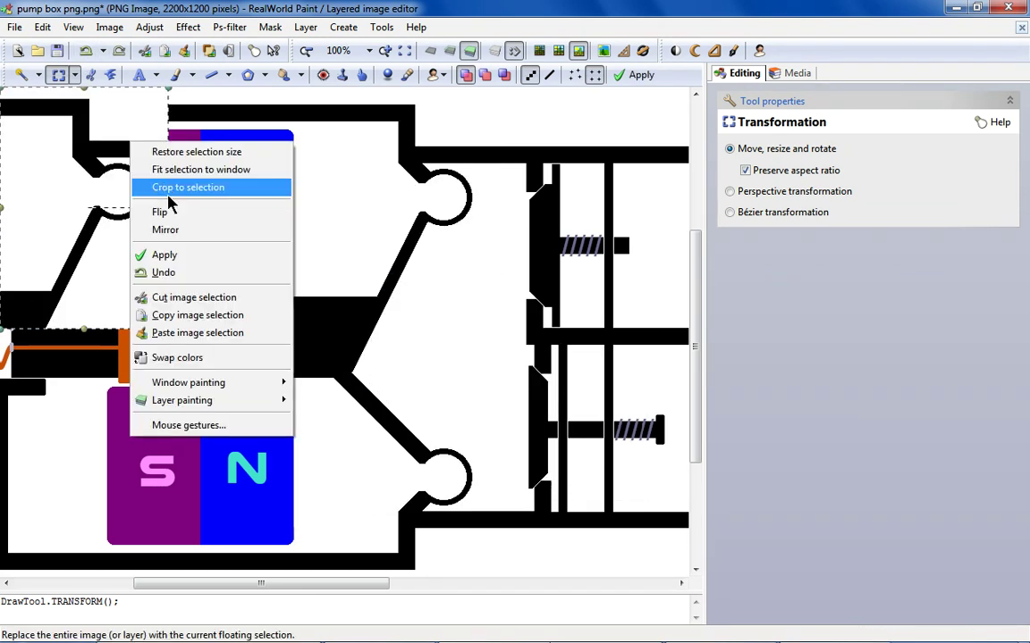
key("Escape")
left_click_drag(156, 188, 425, 381)
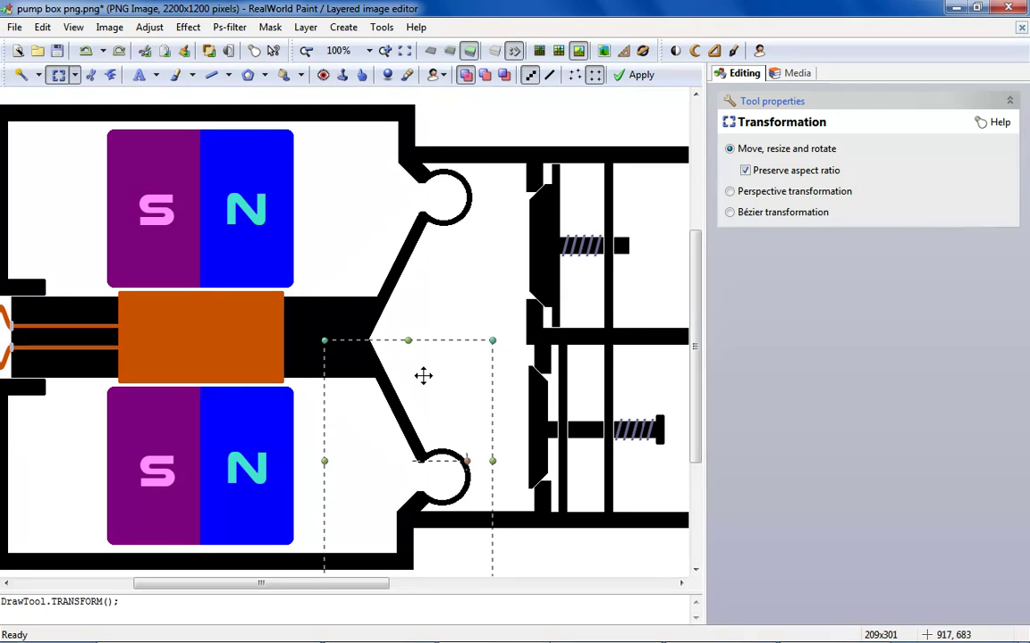
scroll(384, 348, "up", 3)
scroll(346, 319, "down", 4)
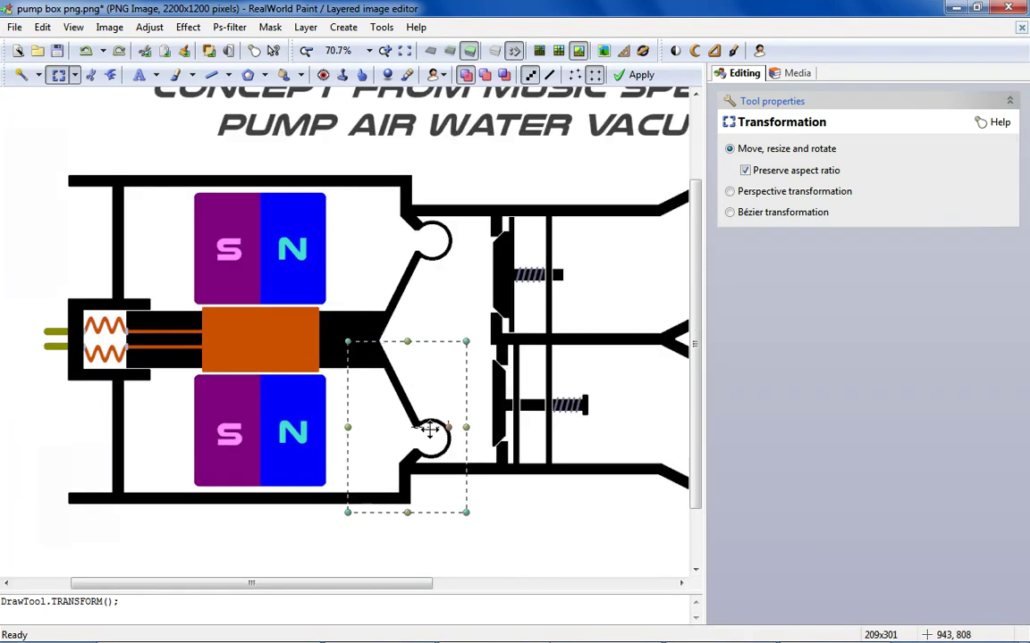
left_click_drag(550, 204, 455, 478)
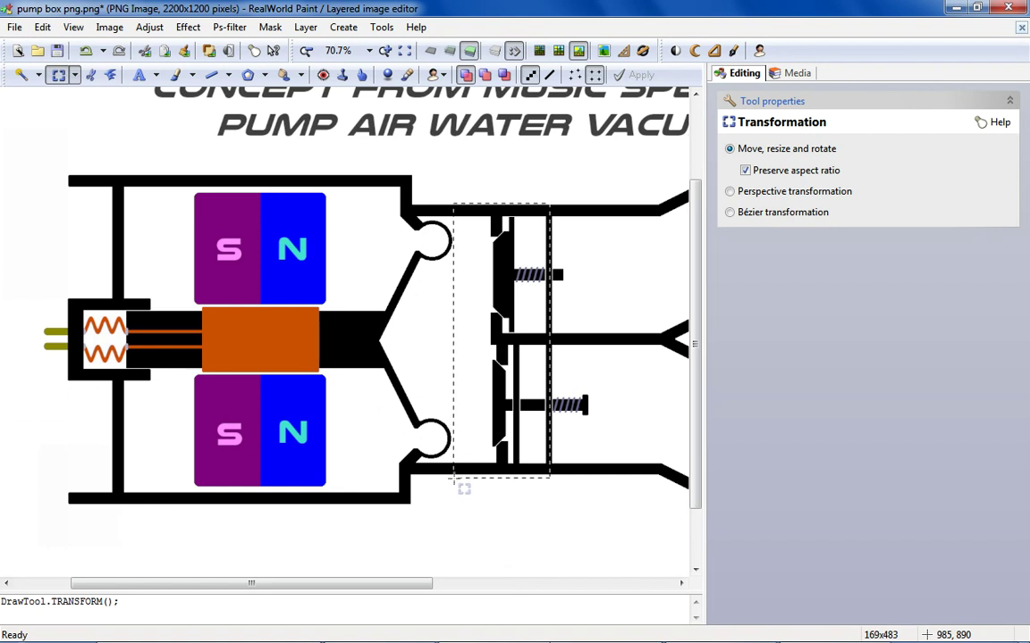
scroll(402, 361, "down", 2)
scroll(361, 376, "up", 2)
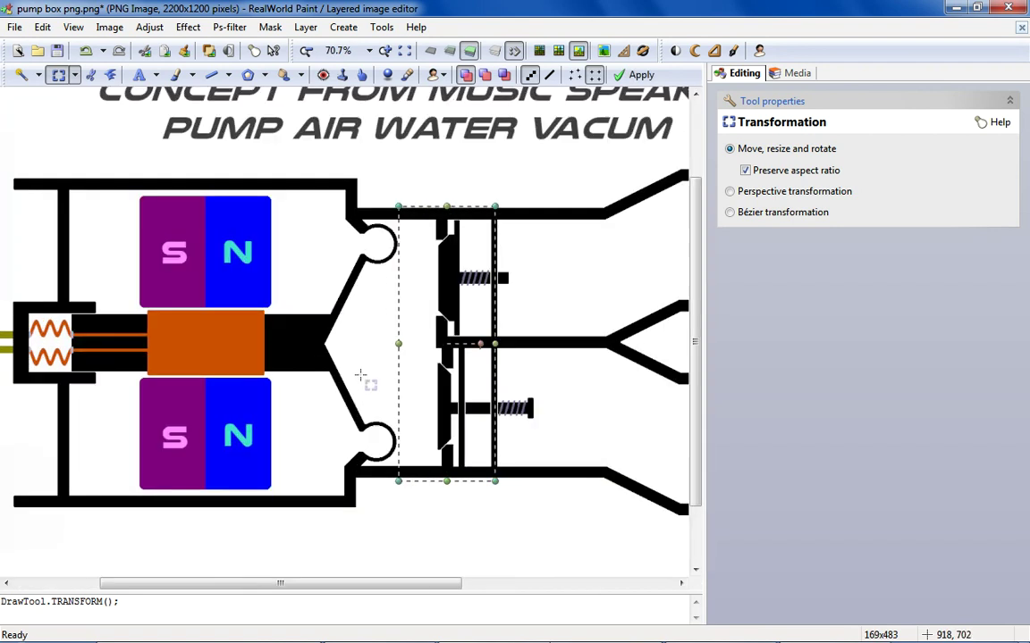
Paste the upper arm section again, flip it vertically and align it exactly over the lower arm, ball joint and housing walls.
right_click(357, 369)
left_click(410, 442)
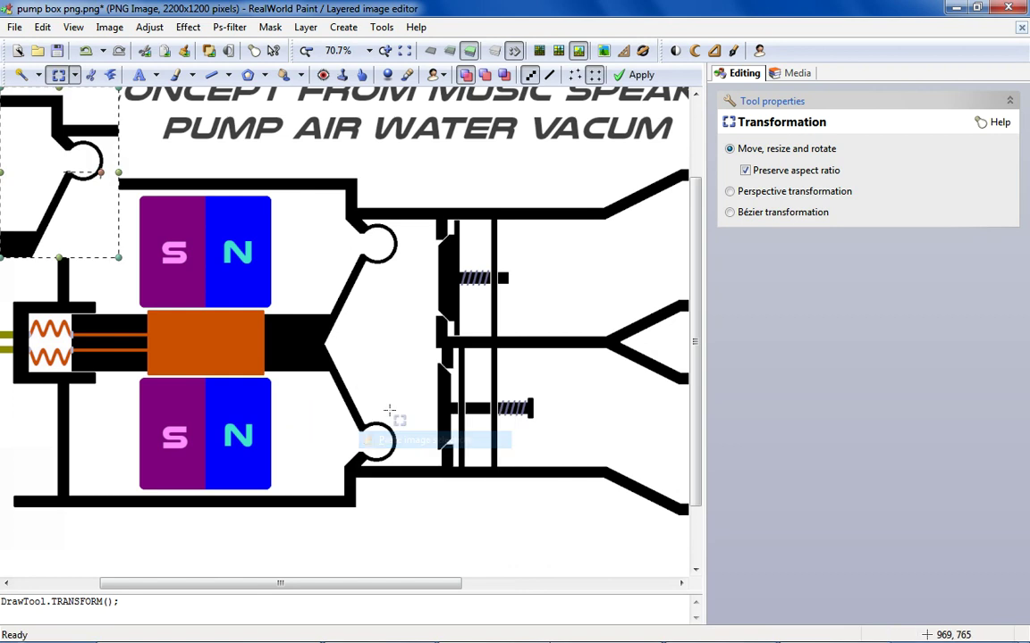
right_click(49, 170)
left_click(82, 236)
left_click_drag(61, 160, 357, 416)
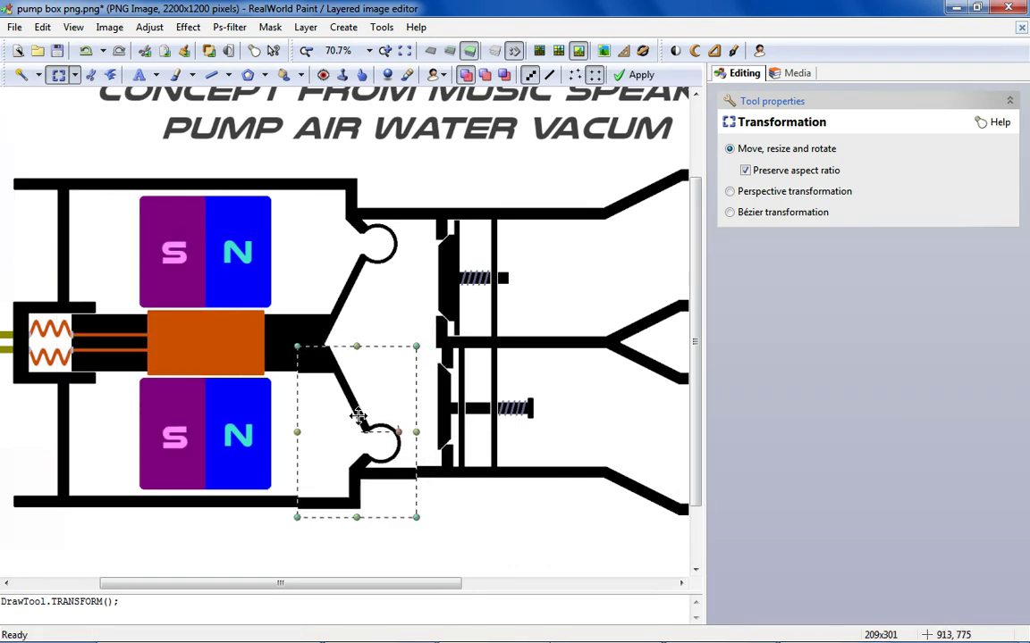
scroll(358, 417, "up", 3)
key("Left")
key("Left")
key("Left")
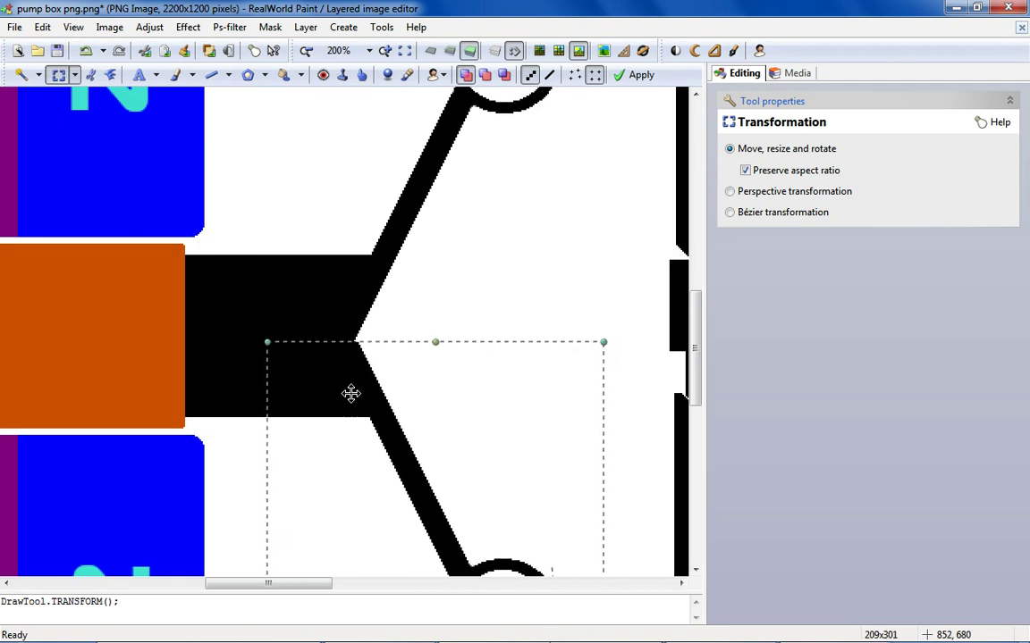
scroll(351, 393, "down", 3)
scroll(344, 312, "up", 6)
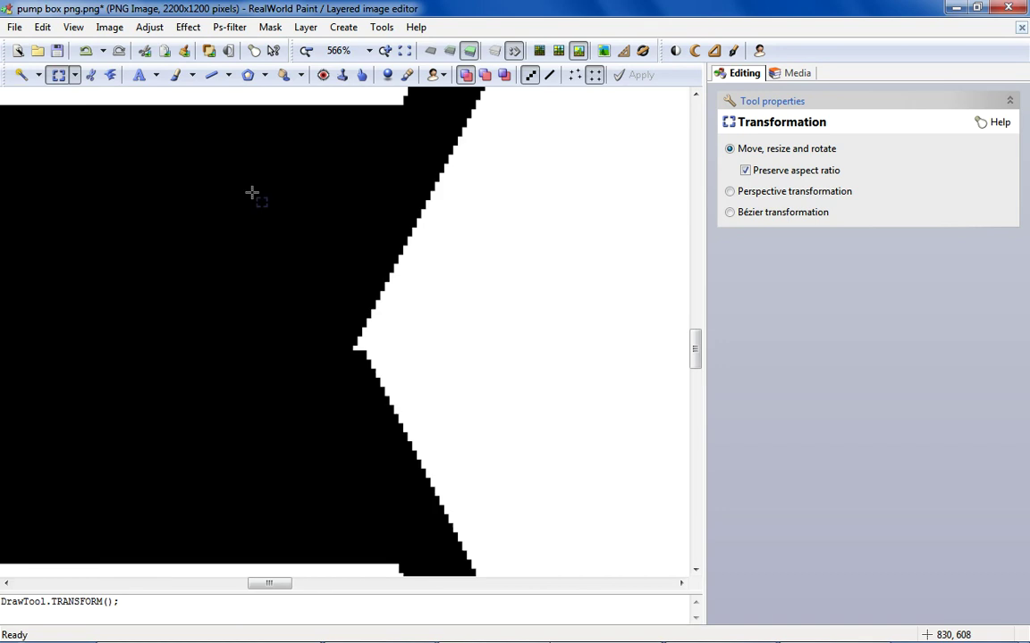
Draw a 15-pixel black (000000) line inside the shaft's end to even out the notch where the two arms meet.
left_click(212, 75)
left_click(741, 284)
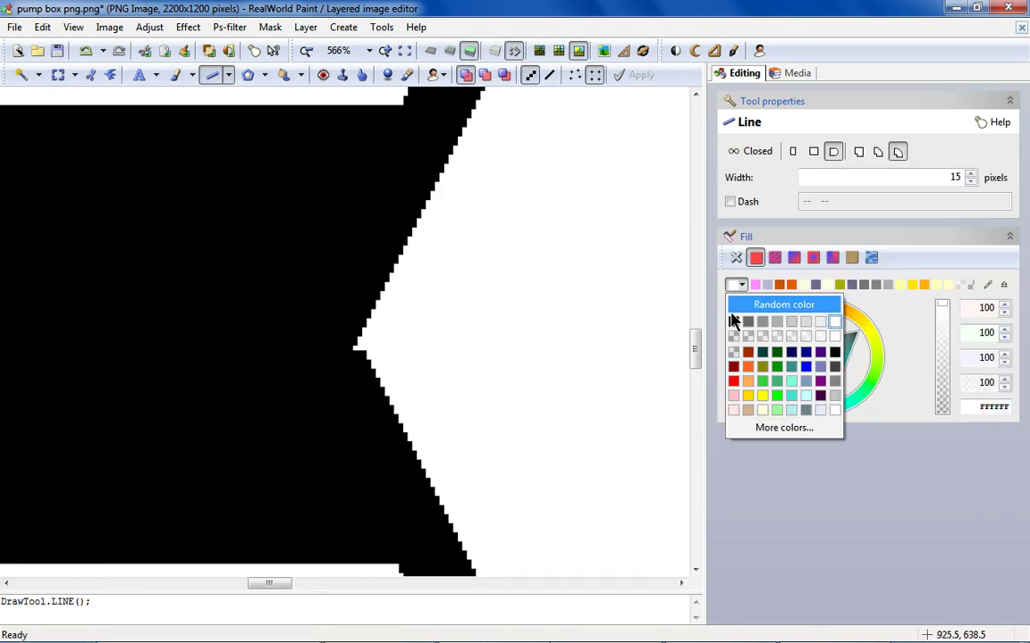
left_click(733, 319)
left_click_drag(316, 288, 340, 379)
mouse_move(307, 306)
left_mouse_down()
mouse_move(292, 306)
mouse_move(415, 333)
left_mouse_up()
mouse_move(476, 414)
left_mouse_down()
mouse_move(510, 427)
mouse_move(465, 448)
mouse_move(537, 445)
mouse_move(498, 475)
mouse_move(407, 491)
mouse_move(367, 492)
mouse_move(367, 442)
mouse_move(354, 418)
left_mouse_up()
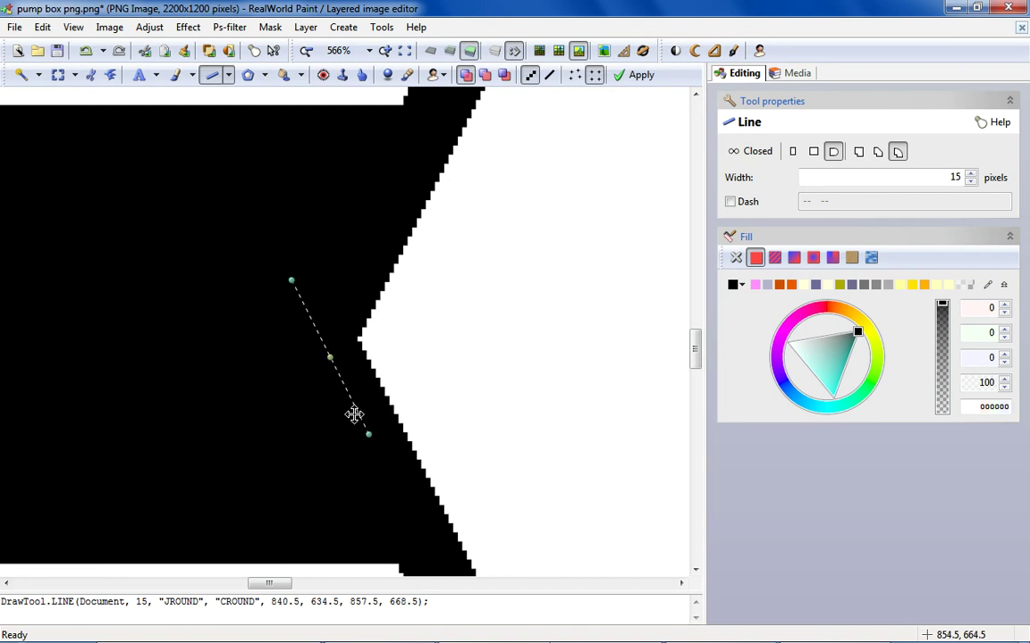
left_click_drag(354, 219, 335, 399)
left_click(247, 286)
scroll(275, 343, "down", 3)
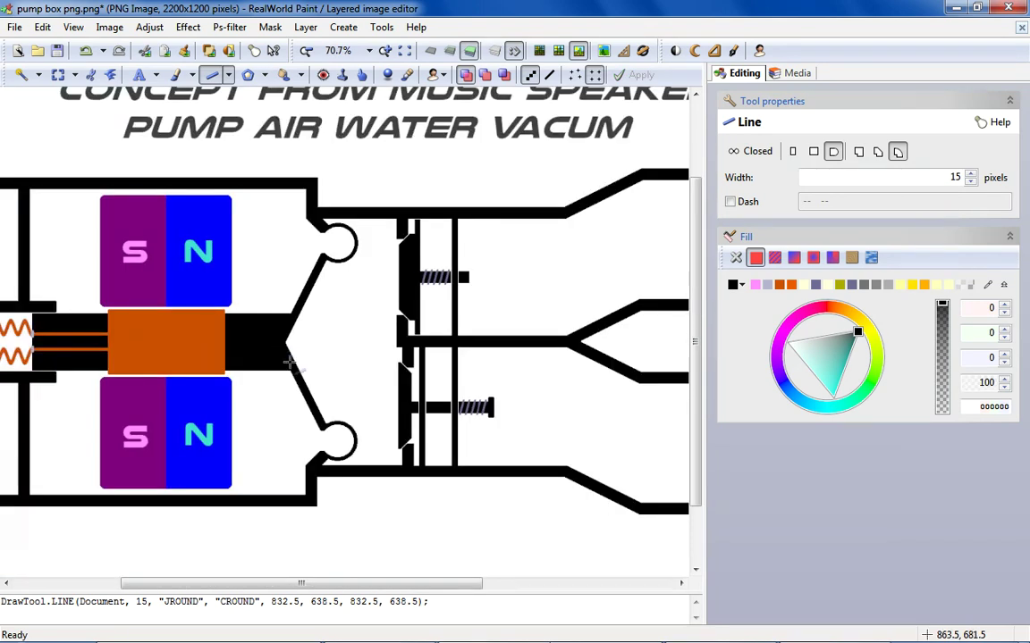
Flatten the V-shaped shaft end with a vertical 15-pixel black line about 81 pixels long between the two arms.
scroll(289, 353, "up", 2)
mouse_move(302, 241)
left_mouse_down()
mouse_move(287, 357)
mouse_move(210, 406)
left_mouse_up()
left_click_drag(215, 362, 305, 282)
left_click_drag(311, 345, 313, 417)
left_click_drag(306, 343, 286, 351)
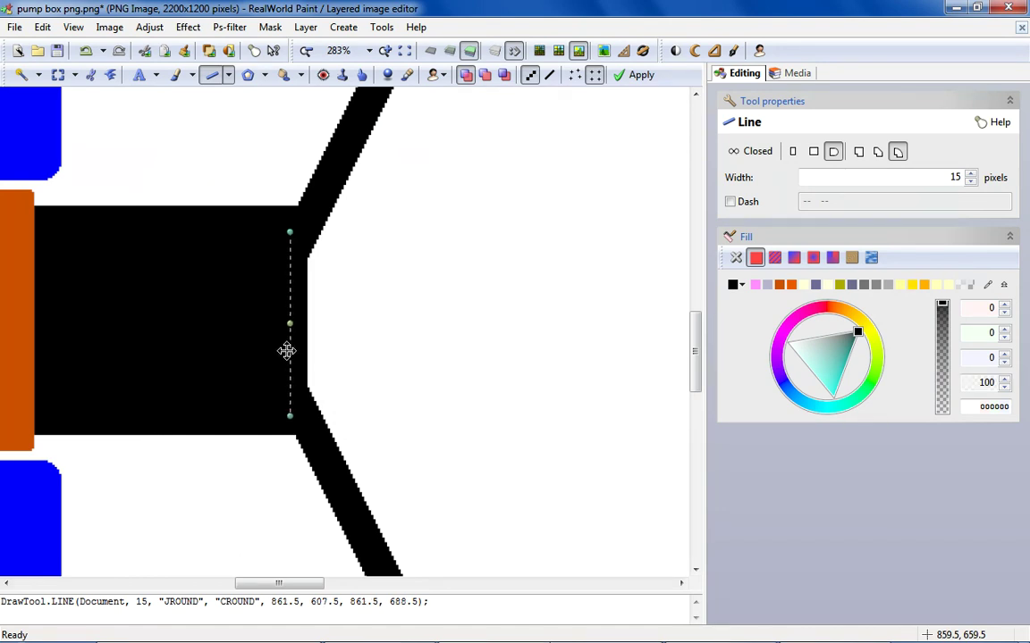
left_click_drag(254, 257, 277, 315)
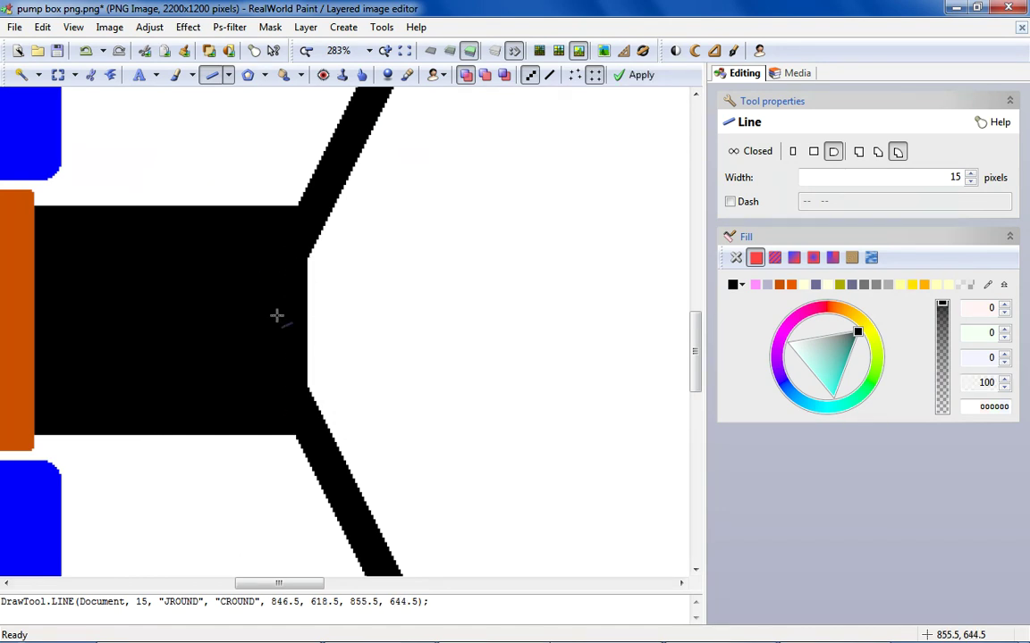
left_click(288, 241)
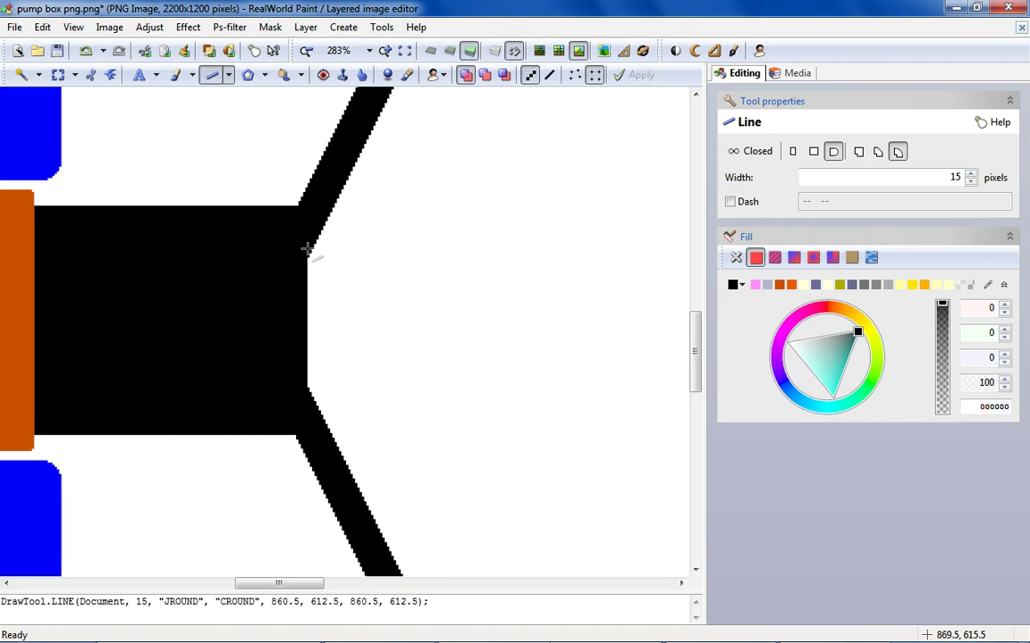
Square off the shaft's end between the two arms with a flat-ended vertical 15-pixel black line about 82 pixels long.
scroll(267, 354, "down", 5)
scroll(266, 355, "up", 4)
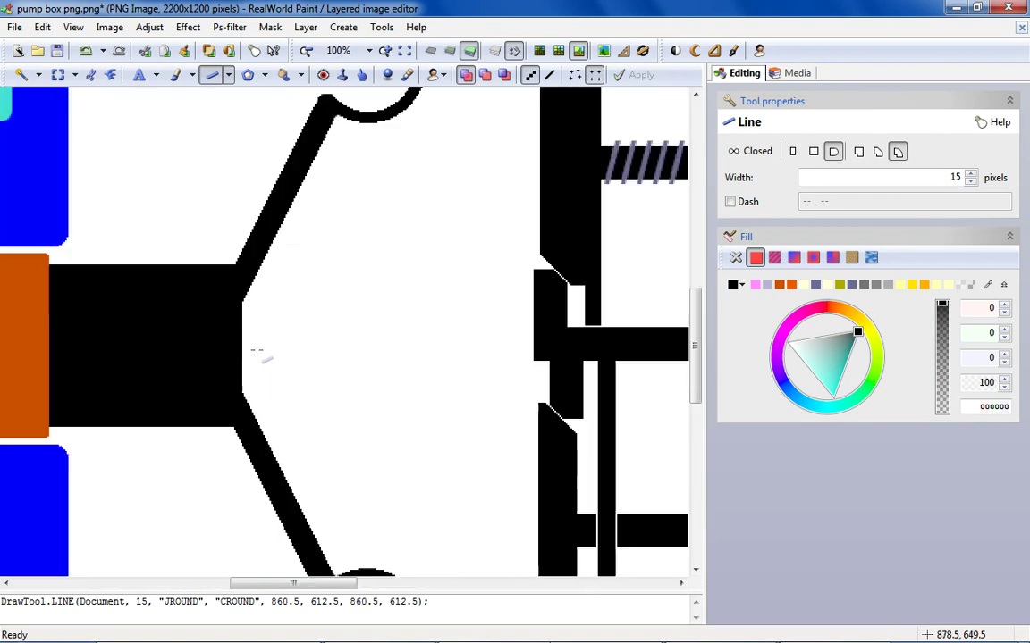
left_click_drag(230, 282, 255, 417)
left_click(813, 152)
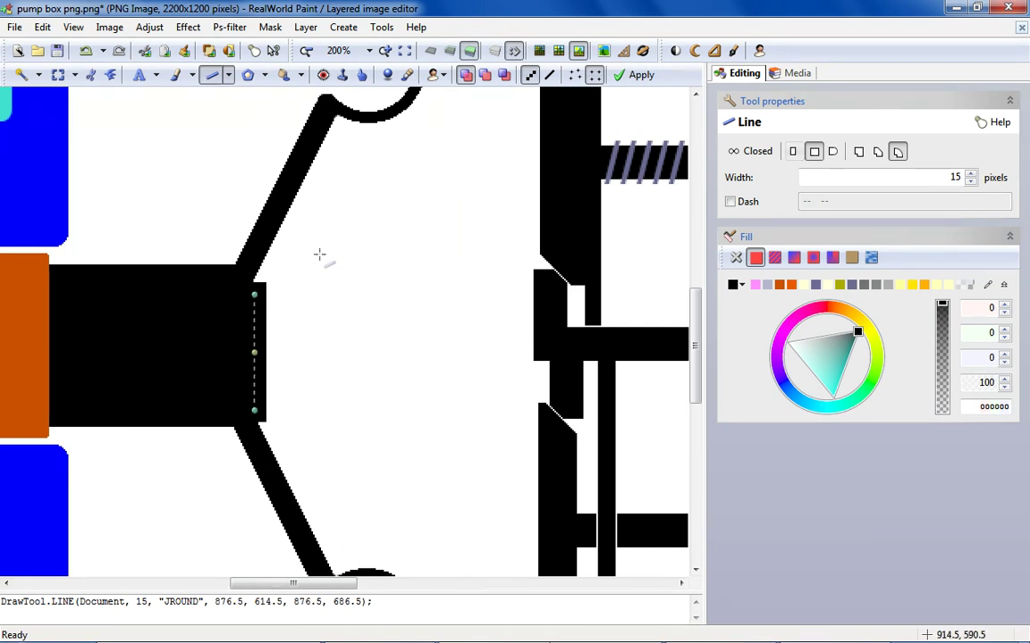
left_click_drag(258, 316, 252, 304)
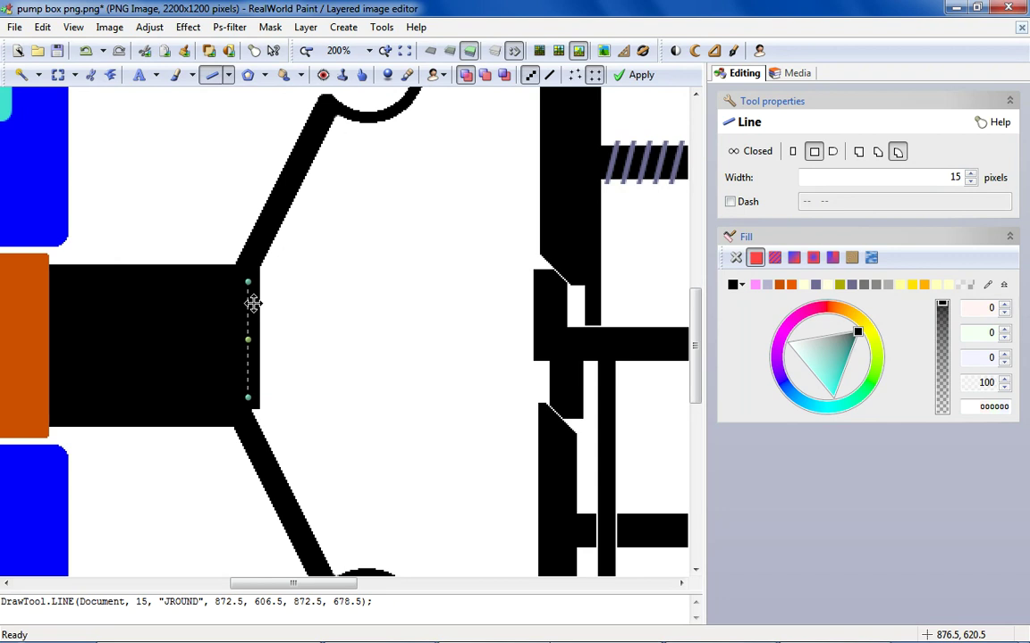
mouse_move(248, 399)
left_mouse_down()
mouse_move(248, 428)
mouse_move(249, 416)
left_mouse_up()
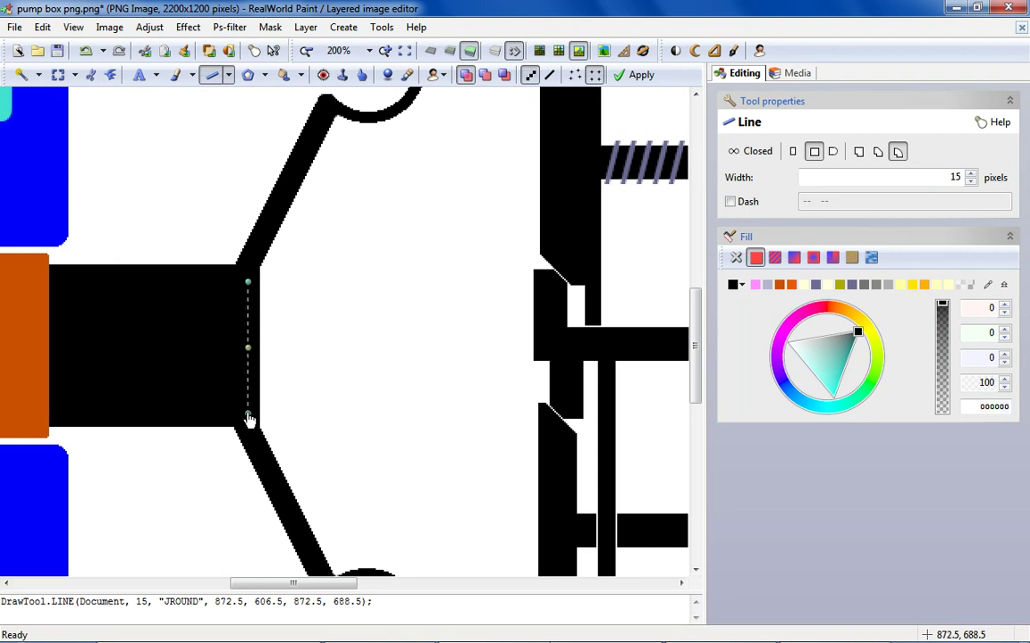
left_click(196, 361)
Select the housing's rear part with the connector, magnets, coil and shaft, and shift it right to shorten the exposed shaft.
scroll(195, 361, "down", 4)
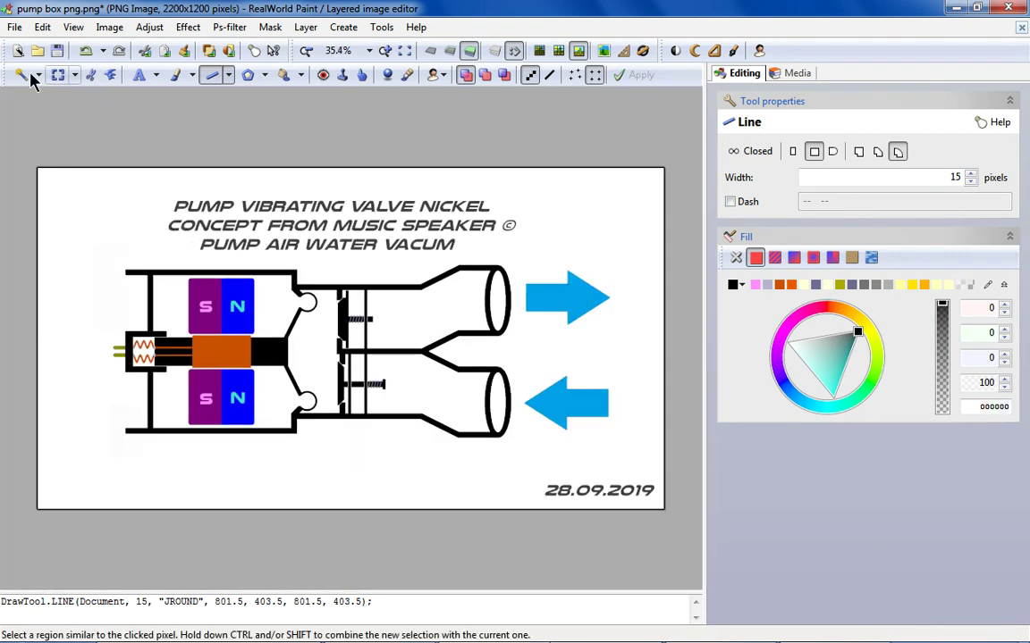
left_click(58, 74)
left_click_drag(258, 466, 267, 457)
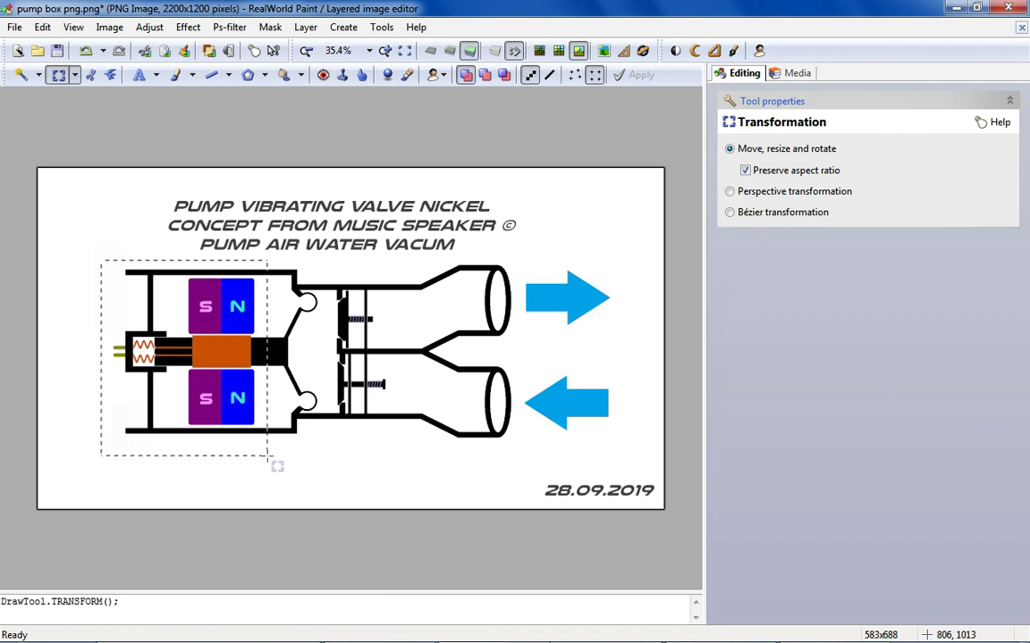
left_click_drag(278, 466, 276, 459)
scroll(271, 333, "up", 3)
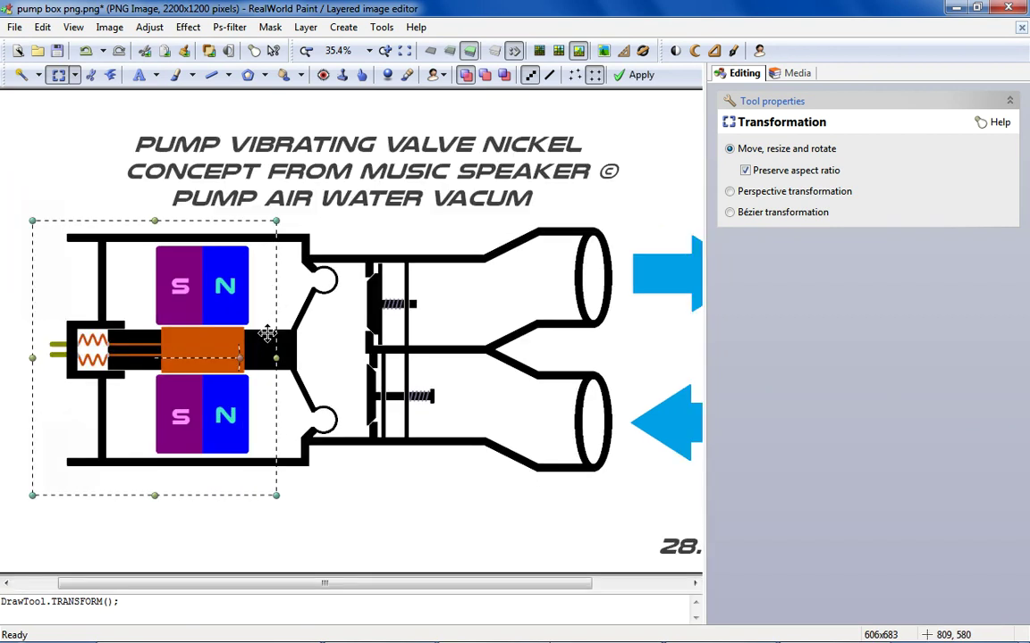
scroll(209, 340, "up", 1)
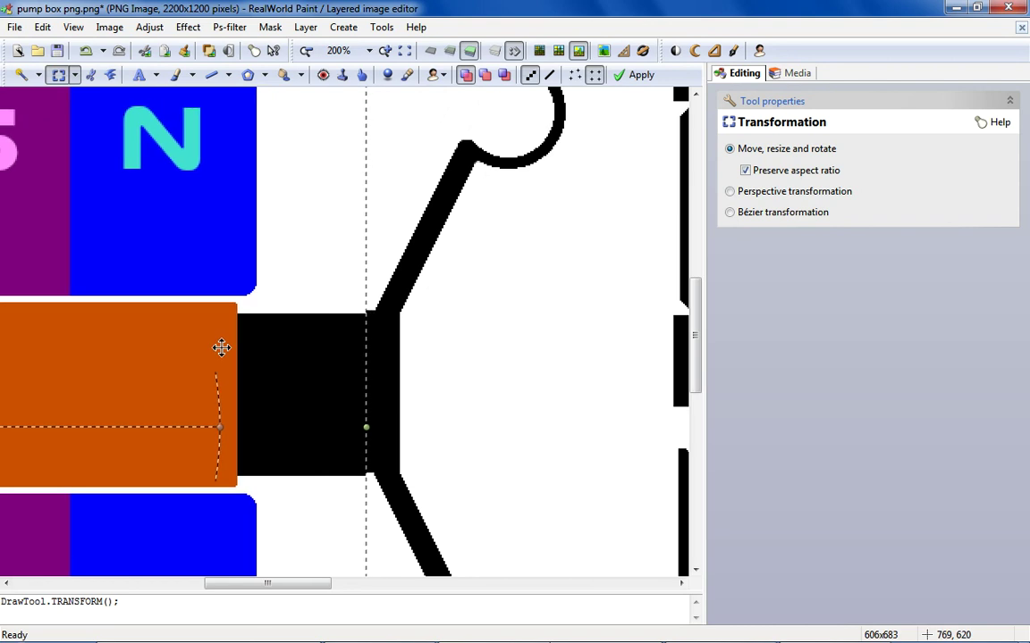
scroll(357, 338, "down", 2)
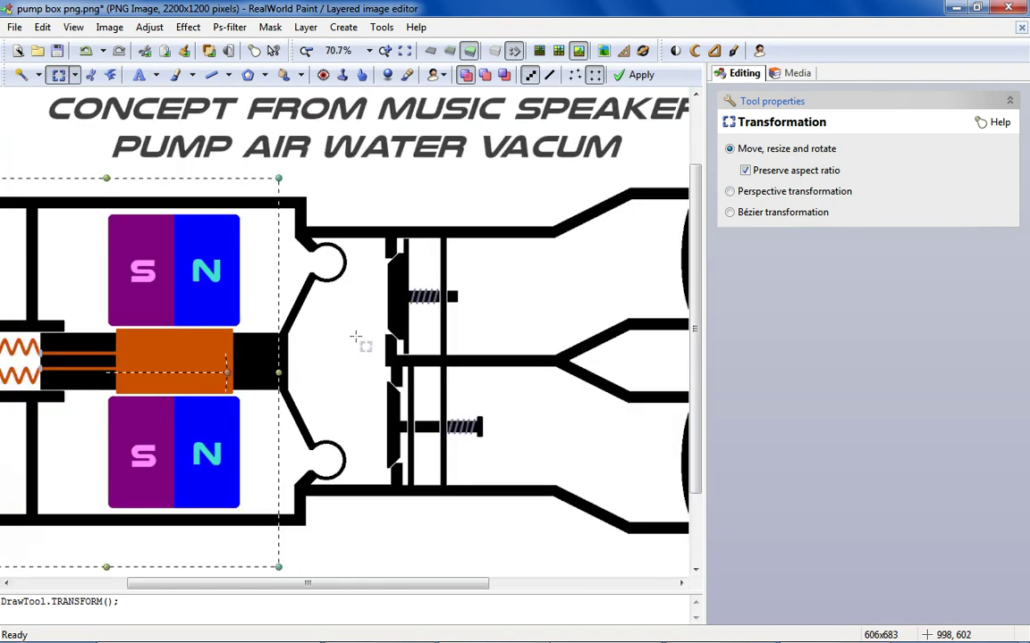
scroll(343, 358, "down", 2)
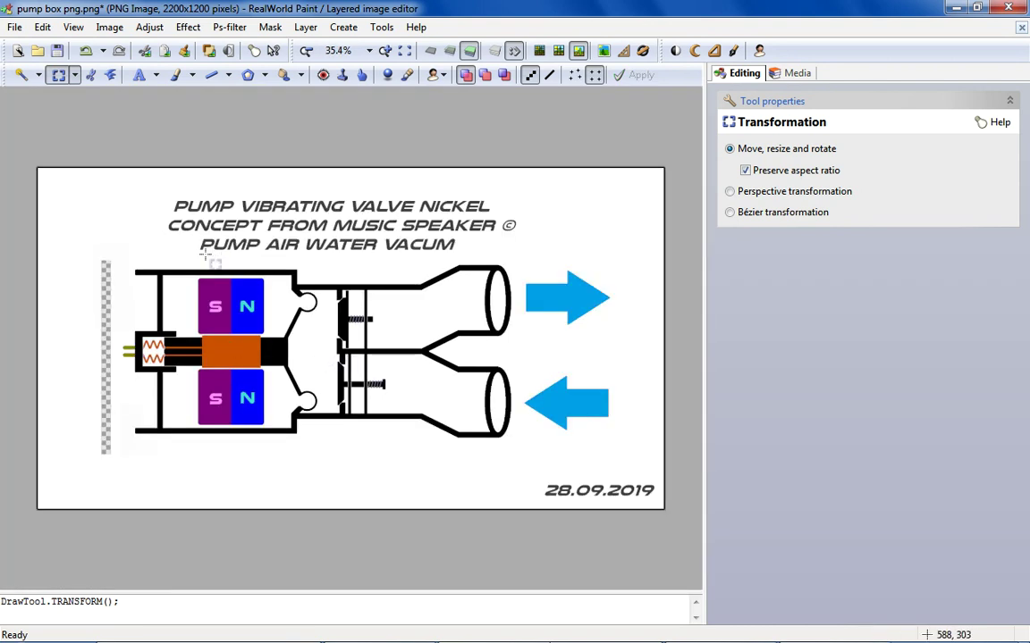
Draw flat-ended 15-pixel black brackets down from the upper housing wall along both sides of the upper magnet, the left one about 70 pixels long.
scroll(204, 263, "up", 3)
scroll(198, 196, "up", 2)
scroll(82, 213, "down", 2)
scroll(106, 215, "up", 1)
left_click(211, 75)
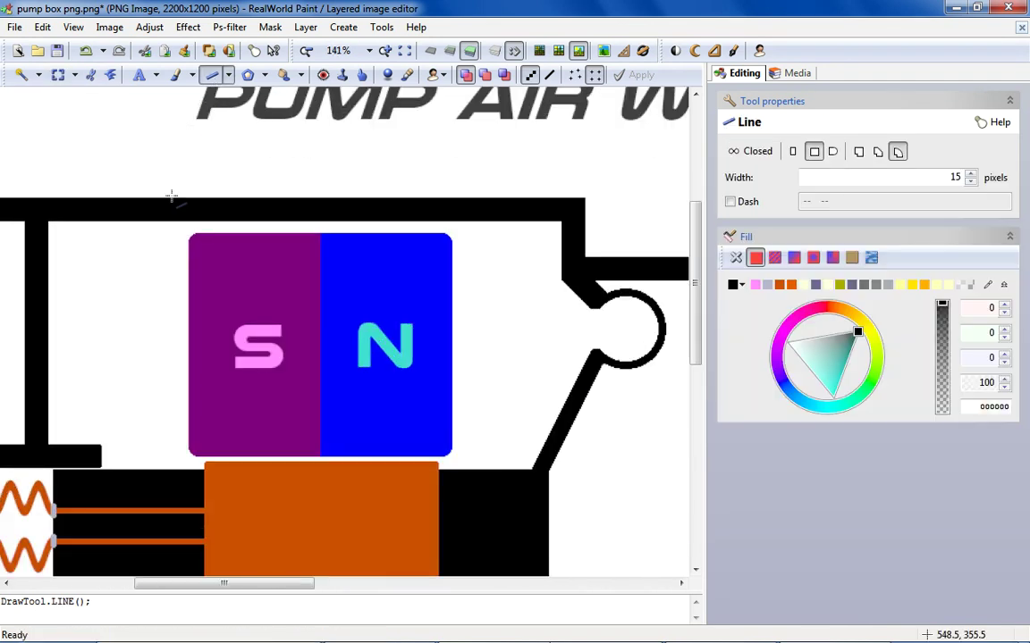
left_click_drag(178, 221, 177, 286)
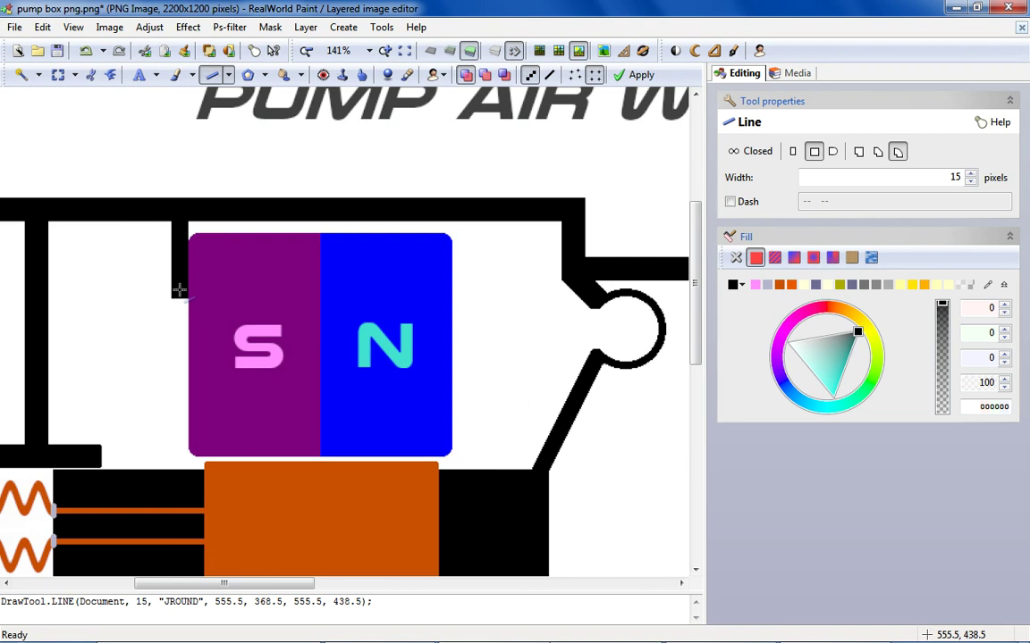
mouse_move(462, 222)
left_mouse_down()
mouse_move(464, 283)
mouse_move(462, 258)
left_mouse_up()
left_click(486, 210)
scroll(452, 241, "down", 3)
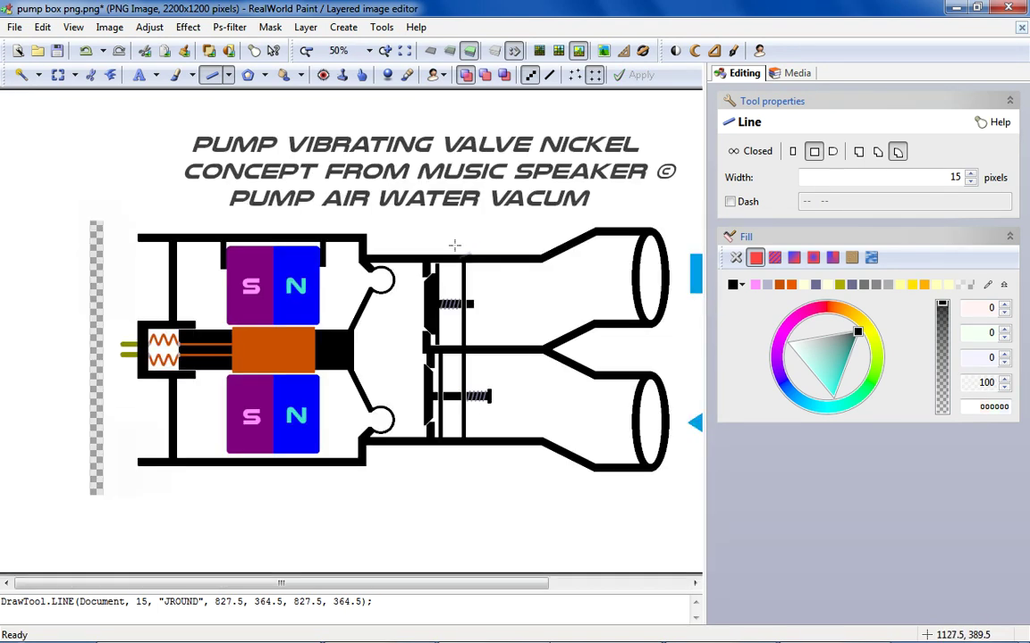
Try to lengthen the bracket right of the upper magnet to match the left one with another 15-pixel black line.
scroll(181, 269, "up", 2)
scroll(181, 269, "up", 1)
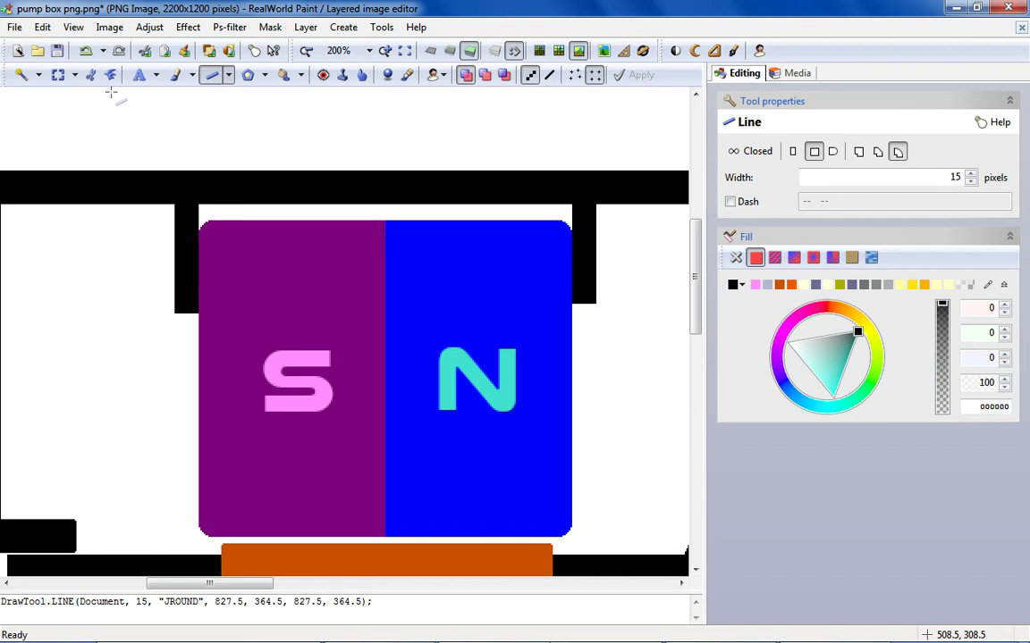
left_click(58, 76)
left_click_drag(167, 313, 626, 367)
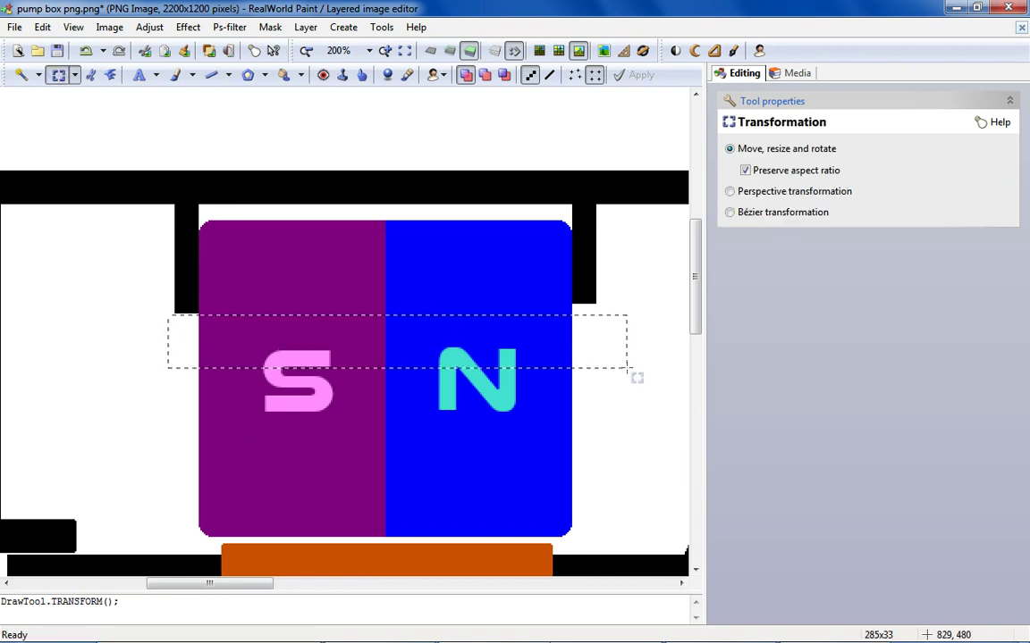
left_click_drag(581, 194, 580, 299)
left_click(212, 75)
left_click_drag(581, 199, 582, 301)
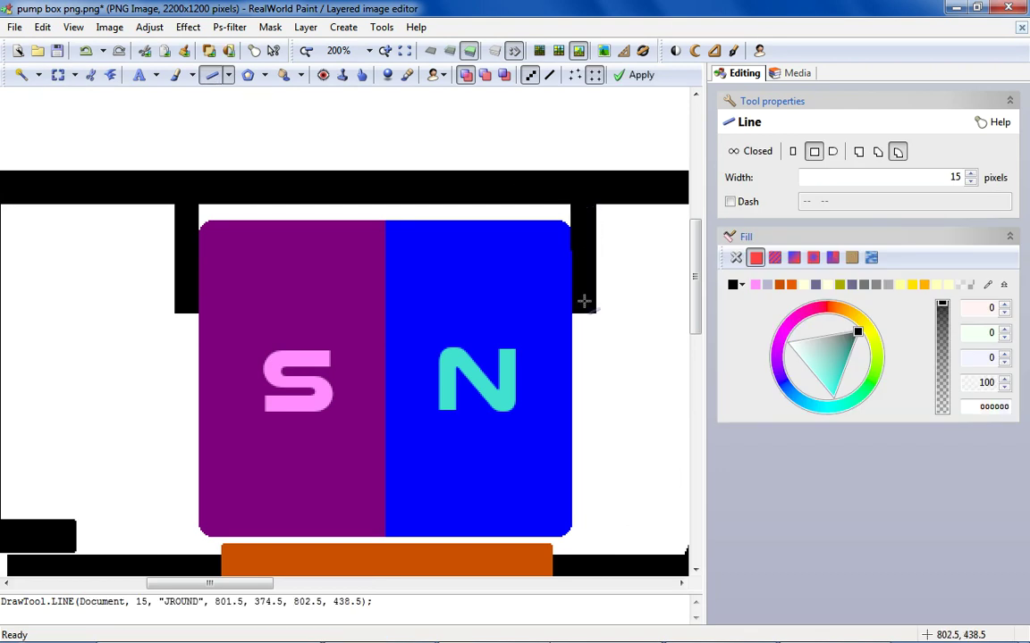
left_click(84, 51)
Copy the bracket left of the upper magnet with its piece of housing wall and paste it.
left_click(57, 75)
left_click_drag(105, 178, 202, 335)
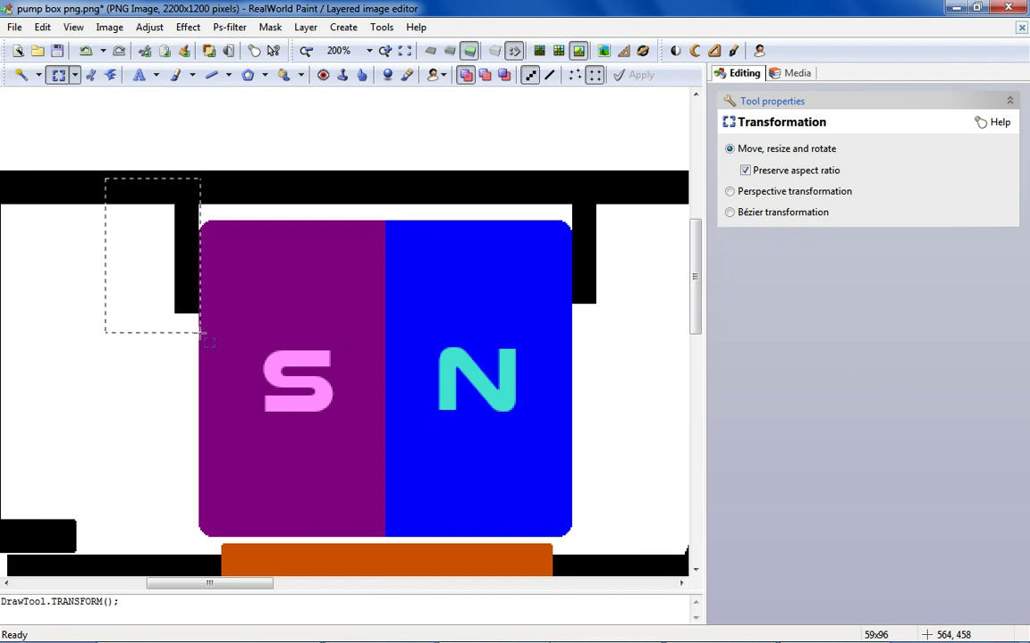
right_click(177, 270)
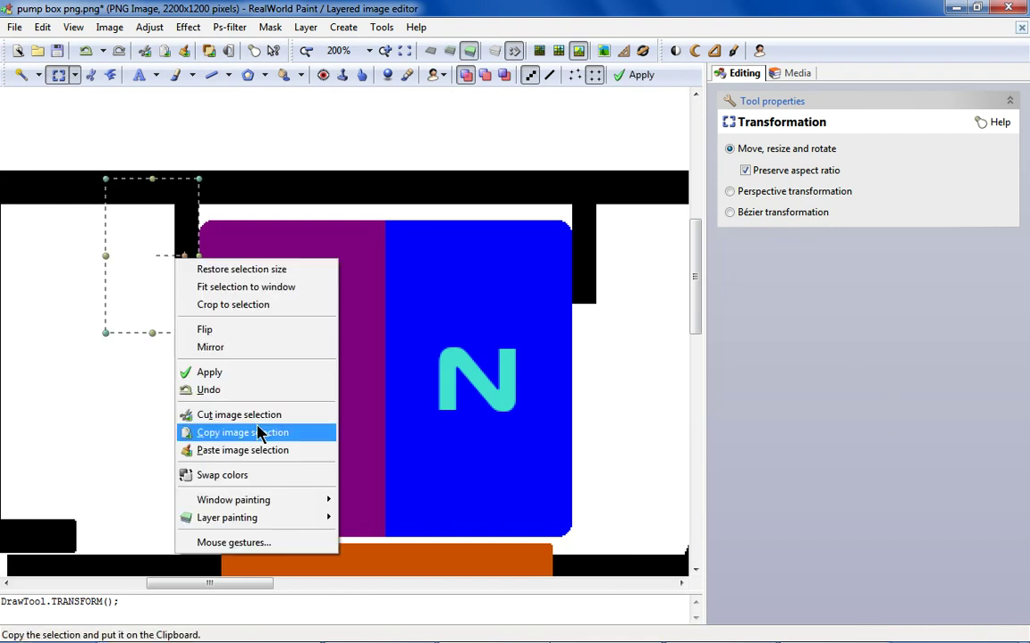
right_click(425, 279)
left_click(488, 458)
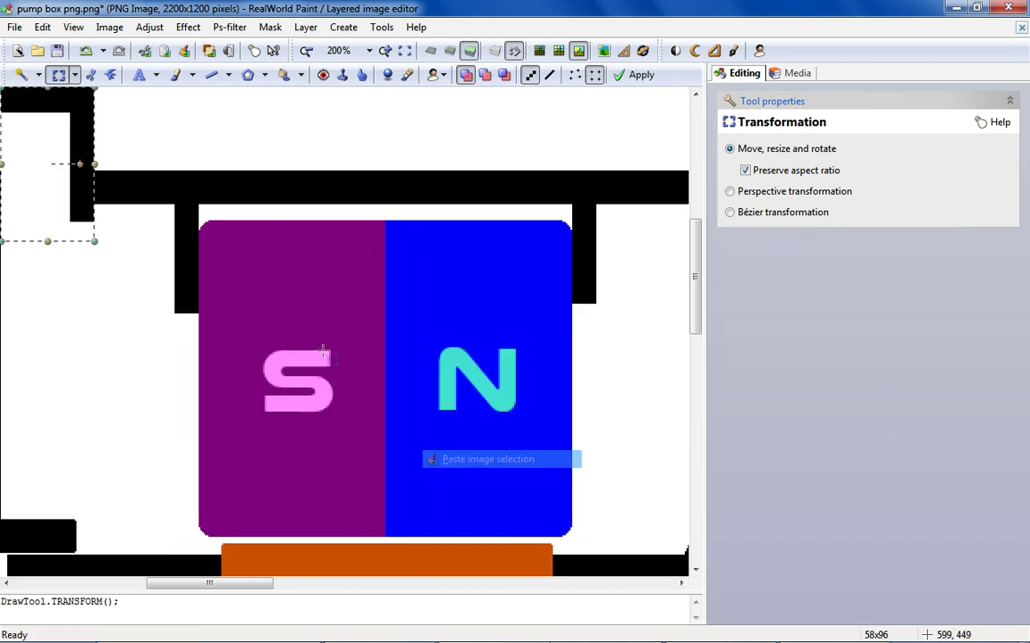
Mirror the pasted bracket and align it over the shorter bracket right of the upper magnet.
right_click(40, 172)
left_click(70, 239)
left_click_drag(70, 239, 423, 239)
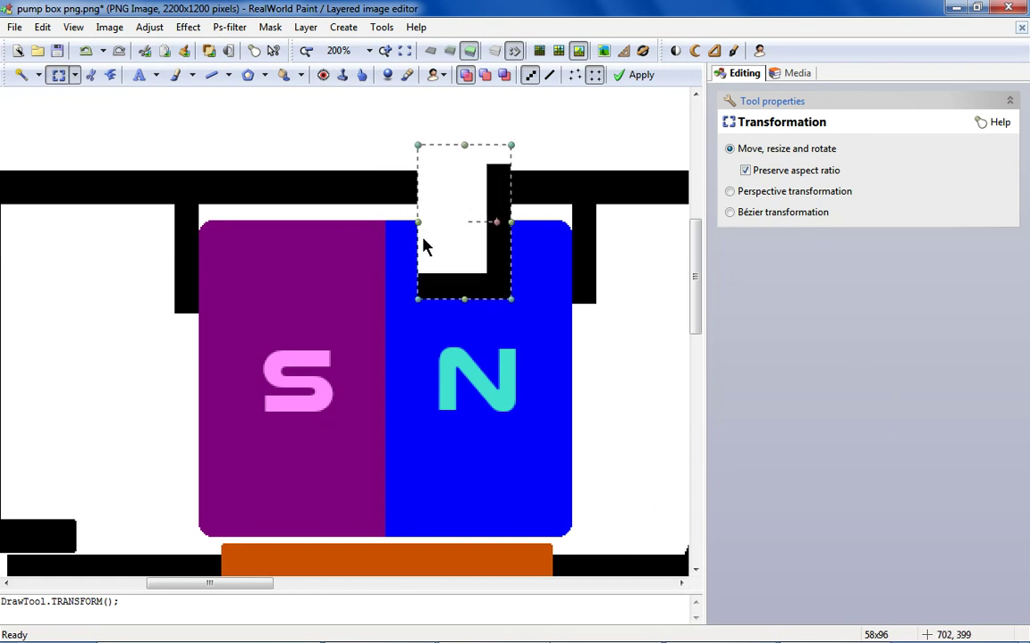
right_click(423, 238)
left_click(478, 328)
right_click(459, 269)
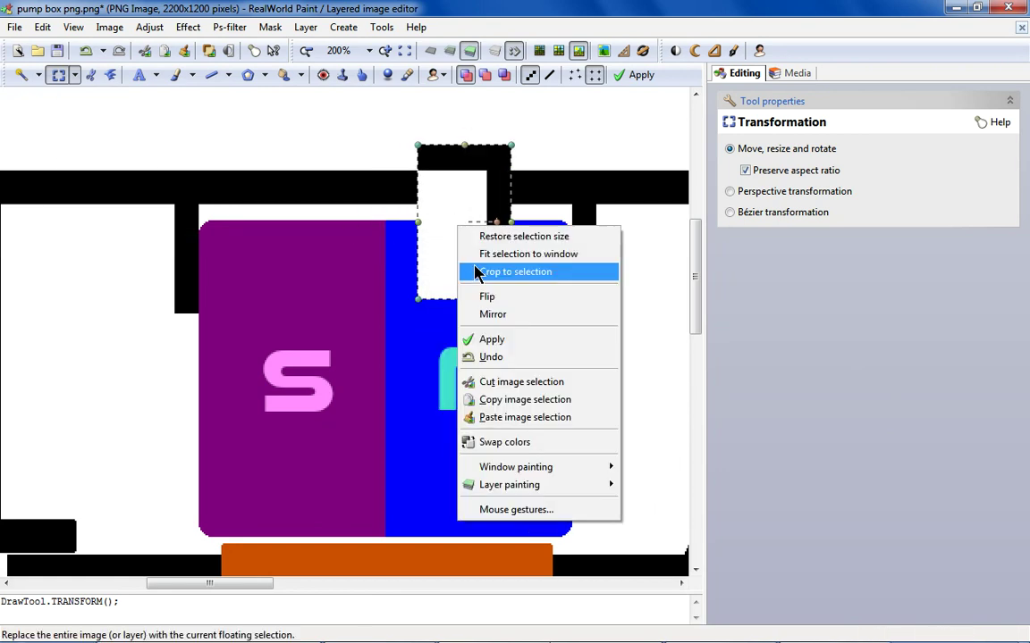
left_click(482, 314)
left_click_drag(481, 288, 612, 275)
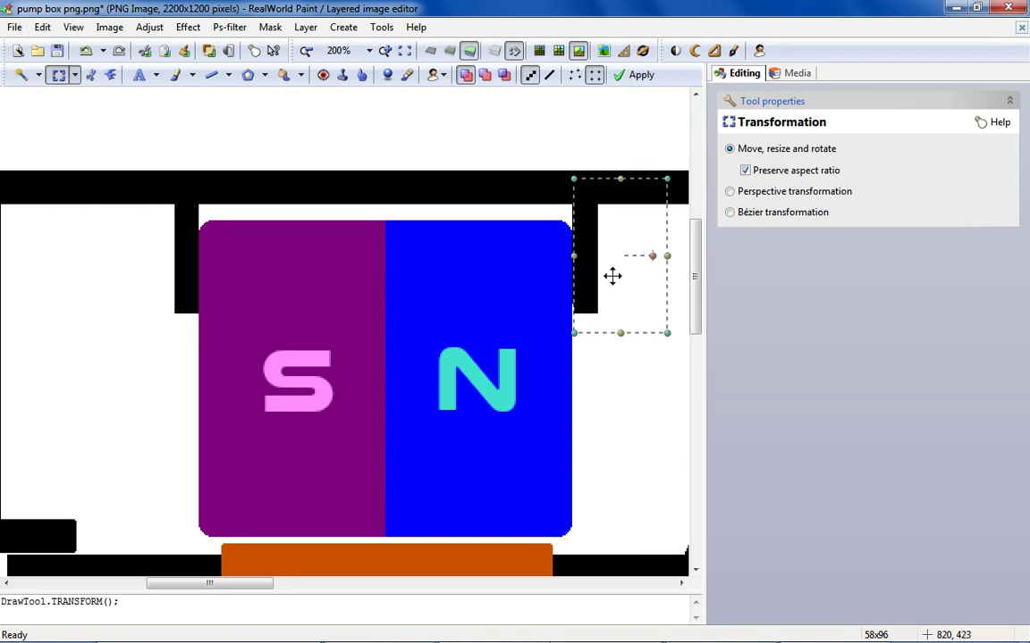
scroll(612, 276, "up", 3)
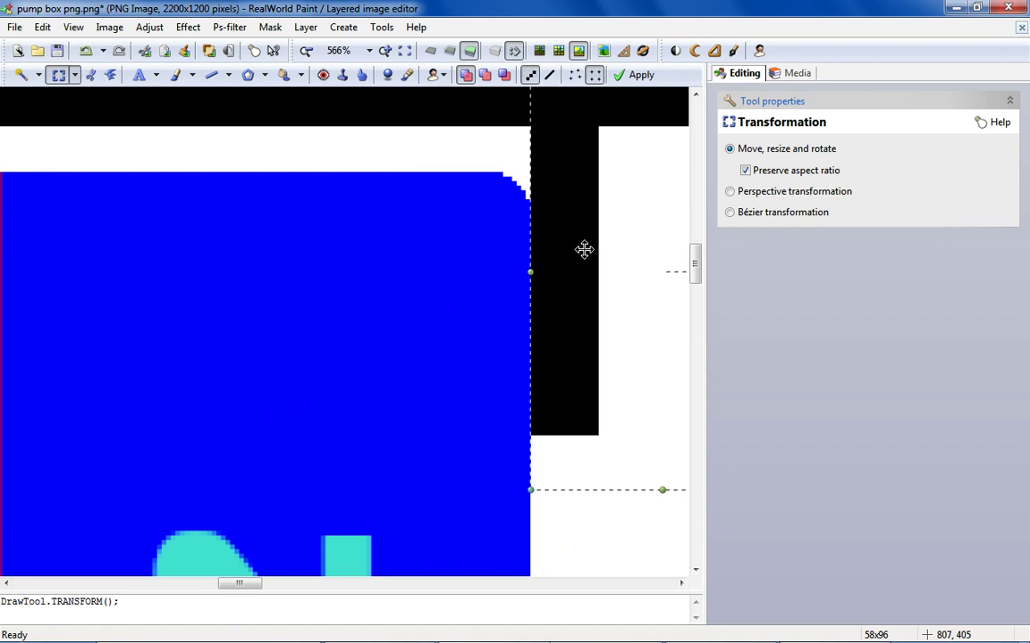
Copy the upper housing wall section containing both magnet brackets and paste it.
scroll(583, 250, "down", 6)
left_click_drag(339, 235, 493, 283)
right_click(445, 279)
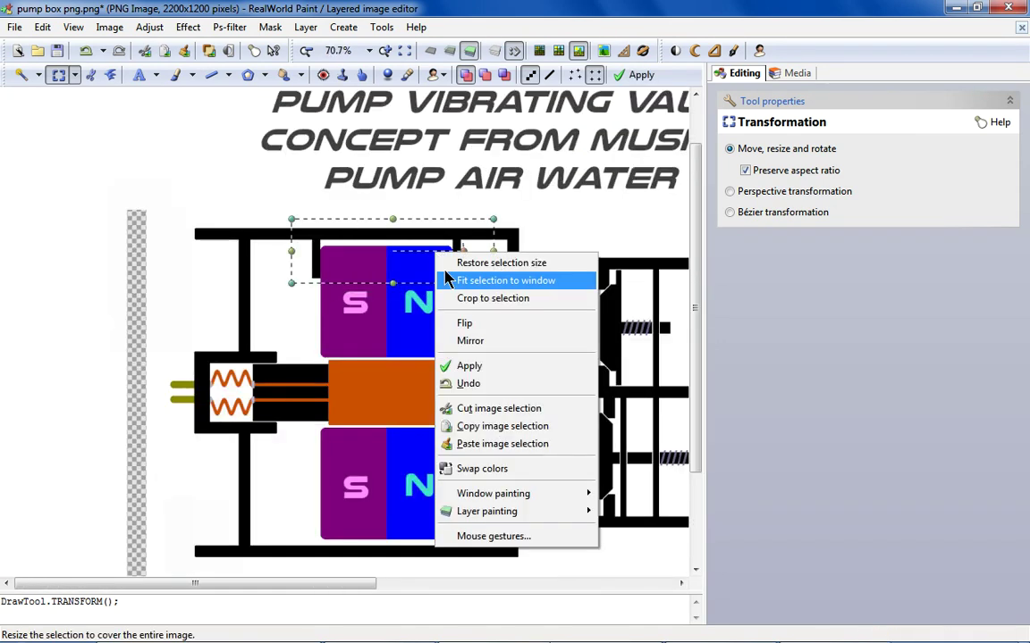
left_click(503, 426)
right_click(342, 456)
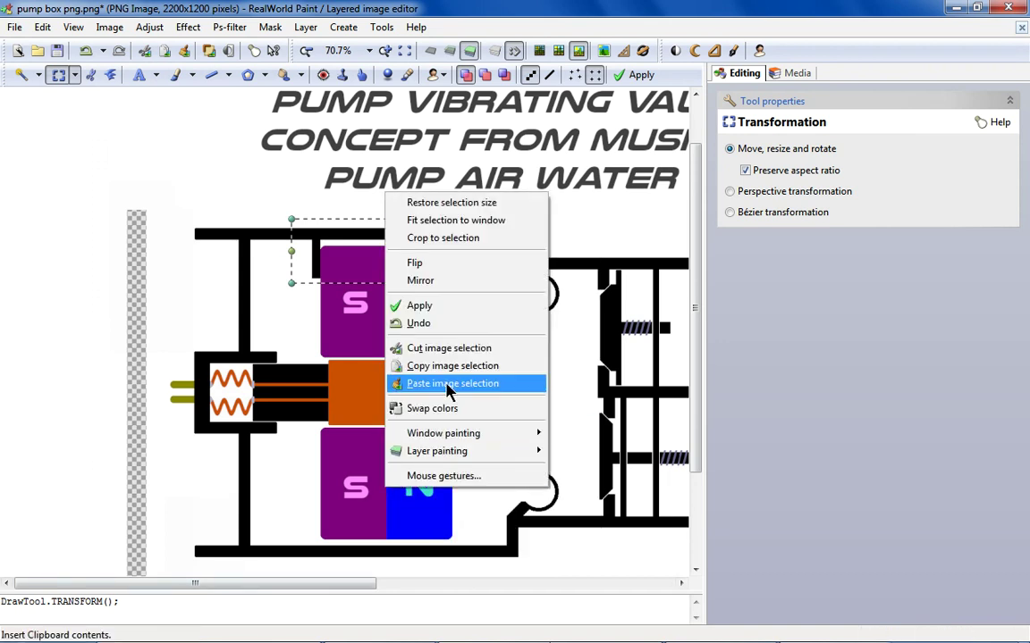
left_click(447, 385)
Flip the pasted brackets vertically and align them on the lower housing wall around the lower magnet.
left_click(165, 171)
left_click_drag(148, 126, 440, 542)
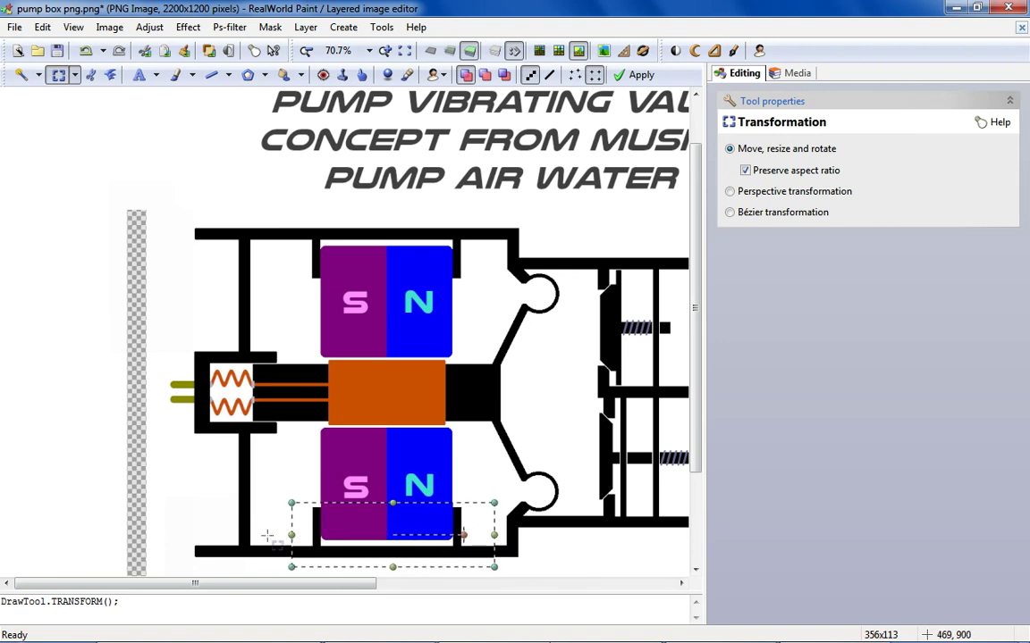
scroll(267, 534, "up", 5)
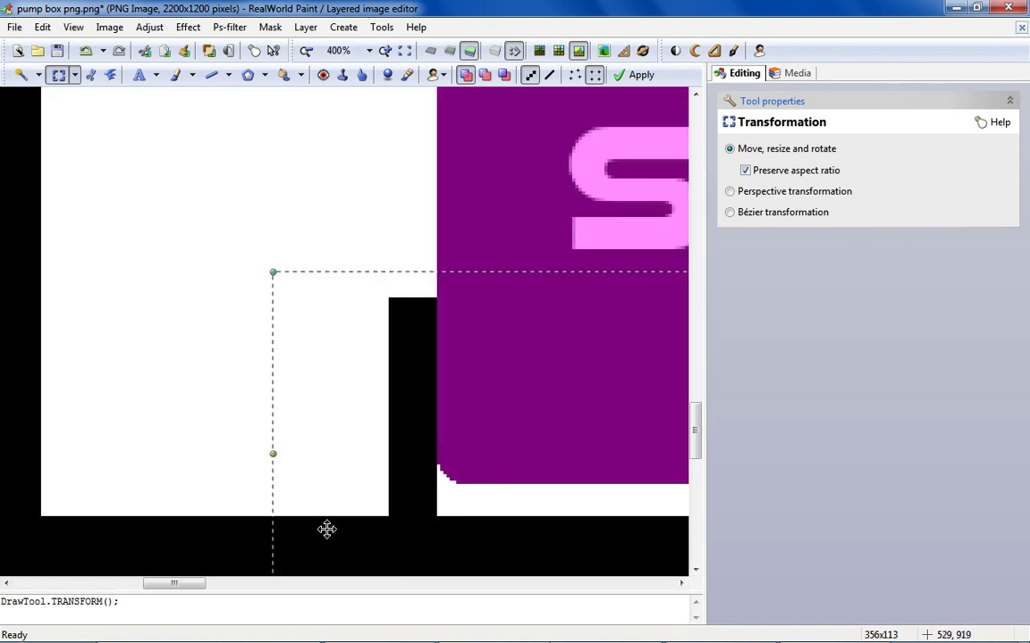
scroll(327, 529, "down", 4)
key("Return")
Flood fill the transparent strip left of the pump with white (FFFFFF).
left_click(283, 75)
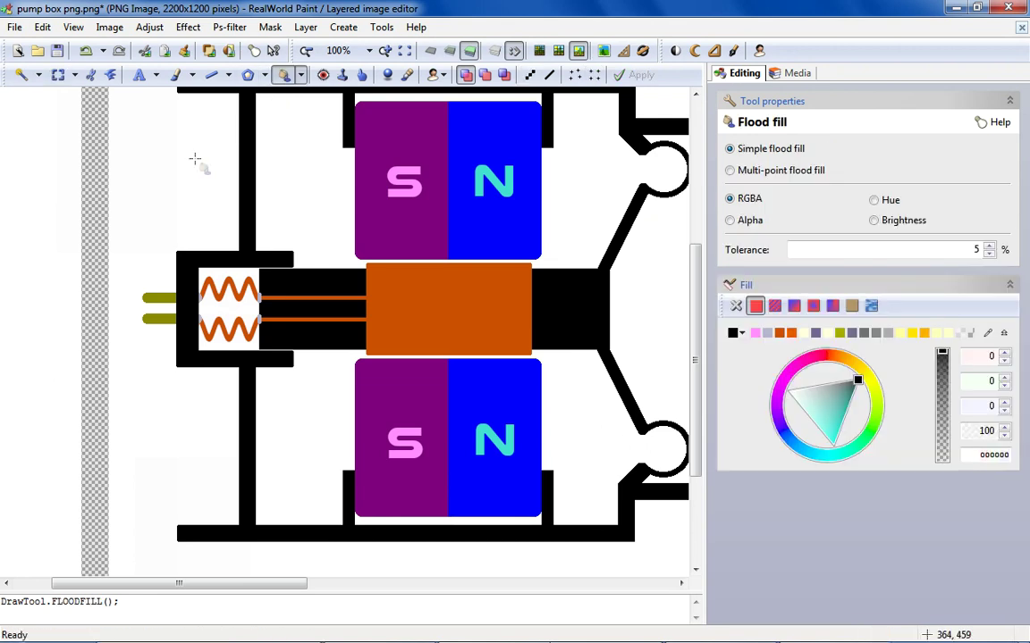
left_click(740, 334)
left_click(833, 458)
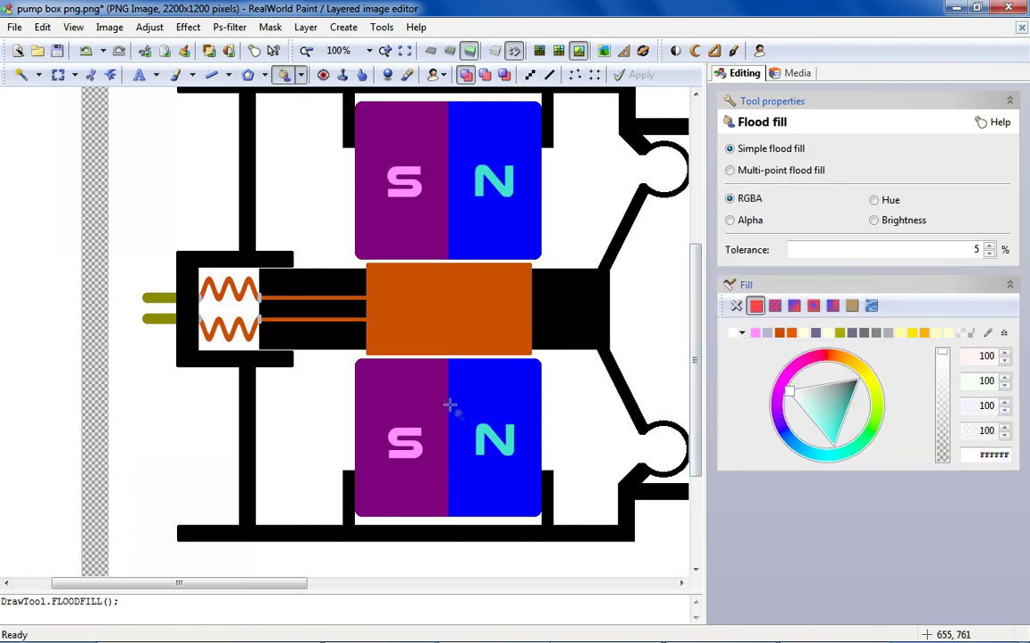
scroll(98, 383, "down", 3)
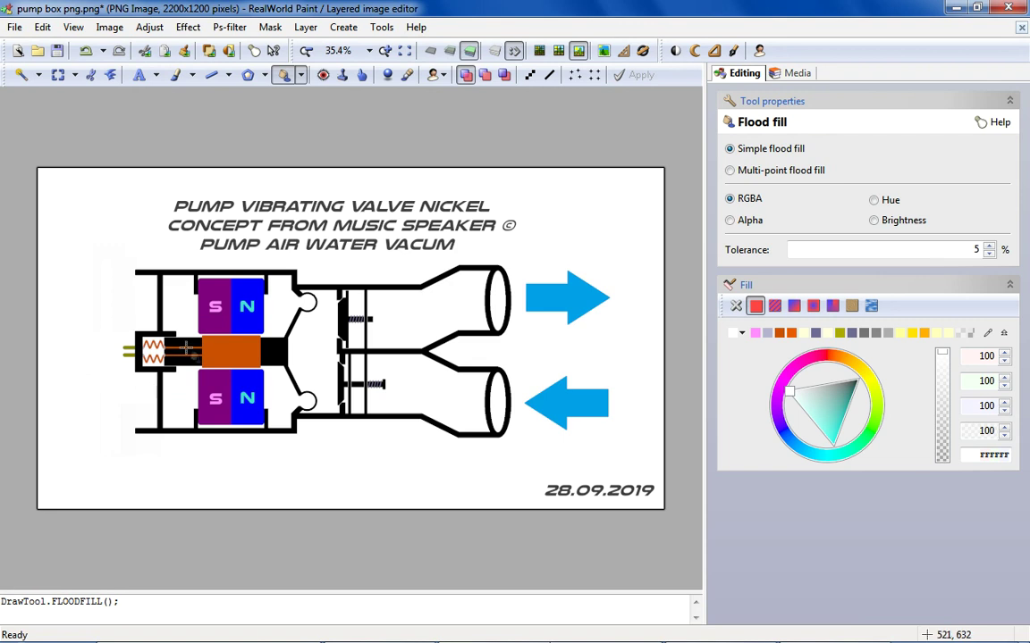
scroll(158, 276, "up", 3)
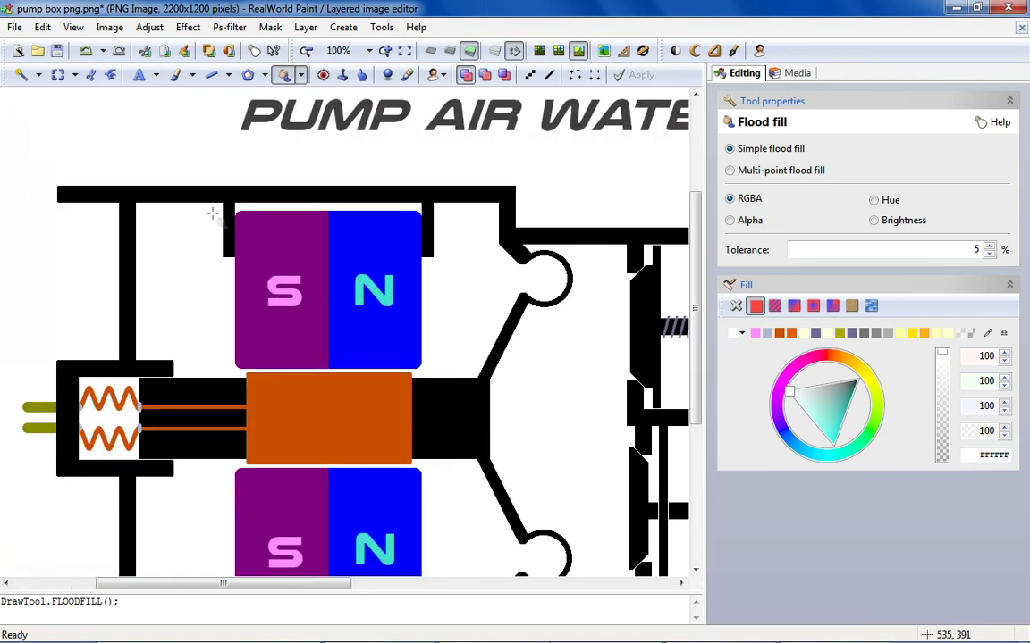
scroll(209, 218, "up", 1)
scroll(210, 218, "up", 1)
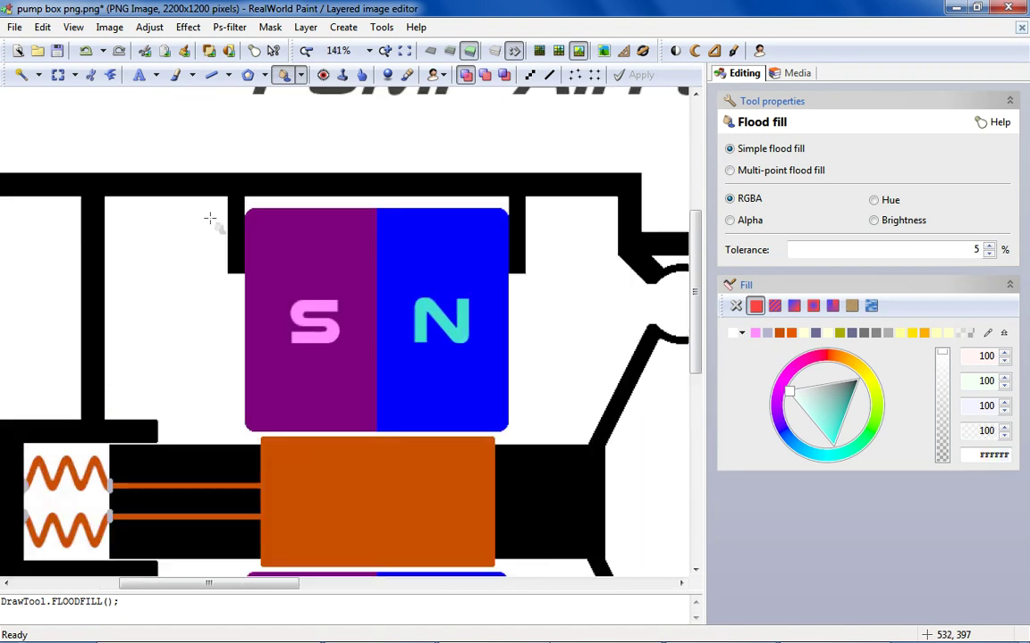
scroll(70, 166, "up", 3)
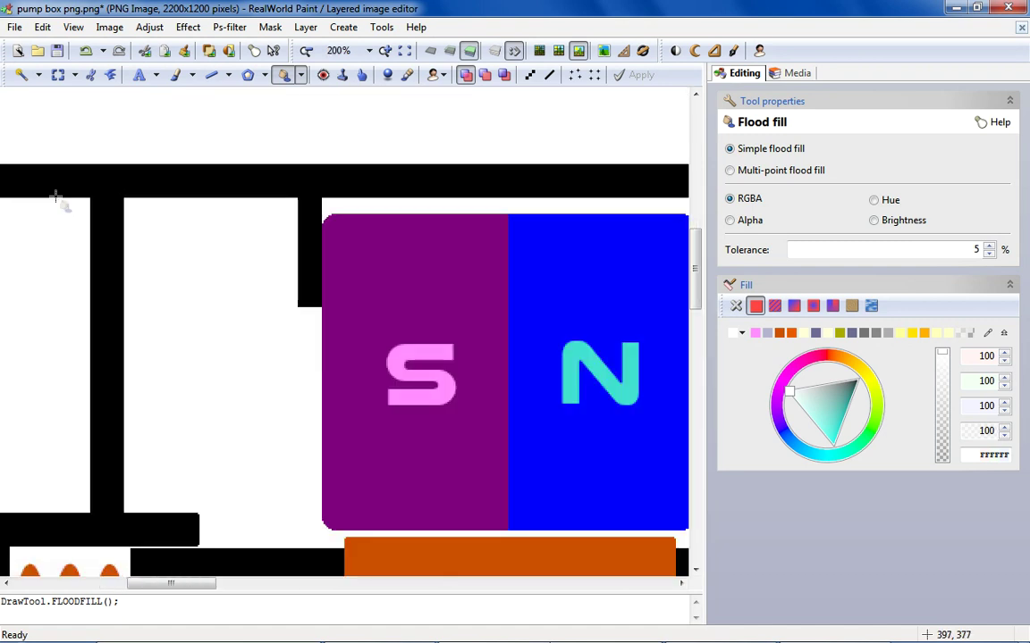
left_click(106, 177)
key("ctrl+z")
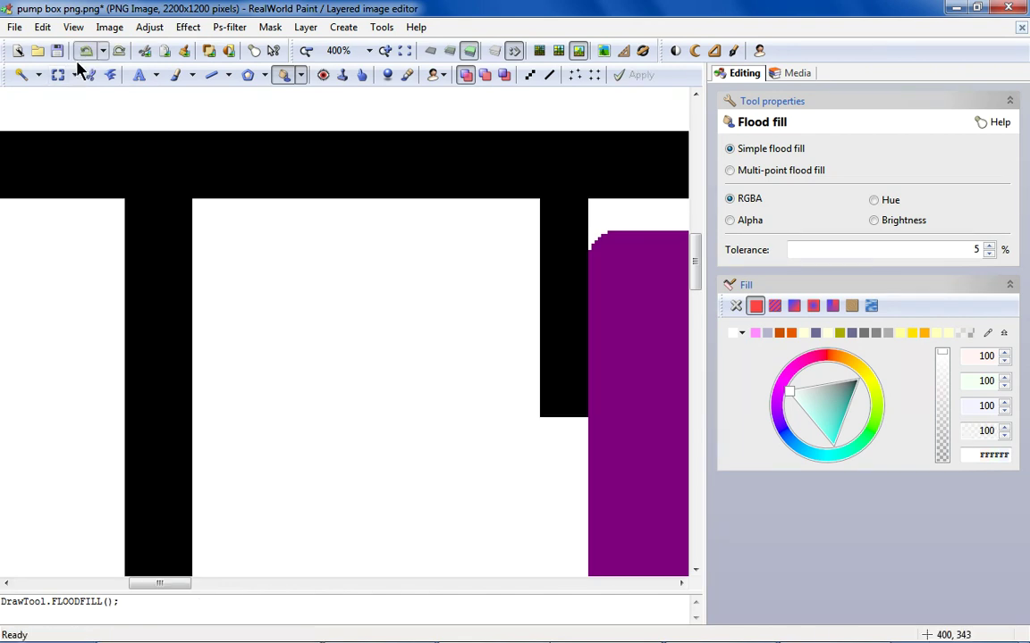
left_click(59, 74)
left_click_drag(87, 171, 356, 502)
scroll(238, 483, "down", 2)
scroll(219, 572, "down", 1)
scroll(211, 505, "down", 1)
left_click(166, 224)
scroll(179, 236, "up", 1)
left_click_drag(186, 247, 256, 514)
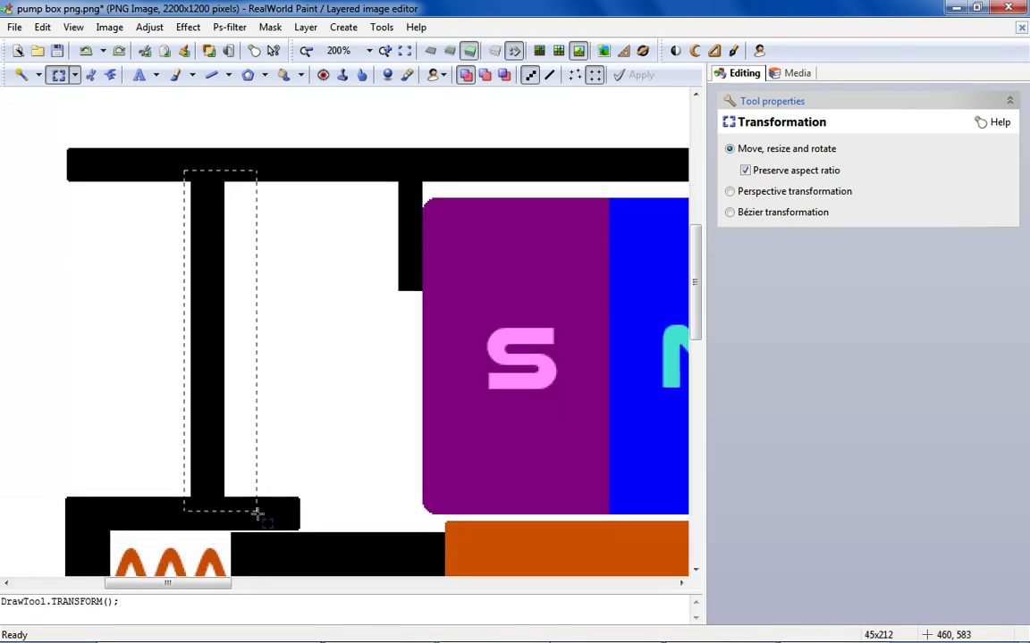
scroll(235, 501, "up", 3)
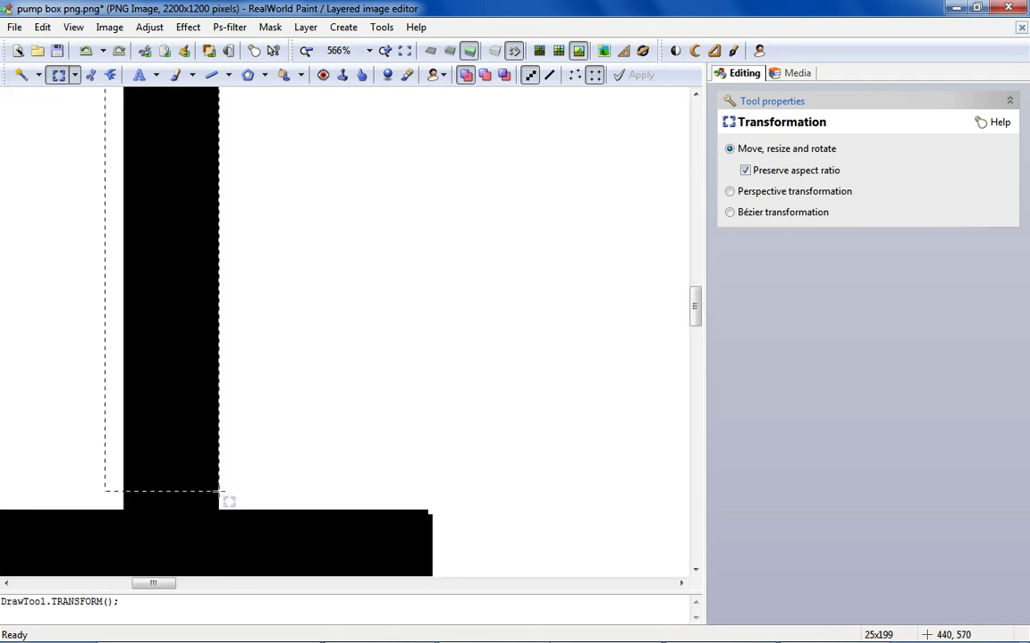
right_click(220, 499)
left_click(223, 305)
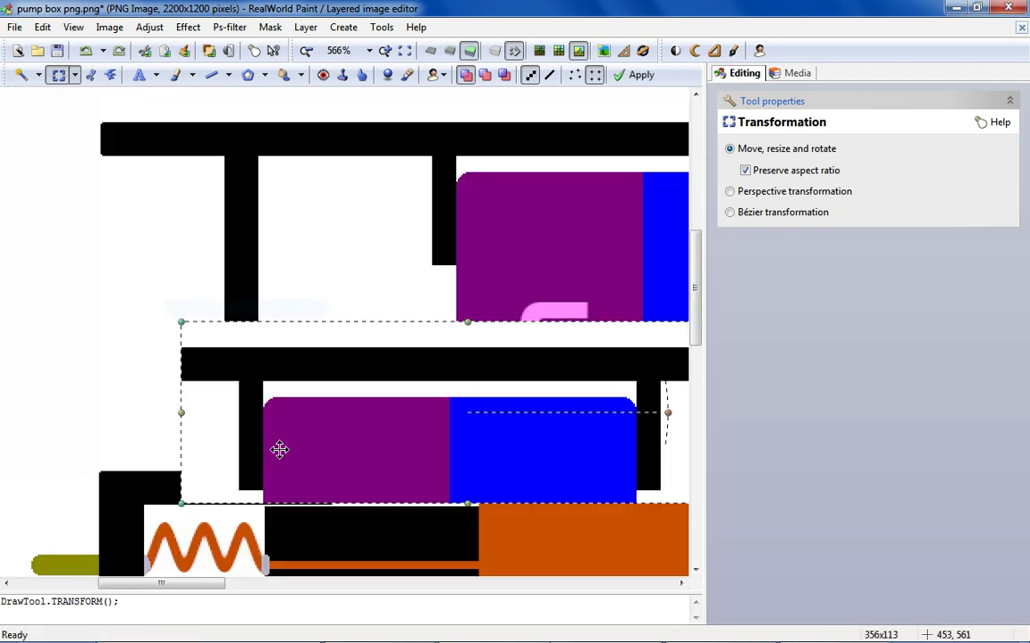
left_click(86, 50)
right_click(266, 206)
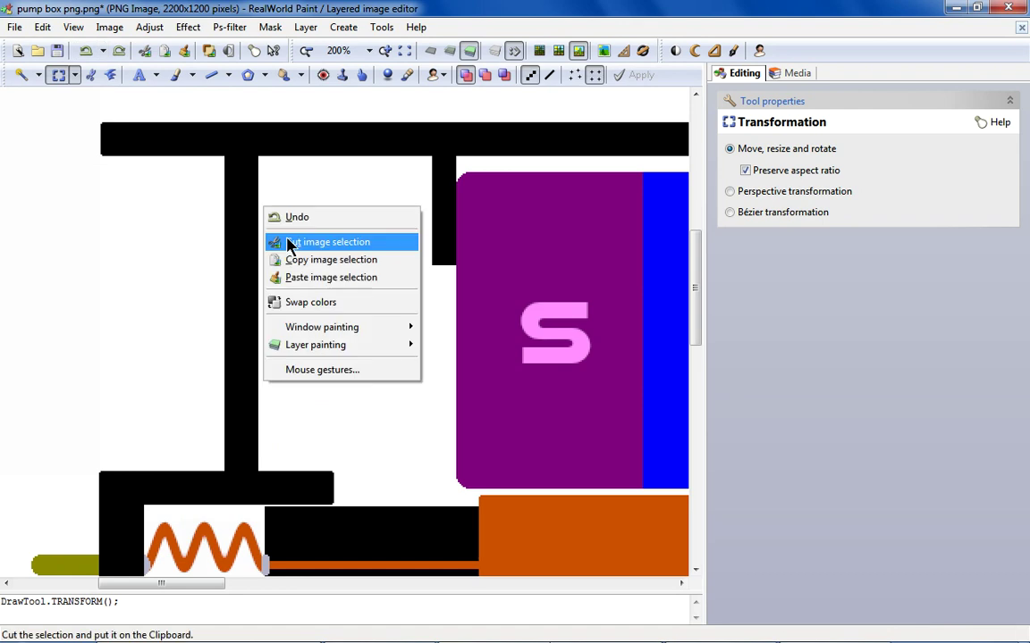
left_click(285, 277)
left_click(86, 50)
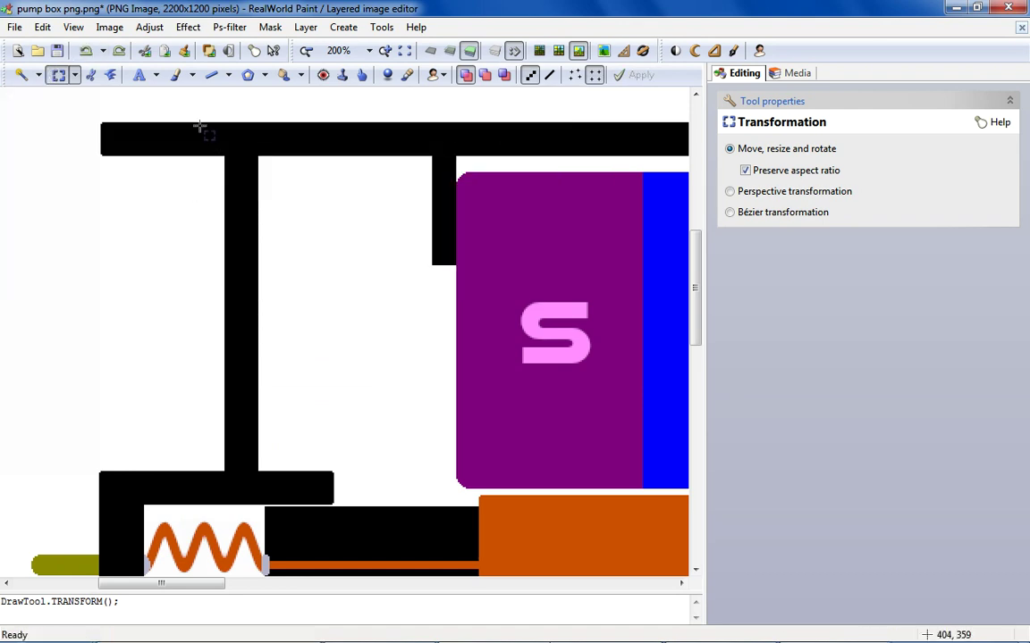
Select and copy an area of about 41x206 pixels containing the upper vertical wall left of the upper magnet.
left_click_drag(195, 148, 258, 472)
scroll(259, 472, "up", 4)
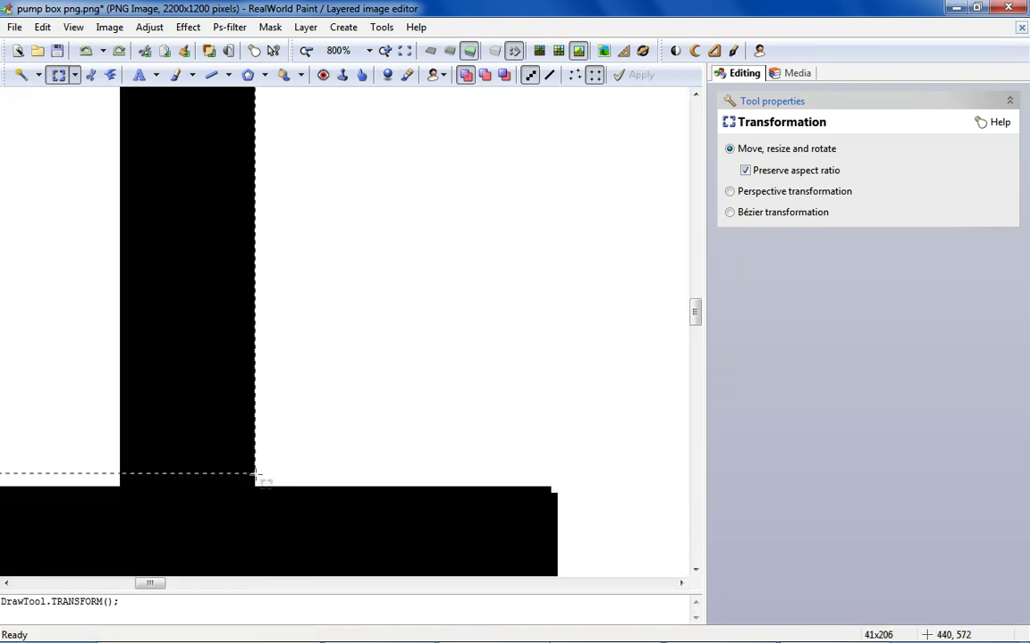
right_click(165, 293)
left_click(268, 506)
scroll(259, 496, "down", 5)
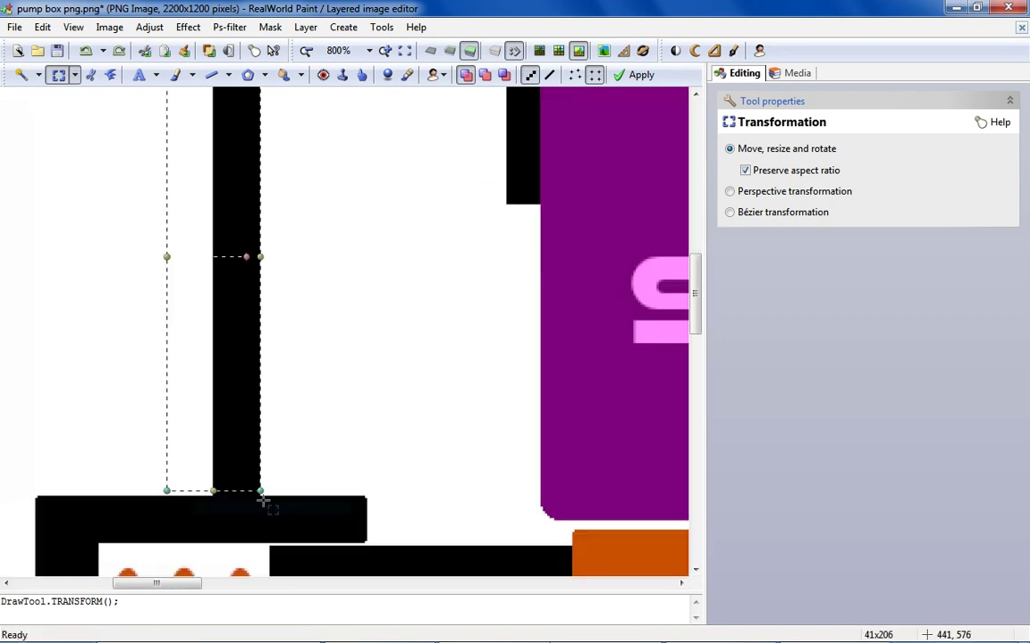
Paste the copied wall strip and align it over the shorter bracket left of the upper magnet.
scroll(468, 246, "up", 4)
right_click(329, 267)
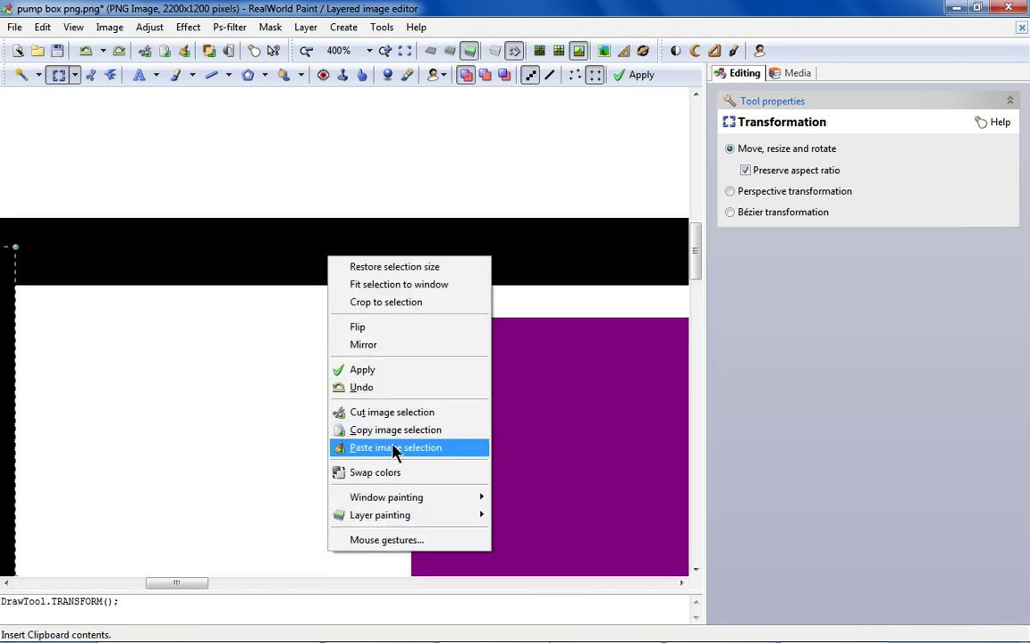
left_click(393, 448)
left_click_drag(85, 132, 366, 284)
scroll(354, 322, "up", 1)
scroll(366, 284, "down", 6)
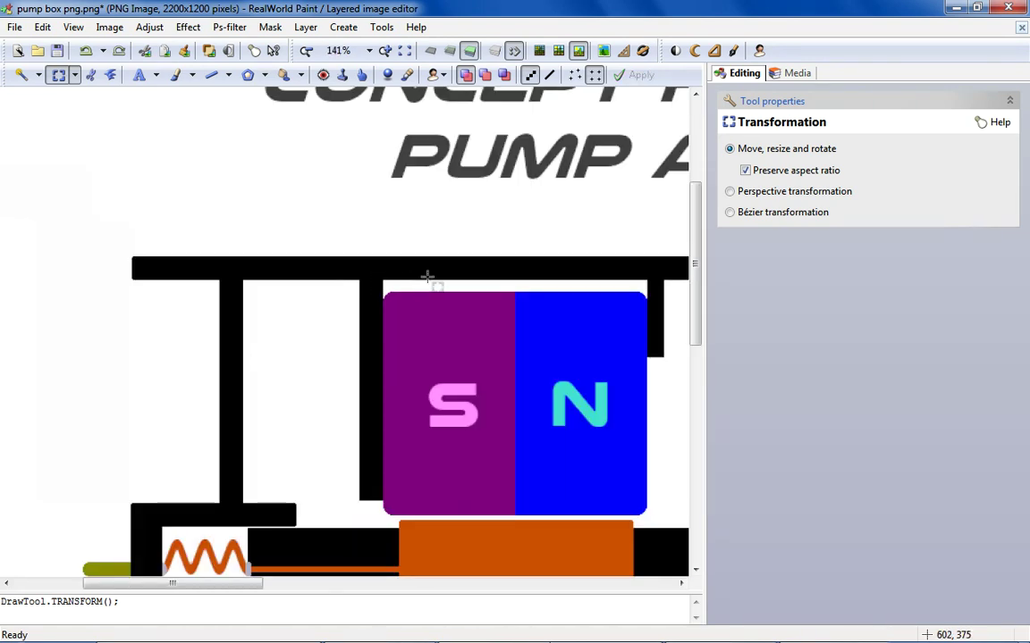
Paste another copy of the wall strip, move it right of the upper magnet and mirror it horizontally.
scroll(468, 311, "up", 1)
scroll(469, 311, "up", 1)
right_click(438, 277)
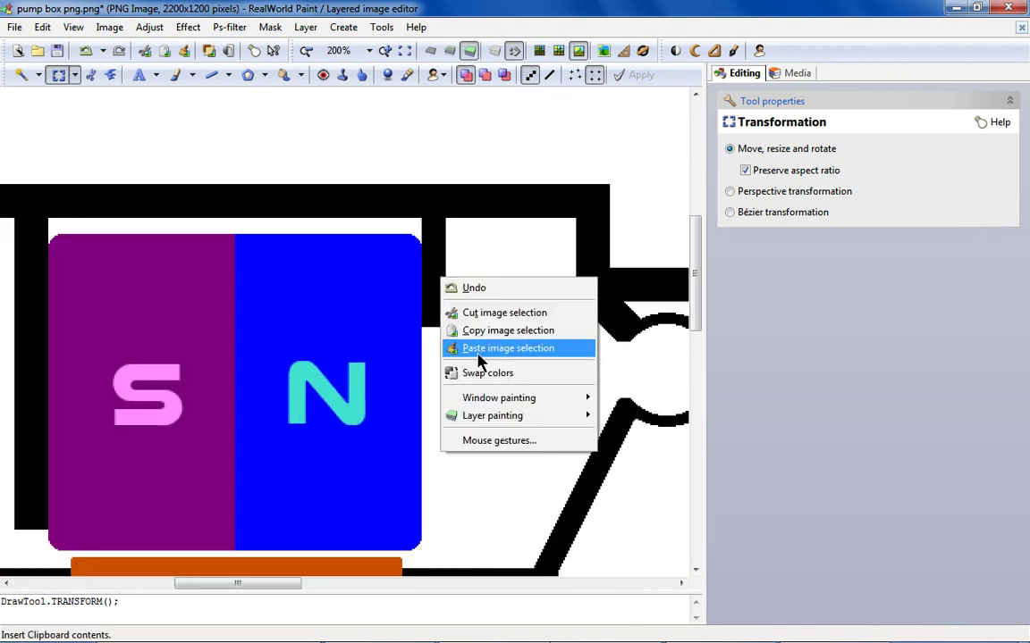
left_click(514, 347)
right_click(48, 160)
left_click(71, 229)
left_click_drag(72, 229, 473, 258)
right_click(473, 257)
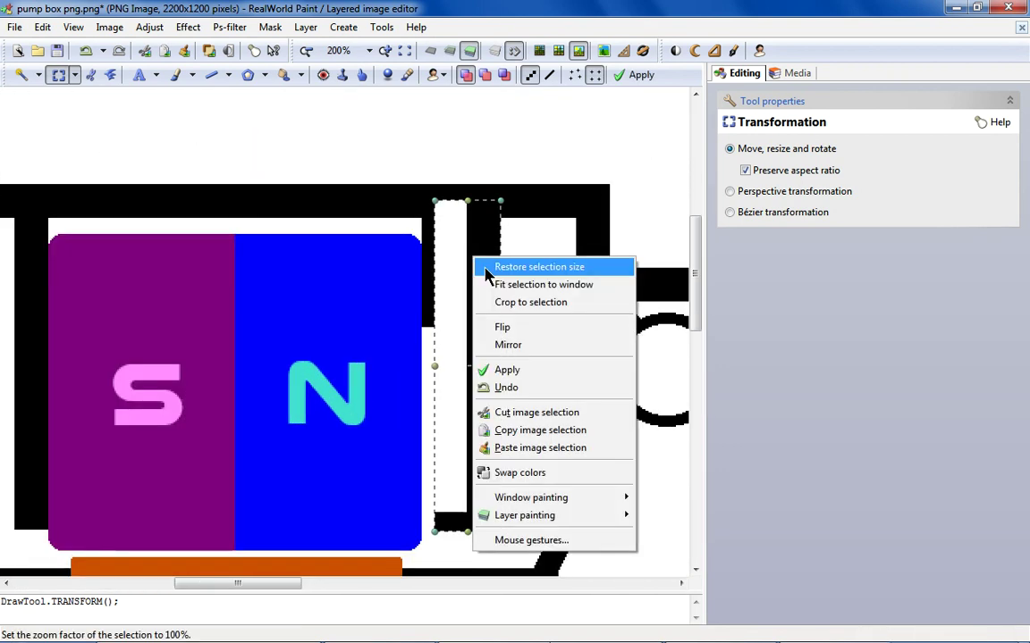
left_click(500, 327)
right_click(471, 266)
left_click(504, 354)
Align the mirrored strip over the shorter bracket right of the upper magnet and apply it.
left_click_drag(467, 281, 432, 261)
scroll(454, 222, "up", 2)
scroll(432, 262, "down", 1)
scroll(273, 287, "down", 4)
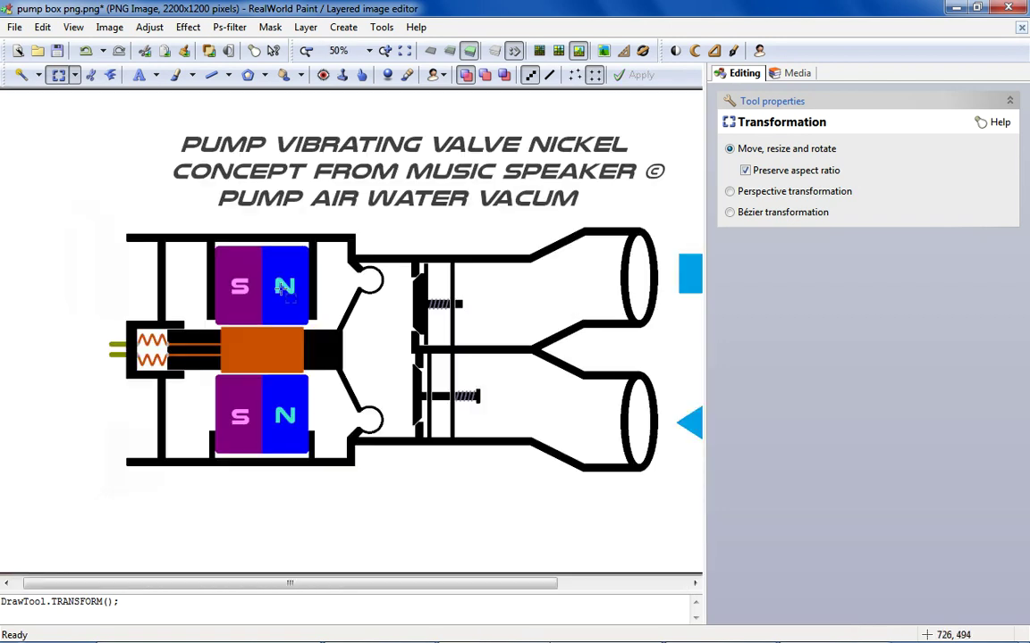
Paste another copy of the wall strip for the lower magnet and flip it vertically.
scroll(209, 415, "up", 3)
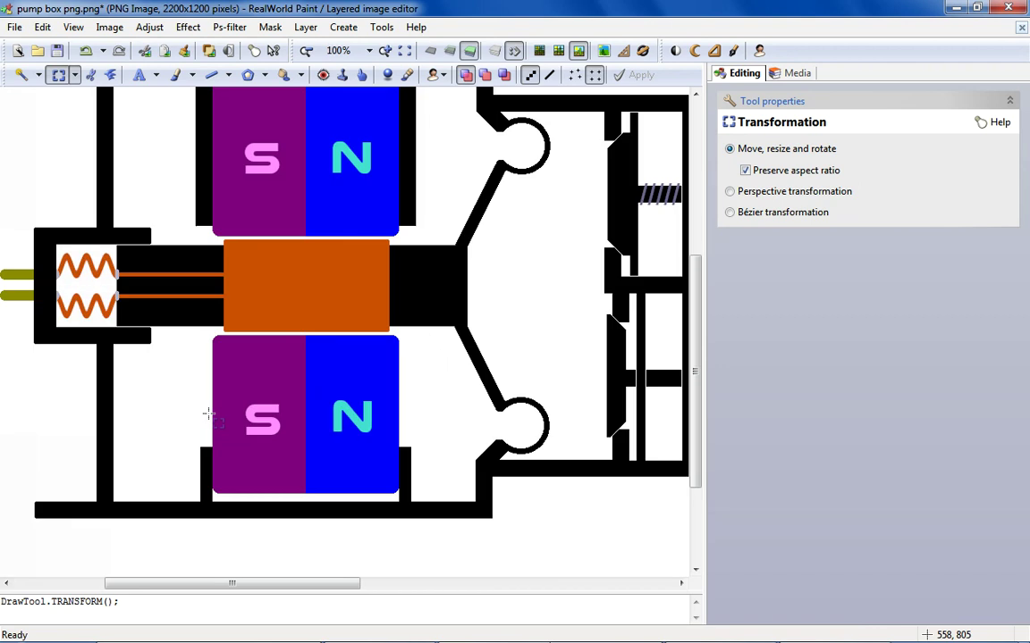
right_click(170, 389)
left_click(278, 461)
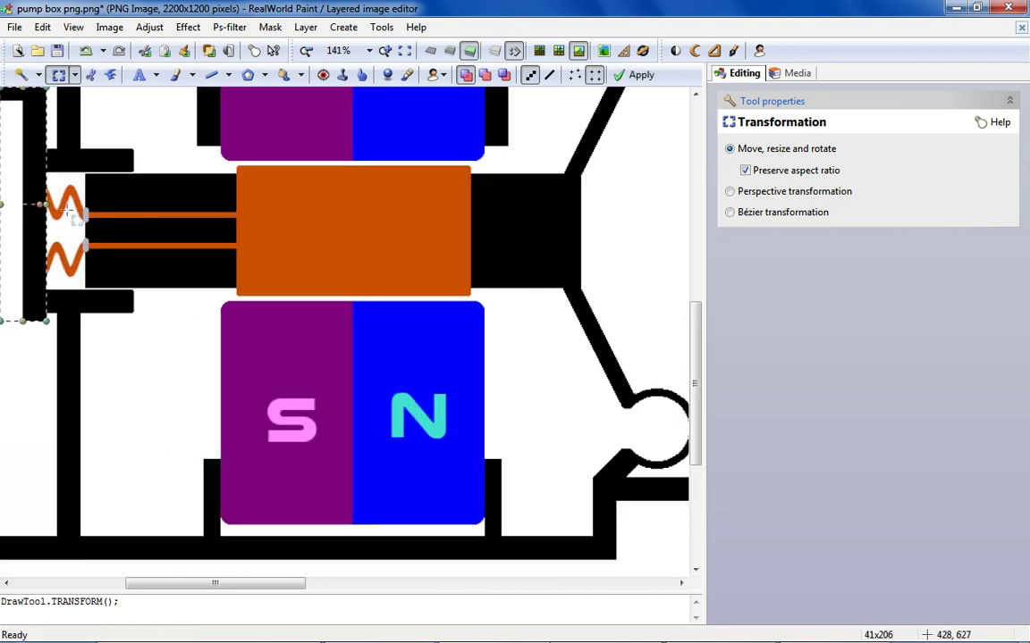
right_click(27, 162)
left_click(58, 230)
Align the flipped strip over the shorter bracket left of the lower magnet and apply it.
left_click_drag(36, 178, 169, 349)
scroll(169, 348, "up", 2)
left_click_drag(174, 474, 215, 443)
scroll(216, 536, "down", 3)
scroll(283, 264, "up", 4)
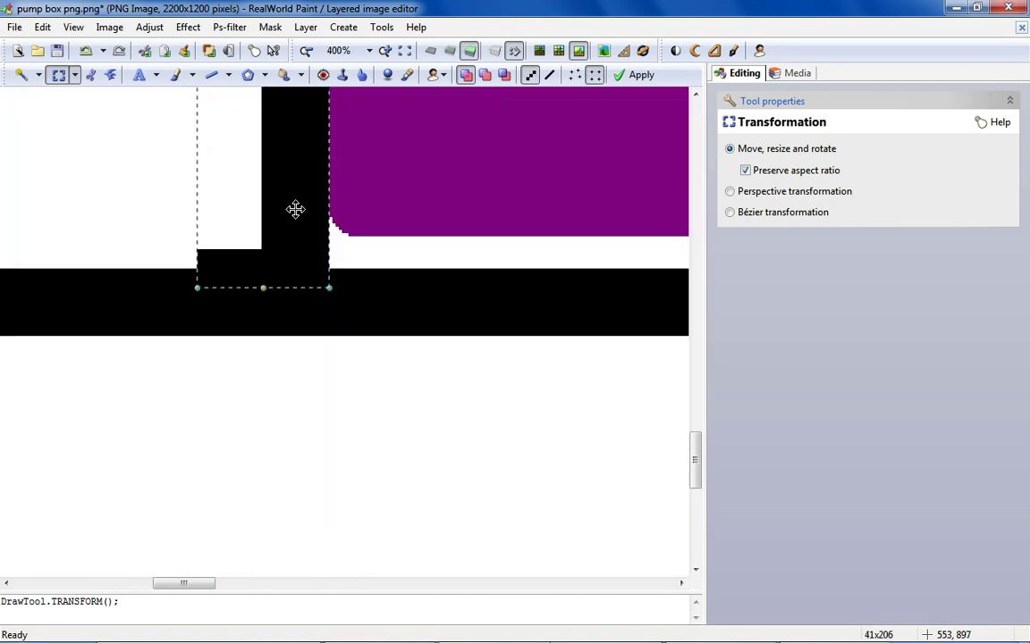
scroll(295, 209, "up", 1)
left_click_drag(281, 234, 287, 234)
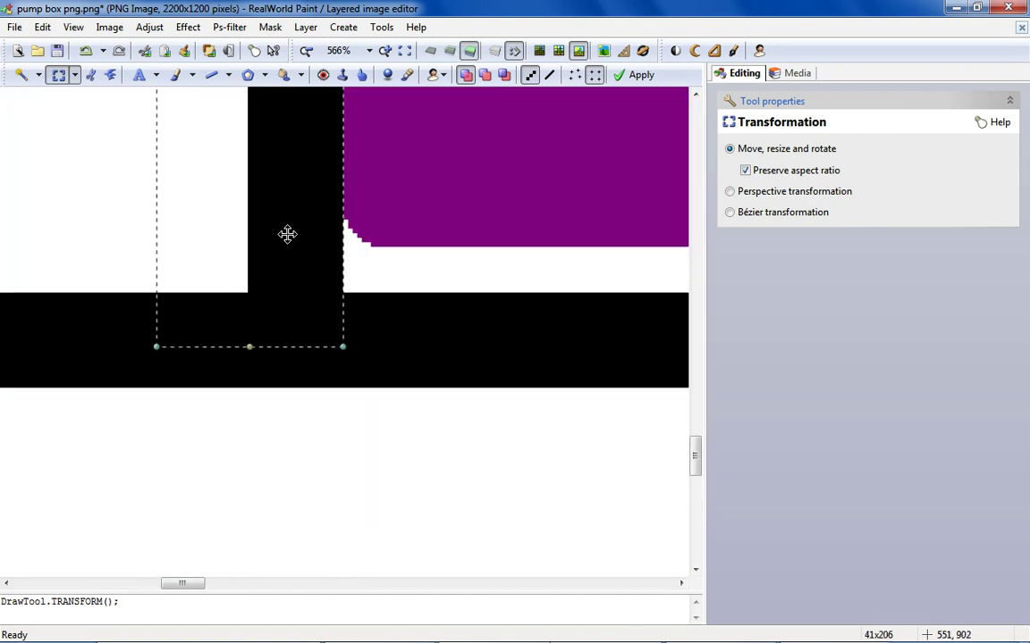
scroll(380, 178, "down", 6)
Paste one more wall strip, then flip and mirror it for the right side of the lower magnet.
scroll(395, 379, "up", 2)
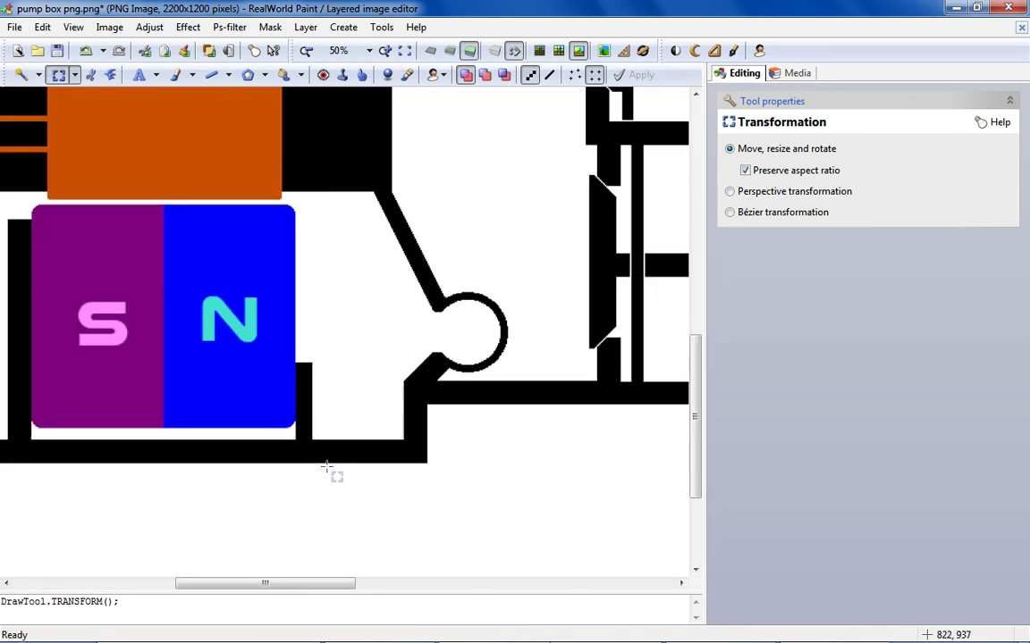
right_click(298, 342)
left_click(331, 399)
right_click(36, 172)
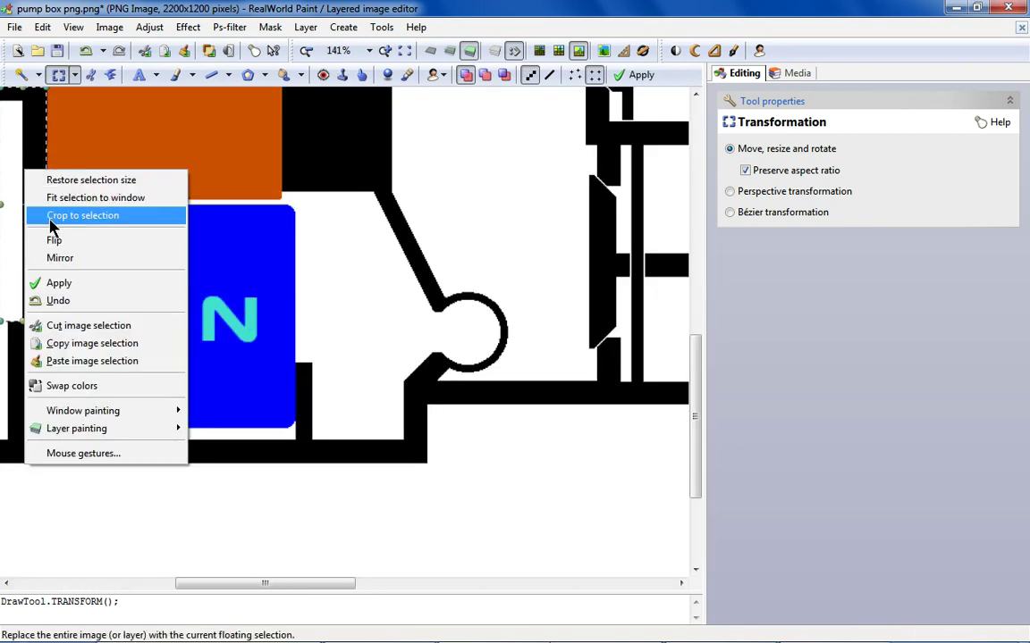
left_click(54, 237)
right_click(4, 142)
left_click(56, 234)
Align the flipped and mirrored strip over the shorter bracket right of the lower magnet and apply it.
left_click_drag(19, 255, 338, 356)
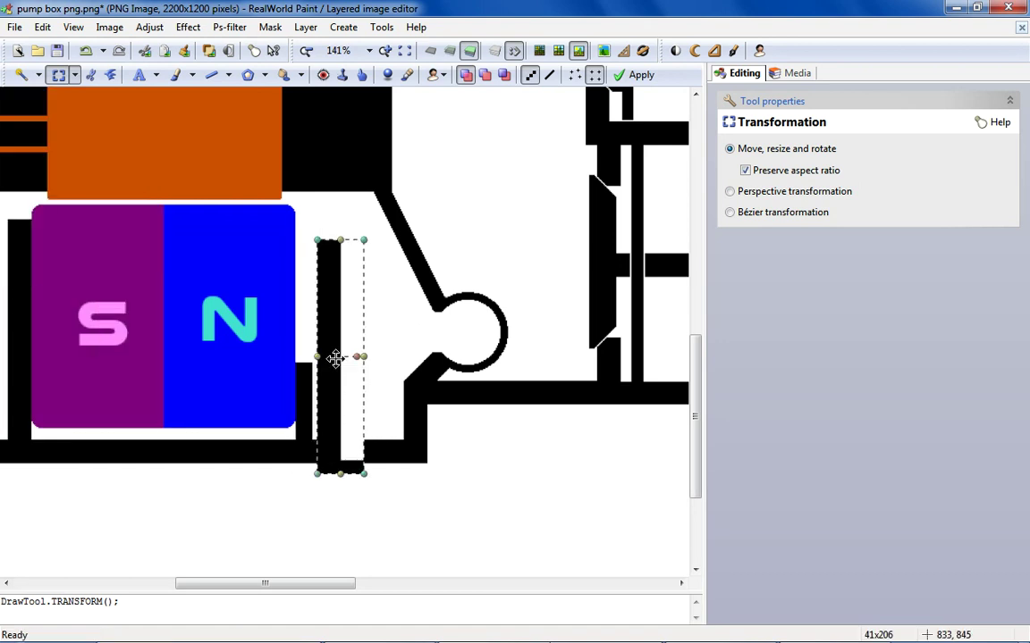
scroll(337, 355, "up", 1)
scroll(315, 340, "up", 3)
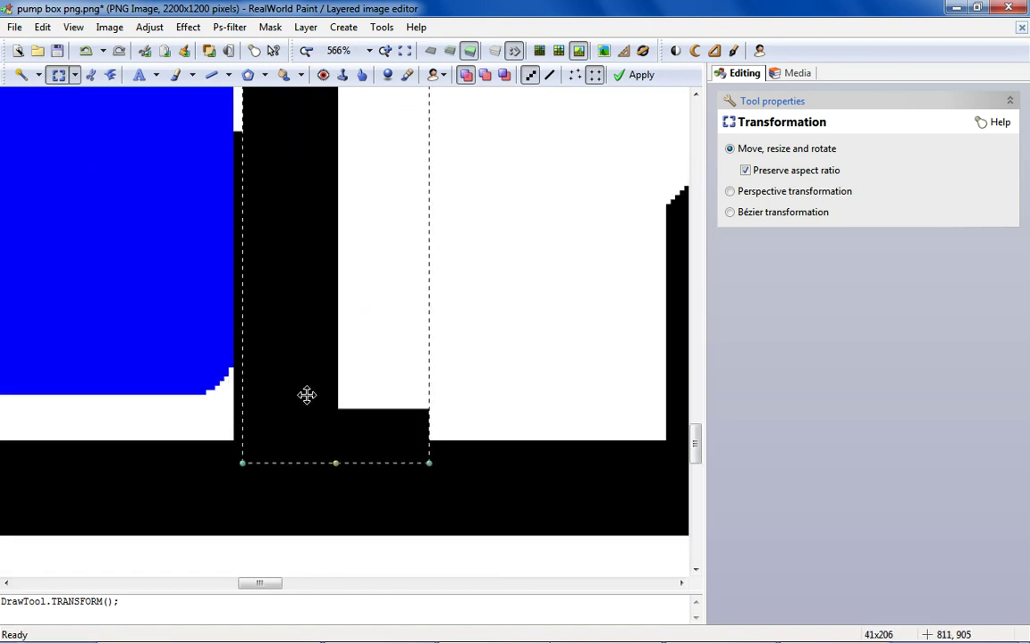
left_click_drag(297, 392, 299, 425)
scroll(298, 420, "down", 2)
key("Return")
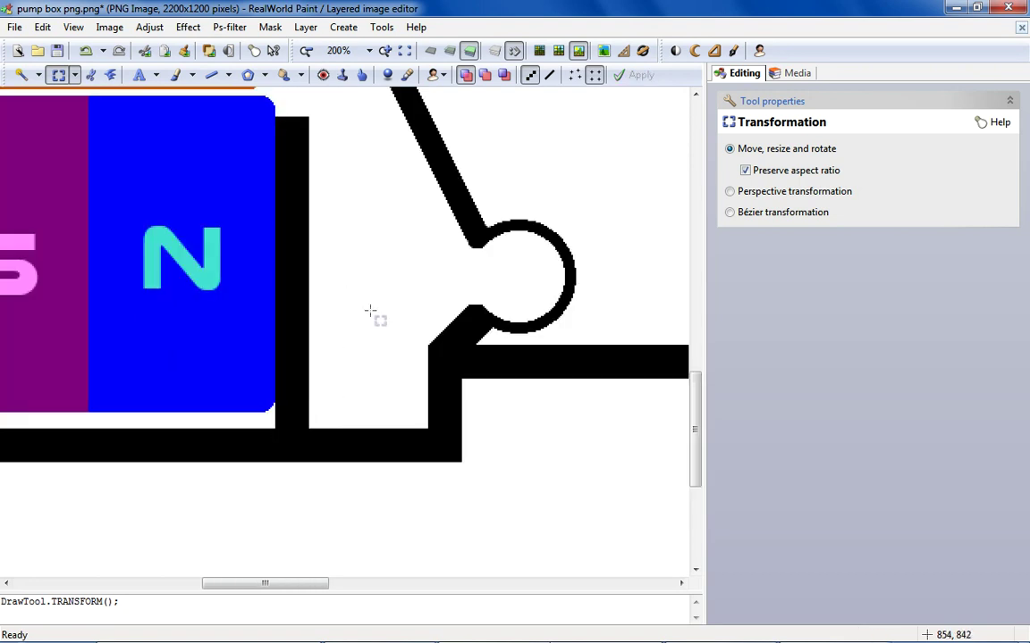
Try to lengthen the upper arm of the coil spring housing with a pasted copy of its end section, and undo it.
scroll(370, 311, "down", 3)
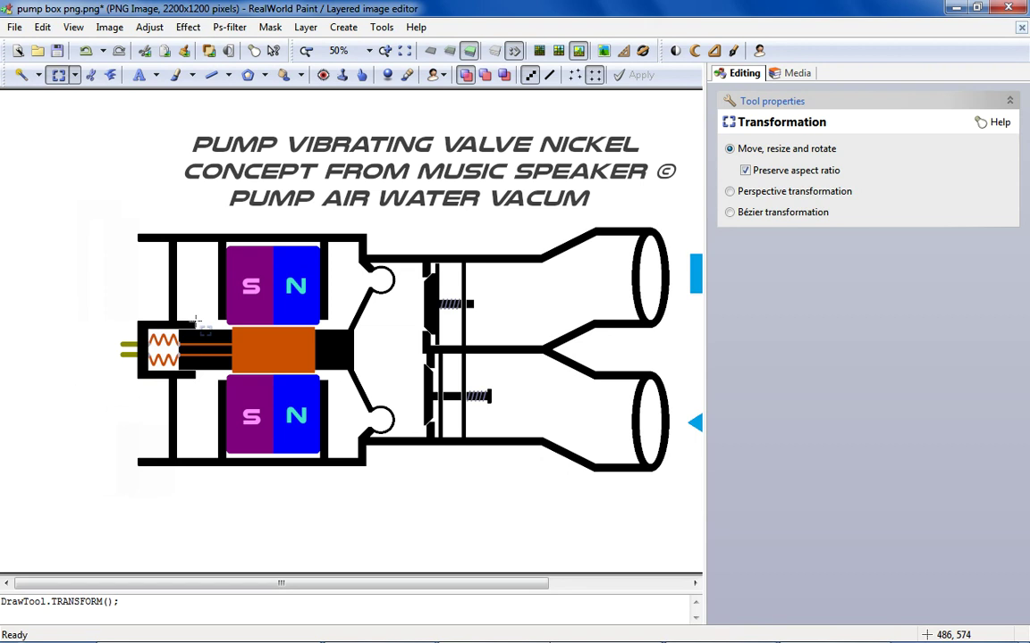
scroll(188, 311, "up", 1)
scroll(188, 311, "up", 4)
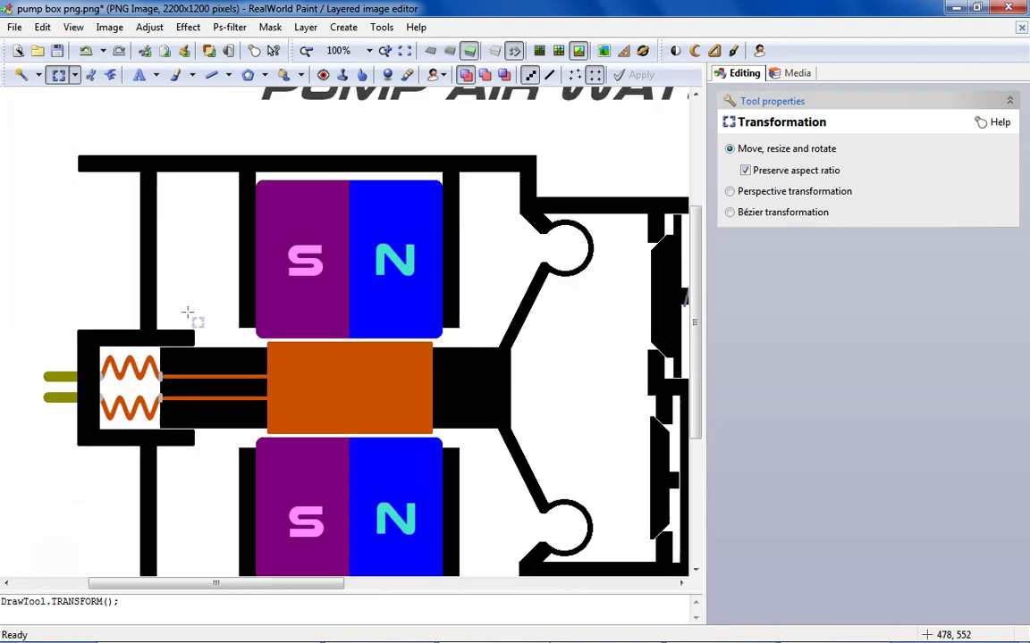
left_click_drag(125, 350, 199, 409)
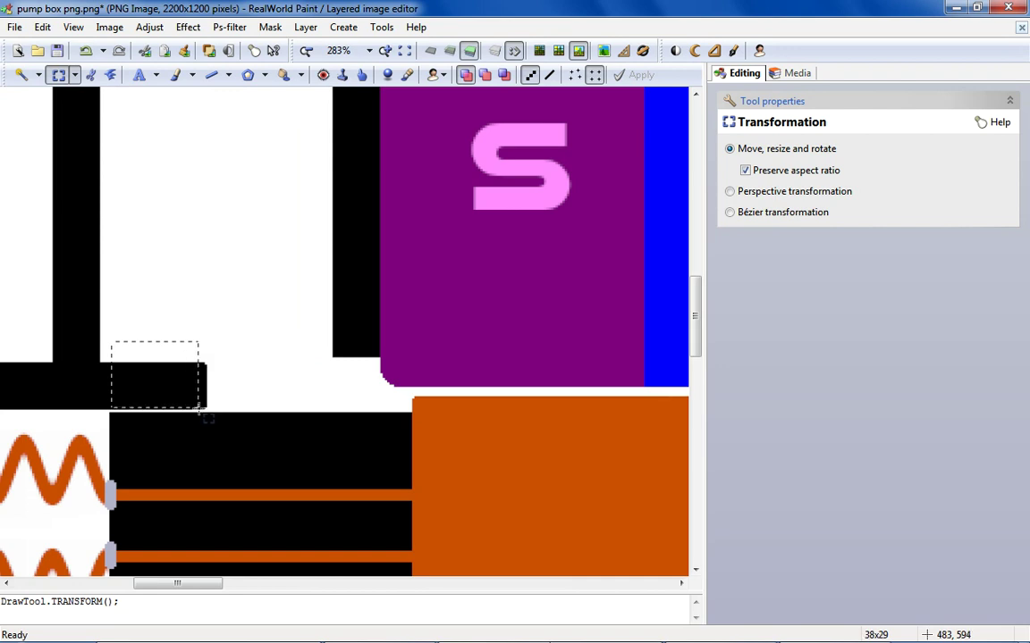
right_click(184, 384)
left_click(247, 266)
right_click(246, 328)
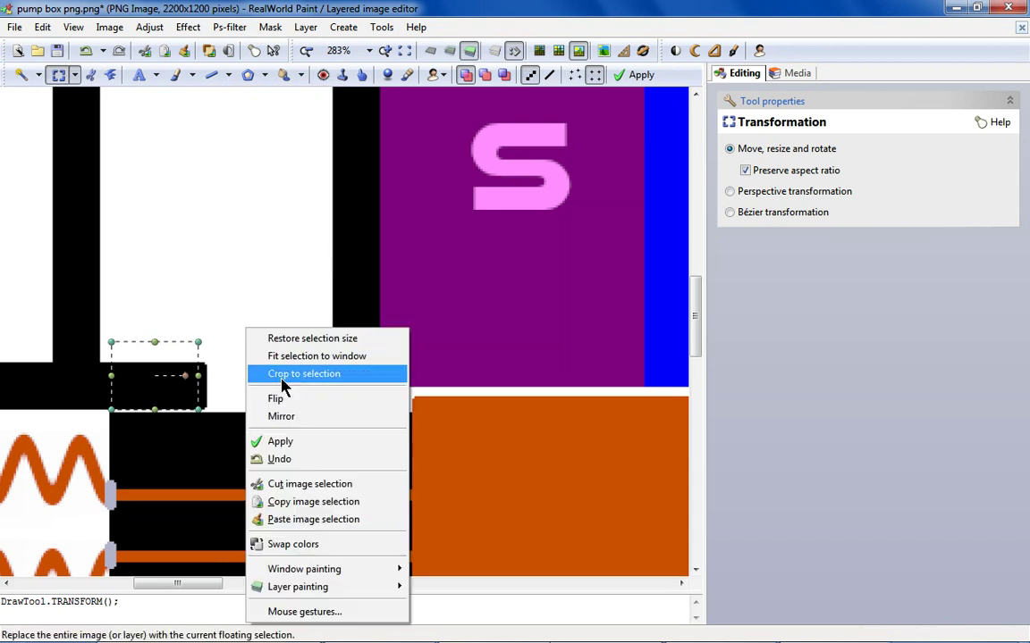
left_click(306, 519)
left_click_drag(9, 78, 232, 358)
right_click(232, 357)
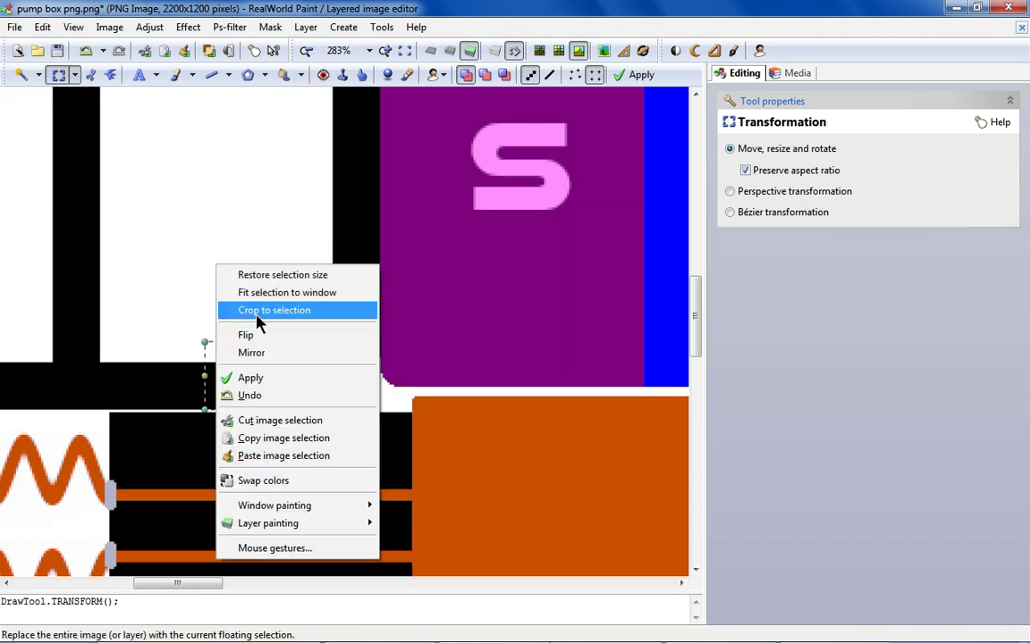
left_click(292, 456)
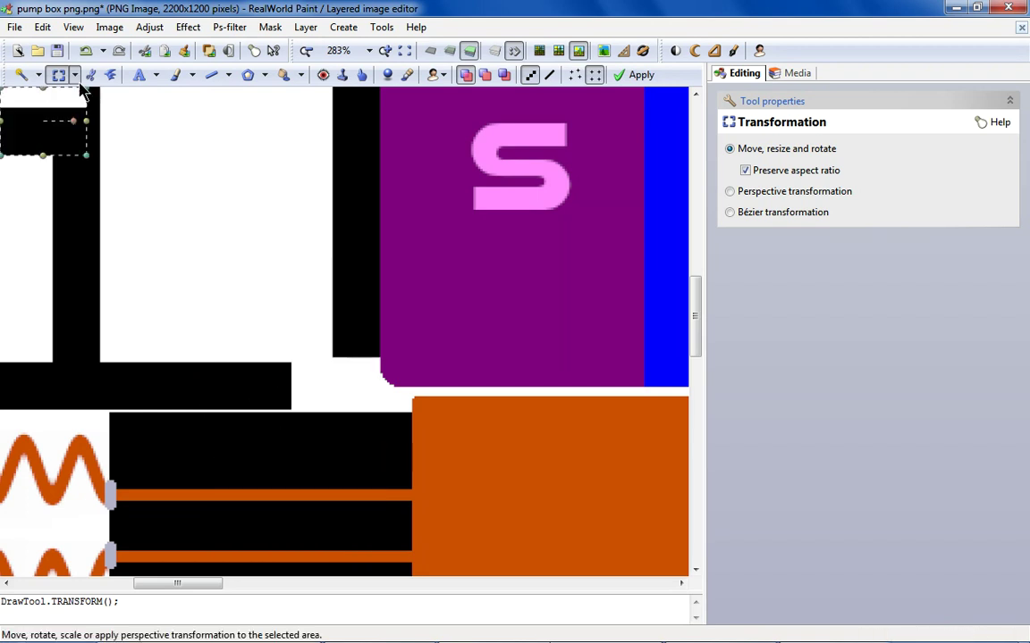
left_click(86, 51)
left_click(86, 51)
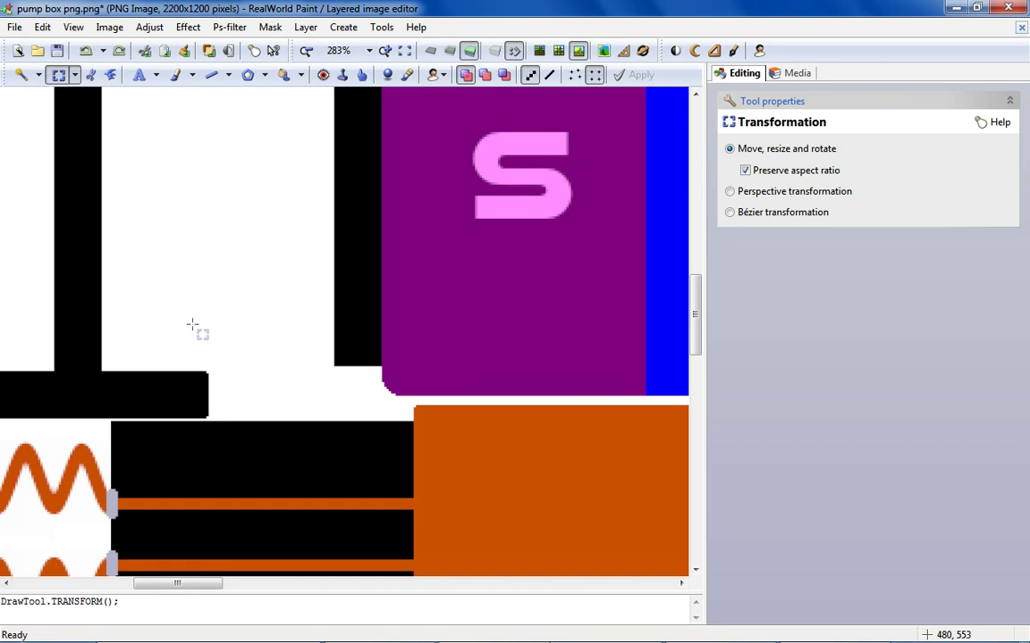
Draw a vertical 15-pixel-wide line about 65 pixels long along the lower part of the bracket left of the upper magnet.
scroll(192, 326, "up", 1)
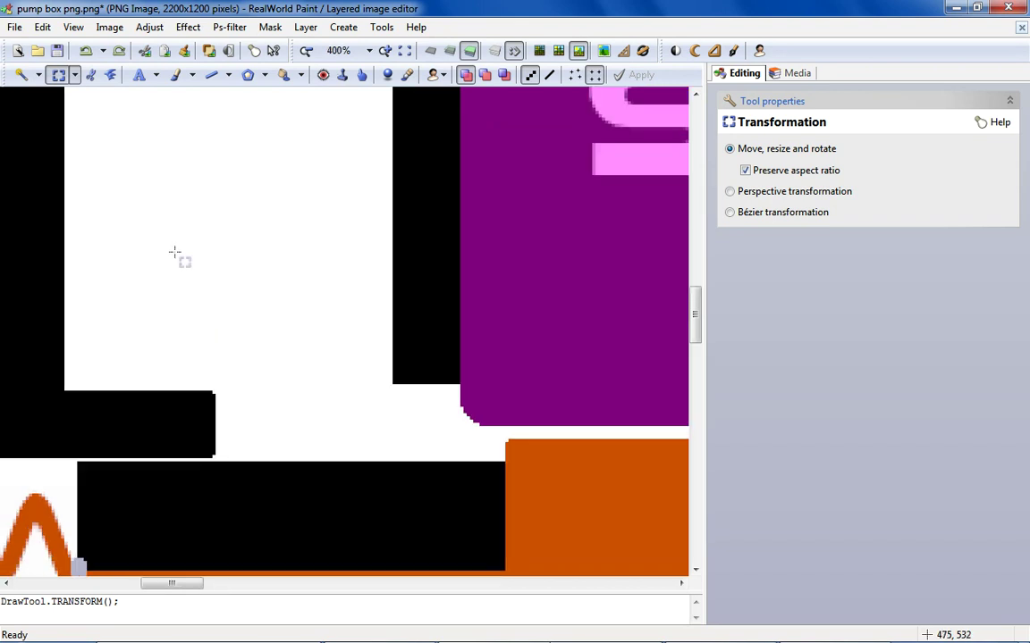
scroll(174, 252, "down", 3)
scroll(192, 234, "up", 1)
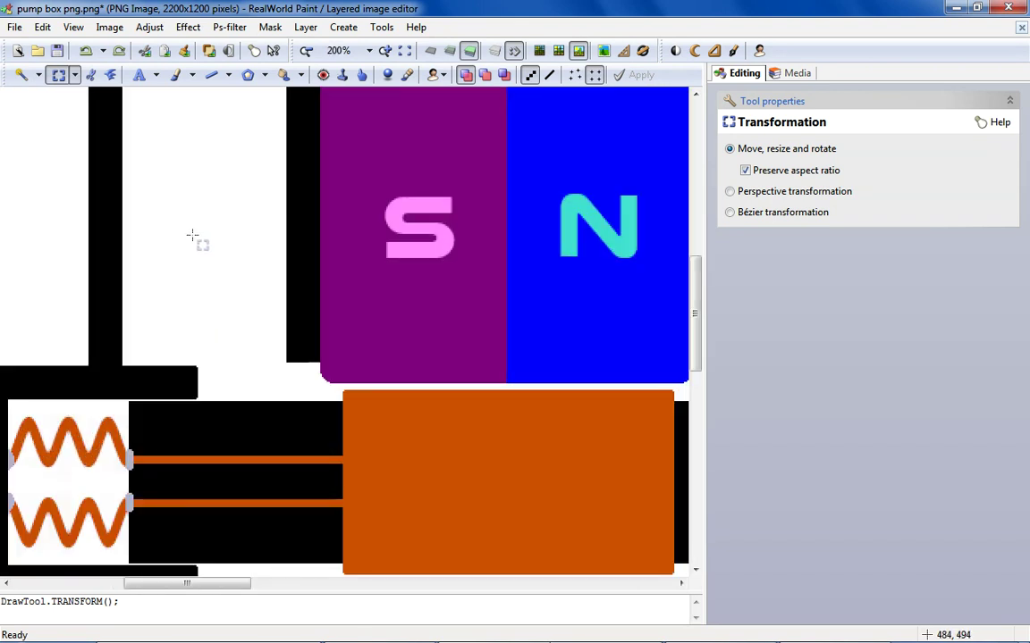
scroll(198, 341, "down", 1)
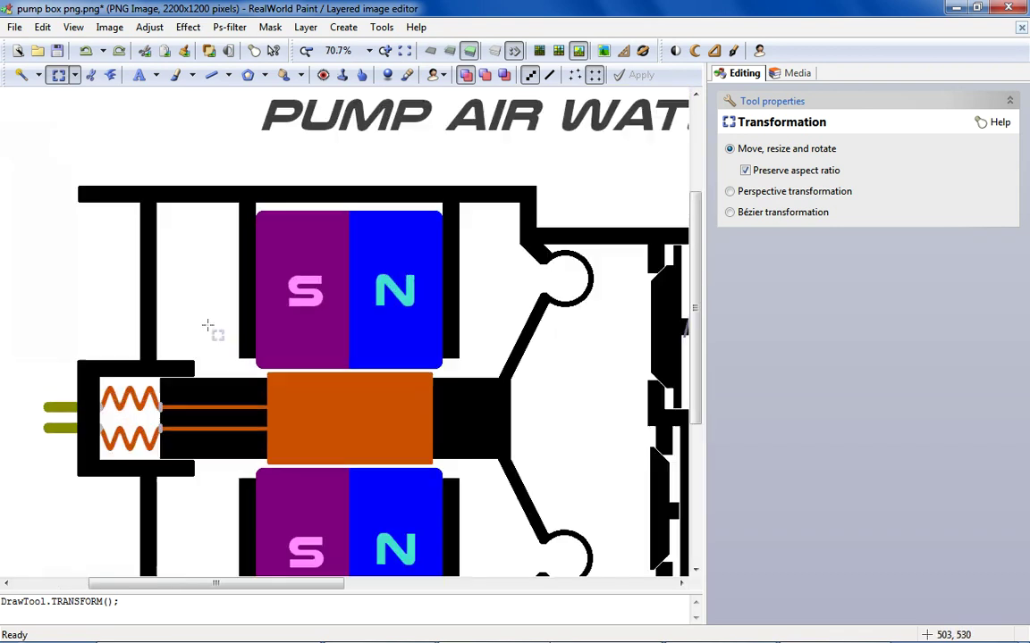
left_click(211, 74)
left_click_drag(257, 286, 233, 318)
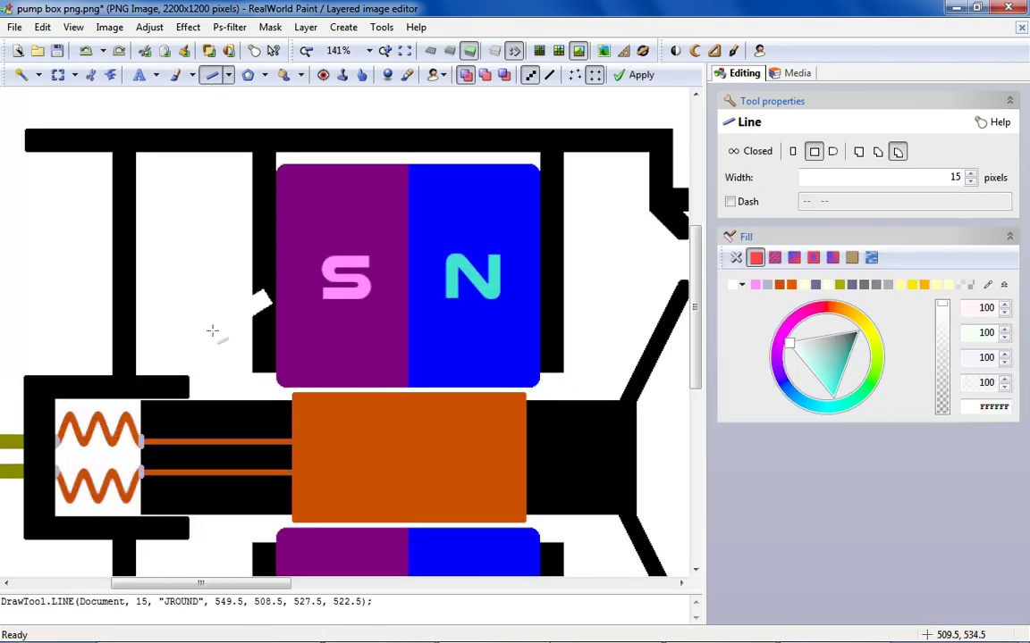
left_click_drag(196, 371, 260, 375)
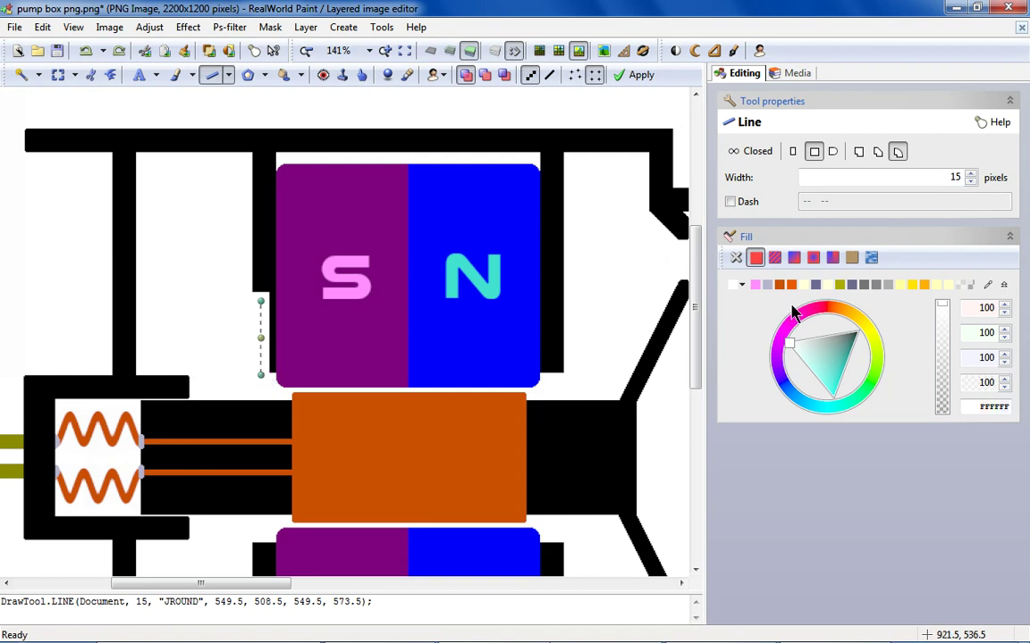
Make the vertical line black and 20 pixels wide, and place it about 40 pixels long at the end of the spring housing's upper arm.
left_click(741, 285)
left_click(728, 322)
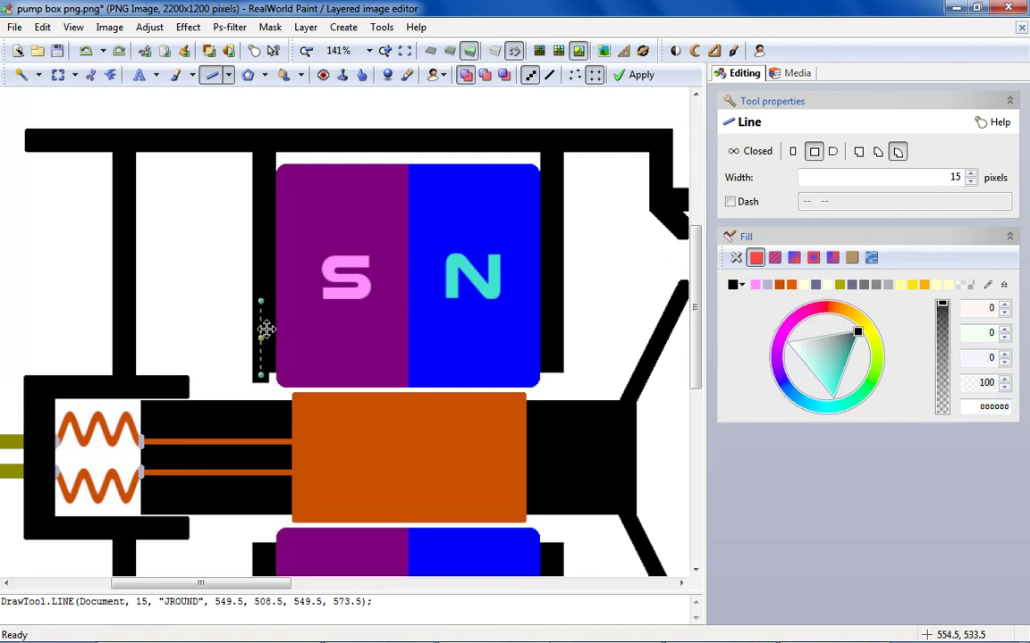
left_click(970, 174)
left_click(971, 174)
left_click(970, 174)
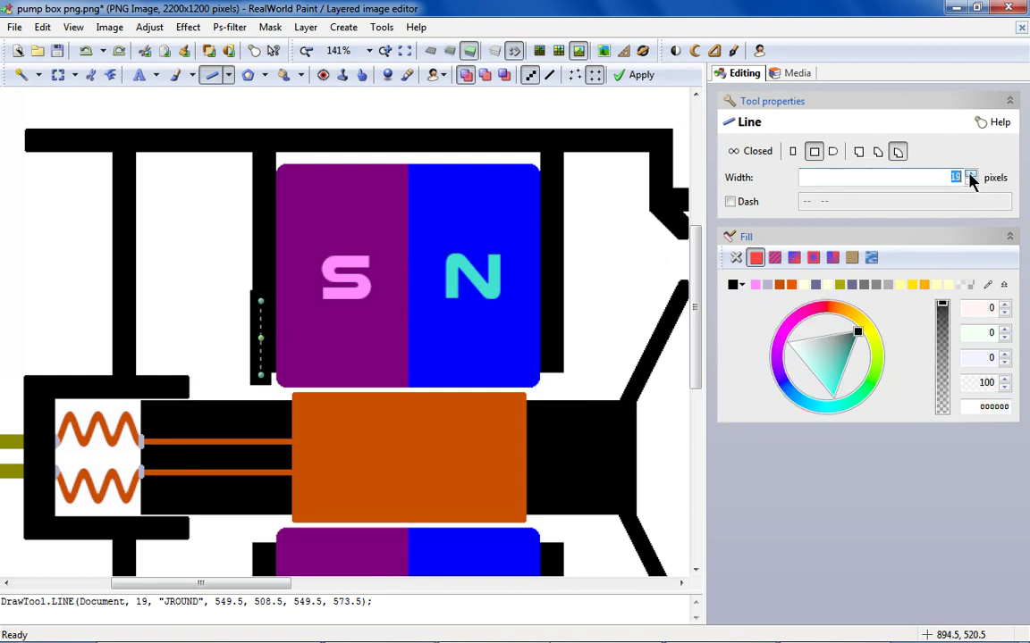
left_click_drag(259, 318, 178, 348)
scroll(179, 348, "up", 2)
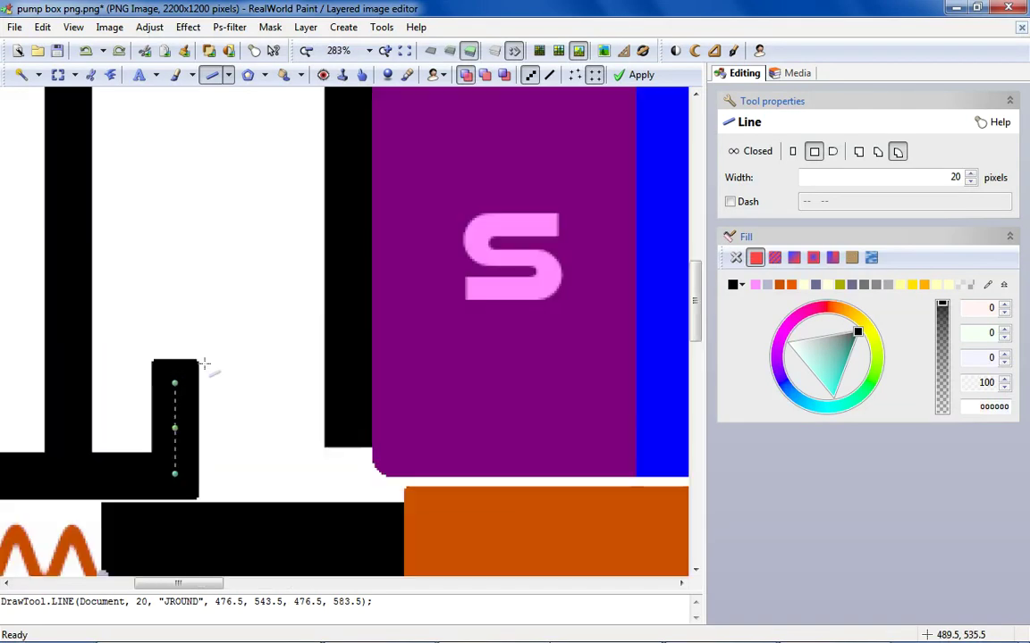
Draw a horizontal 20-pixel-wide black line from the top of the short riser to the bracket left of the upper magnet.
left_click(299, 332)
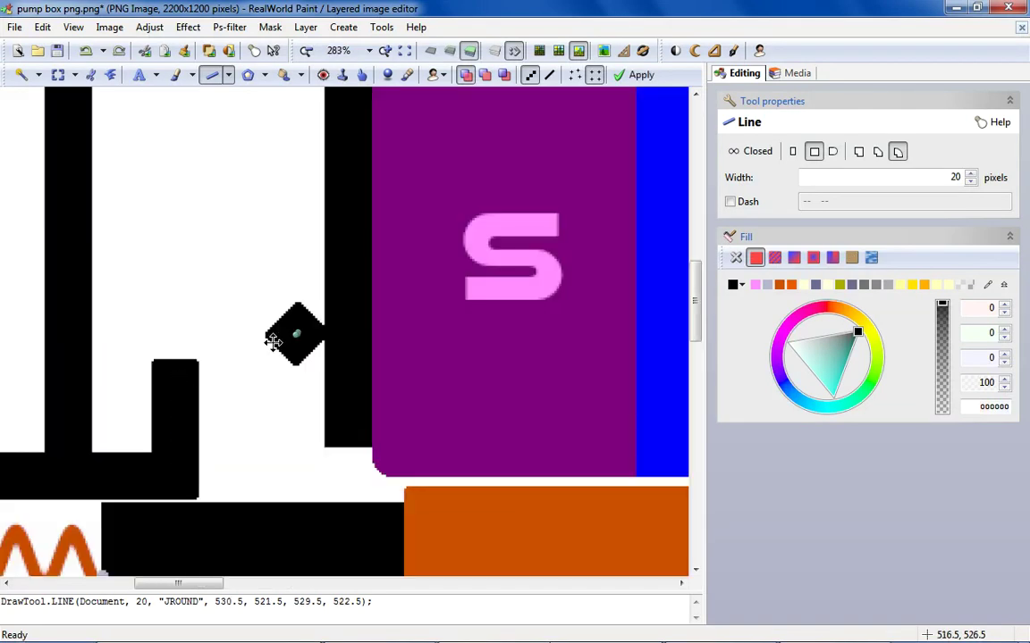
left_click(86, 51)
mouse_move(179, 367)
left_mouse_down()
mouse_move(326, 370)
mouse_move(276, 368)
mouse_move(273, 381)
left_mouse_up()
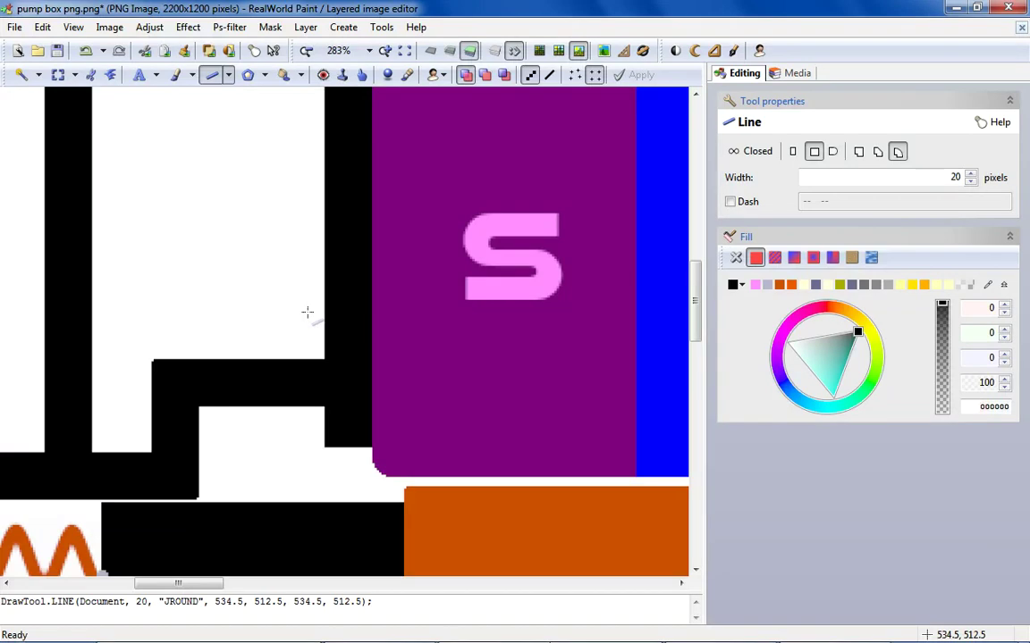
Delete the bracket stub below the horizontal connecting line and flood fill the cleared area with white.
left_click(58, 75)
scroll(324, 400, "up", 3)
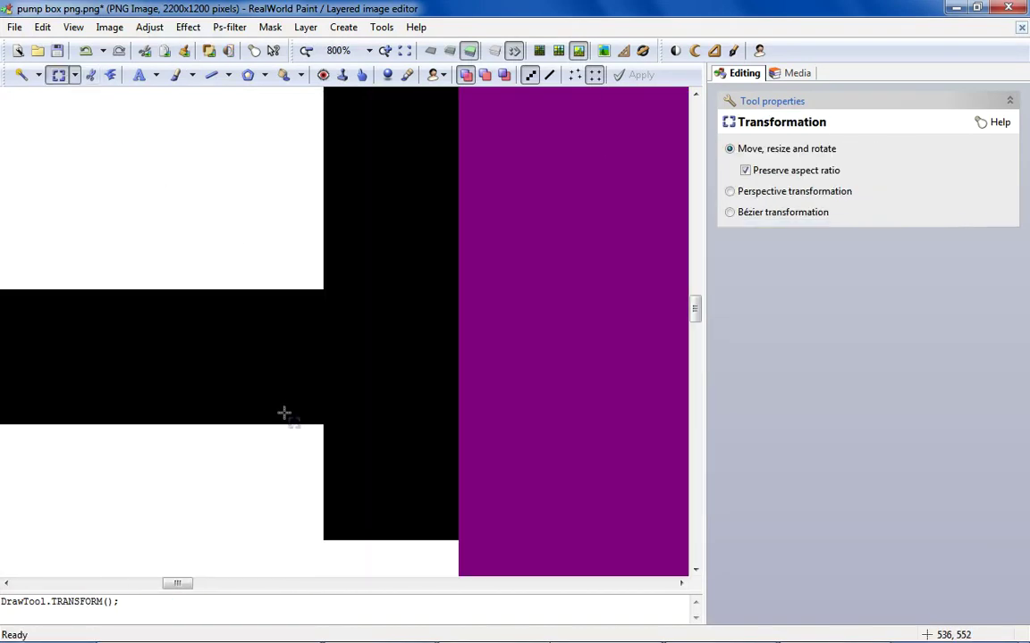
left_click_drag(277, 425, 458, 594)
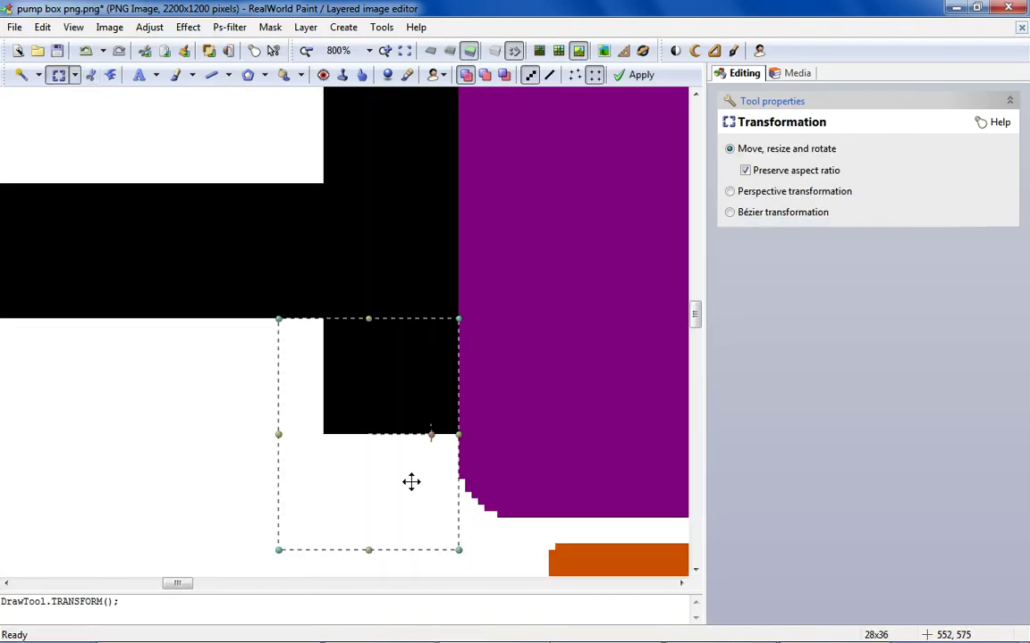
right_click(381, 447)
left_click(519, 307)
left_click(284, 74)
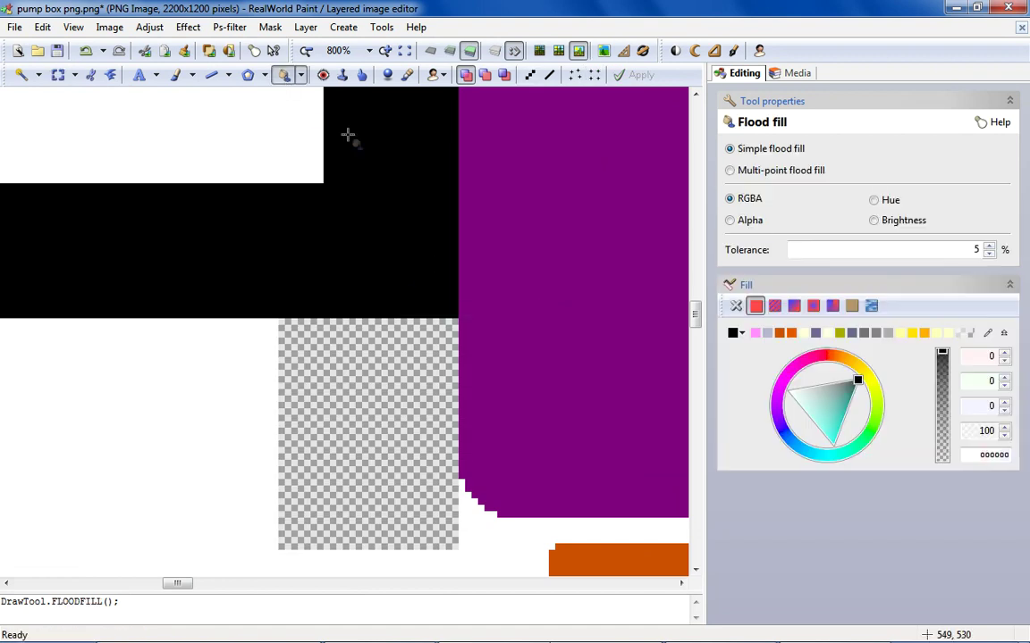
left_click(741, 333)
left_click(837, 456)
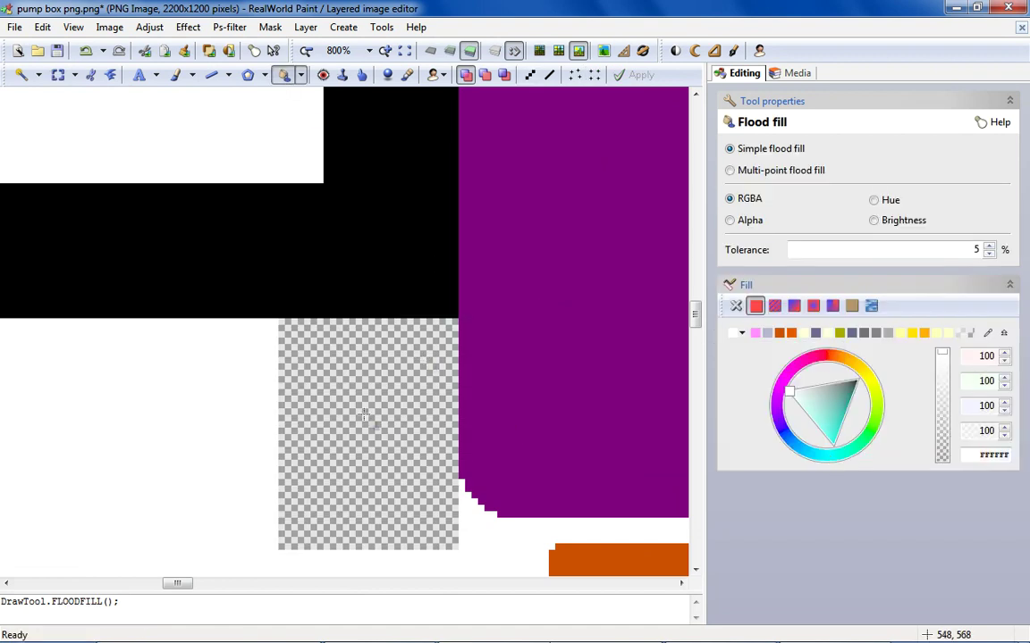
left_click(340, 402)
scroll(353, 405, "down", 3)
scroll(353, 405, "down", 5)
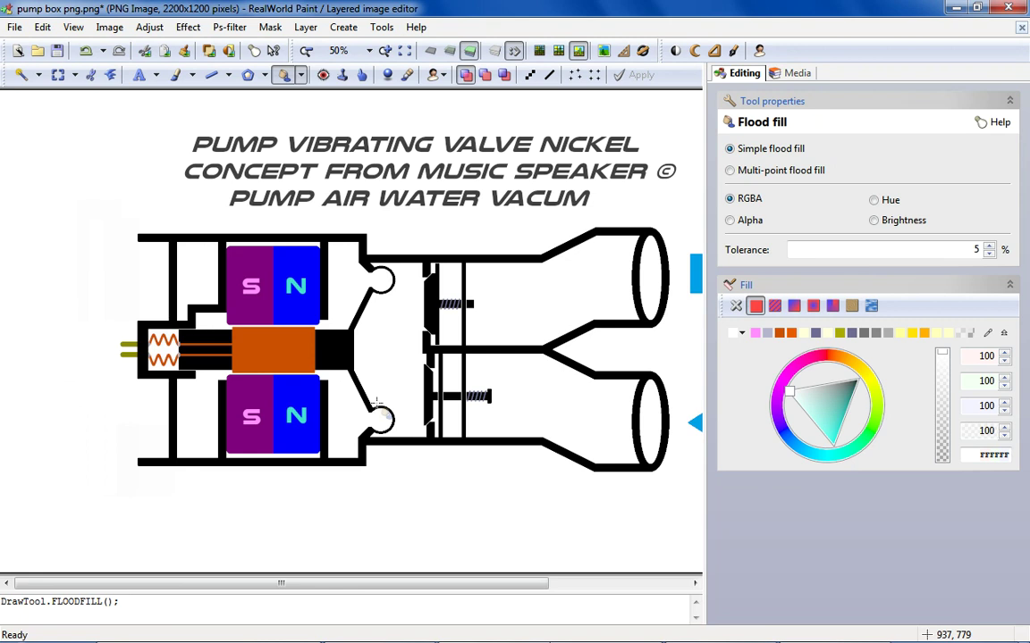
Select the upper-left wall section with the stepped bracket, about 306x253 pixels, and copy it.
scroll(195, 292, "up", 1)
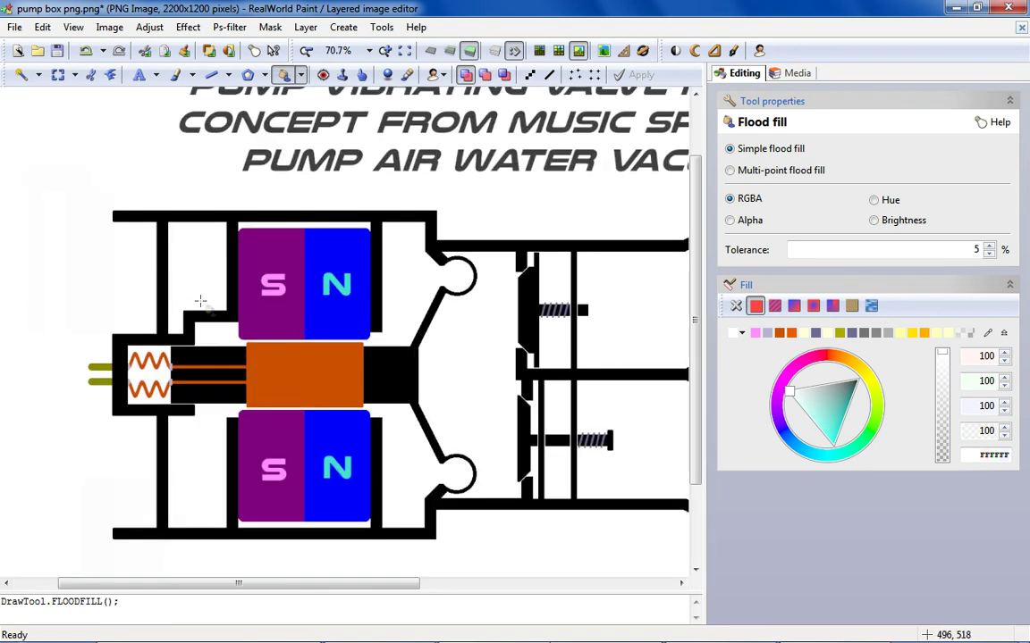
left_click(58, 75)
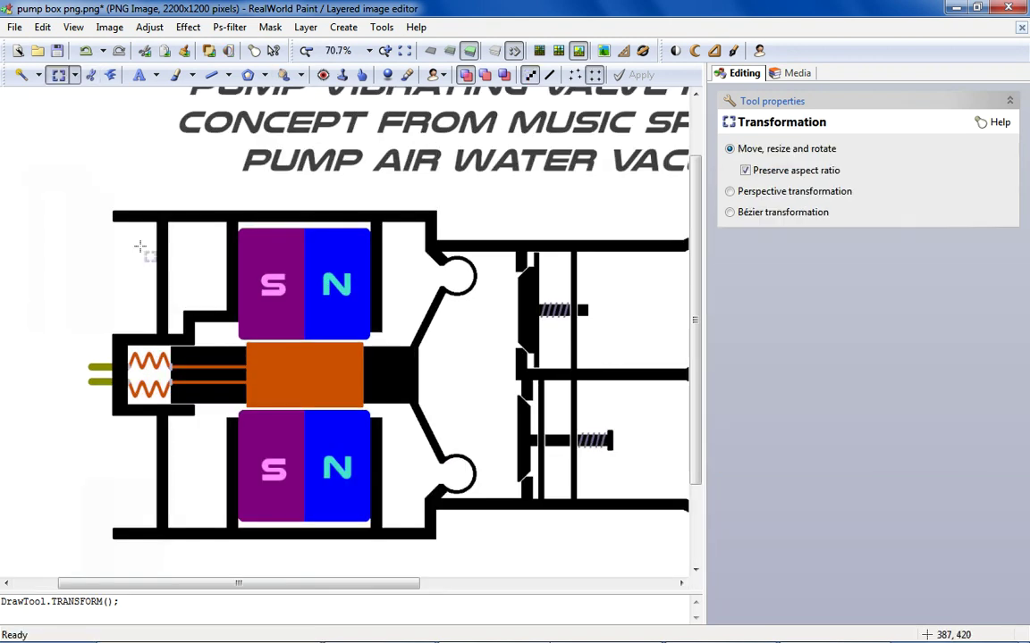
left_click_drag(66, 188, 237, 315)
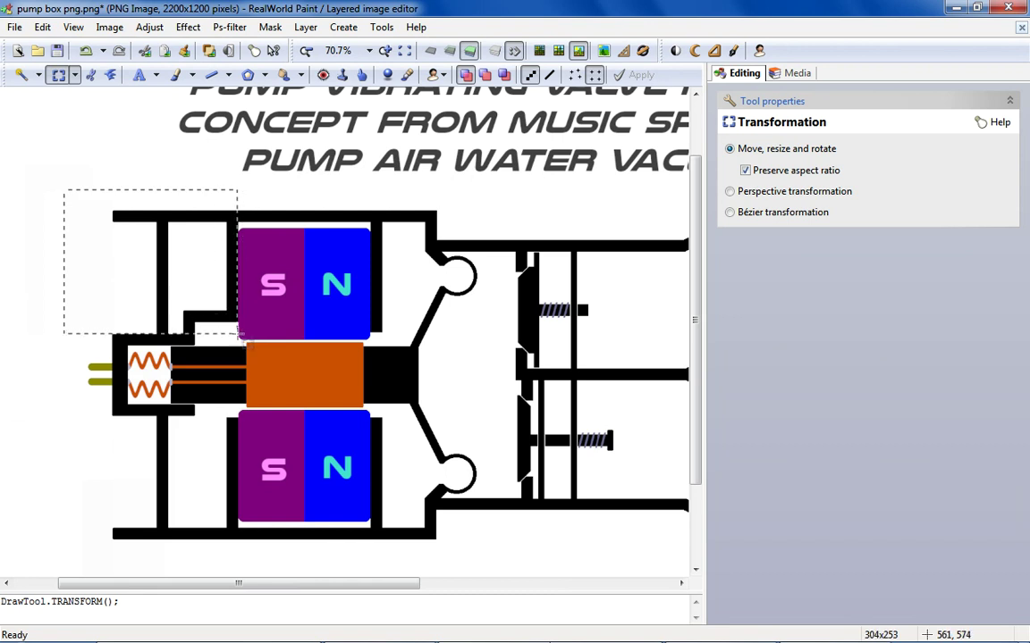
scroll(237, 315, "up", 2)
scroll(241, 338, "up", 1)
right_click(159, 231)
left_click(271, 436)
Paste the copied wall section and flip it vertically for the lower half of the housing.
scroll(137, 473, "down", 4)
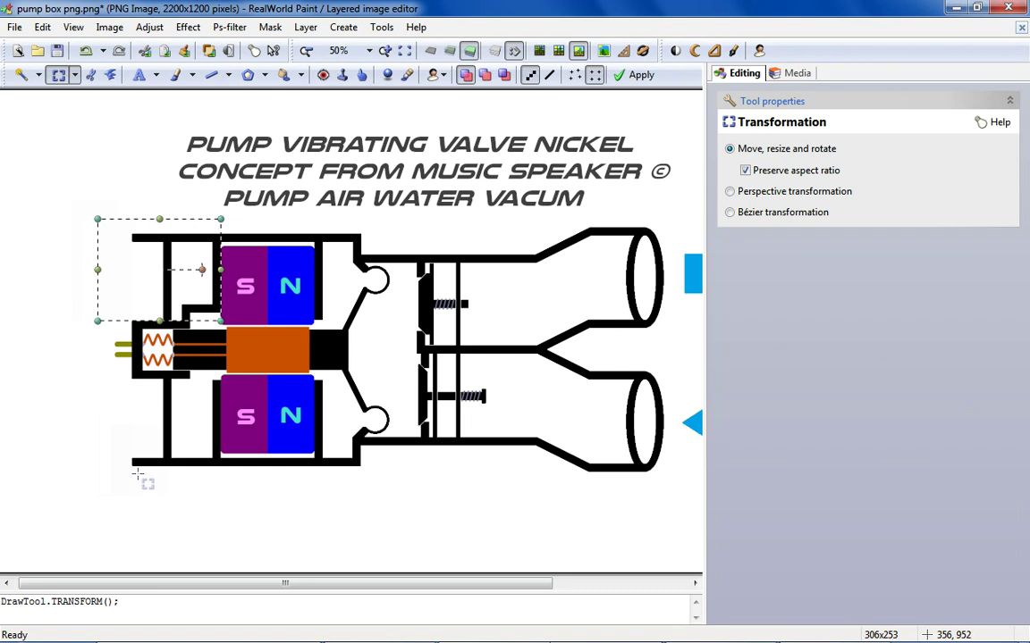
scroll(137, 474, "up", 1)
right_click(199, 329)
left_click(268, 260)
right_click(76, 140)
left_click(138, 227)
Align the flipped wall section under the spring housing's lower arm and beside the lower magnet, then apply it.
left_click_drag(103, 149, 180, 412)
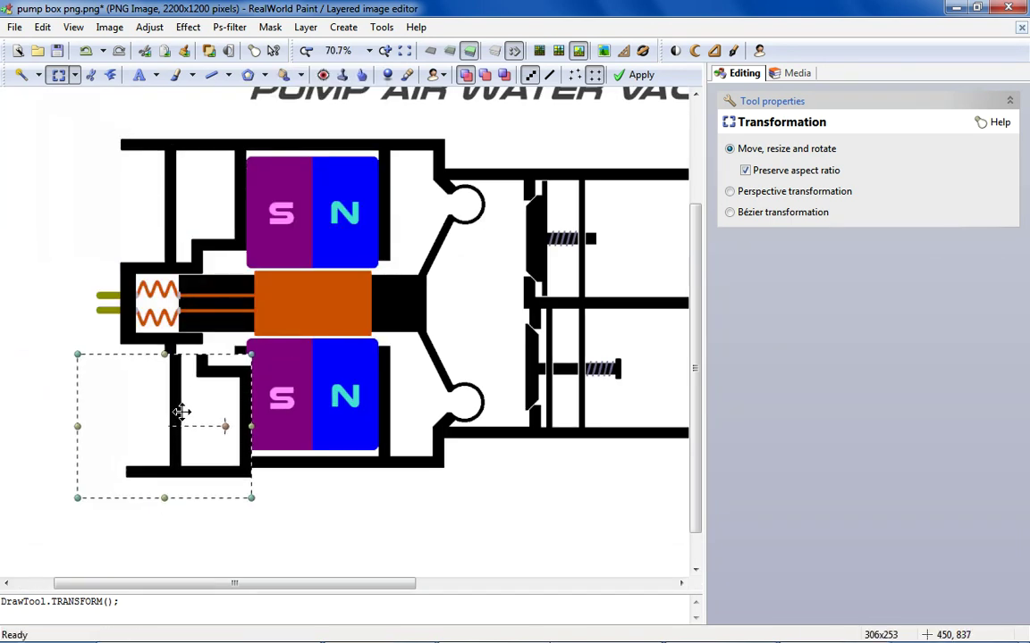
scroll(181, 411, "up", 3)
left_click_drag(172, 372, 167, 371)
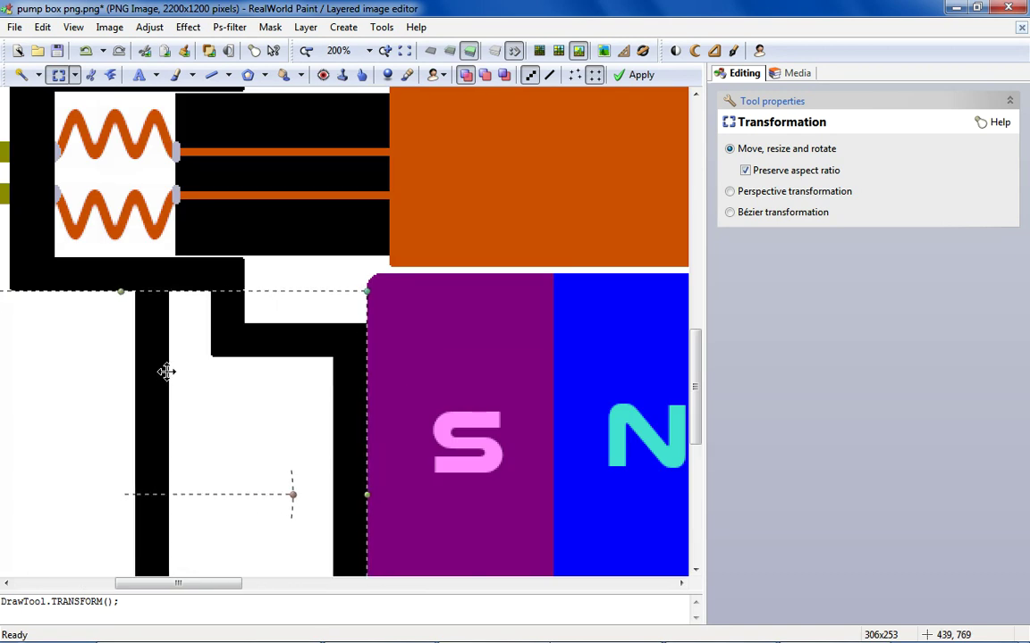
scroll(147, 277, "up", 2)
left_click_drag(157, 360, 158, 361)
scroll(167, 291, "down", 6)
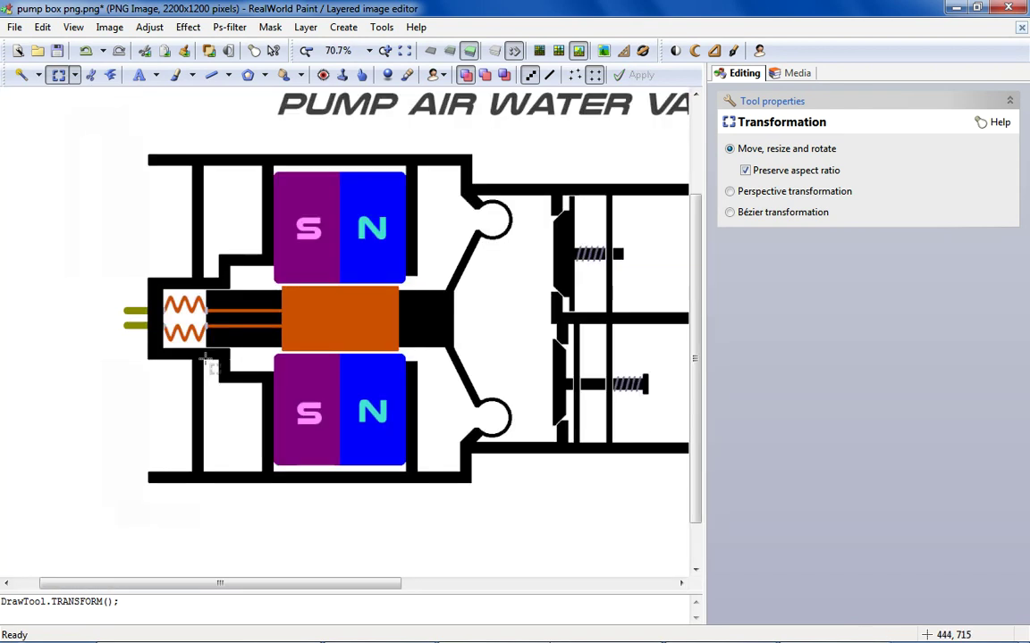
Clear a 9x16-pixel patch at the joint between the lower arm and the stepped bracket, and flood fill it with black.
scroll(228, 361, "up", 5)
left_click(222, 355)
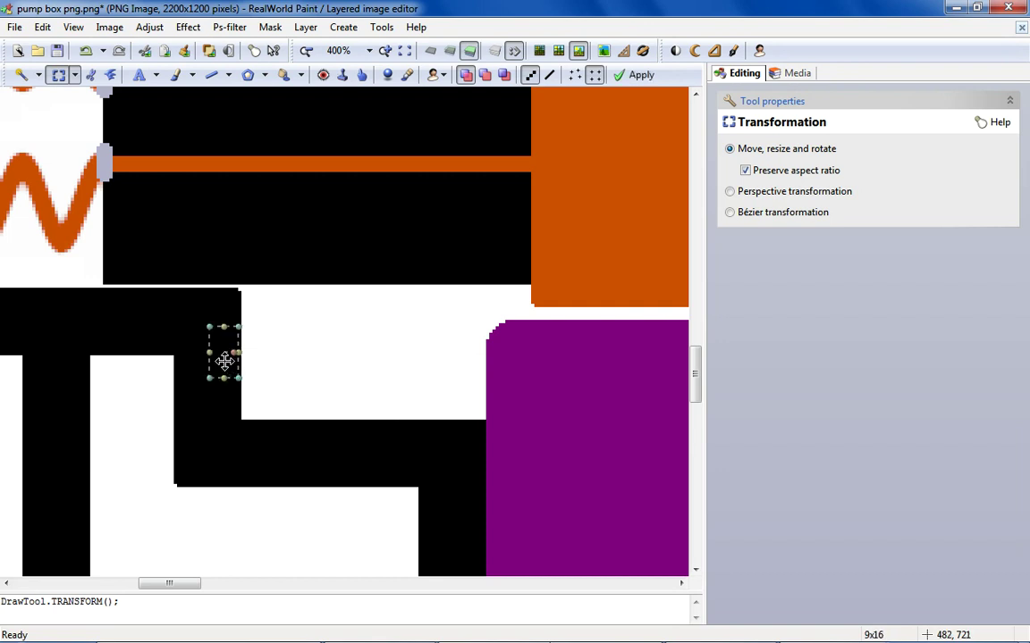
right_click(225, 360)
left_click(265, 231)
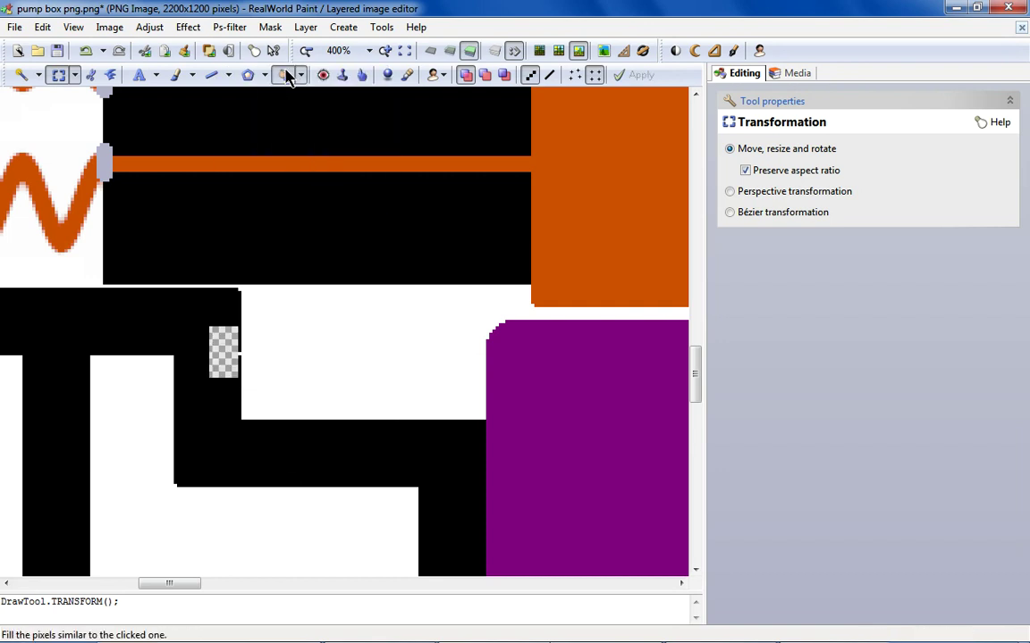
left_click(283, 74)
left_click(738, 334)
left_click(734, 370)
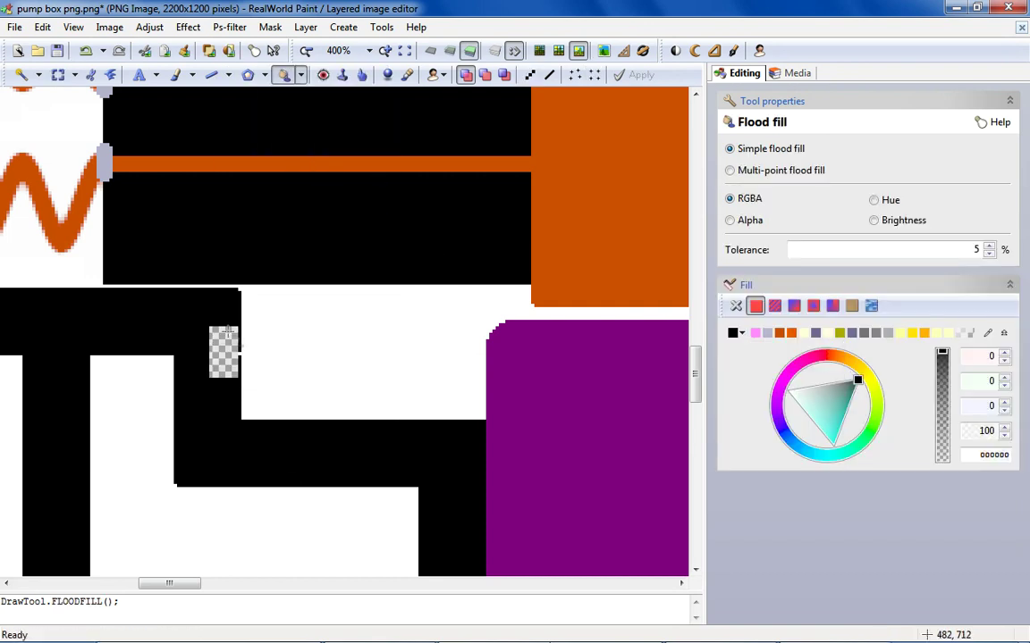
left_click(225, 351)
Clear a patch reaching the outer edge of the same joint and flood fill it with black to close the notch.
scroll(225, 352, "up", 3)
left_click(58, 74)
left_click_drag(178, 273, 261, 418)
right_click(230, 363)
left_click(300, 233)
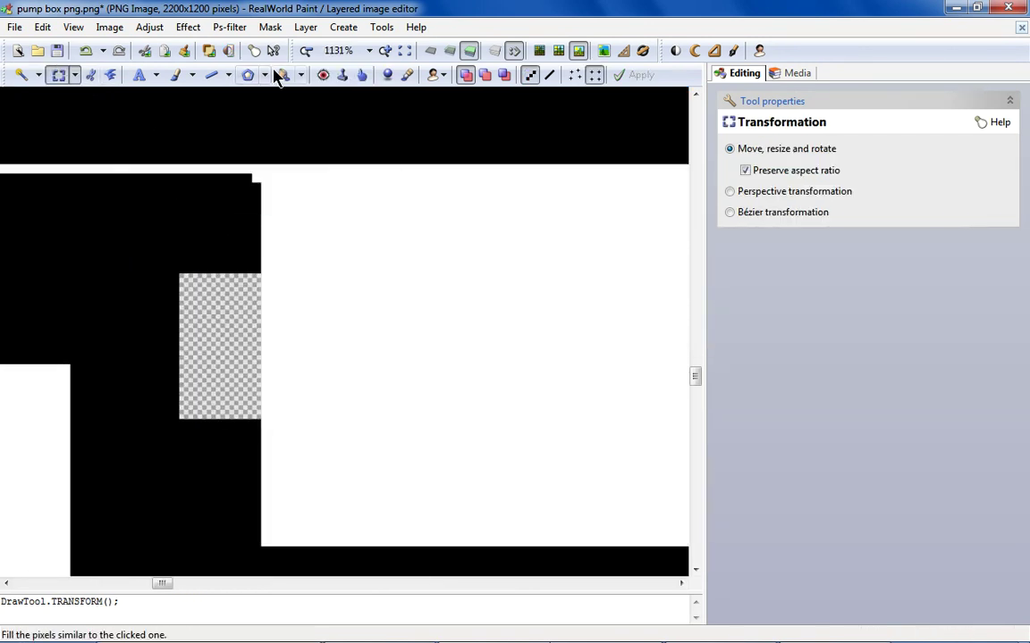
left_click(284, 74)
left_click(232, 300)
scroll(230, 300, "down", 5)
scroll(230, 300, "down", 1)
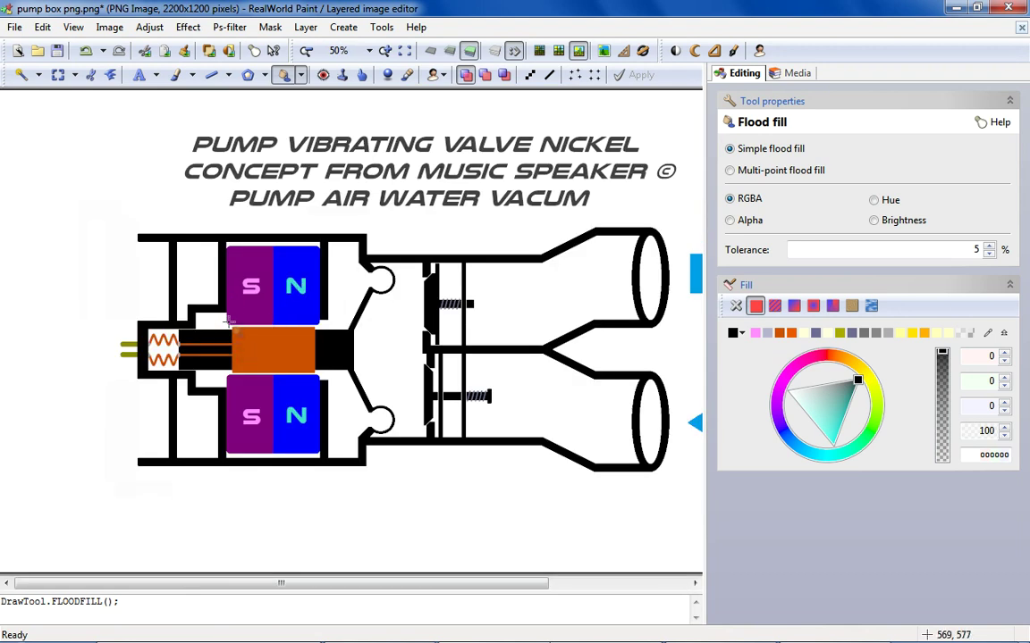
scroll(230, 324, "down", 1)
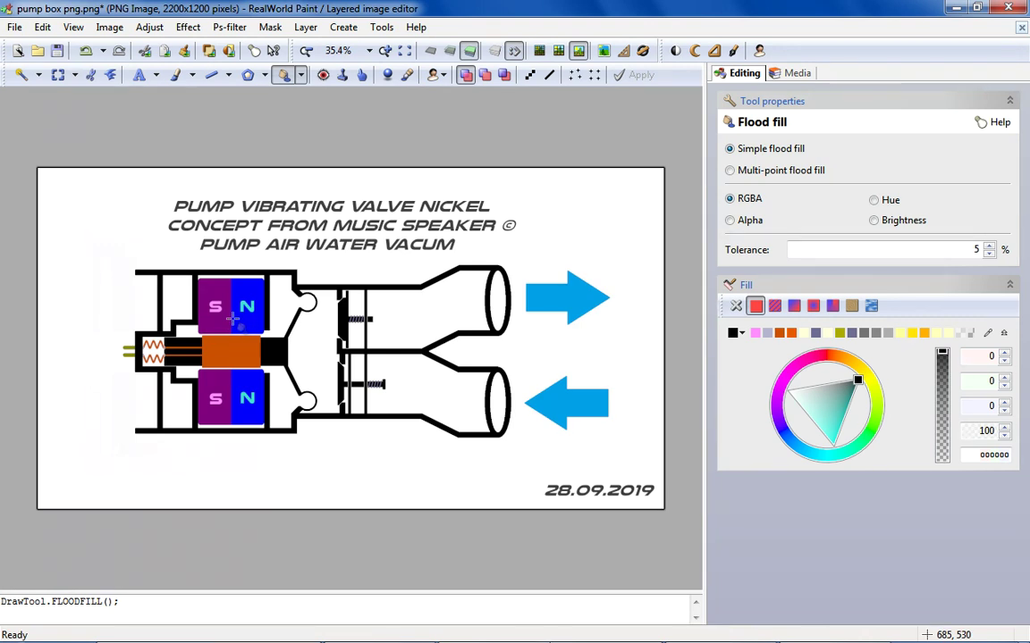
scroll(231, 318, "down", 1)
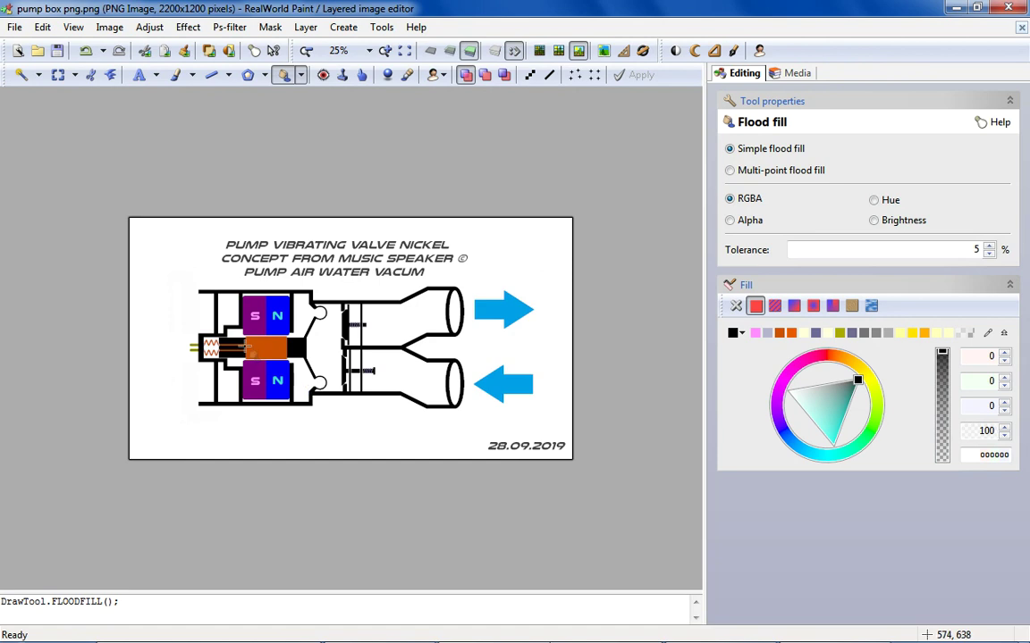
Draw a slightly slanted, smooth-edged winding line, 4 pixels wide in colour A52A00, across the full height of the orange coil's left end.
scroll(247, 347, "up", 1)
scroll(192, 328, "up", 5)
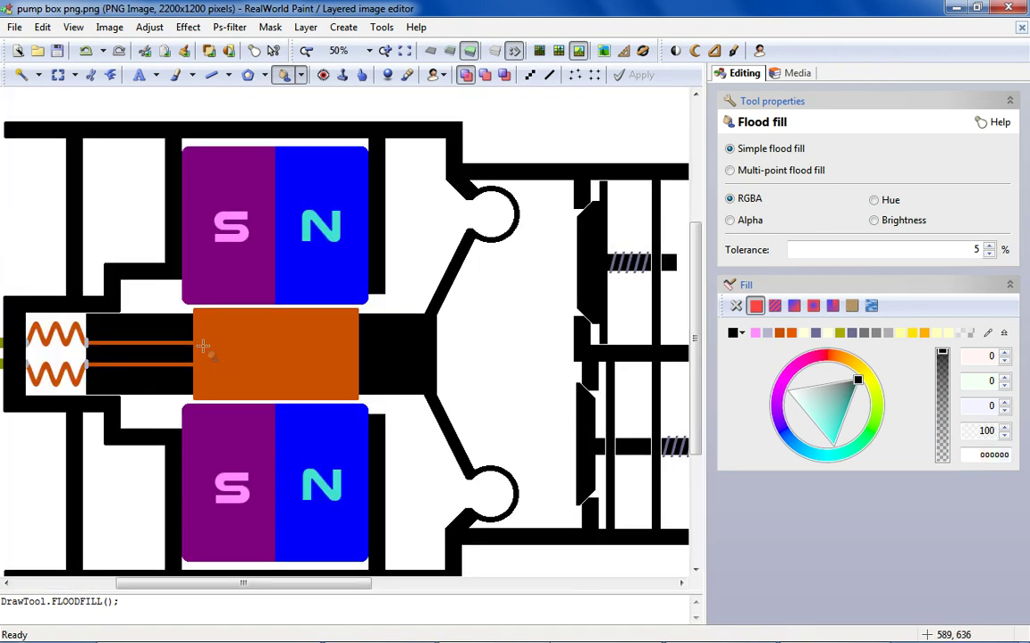
left_click(212, 75)
left_click(741, 285)
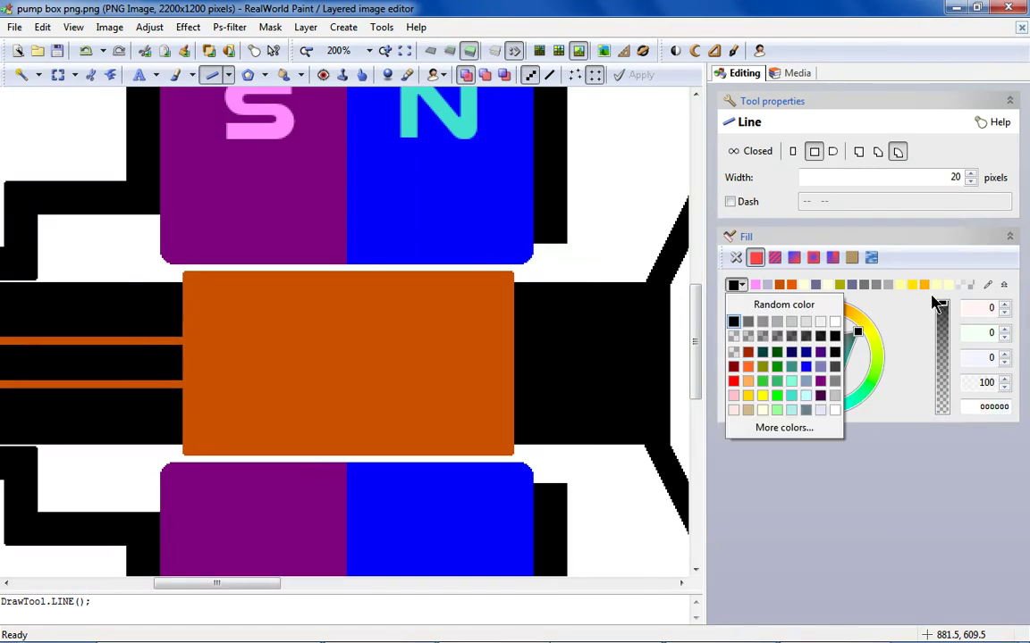
left_click(748, 365)
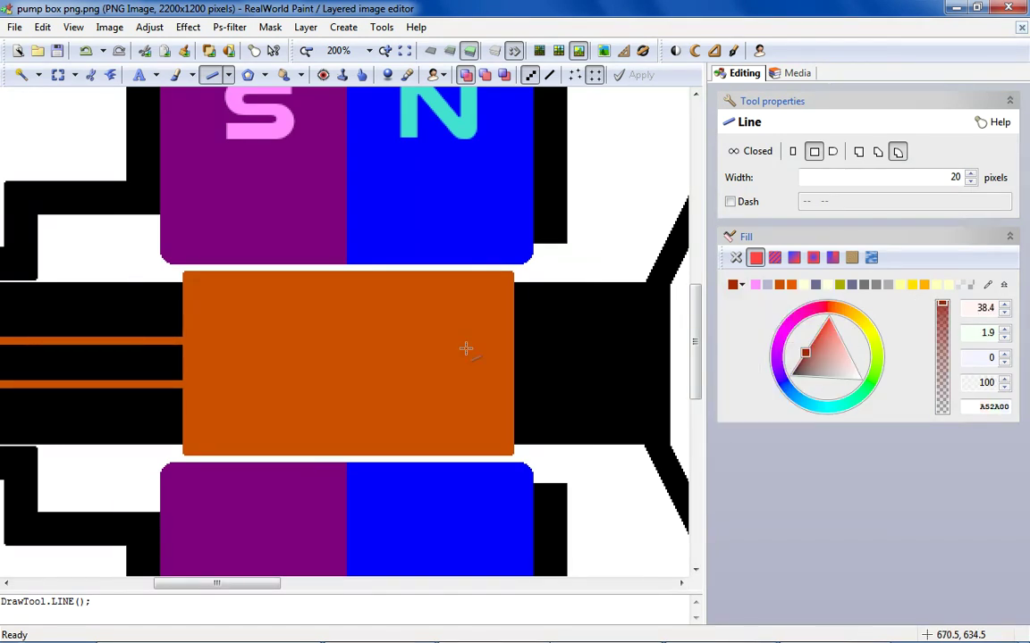
left_click_drag(195, 273, 207, 406)
left_click(971, 182)
left_click(970, 182)
left_click(549, 75)
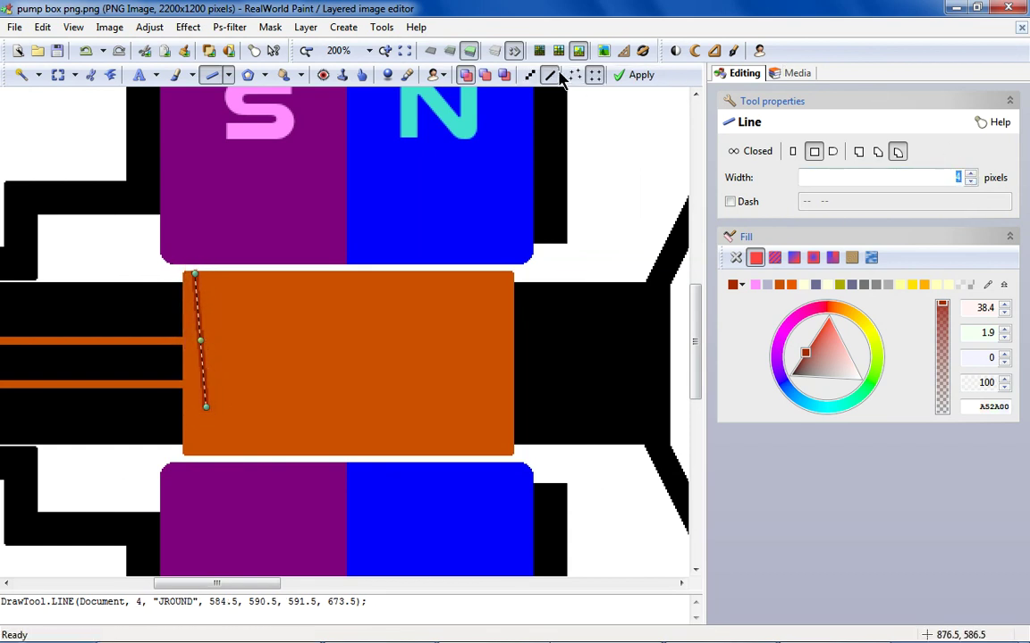
left_click(574, 76)
left_click_drag(208, 410, 187, 461)
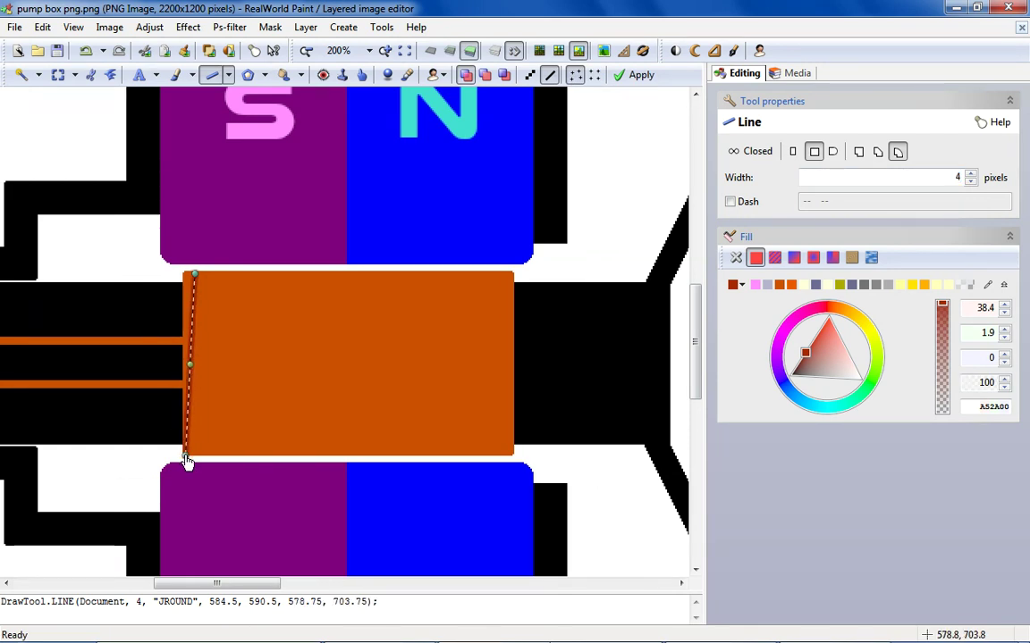
Draw two more parallel 4-pixel winding lines beside the first one on the orange coil and apply them.
left_click_drag(200, 275, 196, 456)
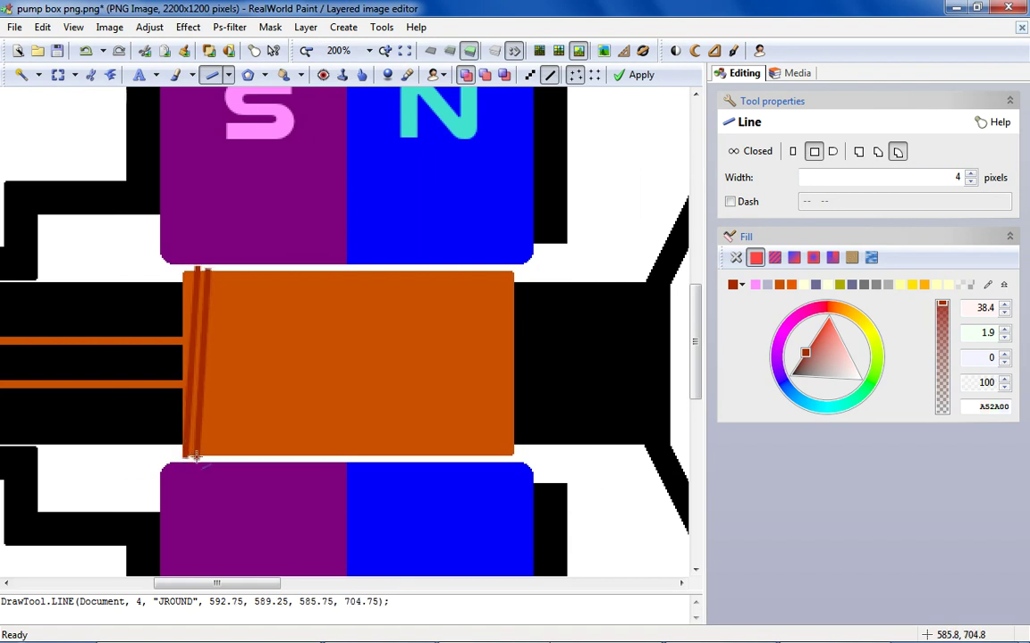
left_click_drag(217, 272, 205, 457)
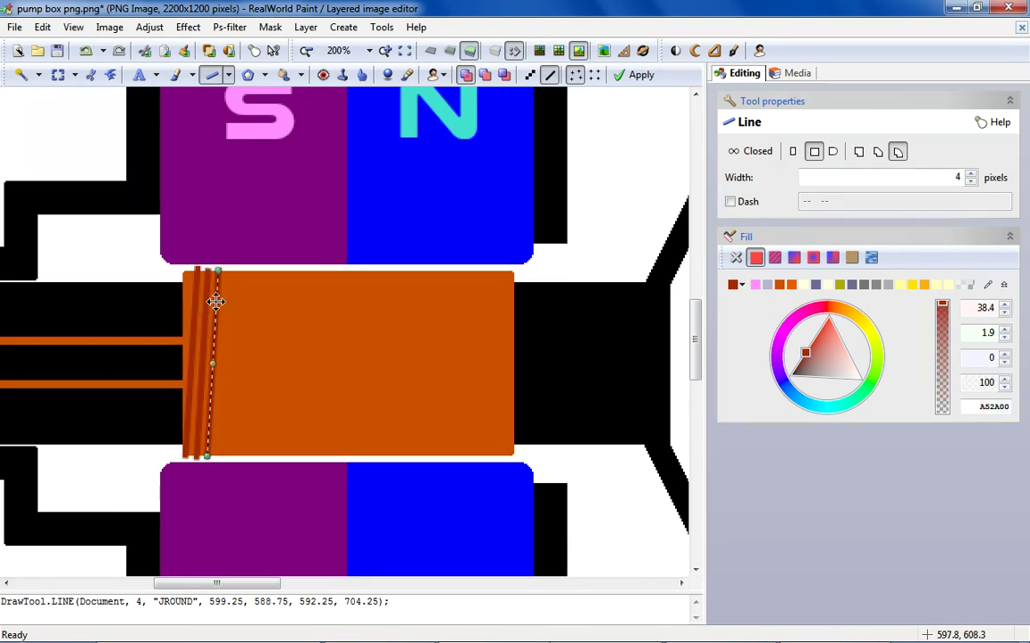
scroll(214, 299, "up", 1)
left_click_drag(219, 299, 218, 299)
scroll(218, 295, "down", 3)
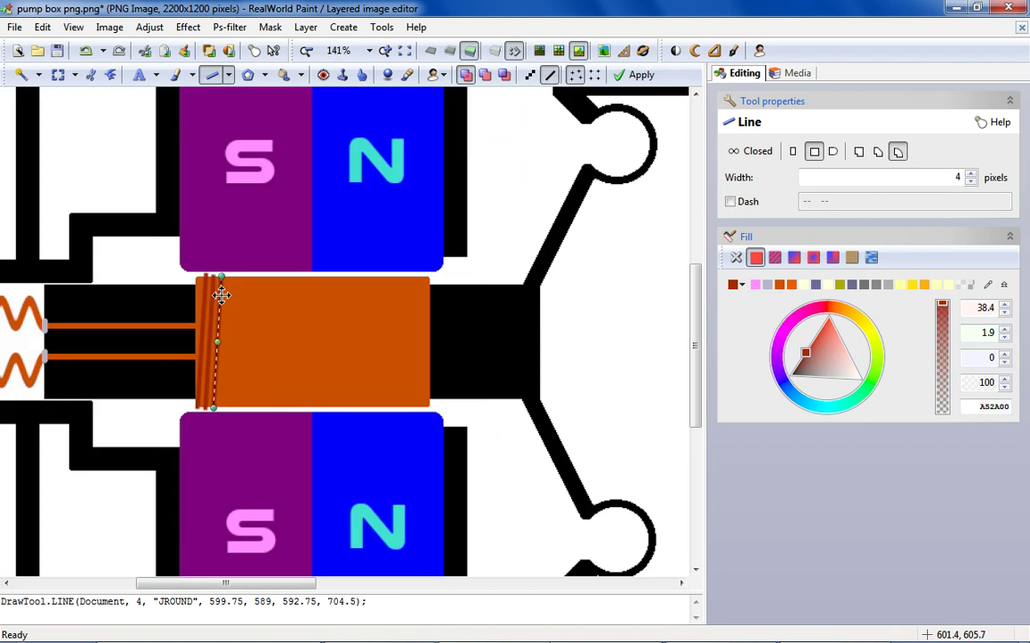
left_click(252, 311)
Cut away the 23x4-pixel patch where the three winding lines stick out above the orange coil's upper edge.
scroll(212, 283, "up", 1)
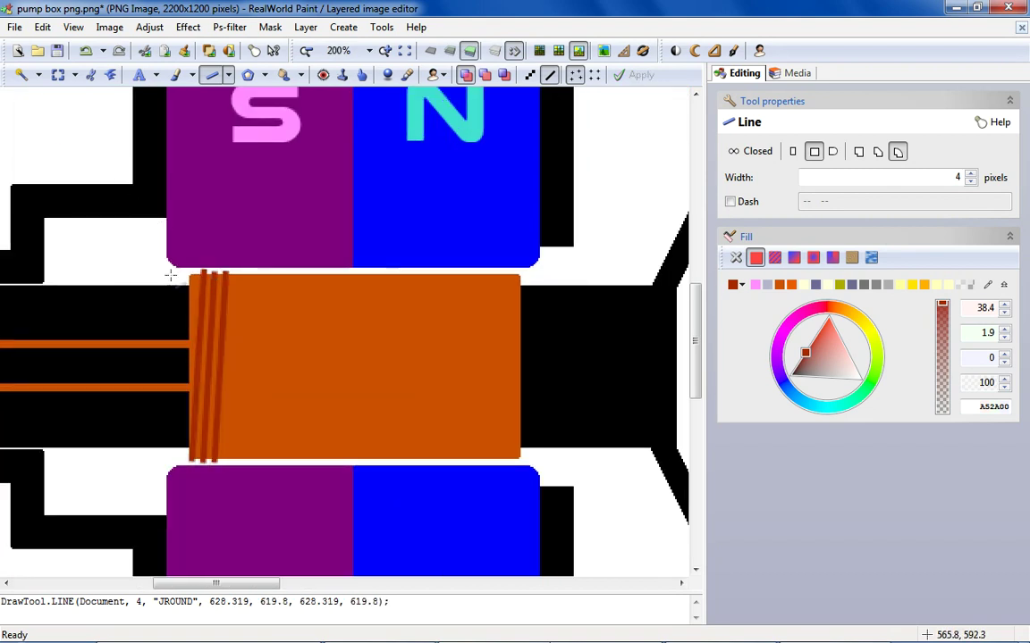
scroll(197, 294, "up", 1)
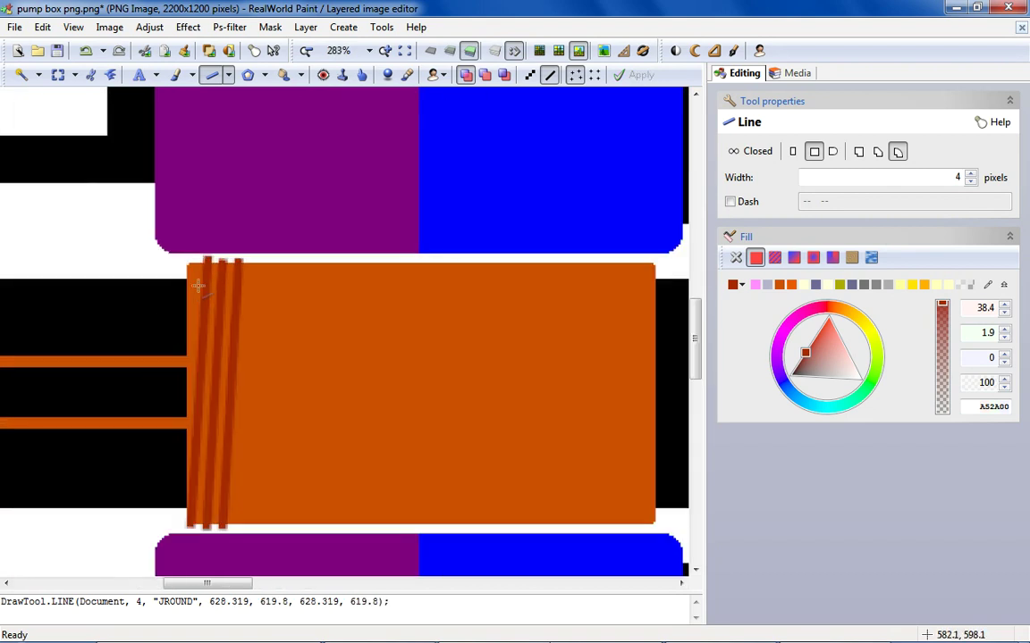
left_click(58, 75)
scroll(282, 269, "up", 3)
left_click_drag(291, 270, 147, 285)
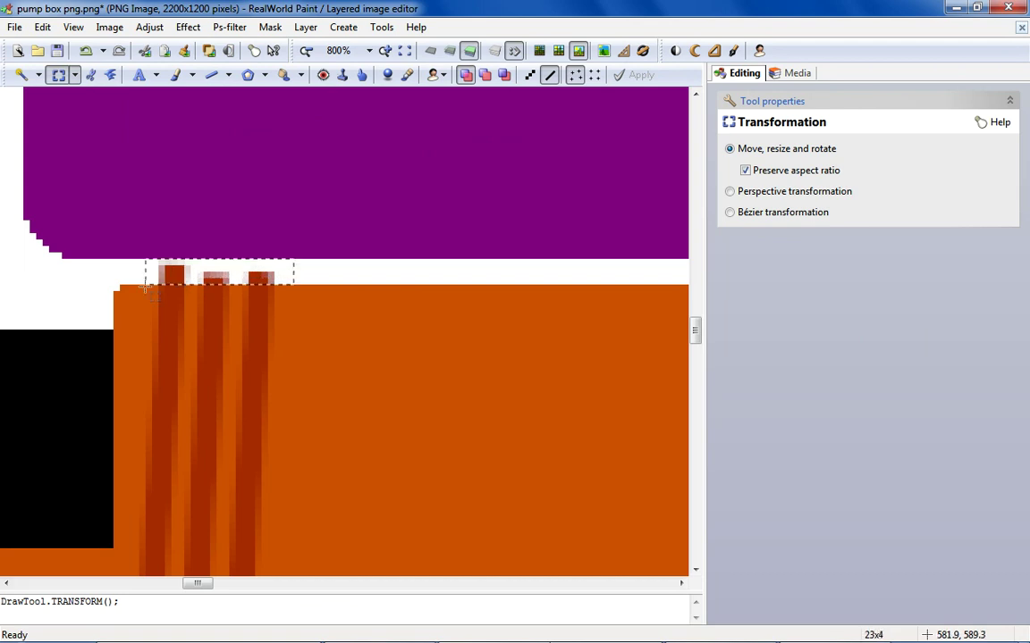
right_click(170, 279)
left_click(226, 432)
scroll(260, 471, "down", 4)
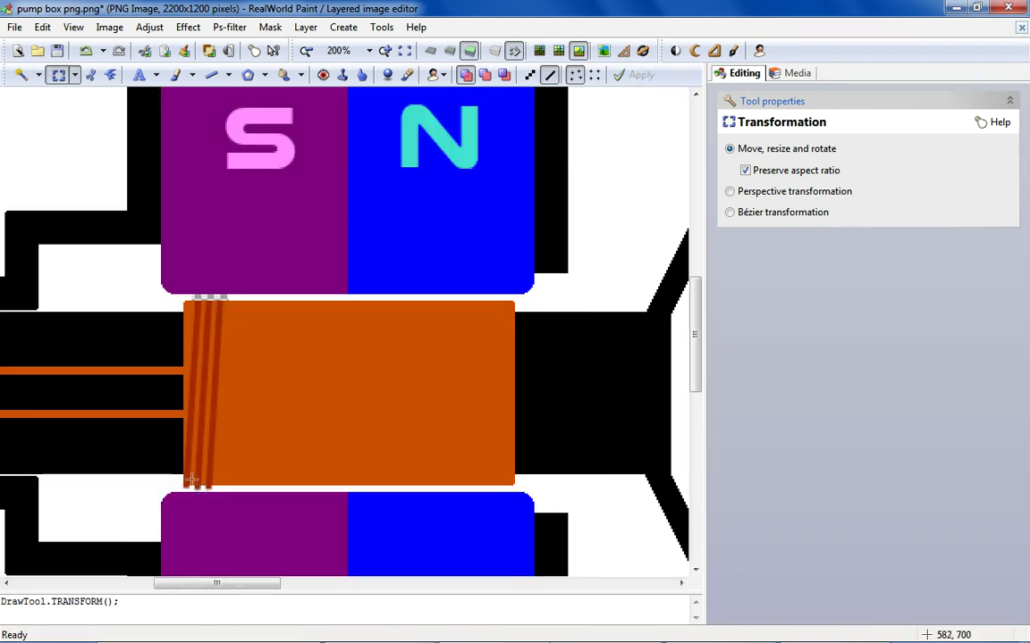
Cut away the patch where the winding lines stick out below the orange coil's lower edge.
scroll(259, 471, "up", 5)
left_click_drag(359, 470, 124, 437)
right_click(147, 447)
left_click(195, 312)
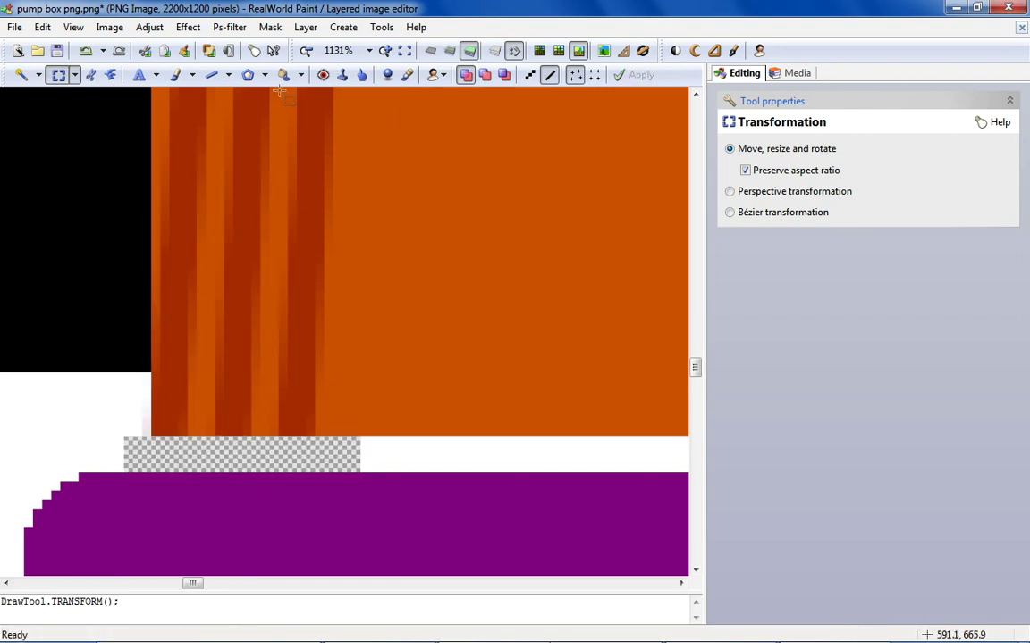
Flood fill the cleared patches above and below the coil with white FFFFFF.
left_click(283, 74)
left_click(739, 334)
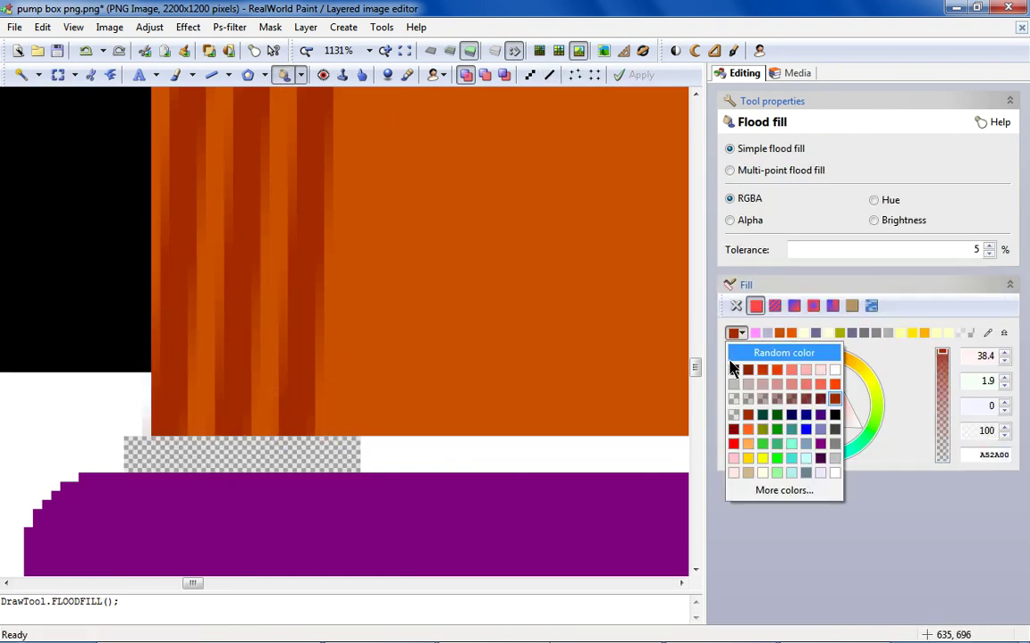
left_click(833, 475)
scroll(308, 447, "down", 5)
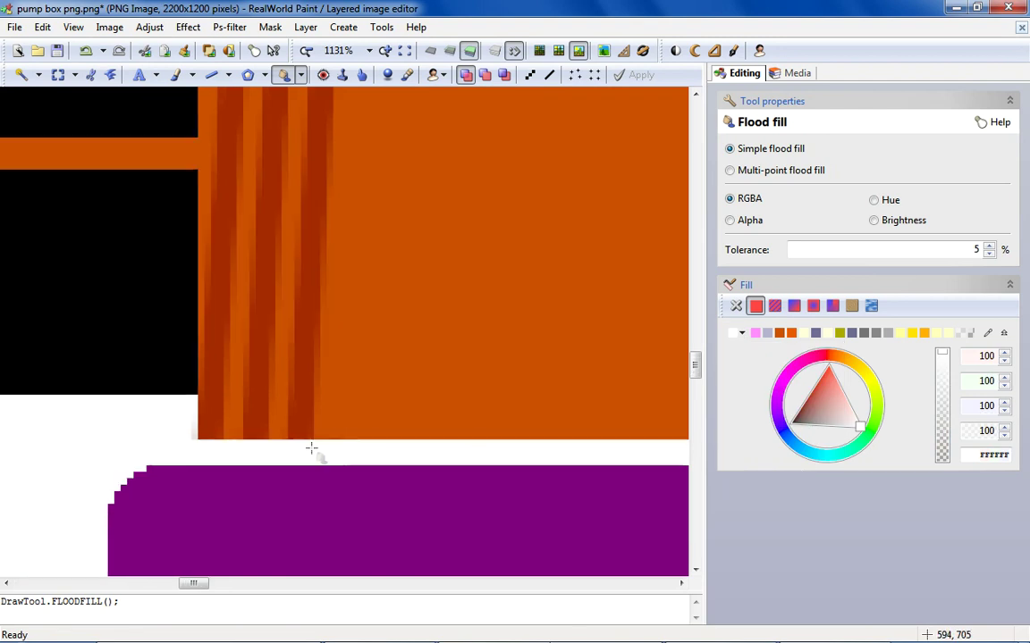
scroll(313, 286, "up", 1)
left_click(304, 272)
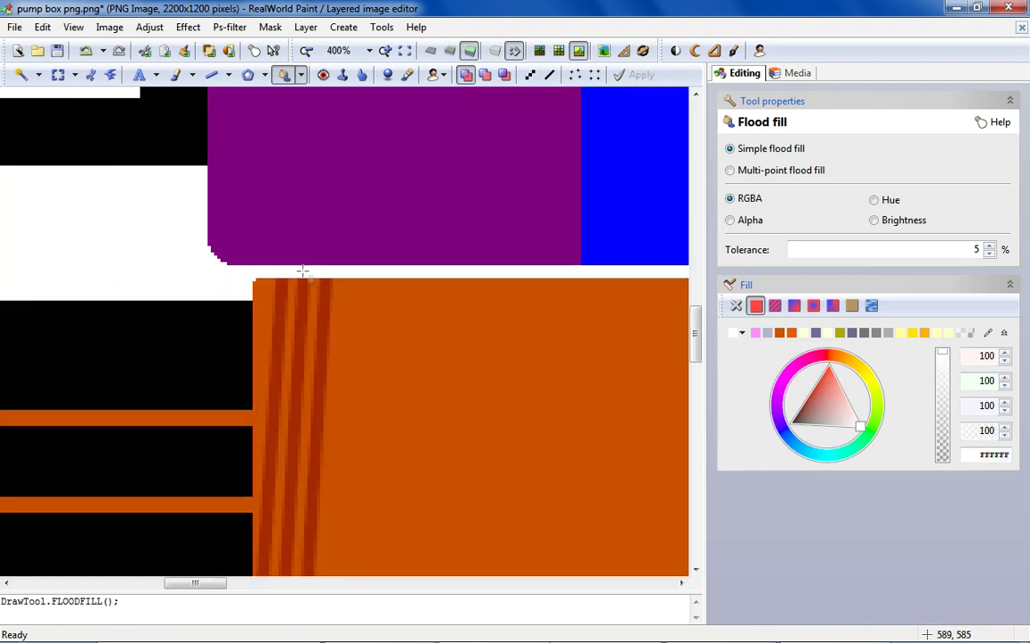
Select a 32x119-pixel strip around the second and third winding lines over the coil's full height and copy it.
left_click(58, 74)
left_click_drag(380, 272, 275, 516)
scroll(287, 565, "up", 1)
scroll(267, 521, "down", 1)
right_click(283, 294)
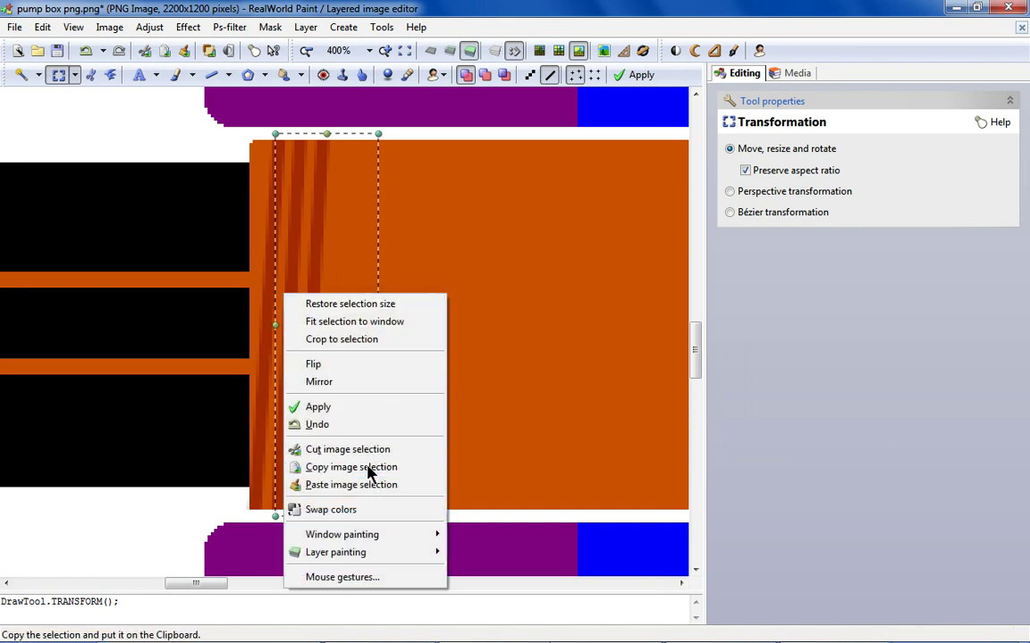
left_click(310, 471)
Paste the strip to continue the winding pattern after the third line, with edge smoothing off and coordinates limited to whole pixels, and apply it.
scroll(390, 221, "up", 1)
scroll(390, 221, "down", 1)
right_click(407, 212)
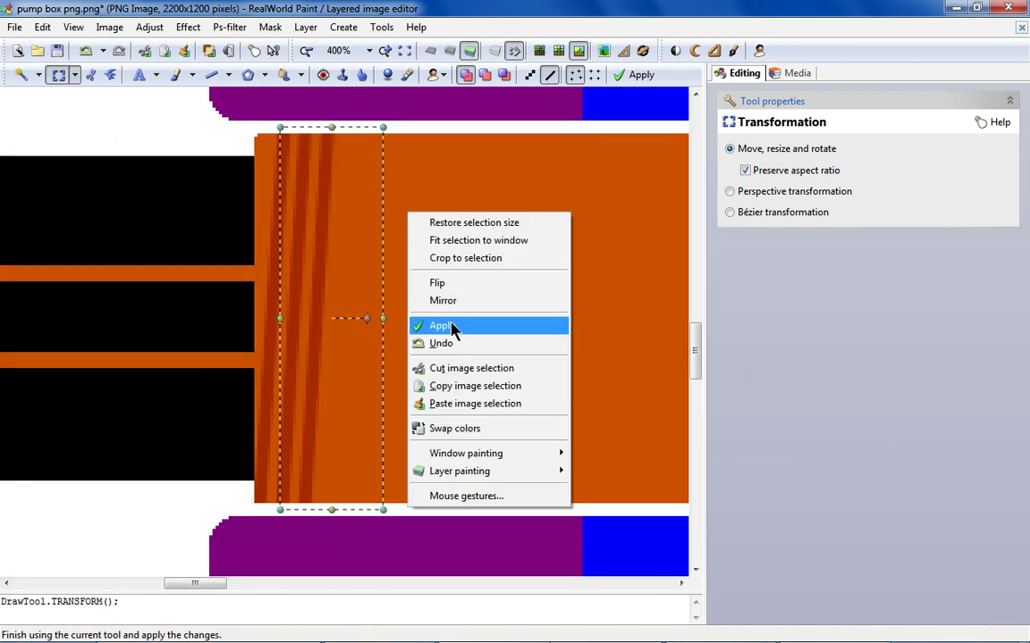
left_click(461, 404)
left_click_drag(38, 153, 367, 174)
scroll(374, 192, "up", 2)
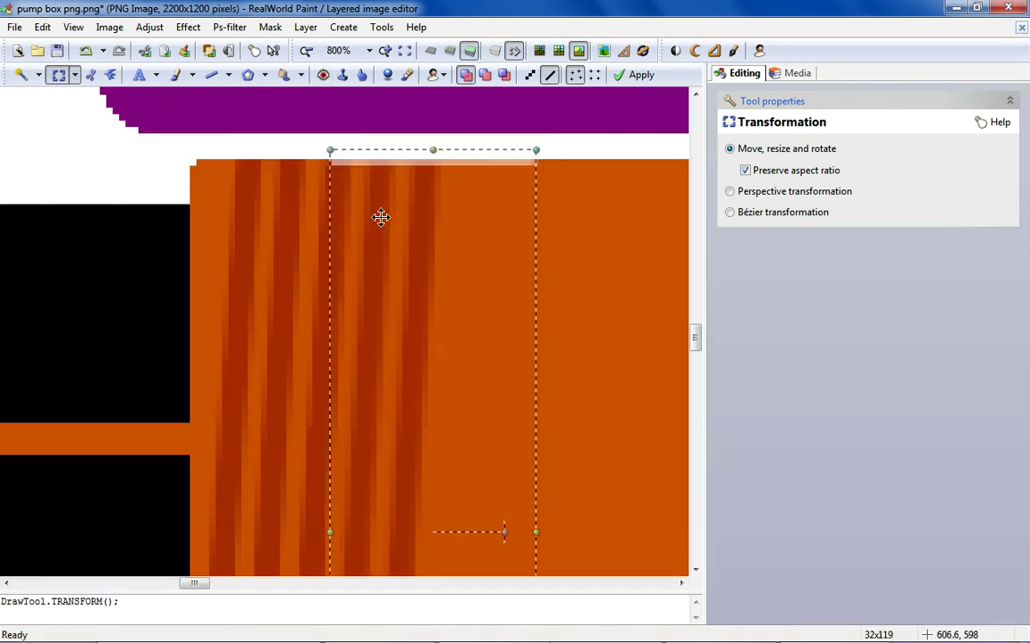
left_click(530, 75)
left_click(595, 75)
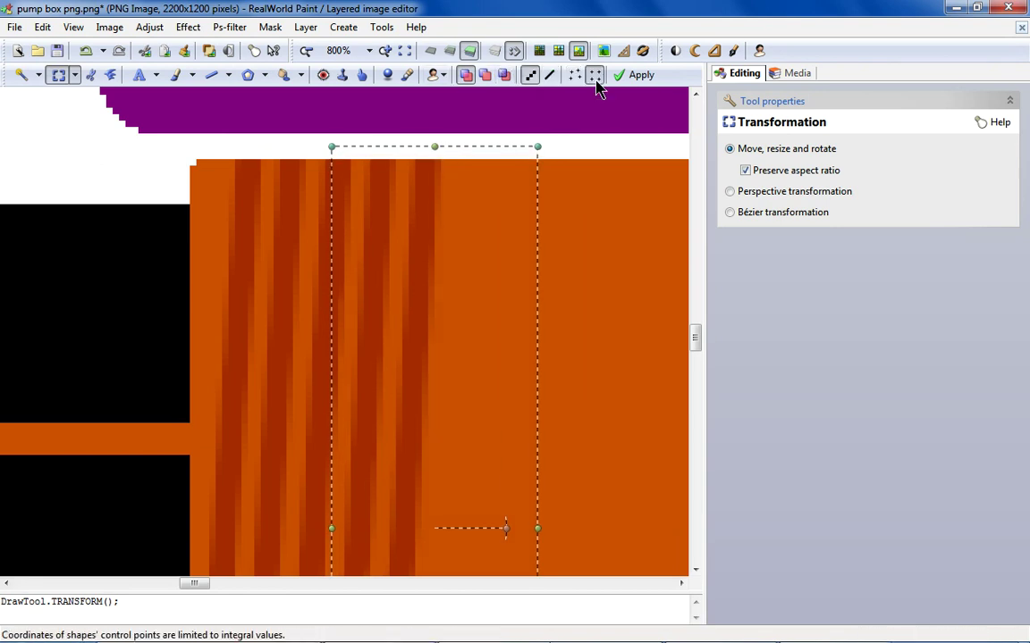
key("Return")
scroll(260, 176, "down", 3)
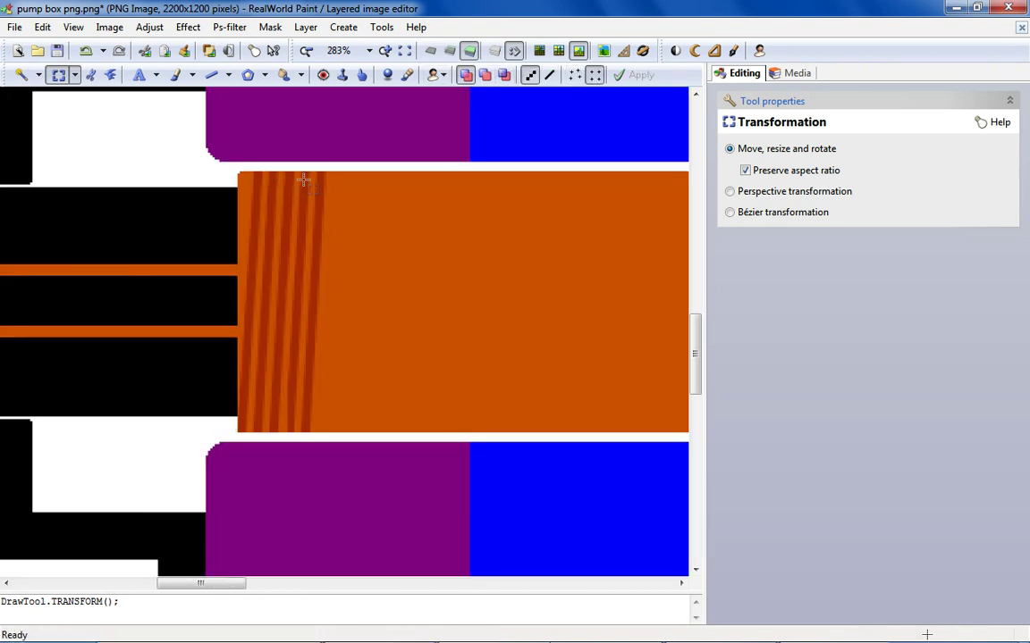
Paste a second copy of the strip, line it up evenly after the last winding line on the coil and apply it.
right_click(310, 205)
left_click(339, 274)
left_click_drag(101, 152, 295, 136)
scroll(295, 135, "up", 3)
left_click_drag(345, 229, 395, 263)
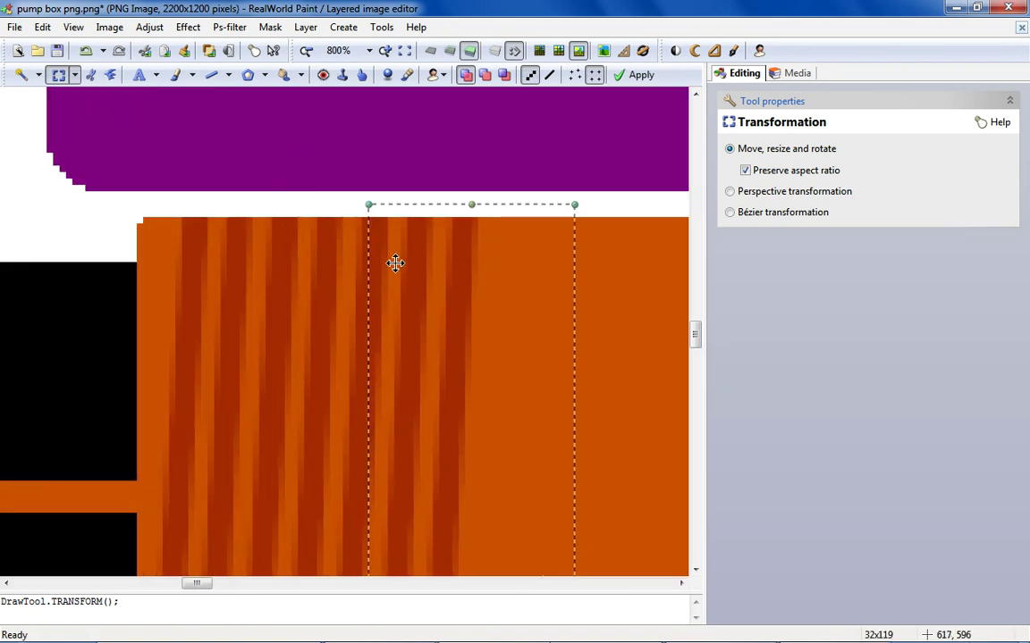
key("Return")
Paste two more copies of the two-line strip, each continuing the even winding pattern toward the coil's bare end, and apply them.
right_click(331, 259)
left_click(376, 332)
left_click_drag(105, 157, 538, 262)
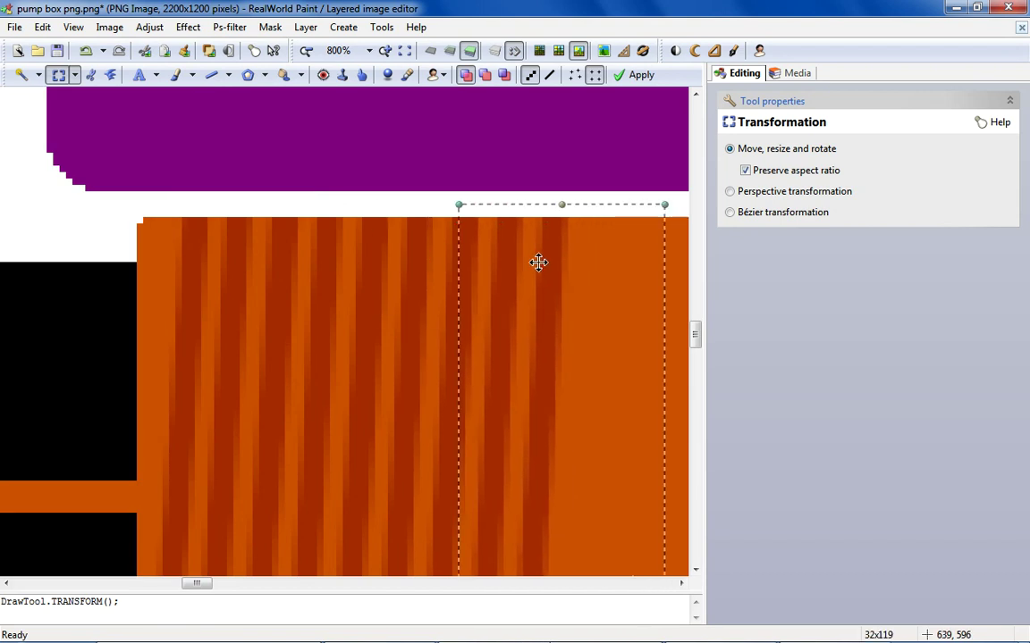
right_click(332, 281)
left_click(432, 351)
left_click_drag(92, 153, 629, 270)
key("Return")
Select the 79x116-pixel block of winding lines after the first one, cut it to the clipboard and undo the removal.
scroll(428, 277, "down", 5)
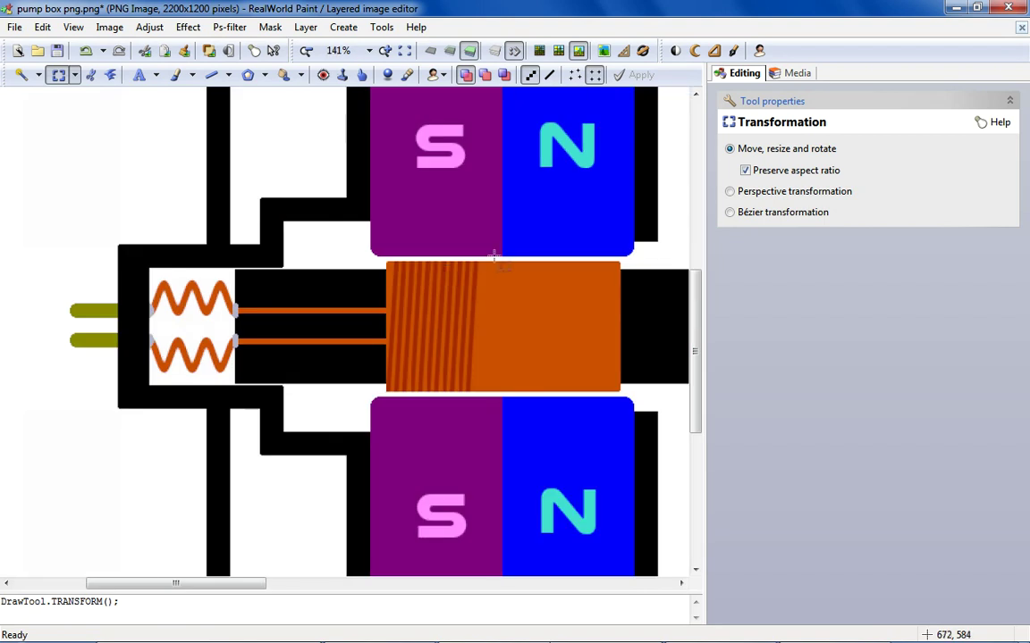
scroll(386, 391, "up", 5)
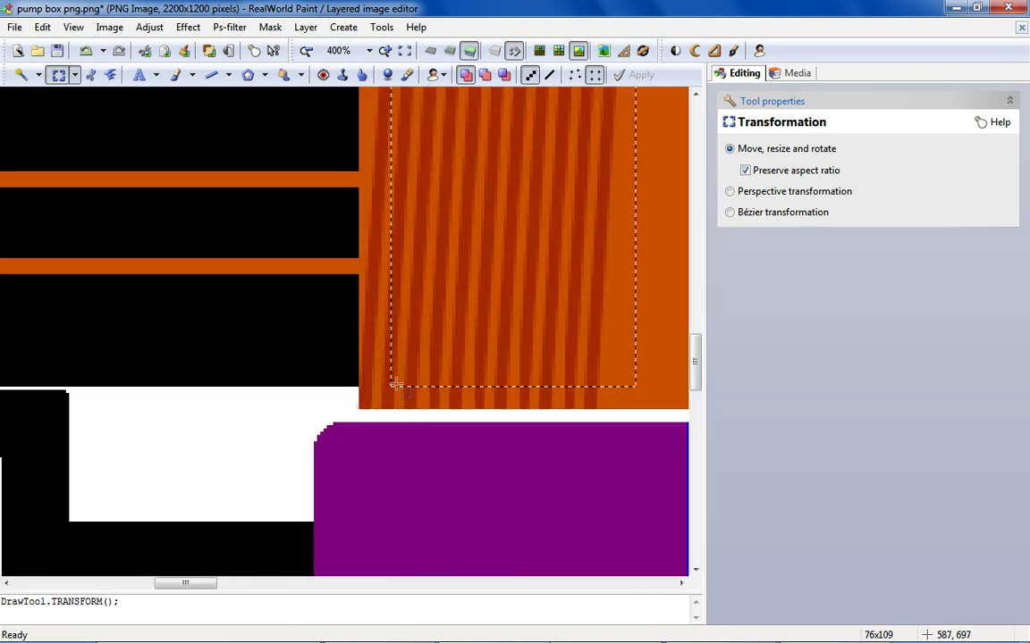
scroll(385, 417, "up", 2)
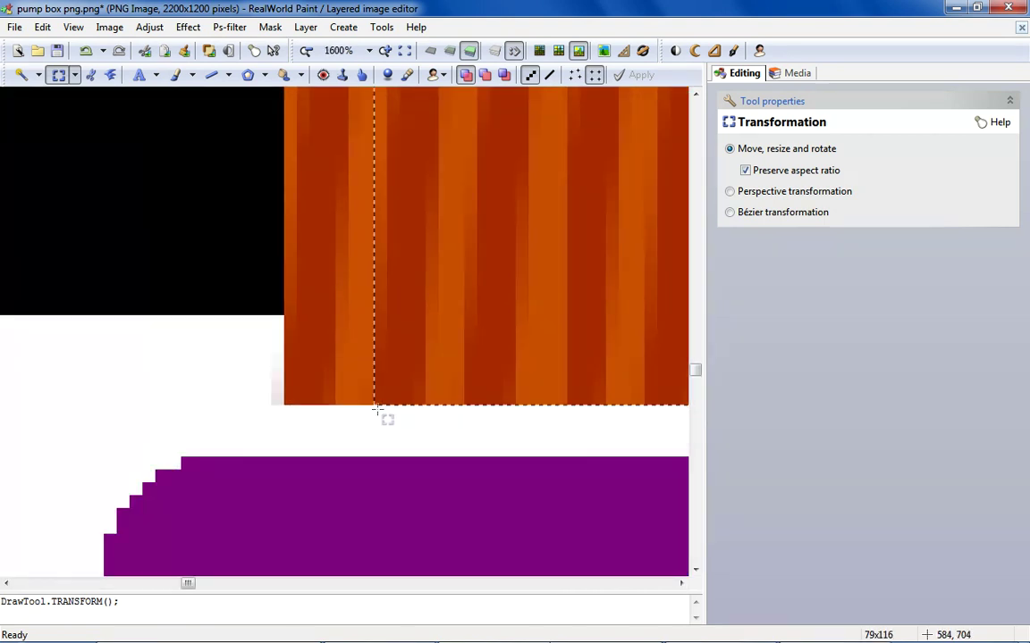
right_click(404, 341)
left_click(456, 515)
scroll(403, 402, "down", 6)
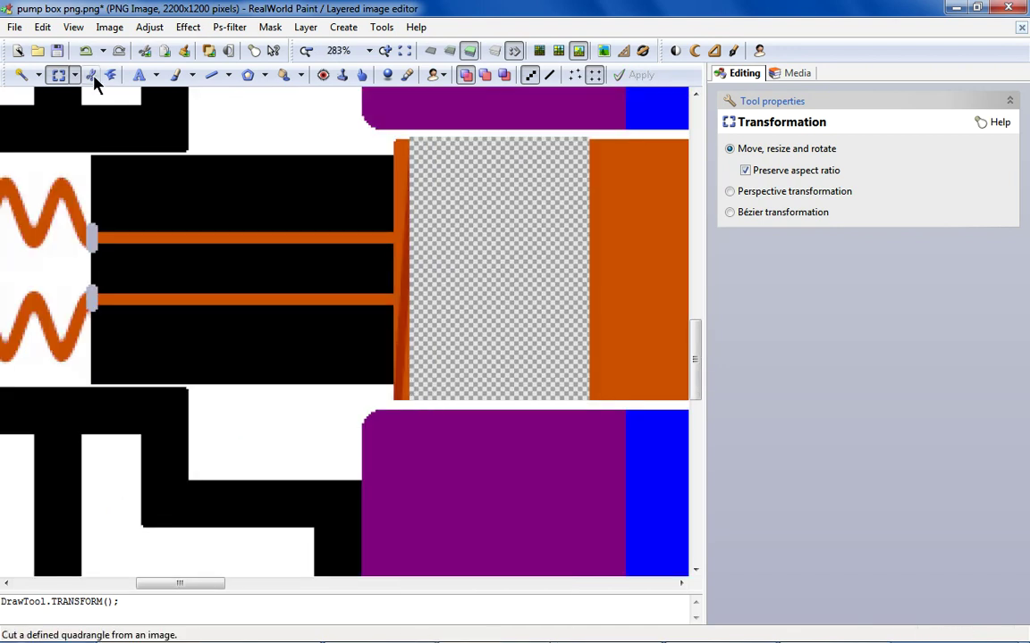
scroll(584, 404, "up", 3)
scroll(584, 404, "up", 1)
Paste the 79x116-pixel block of windings directly after the last line, flush with the coil's lower edge, and apply it.
right_click(425, 242)
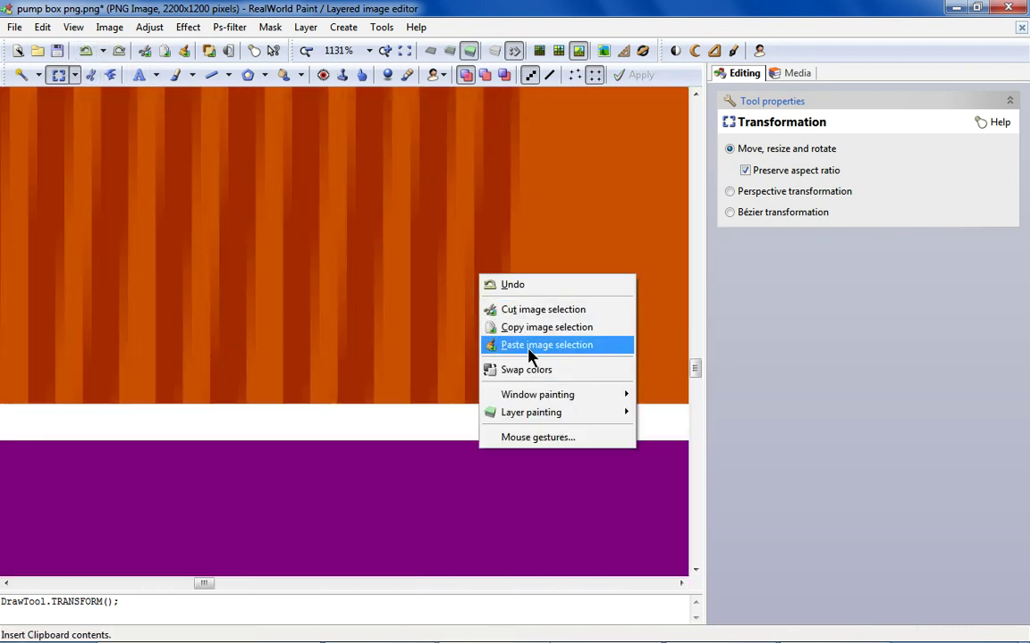
left_click(482, 334)
left_click_drag(149, 292, 431, 293)
scroll(431, 292, "down", 1)
left_click_drag(462, 334, 546, 334)
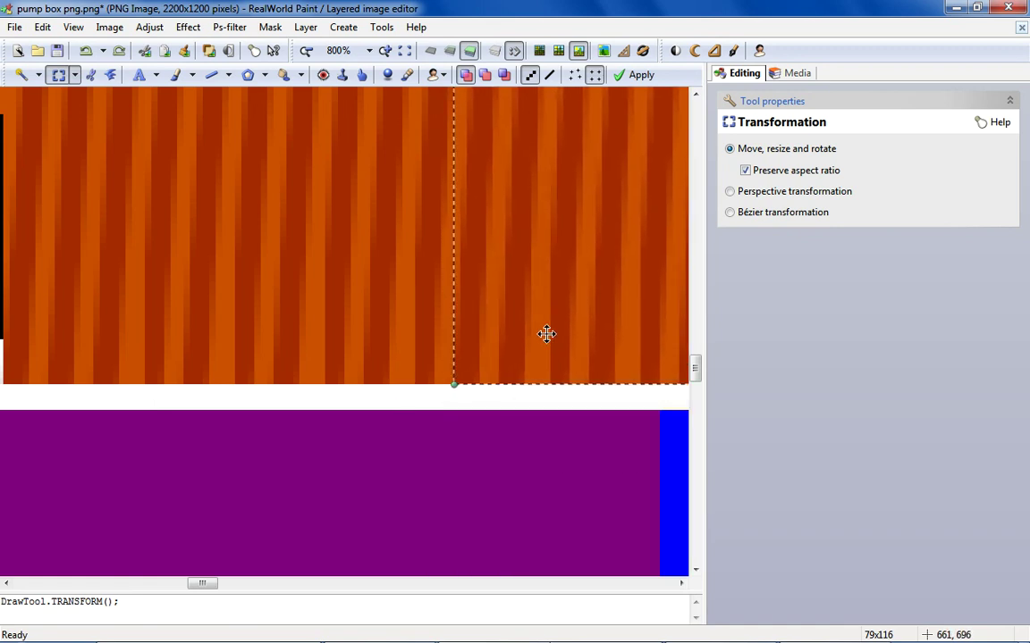
key("Return")
Paste another copy of the 79x116-pixel winding block to extend the pattern close to the coil's right end, and apply it.
scroll(387, 311, "down", 4)
scroll(582, 335, "up", 3)
right_click(464, 235)
left_click(496, 308)
left_click_drag(299, 346, 514, 261)
scroll(572, 244, "down", 3)
scroll(547, 241, "up", 3)
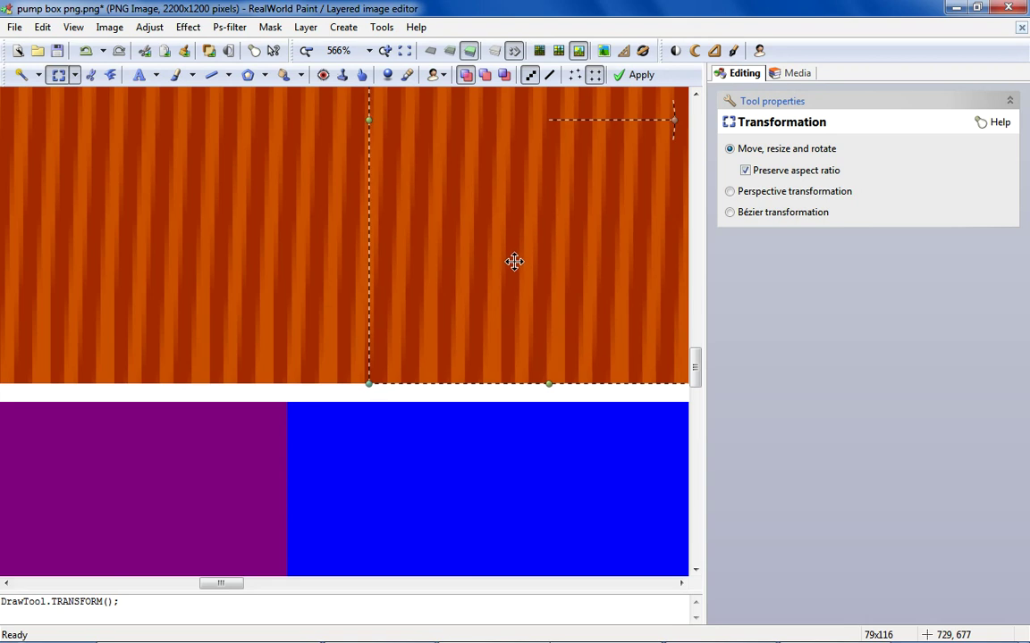
key("Return")
scroll(287, 274, "down", 6)
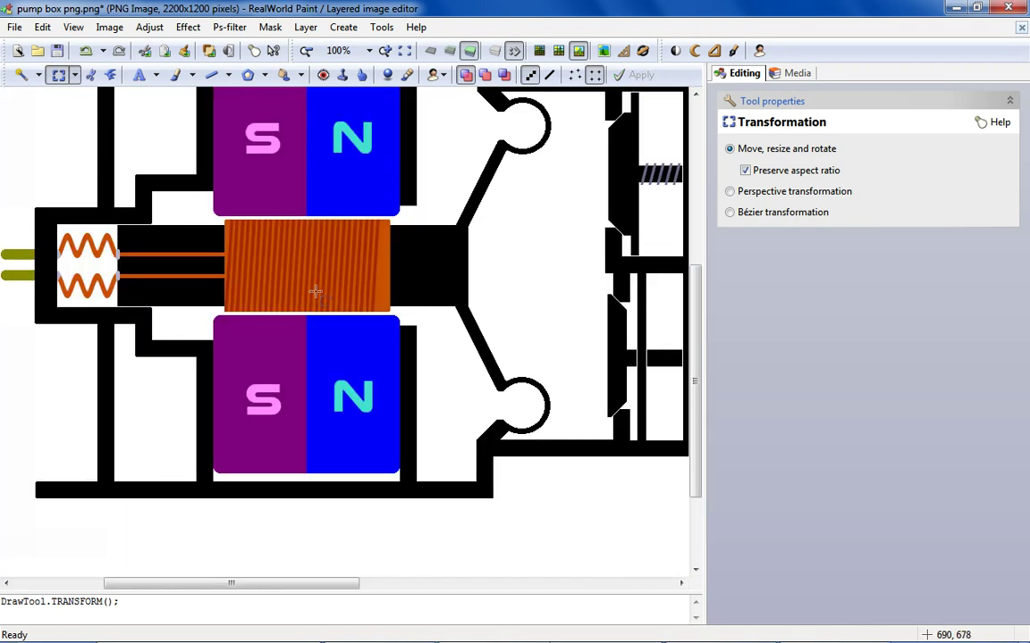
Copy a 23x116-pixel strip around the last winding lines and paste it over the coil's remaining bare right end.
scroll(363, 260, "up", 5)
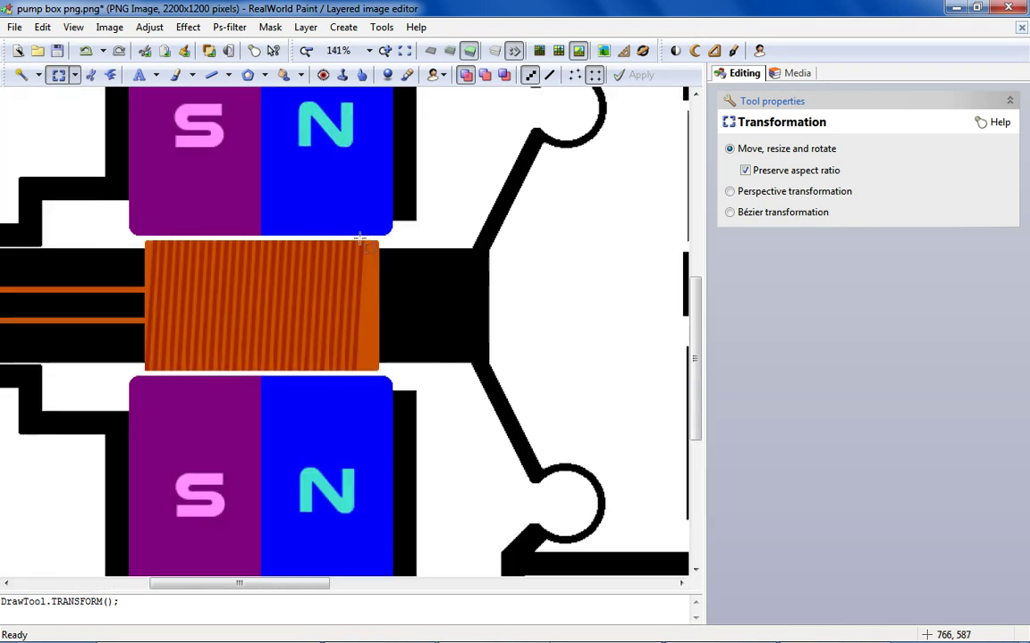
scroll(376, 235, "up", 1)
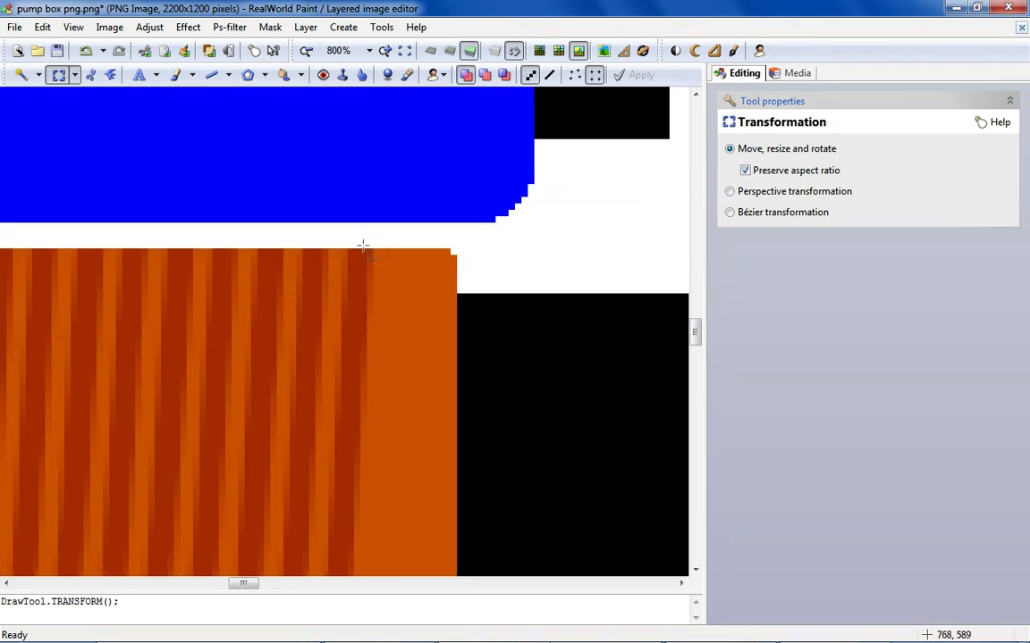
scroll(371, 279, "down", 3)
left_click_drag(371, 282, 233, 506)
scroll(306, 519, "up", 4)
right_click(260, 456)
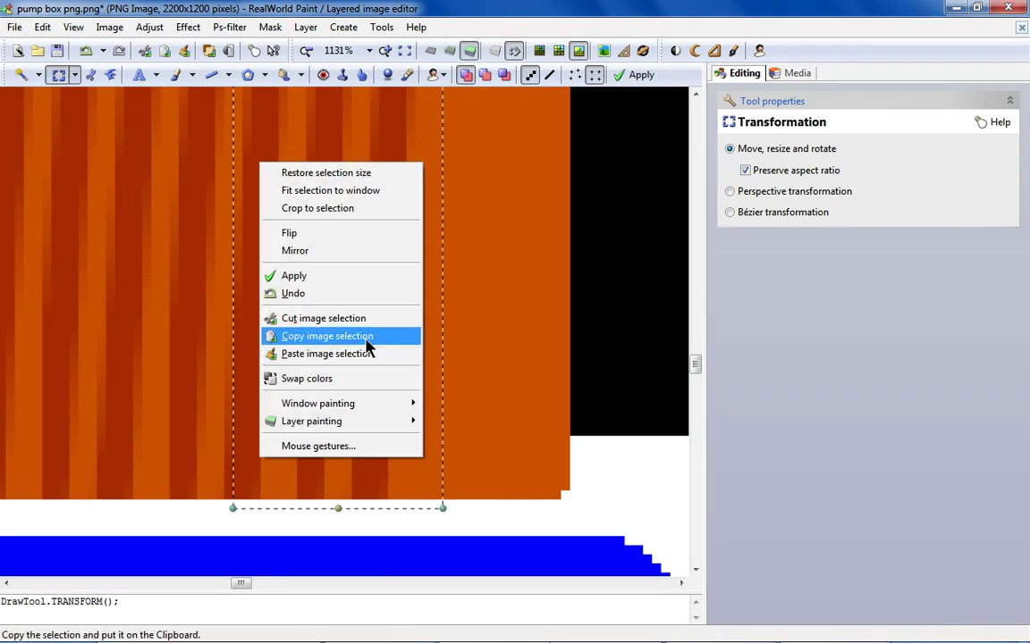
right_click(496, 368)
left_click(501, 509)
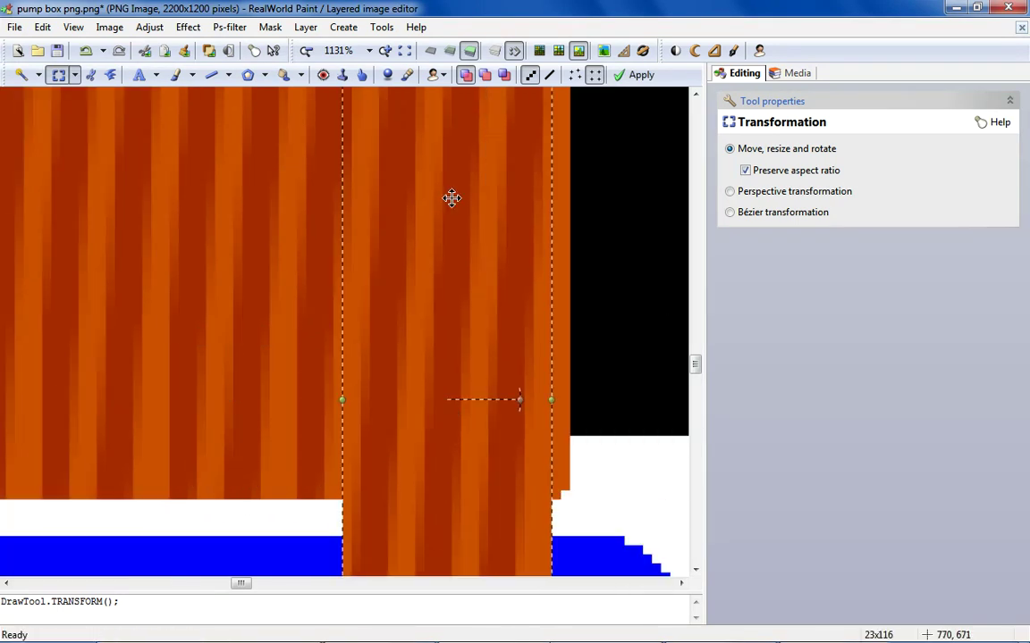